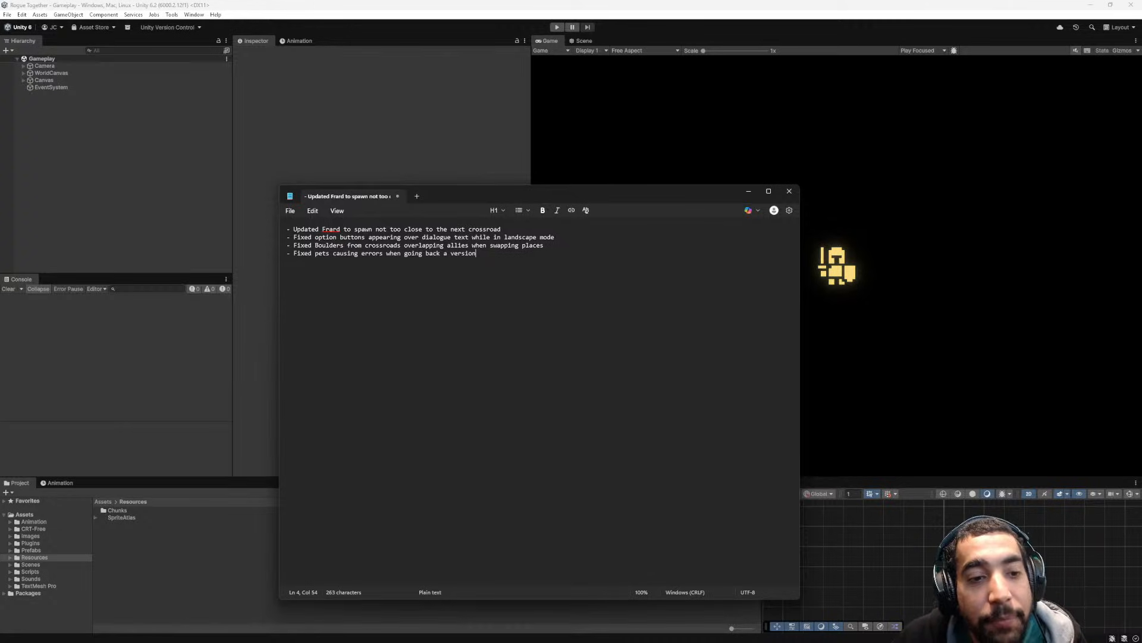
- Review the last line of the patch notes about the pet errors and minimize the notes window
drag(469, 253, 291, 253)
click(476, 253)
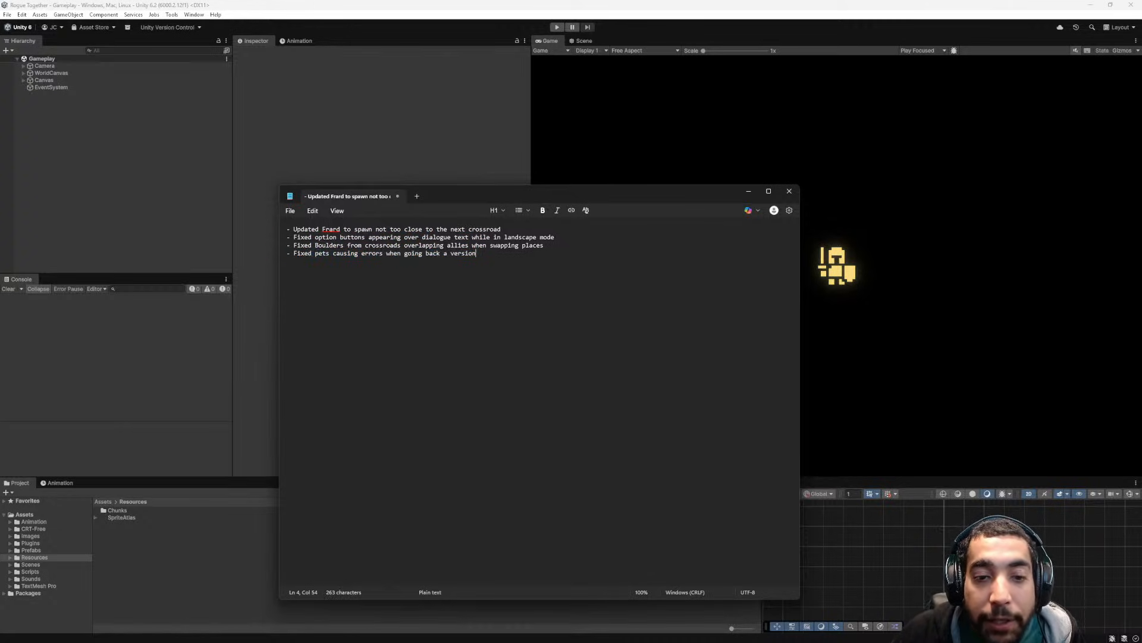
click(748, 190)
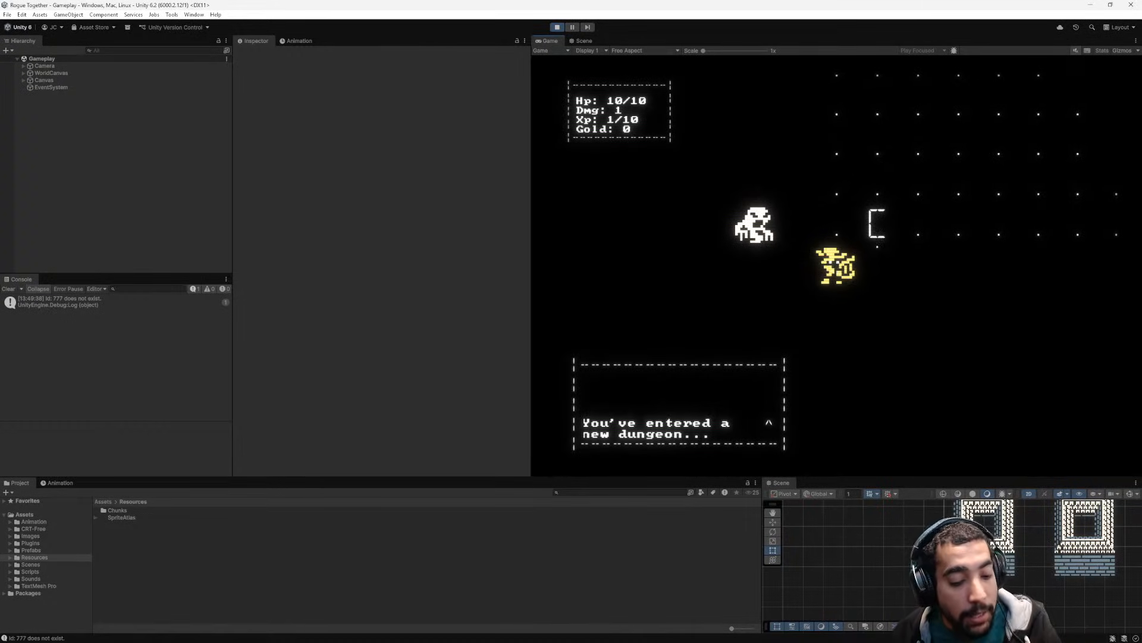
- Playtest the character in the running game by fighting the enemy near the dungeon start
key(e)
key(d)
key(d)
key(d)
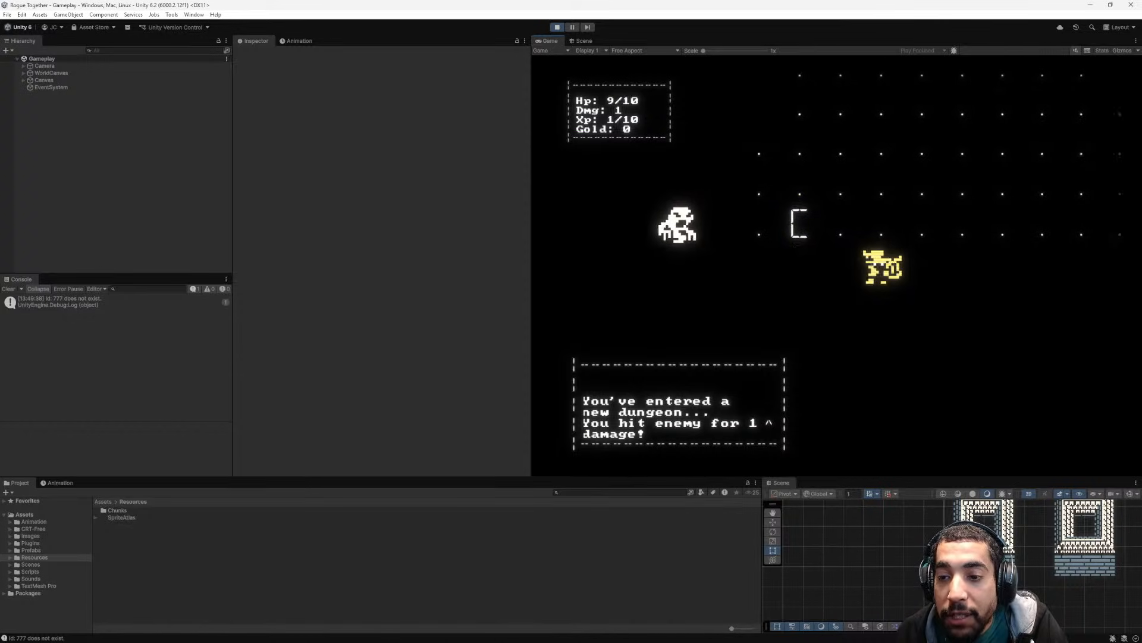
key(w)
key(a)
key(a)
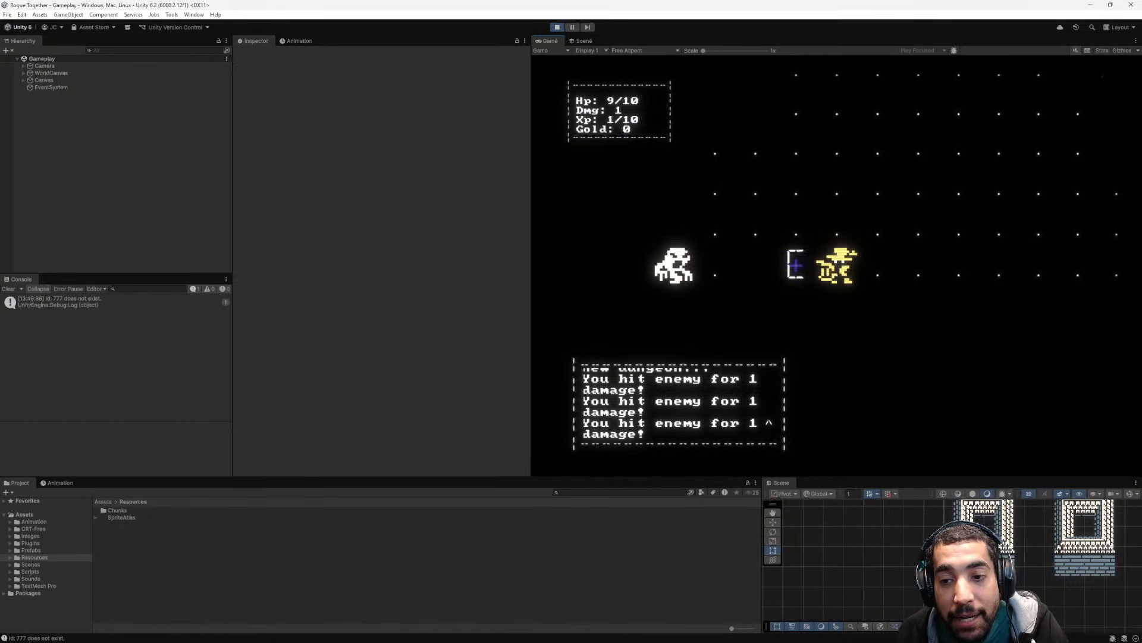
- Walk the character away from the enemy and up across the open dotted floor
key(d)
key(d)
key(d)
key(d)
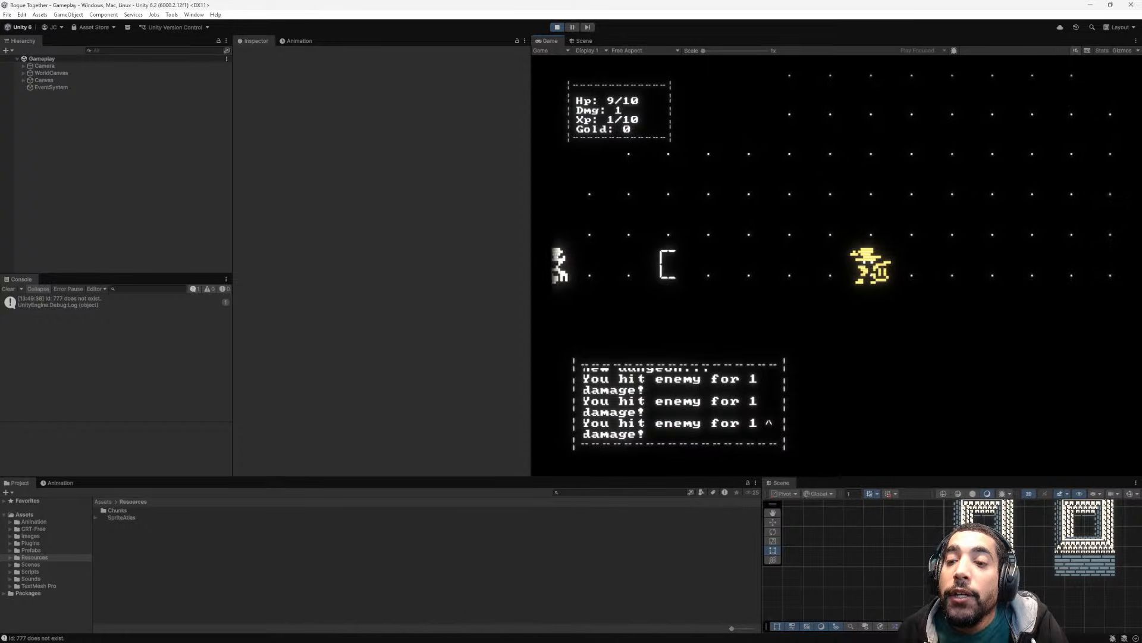
key(a)
key(w)
key(w)
key(w)
key(w)
key(w)
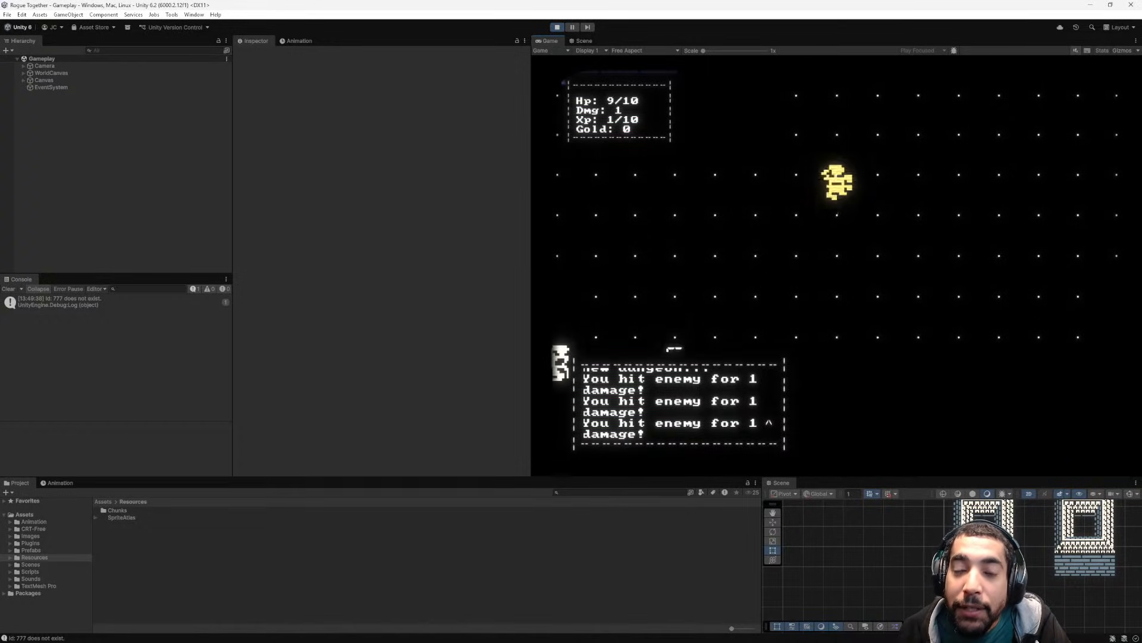
- Explore the dungeon past the purple brick floor patch to the open area below the brick buildings
key(a)
key(a)
key(a)
key(a)
key(a)
key(a)
key(w)
key(w)
key(w)
key(w)
key(w)
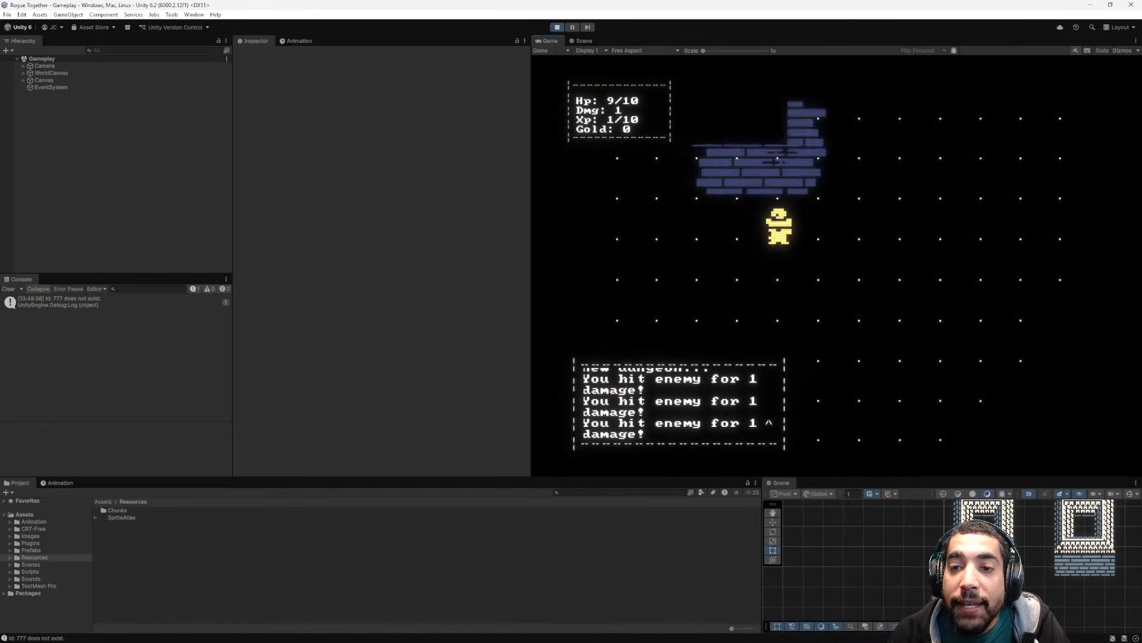
key(a)
key(a)
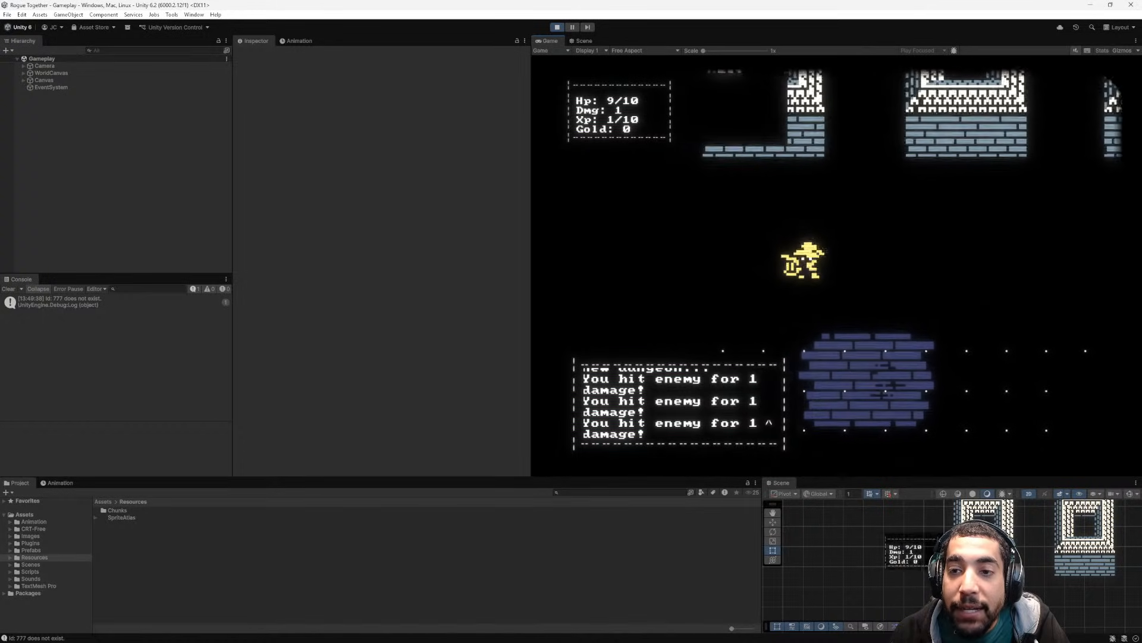
key(d)
key(d)
key(d)
key(d)
key(d)
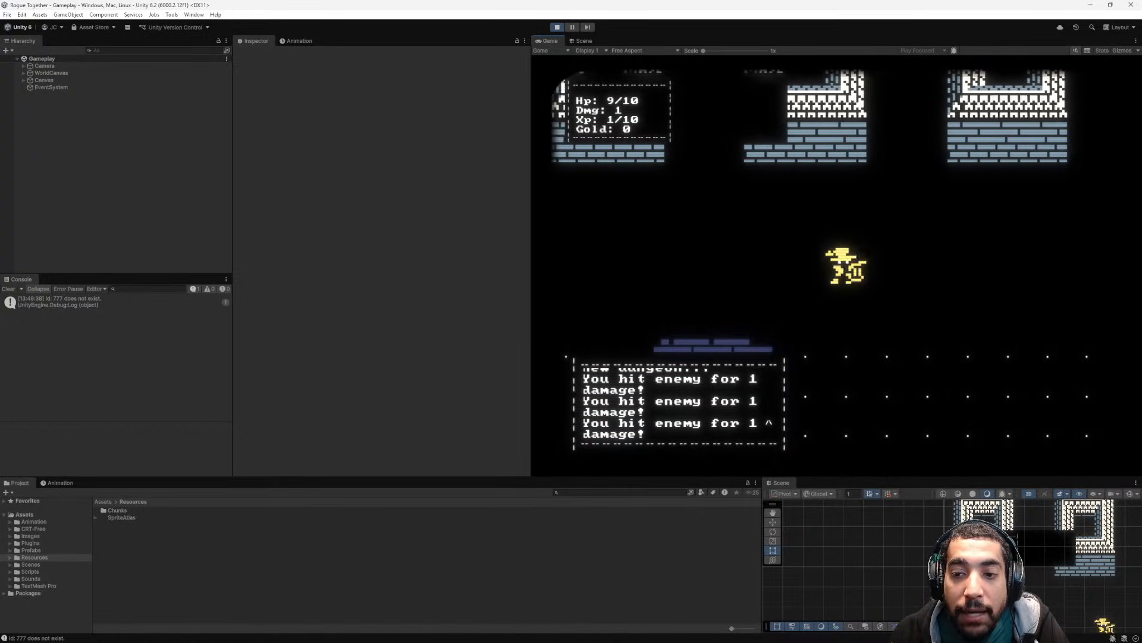
- Walk the character back and forth over the purple brick patch to check how its tiles are revealed
key(s)
key(s)
key(w)
key(w)
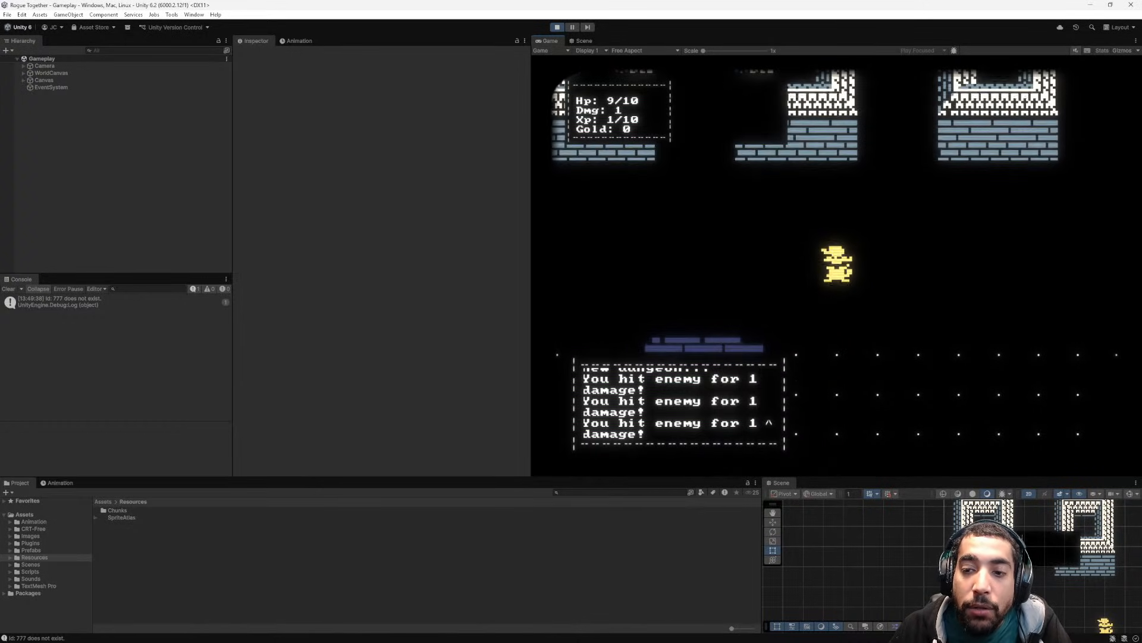
key(s)
key(s)
key(a)
key(a)
key(a)
key(a)
key(a)
key(a)
key(a)
key(a)
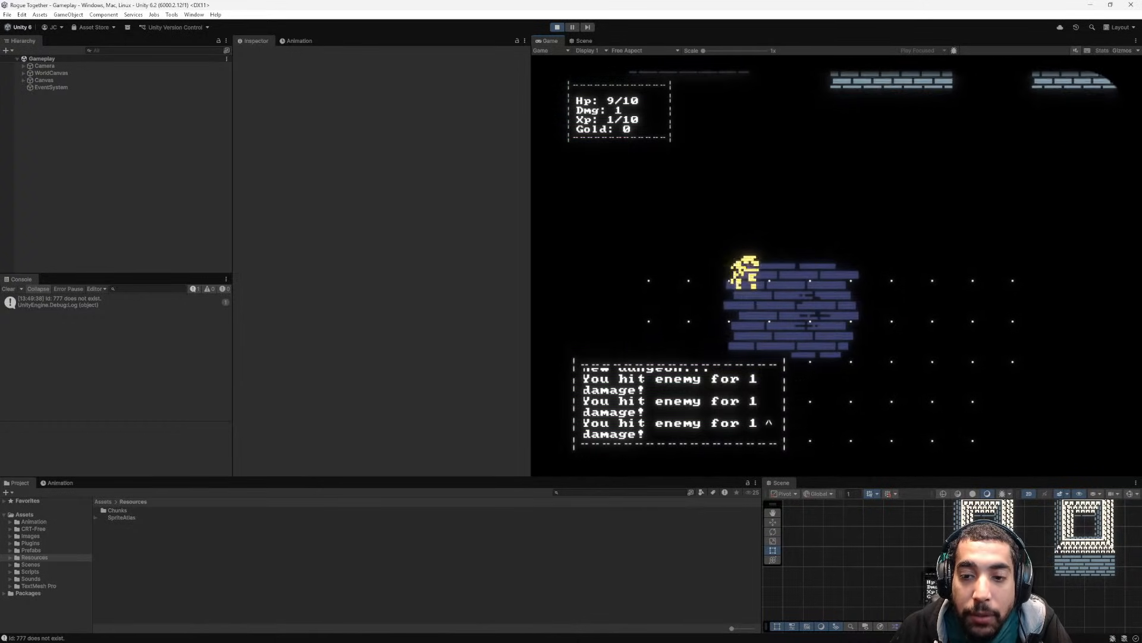
key(d)
key(d)
key(d)
key(d)
key(d)
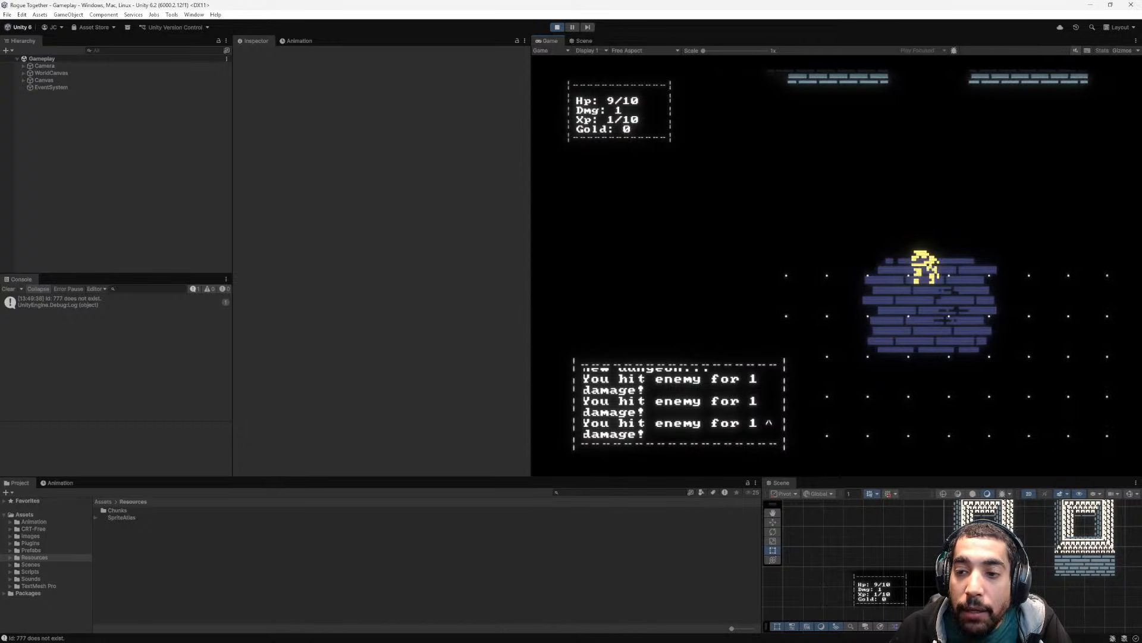
key(w)
key(w)
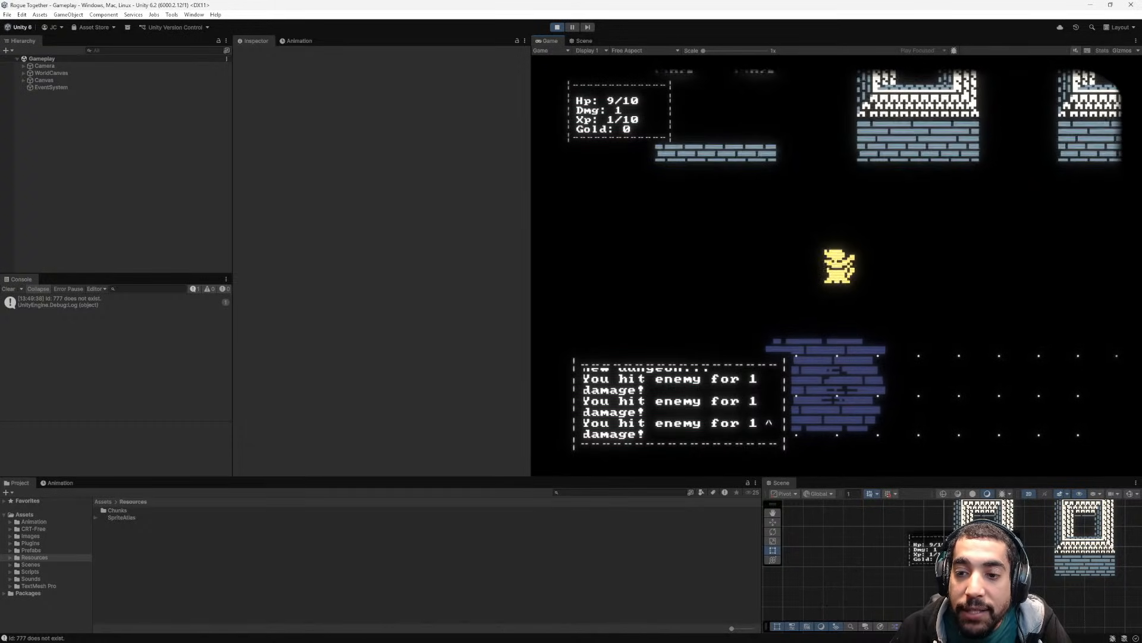
key(s)
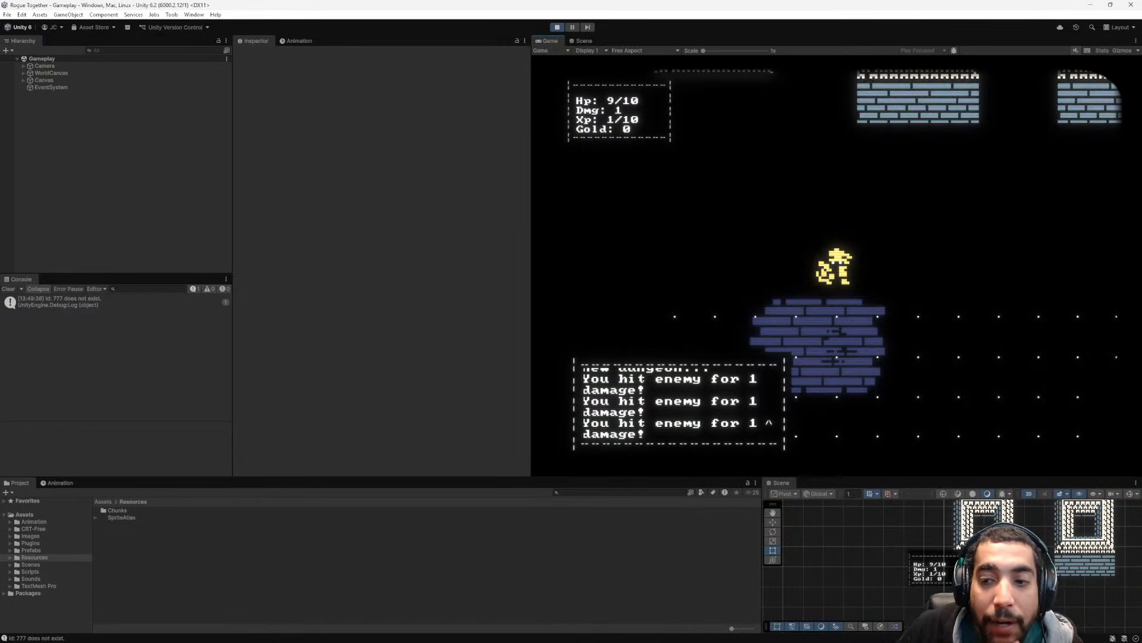
- Examine the buildings and brick patch from a wider game view and stop the playtest
scroll(837, 265, down, 5)
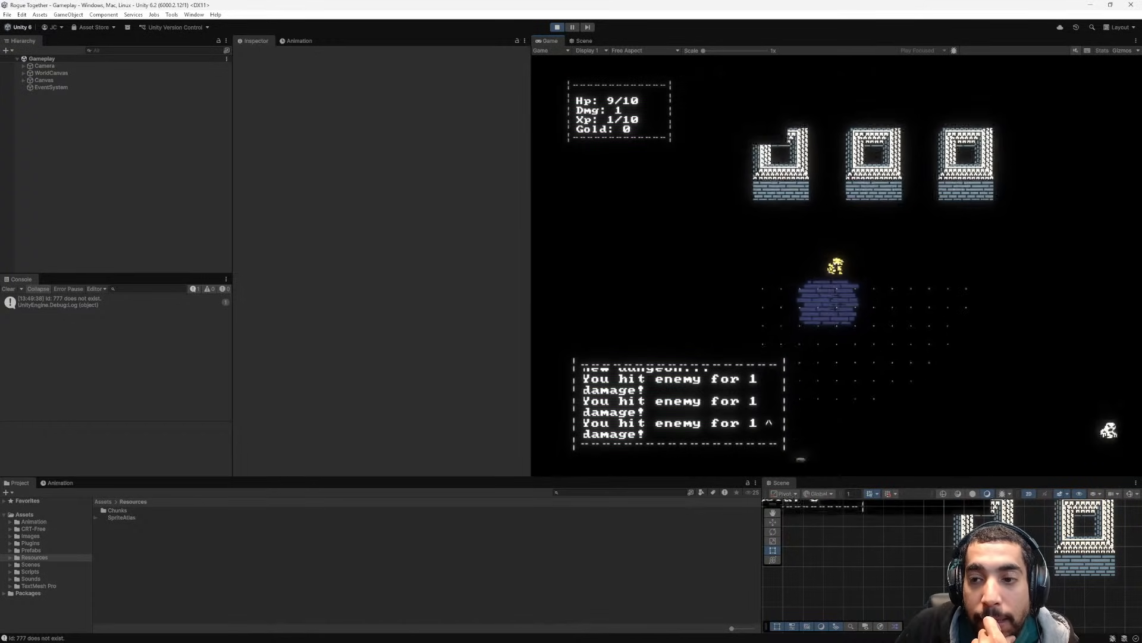
scroll(837, 266, up, 3)
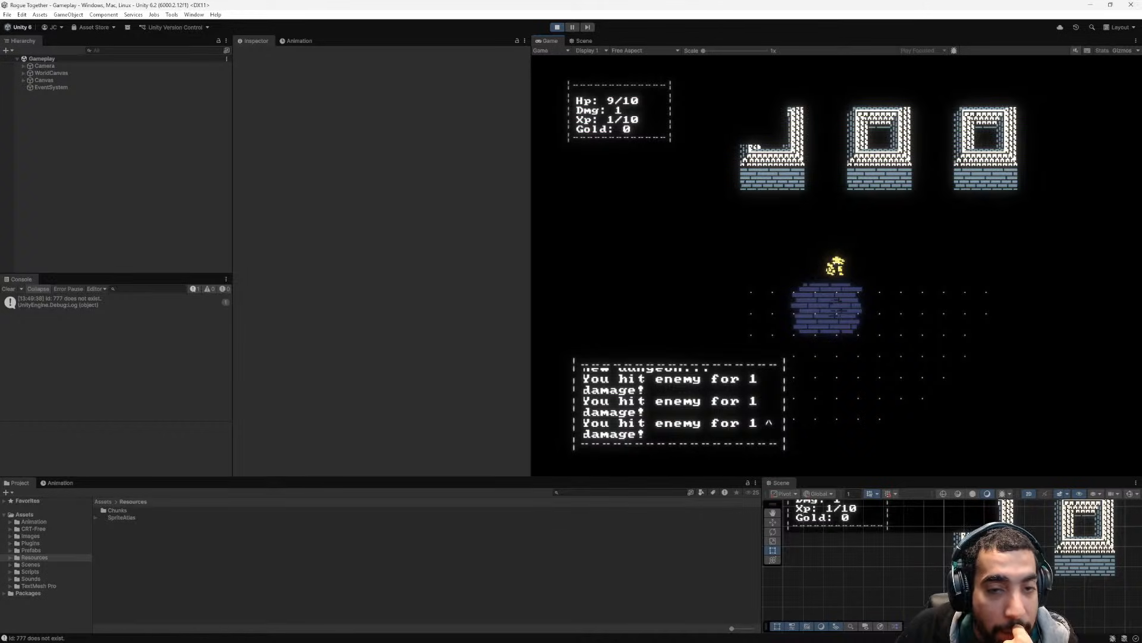
click(557, 27)
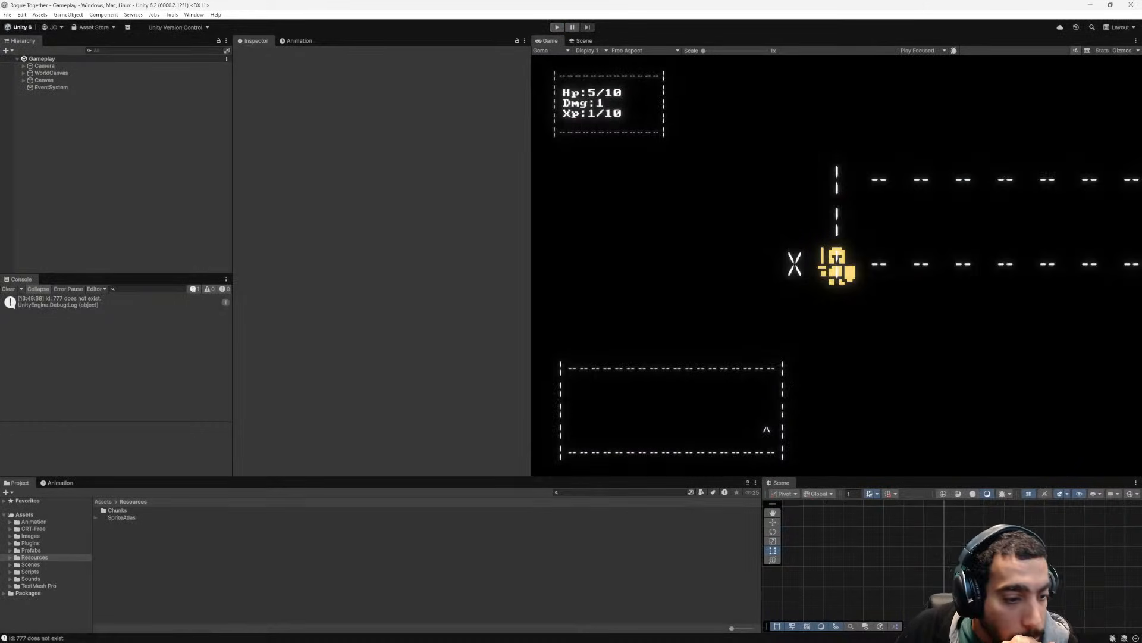
- Examine the wall, floor and stair tiles of SpriteAtlas in the Sprite Editor and close the editor
click(121, 517)
click(385, 147)
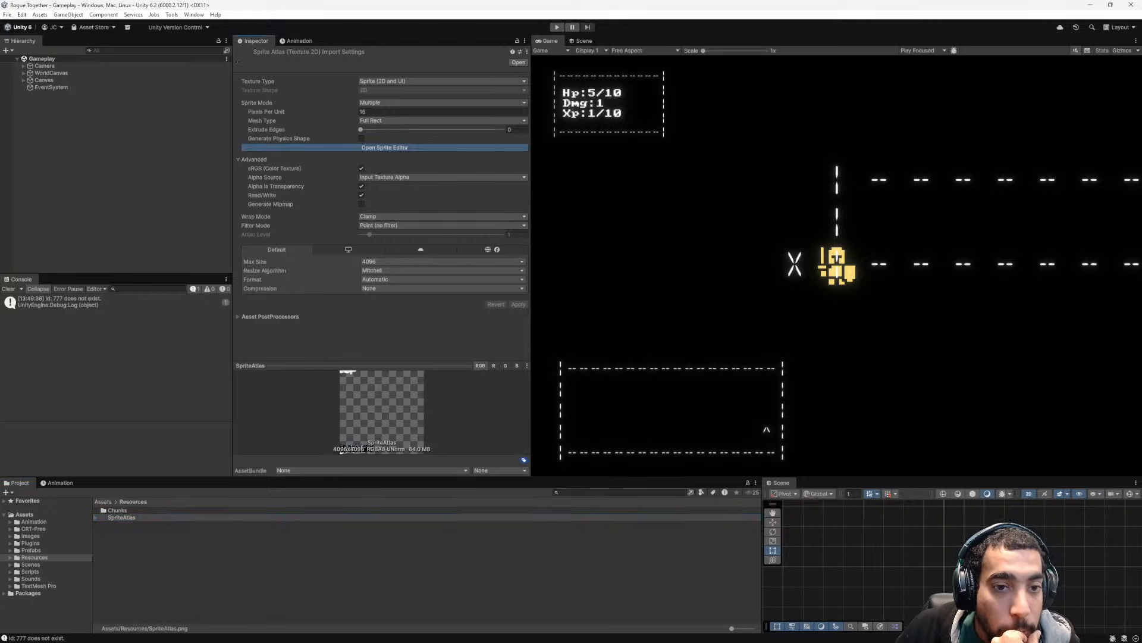
scroll(498, 324, up, 10)
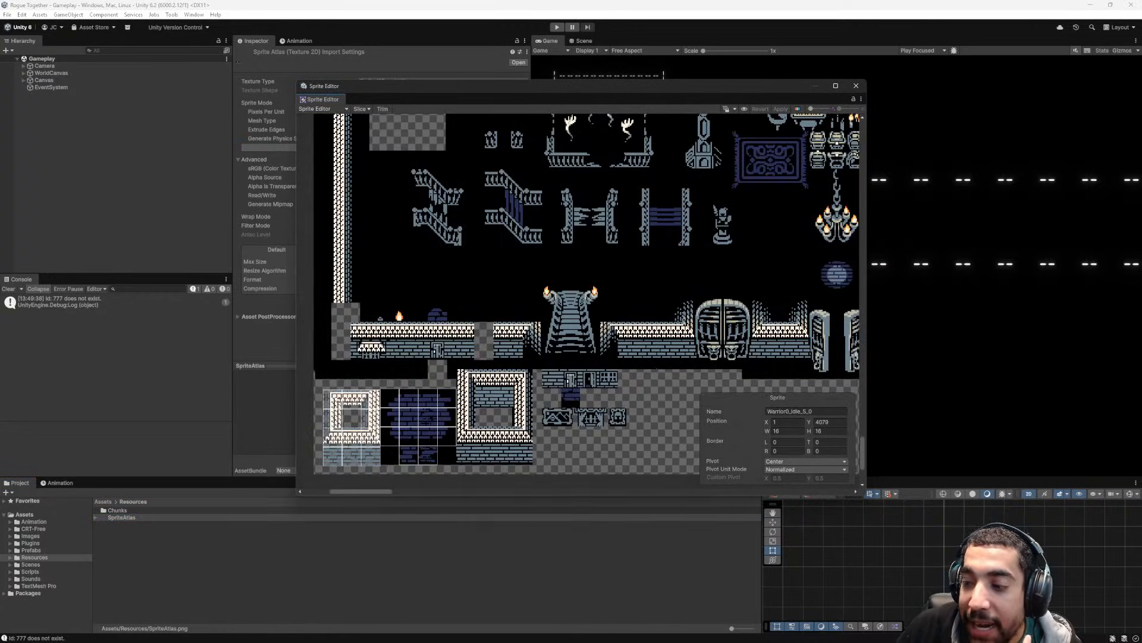
scroll(494, 440, up, 8)
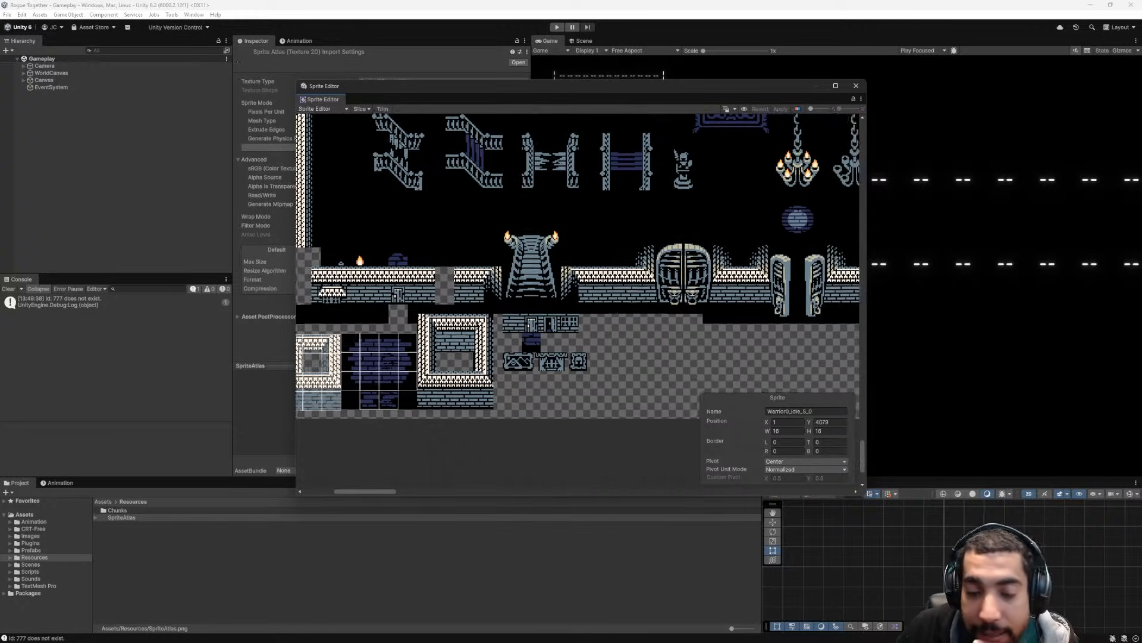
scroll(630, 370, down, 4)
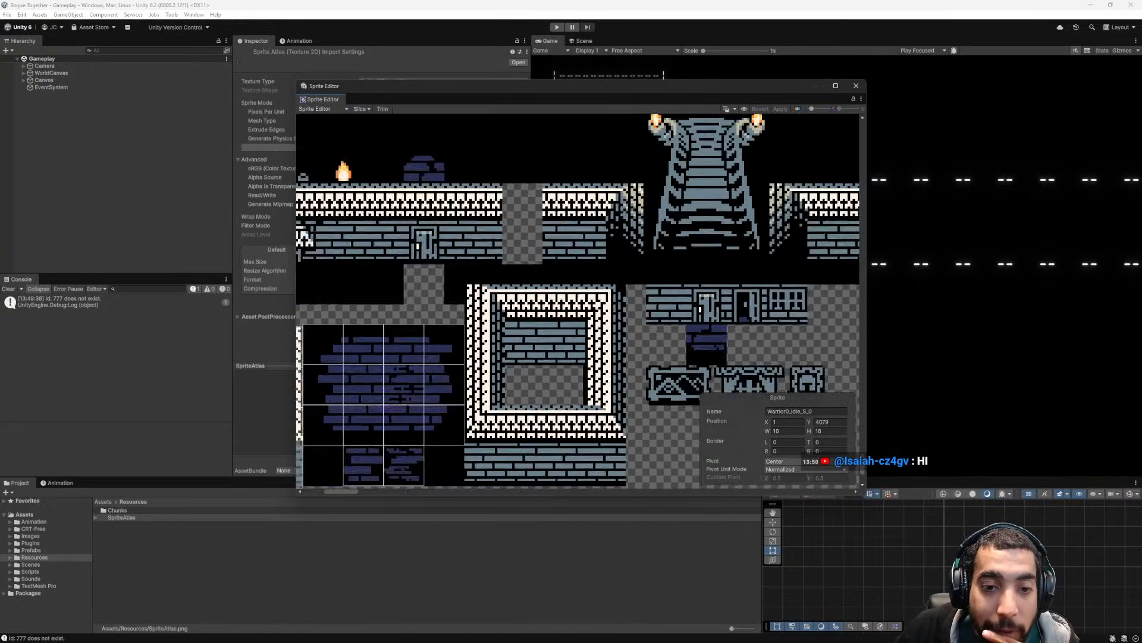
scroll(630, 370, down, 8)
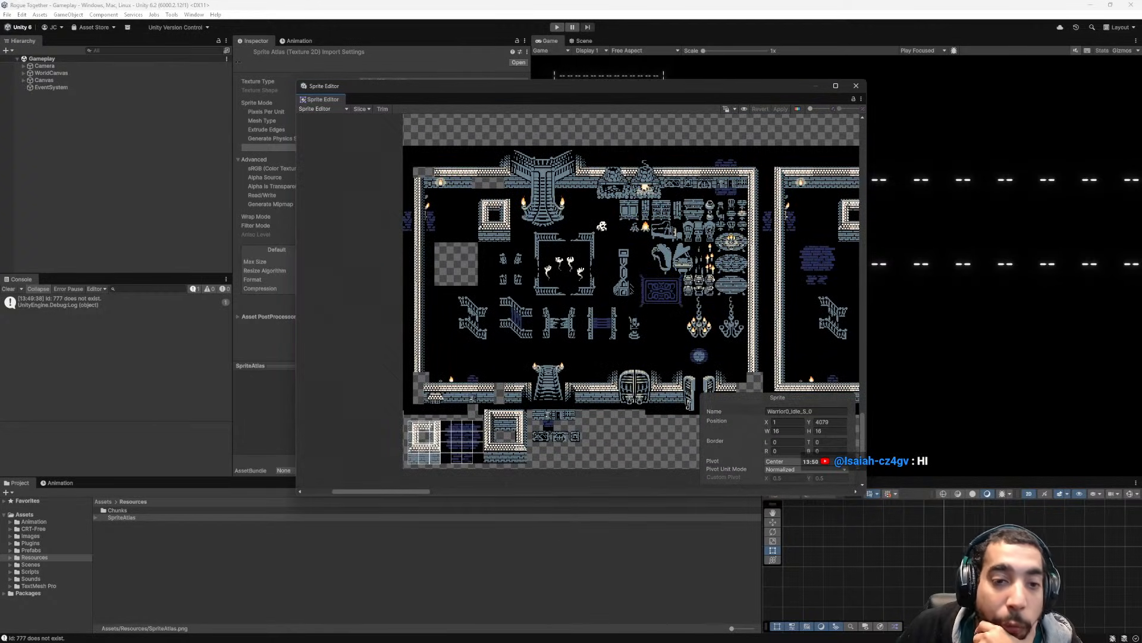
middle_drag(630, 370, 685, 360)
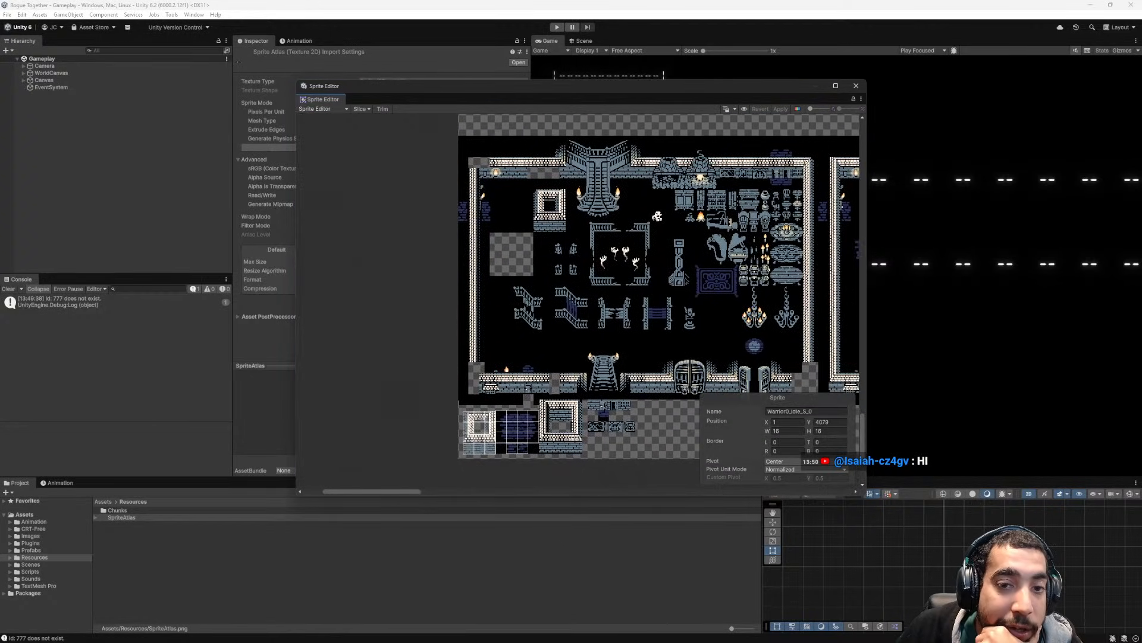
scroll(603, 440, up, 8)
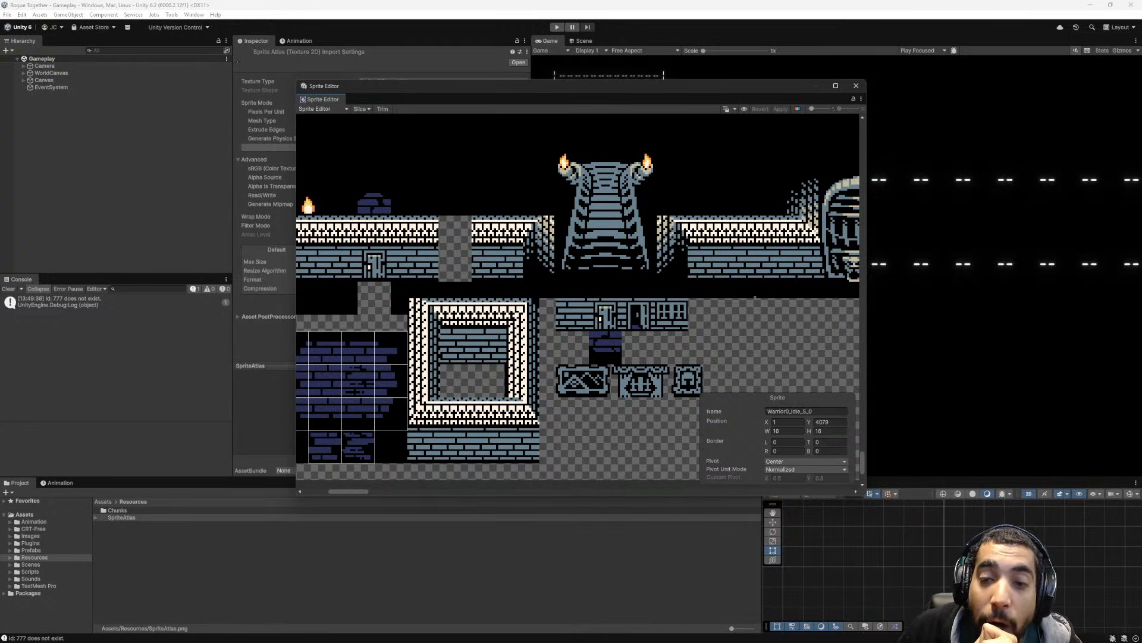
click(857, 86)
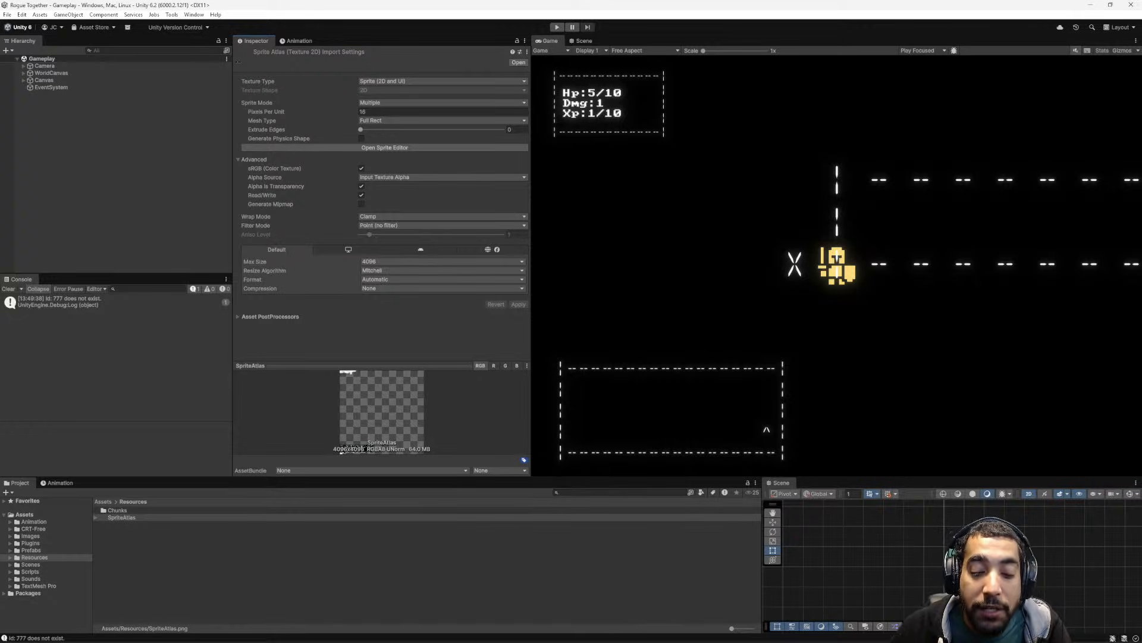
- Inspect the Camera, WorldCanvas and Canvas objects and look through the Canvas children in the Gameplay scene
mouse_move(952, 641)
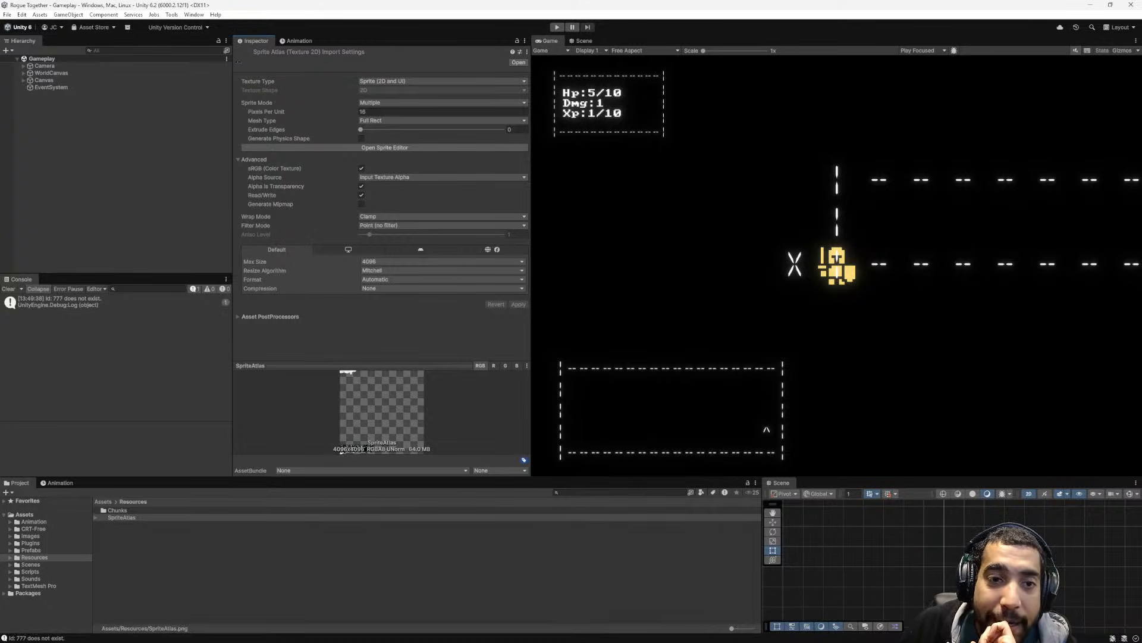
click(45, 66)
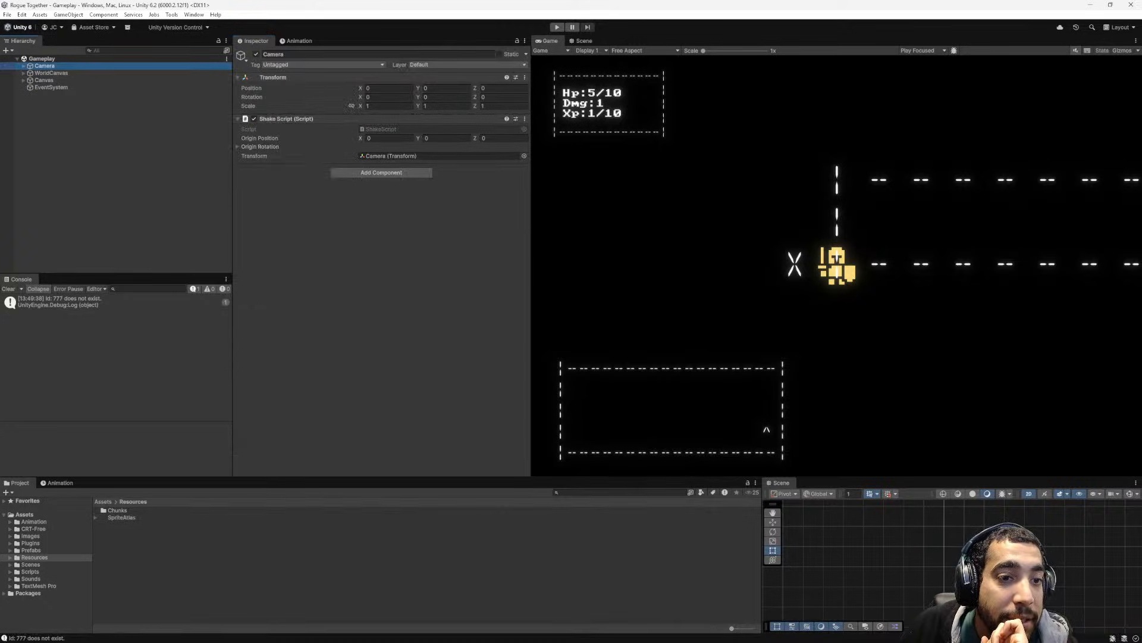
click(51, 73)
click(44, 81)
click(23, 80)
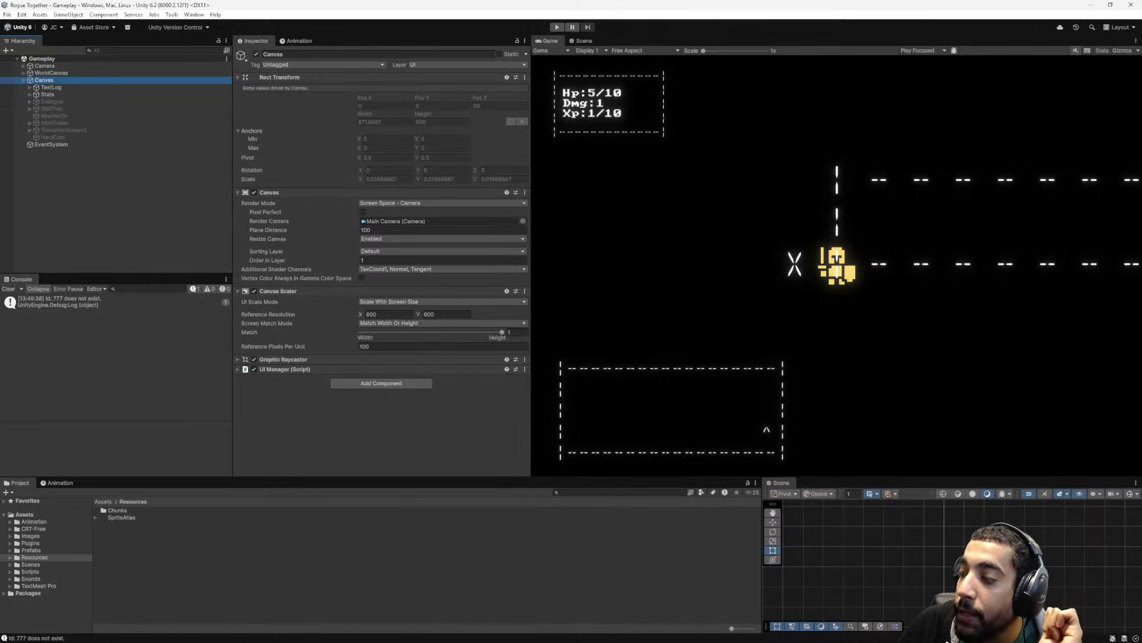
click(45, 66)
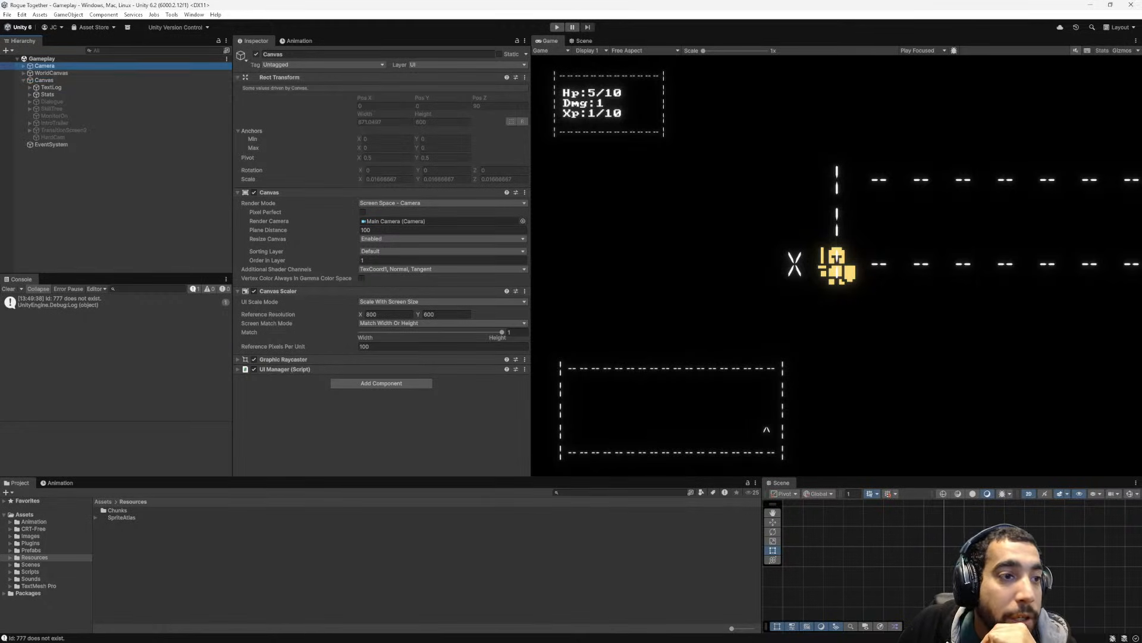
click(45, 80)
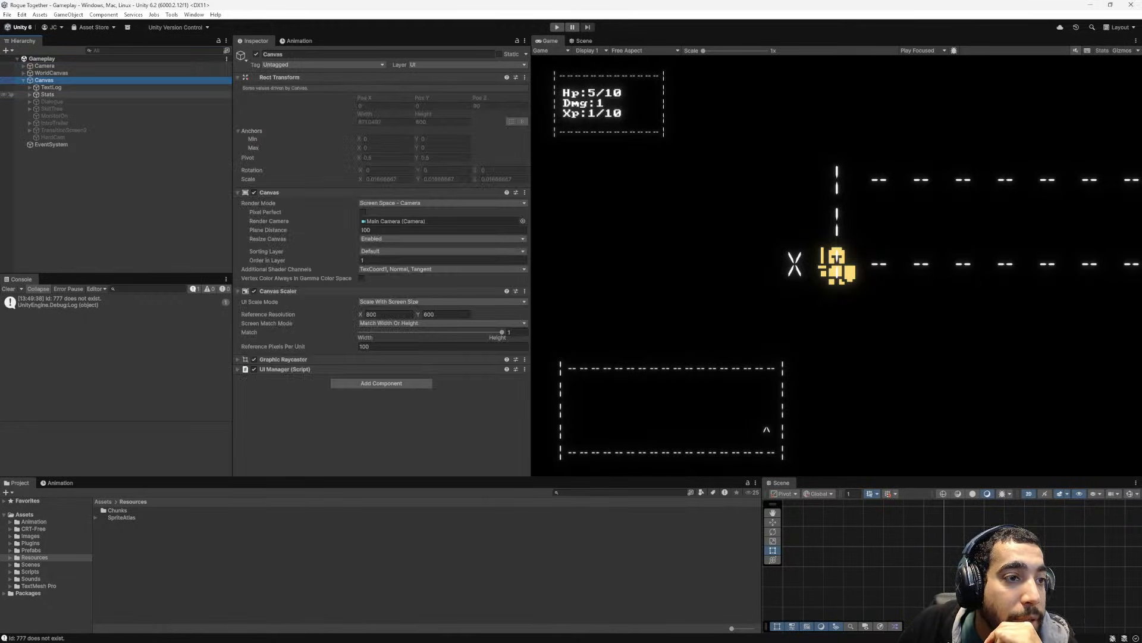
click(30, 95)
click(30, 95)
click(30, 88)
click(29, 88)
click(24, 80)
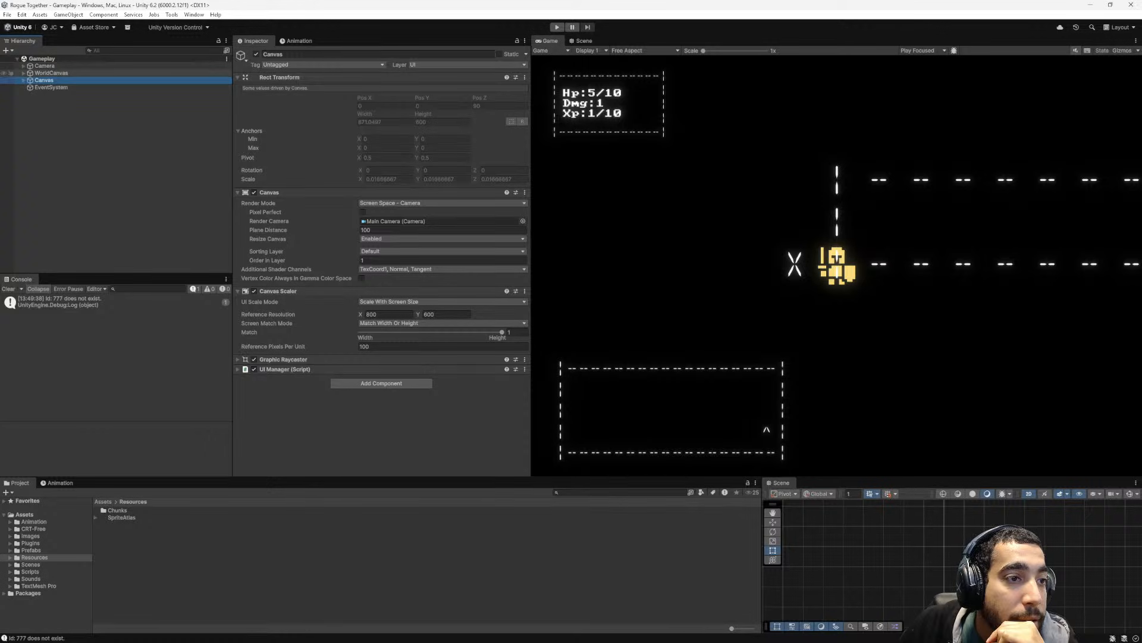
- Set the Class Type of the Player object under WorldCanvas to Warrior
click(23, 73)
click(49, 109)
scroll(441, 275, down, 10)
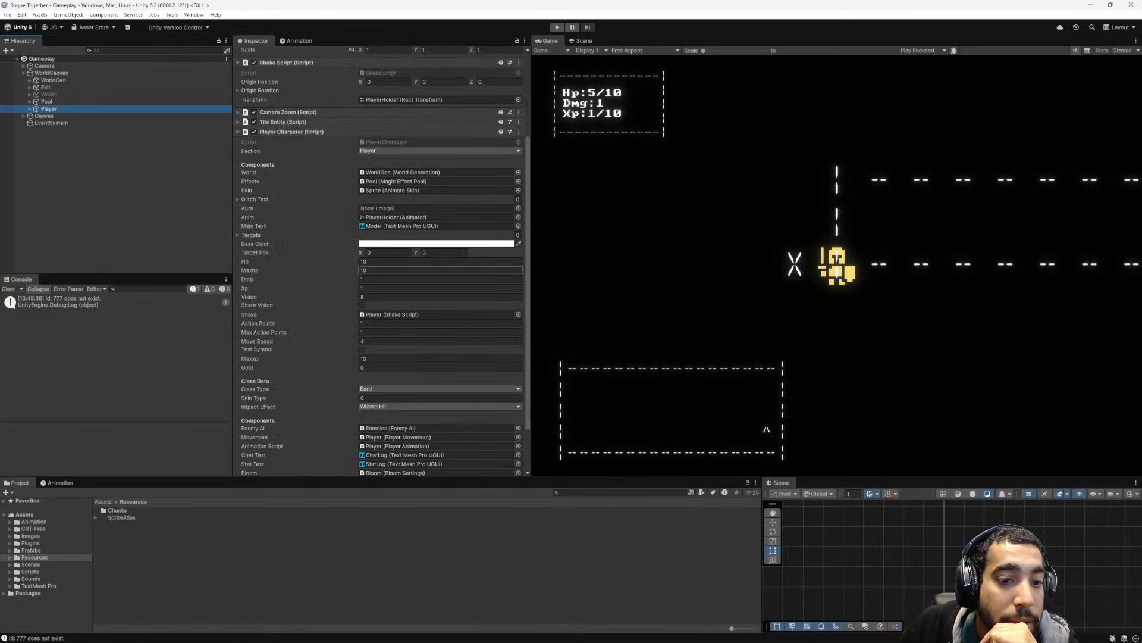
click(441, 332)
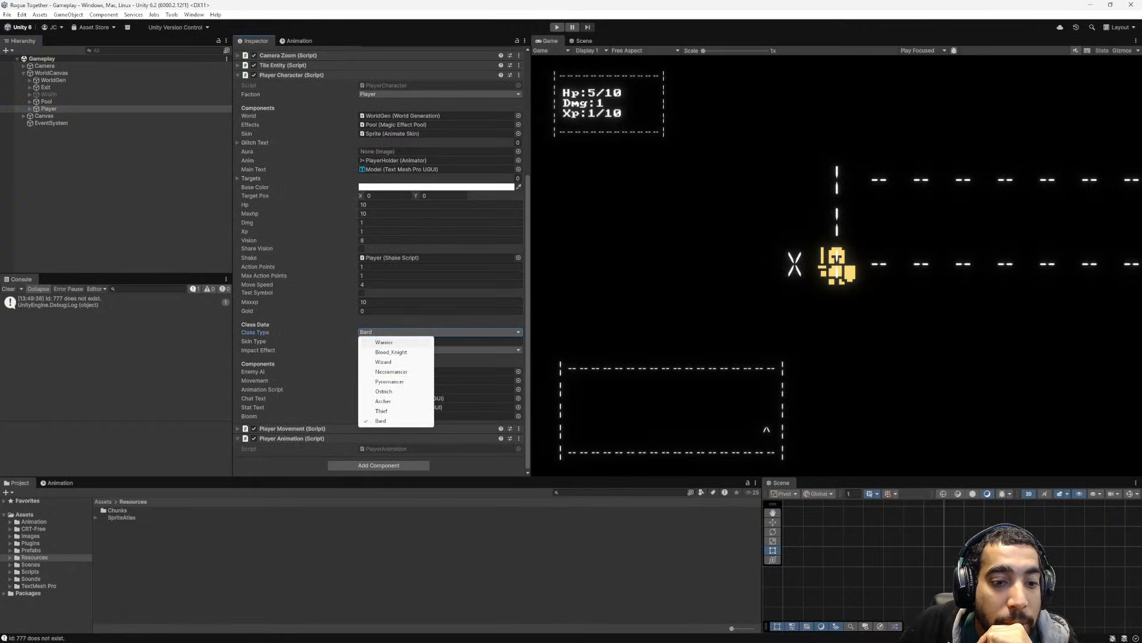
click(393, 343)
- Playtest the game as the Warrior, walking around the dungeon start area and attacking the nearby enemy
key(ctrl+p)
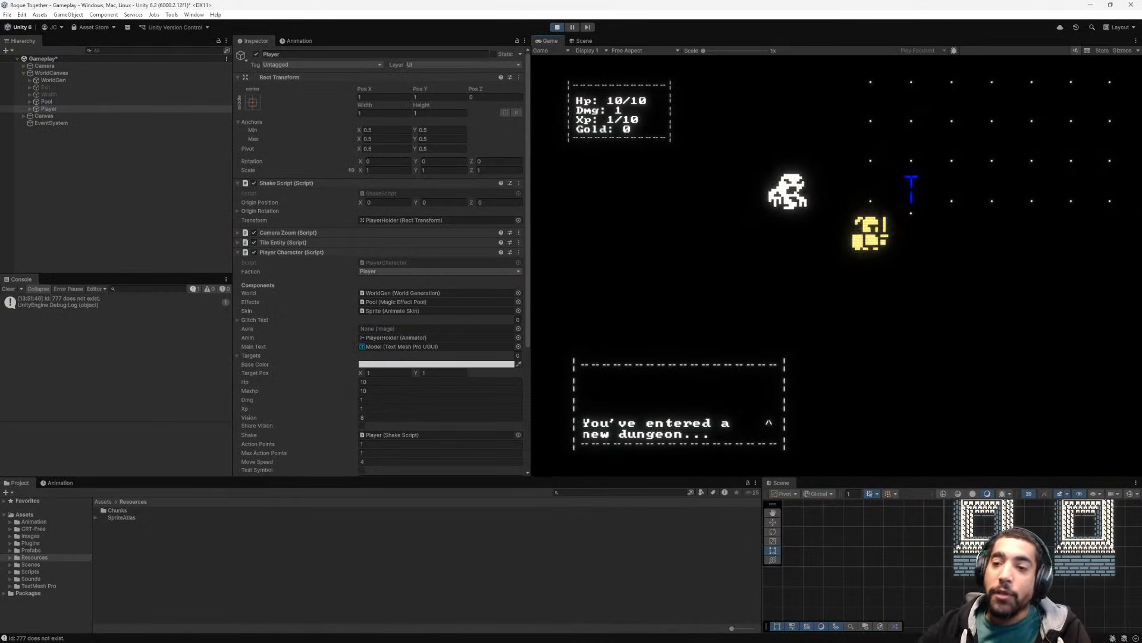
key(d)
key(d)
key(space)
key(w)
key(w)
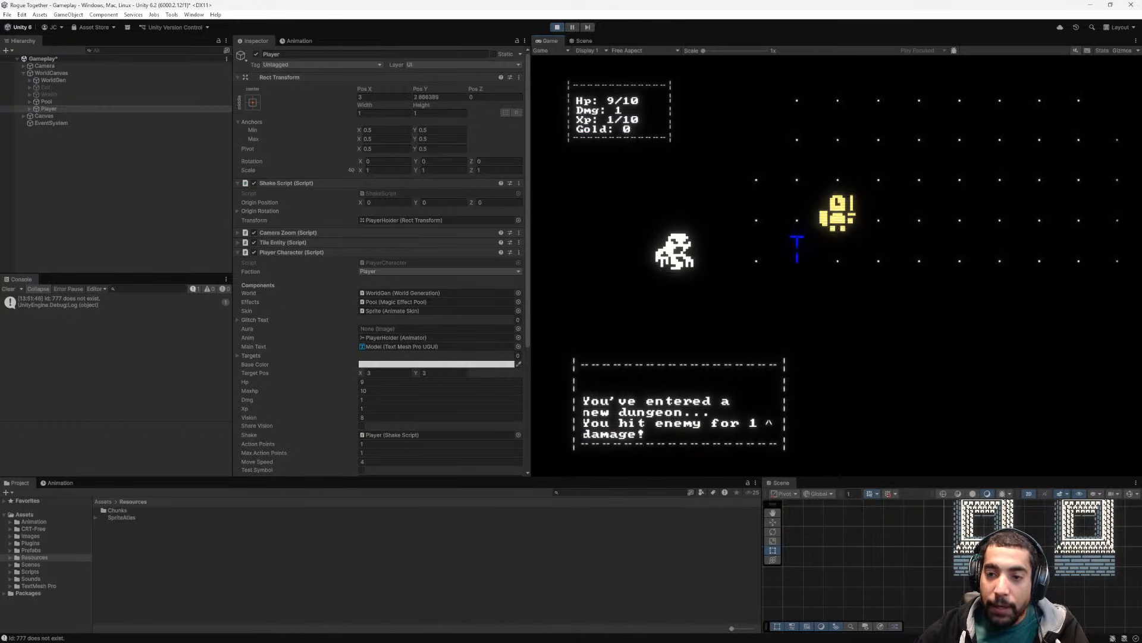
key(space)
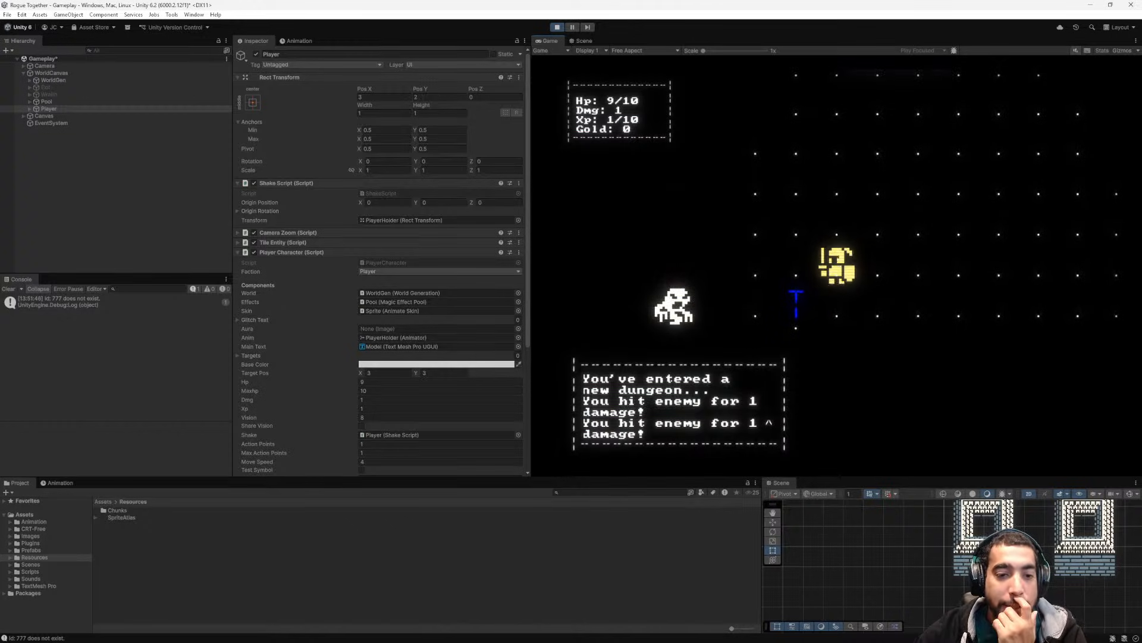
- Set the Player's Impact Effect to Hit during the running playtest and attack the enemy until it dies
scroll(399, 357, down, 4)
click(398, 383)
click(387, 393)
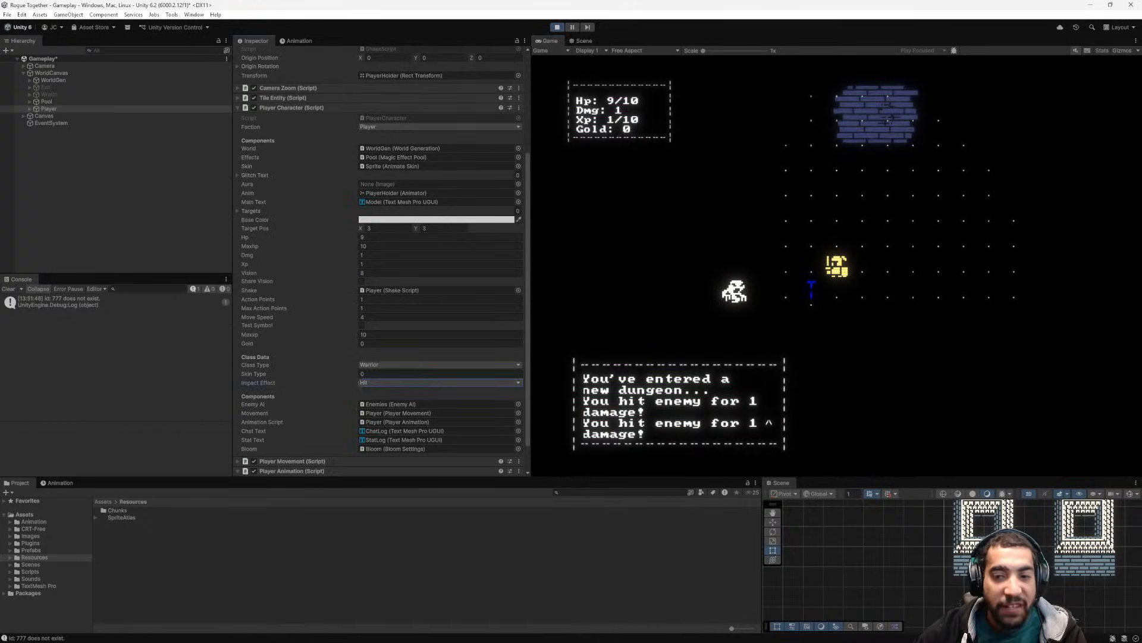
key(space)
key(space)
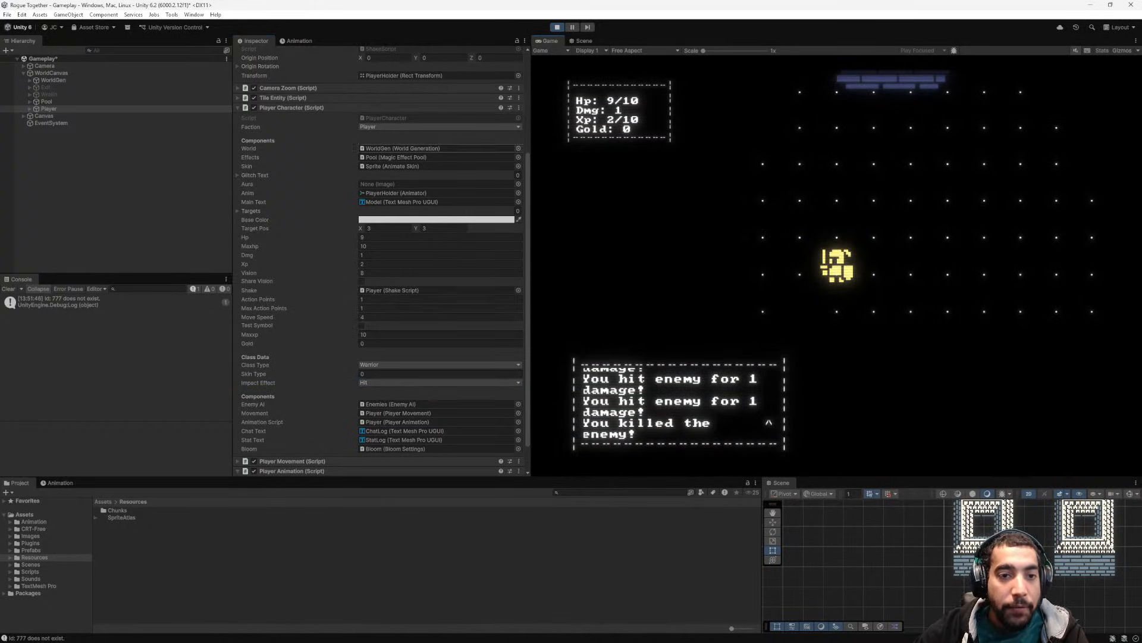
- Try switching the Player's Class Type to Wizard during the running playtest and move the character
click(417, 364)
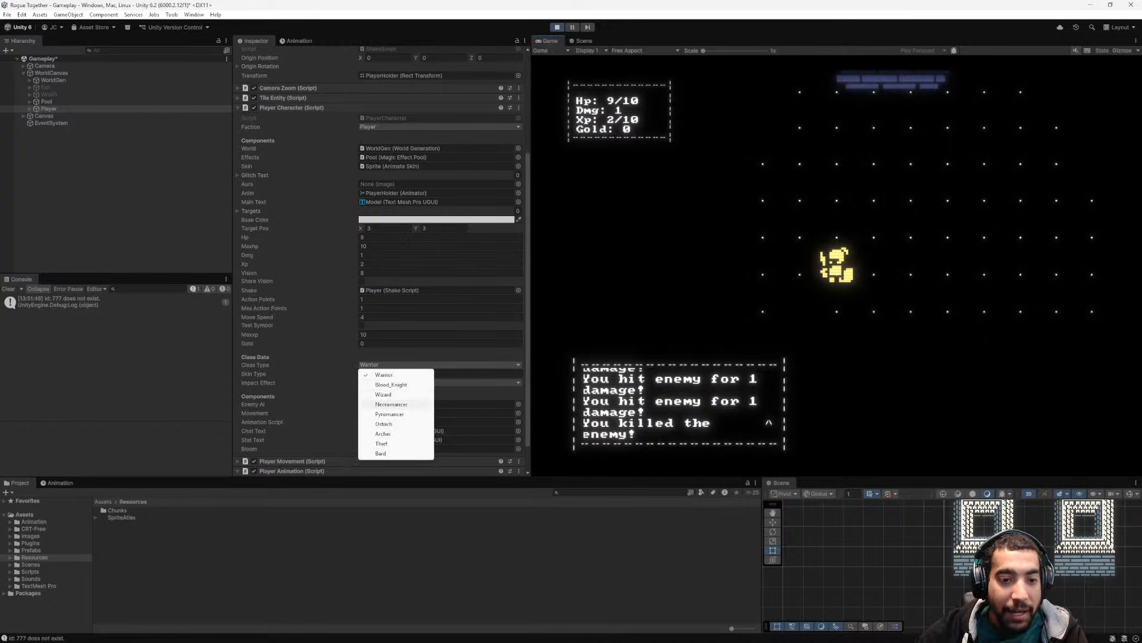
click(383, 394)
key(d)
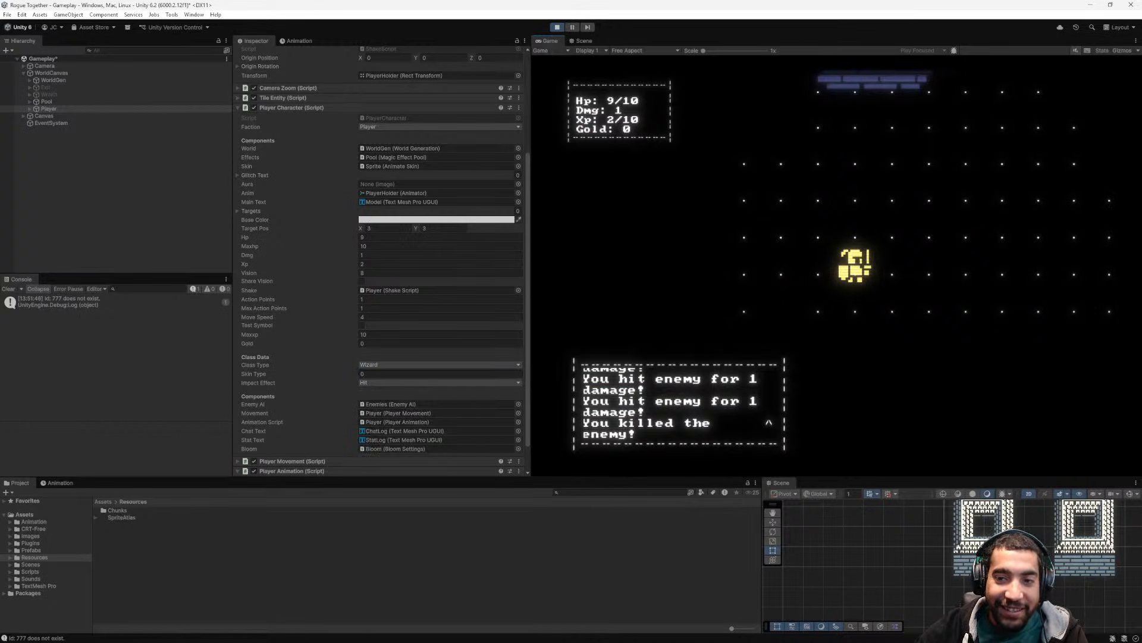
- Stop the playtest and set the Class Type of the Player object to Wizard
click(557, 27)
click(417, 365)
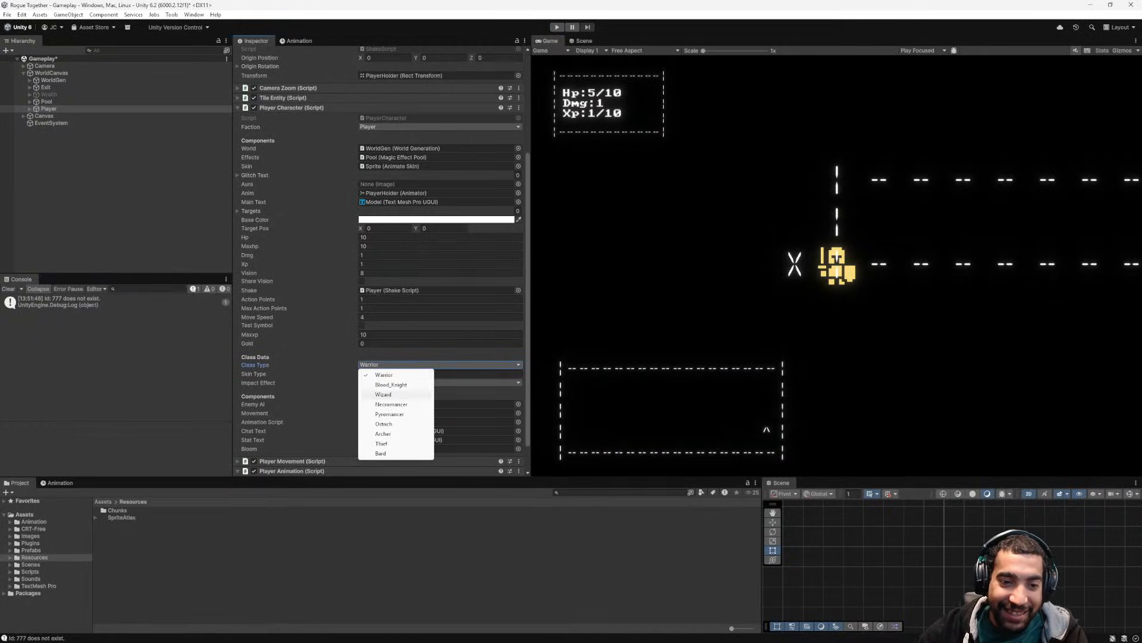
click(383, 394)
- Playtest the game as the Wizard, moving around the enemy and attacking it to check the magic hit effect
click(557, 27)
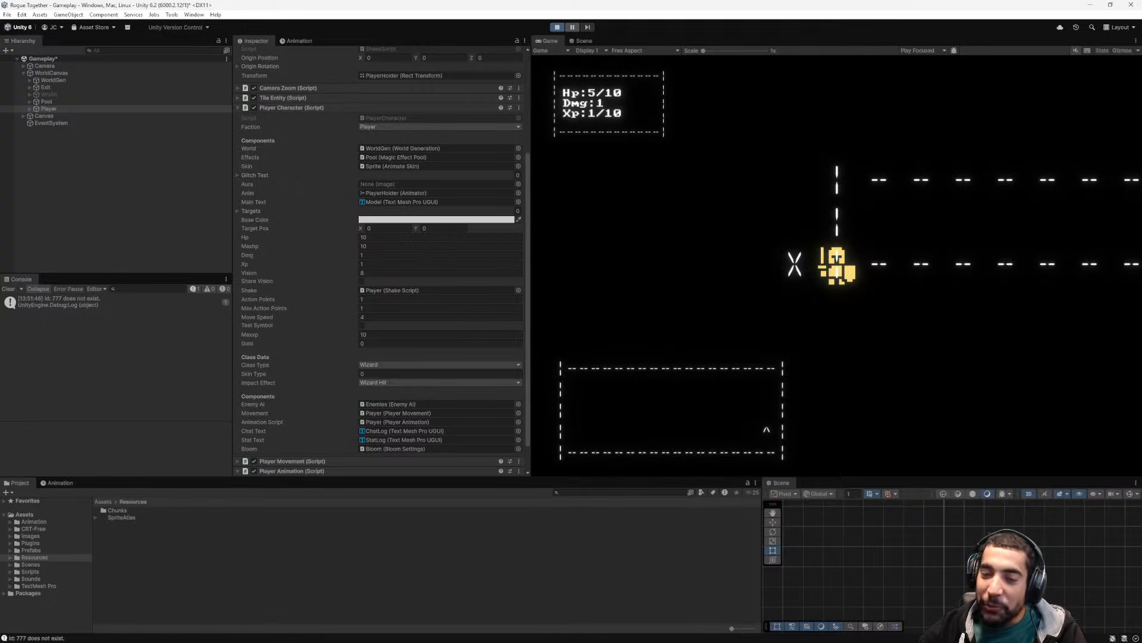
key(d)
key(d)
key(w)
key(w)
key(a)
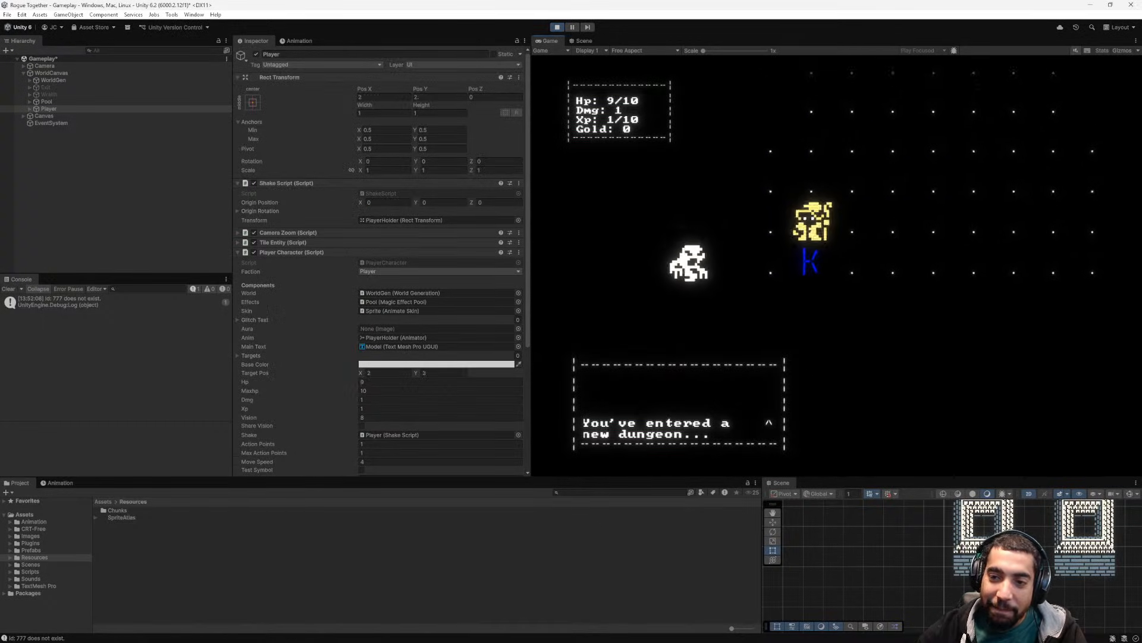
key(space)
key(d)
key(space)
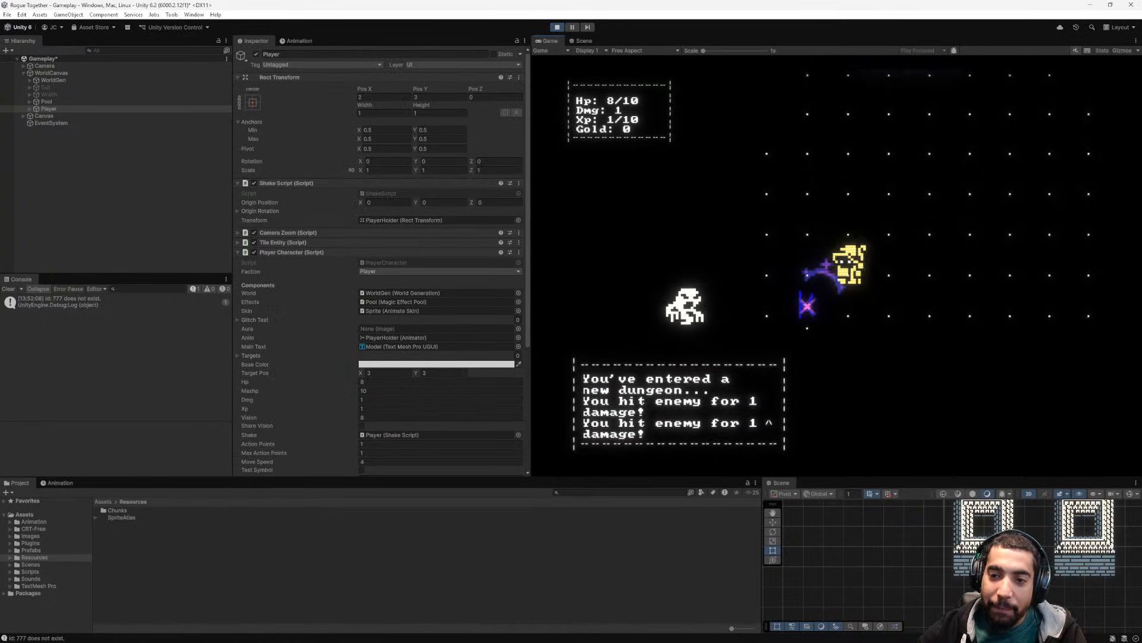
- Finish off the enemy with the Wizard, walk on through the dungeon and stop the playtest
key(space)
key(space)
key(d)
key(d)
key(d)
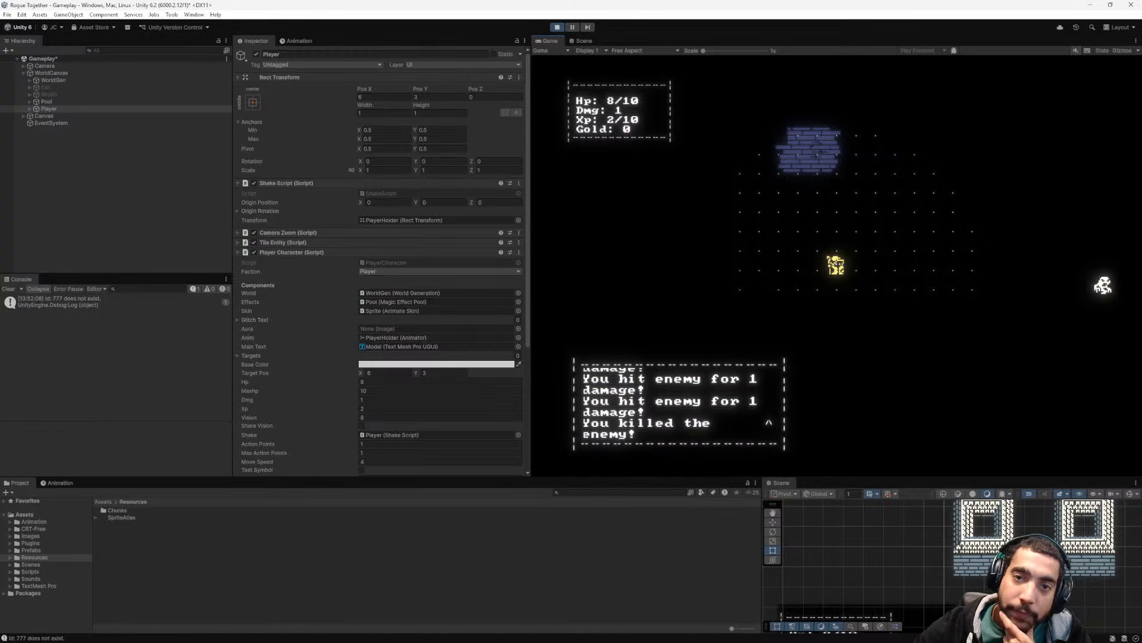
key(ctrl+p)
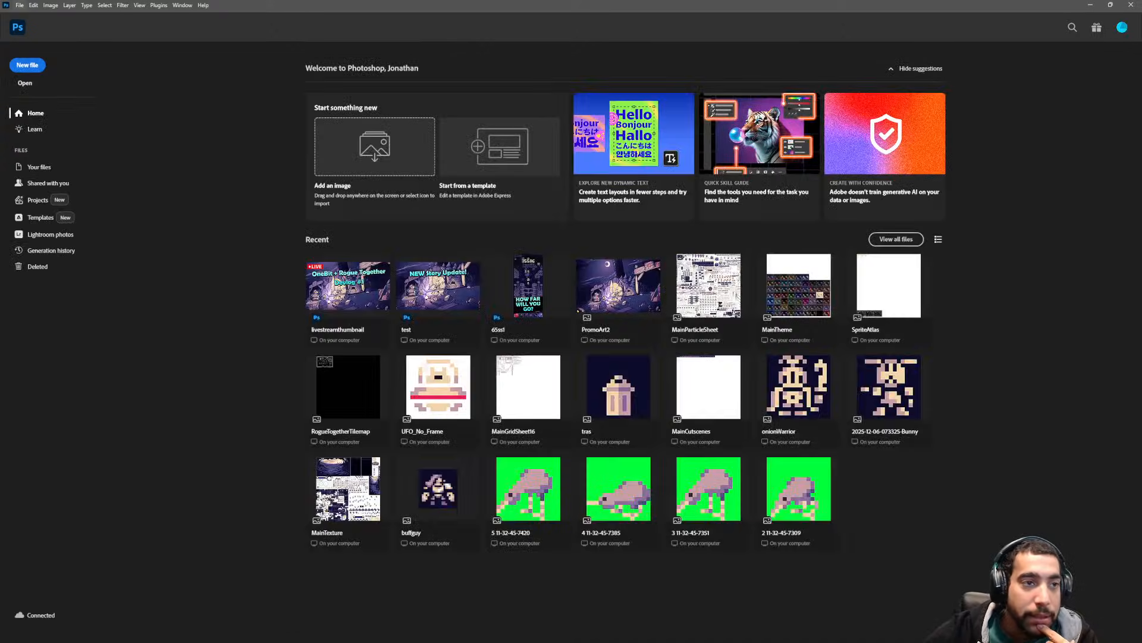
- Switch to Photoshop and open the SpriteAtlas image from Documents > Unity > Rogue Together > Assets > Resources
click(20, 5)
click(29, 25)
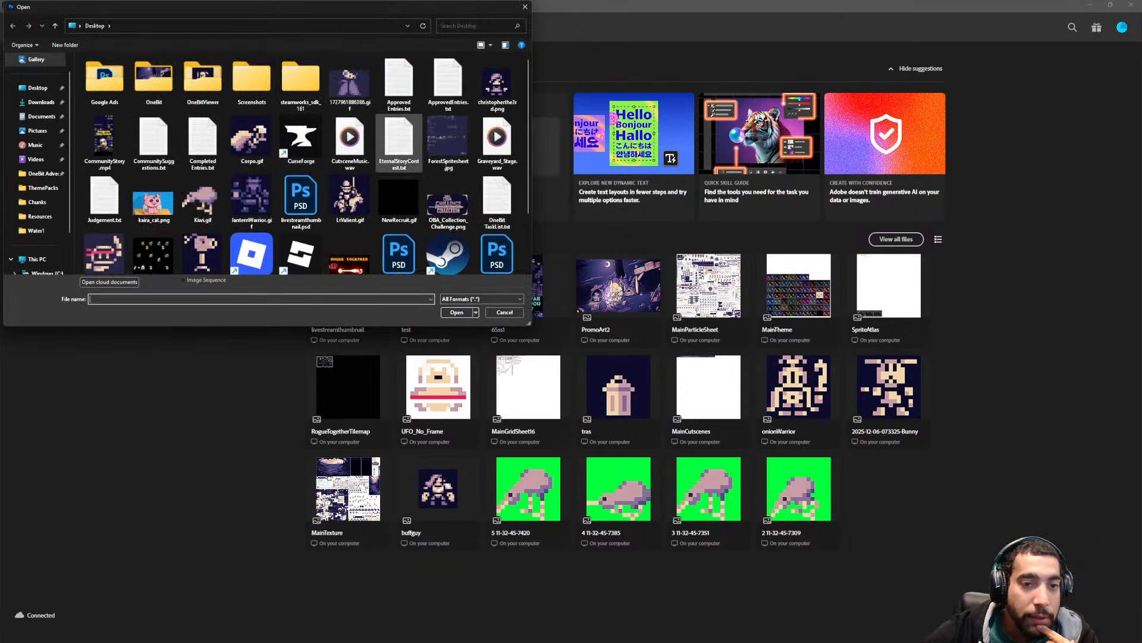
click(42, 117)
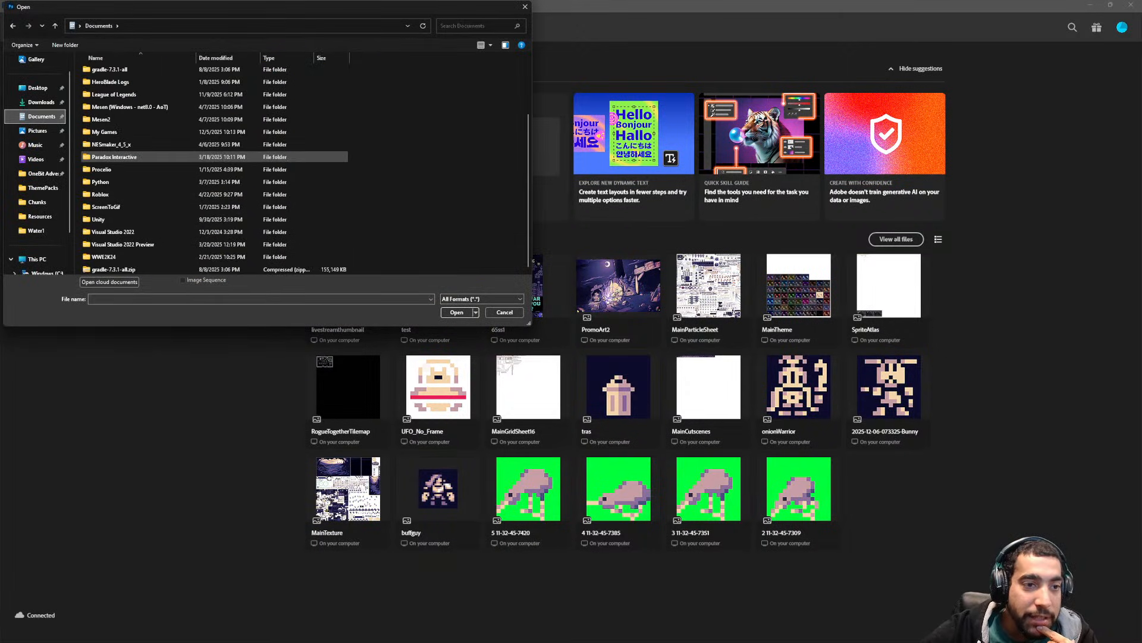
double_click(119, 218)
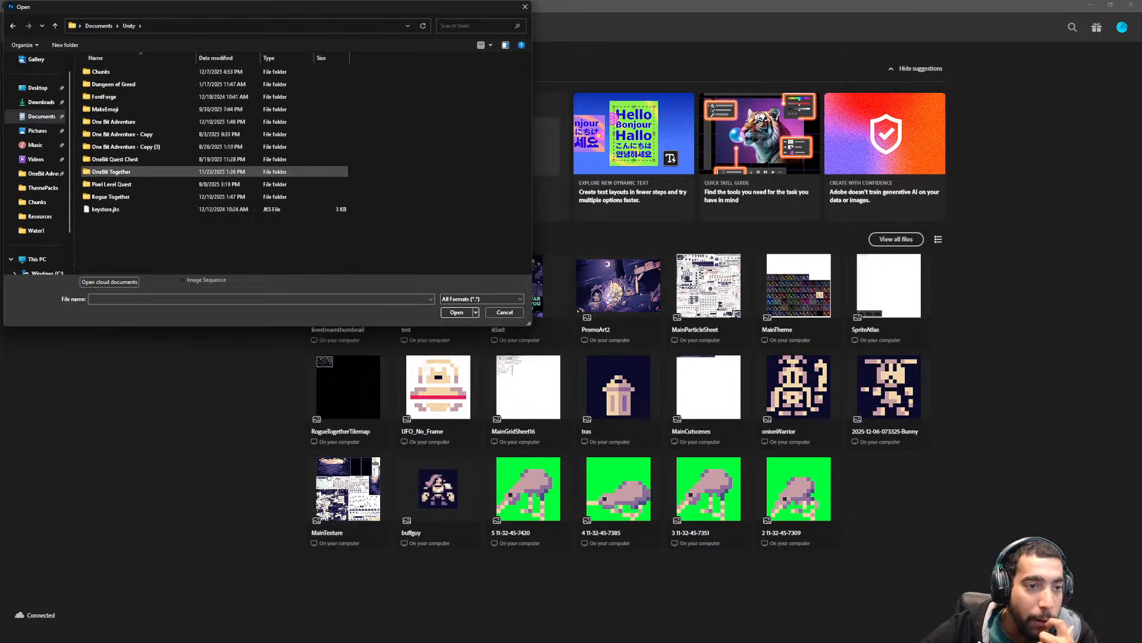
double_click(111, 197)
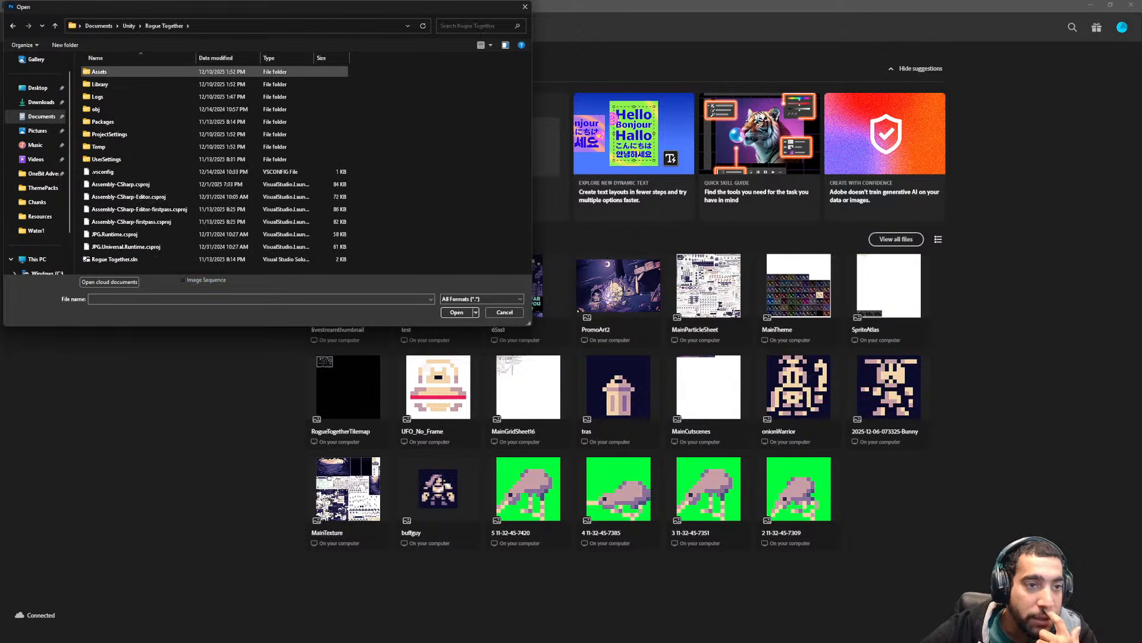
double_click(99, 72)
double_click(101, 96)
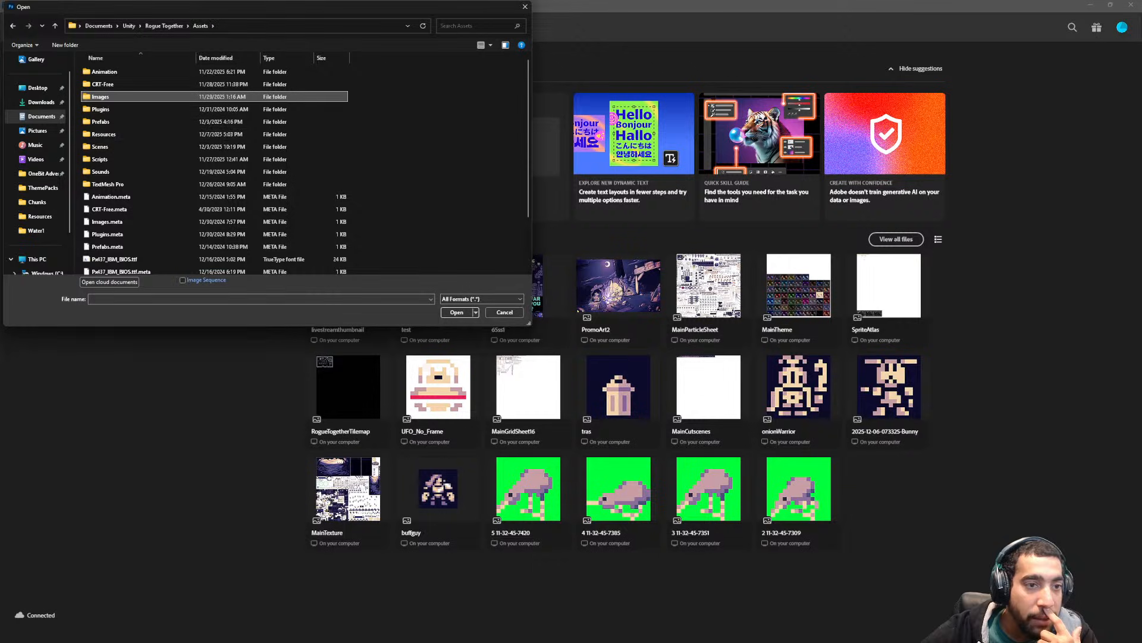
double_click(104, 134)
double_click(205, 80)
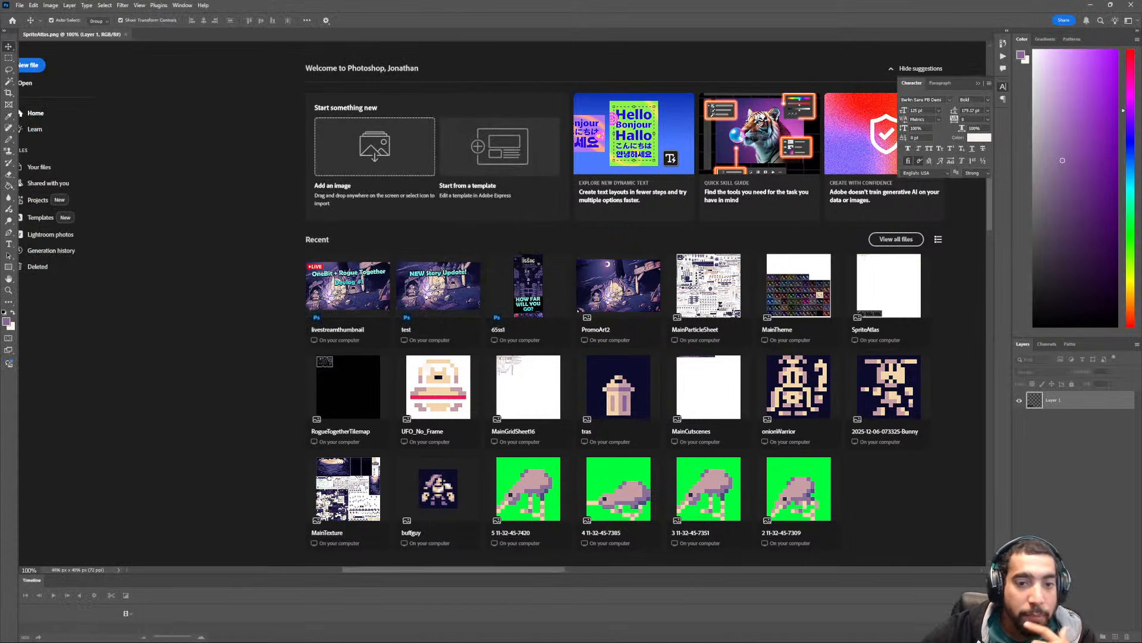
- Examine the dungeon tiles in the lower-left corner of the sprite atlas, including the walls, stairs and building pieces
ctrl+scroll(447, 371, up, 7)
scroll(437, 370, down, 8)
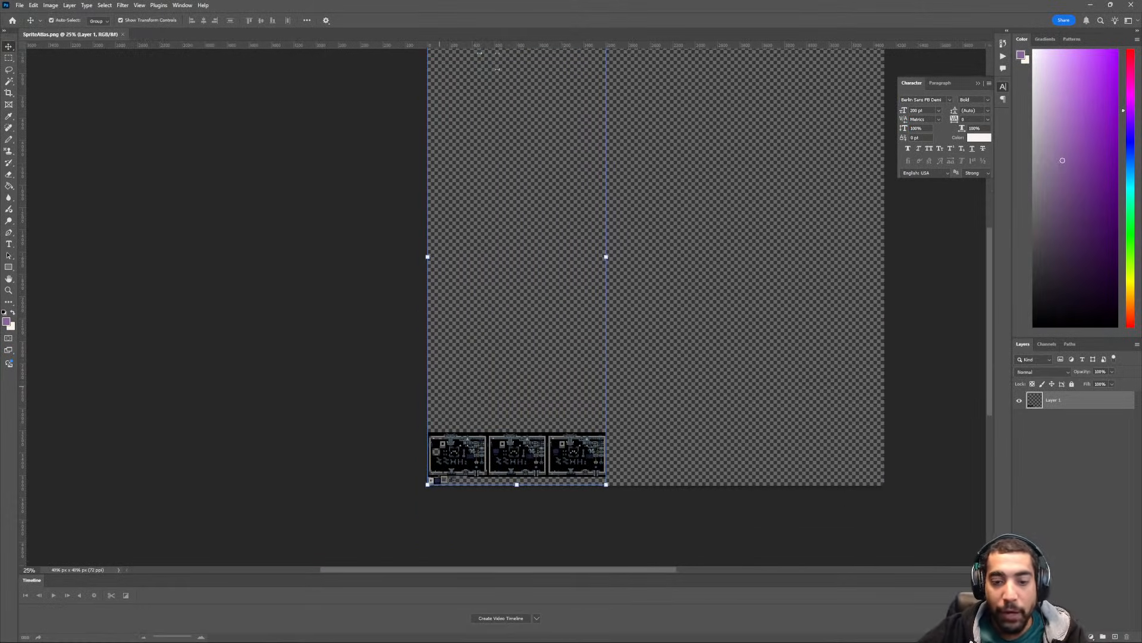
key(ctrl+plus)
key(ctrl+plus)
key(ctrl+plus)
ctrl+scroll(417, 369, up, 5)
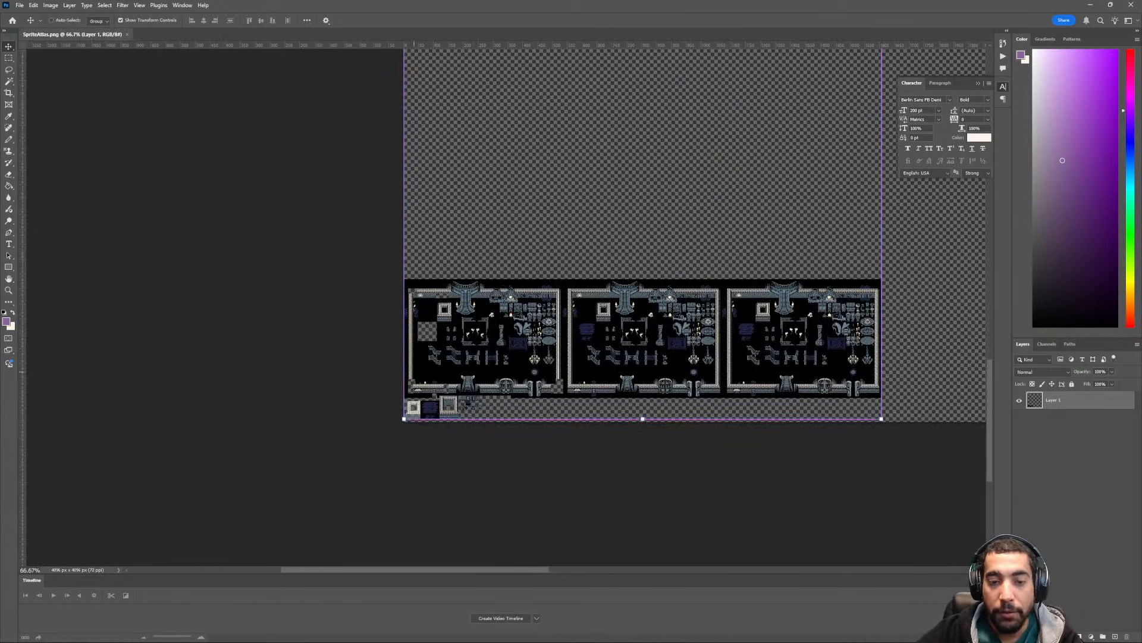
scroll(413, 370, down, 2)
ctrl+scroll(411, 371, up, 2)
key(ctrl+plus)
key(ctrl+plus)
key(ctrl+plus)
ctrl+scroll(412, 371, up, 2)
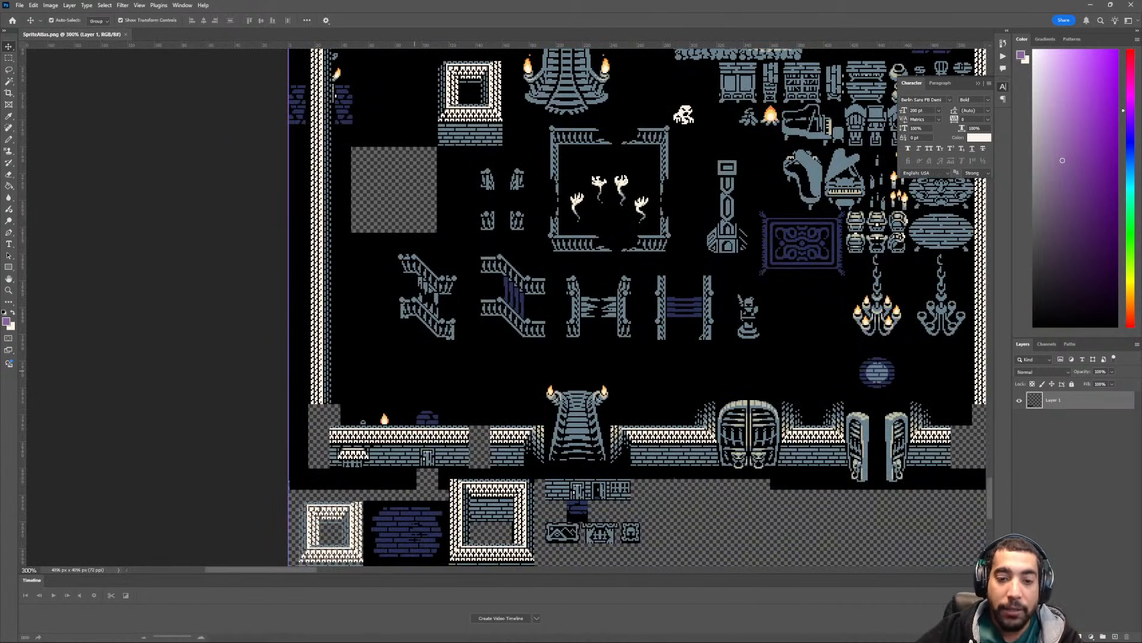
scroll(413, 374, down, 3)
scroll(413, 375, up, 2)
scroll(595, 306, left, 2)
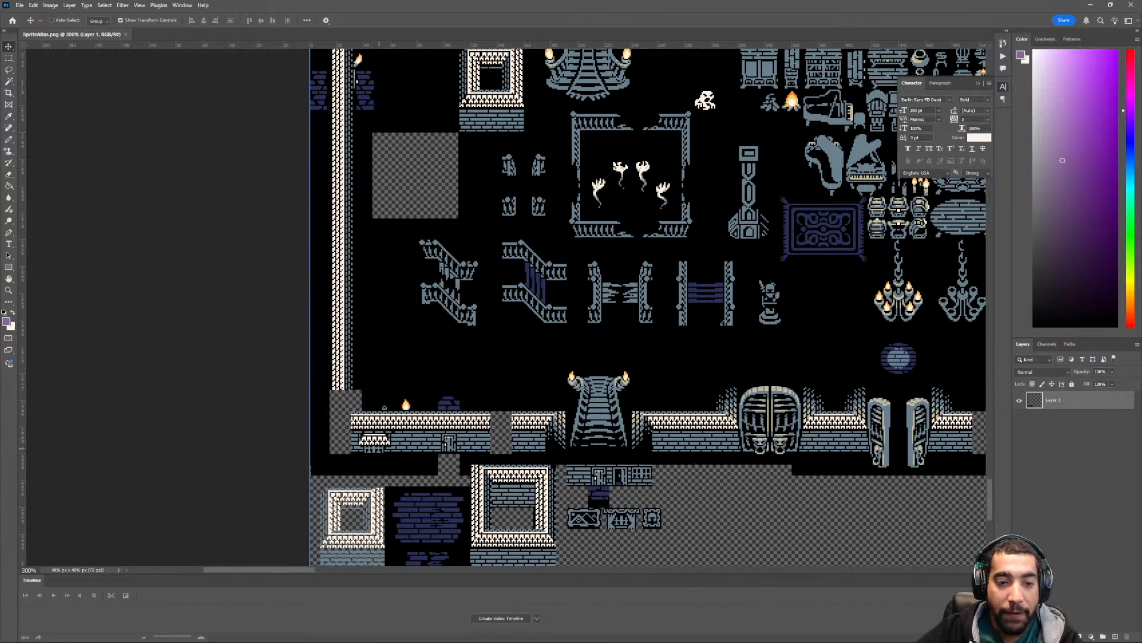
- Show the grid over the sprite atlas and examine how the lower-left wall and building tiles align with it
key(ctrl+apostrophe)
scroll(378, 448, down, 3)
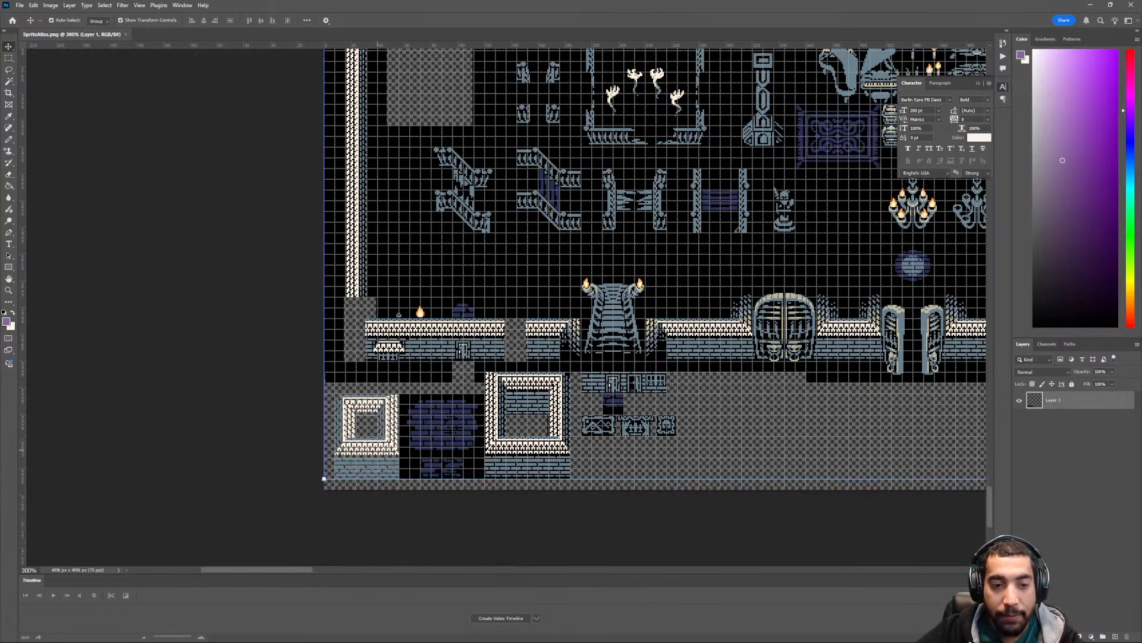
ctrl+scroll(378, 448, up, 1)
key(ctrl+plus)
key(ctrl+plus)
key(ctrl+plus)
ctrl+scroll(378, 448, up, 3)
scroll(379, 446, down, 3)
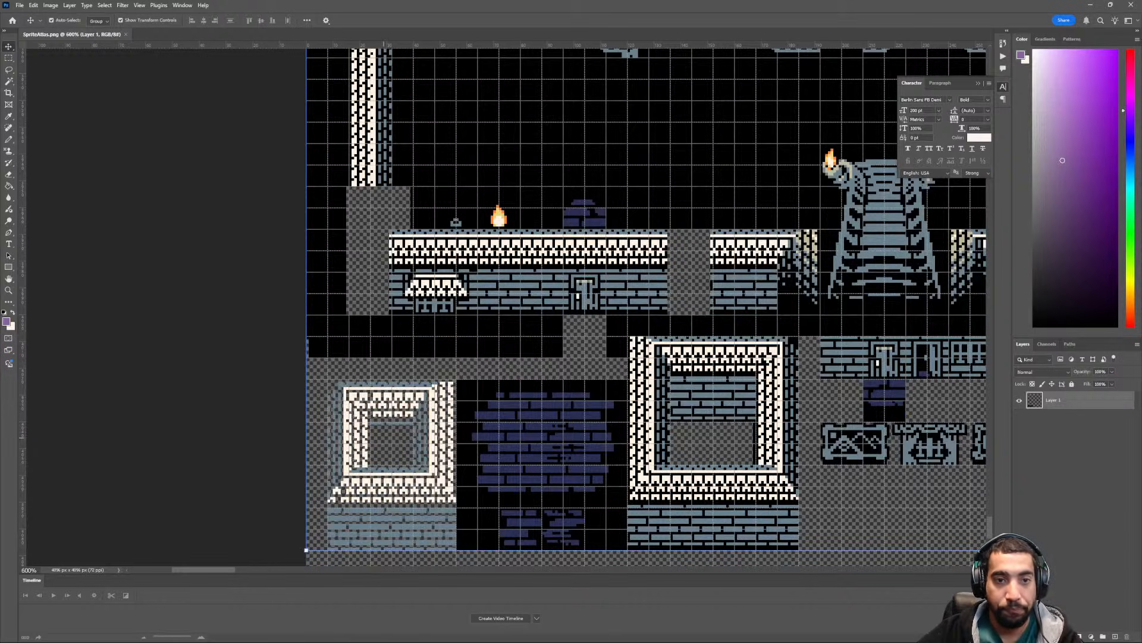
ctrl+scroll(384, 436, down, 2)
ctrl+scroll(383, 439, up, 1)
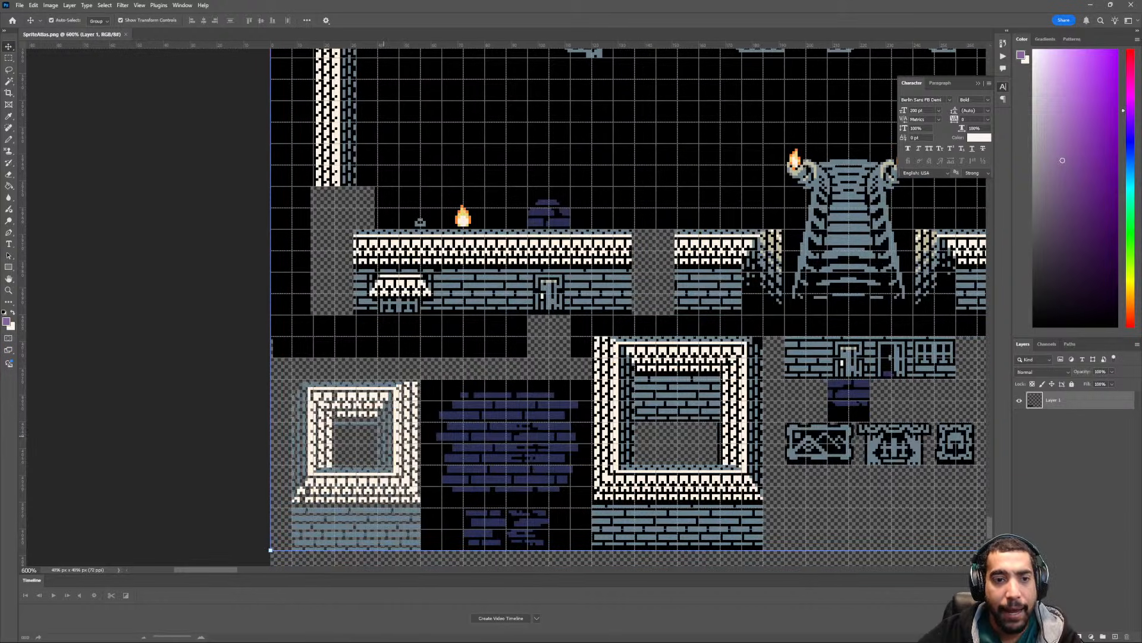
scroll(382, 441, down, 2)
key(ctrl+plus)
key(ctrl+plus)
- Delete the narrow strip at the left end of the lower-left wall and the 32 × 16 px roof section above the awning window
key(m)
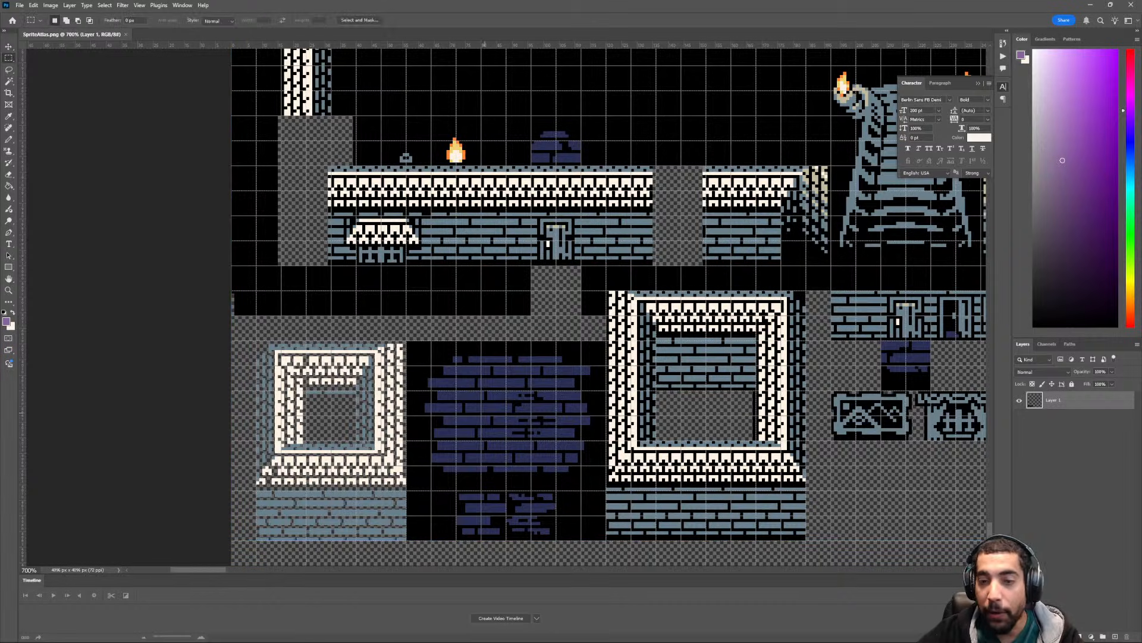
drag(316, 166, 331, 266)
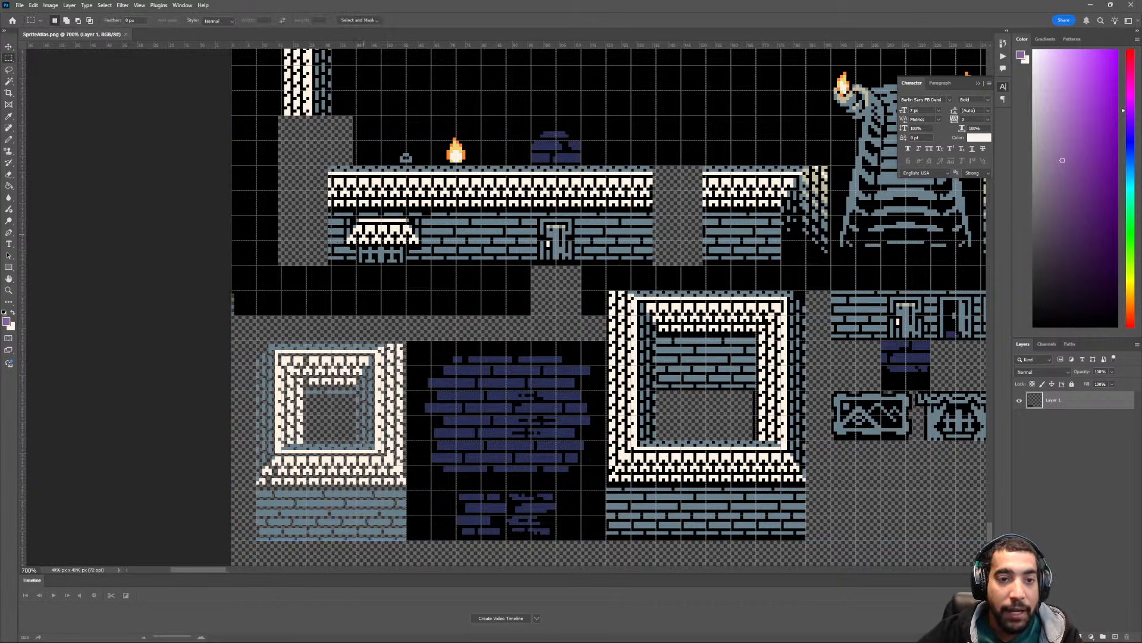
key(Delete)
key(ctrl+d)
drag(331, 167, 431, 215)
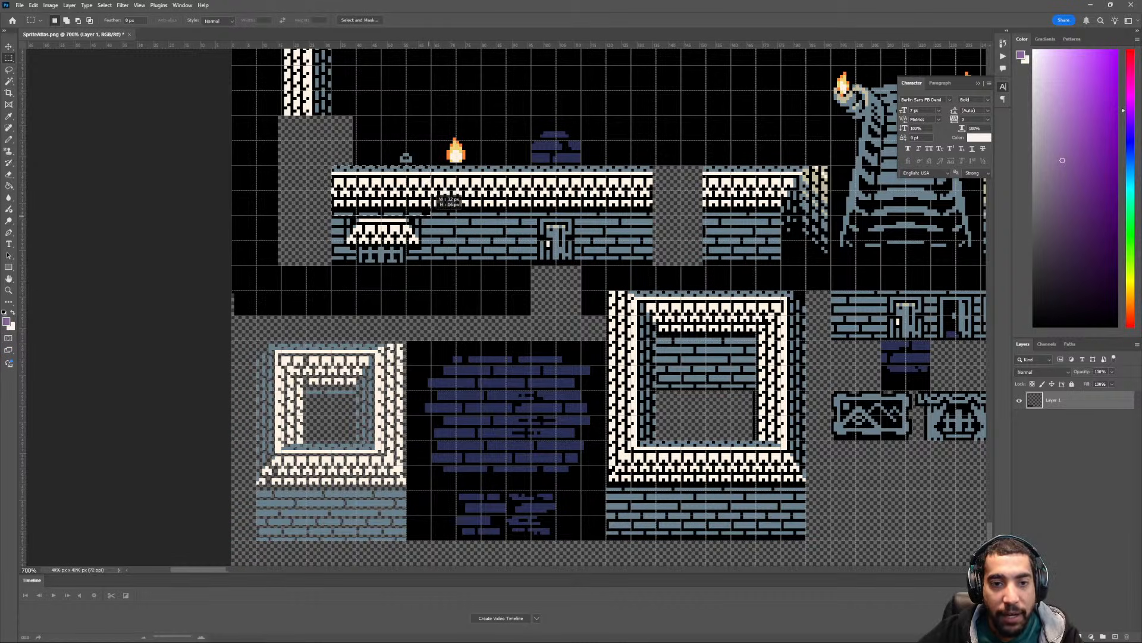
scroll(431, 214, right, 2)
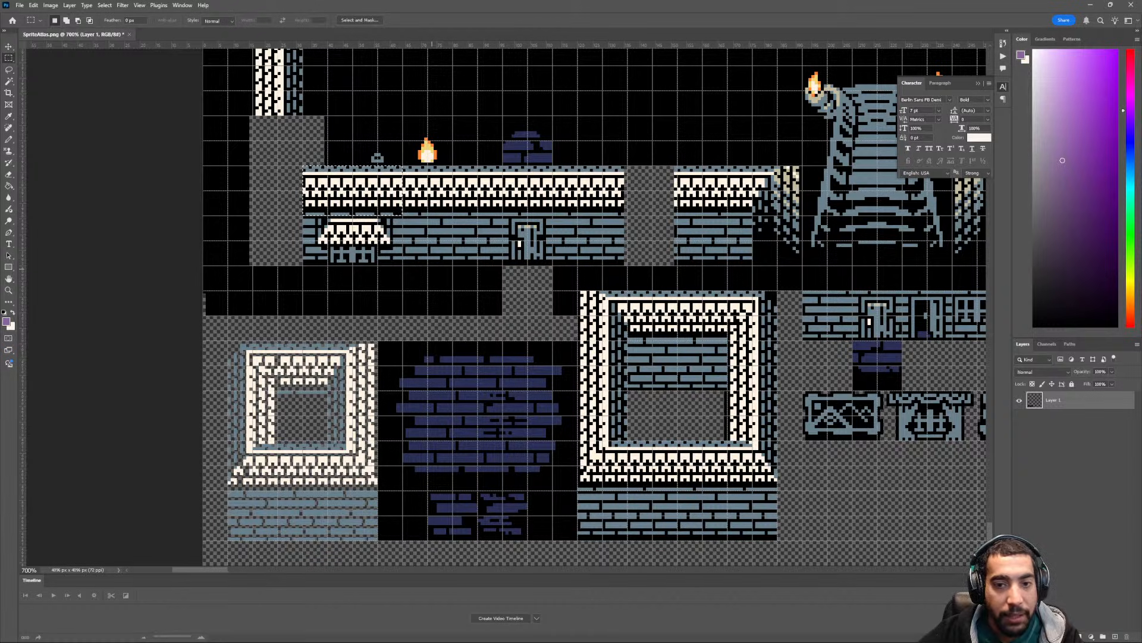
key(Delete)
- Move the brick section with the awning window to the empty area to the right of the large square building, beneath the furniture tiles
drag(402, 216, 303, 265)
key(v)
drag(349, 223, 840, 516)
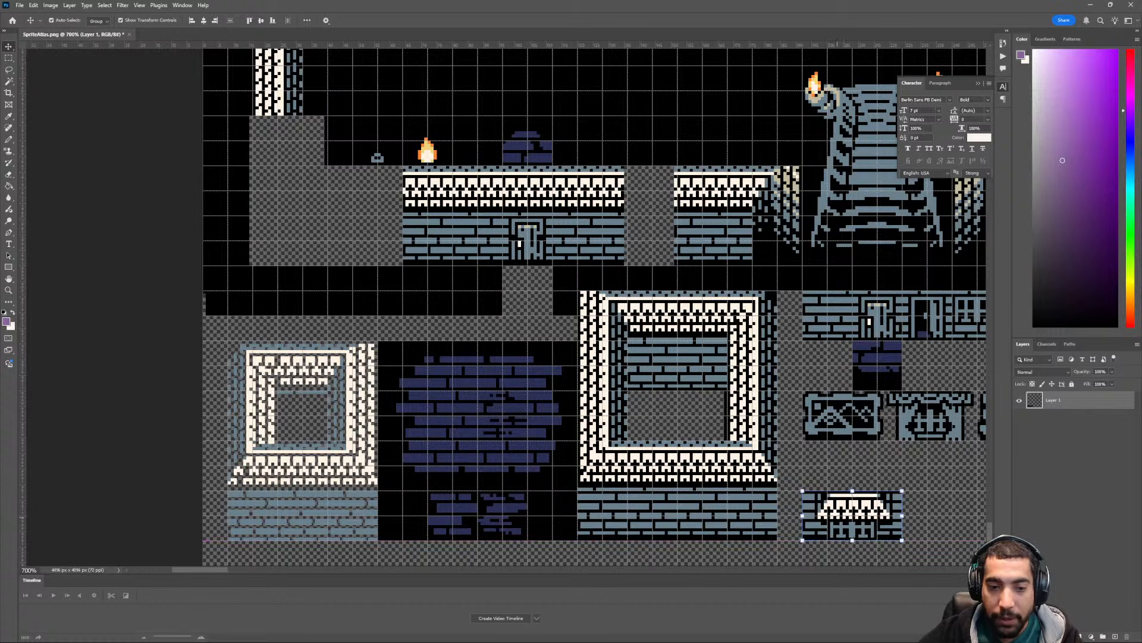
scroll(833, 513, down, 1)
ctrl+scroll(734, 482, down, 10)
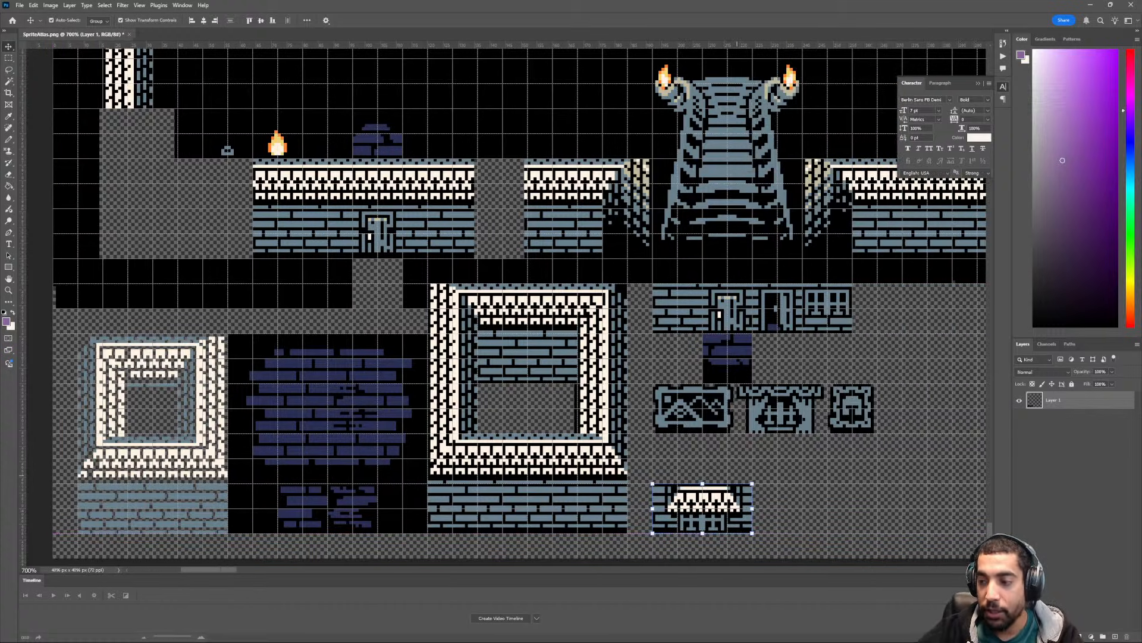
key(m)
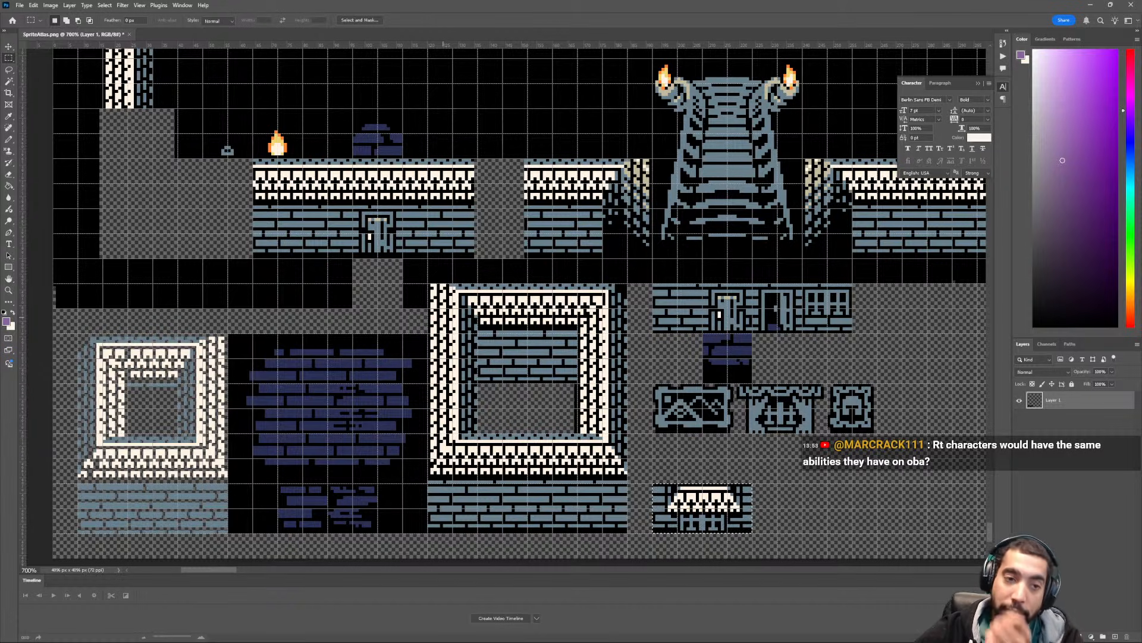
scroll(417, 308, up, 1)
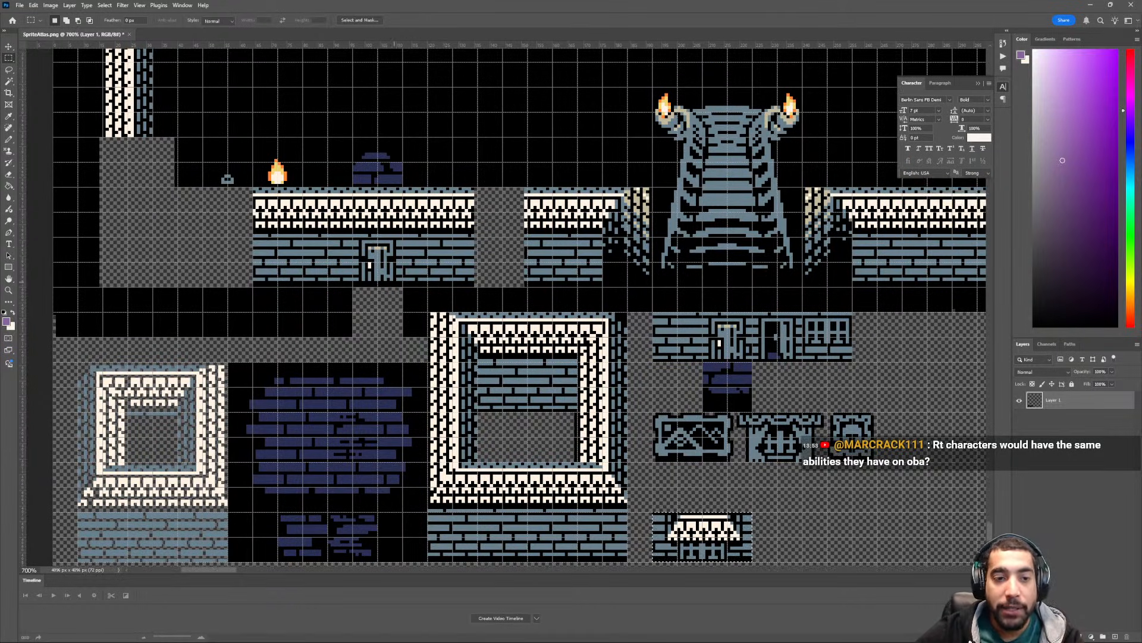
scroll(420, 307, right, 1)
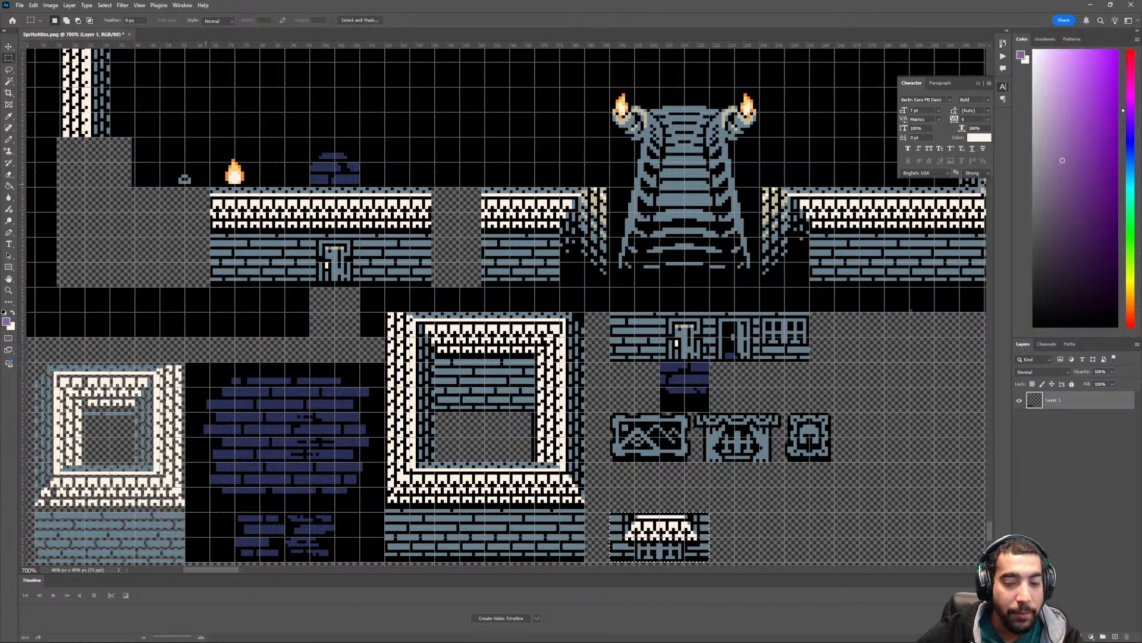
- Undo the move of the awning-window section and the deletion of the roof section above it
key(ctrl+z)
key(ctrl+z)
key(ctrl+z)
key(ctrl+z)
key(ctrl+z)
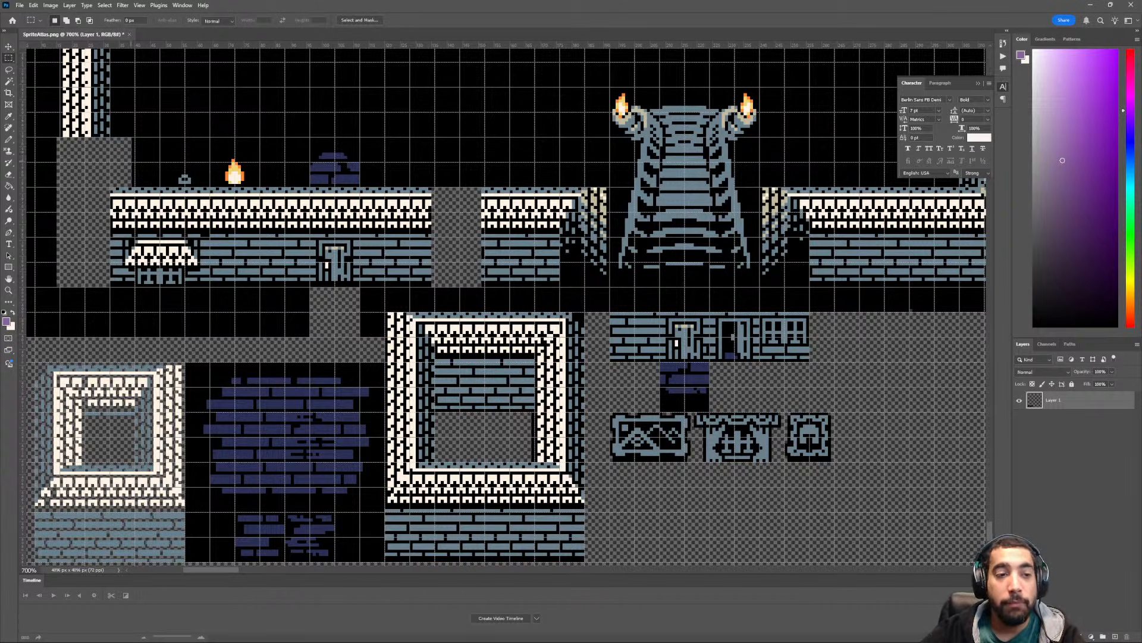
- Move only the brick section with the awning window to the empty area beneath the furniture tiles, leaving the roof strip above it
drag(111, 189, 209, 287)
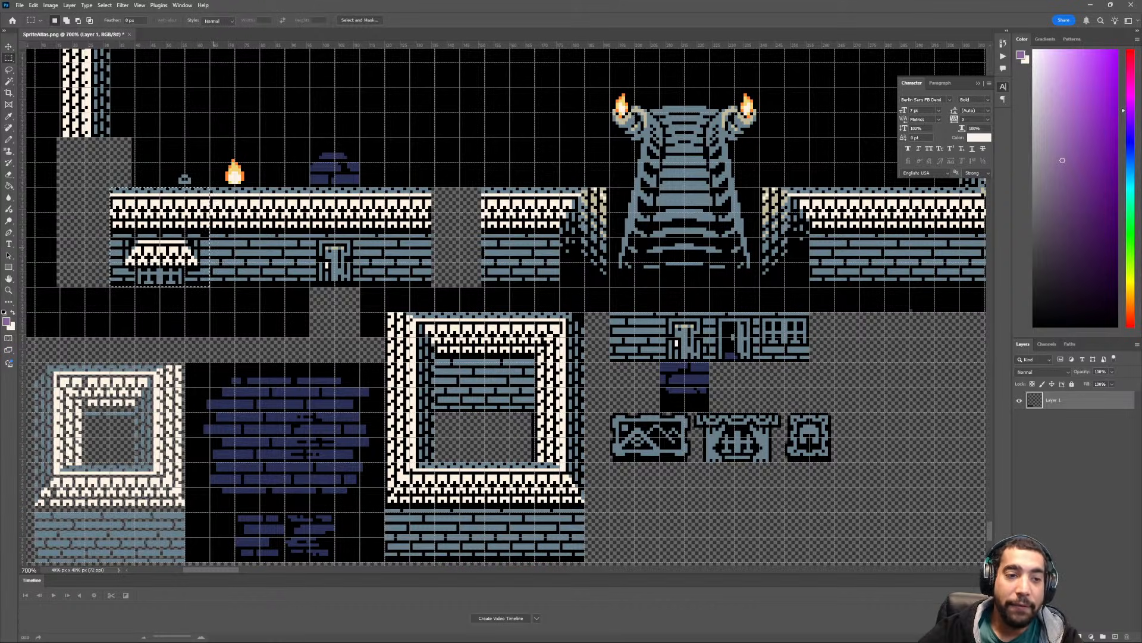
scroll(186, 242, right, 1)
drag(82, 236, 634, 517)
key(v)
scroll(640, 516, down, 1)
scroll(634, 517, right, 1)
scroll(634, 517, right, 1)
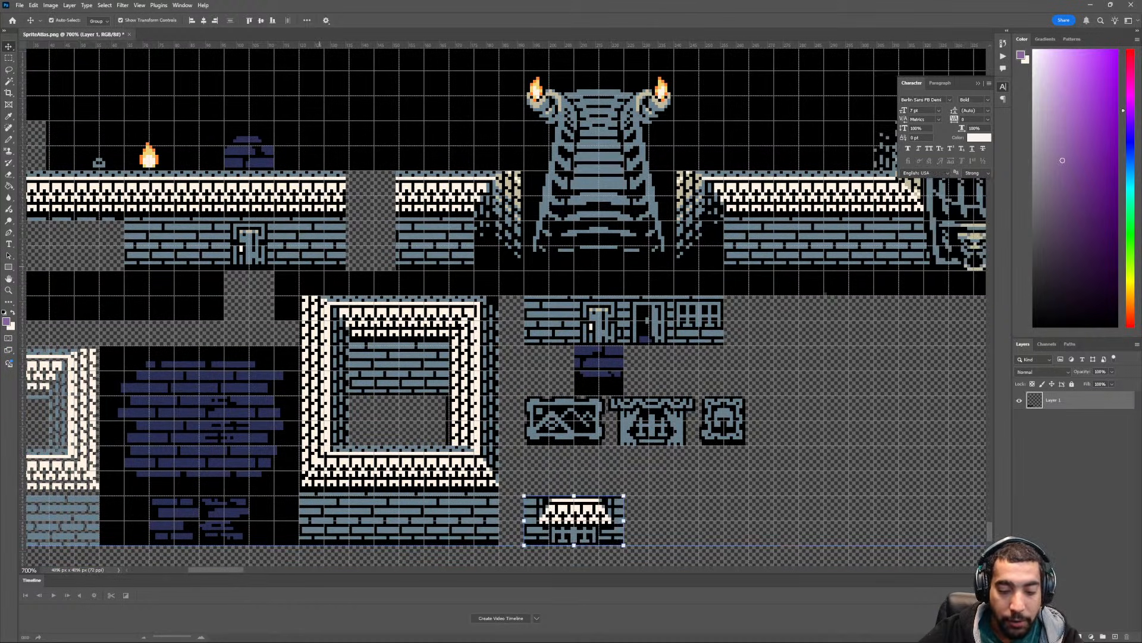
- Move the unlit fire and flame tiles from above the lower-left wall to directly beside the relocated awning-window section
key(m)
scroll(505, 304, left, 1)
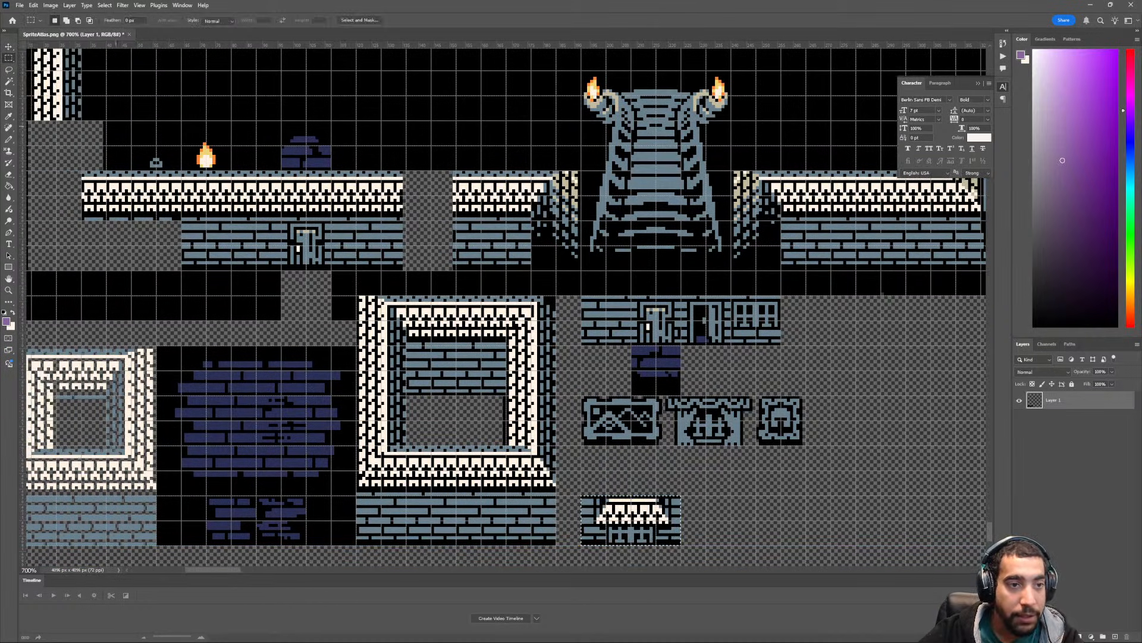
drag(133, 123, 231, 169)
key(v)
drag(194, 162, 750, 530)
key(m)
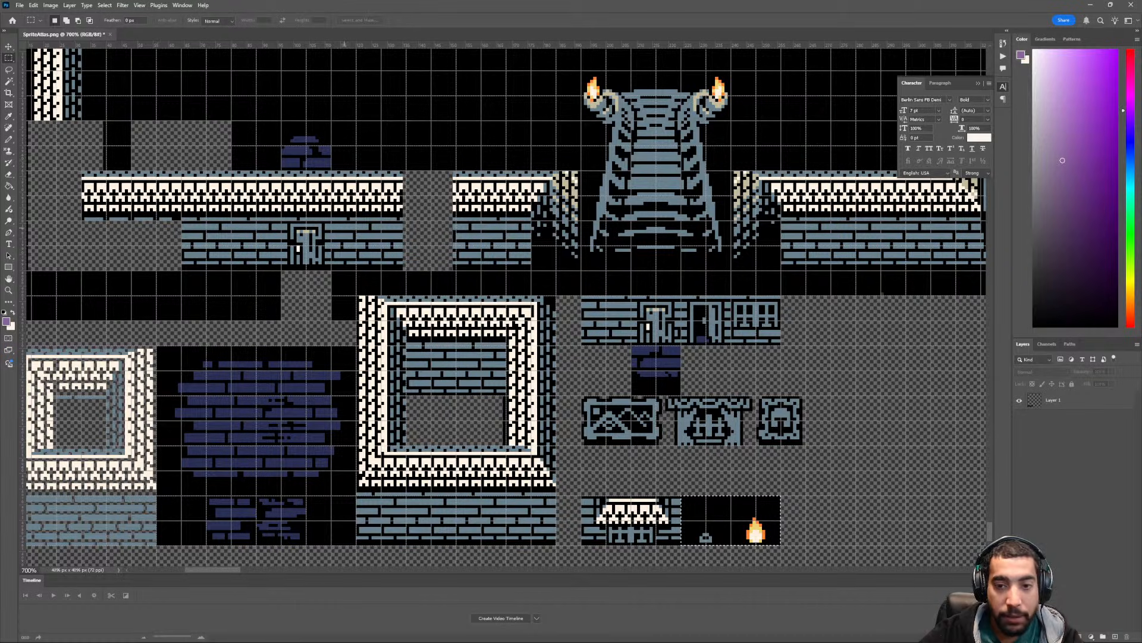
- Move the dark-blue brick arch tile from above the wall door to beside the dark-blue brick tile beneath the door tiles, then deselect
scroll(504, 303, right, 2)
mouse_move(254, 123)
mouse_down()
mouse_move(302, 171)
mouse_move(719, 386)
mouse_move(688, 386)
mouse_up()
key(v)
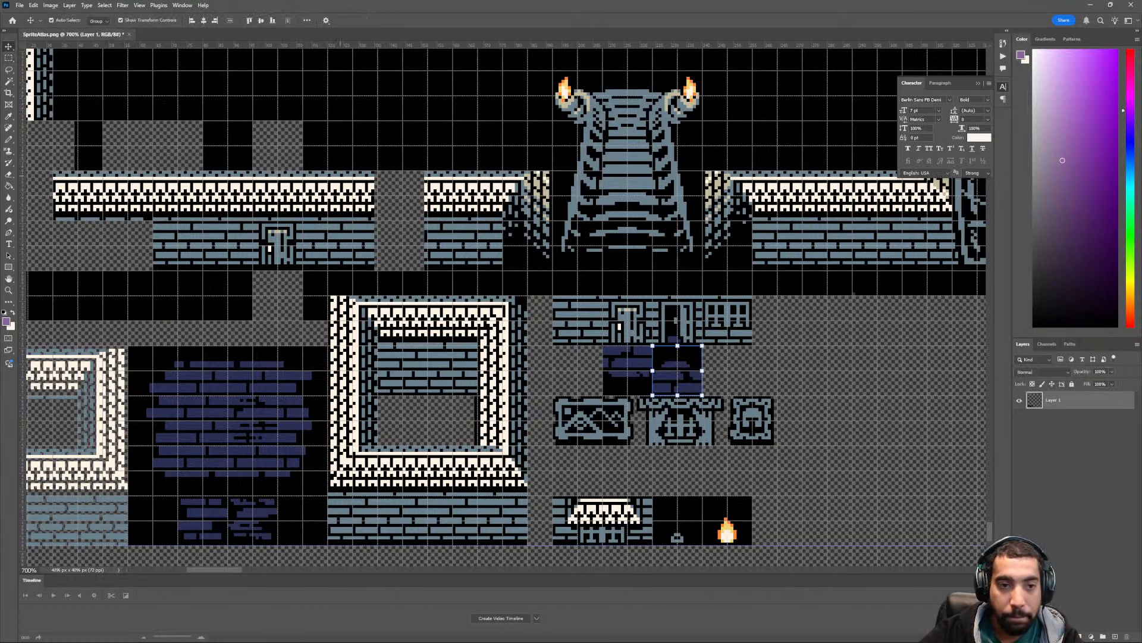
key(ctrl+d)
scroll(260, 226, left, 2)
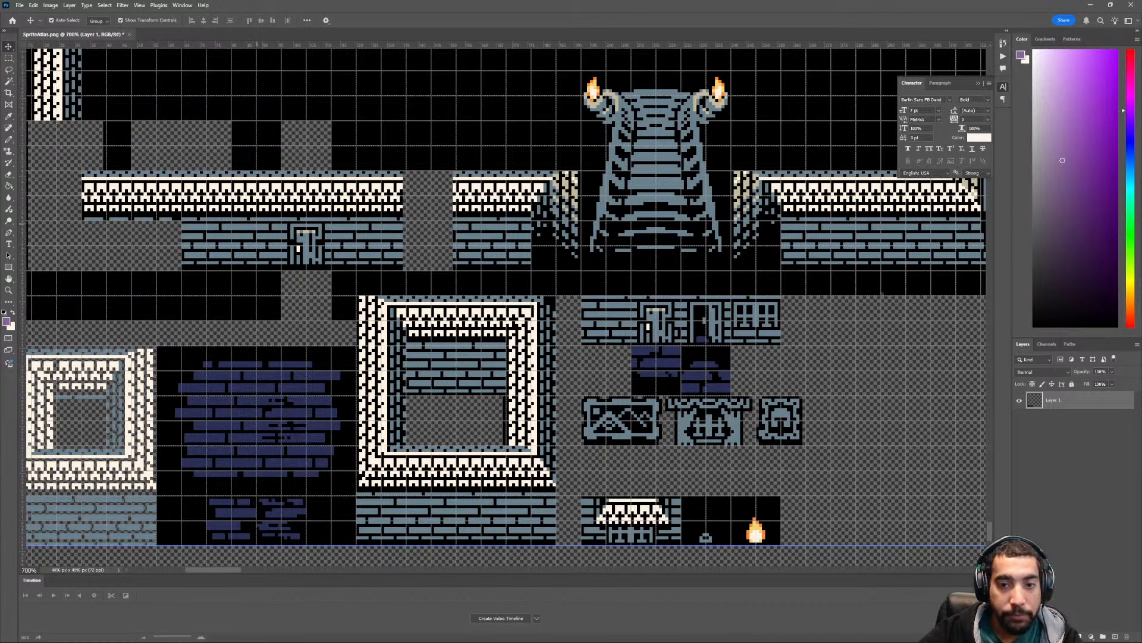
- Delete the remaining lower-left wall section containing the door, including its roof strip, and clear the selection
key(m)
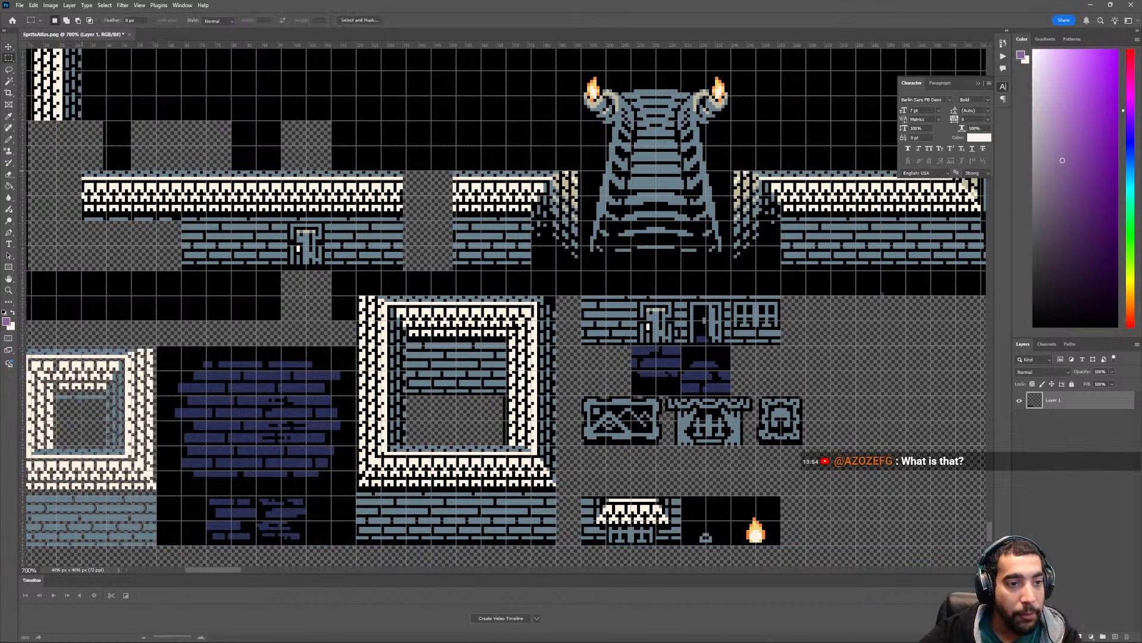
drag(82, 171, 404, 270)
key(Delete)
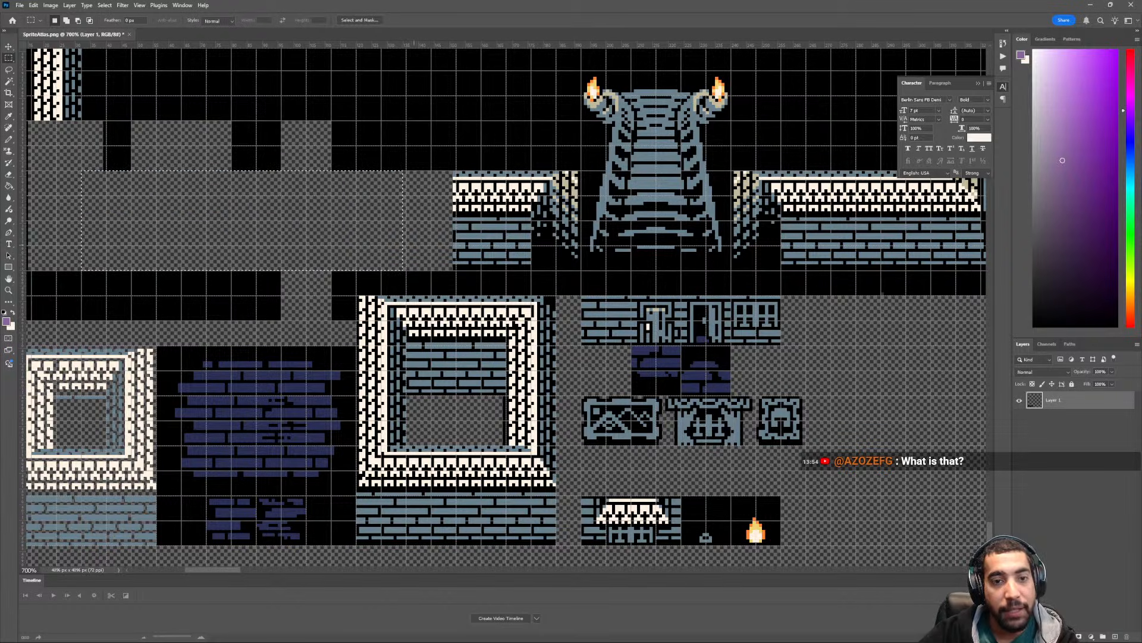
key(ctrl+d)
- Examine the first dungeon room's walls, stairs, doors and furniture, and compare it with the neighbouring room copies
scroll(423, 249, right, 6)
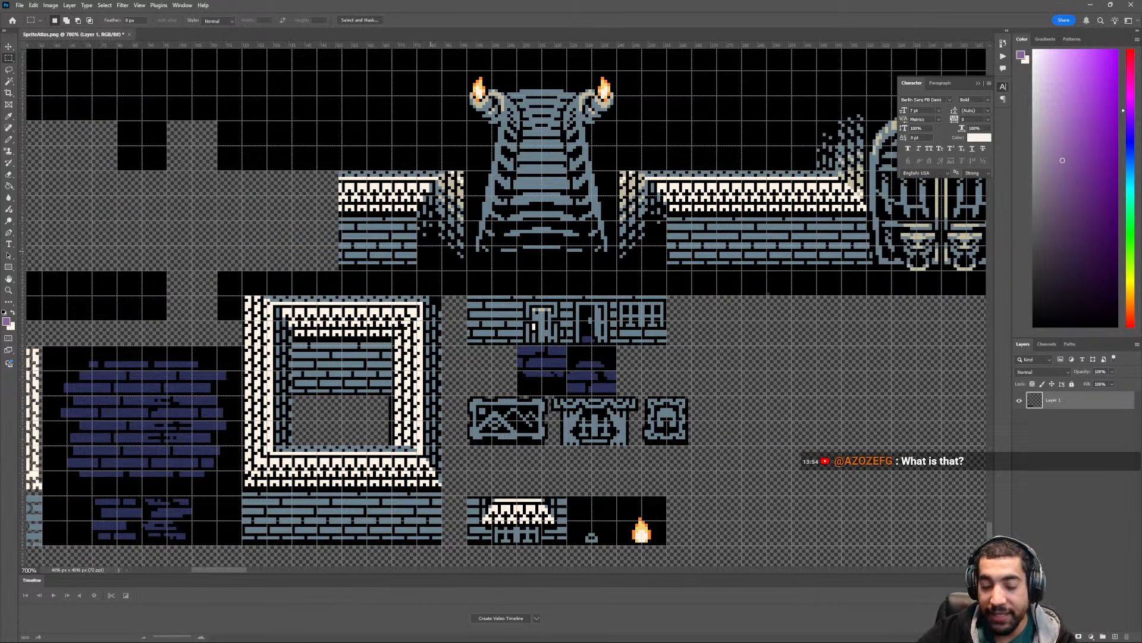
alt+scroll(505, 357, down, 5)
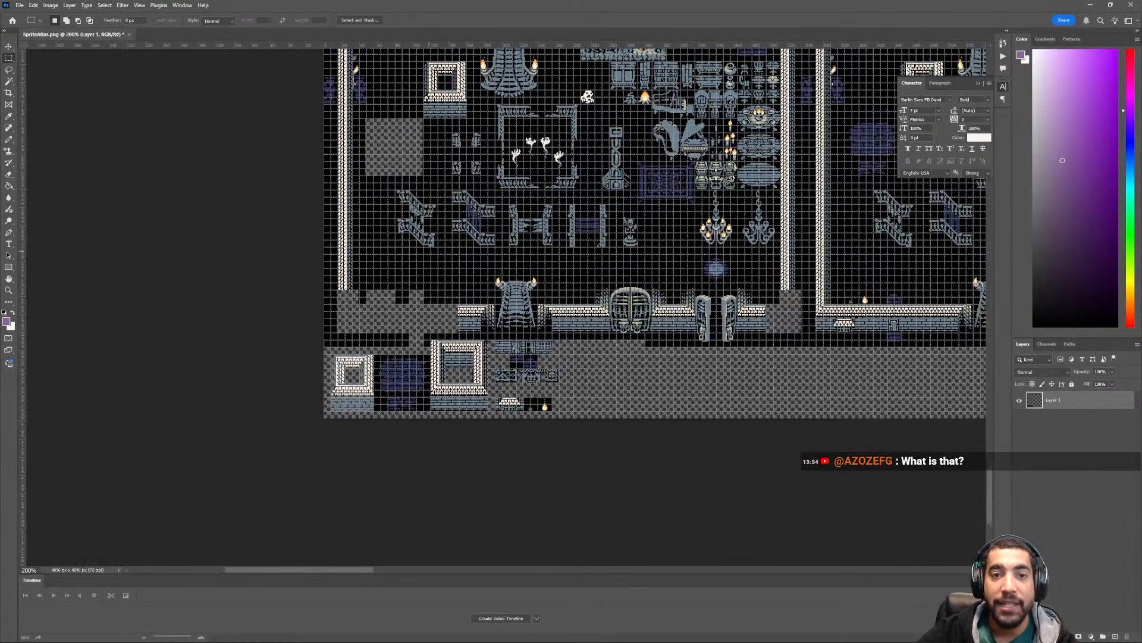
scroll(654, 238, up, 3)
alt+scroll(684, 298, up, 3)
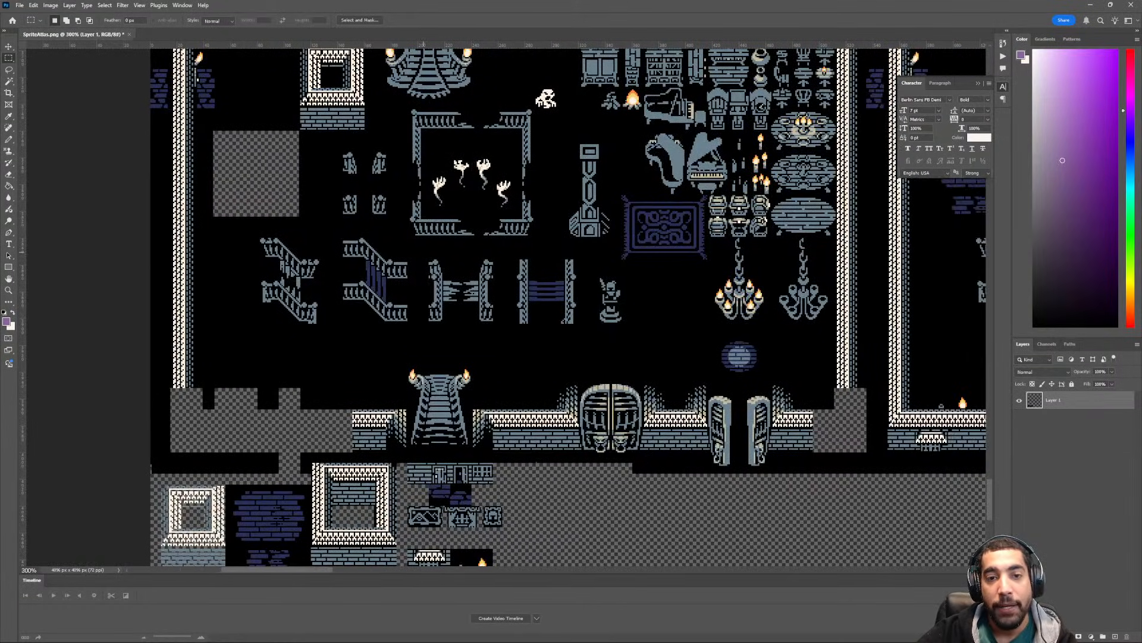
scroll(568, 306, up, 3)
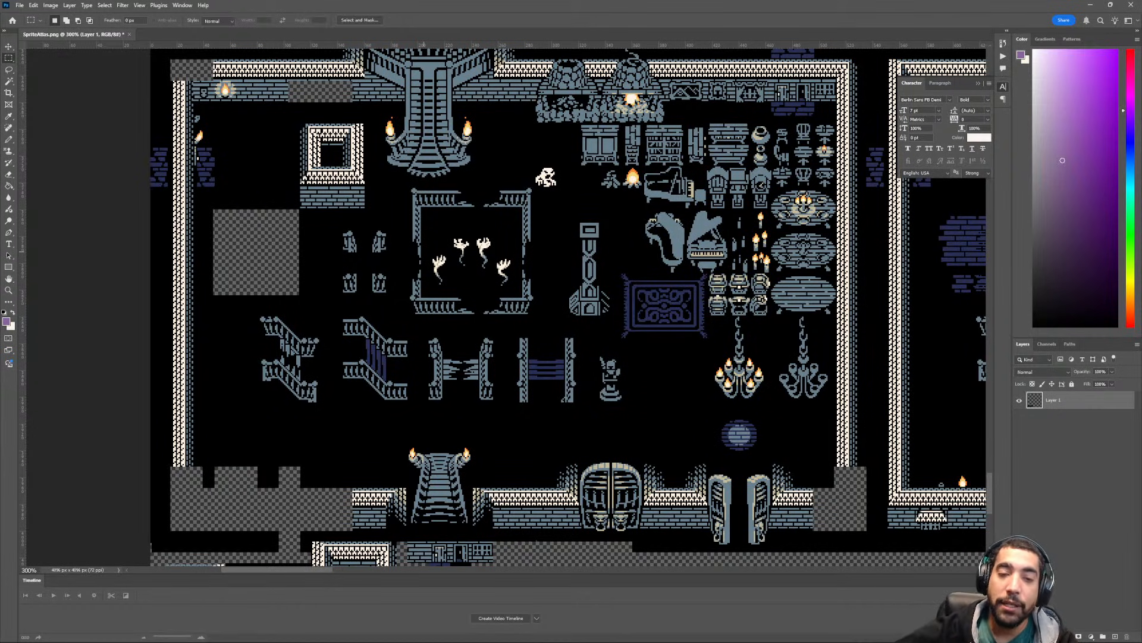
key(ctrl+minus)
key(ctrl+minus)
ctrl+scroll(427, 261, down, 3)
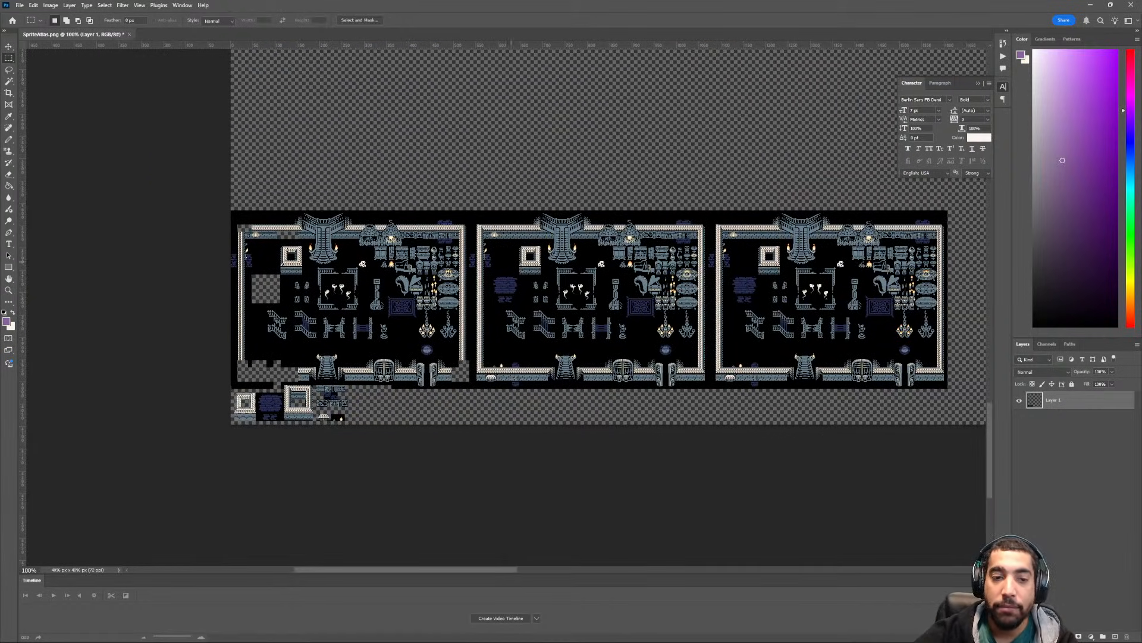
ctrl+scroll(332, 338, up, 3)
key(ctrl+plus)
key(ctrl+plus)
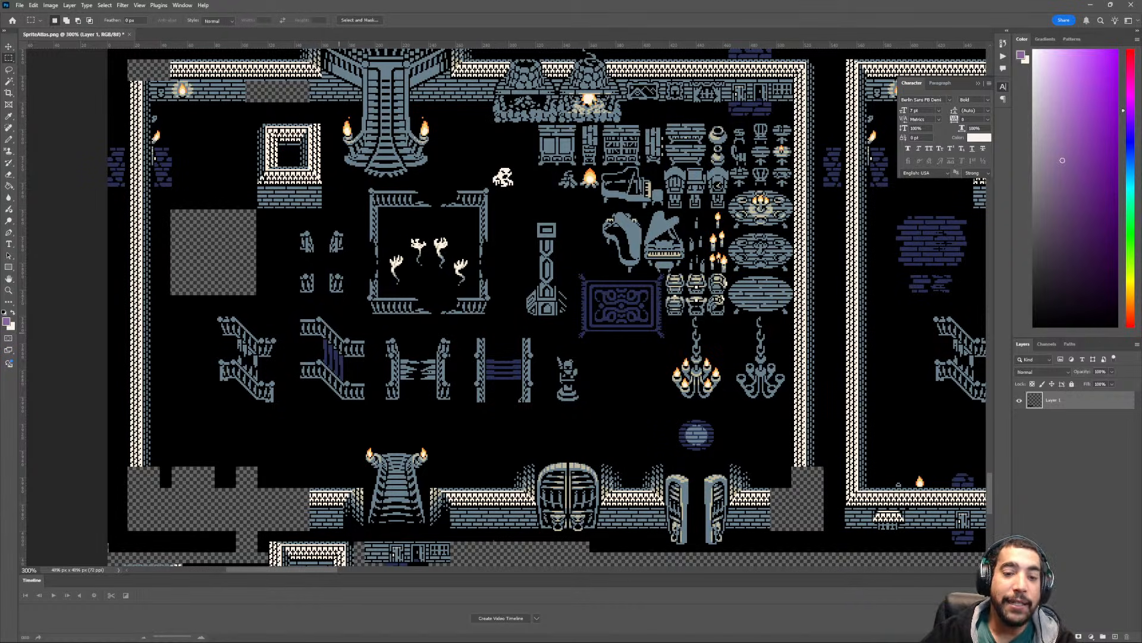
scroll(339, 333, right, 2)
scroll(340, 332, left, 6)
scroll(310, 389, down, 2)
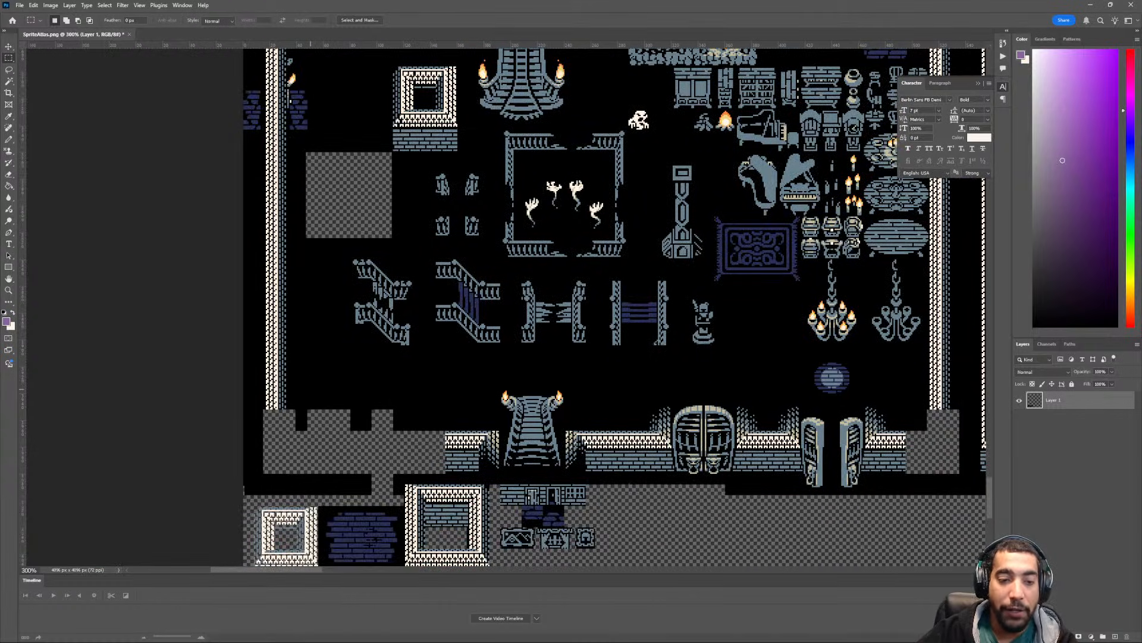
- Delete the first room's lower-left corner, from the atlas edge across to the large square building, and clear the selection
scroll(310, 389, left, 2)
scroll(310, 388, down, 4)
alt+scroll(307, 381, up, 2)
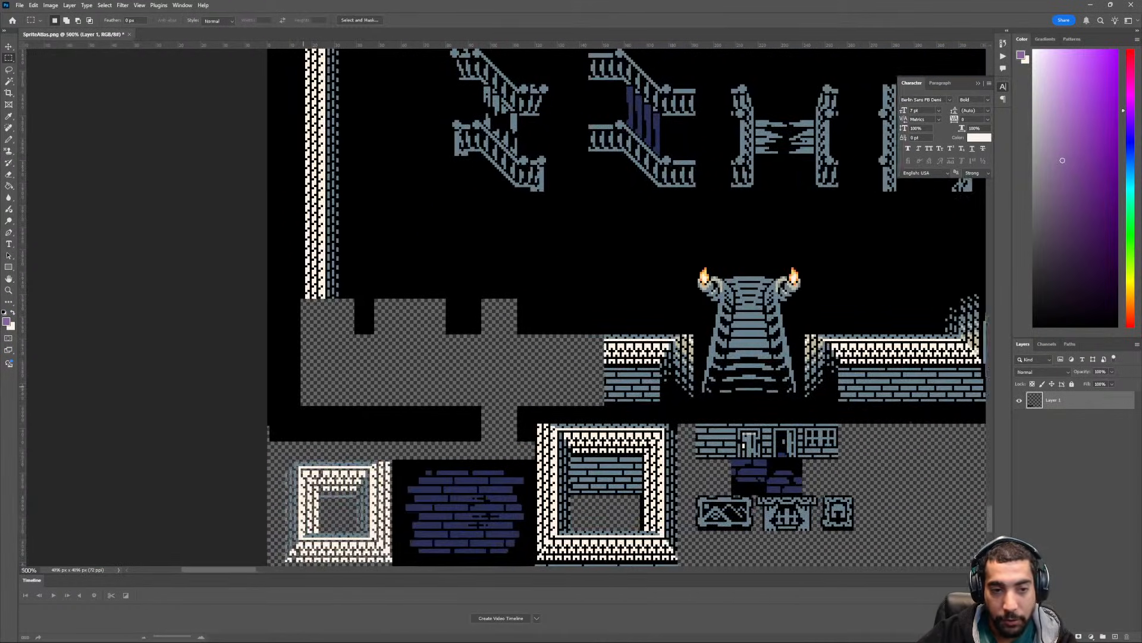
scroll(625, 306, left, 1)
scroll(625, 306, up, 2)
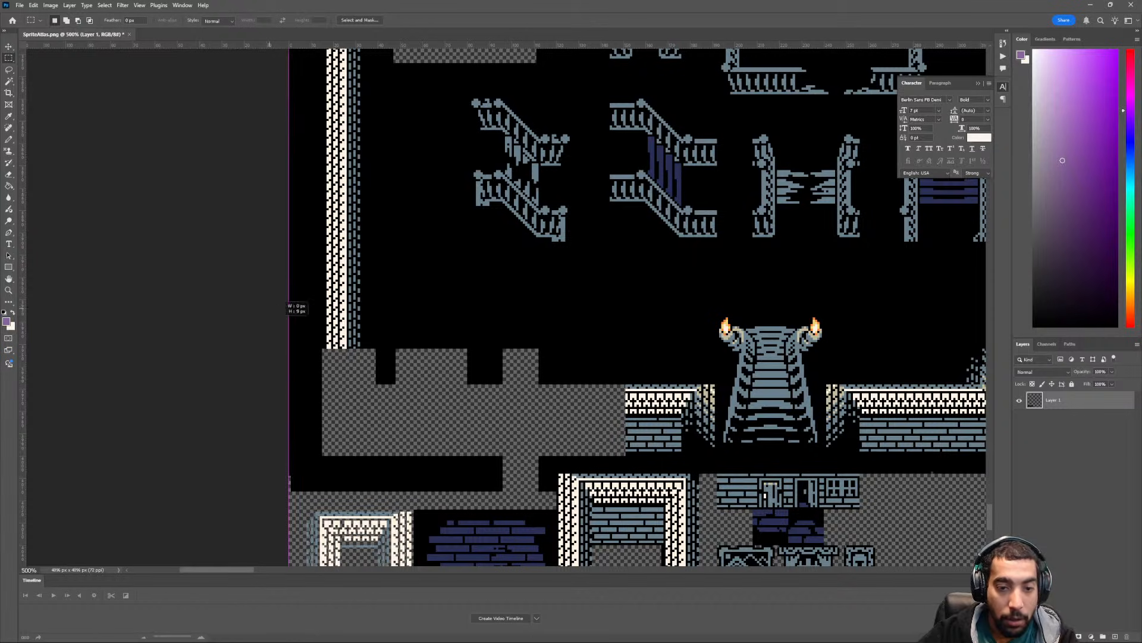
drag(290, 304, 559, 497)
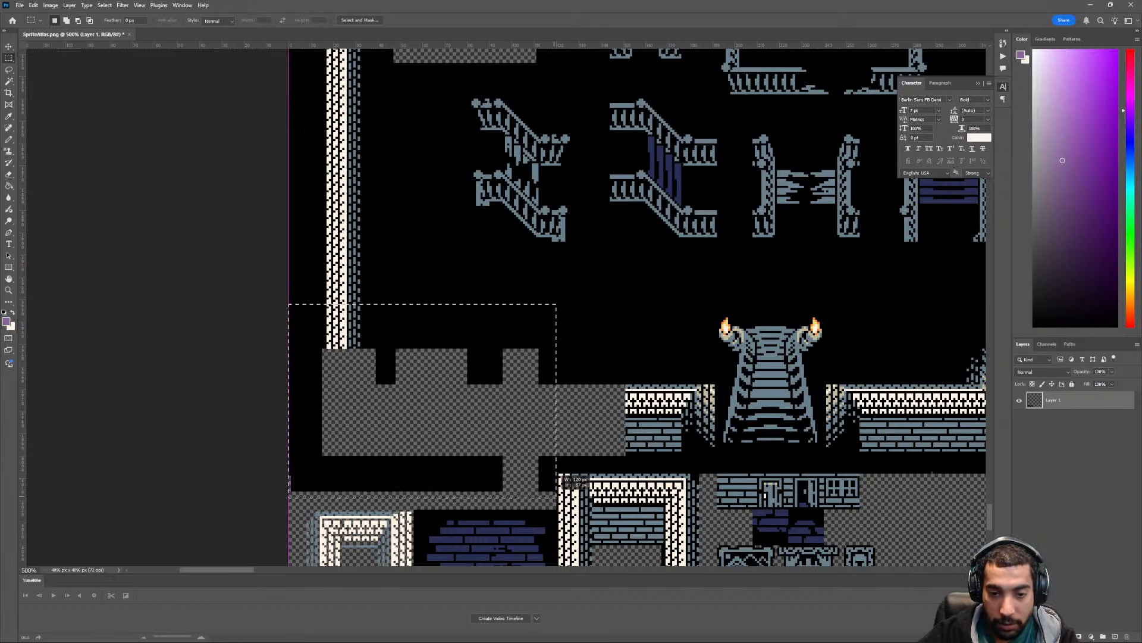
key(Delete)
key(ctrl+d)
- Show the grid and delete the lower stretch of the room's left wall, up to the bottom edge of the empty square
key(ctrl+apostrophe)
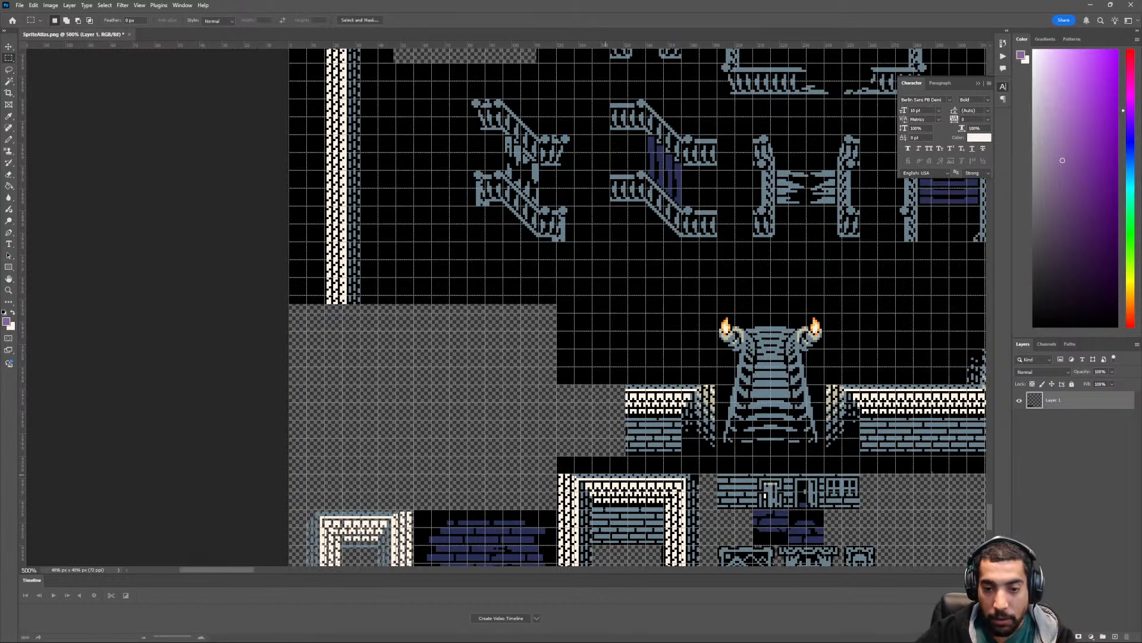
scroll(892, 135, up, 10)
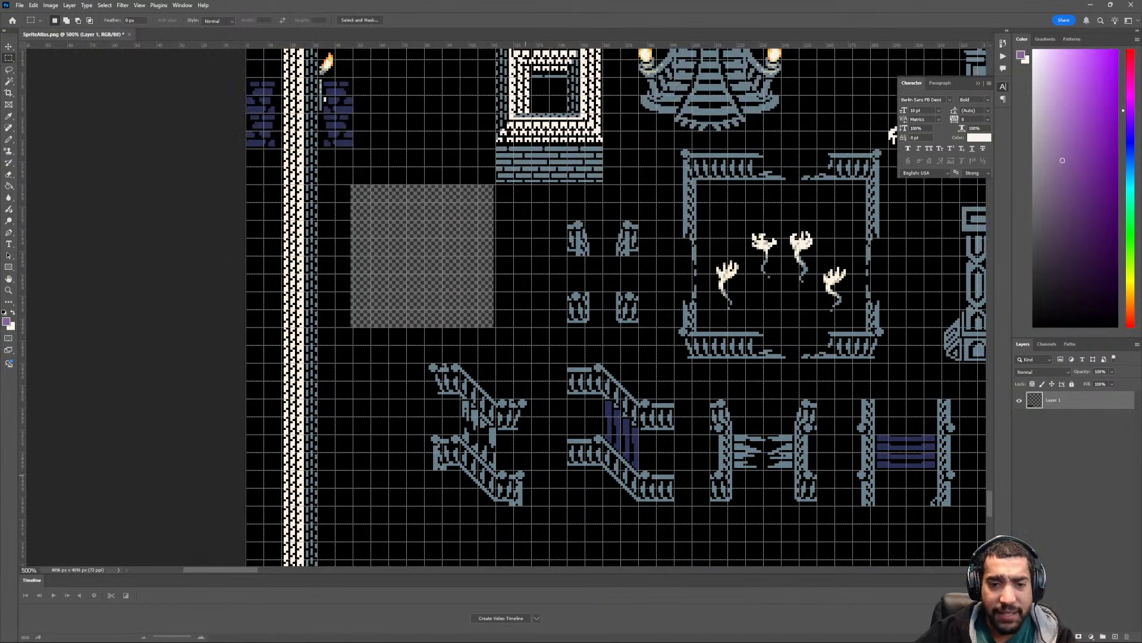
scroll(616, 307, down, 3)
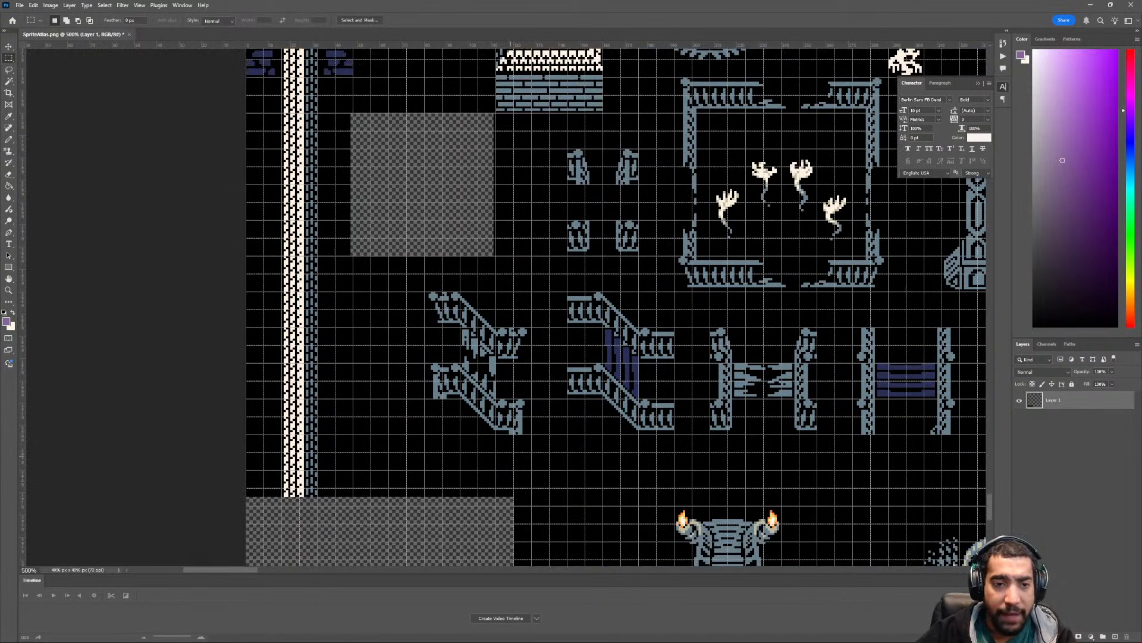
drag(310, 338, 351, 257)
scroll(340, 335, up, 1)
scroll(340, 336, down, 3)
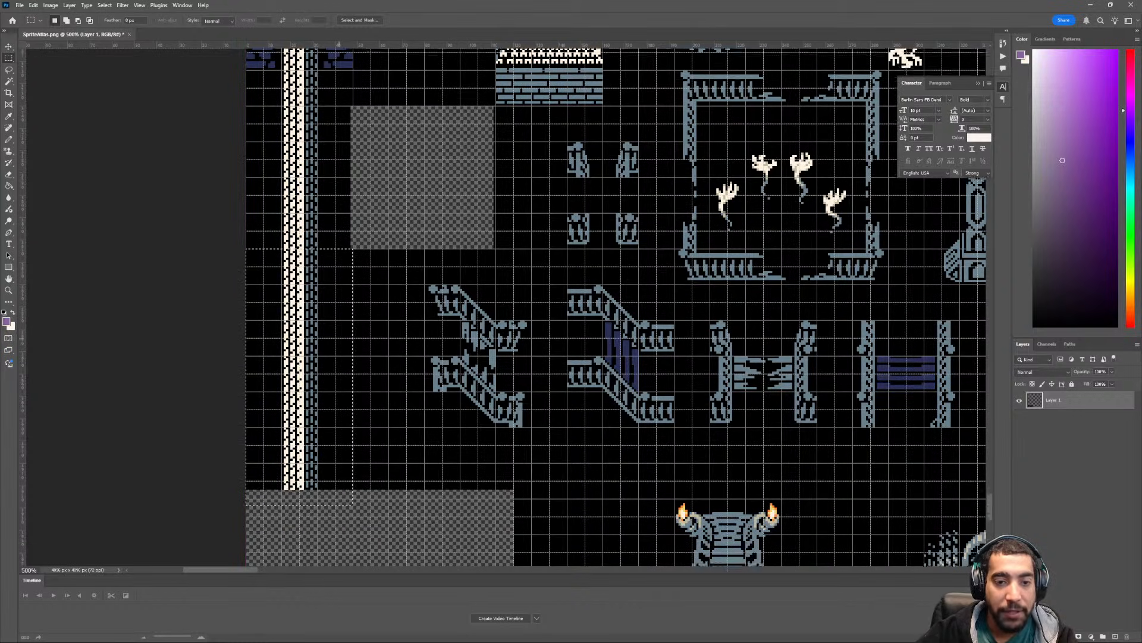
key(Delete)
scroll(340, 336, up, 1)
scroll(340, 335, up, 1)
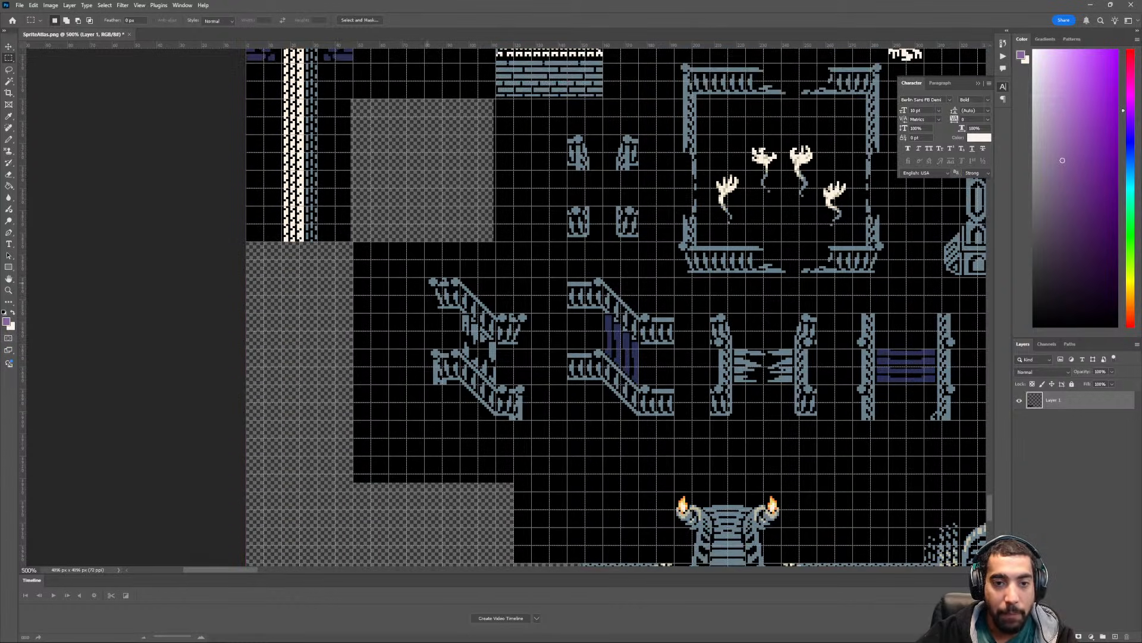
- Move the broken diagonal staircase with its railings into the cleared area directly above the large dark-blue brick floor, using the grid for alignment
drag(425, 277, 531, 420)
scroll(531, 420, down, 5)
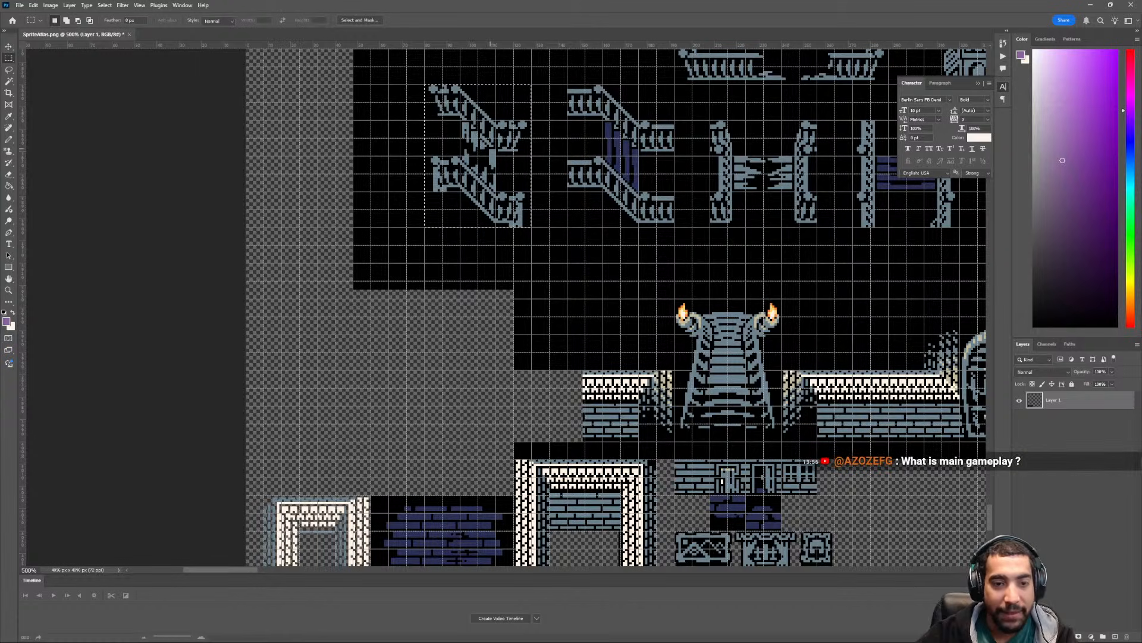
scroll(531, 420, down, 1)
scroll(531, 420, down, 2)
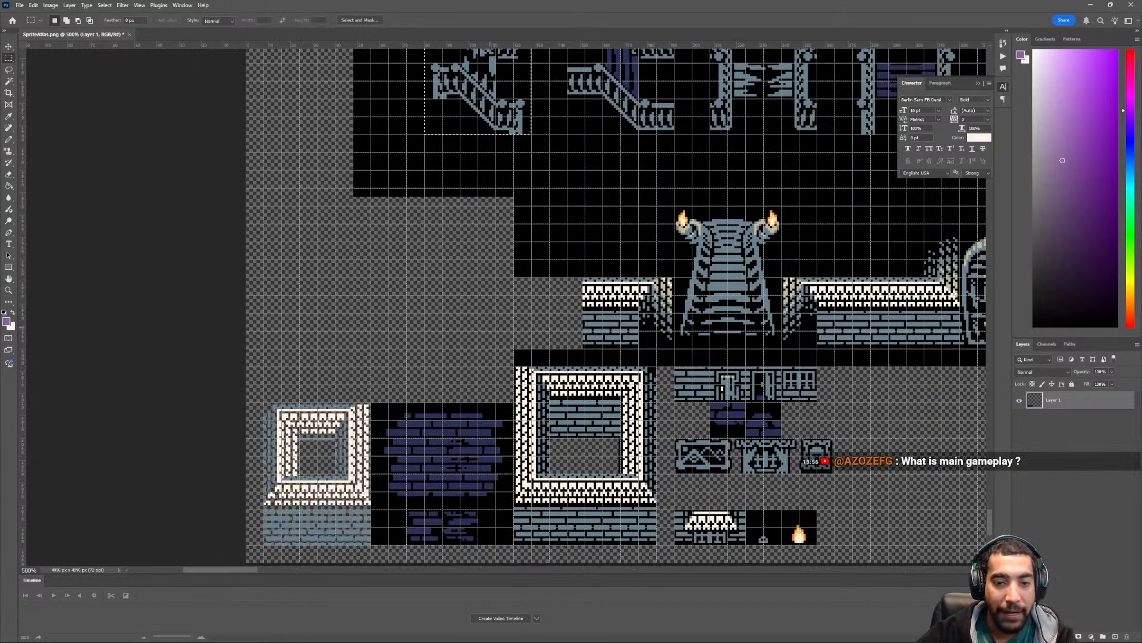
scroll(532, 420, right, 3)
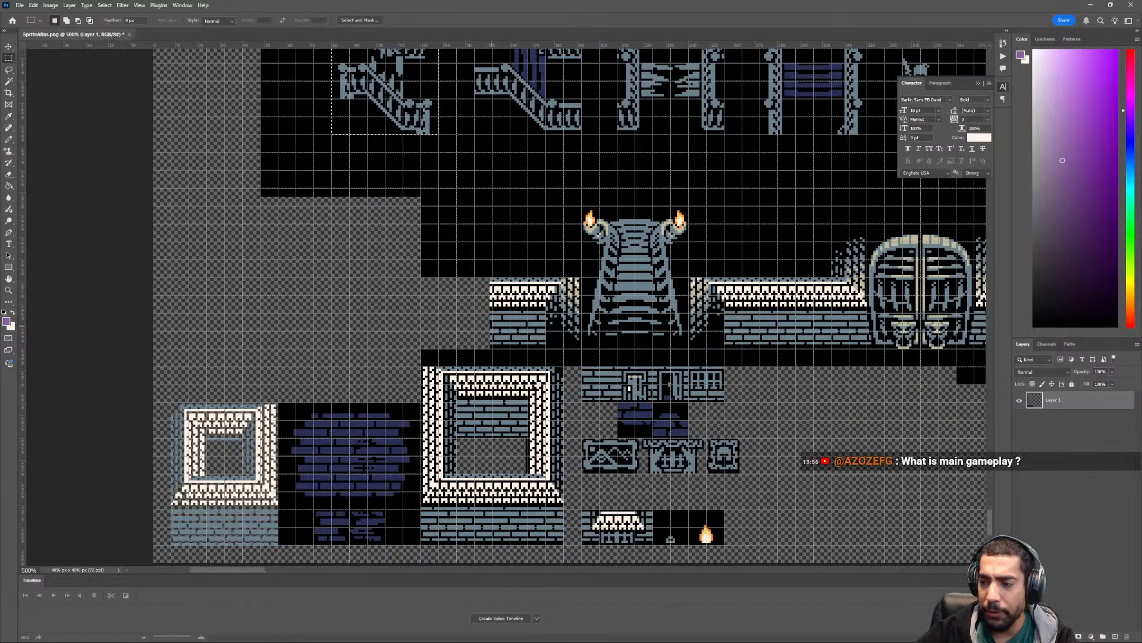
scroll(532, 420, up, 1)
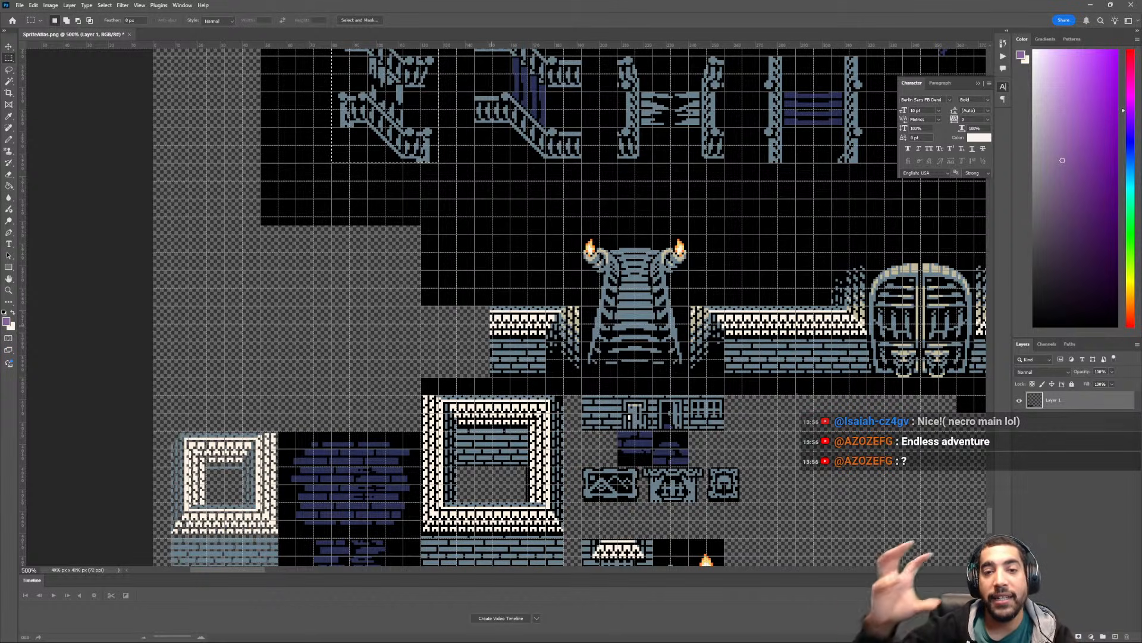
scroll(503, 308, up, 2)
alt+scroll(352, 328, down, 4)
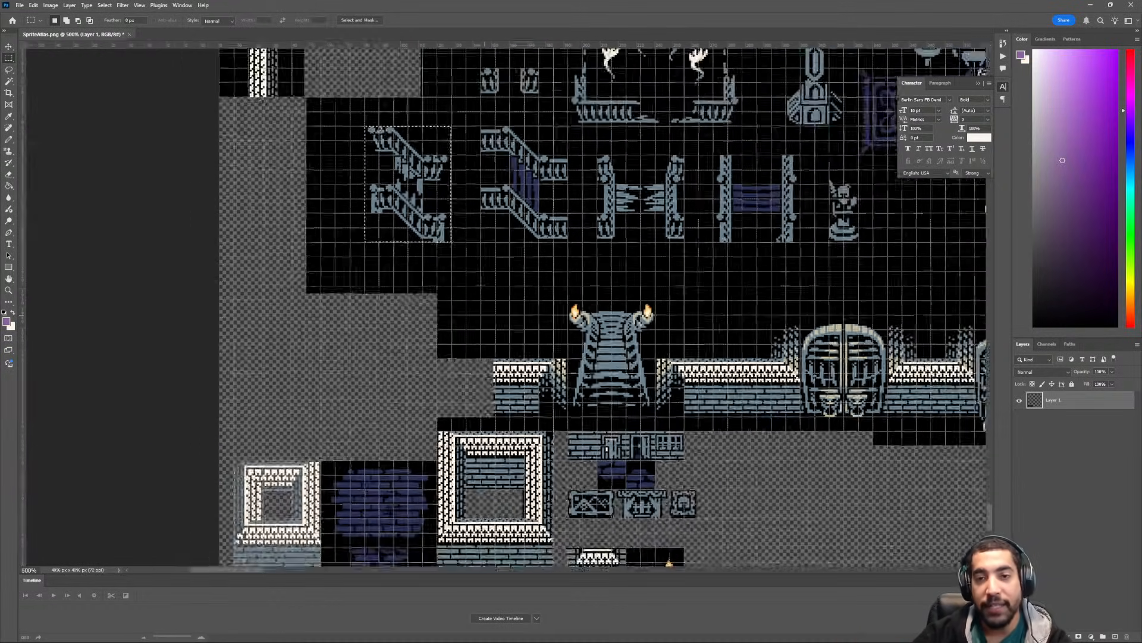
scroll(399, 215, up, 3)
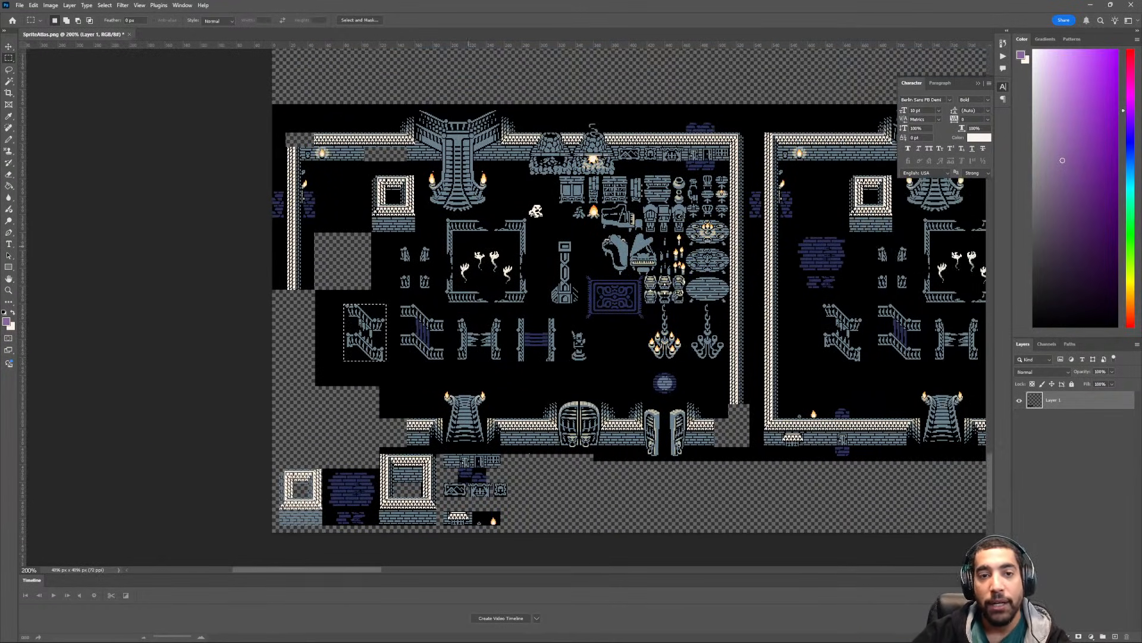
alt+scroll(398, 215, up, 2)
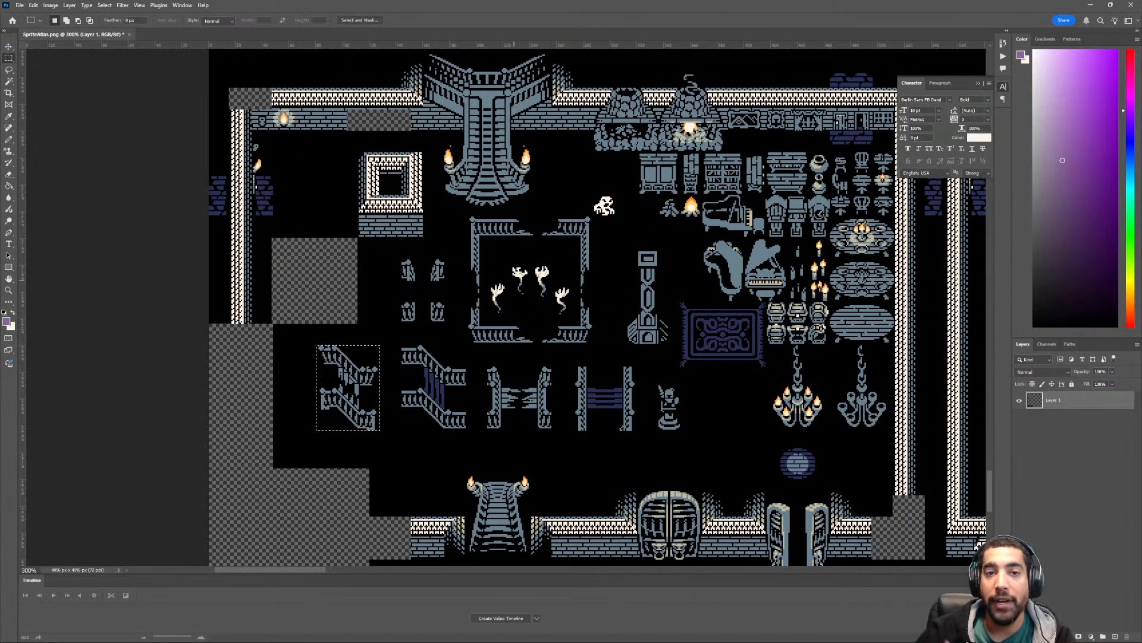
scroll(429, 332, up, 2)
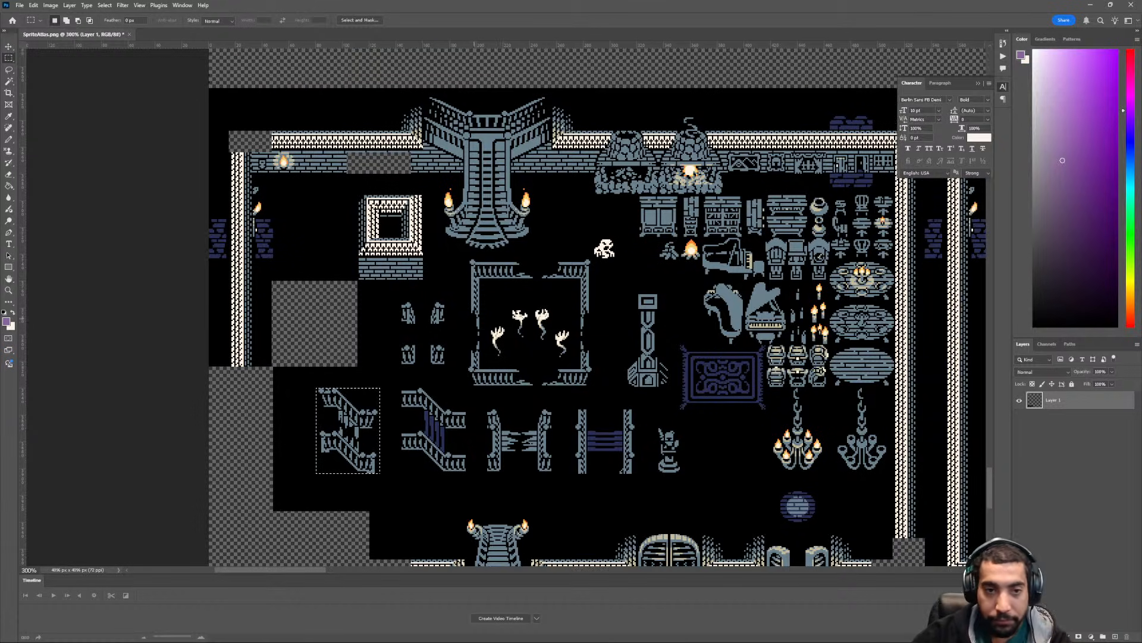
scroll(430, 332, left, 3)
scroll(429, 332, down, 4)
scroll(430, 332, down, 3)
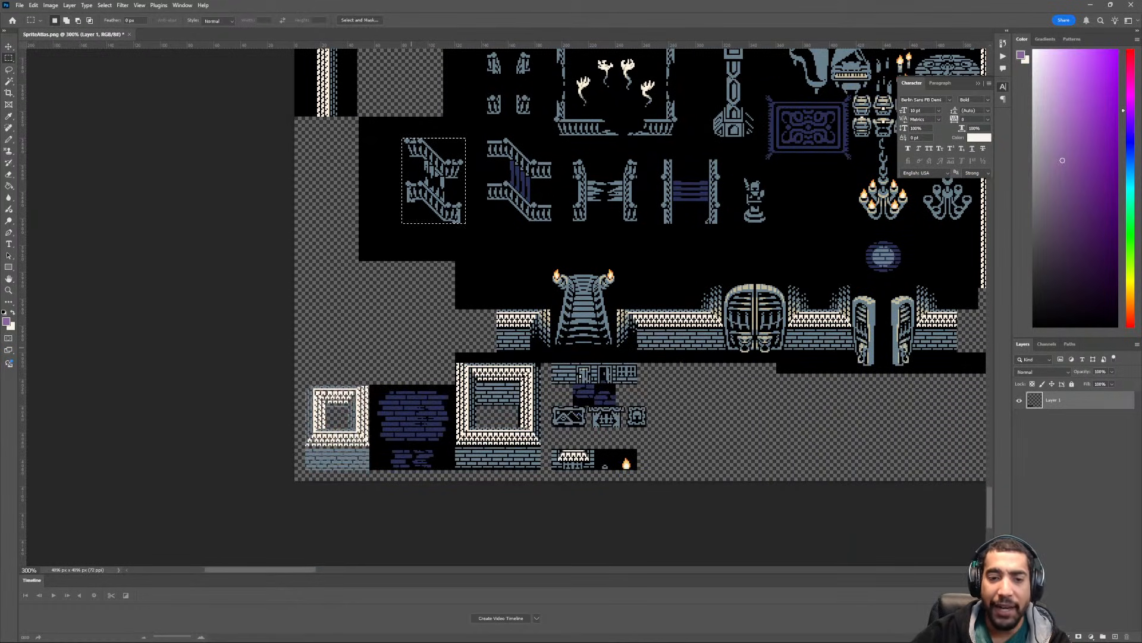
scroll(422, 344, left, 1)
key(ctrl+plus)
key(ctrl+apostrophe)
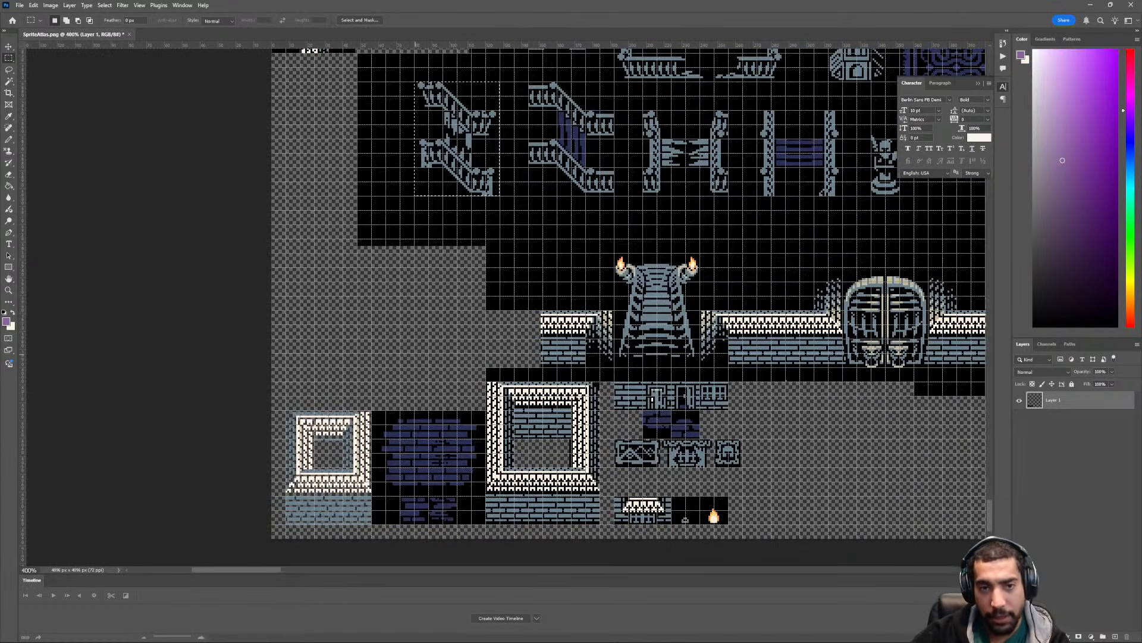
scroll(630, 294, down, 1)
key(v)
drag(488, 104, 446, 318)
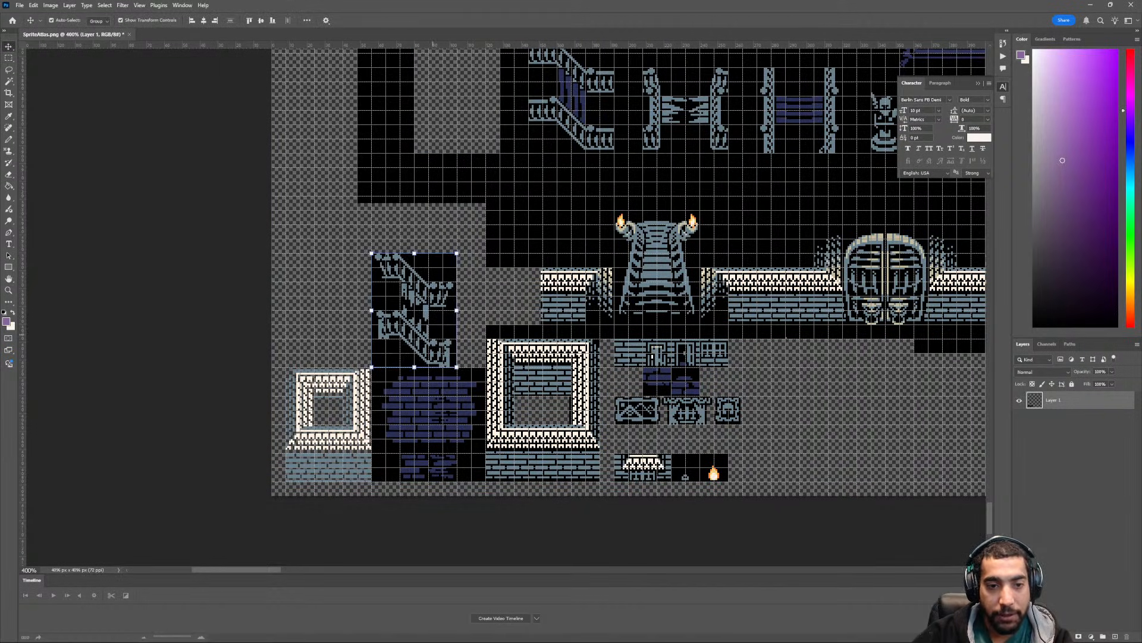
- Clear the selection and delete the black area around the emptied rectangle beside the intact diagonal staircase, including the thin strip left below it
scroll(446, 318, up, 3)
key(ctrl+d)
scroll(629, 298, up, 1)
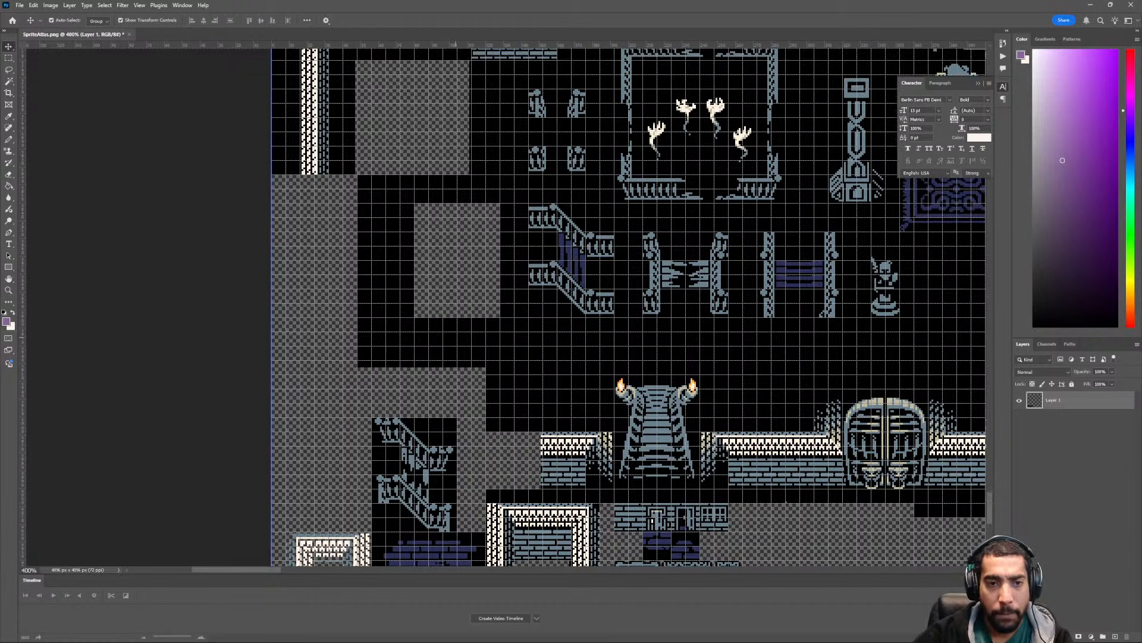
key(m)
drag(357, 175, 528, 360)
key(Delete)
drag(347, 332, 483, 368)
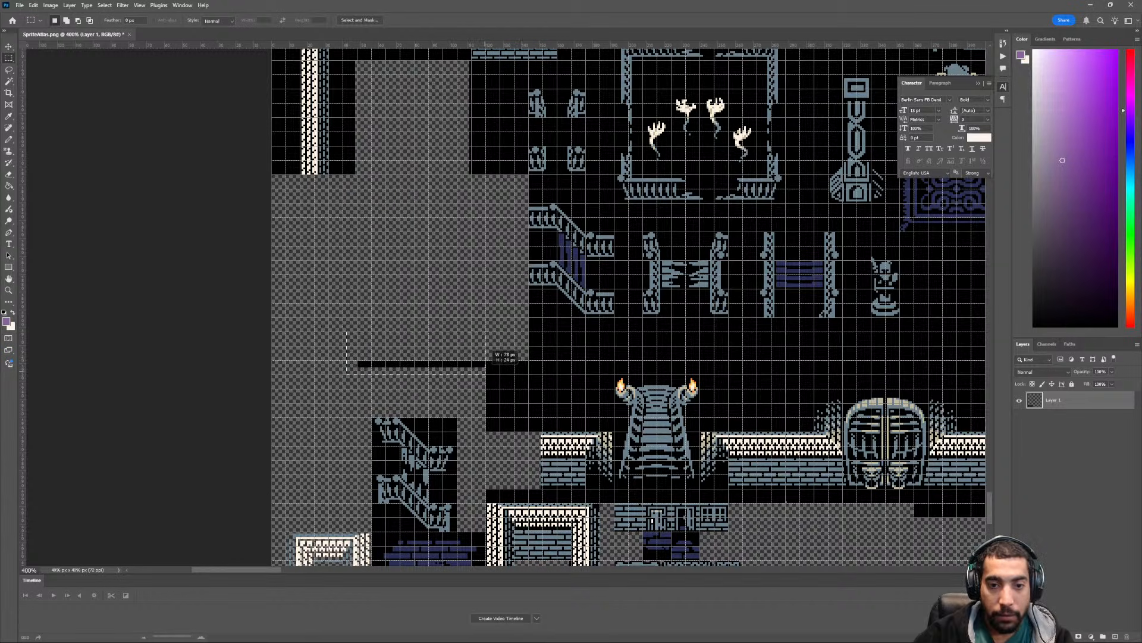
key(Delete)
- Delete the stretch of the first room's left wall that lies below the dark-blue brick patches
scroll(483, 369, up, 5)
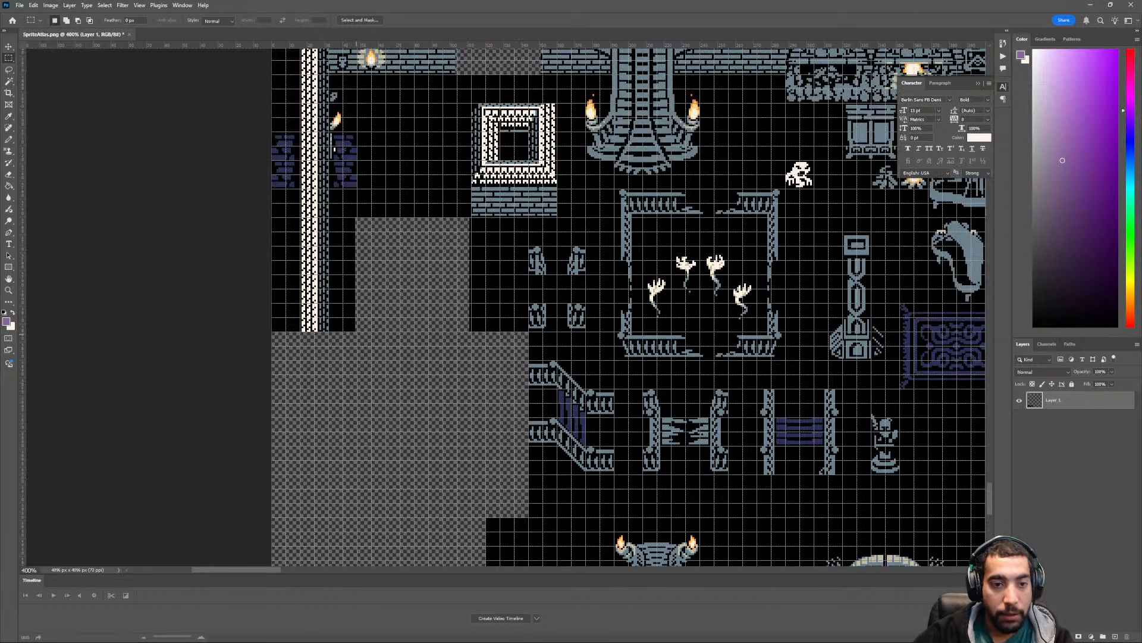
drag(357, 332, 362, 168)
key(Delete)
scroll(629, 307, up, 1)
- Cut out the upper half of the left-wall segment flanked by dark-blue bricks and move it down into the cleared area near the broken staircase
drag(324, 236, 409, 357)
alt+scroll(421, 307, up, 5)
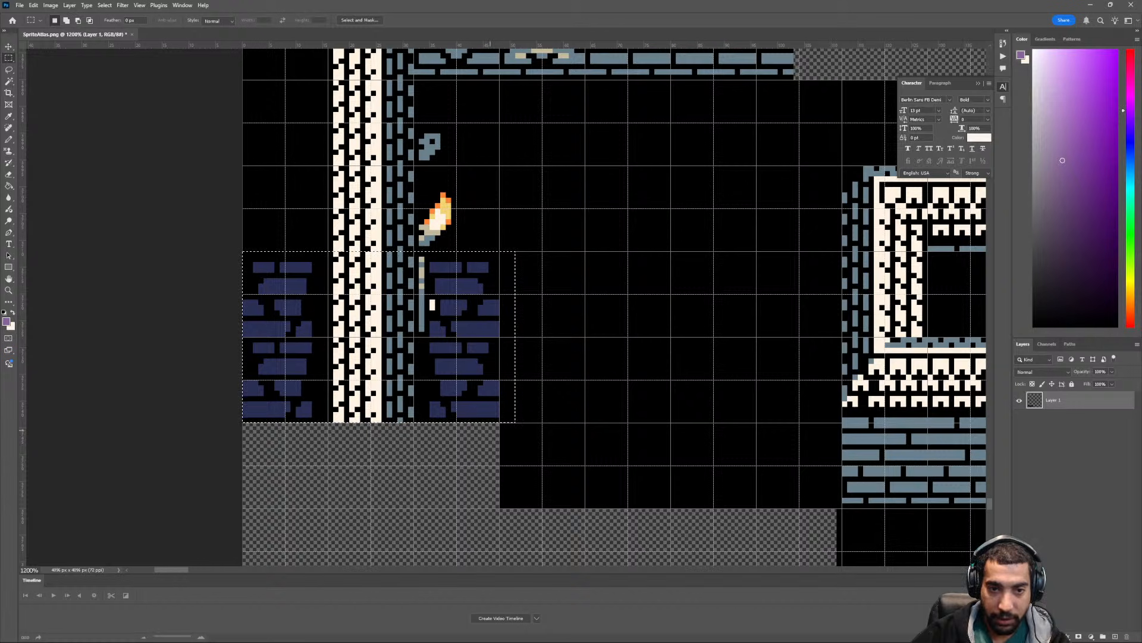
alt+scroll(507, 309, down, 3)
alt+scroll(469, 306, down, 1)
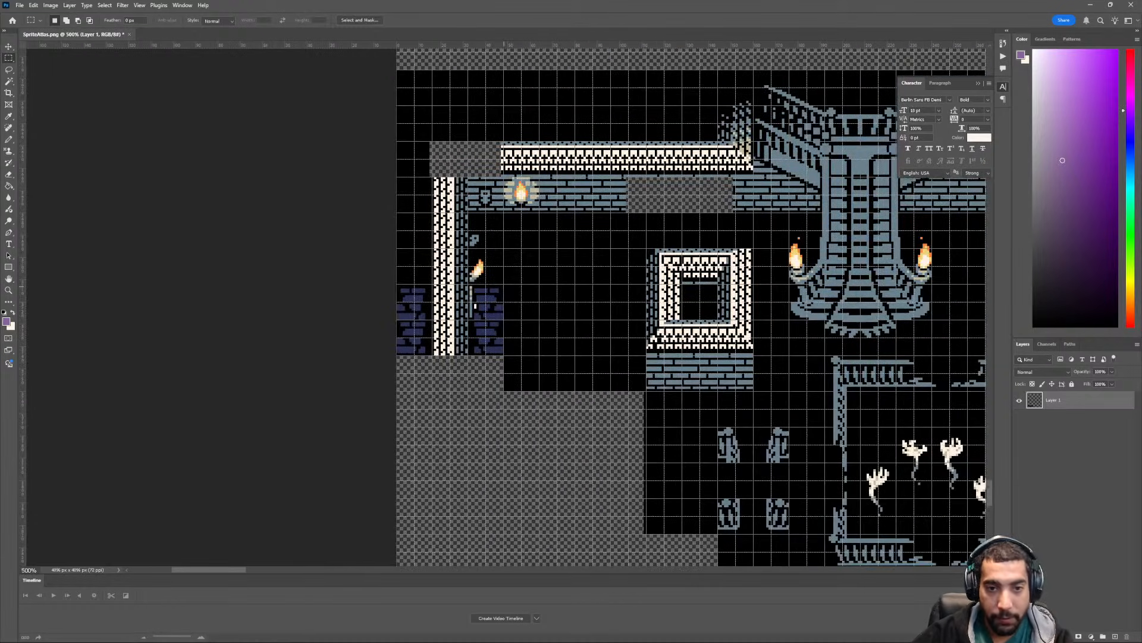
key(v)
drag(465, 311, 508, 544)
scroll(487, 492, down, 9)
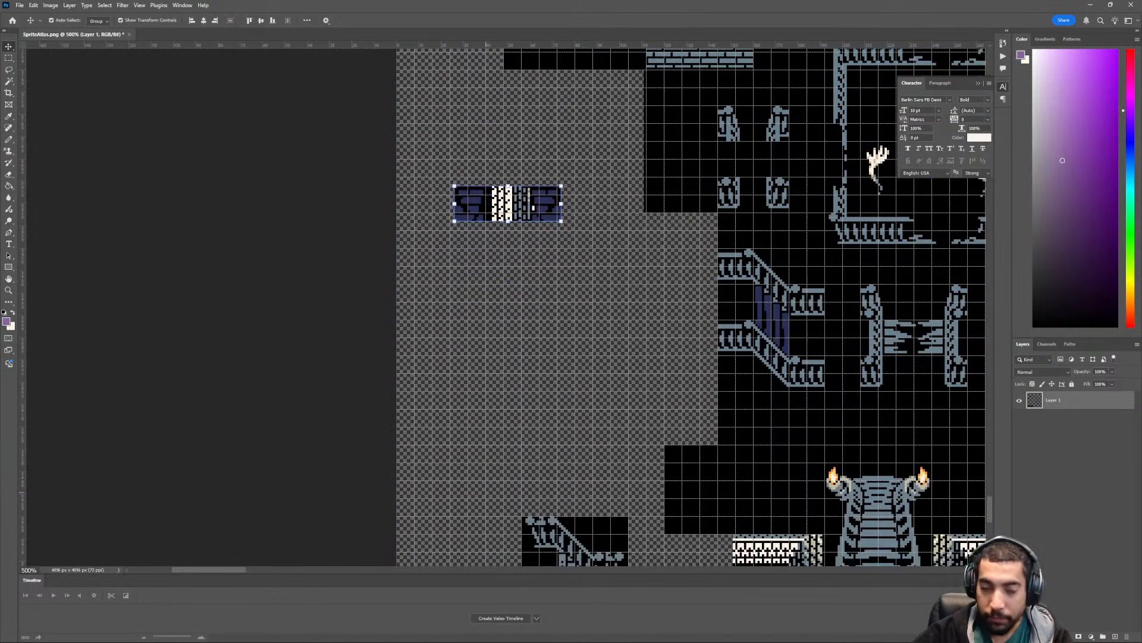
scroll(491, 492, down, 1)
drag(505, 168, 518, 446)
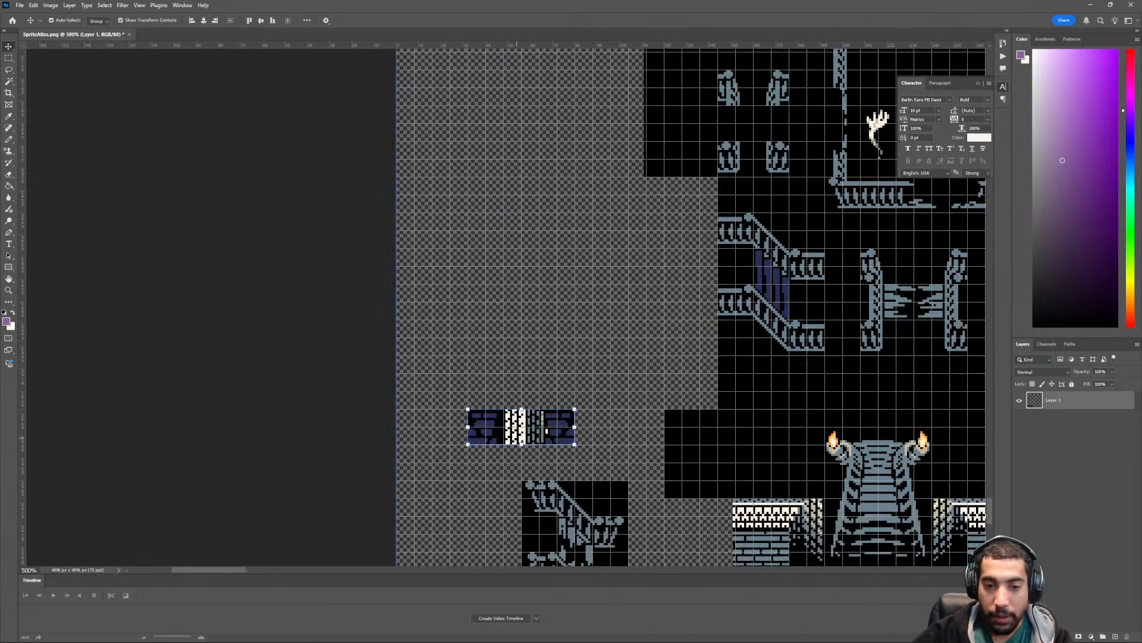
- Align the wall-and-brick strip on the grid directly above the small square building and deselect it
scroll(518, 447, down, 6)
ctrl+scroll(509, 439, down, 3)
scroll(499, 443, down, 2)
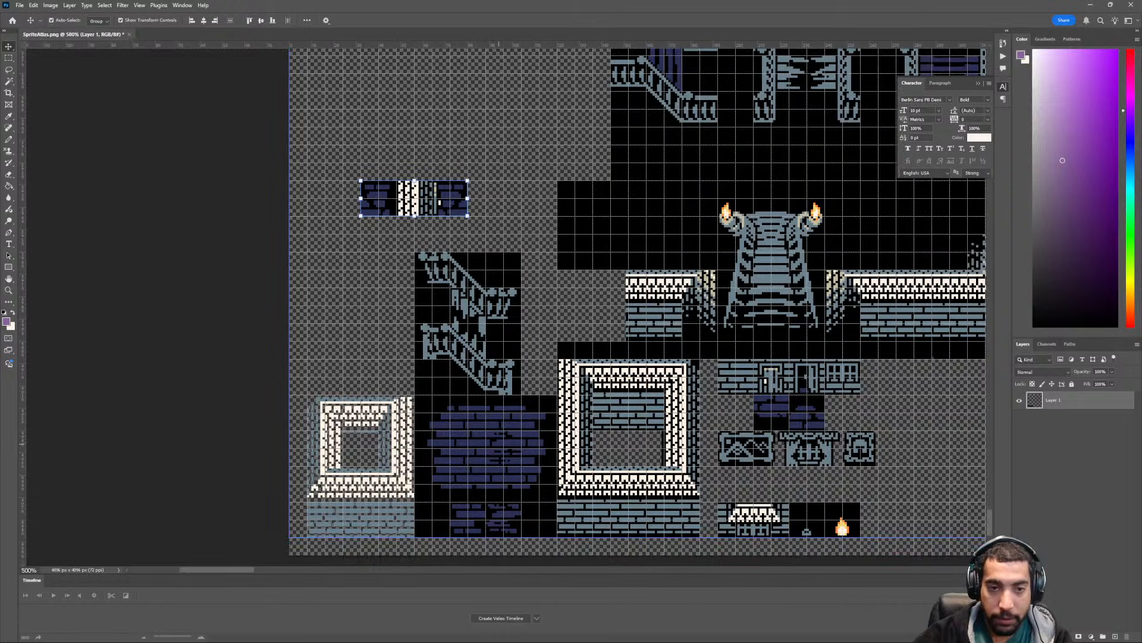
scroll(492, 448, up, 1)
ctrl+scroll(492, 449, up, 1)
ctrl+scroll(493, 449, up, 2)
scroll(493, 449, up, 1)
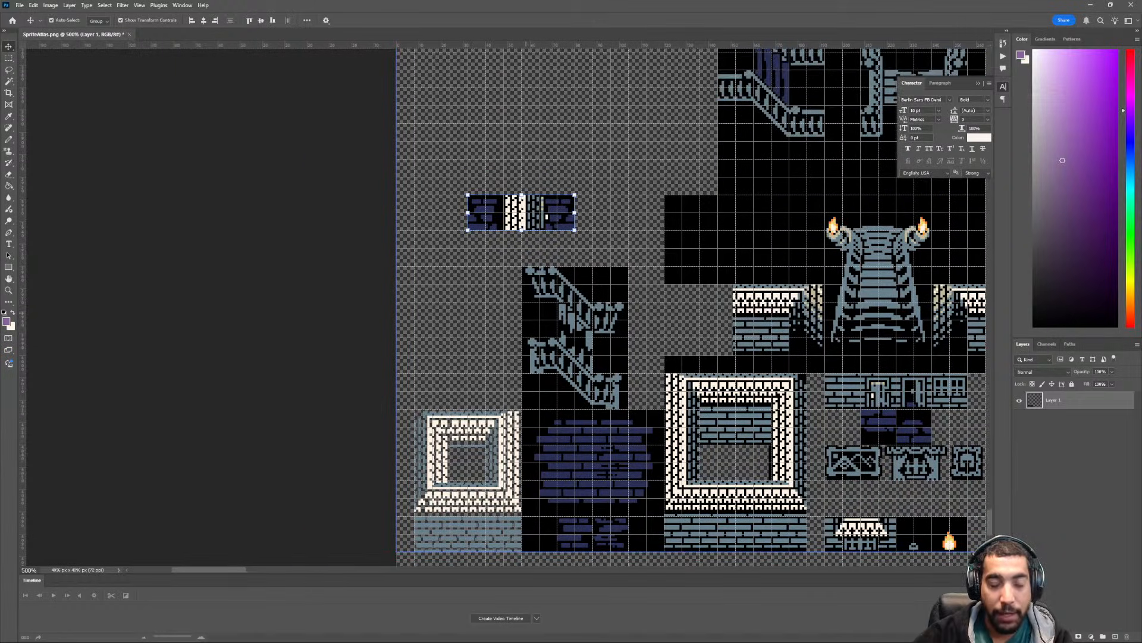
drag(542, 212, 488, 390)
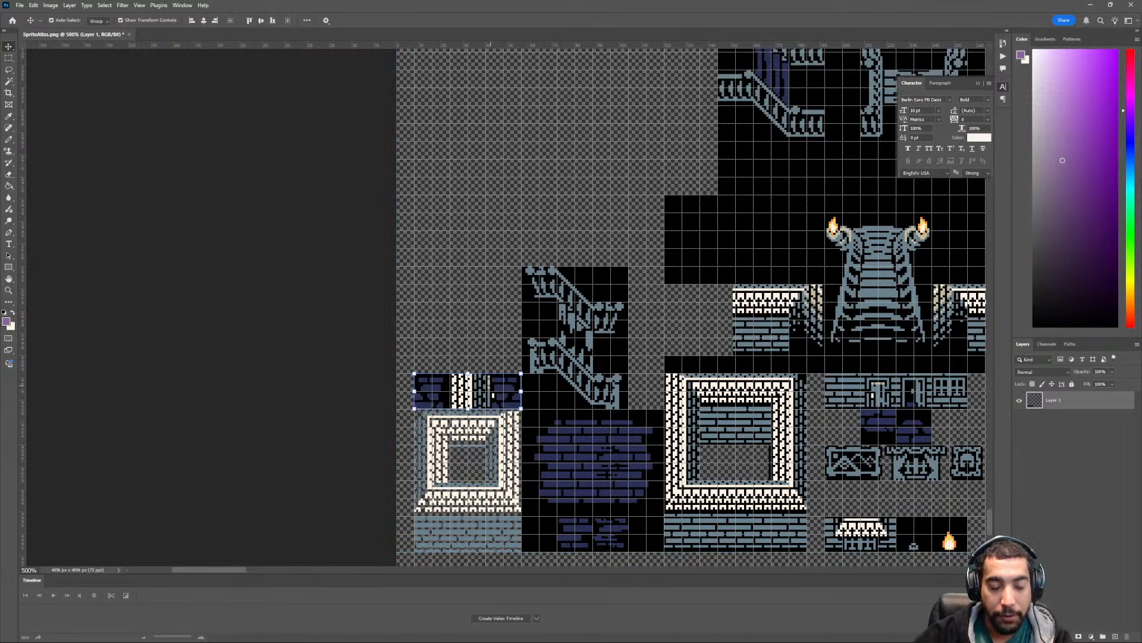
- Examine the cleared area and the wall pieces remaining in the first room's upper-left corner
scroll(494, 411, up, 2)
ctrl+click(488, 423)
scroll(492, 392, up, 2)
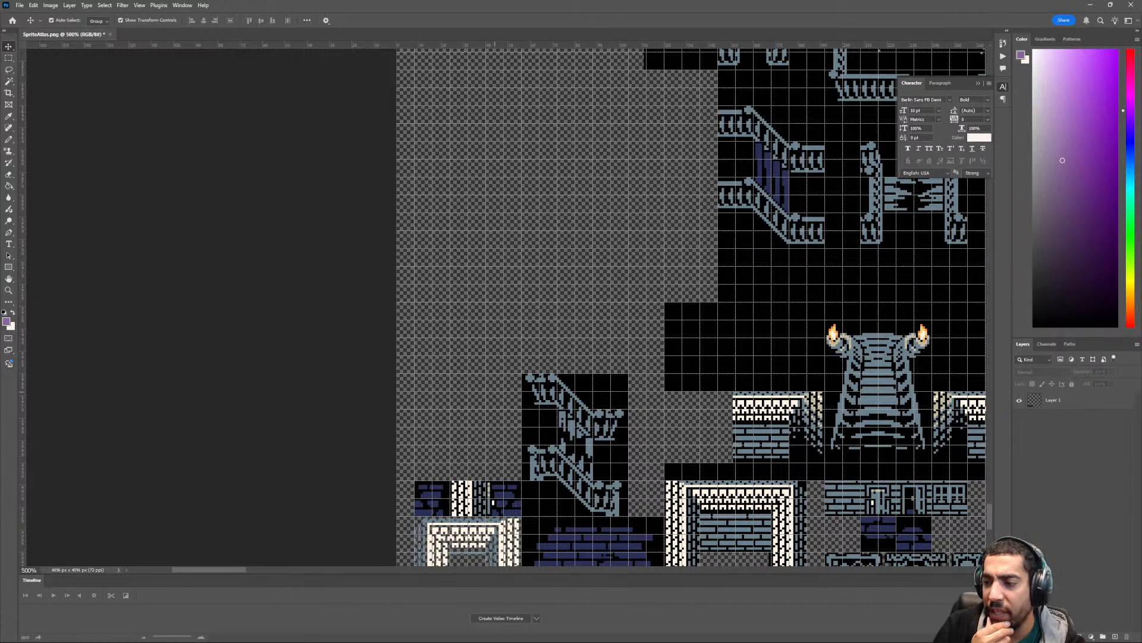
key(ctrl+minus)
key(ctrl+minus)
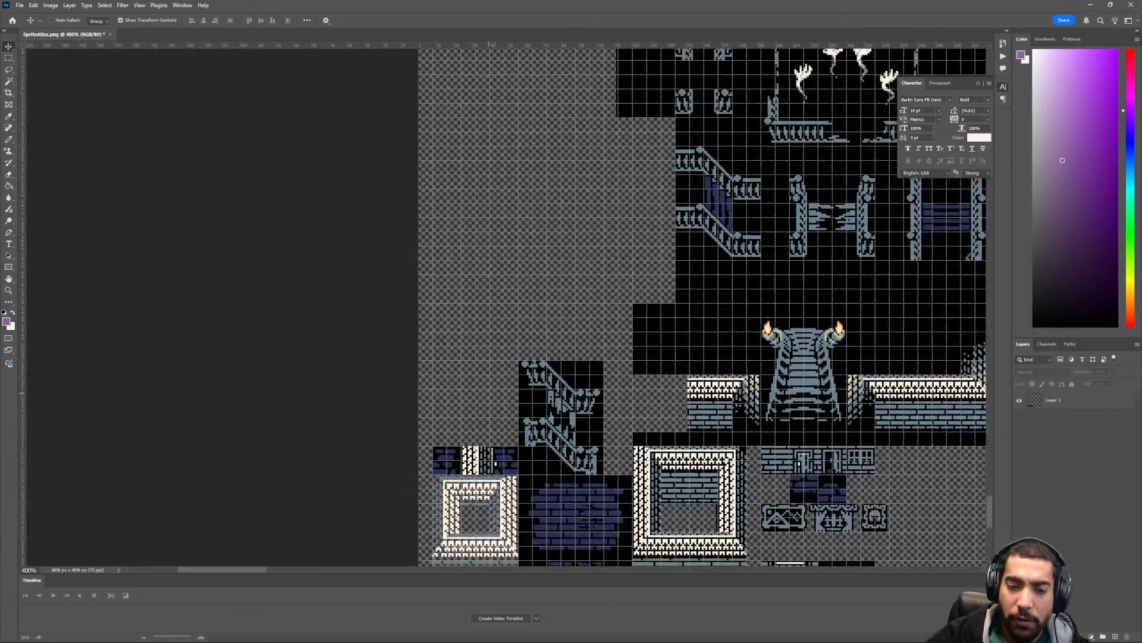
ctrl+scroll(495, 391, down, 3)
scroll(469, 415, up, 5)
scroll(468, 415, up, 3)
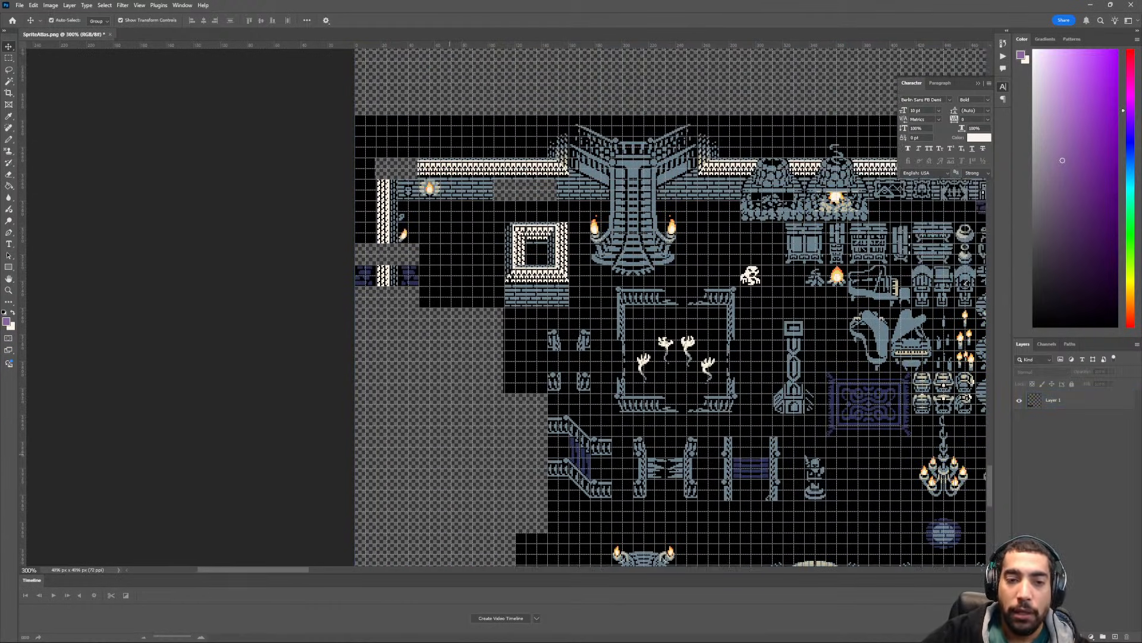
ctrl+scroll(464, 426, up, 4)
key(ctrl+plus)
key(ctrl+plus)
ctrl+scroll(446, 460, up, 2)
ctrl+scroll(447, 460, up, 1)
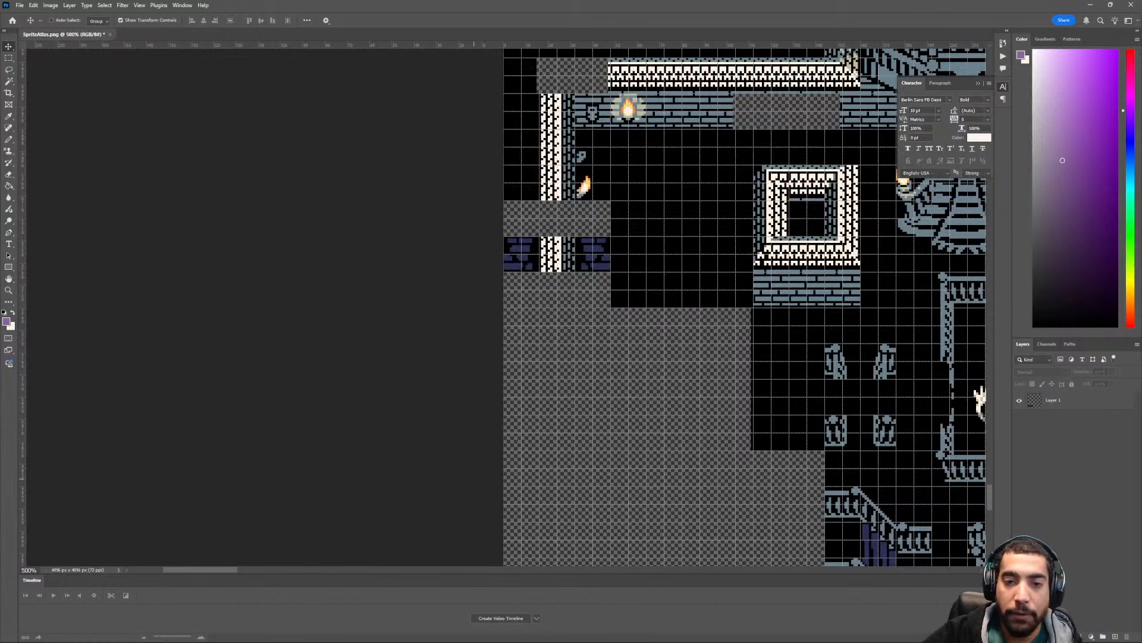
ctrl+scroll(449, 463, down, 4)
scroll(458, 472, up, 4)
key(ctrl+plus)
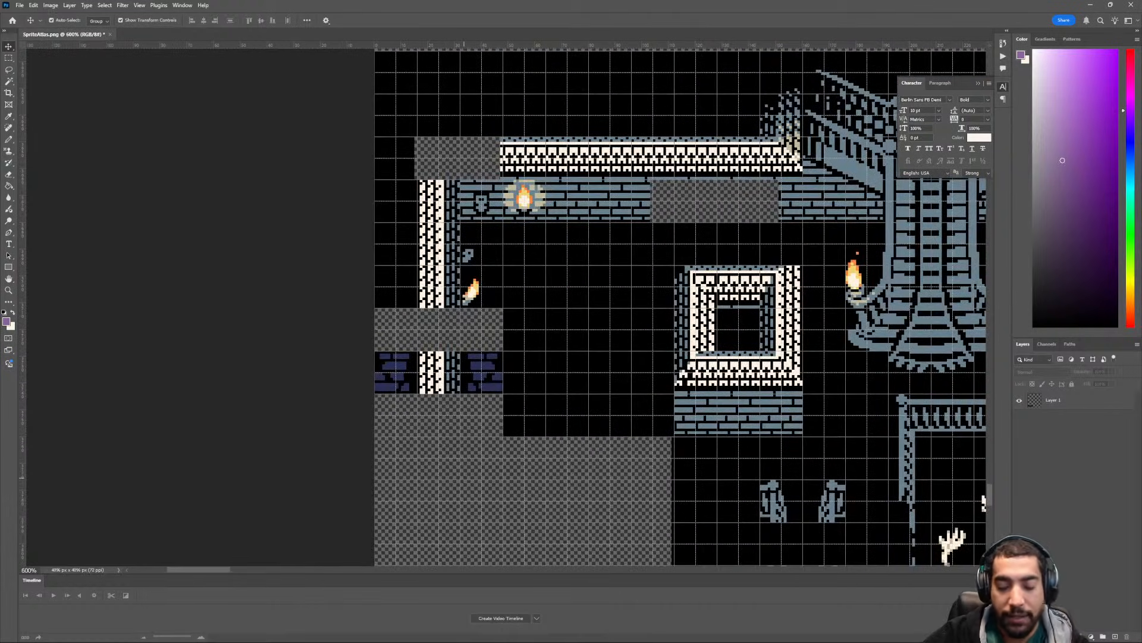
key(m)
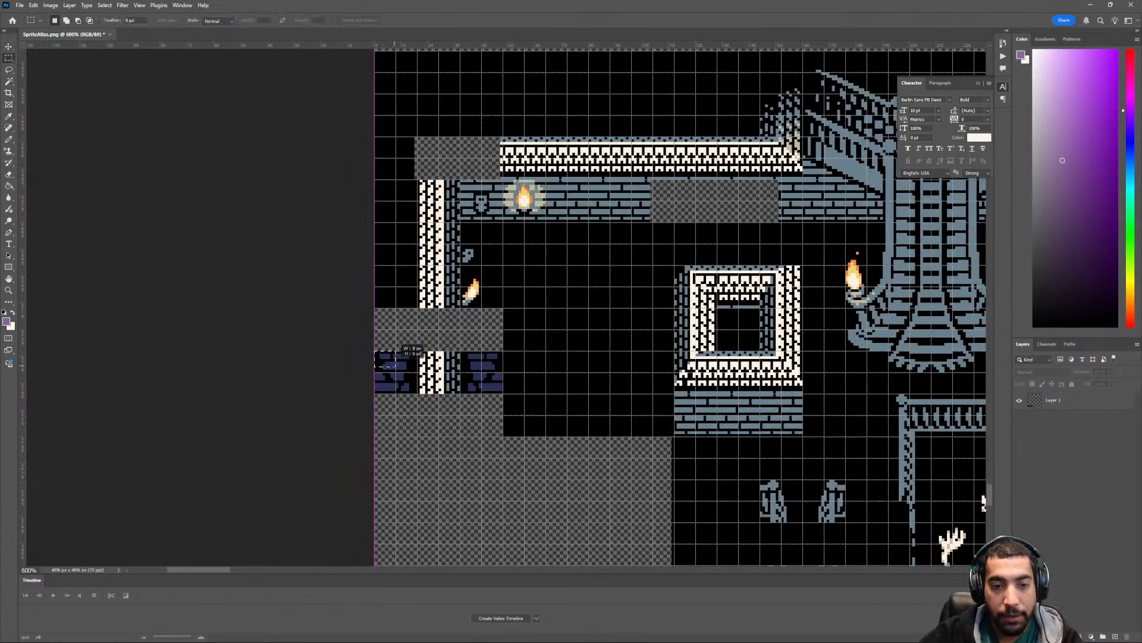
drag(375, 351, 503, 392)
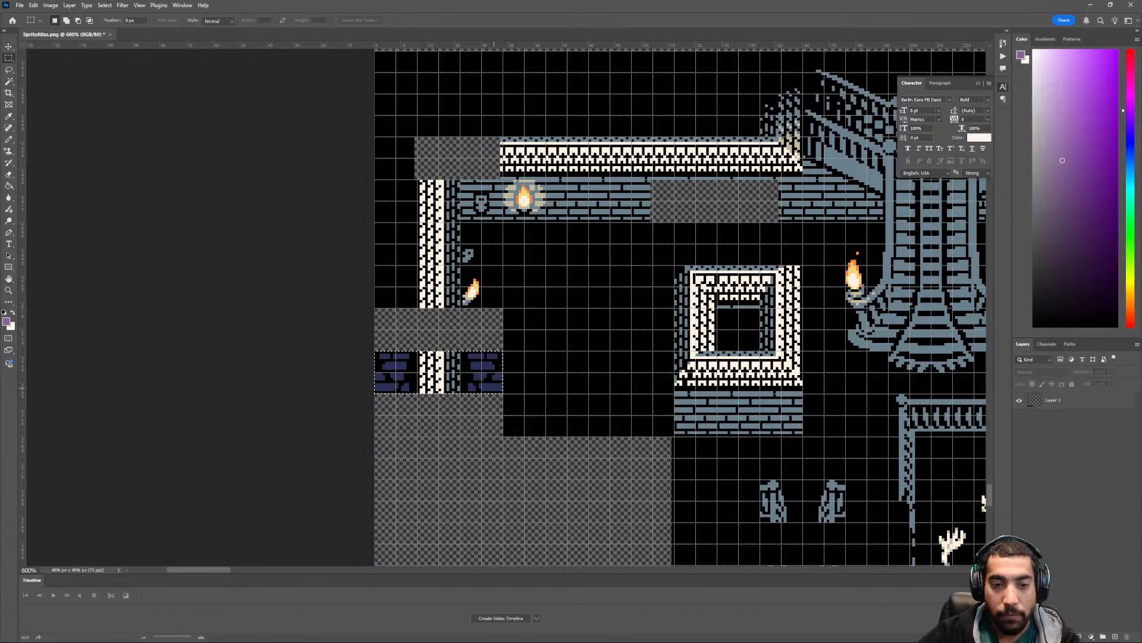
click(522, 391)
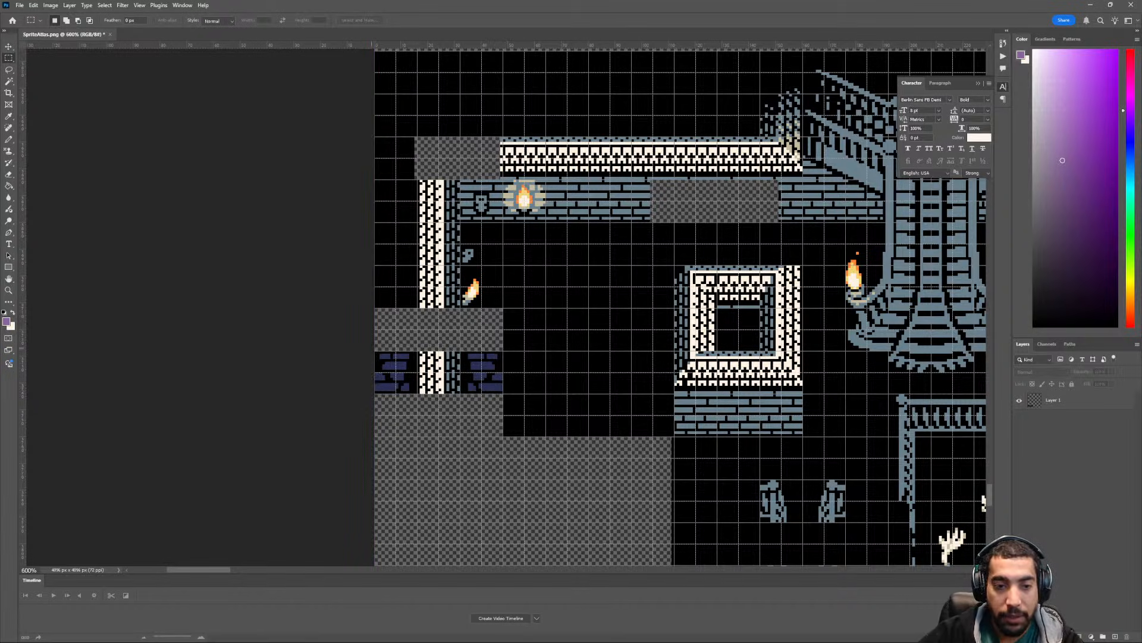
drag(374, 351, 503, 392)
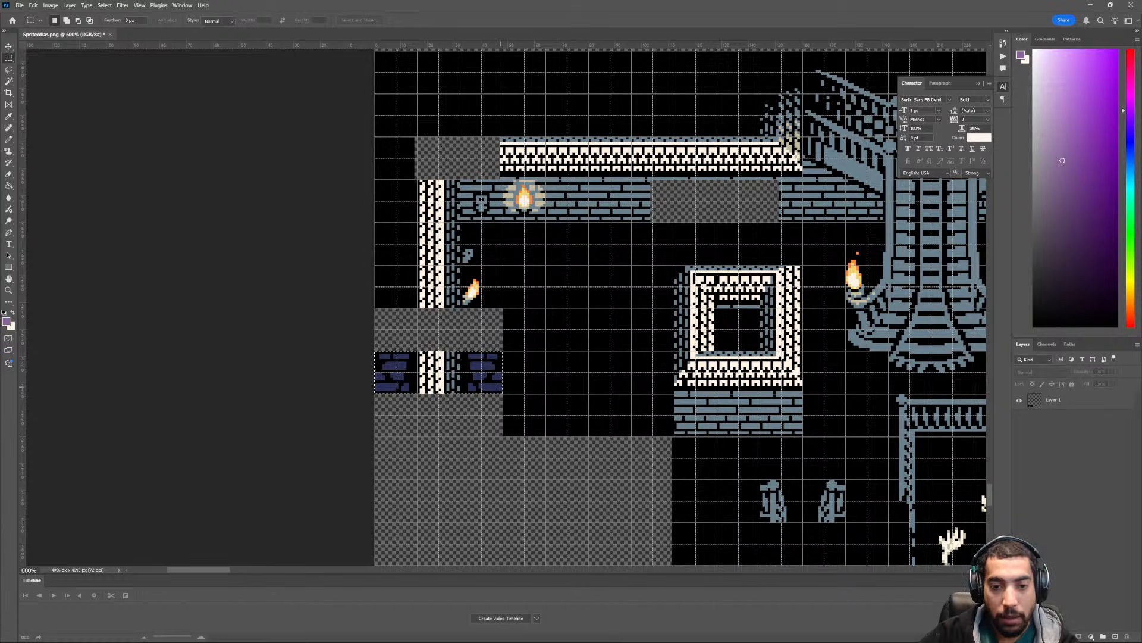
click(483, 368)
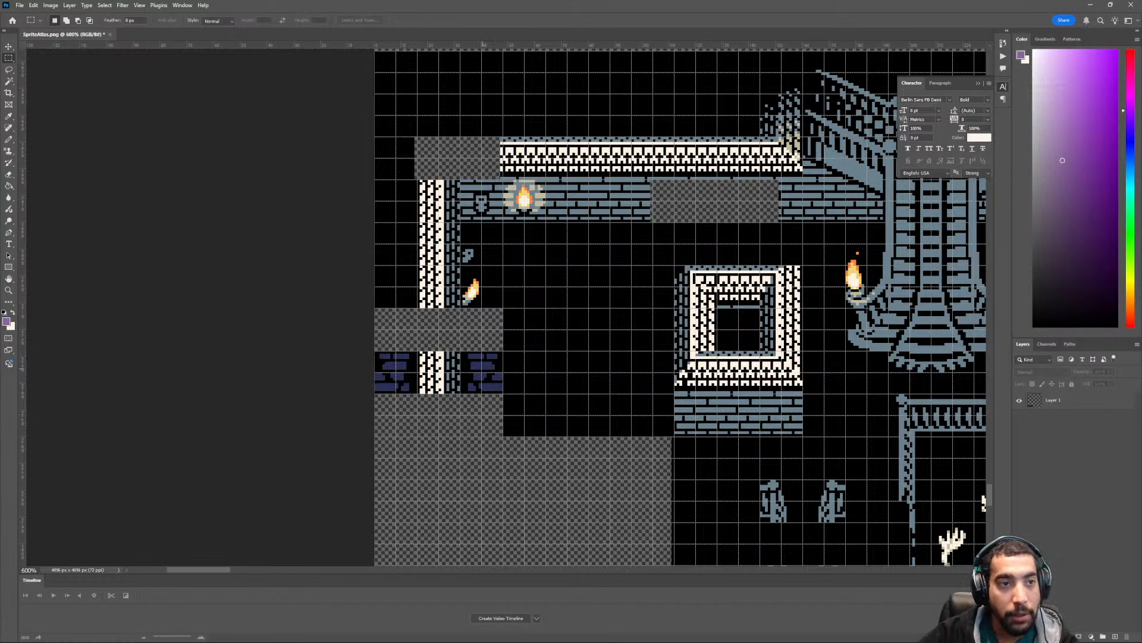
- Activate Layer 1, delete the leftover wall strip flanked by dark-blue bricks at the atlas edge, and clear the selection
click(1073, 400)
drag(375, 351, 505, 394)
key(Delete)
key(ctrl+d)
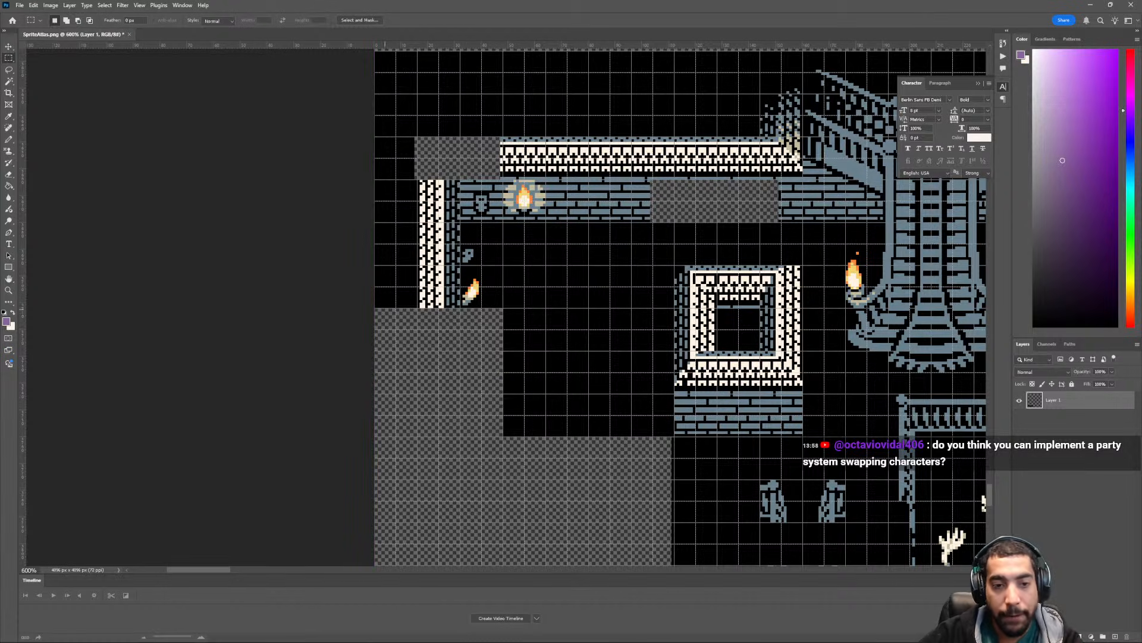
- Select the left-wall section with the side torch and transform-move it directly above the wall-and-brick strip over the small square building
drag(376, 307, 503, 222)
key(ctrl+minus)
key(ctrl+minus)
key(ctrl+minus)
key(ctrl+minus)
scroll(478, 278, down, 3)
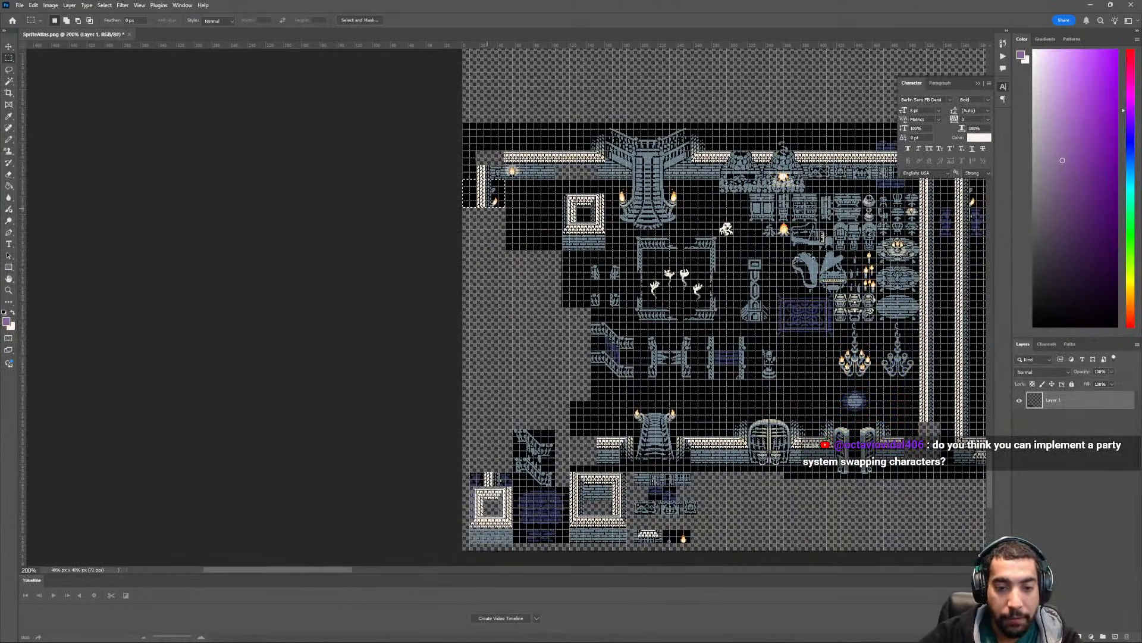
key(ctrl+t)
drag(483, 209, 483, 243)
key(ctrl+z)
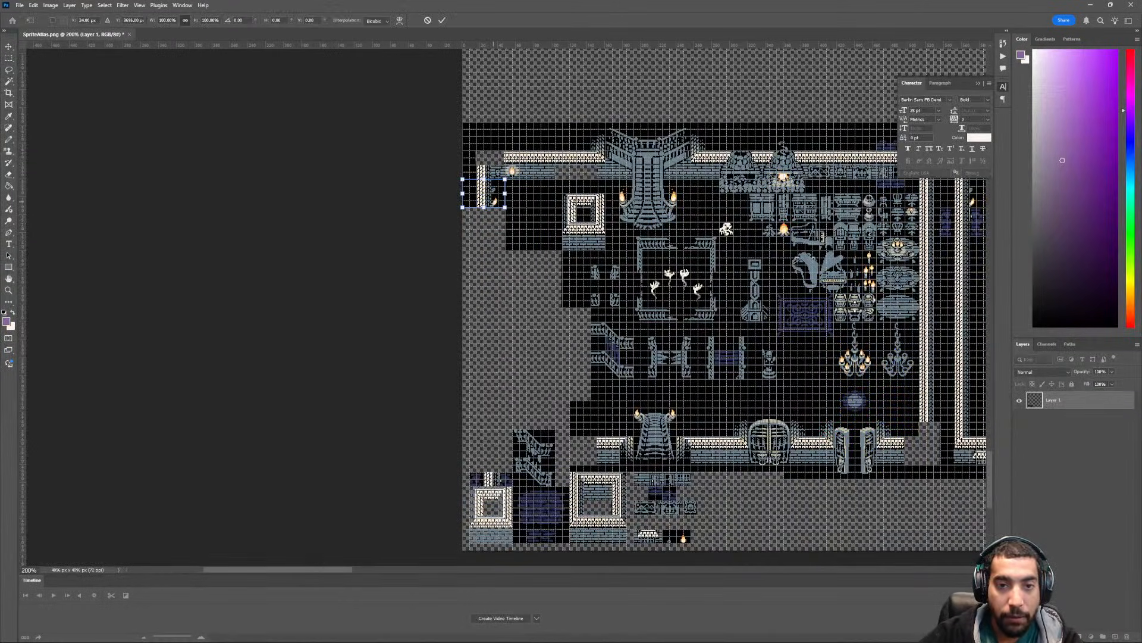
drag(494, 193, 501, 457)
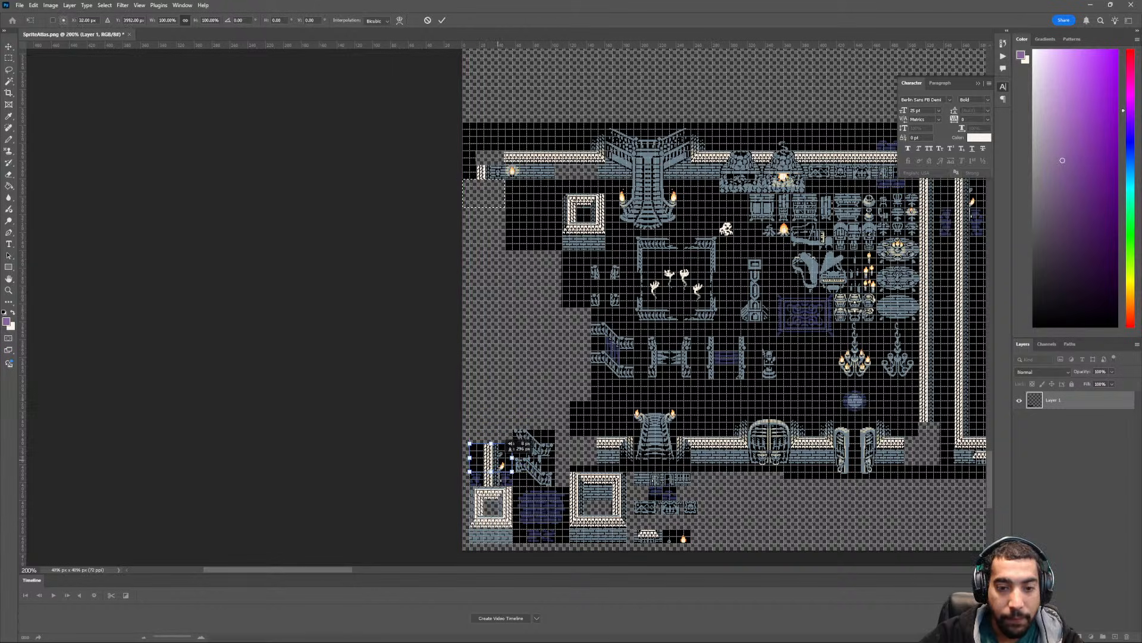
- Check the repositioned torch wall section against the rest of the atlas and commit its transformation
scroll(505, 444, up, 3)
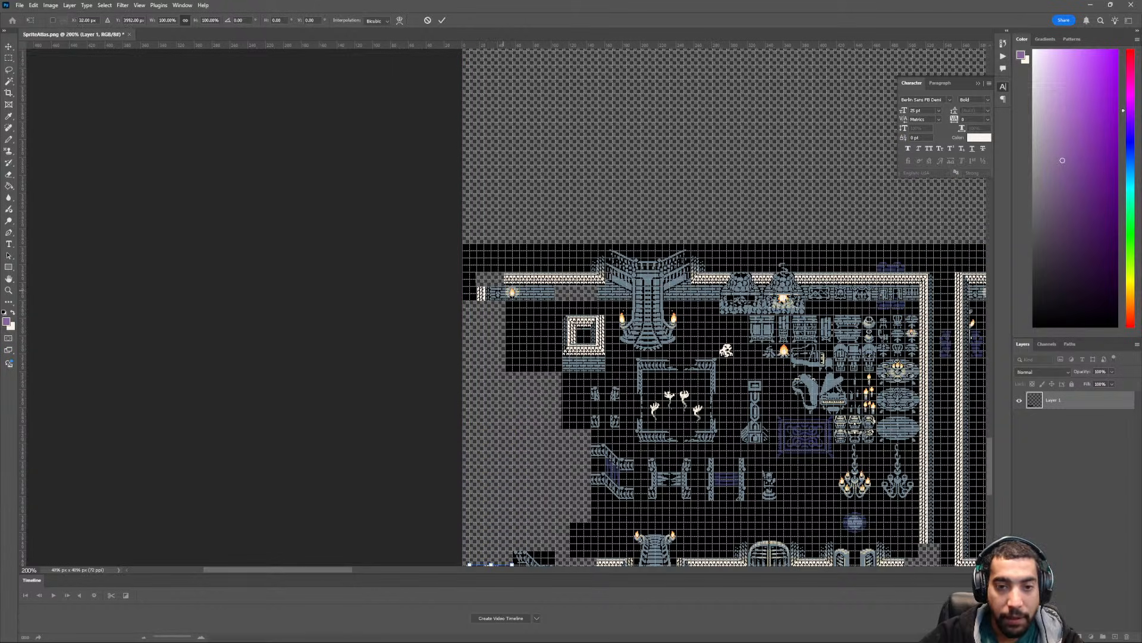
ctrl+scroll(501, 292, down, 3)
scroll(502, 293, down, 3)
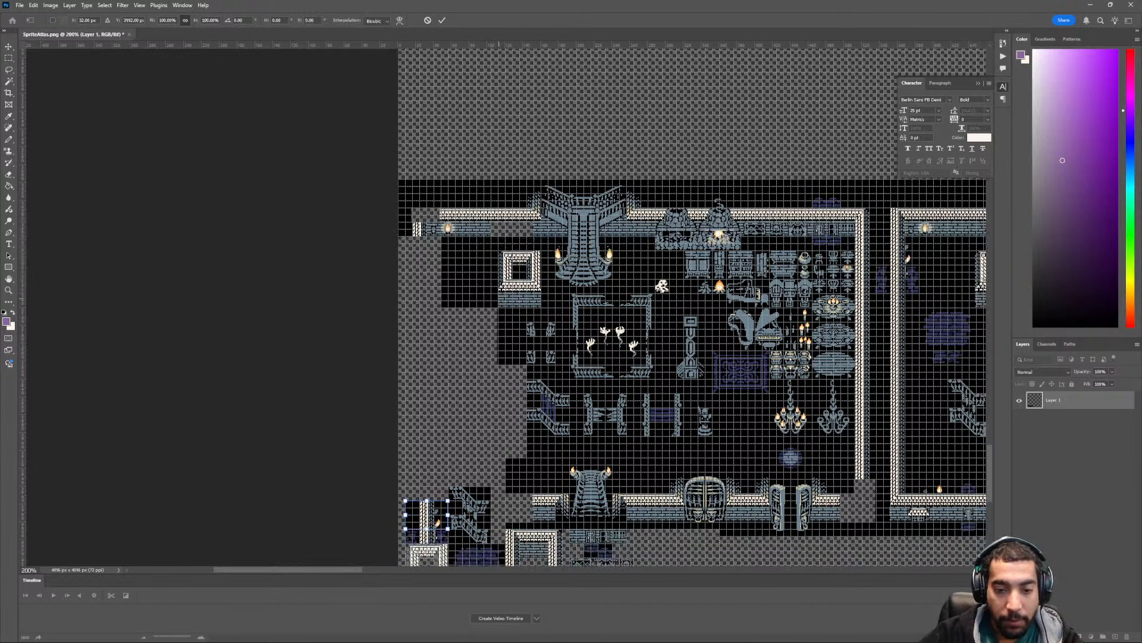
scroll(615, 491, down, 2)
key(ctrl+plus)
key(ctrl+plus)
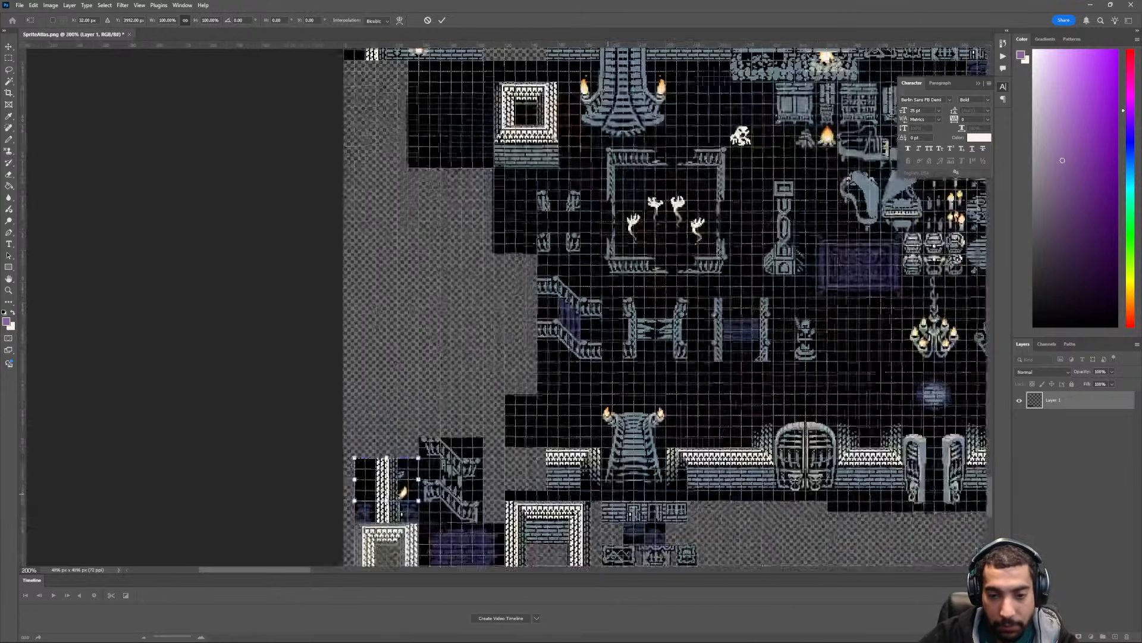
scroll(608, 491, up, 4)
key(ctrl+minus)
key(ctrl+minus)
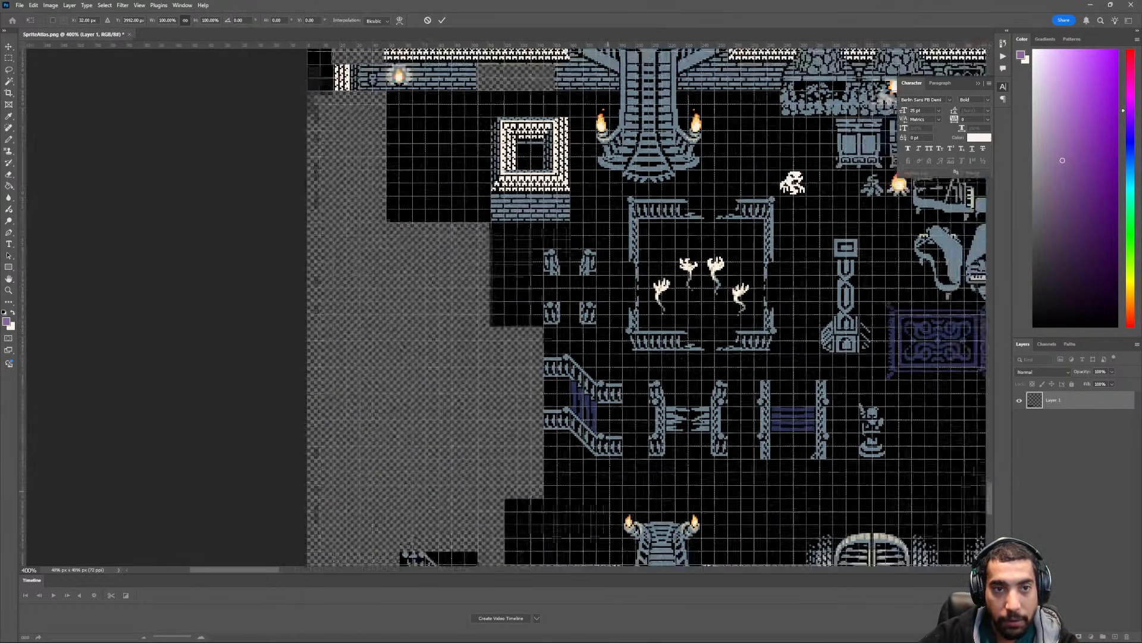
key(Return)
- Move the carved brick tile beside the upper-left wall torch to the end of the row of brick door and window tiles
scroll(693, 304, down, 2)
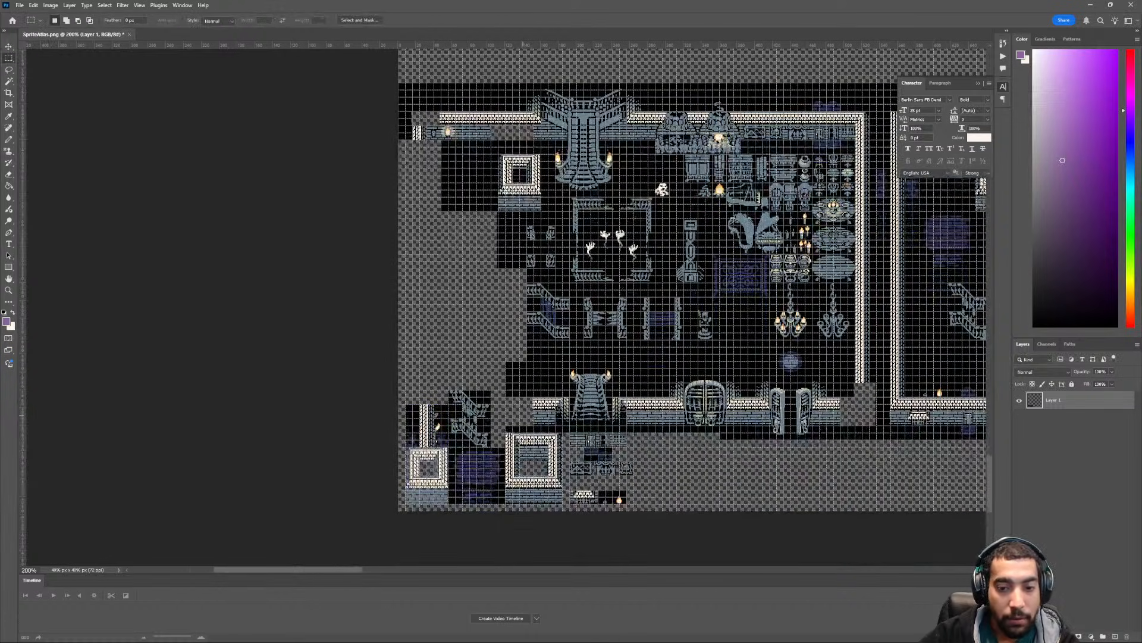
key(ctrl+plus)
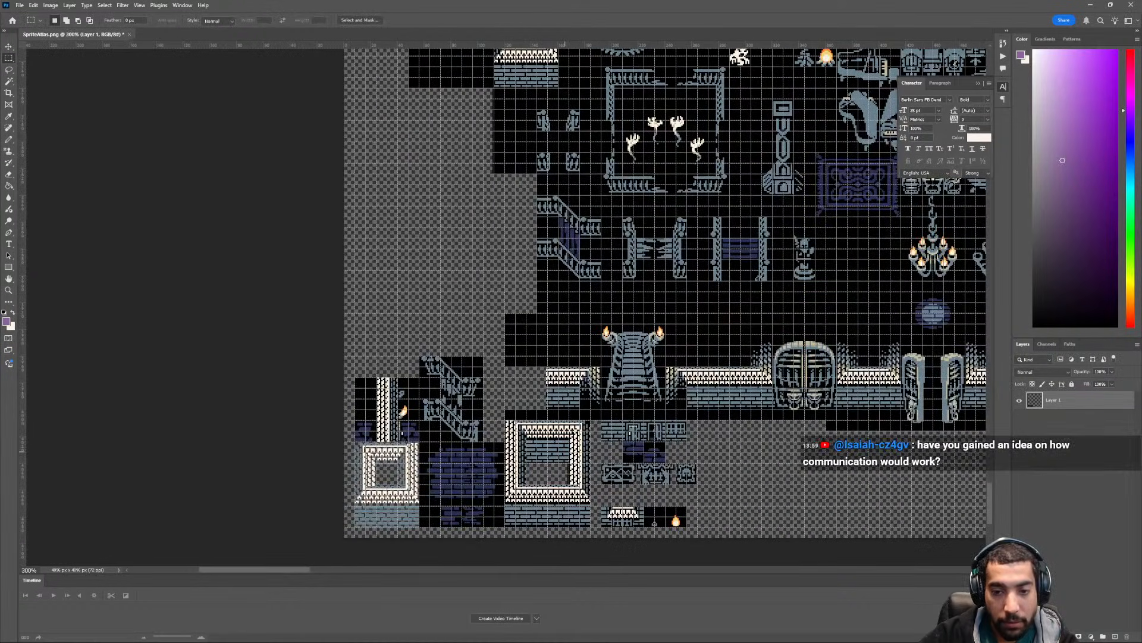
scroll(664, 306, up, 5)
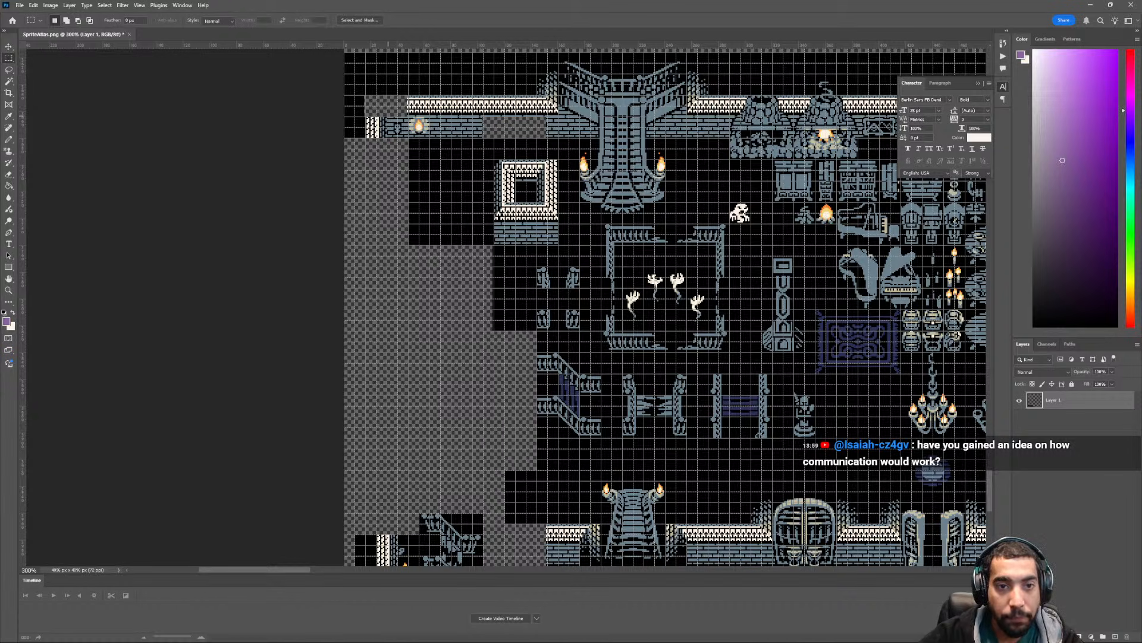
key(v)
scroll(665, 306, down, 1)
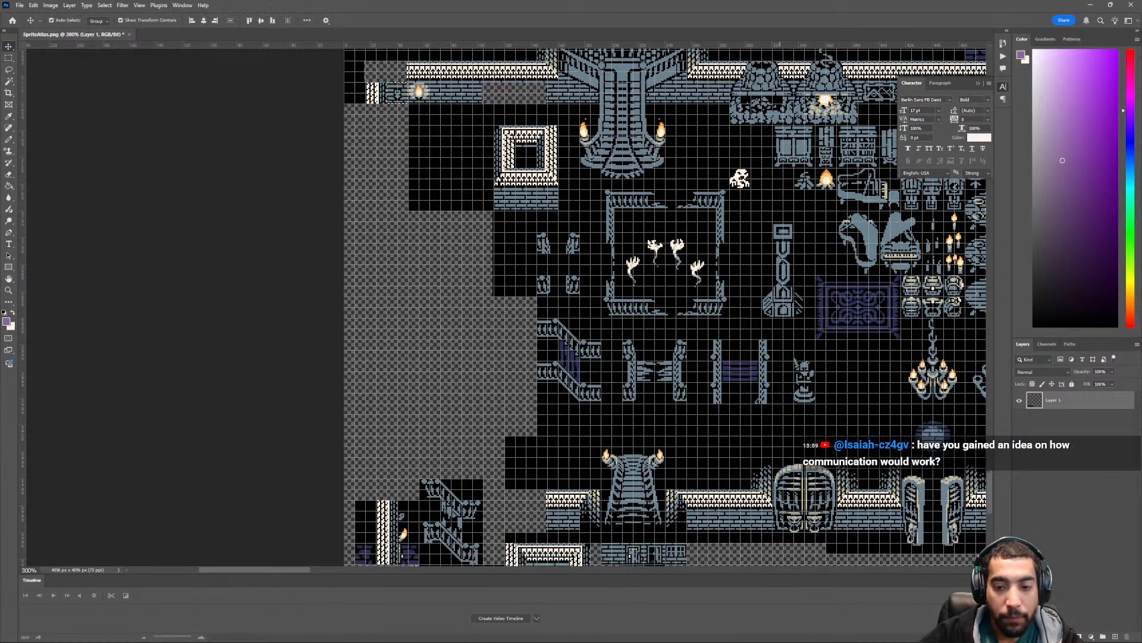
scroll(664, 306, down, 3)
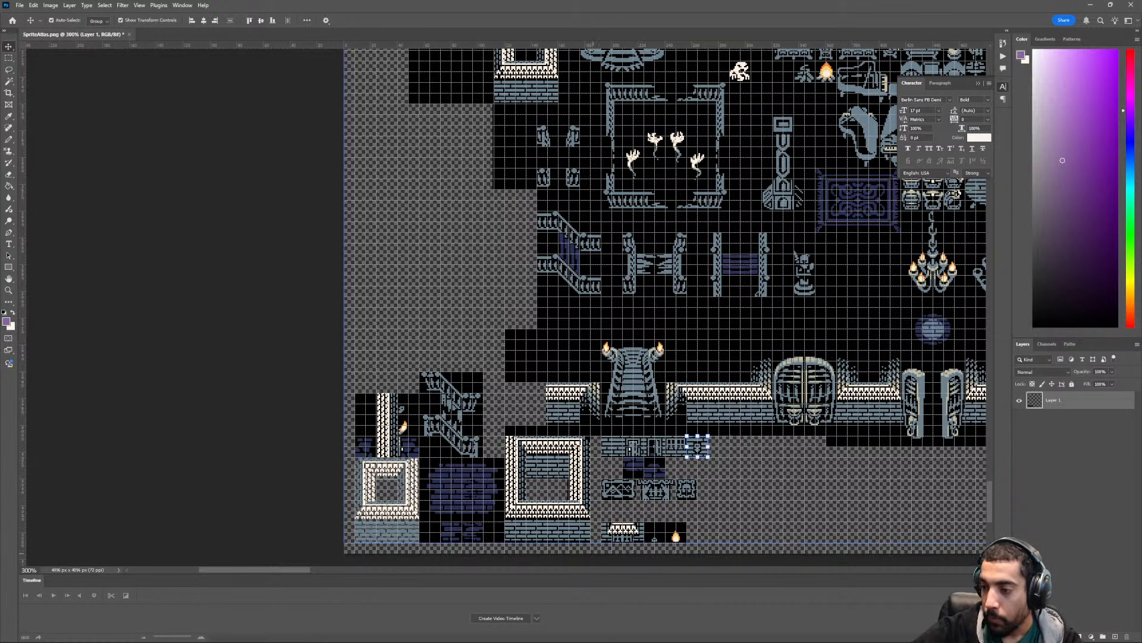
scroll(666, 304, up, 8)
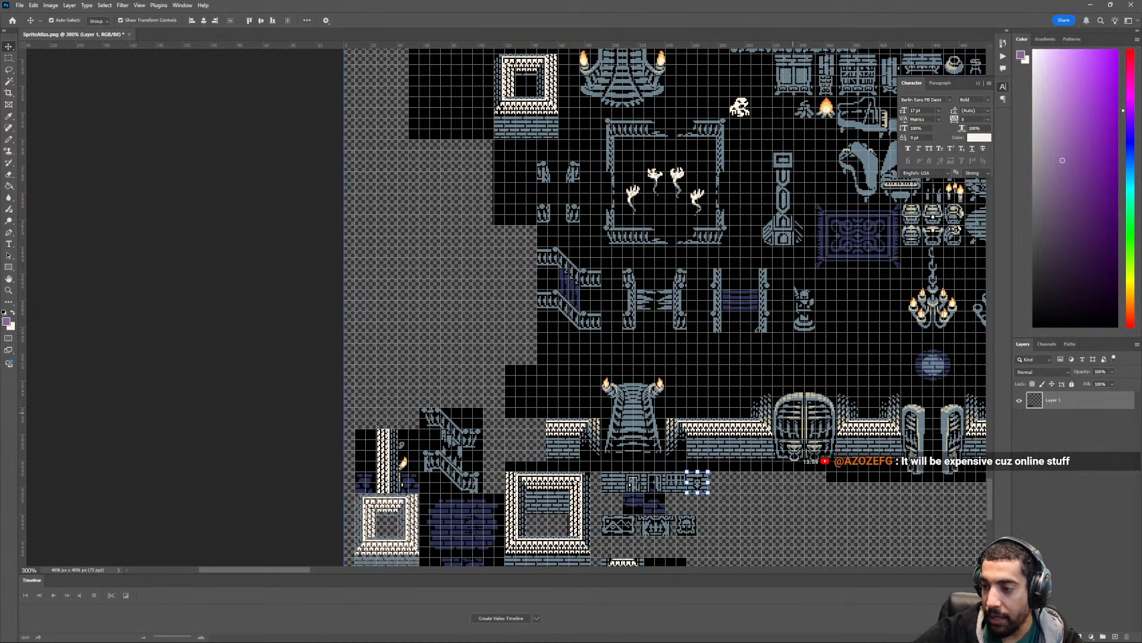
scroll(666, 304, up, 1)
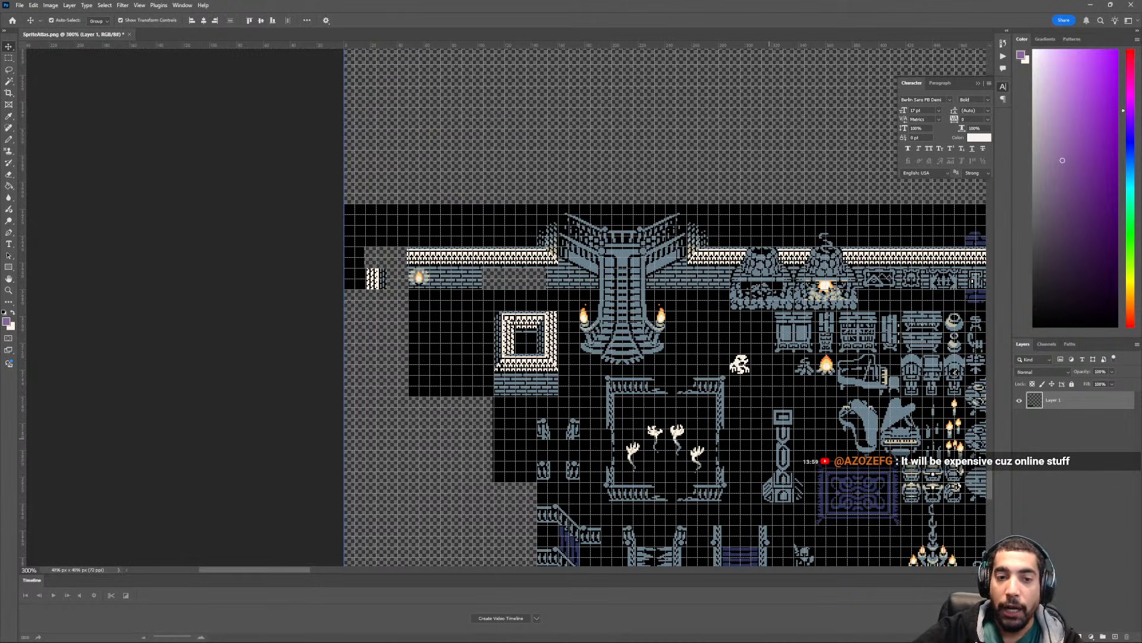
- Select the wall torch tile on the upper-left brick wall and move it to the end of the row of brick door and window tiles
ctrl+scroll(666, 305, left, 3)
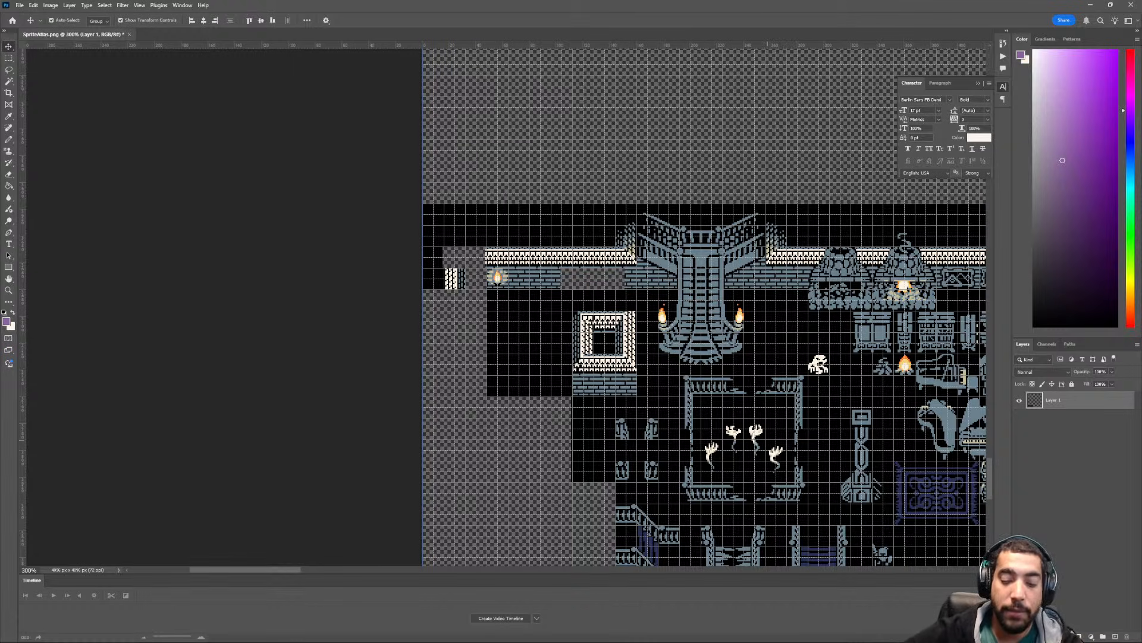
scroll(768, 440, up, 2)
ctrl+scroll(586, 365, up, 1)
key(ctrl+plus)
key(ctrl+plus)
key(ctrl+plus)
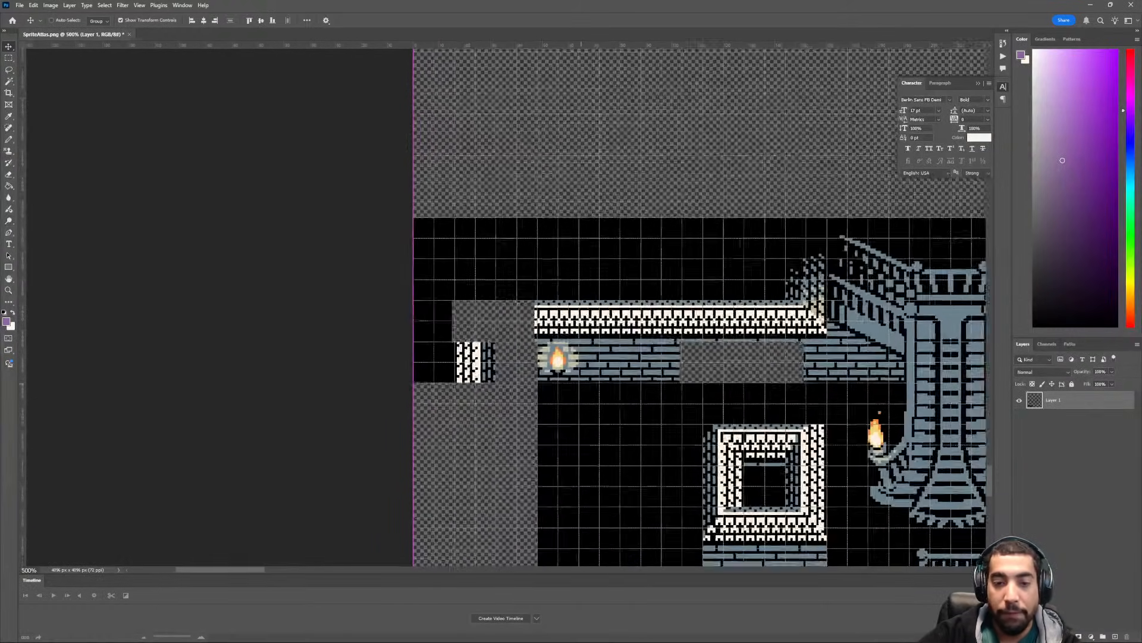
ctrl+scroll(587, 365, down, 1)
scroll(570, 403, down, 1)
key(ctrl+plus)
key(ctrl+plus)
key(ctrl+plus)
key(ctrl+plus)
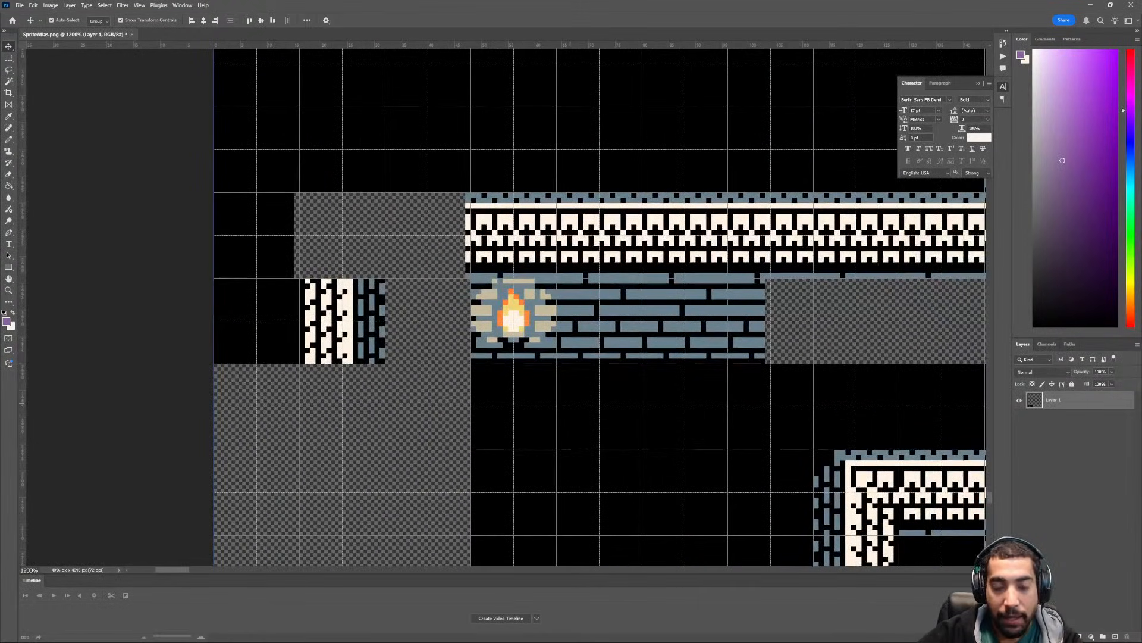
key(m)
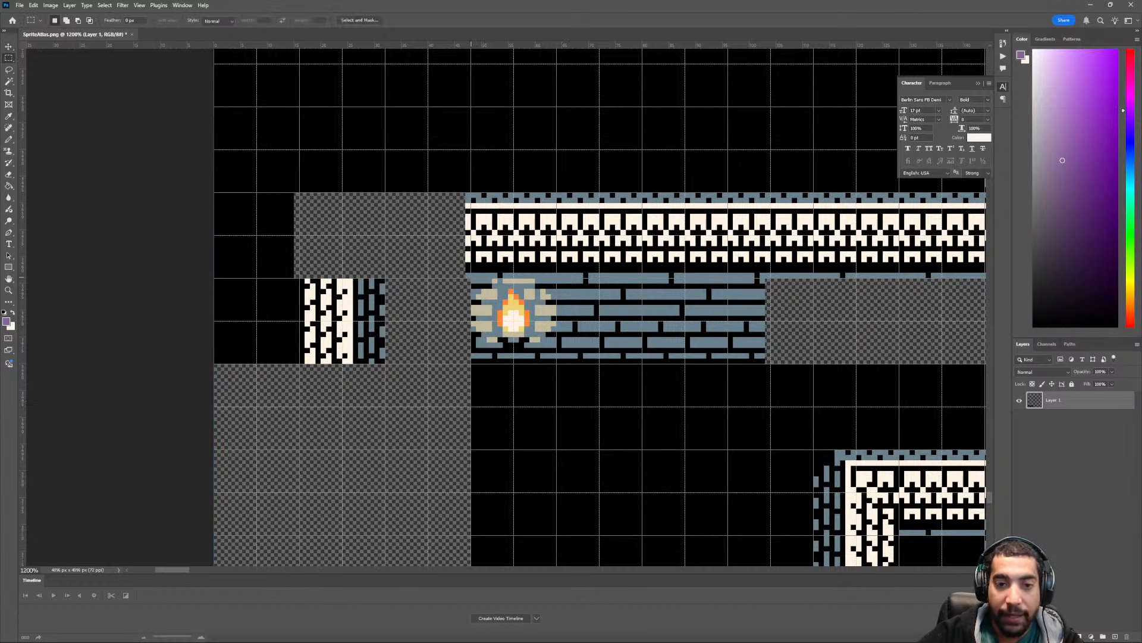
drag(470, 278, 557, 363)
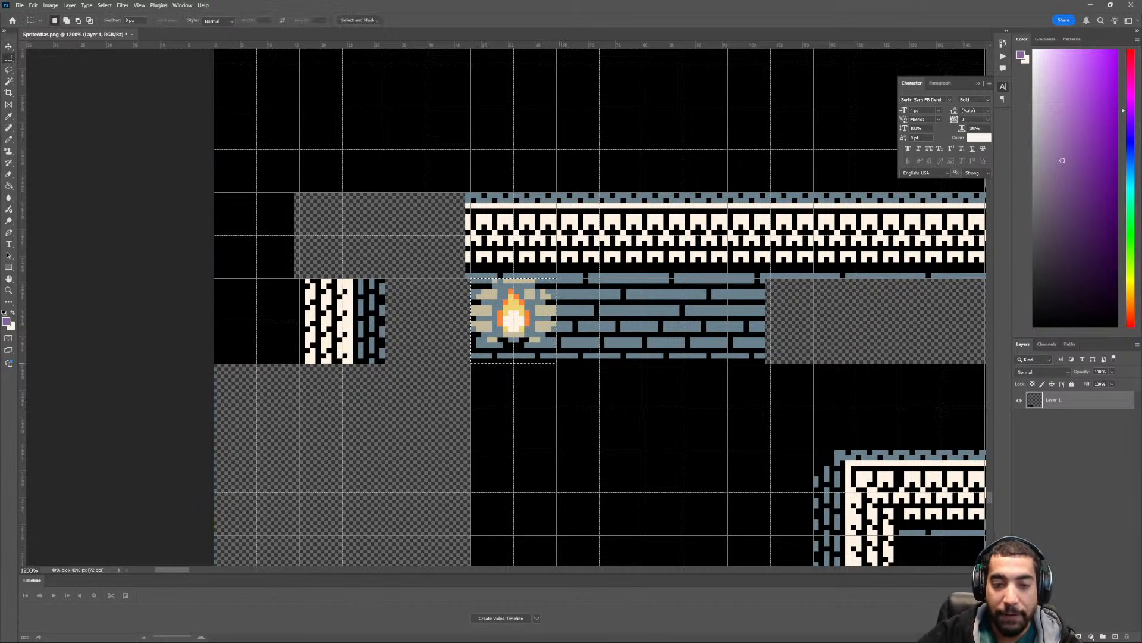
key(ctrl+minus)
key(ctrl+minus)
key(ctrl+minus)
key(ctrl+minus)
key(ctrl+minus)
key(ctrl+minus)
ctrl+scroll(557, 366, down, 3)
scroll(547, 374, down, 5)
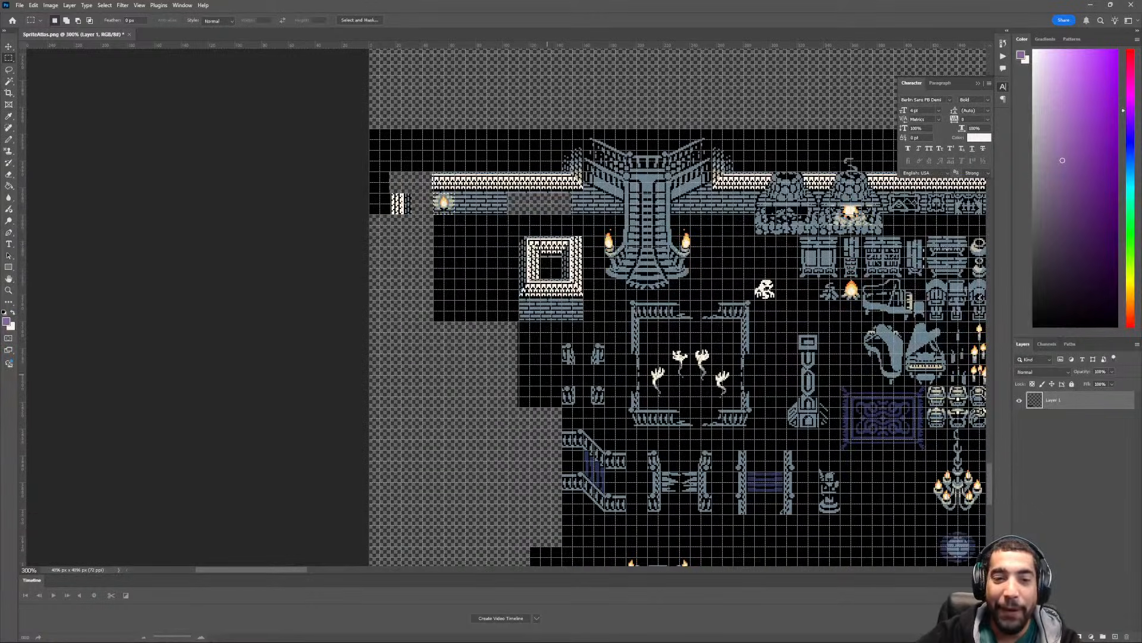
key(v)
drag(445, 202, 752, 329)
scroll(752, 329, up, 3)
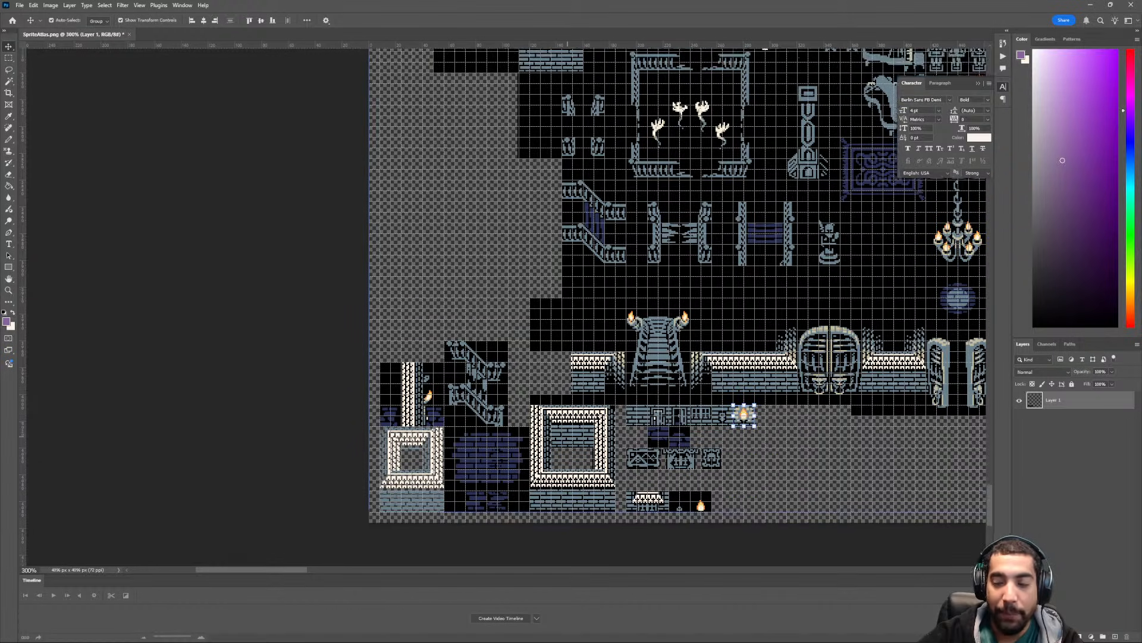
- Delete the leftover wall, brick and black area between the atlas's left edge and the small square building, and clear the selection
scroll(679, 306, up, 10)
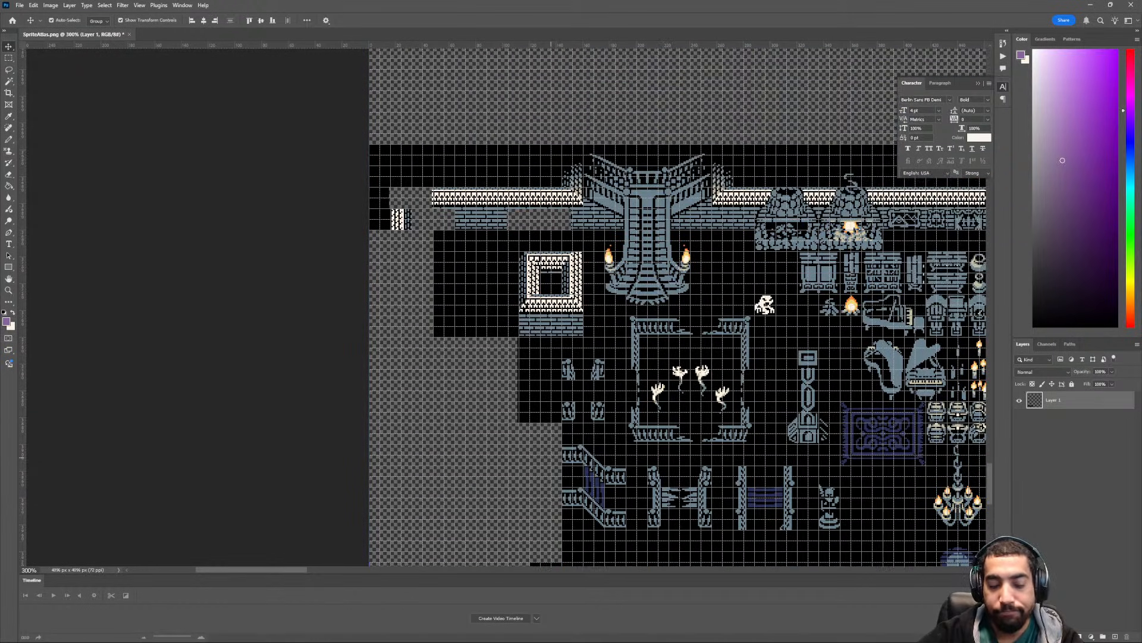
key(m)
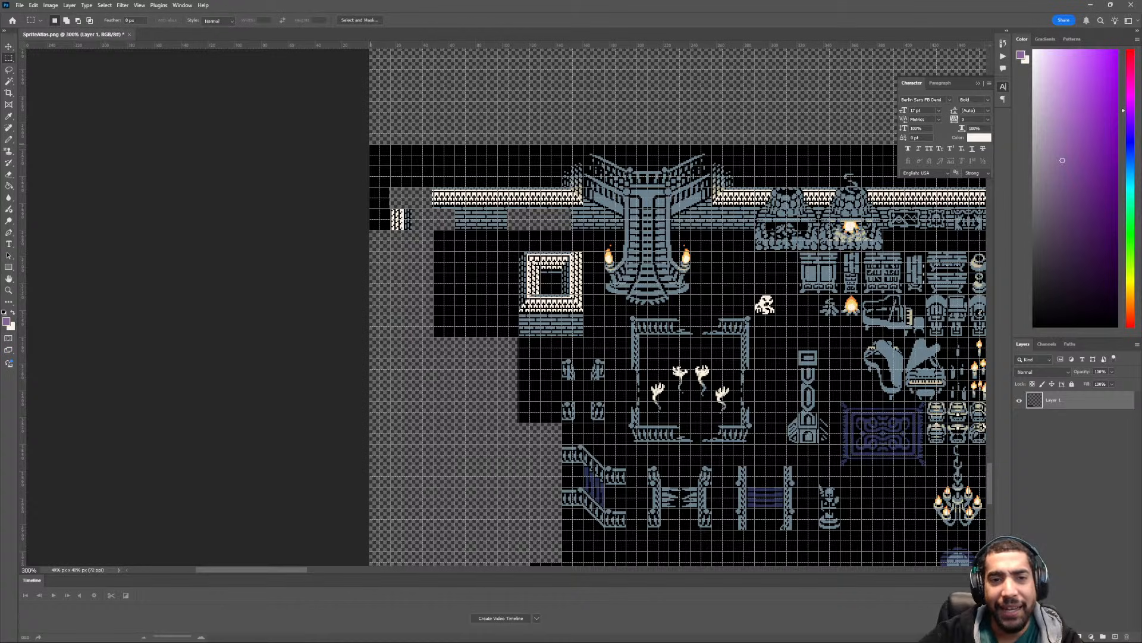
drag(369, 144, 518, 363)
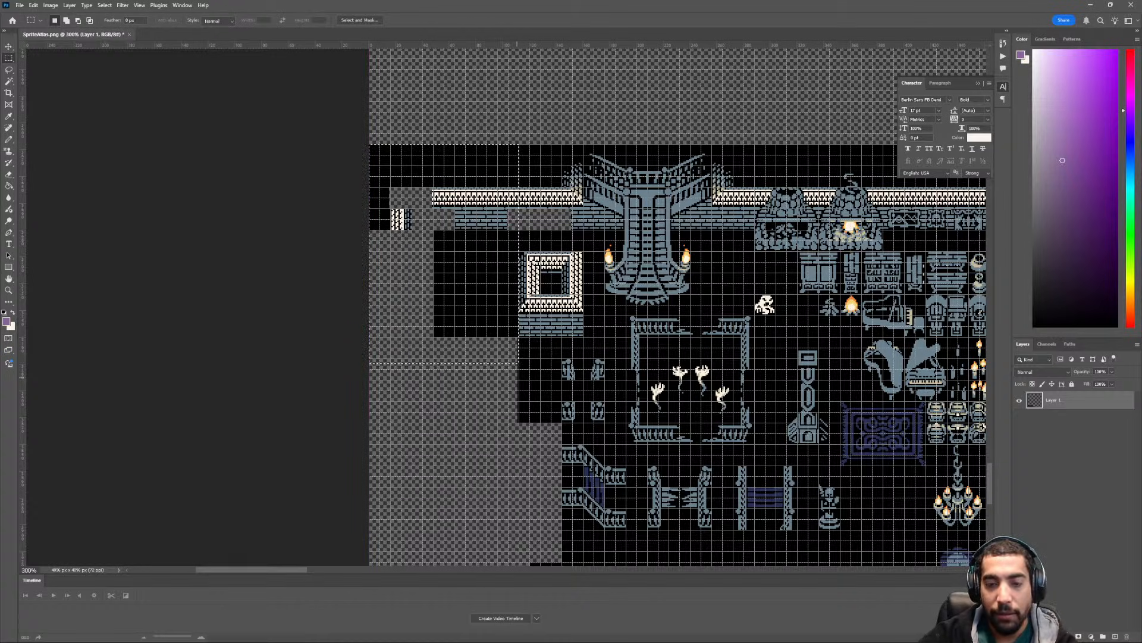
key(Delete)
key(ctrl+d)
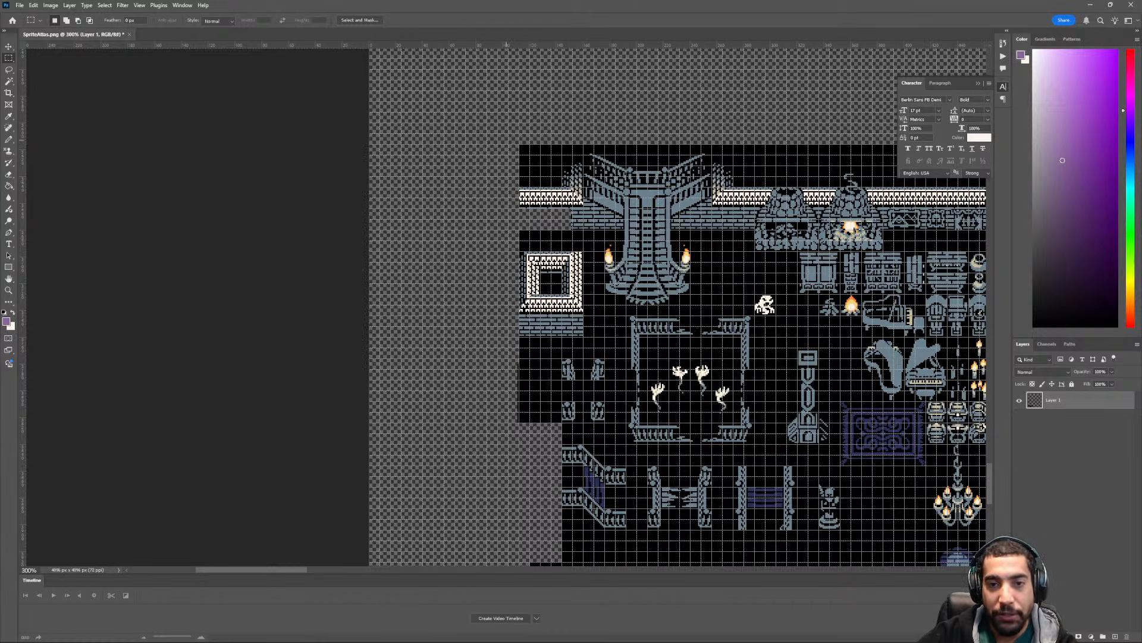
- Delete the wall strip beside the large double-railed staircase together with the whole small square building below it
scroll(573, 262, right, 5)
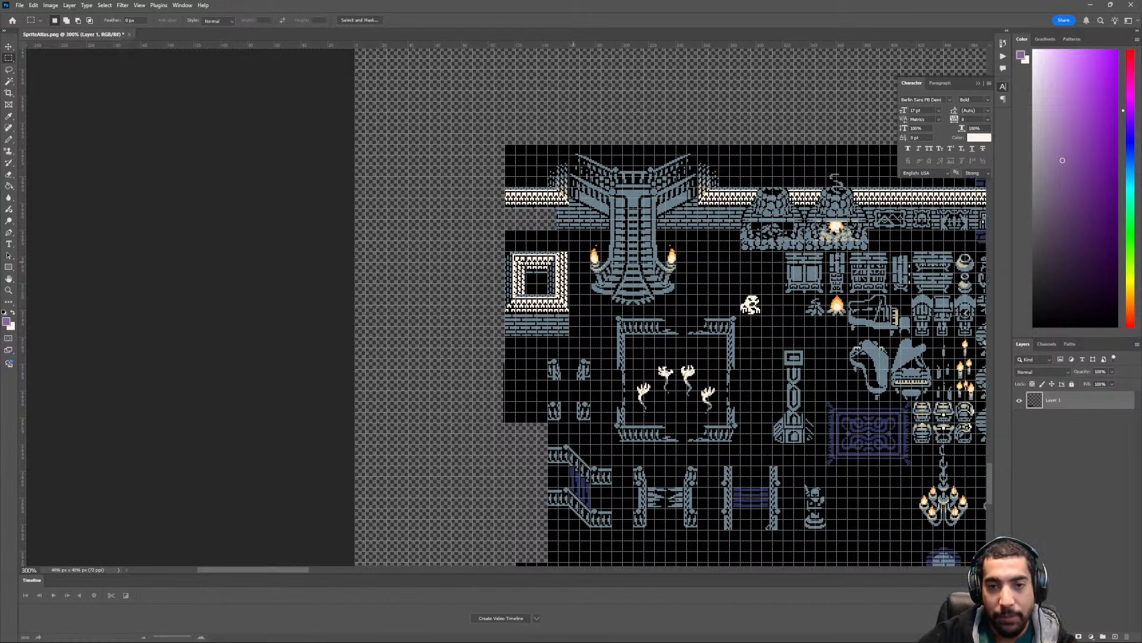
scroll(542, 279, up, 2)
key(ctrl+plus)
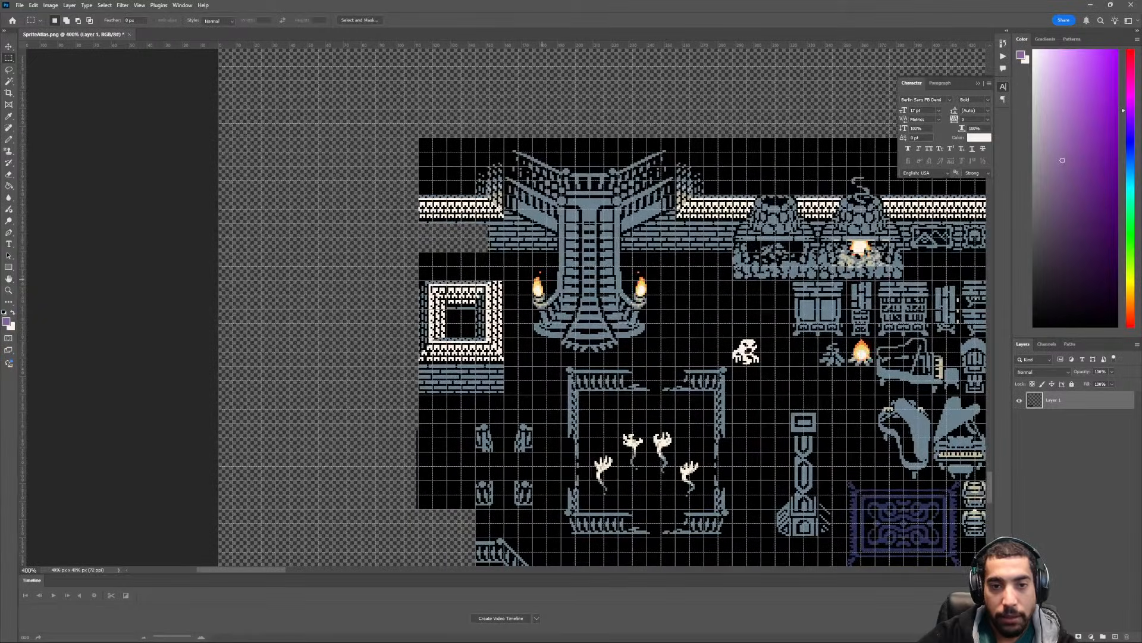
drag(419, 138, 475, 395)
key(Delete)
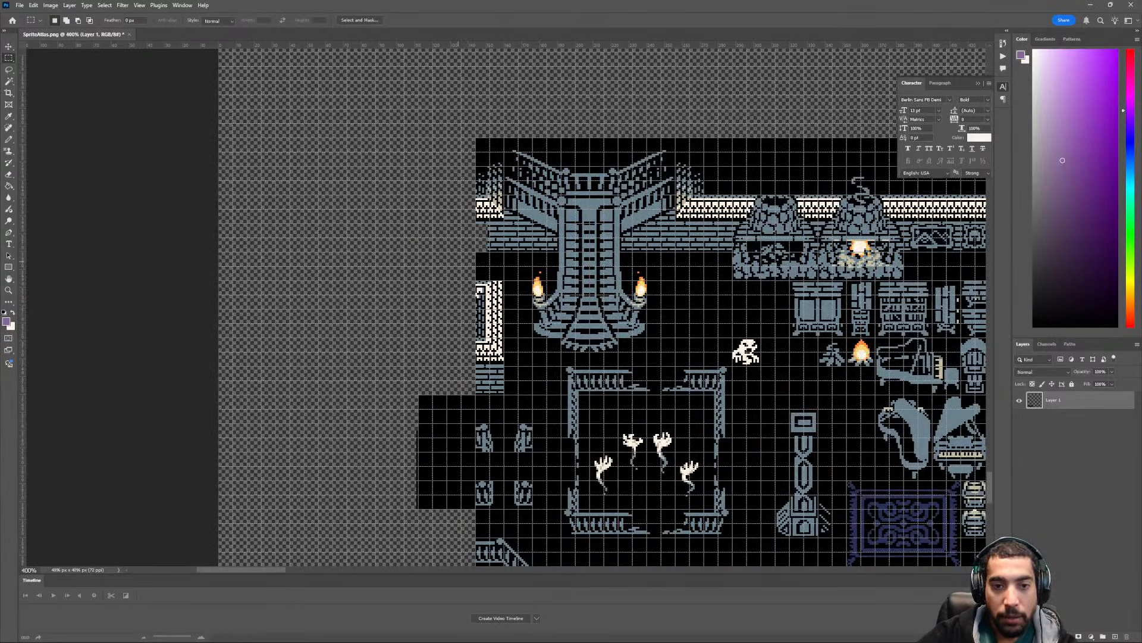
drag(475, 252, 520, 395)
key(Delete)
- Delete the empty black block beside the four small railing posts
scroll(520, 394, down, 3)
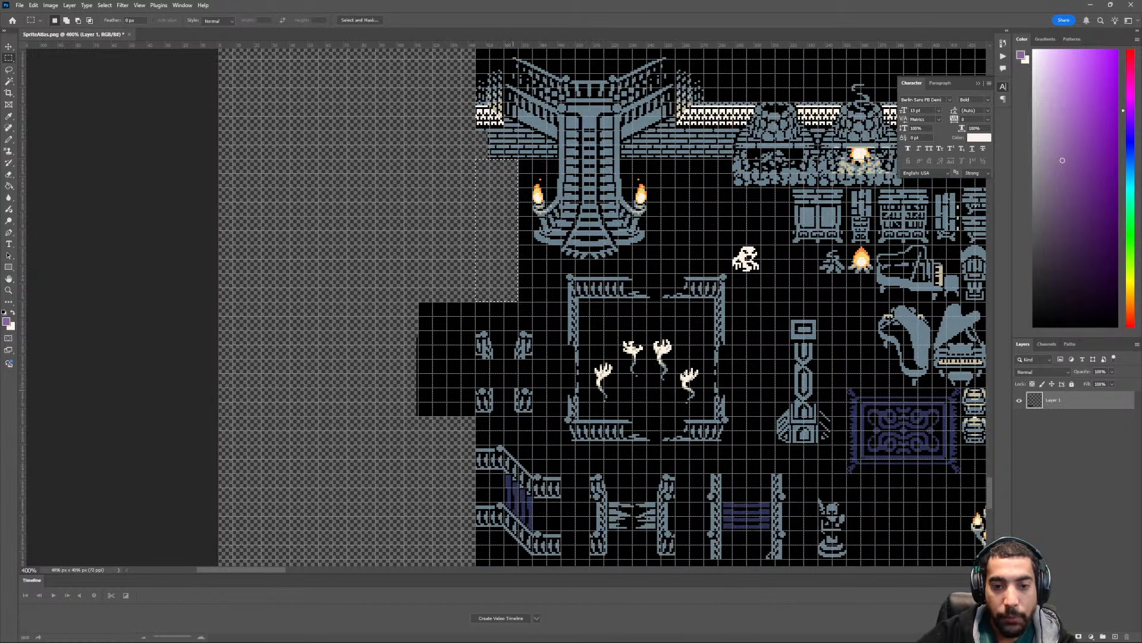
scroll(613, 306, down, 5)
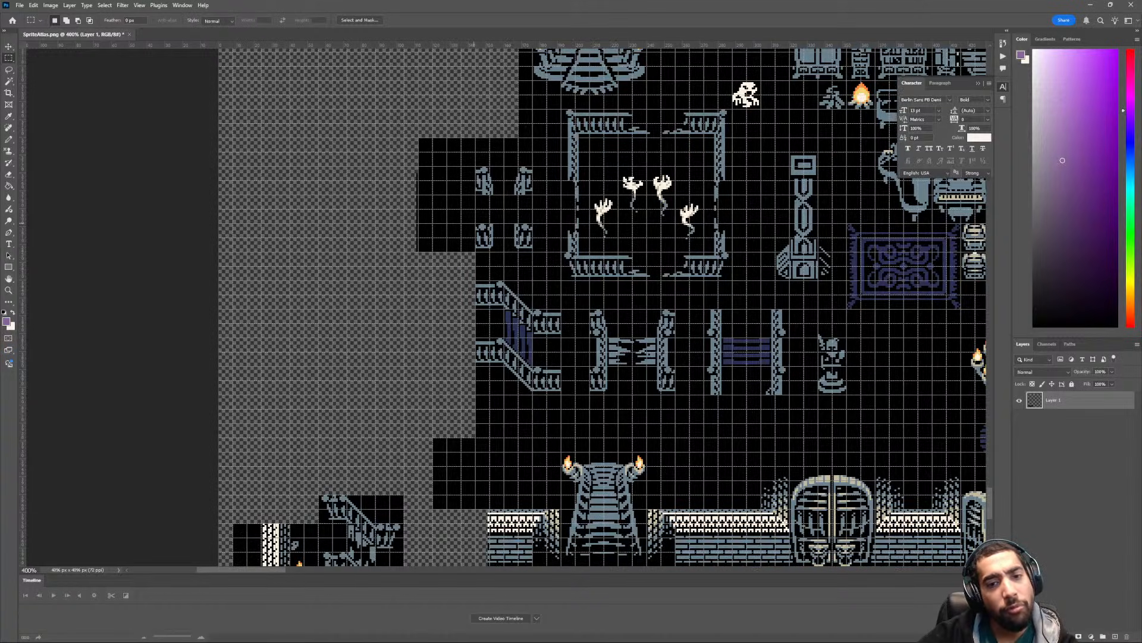
scroll(509, 307, right, 3)
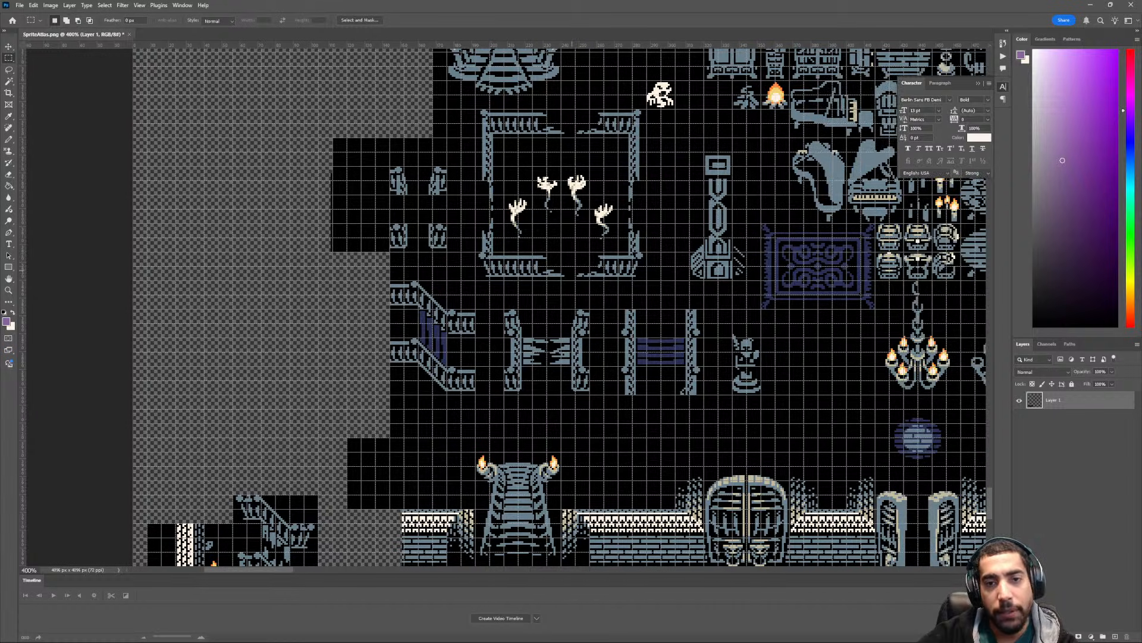
scroll(566, 306, up, 2)
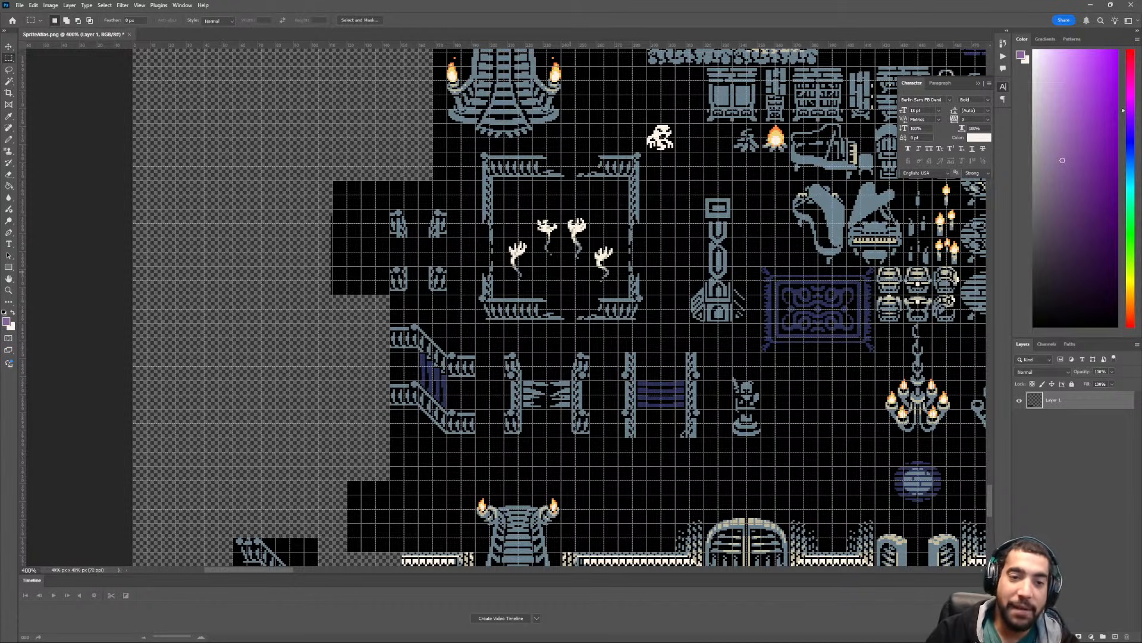
drag(290, 157, 390, 328)
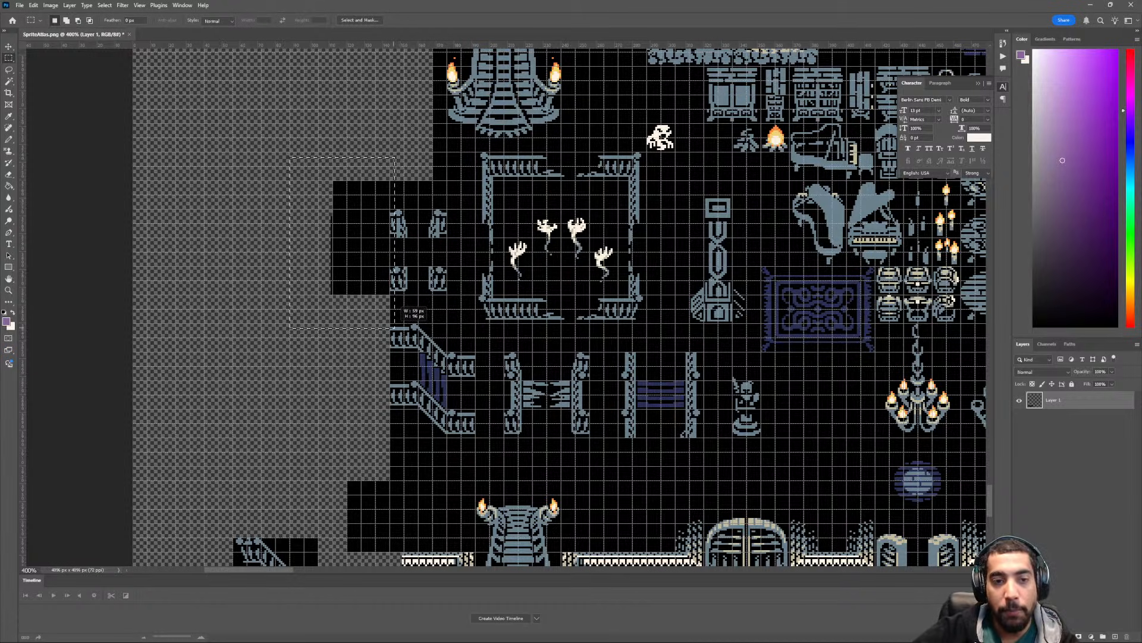
key(Delete)
- Delete the empty black block of about 24 × 40 px protruding below the diagonal railing staircase, above the large square building
scroll(389, 328, down, 2)
scroll(503, 307, down, 5)
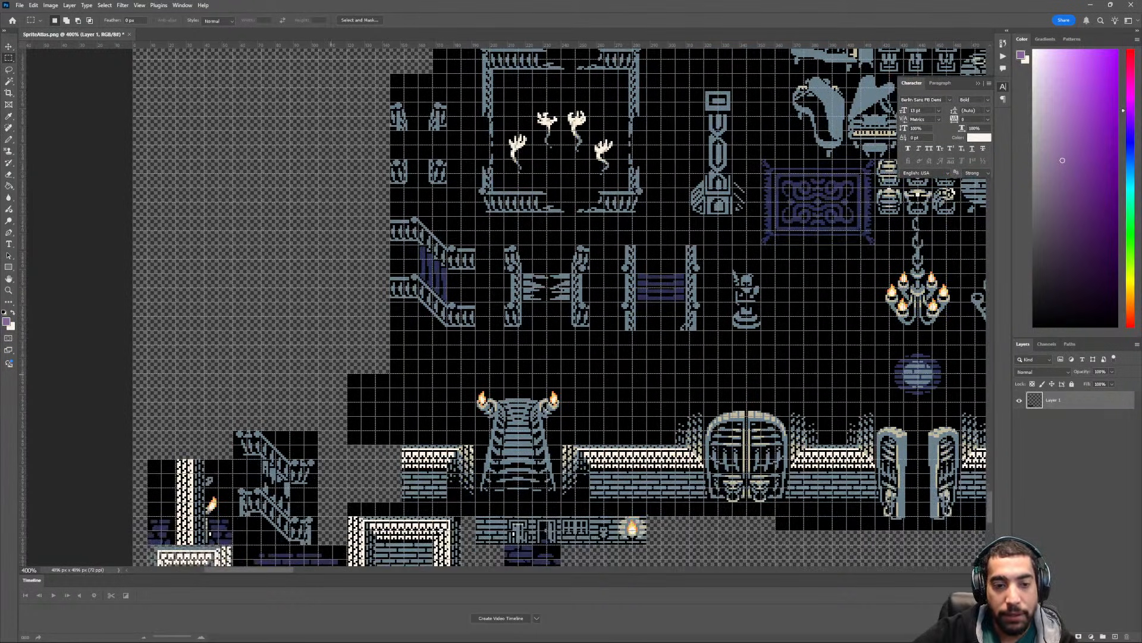
drag(347, 337, 391, 410)
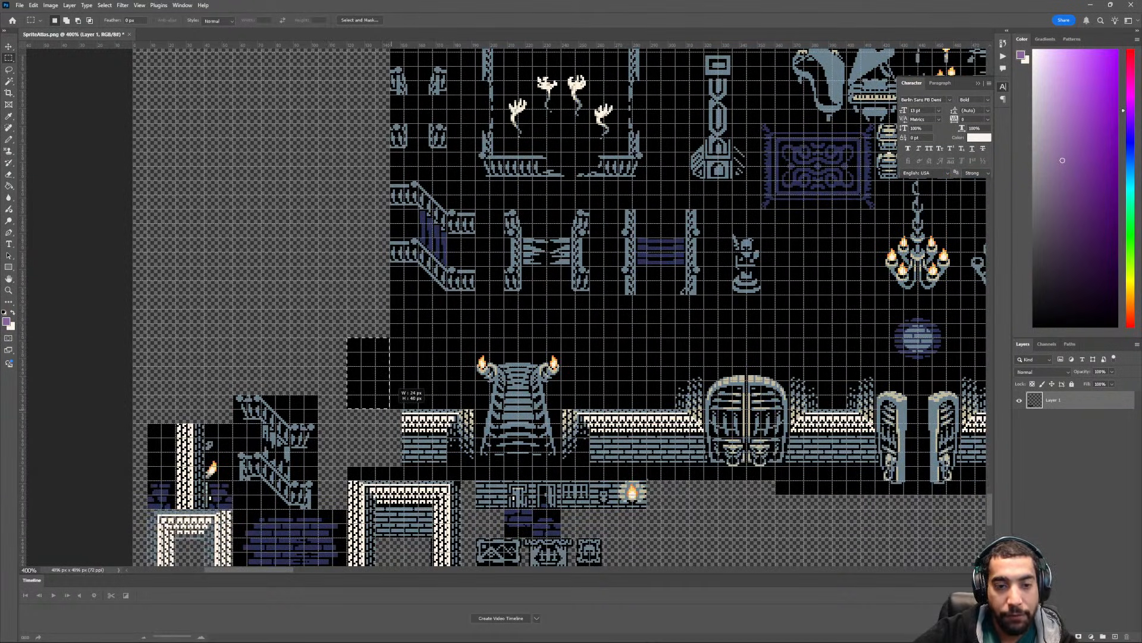
key(Delete)
- Delete the wall, brick and black strip above the large square building, up to the torch-lit staircase's wall corner, and clear the selection
scroll(565, 307, down, 6)
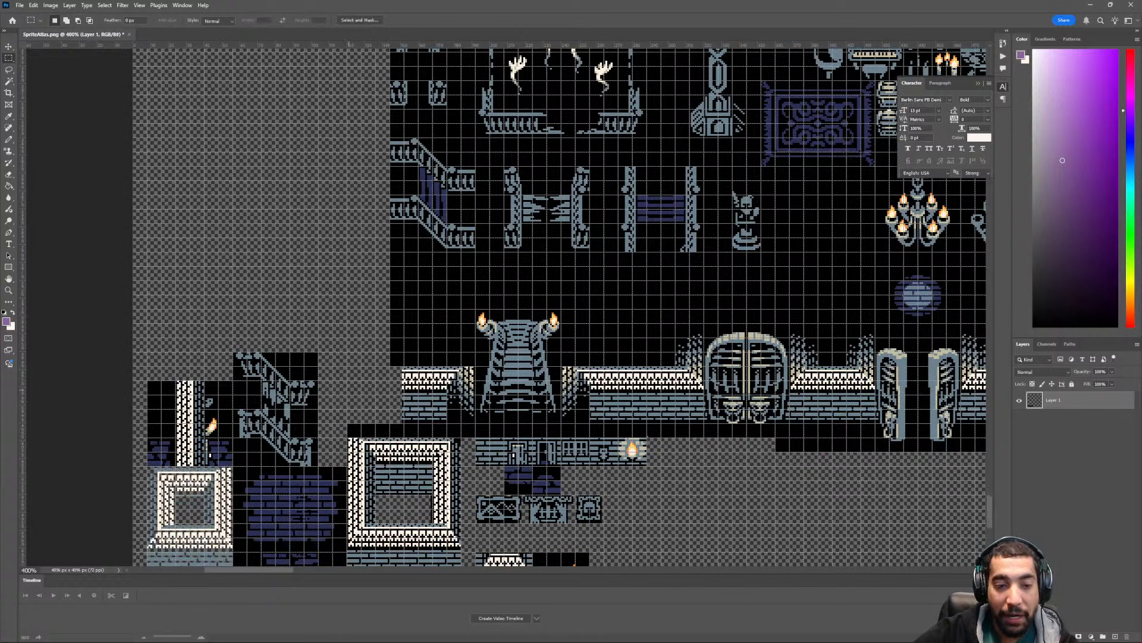
key(ctrl+plus)
key(ctrl+plus)
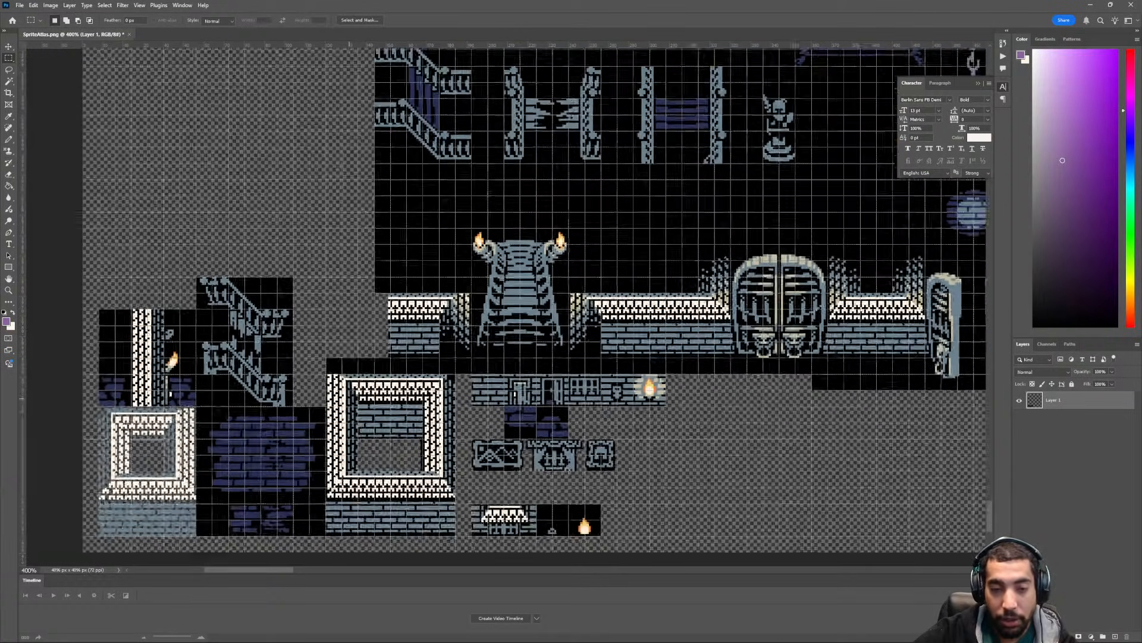
scroll(350, 398, left, 1)
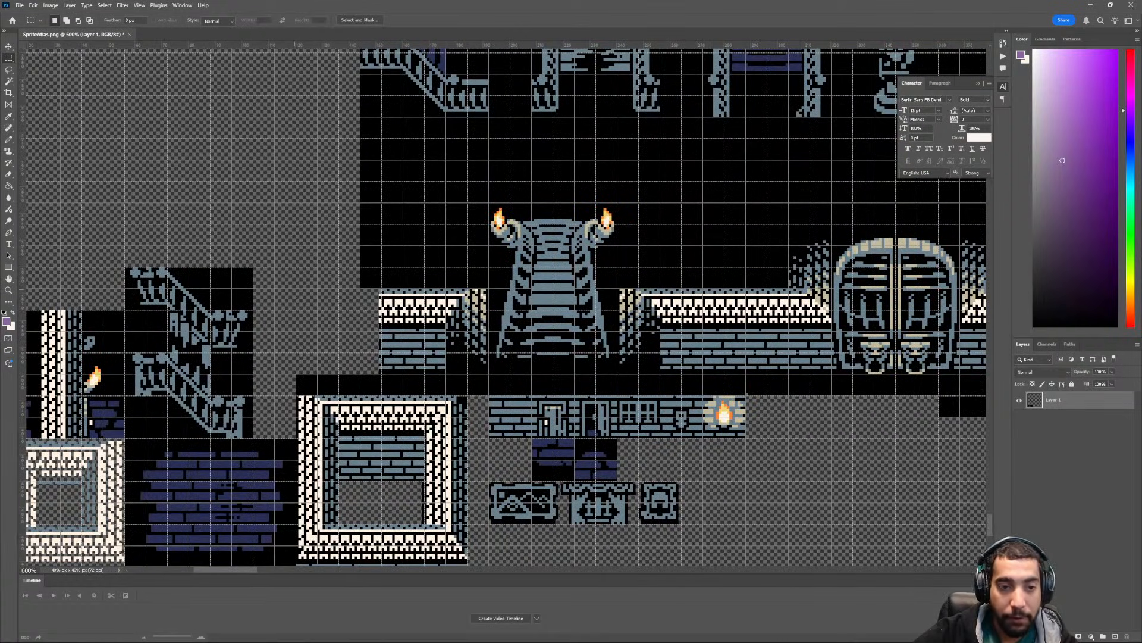
drag(296, 289, 446, 396)
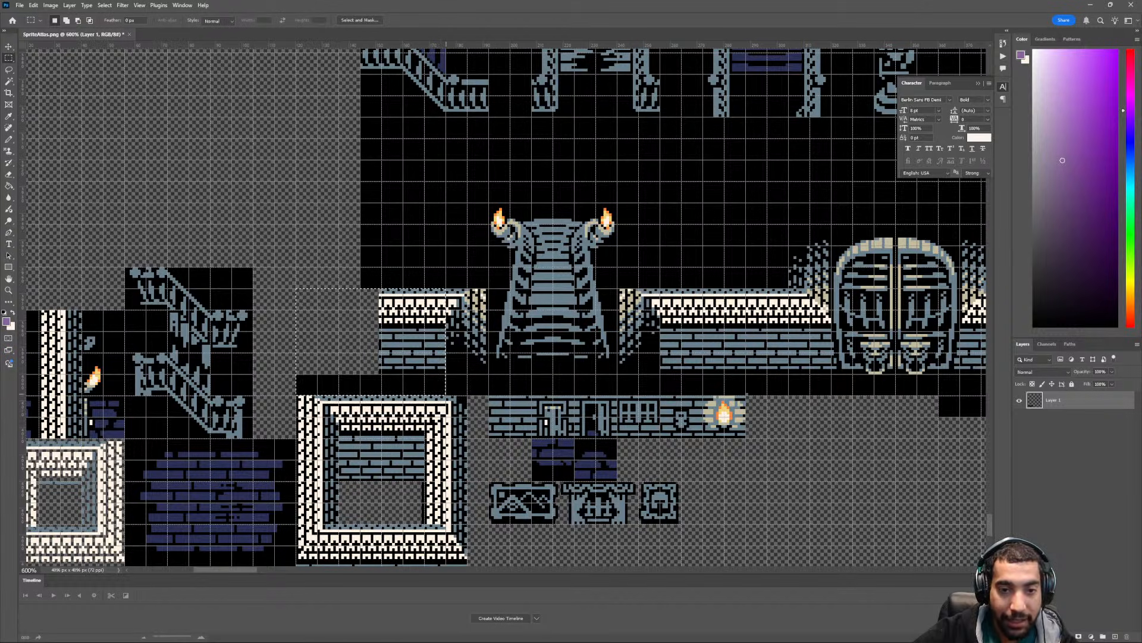
key(Delete)
key(ctrl+d)
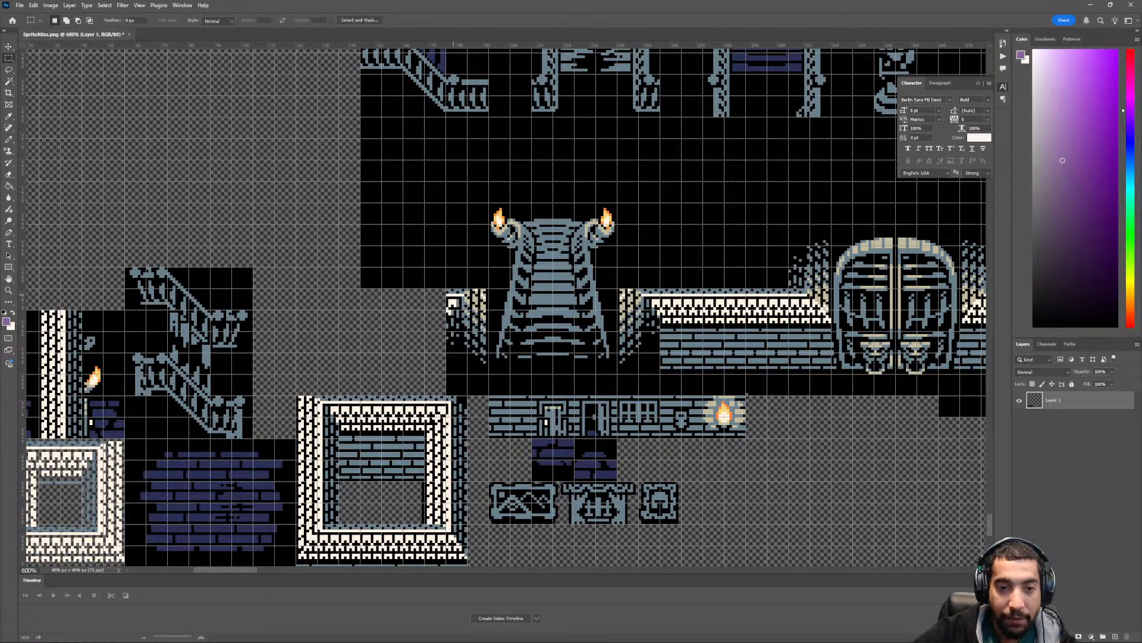
- Delete the wall and brick section between the torch-lit staircase's right wall corner and the double gate
drag(447, 289, 488, 394)
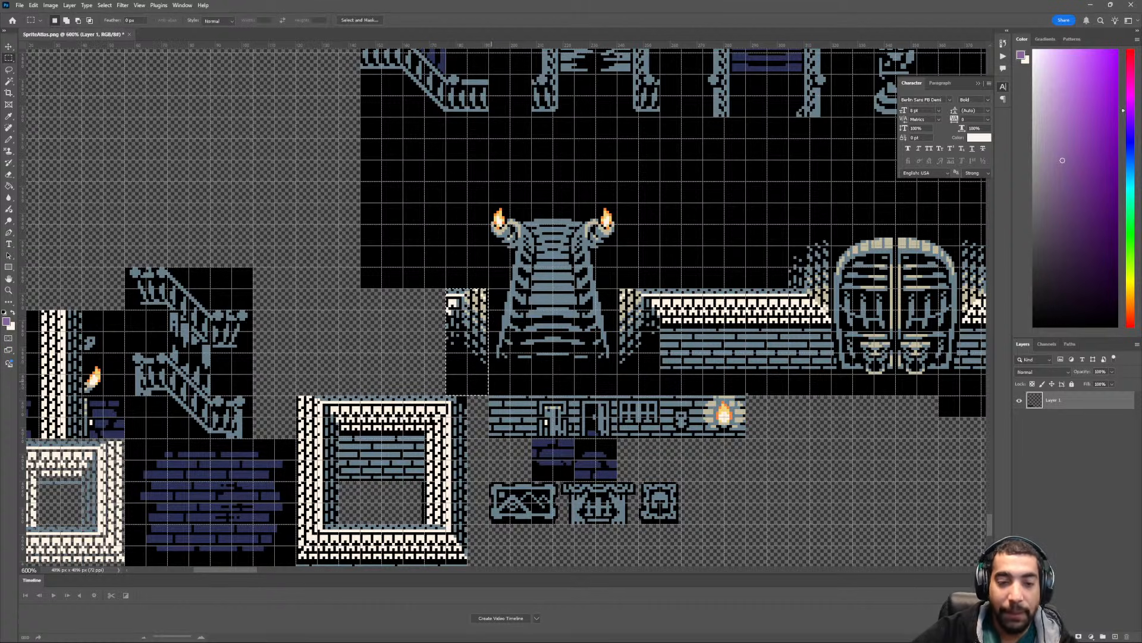
scroll(492, 372, down, 3)
scroll(492, 372, down, 1)
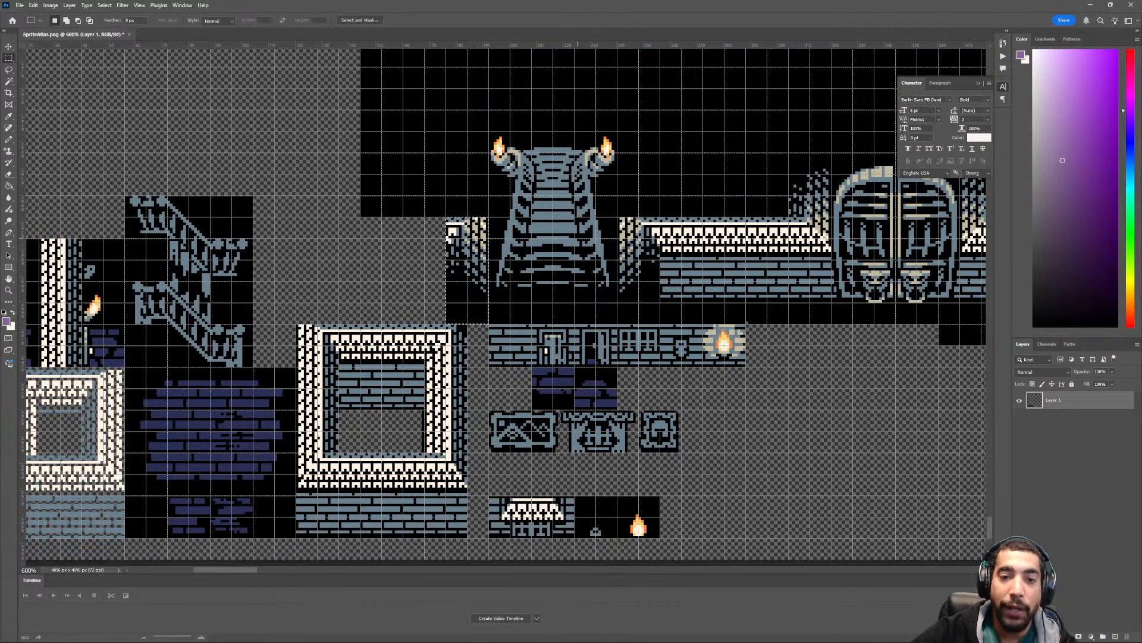
ctrl+scroll(577, 239, down, 1)
ctrl+scroll(578, 238, right, 2)
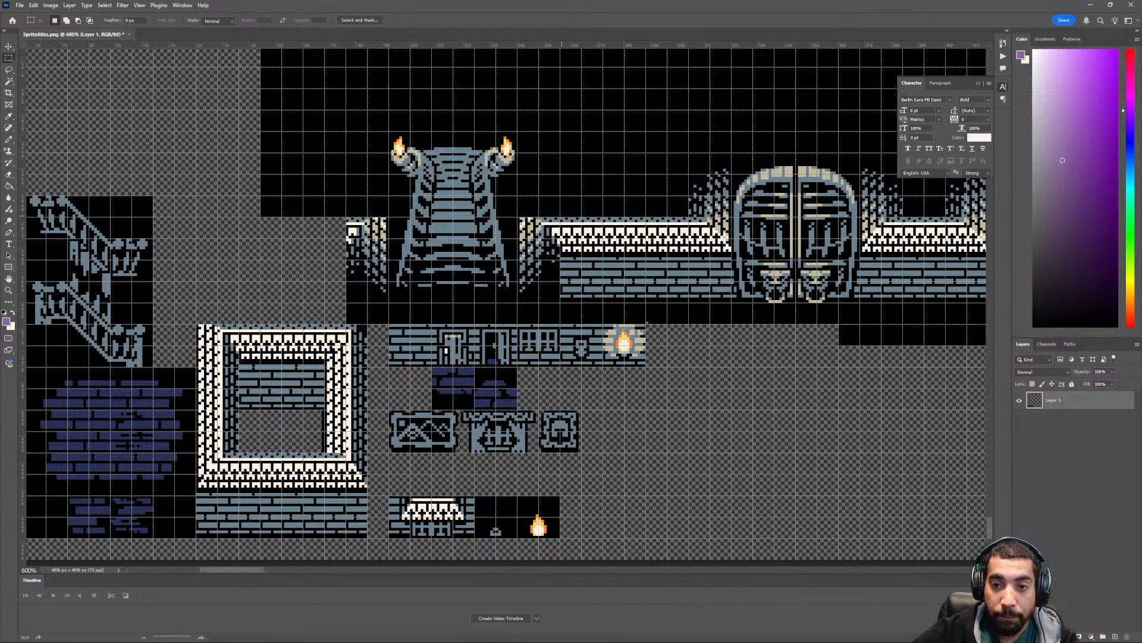
drag(560, 217, 346, 325)
key(Delete)
key(Delete)
scroll(506, 307, up, 2)
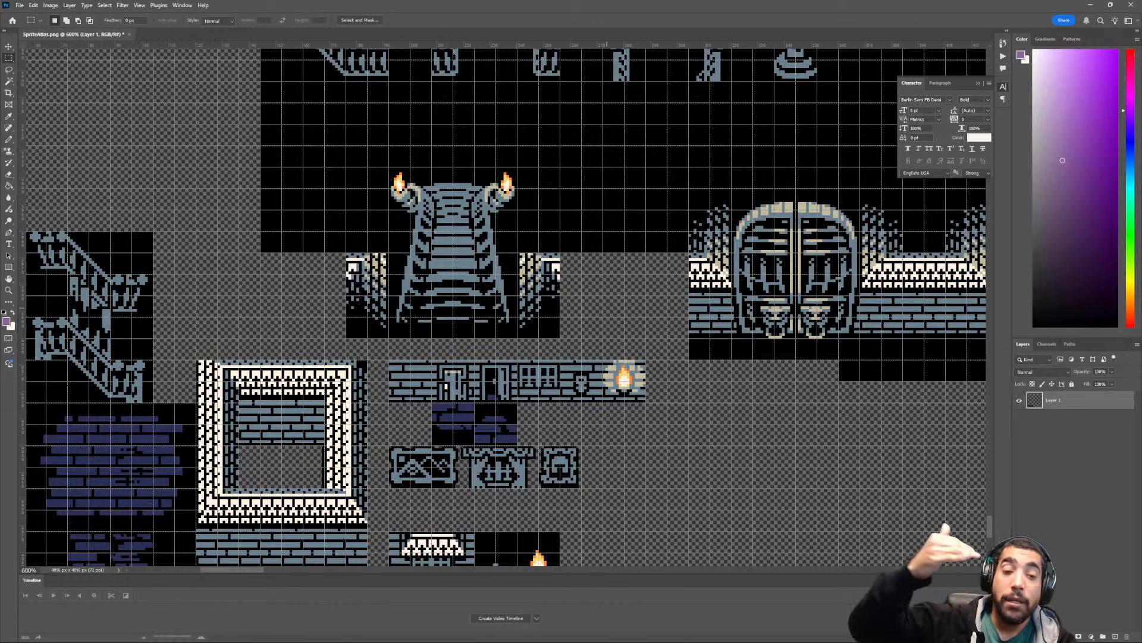
- Delete the empty black area to the left of the torch-lit staircase and clear the selection
scroll(503, 307, up, 4)
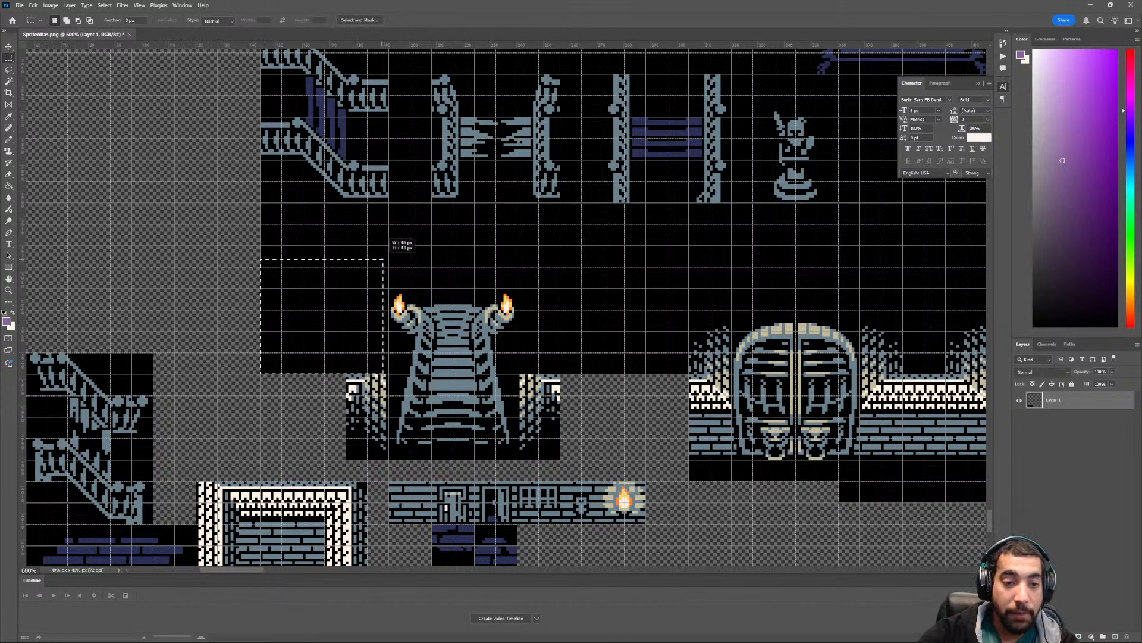
drag(389, 266, 260, 373)
key(Delete)
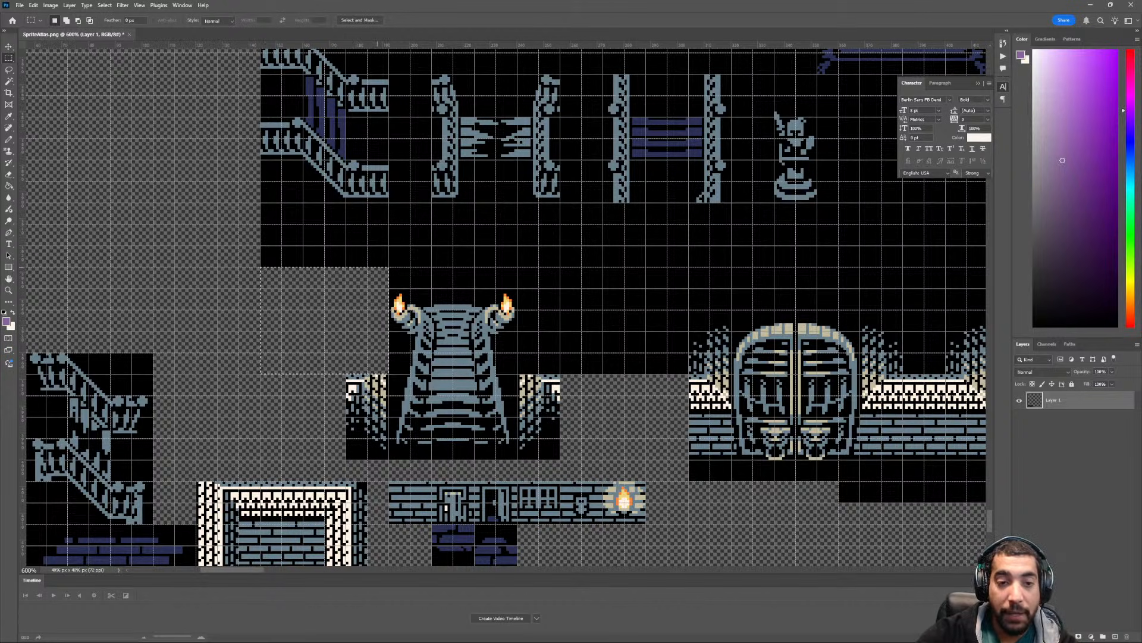
key(ctrl+d)
- Delete the black strip above the torch-lit staircase and the black area between it and the double gate, then clear the selection
drag(389, 266, 517, 374)
key(Delete)
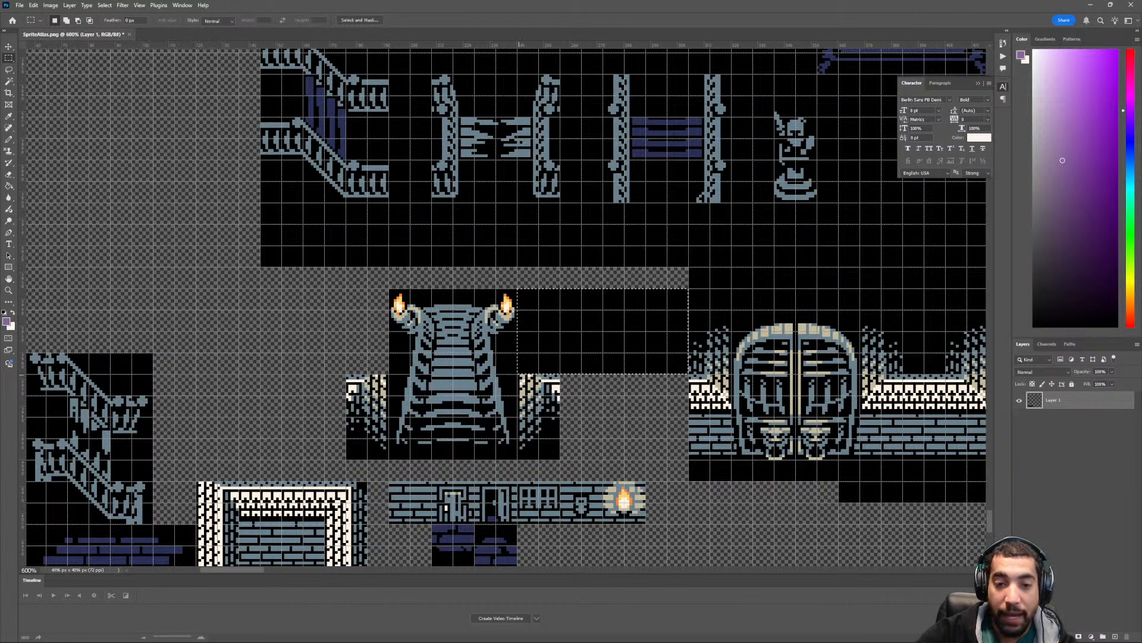
key(Delete)
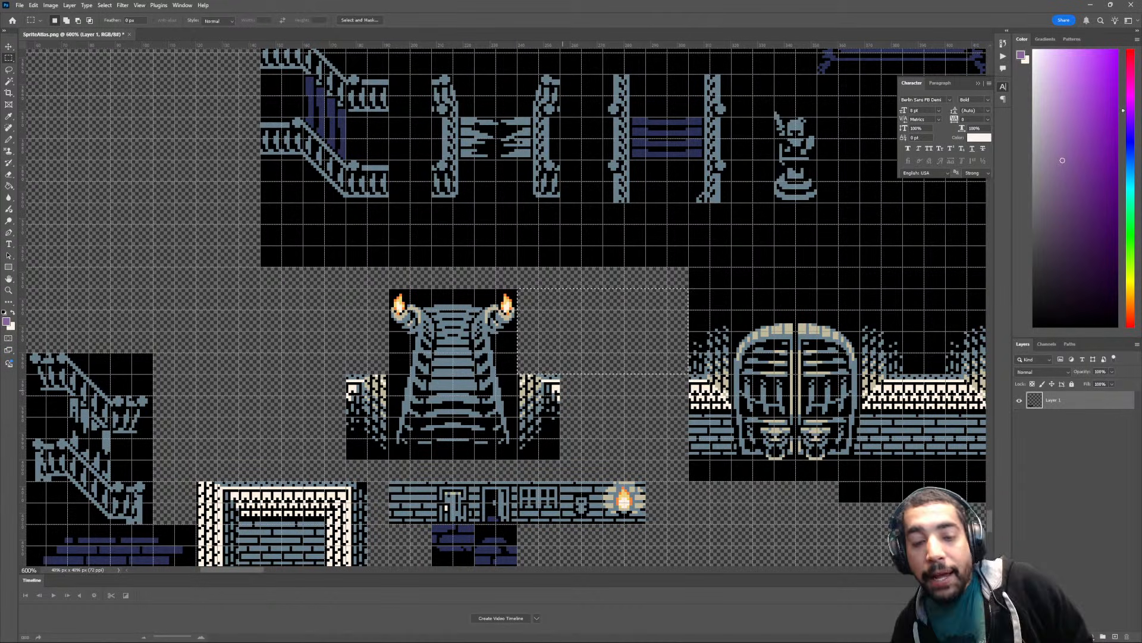
key(ctrl+d)
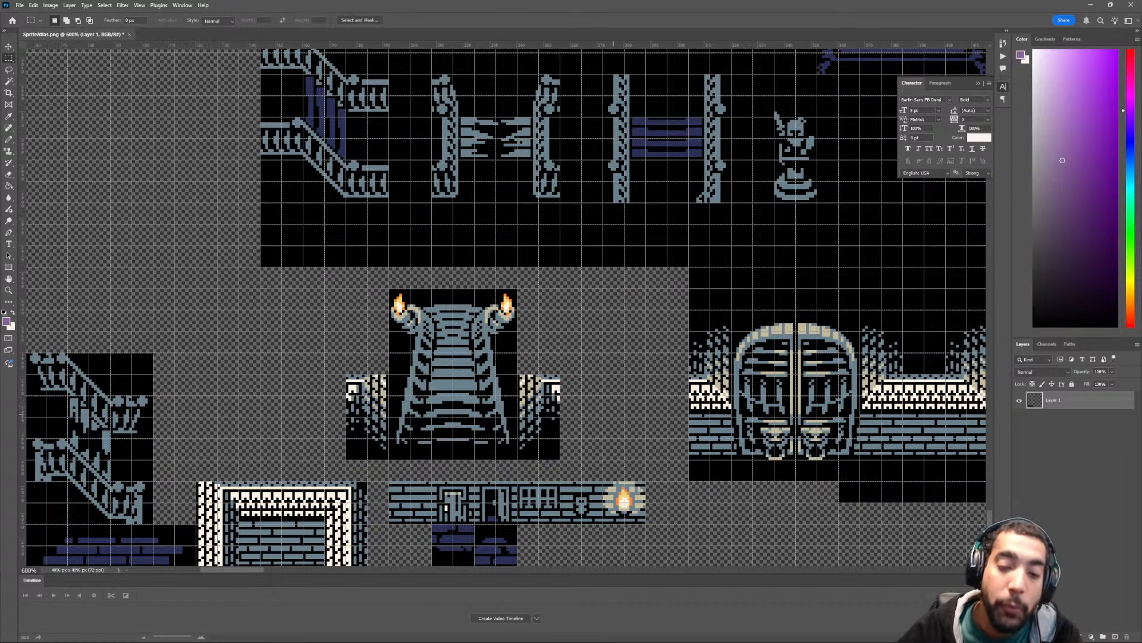
- Move the torch-lit staircase with its two wall corners directly above the large square building, then clear the selection
drag(599, 435, 657, 392)
scroll(506, 304, down, 4)
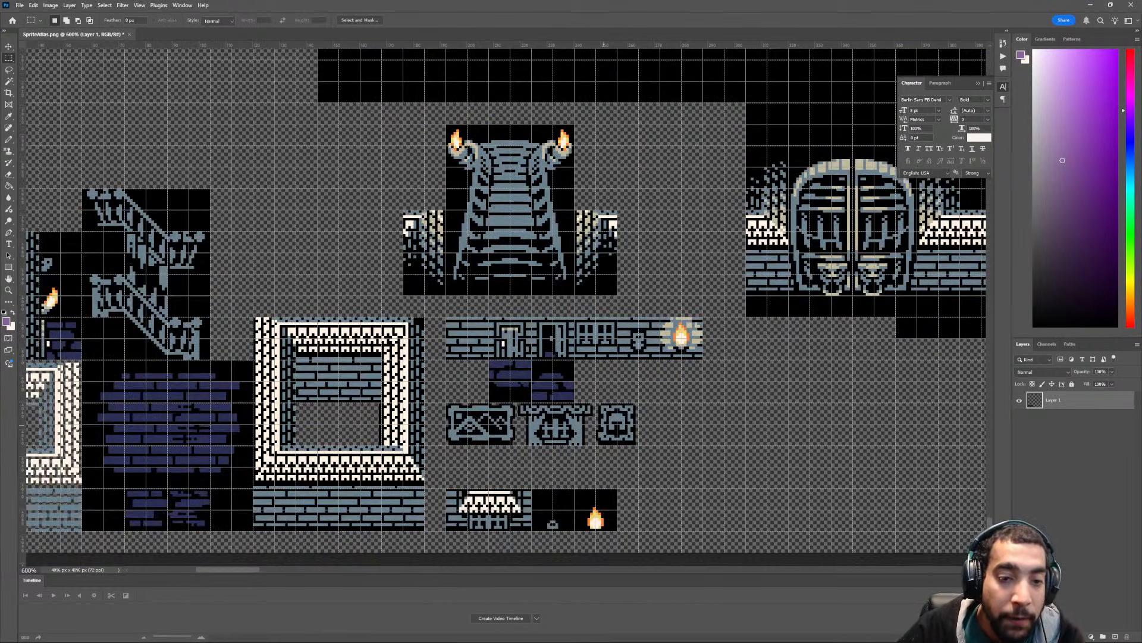
key(ctrl+minus)
scroll(603, 424, left, 4)
scroll(603, 425, up, 3)
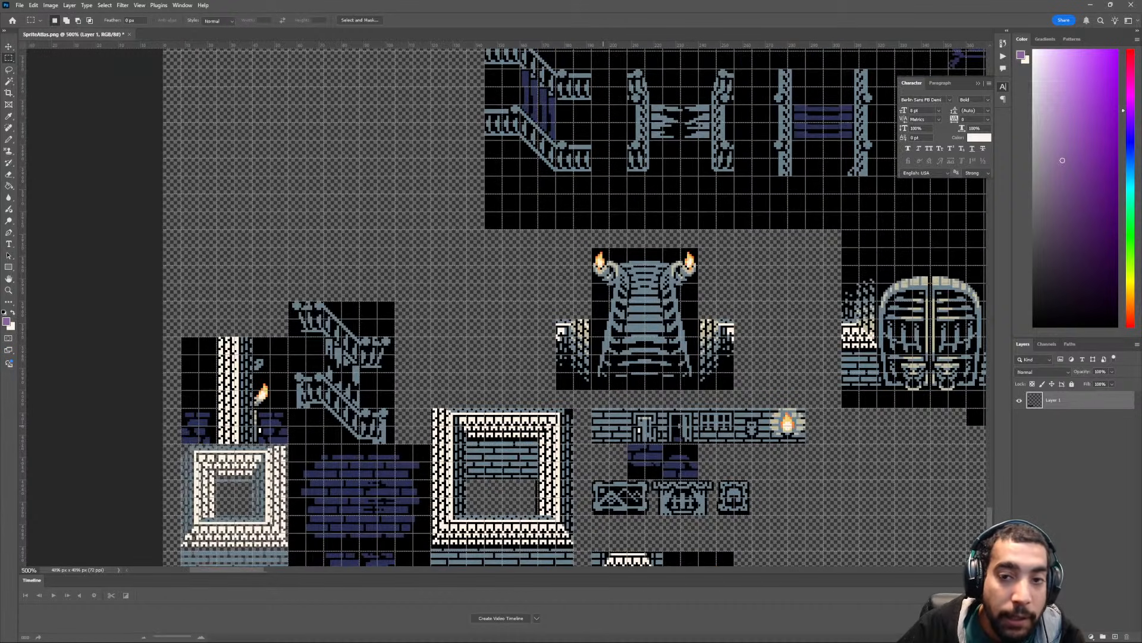
scroll(575, 307, up, 2)
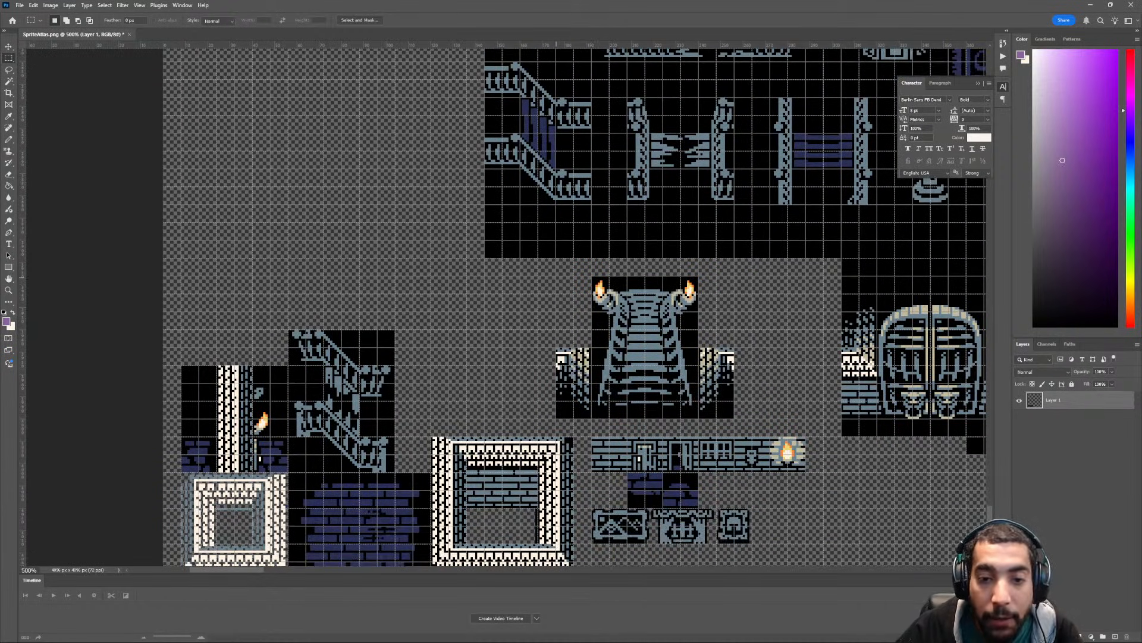
drag(690, 369, 563, 423)
key(v)
key(ctrl+d)
- Examine the regrouped tiles against the remaining railings, gates and furniture in the dungeon tileset
scroll(642, 387, up, 4)
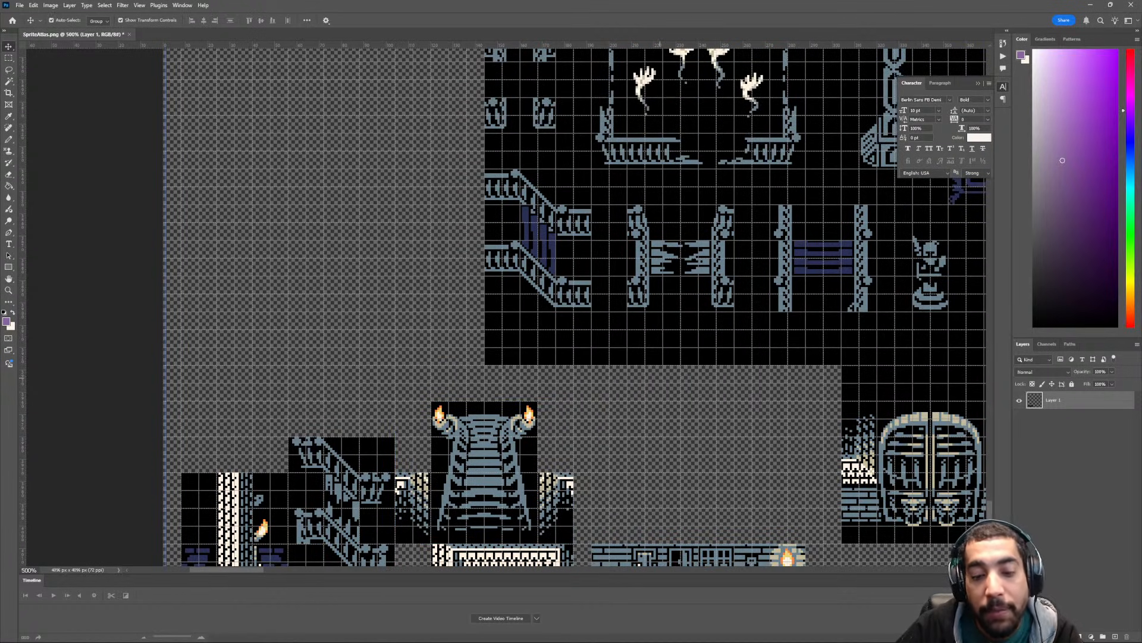
key(ctrl+minus)
key(ctrl+minus)
key(ctrl+minus)
ctrl+scroll(625, 384, down, 4)
scroll(625, 384, up, 5)
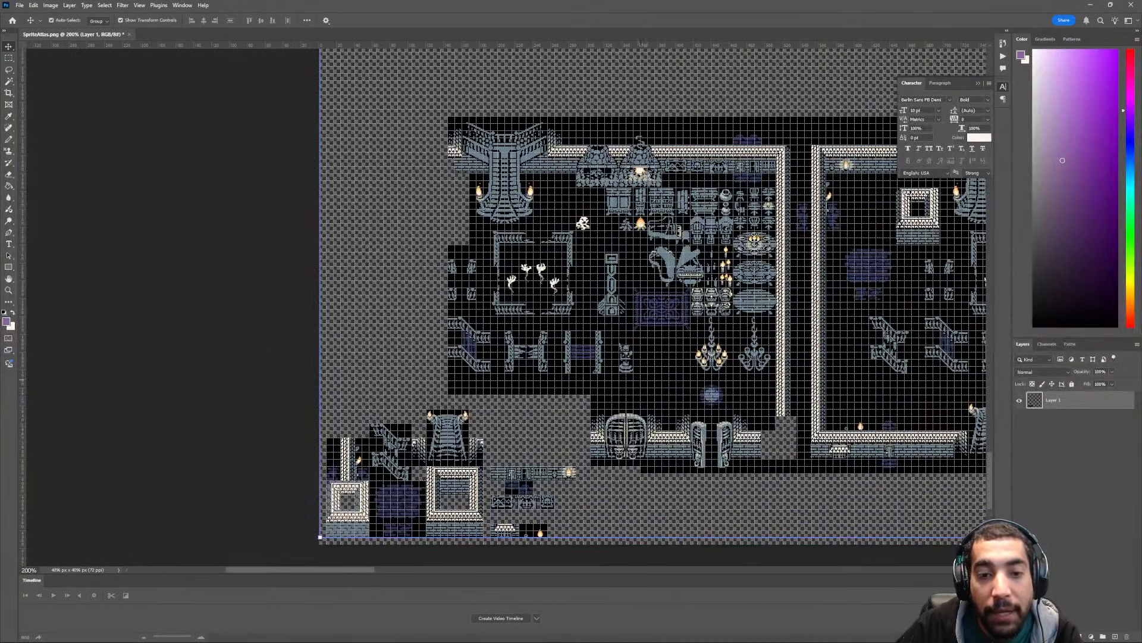
ctrl+scroll(625, 383, up, 4)
ctrl+scroll(625, 384, up, 2)
scroll(621, 382, down, 3)
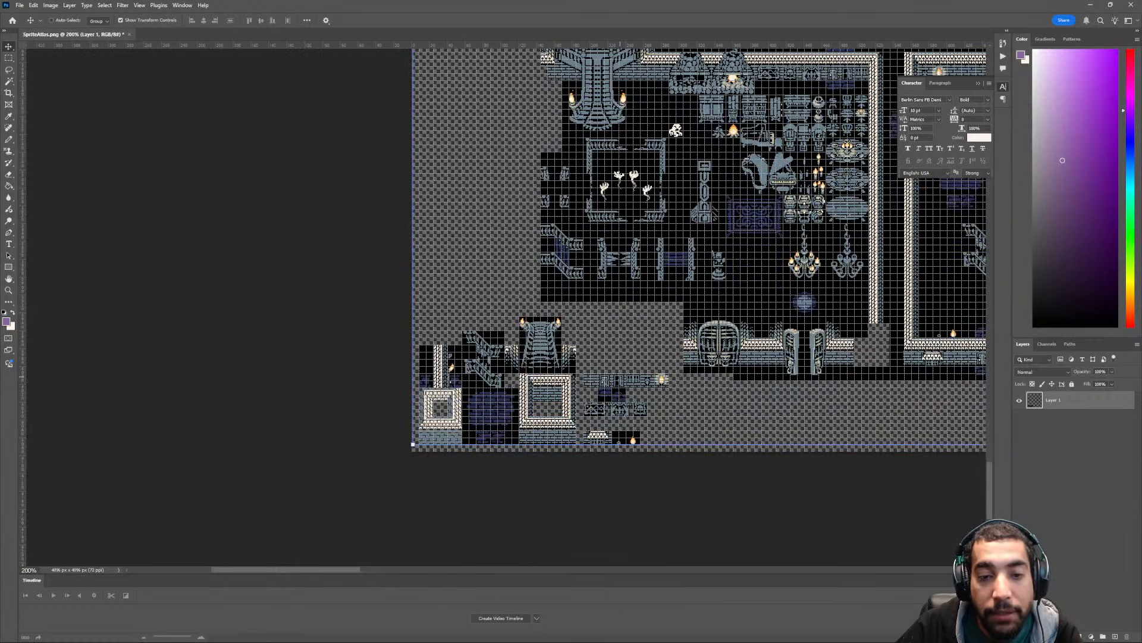
ctrl+scroll(620, 376, down, 2)
scroll(620, 377, up, 2)
key(ctrl+plus)
key(ctrl+plus)
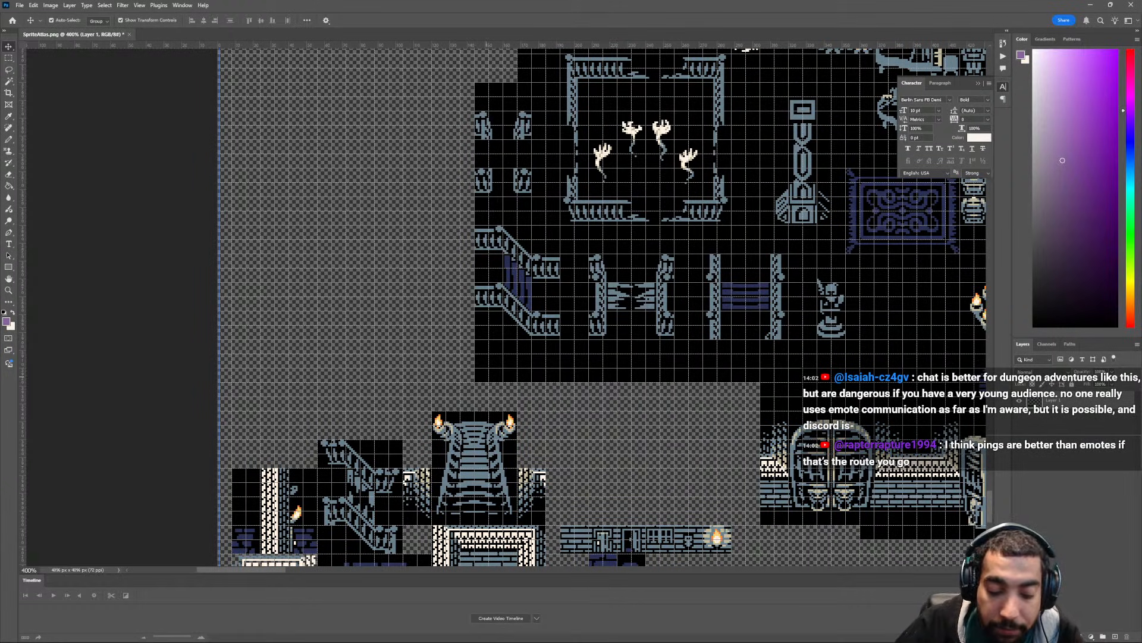
key(m)
drag(476, 340, 574, 381)
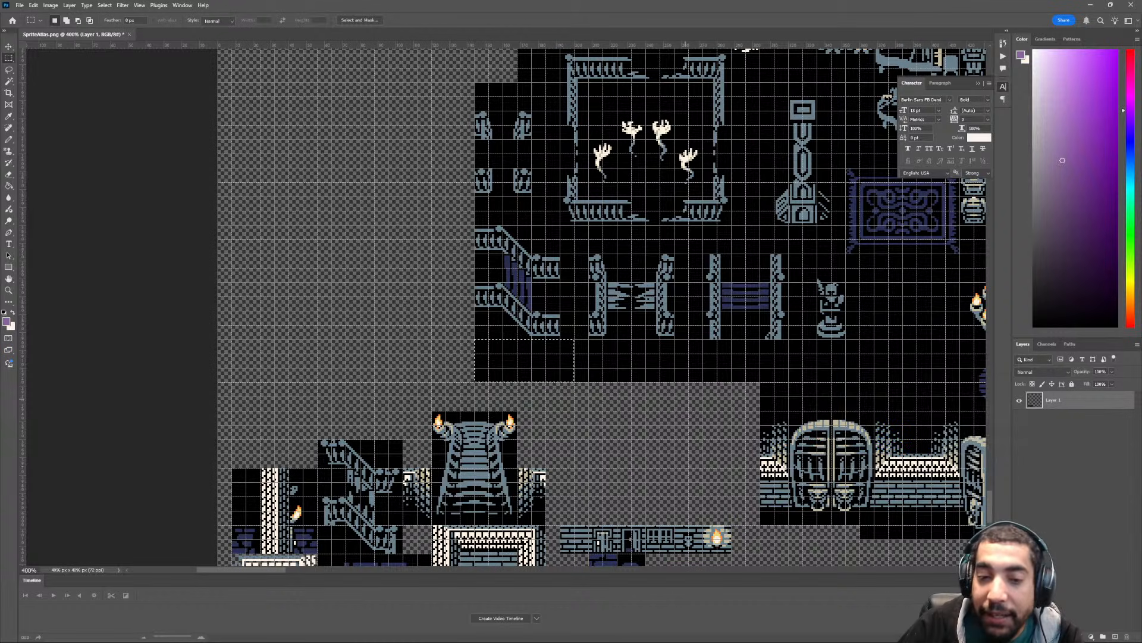
scroll(601, 297, up, 3)
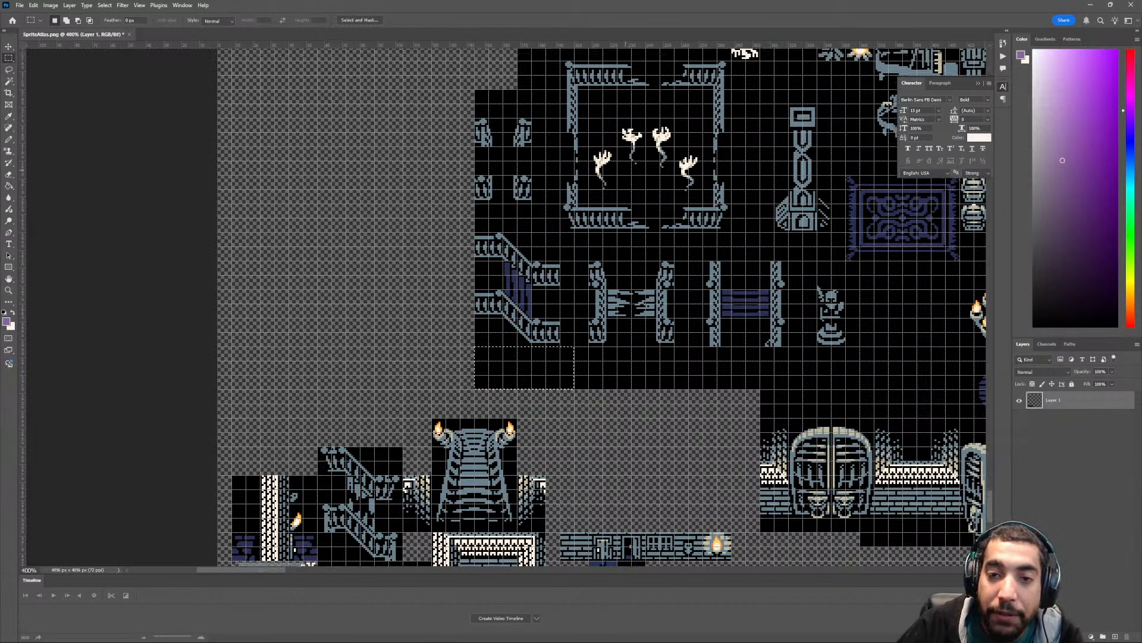
scroll(601, 297, up, 2)
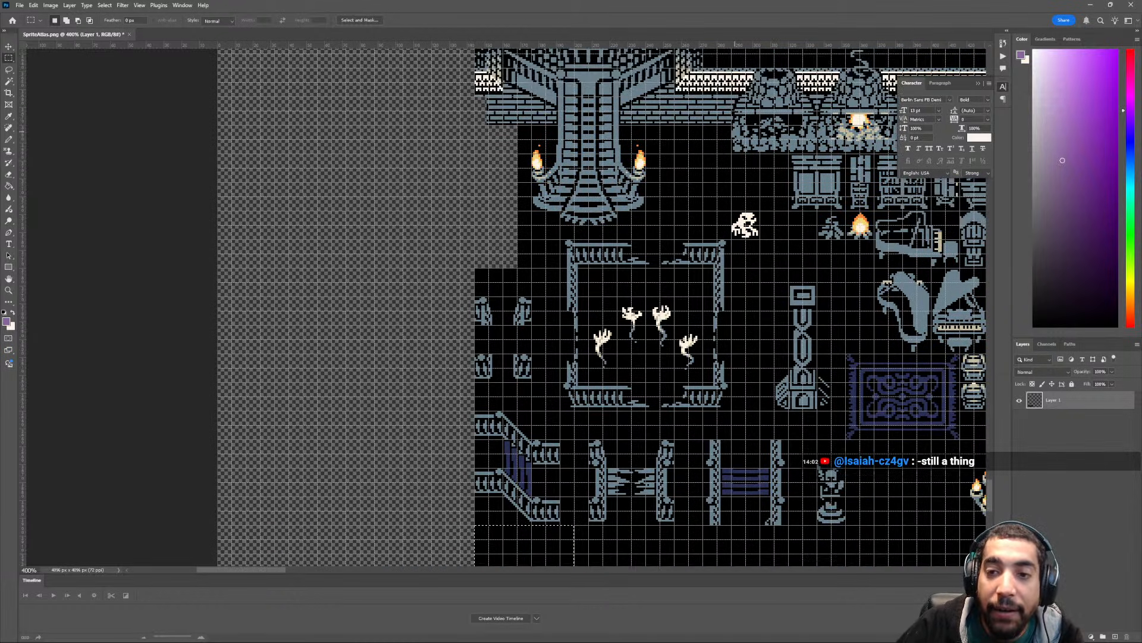
scroll(601, 298, right, 3)
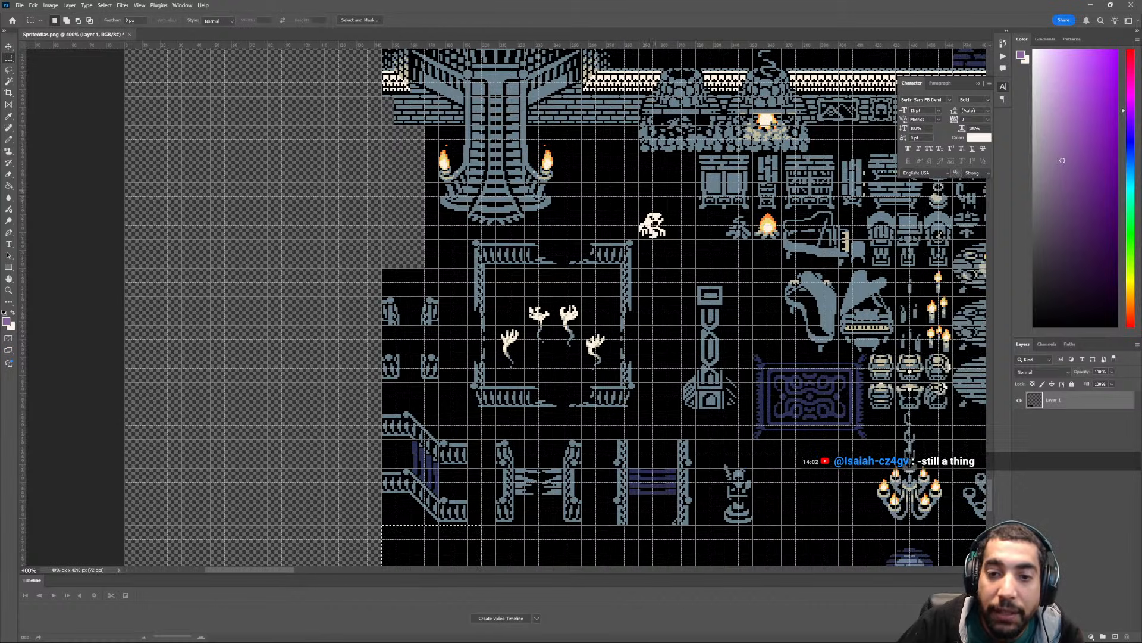
drag(648, 194, 660, 207)
click(671, 140)
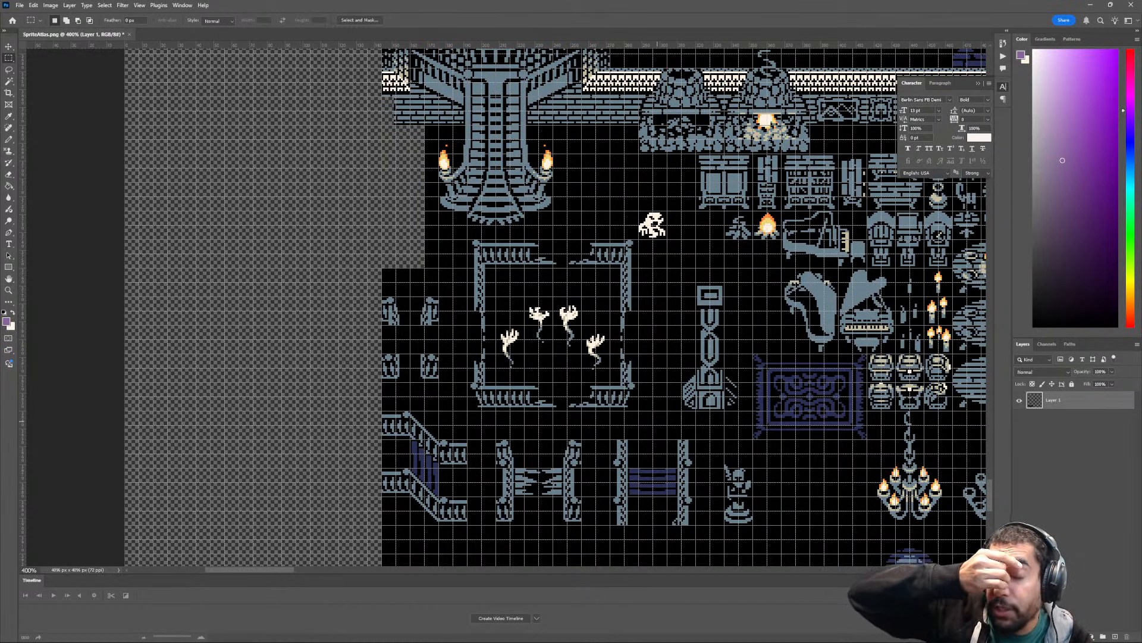
- Delete the empty black area directly below the diagonal stair railings with purple planks and clear the selection
scroll(557, 306, down, 3)
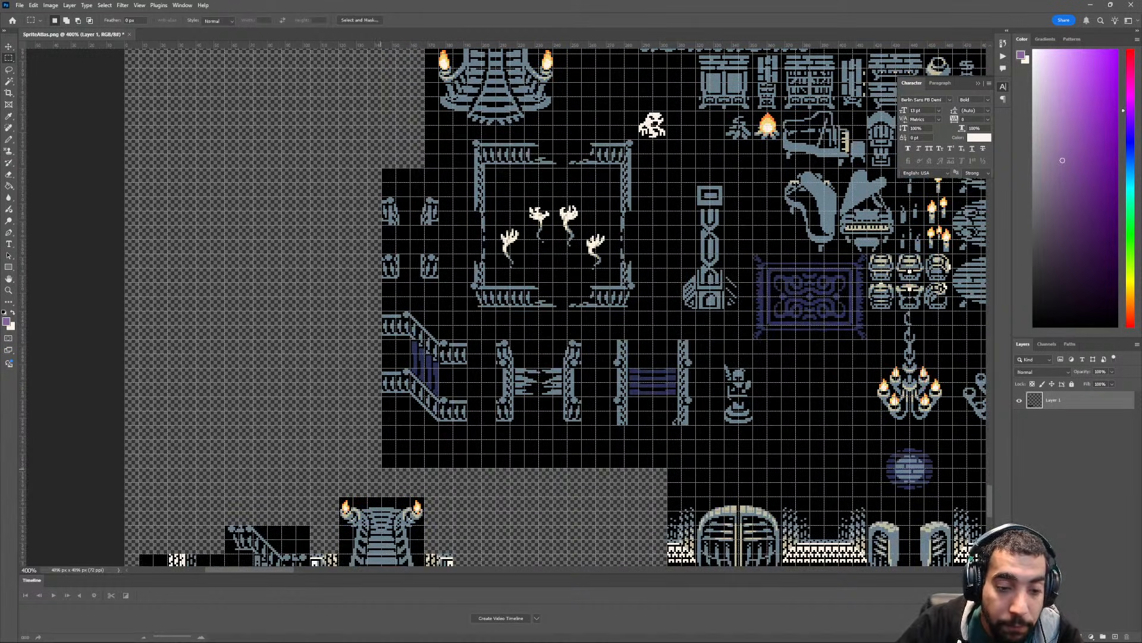
drag(467, 424, 382, 468)
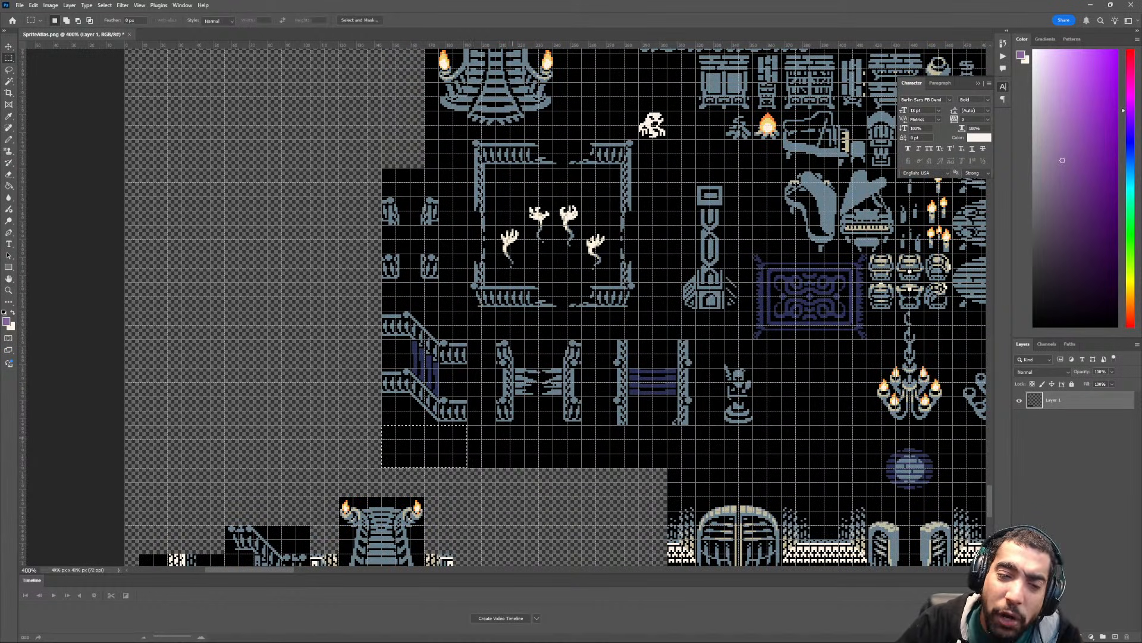
key(Delete)
key(ctrl+d)
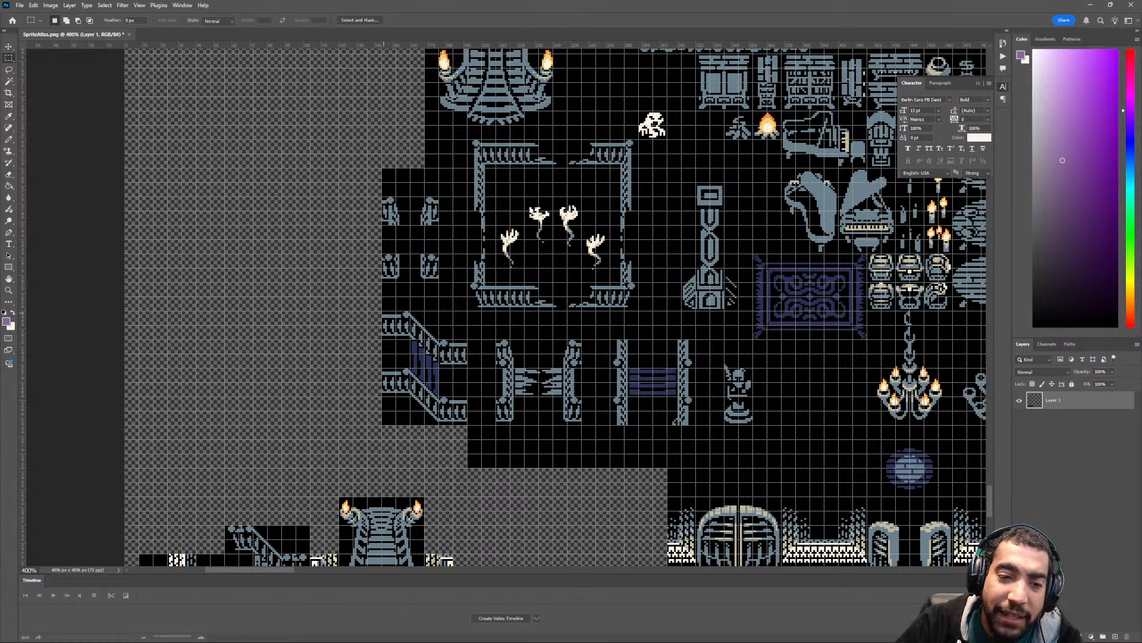
- Move the diagonal stair railings with purple planks directly above the other diagonal railing tile and clear the selection
drag(382, 311, 467, 425)
scroll(476, 417, down, 4)
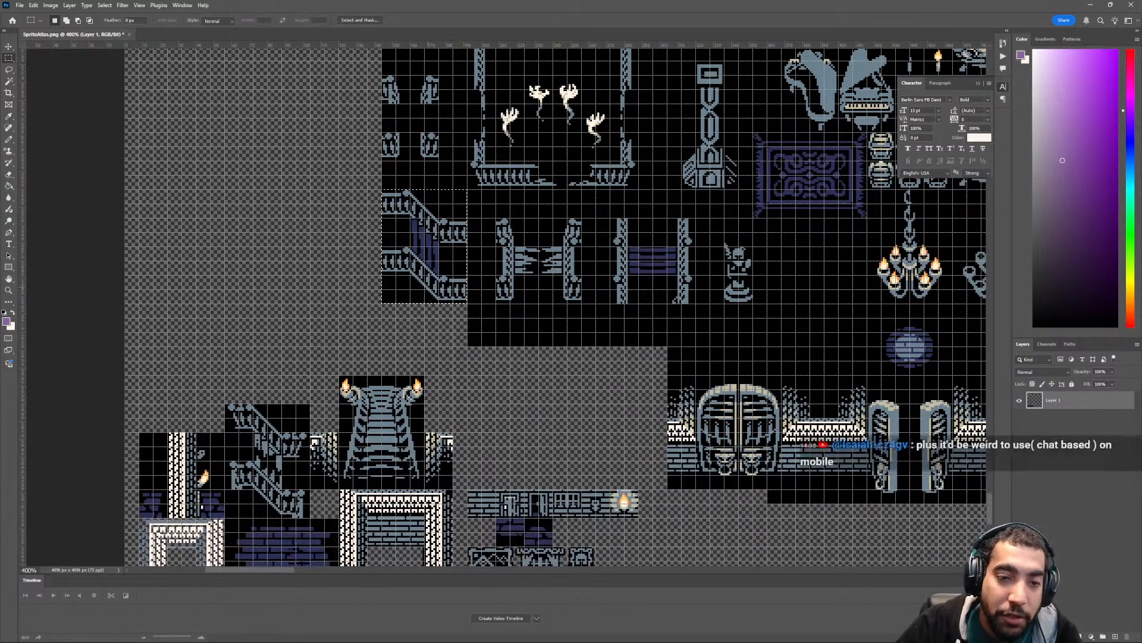
key(v)
drag(448, 286, 291, 385)
scroll(291, 386, up, 3)
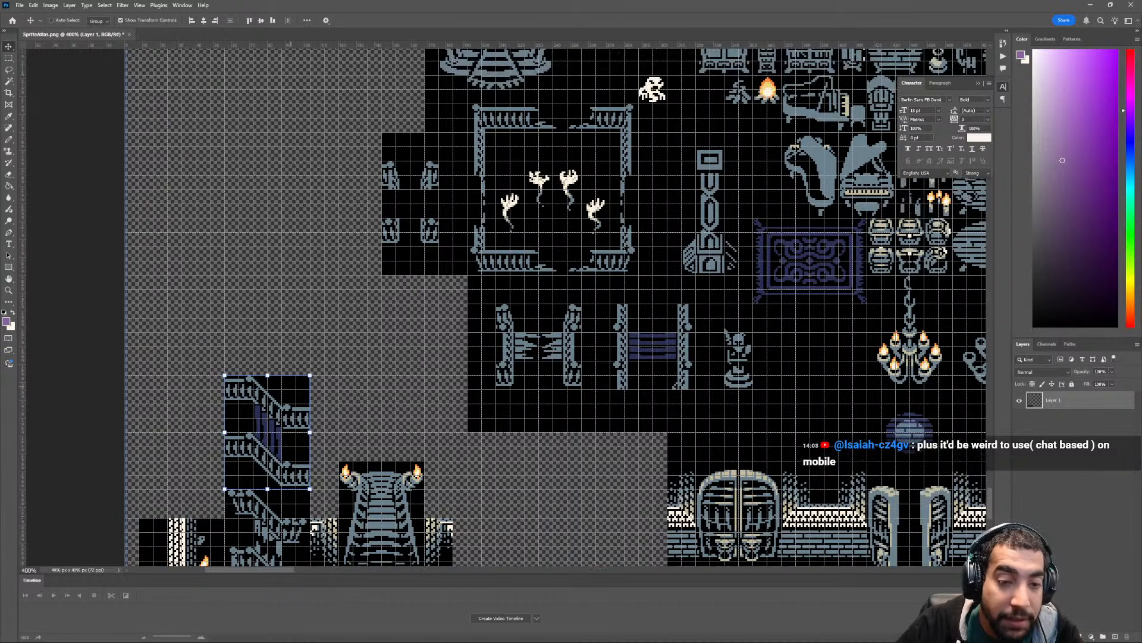
key(ctrl+d)
- Move the block of four short railing posts directly above the purple-planked stair railings and clear the selection
scroll(556, 307, up, 3)
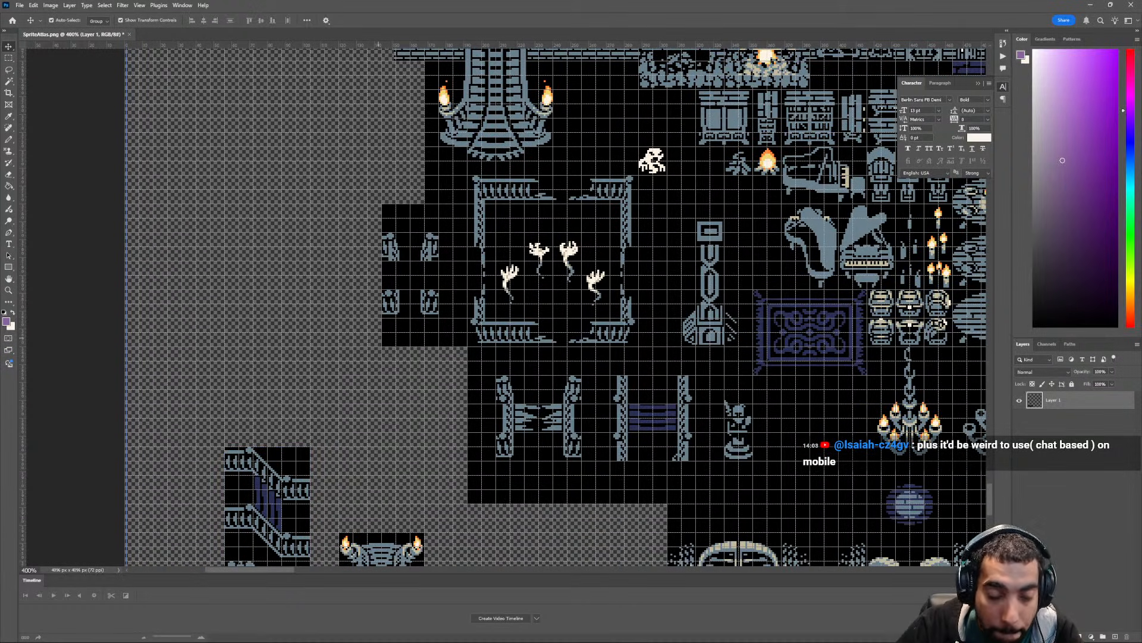
key(m)
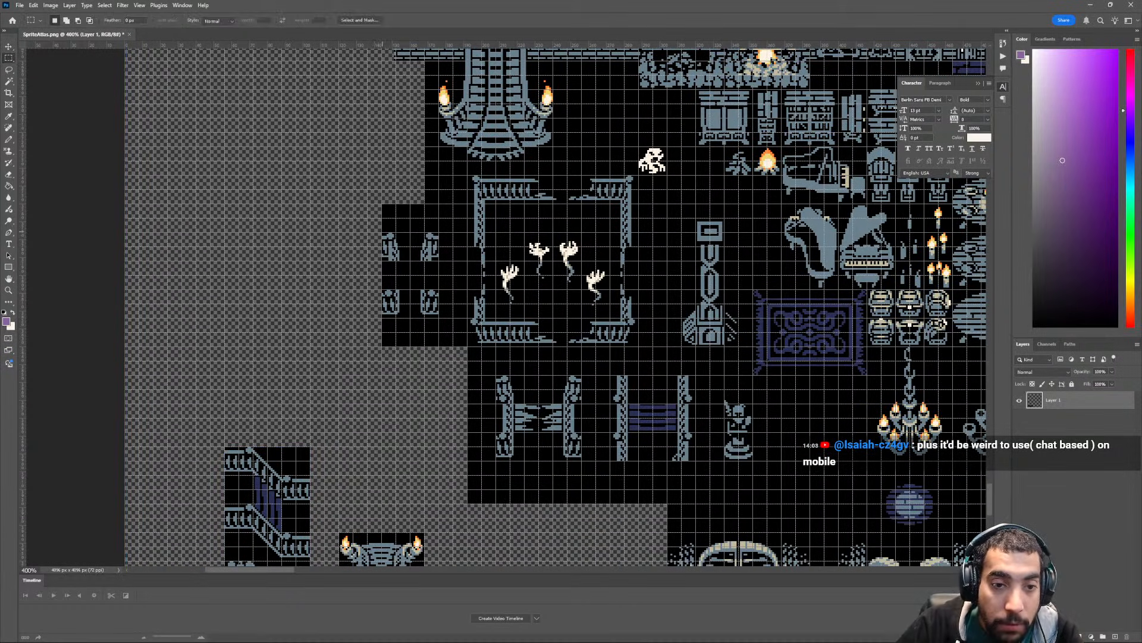
mouse_move(383, 233)
mouse_down()
mouse_move(437, 319)
mouse_move(264, 439)
mouse_move(286, 423)
mouse_up()
key(v)
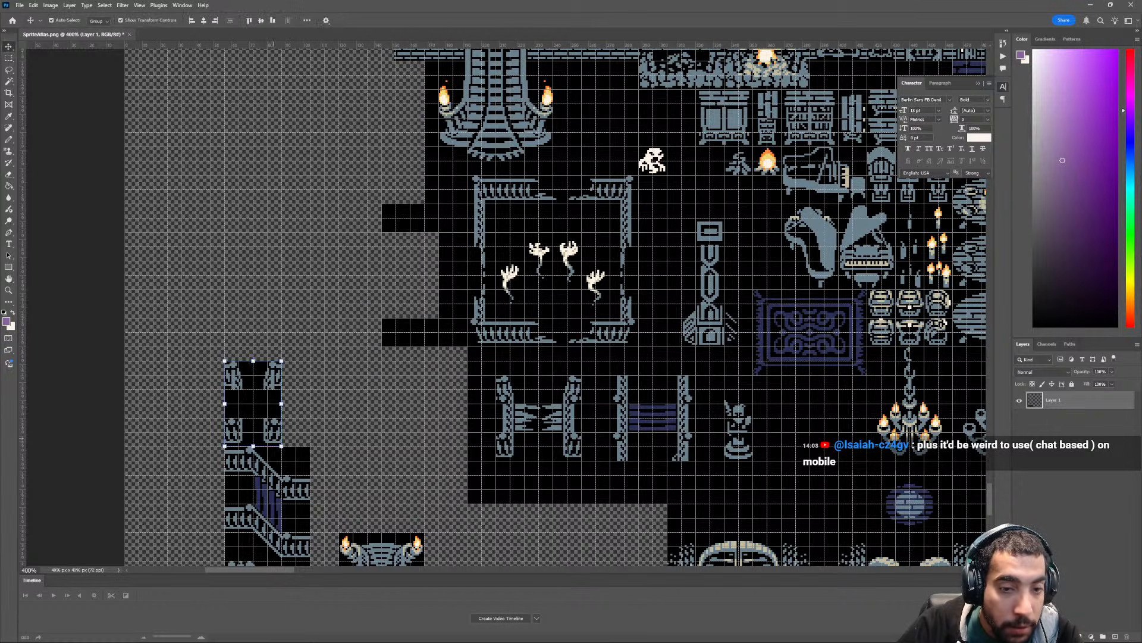
key(ctrl+d)
- Delete the brick sections below the left wall corner and left railing of the large double-railed staircase
scroll(286, 422, up, 3)
scroll(505, 307, up, 4)
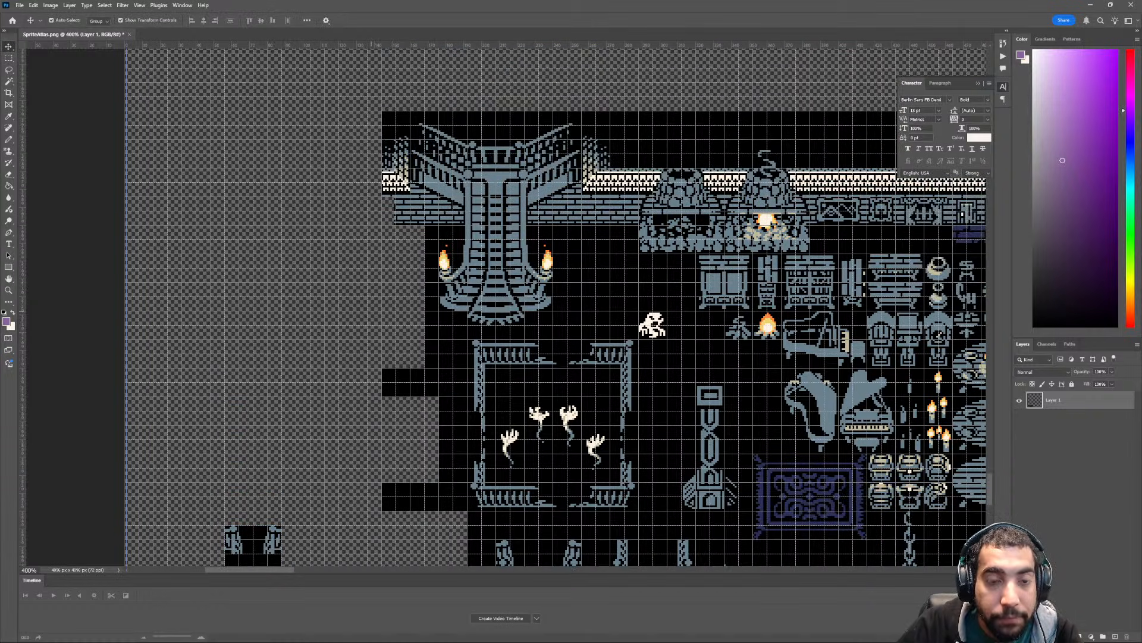
scroll(557, 310, up, 2)
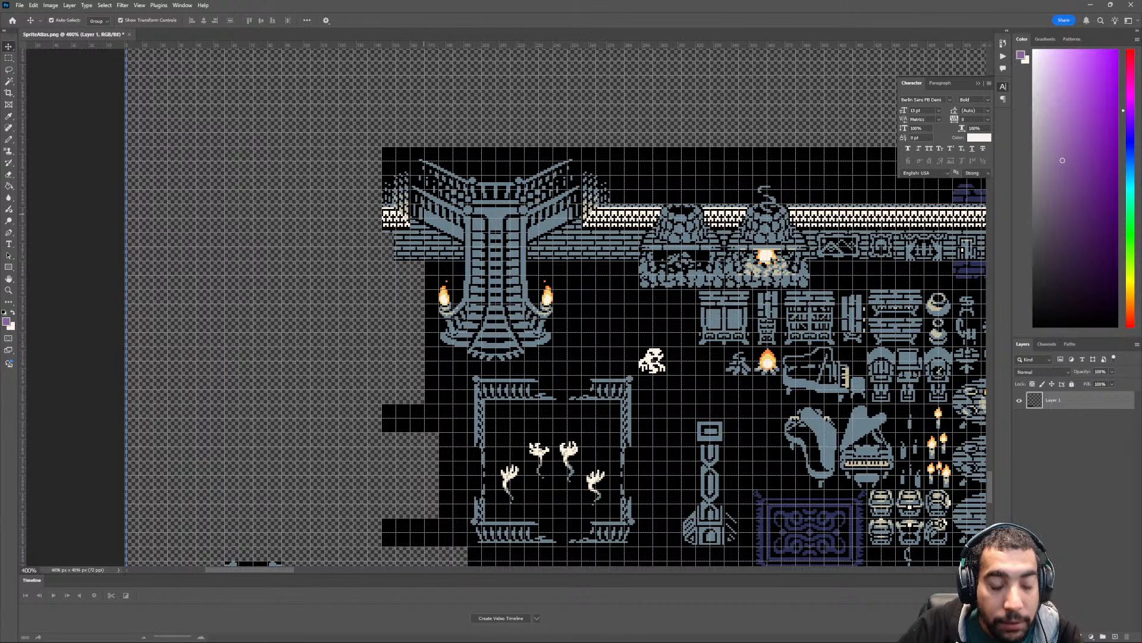
key(m)
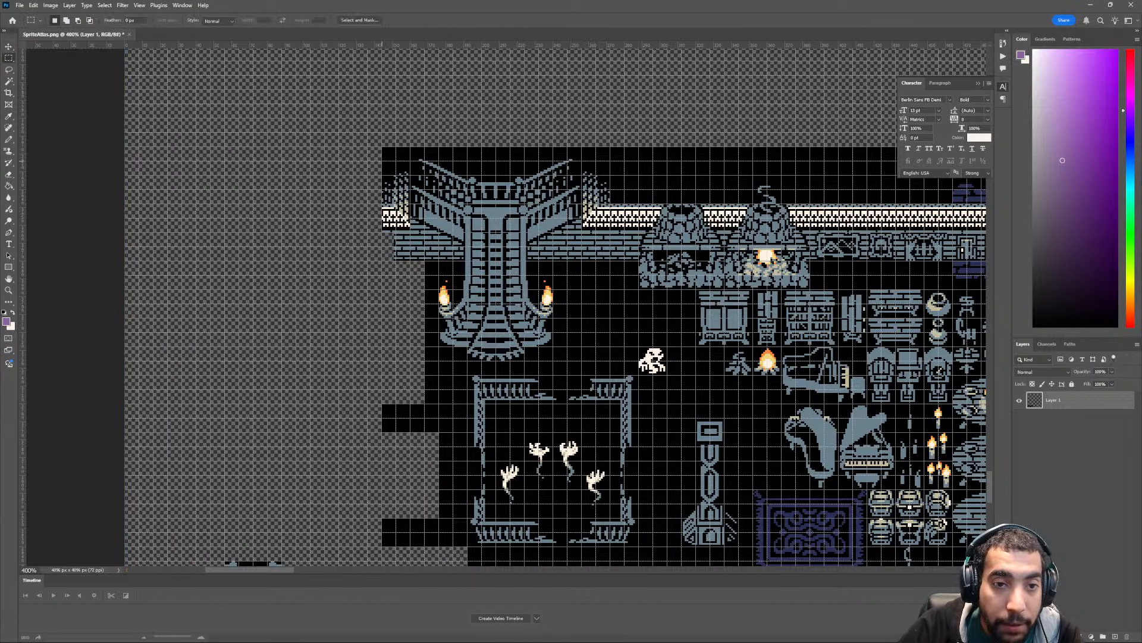
drag(383, 160, 409, 232)
key(ctrl+x)
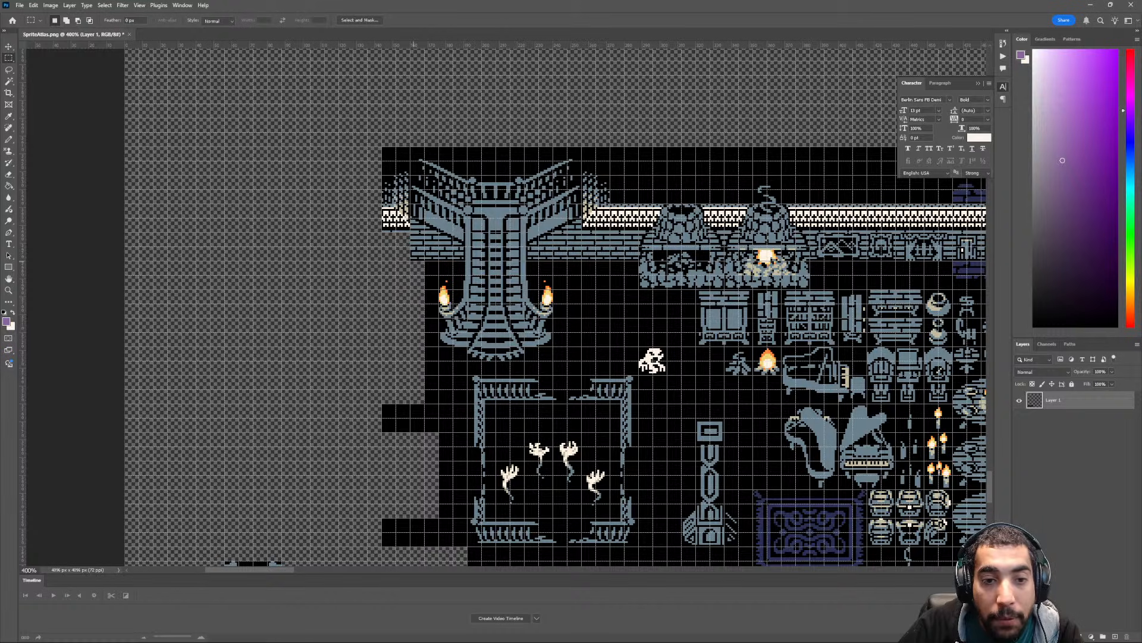
alt+scroll(508, 286, up, 4)
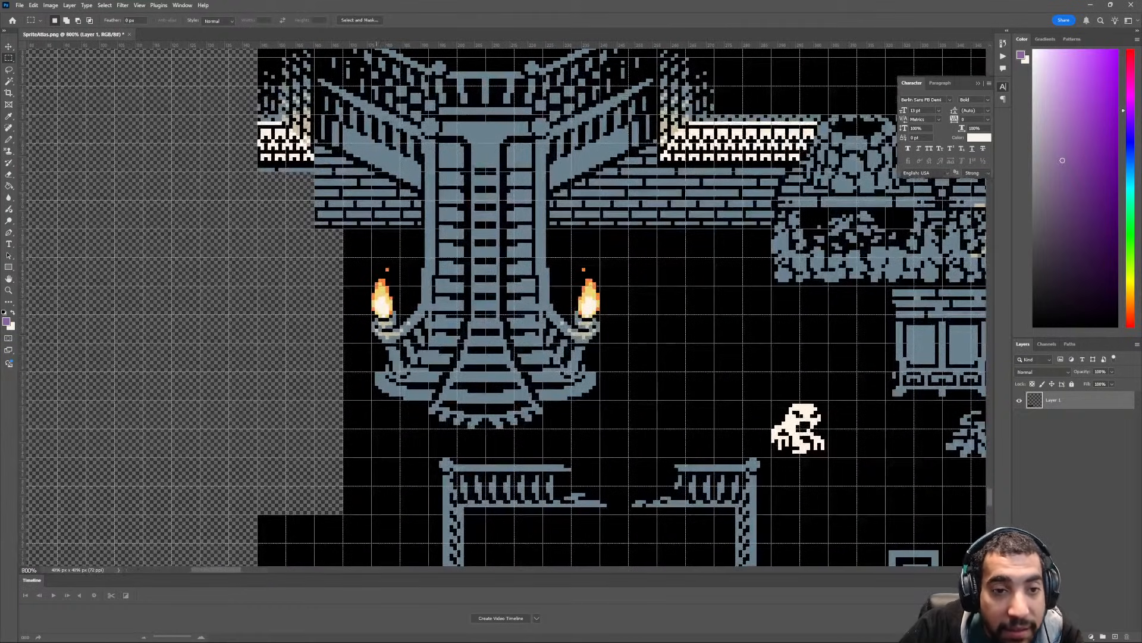
drag(371, 172, 315, 228)
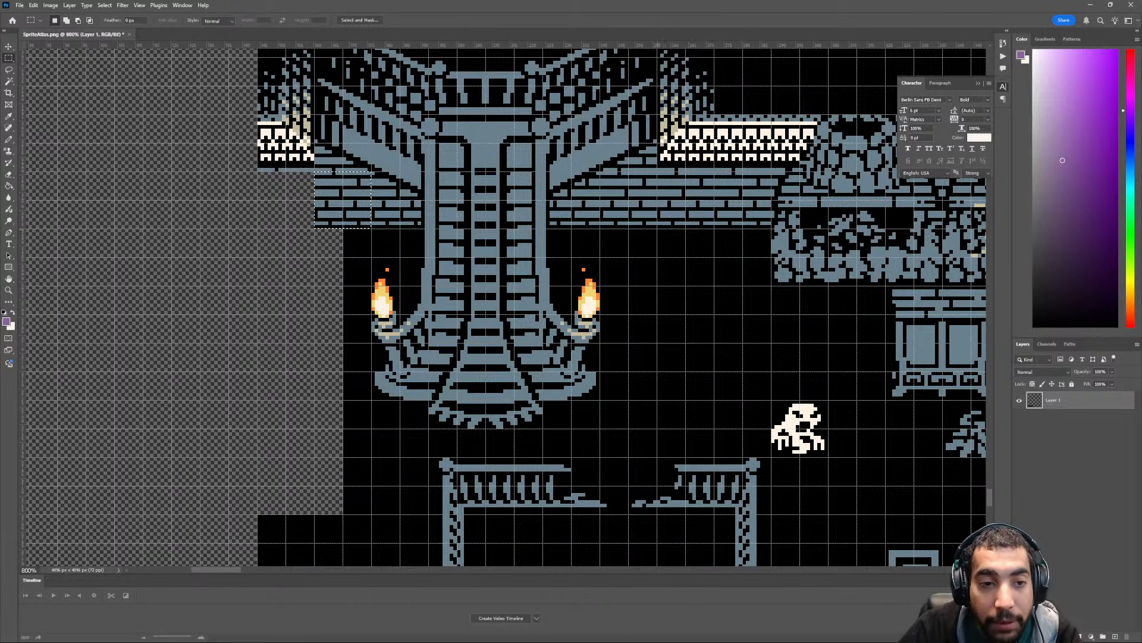
key(Delete)
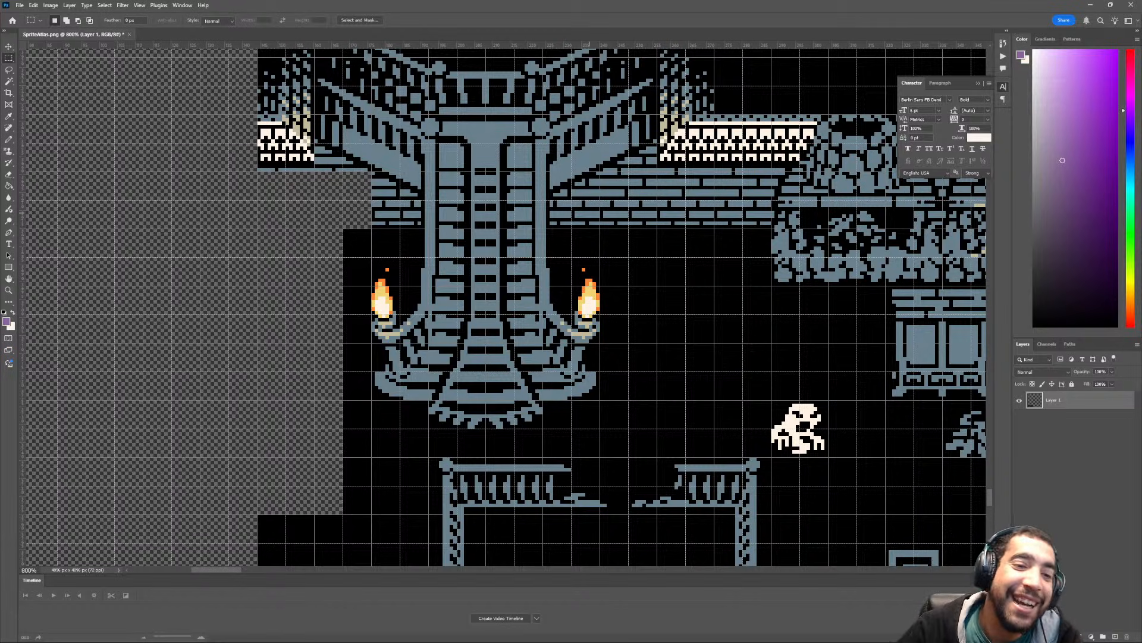
- Delete the narrow black strips on both sides of the large staircase's torch-lit lower part
key(ctrl+minus)
key(ctrl+minus)
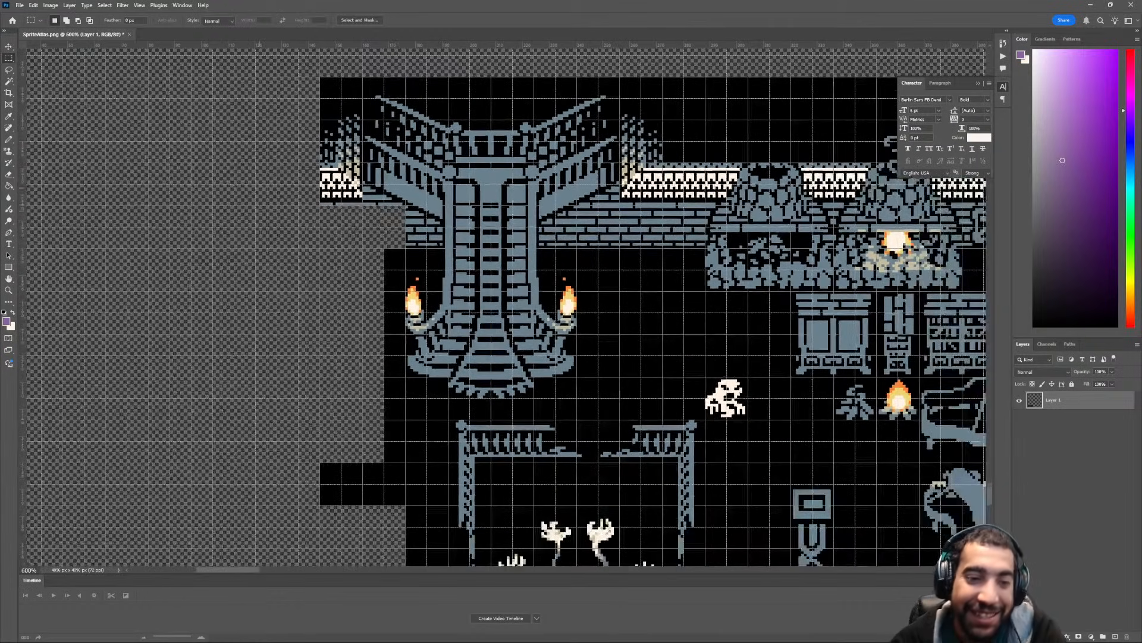
drag(383, 248, 405, 398)
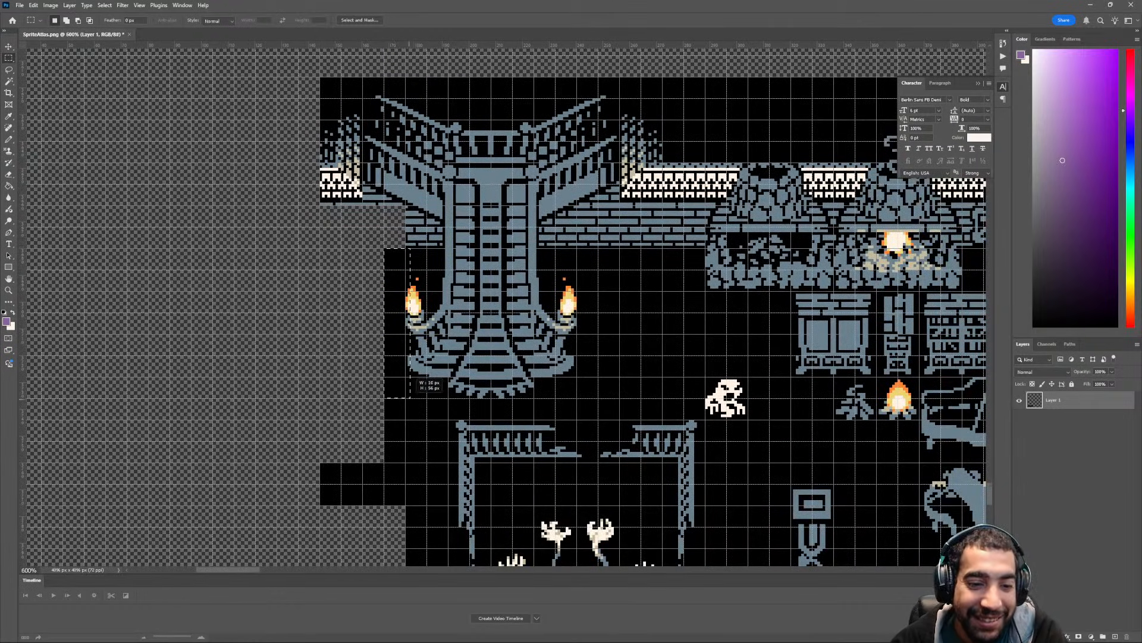
key(Delete)
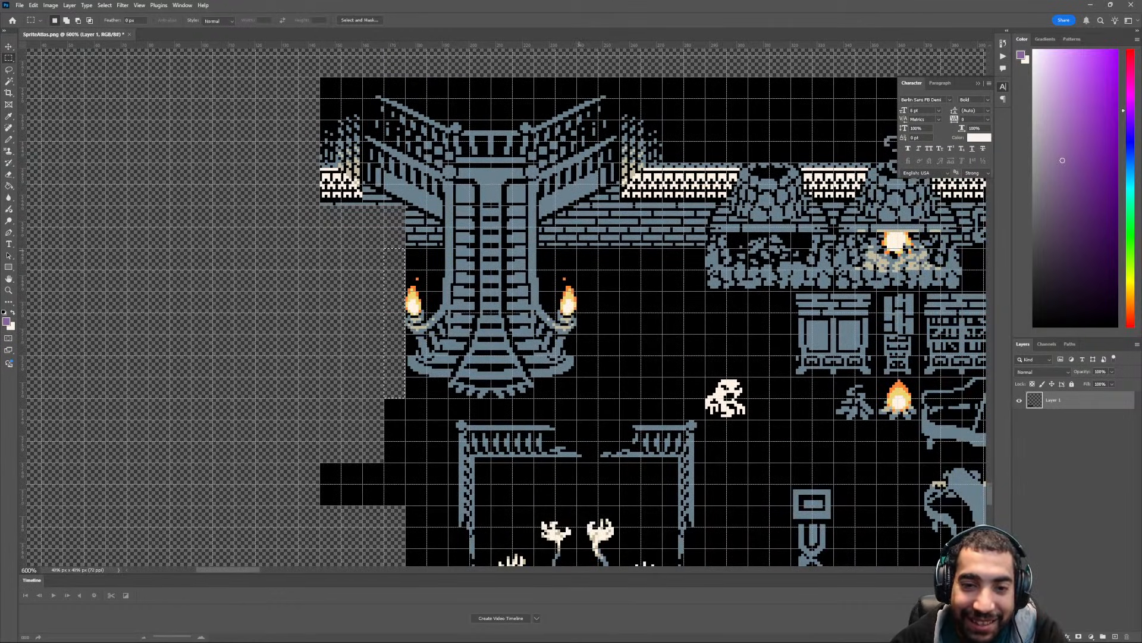
drag(577, 248, 598, 397)
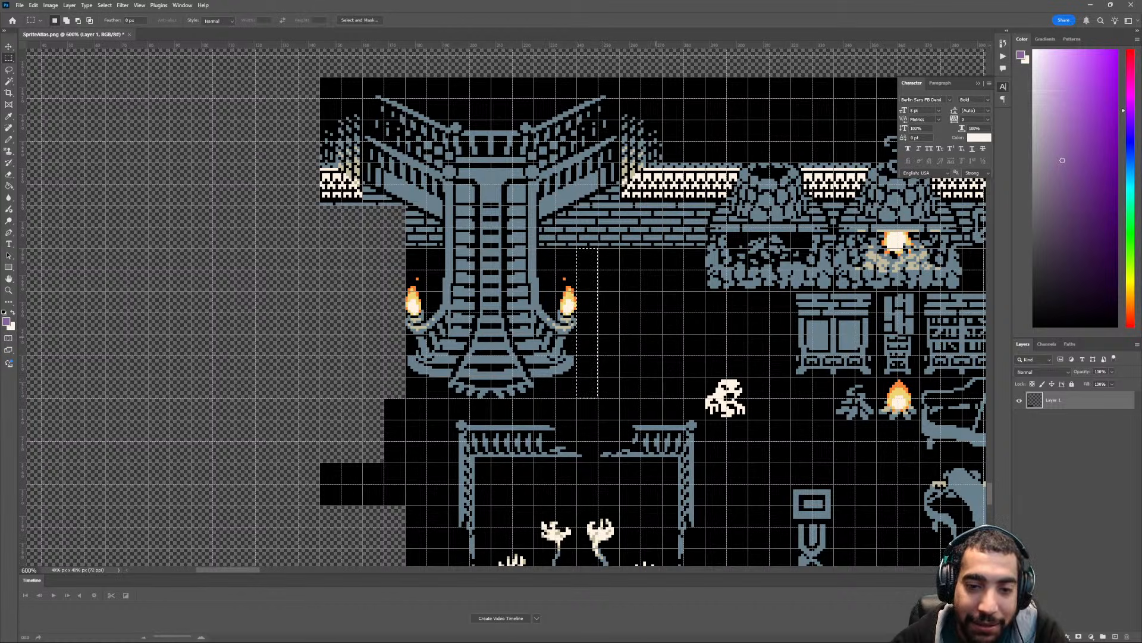
key(Delete)
- Delete the brick sections below the large staircase's right railing and right wall corner
scroll(509, 322, up, 2)
scroll(508, 322, up, 3)
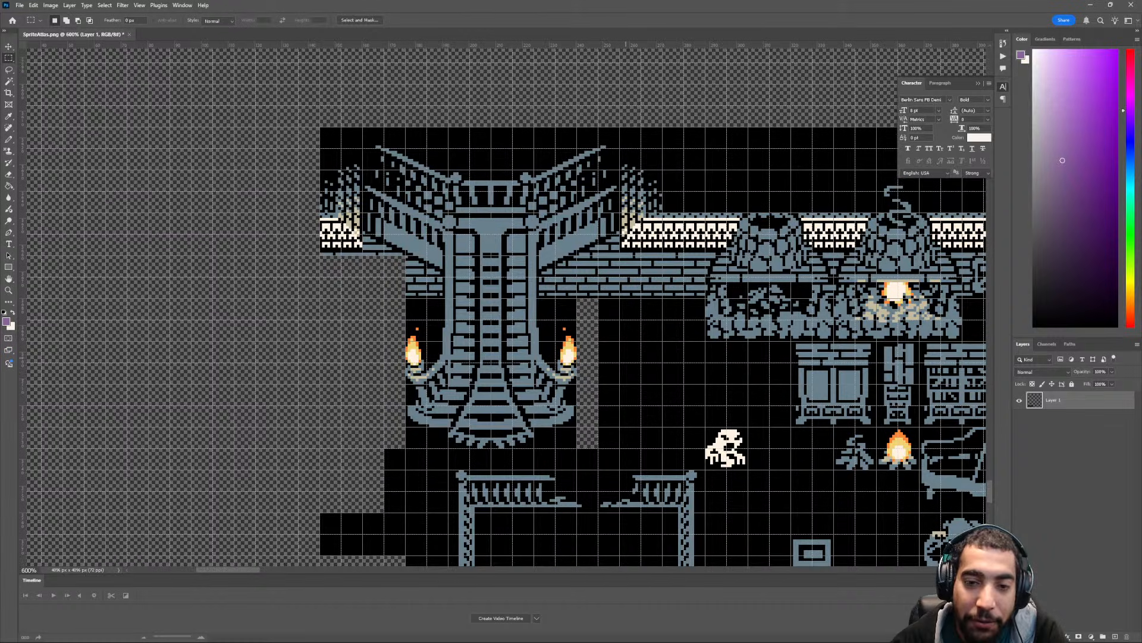
drag(578, 276, 620, 320)
key(Delete)
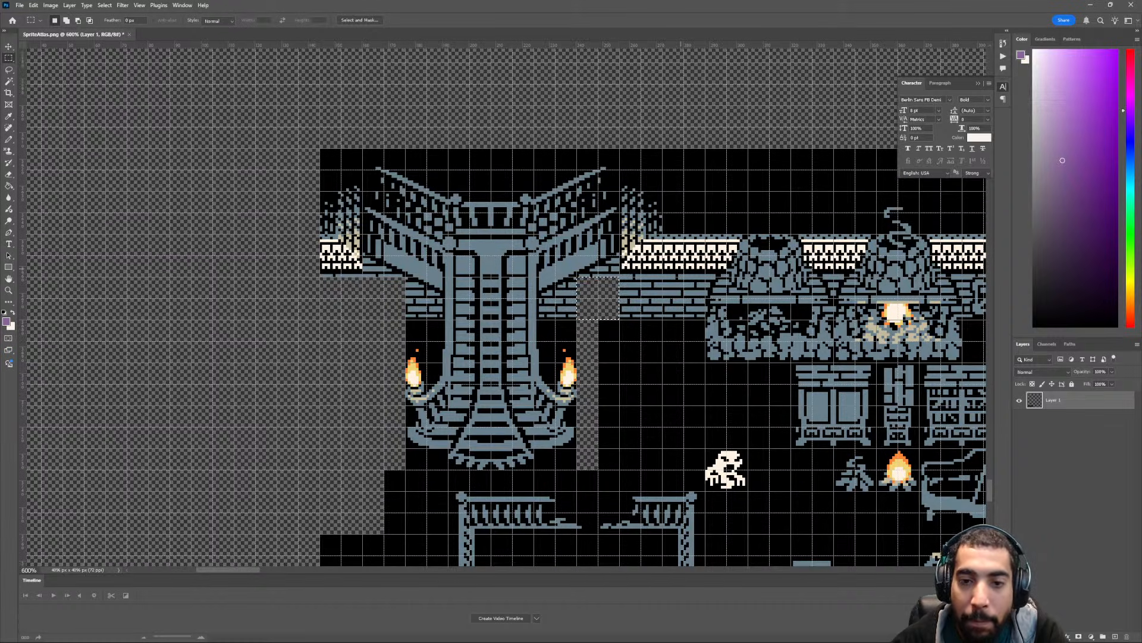
drag(620, 320, 662, 277)
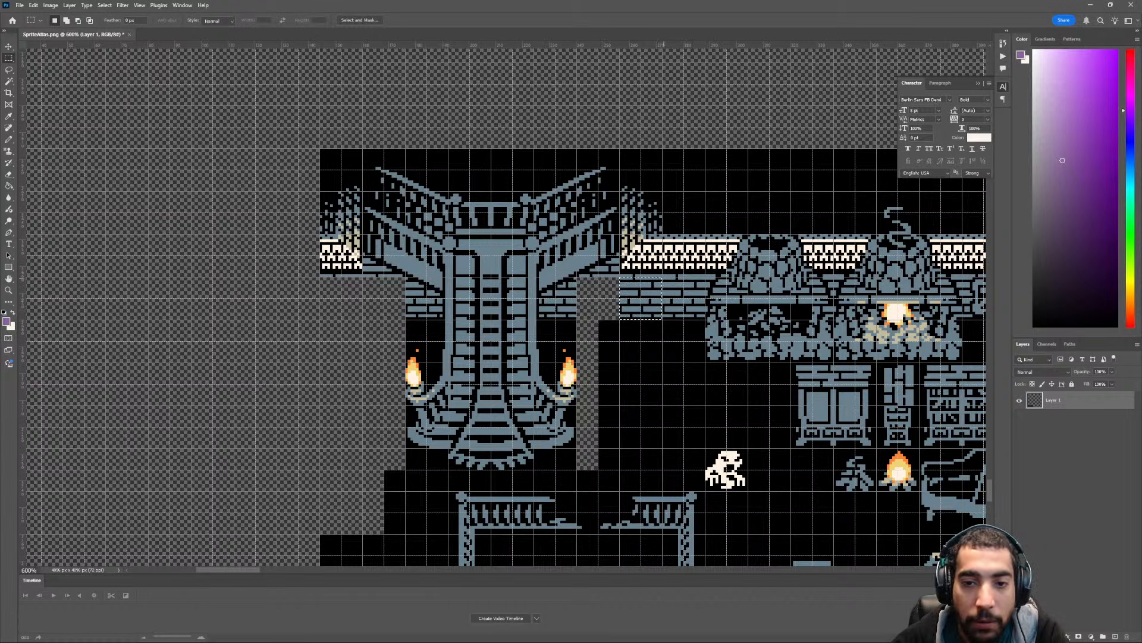
key(Delete)
- Delete the wall section and the black area above it between the large staircase's right wall corner and the fireplaces
drag(662, 148, 705, 319)
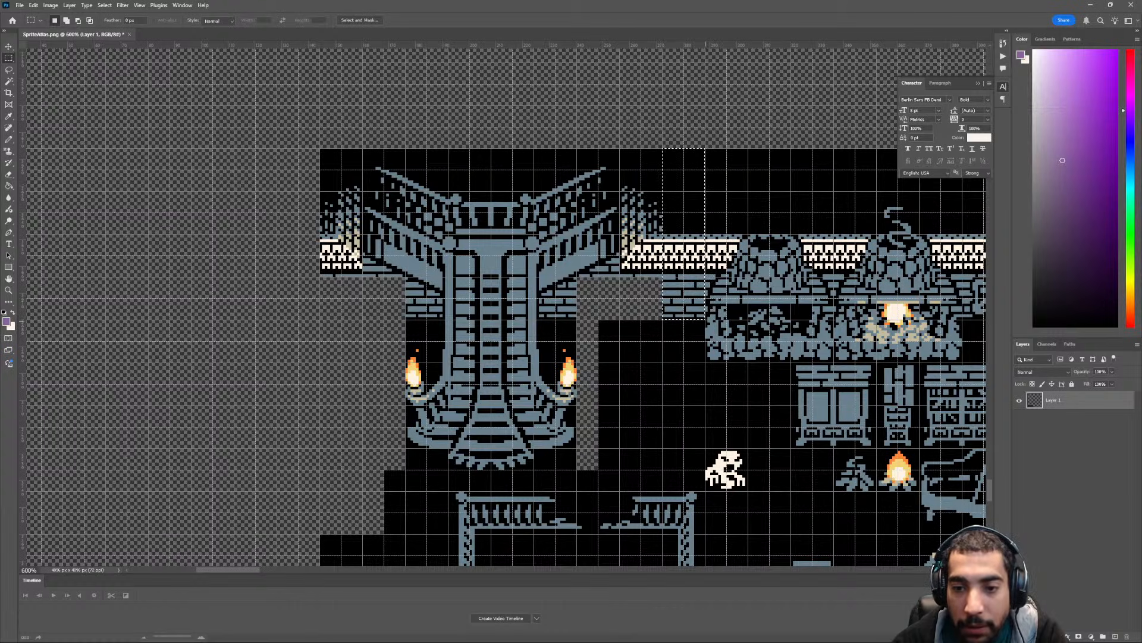
key(Delete)
scroll(705, 319, down, 1)
scroll(508, 321, down, 2)
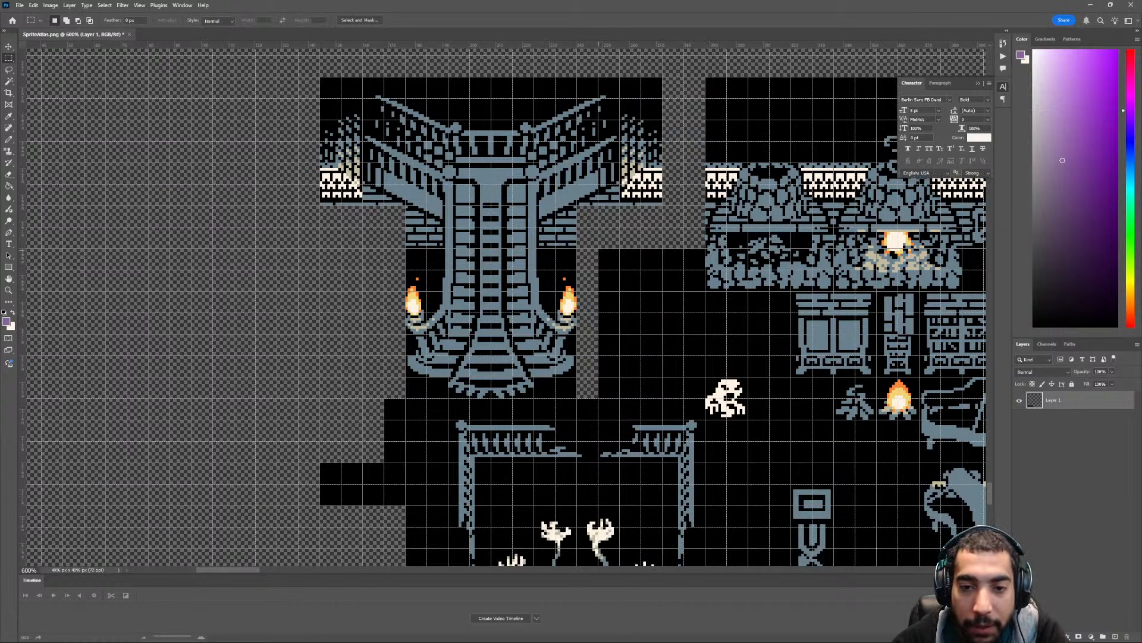
- Delete the empty black block between the large staircase and the furniture tiles, and the black strip directly below the staircase
drag(598, 248, 705, 398)
key(Delete)
scroll(705, 355, down, 2)
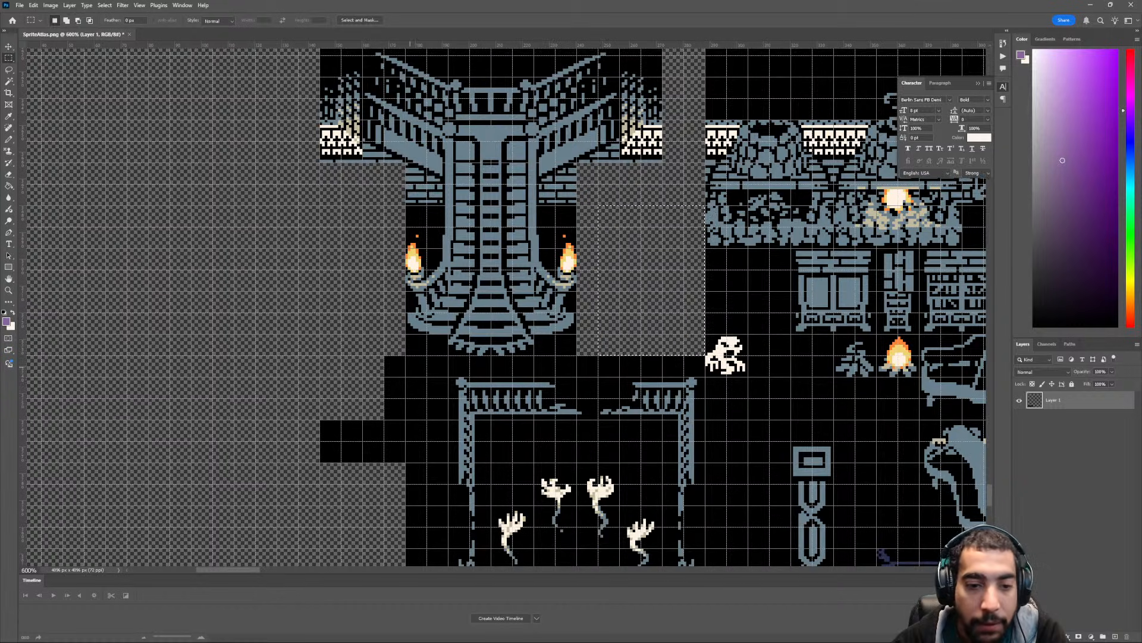
drag(384, 356, 577, 375)
key(Delete)
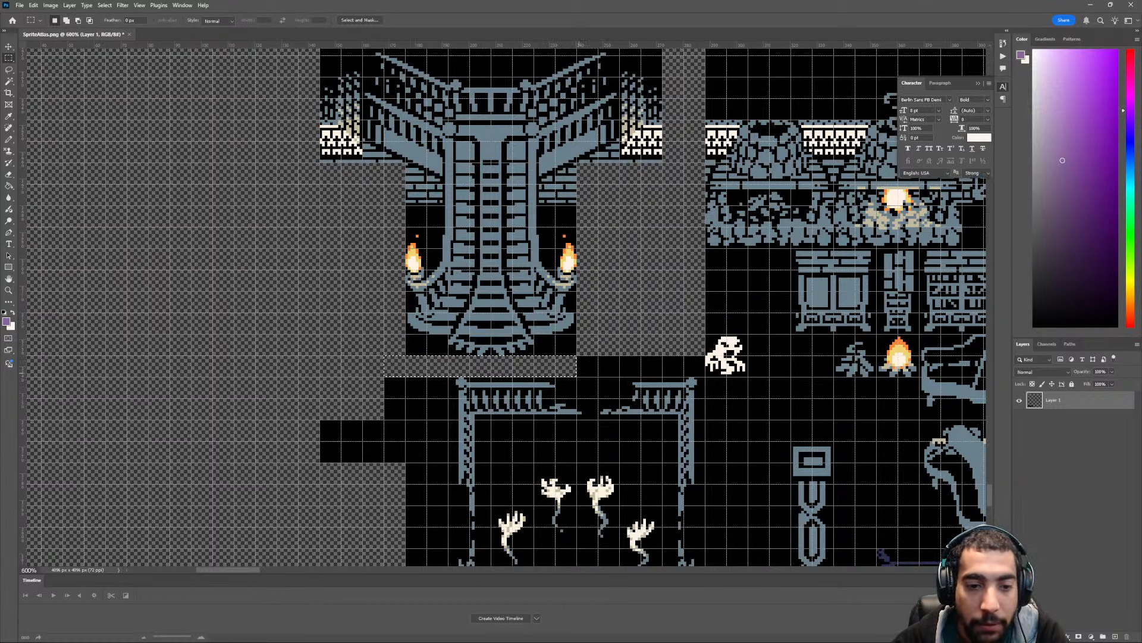
alt+scroll(507, 306, down, 3)
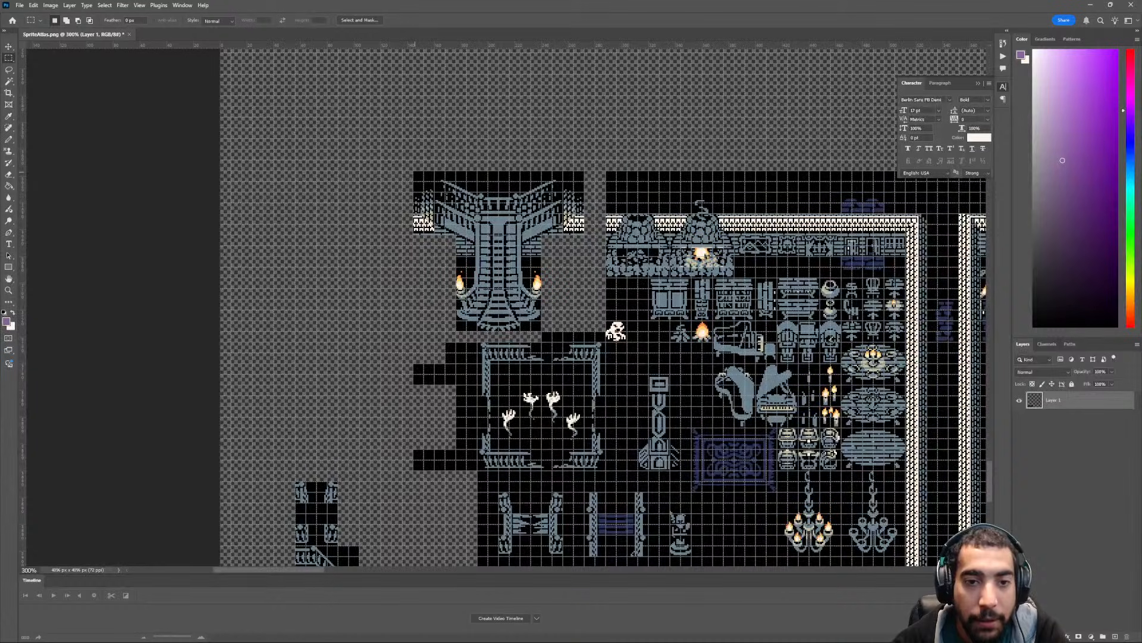
- Move the large double-railed staircase directly above the block of four short railing posts and clear the selection
drag(402, 153, 591, 331)
key(v)
drag(548, 229, 374, 359)
scroll(374, 359, down, 1)
scroll(363, 398, down, 1)
key(ctrl+d)
scroll(363, 393, down, 2)
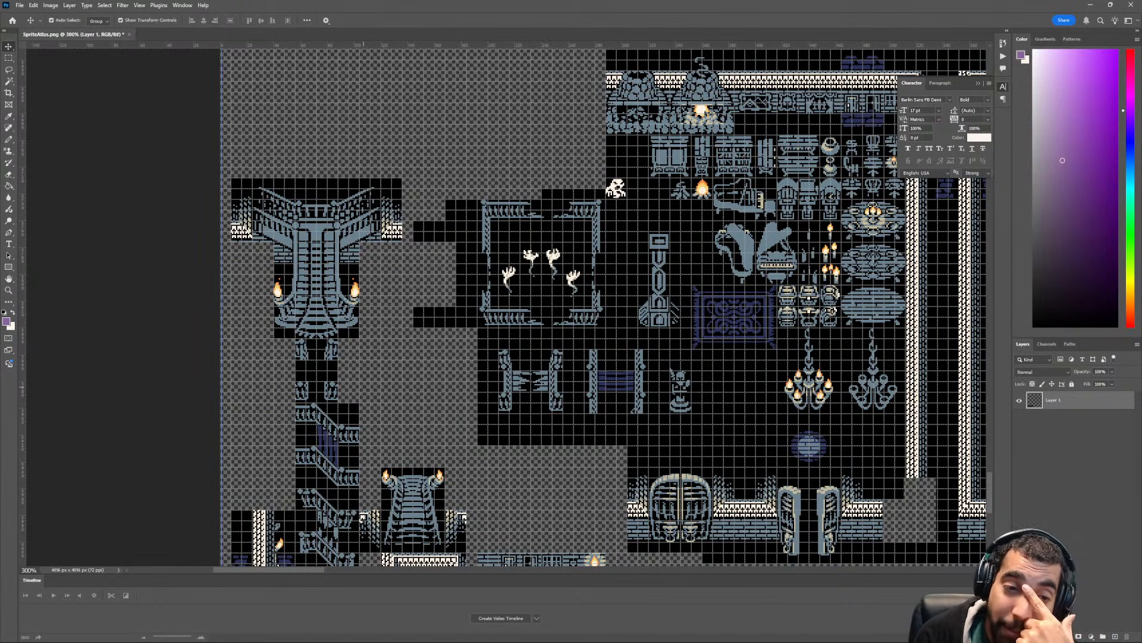
- Remove the leftover black areas to the left of and above the square railing frame containing the ghostly hands
click(9, 58)
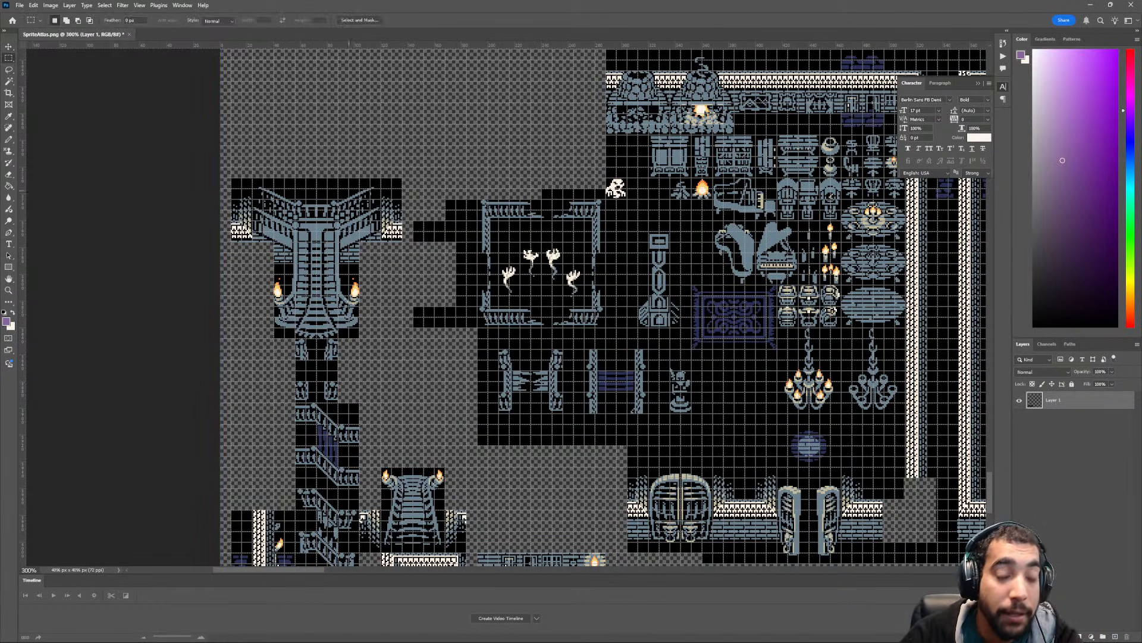
scroll(488, 335, right, 4)
scroll(485, 327, left, 3)
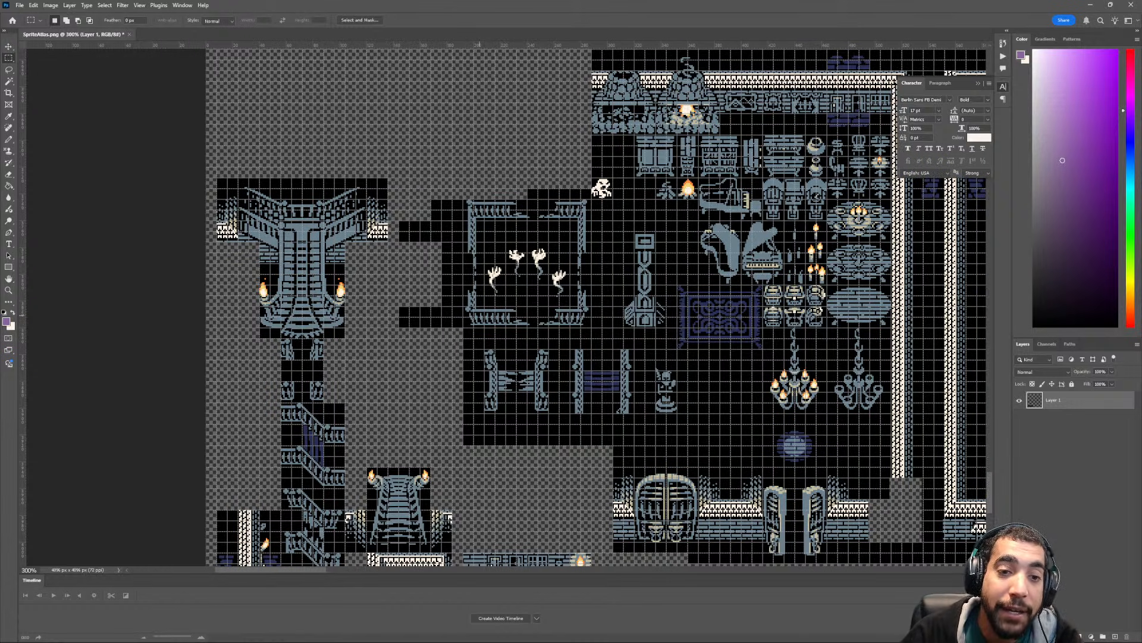
scroll(479, 315, up, 3)
alt+scroll(506, 303, up, 1)
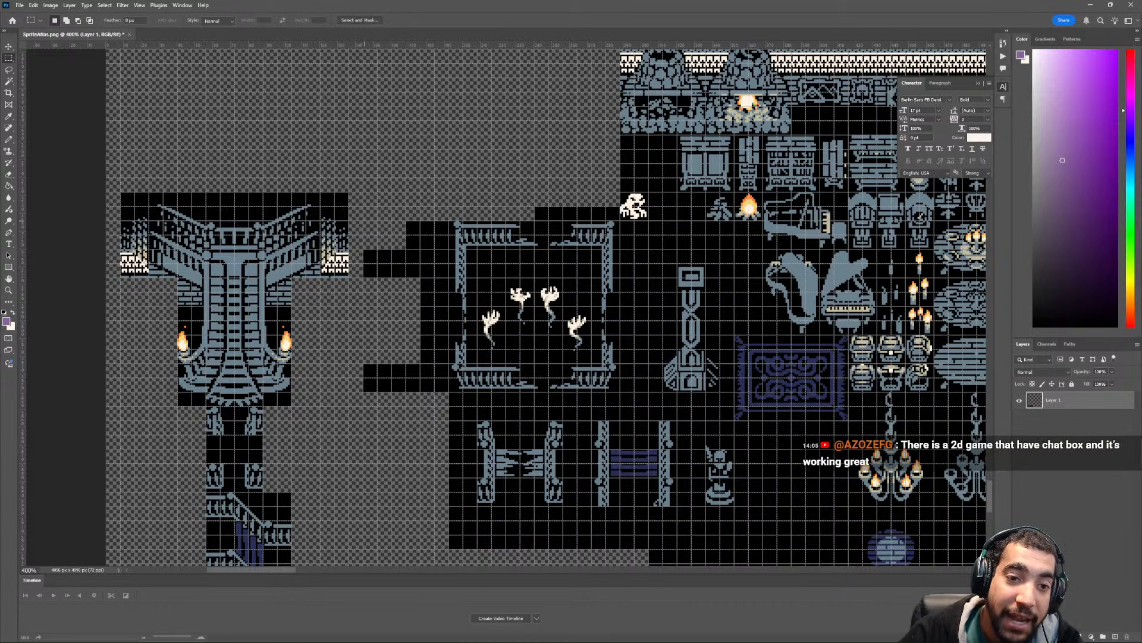
drag(364, 221, 449, 391)
key(Delete)
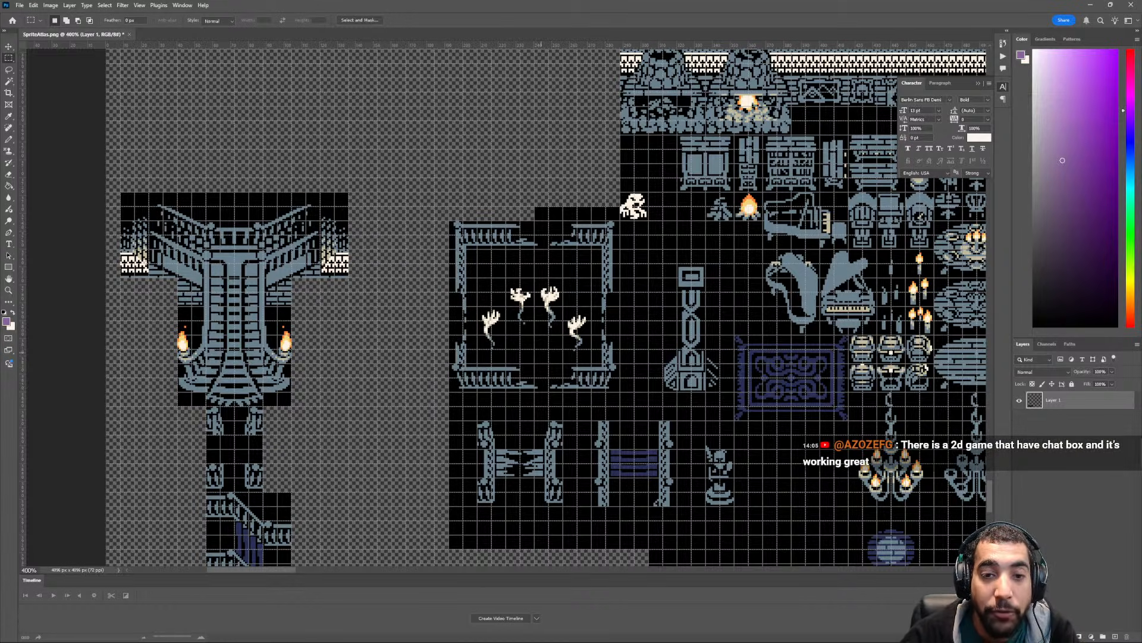
scroll(518, 307, right, 2)
drag(477, 208, 563, 221)
key(ctrl+x)
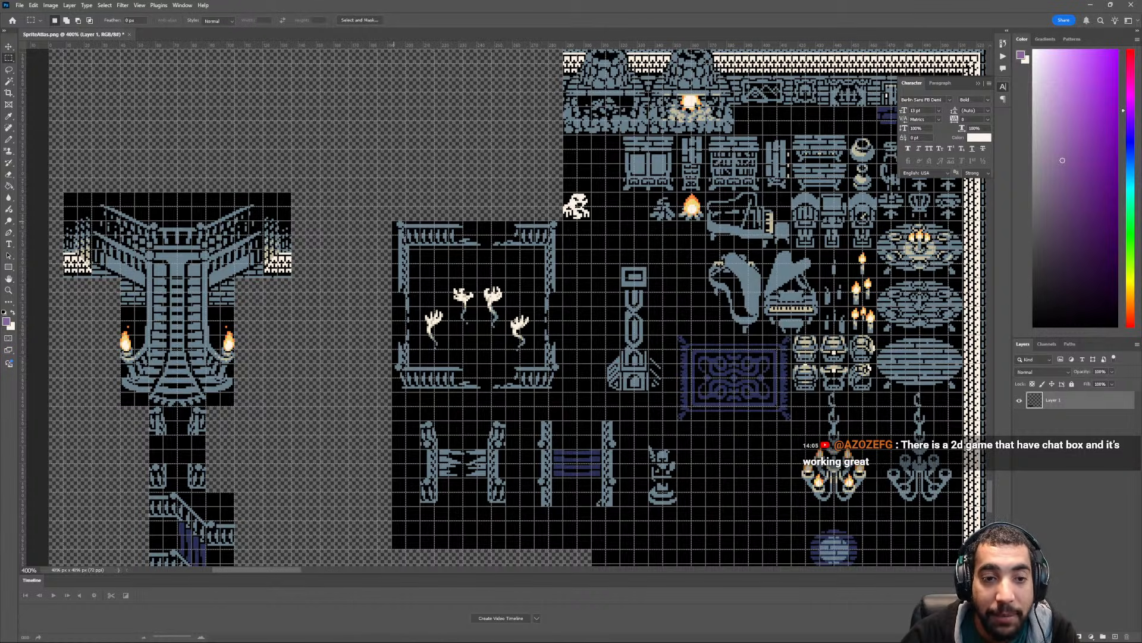
drag(391, 221, 562, 391)
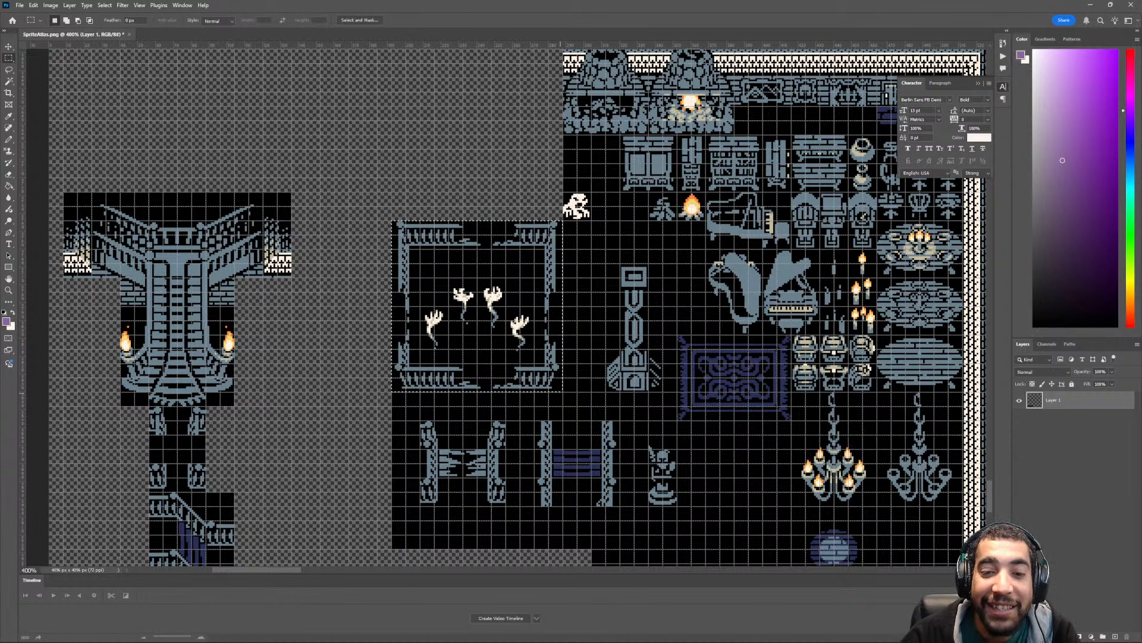
scroll(563, 391, down, 2)
scroll(495, 308, down, 4)
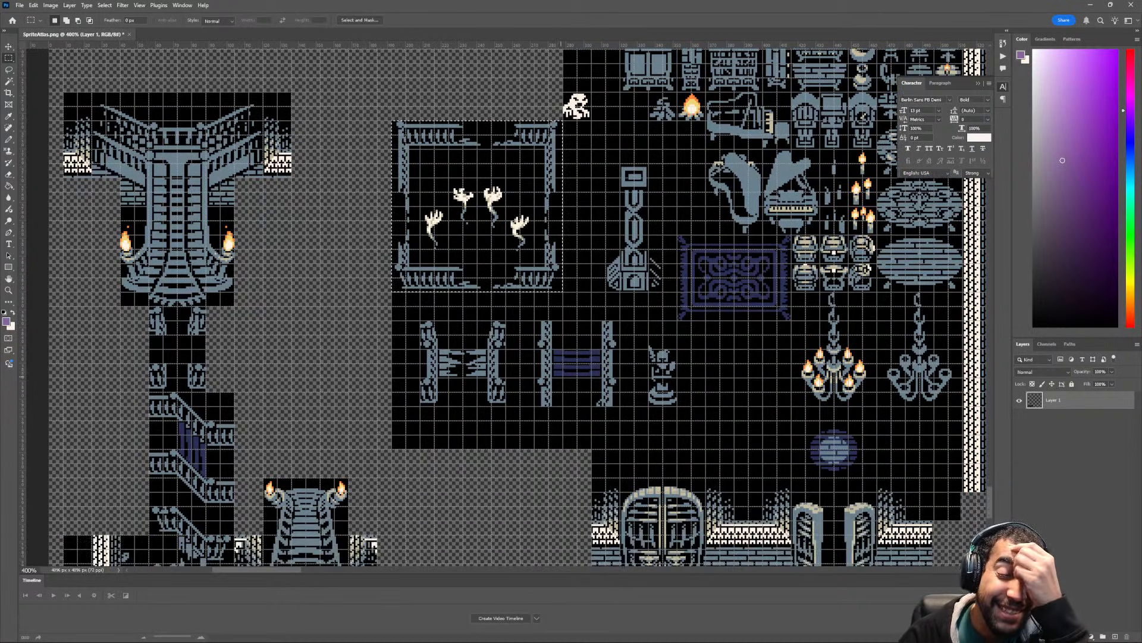
scroll(518, 308, up, 2)
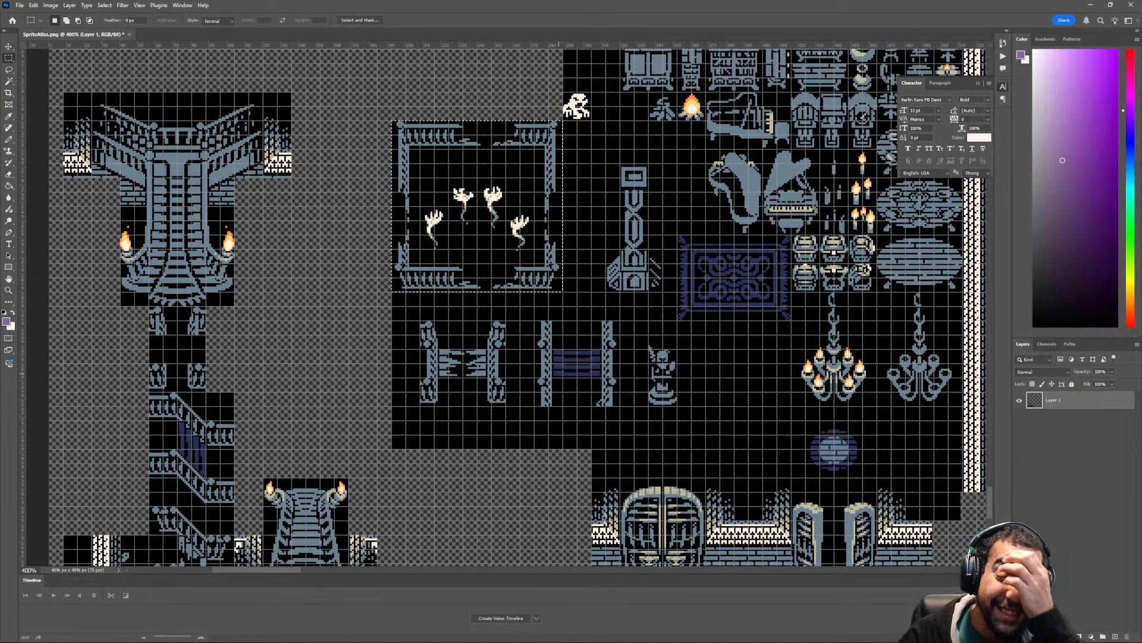
- Delete the black strips below and above the broken-plank and purple-plank railing tiles
scroll(503, 307, down, 2)
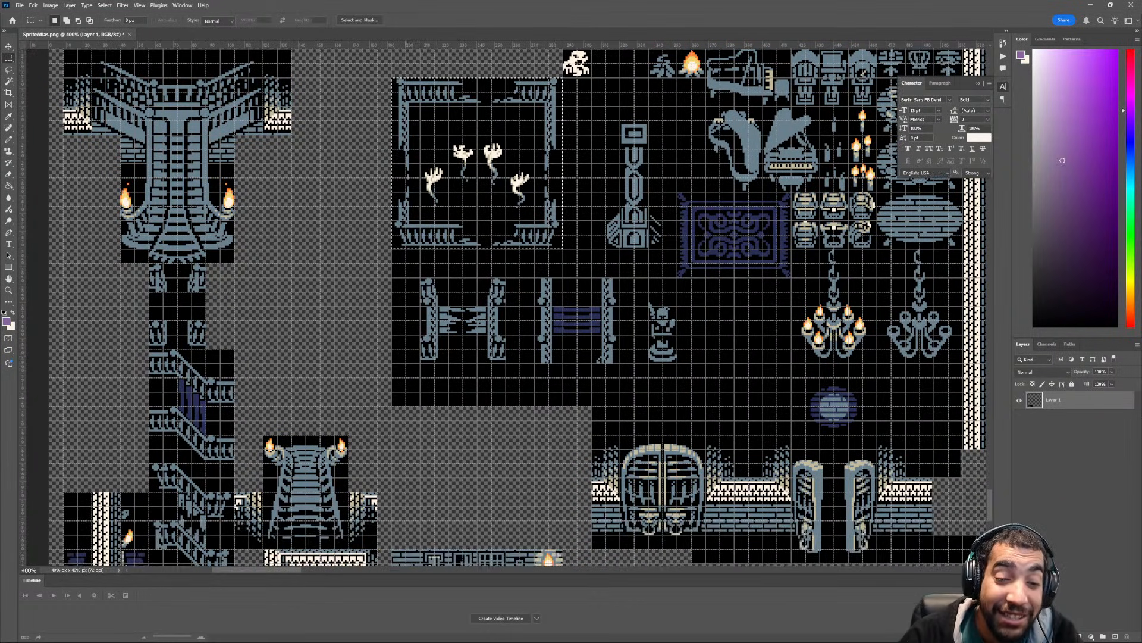
drag(392, 407, 620, 363)
key(Delete)
key(ctrl+d)
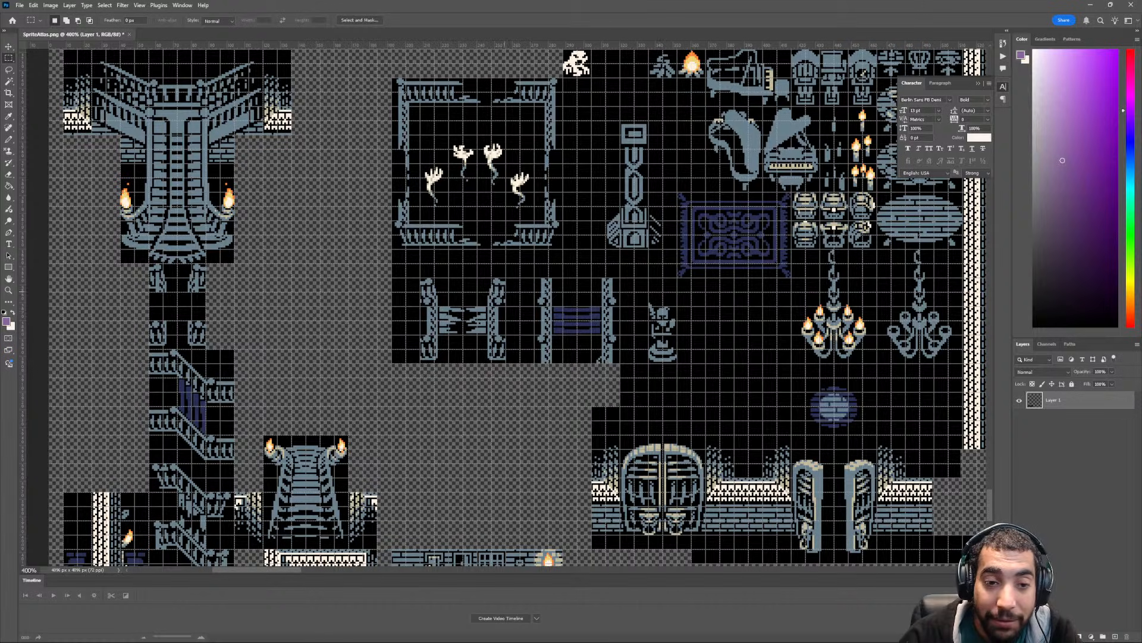
drag(391, 248, 620, 278)
key(Delete)
key(ctrl+d)
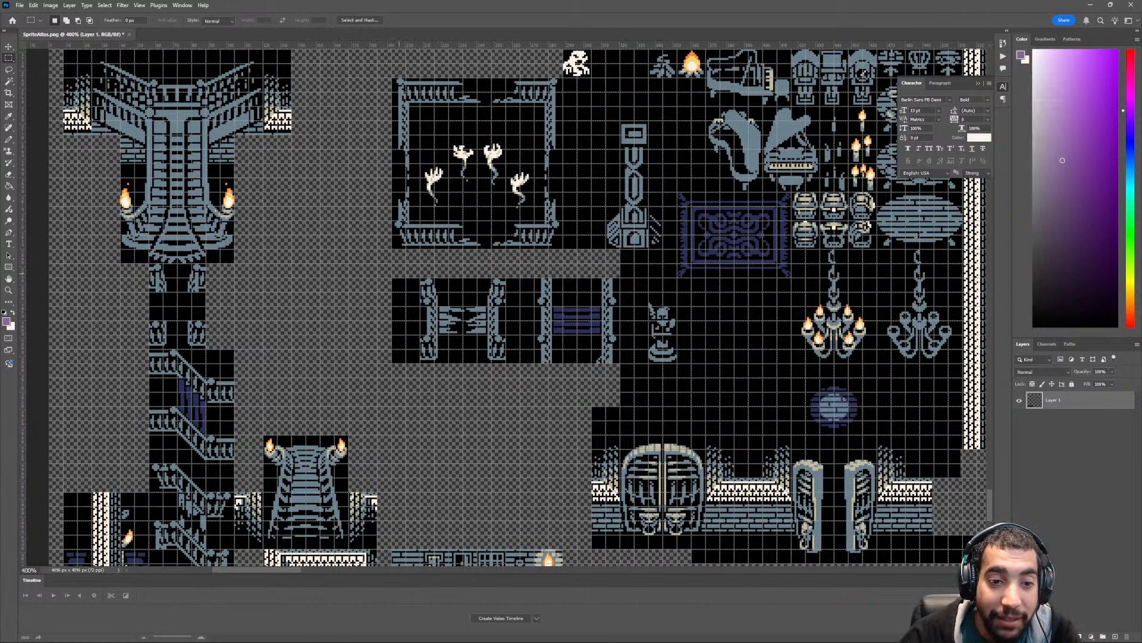
- Delete the black strips to the left of the broken-plank railing tile and between it and the purple-plank one
drag(391, 276, 421, 386)
key(Delete)
key(ctrl+d)
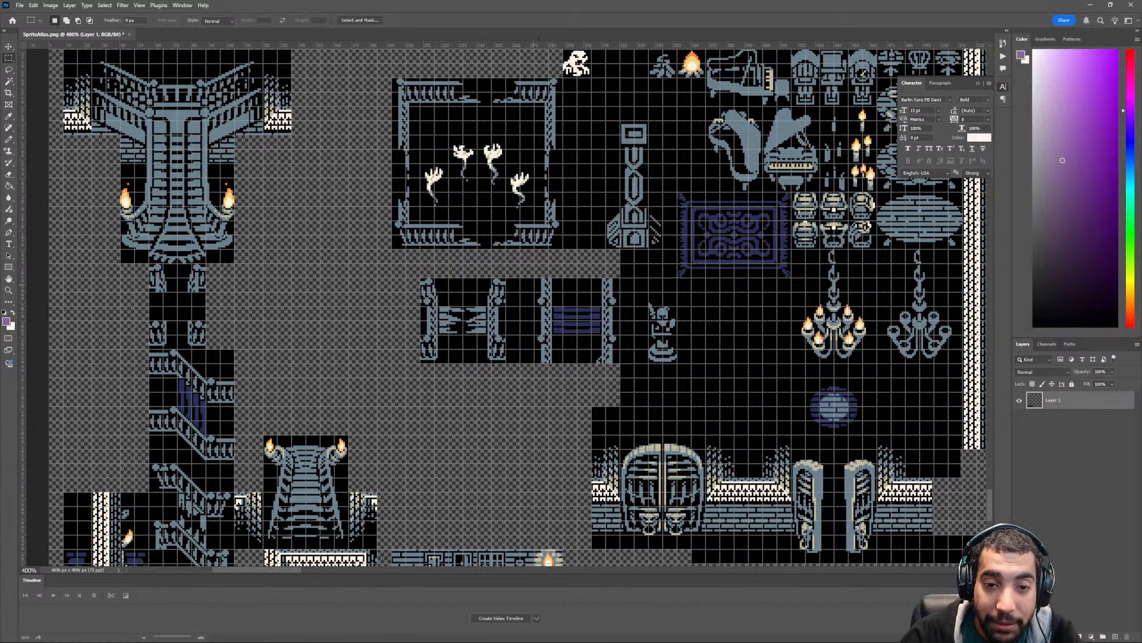
drag(505, 272, 534, 377)
key(Delete)
key(ctrl+d)
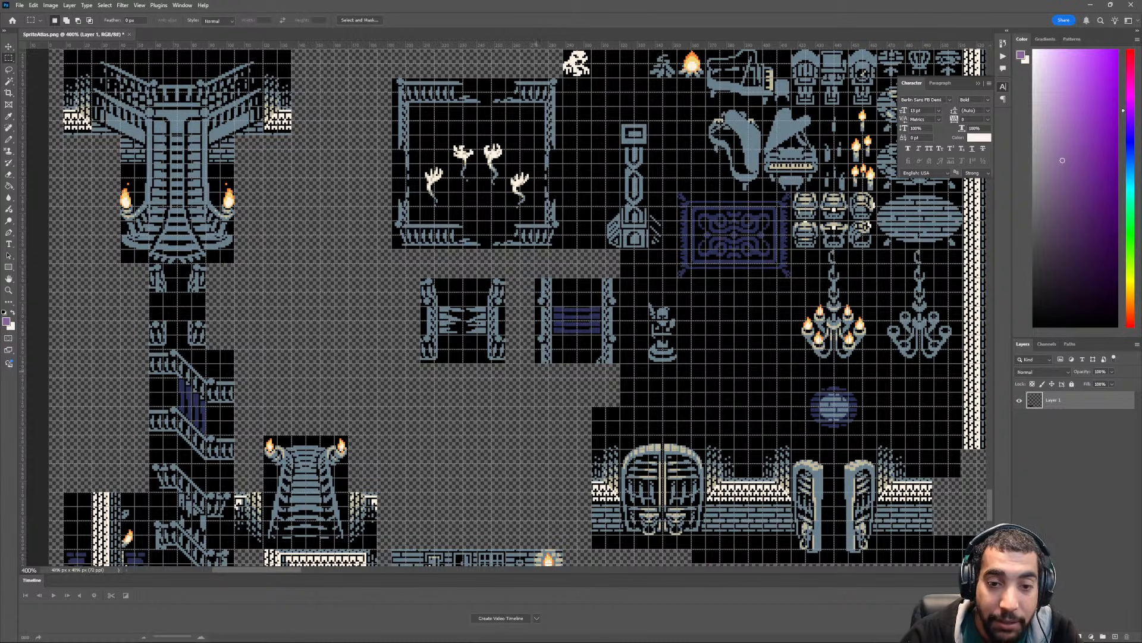
- Move the broken-plank railing tile directly above the small torch-lit staircase and clear the selection
mouse_move(419, 276)
mouse_down()
mouse_move(469, 308)
mouse_move(507, 364)
mouse_move(323, 407)
mouse_up()
key(v)
key(ctrl+d)
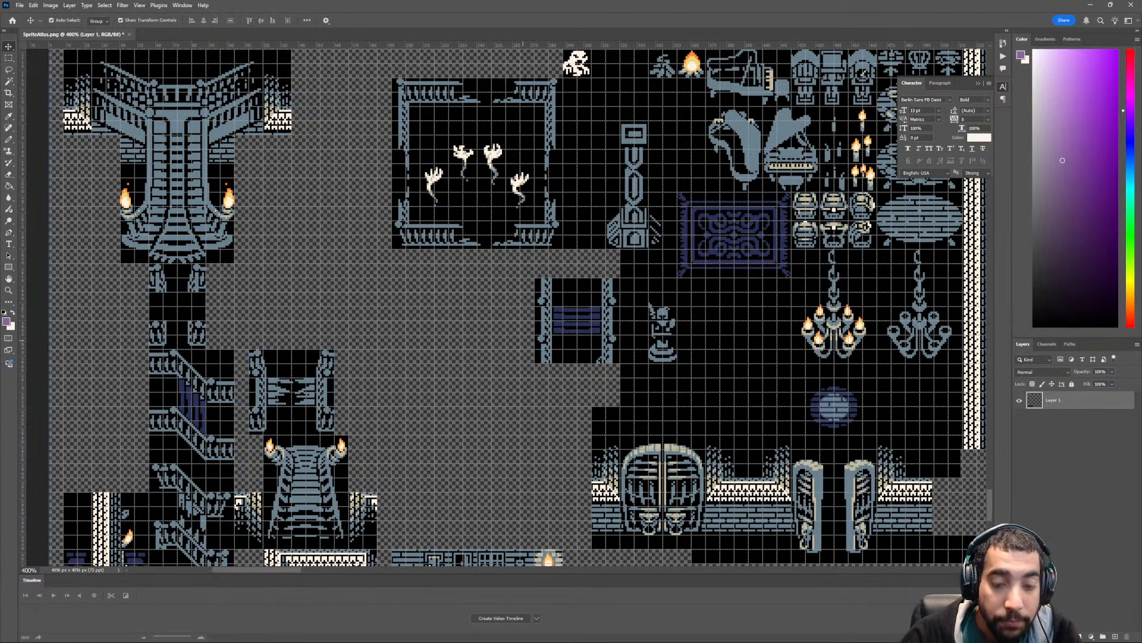
- Move the purple-plank railing tile to the right of the broken-plank one, level with it, and clear the selection
key(m)
mouse_move(535, 278)
mouse_down()
mouse_move(617, 359)
mouse_move(404, 412)
mouse_move(429, 410)
mouse_up()
key(v)
key(ctrl+d)
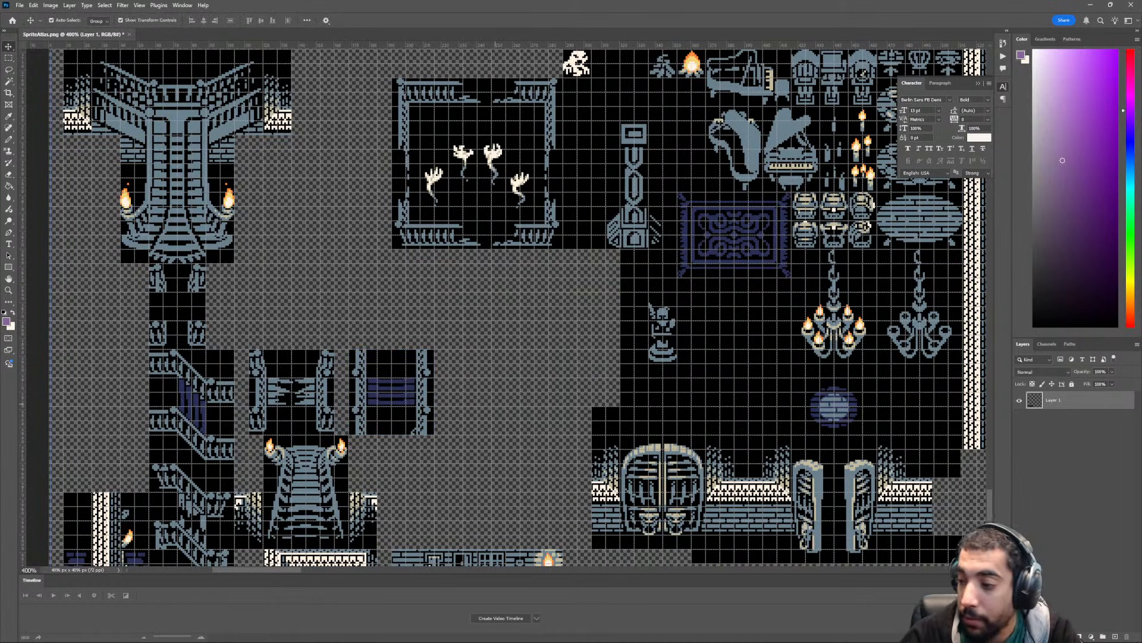
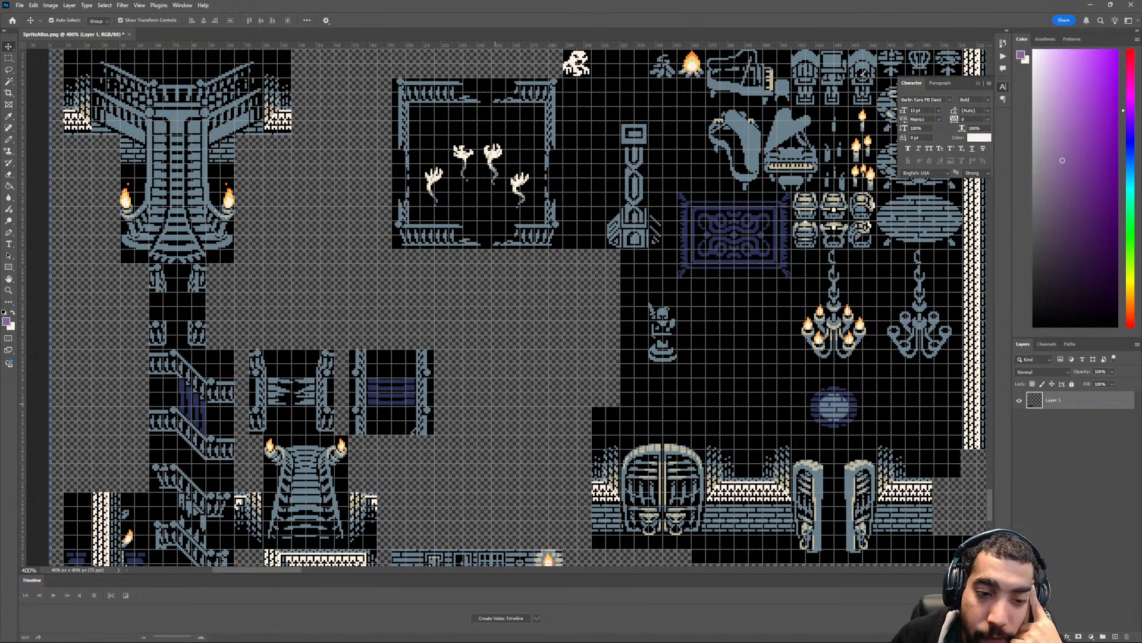
- Move the square railing tile with the four ghostly hands beside the large staircase, directly above the broken-plank and purple-plank railing tiles
scroll(517, 306, up, 3)
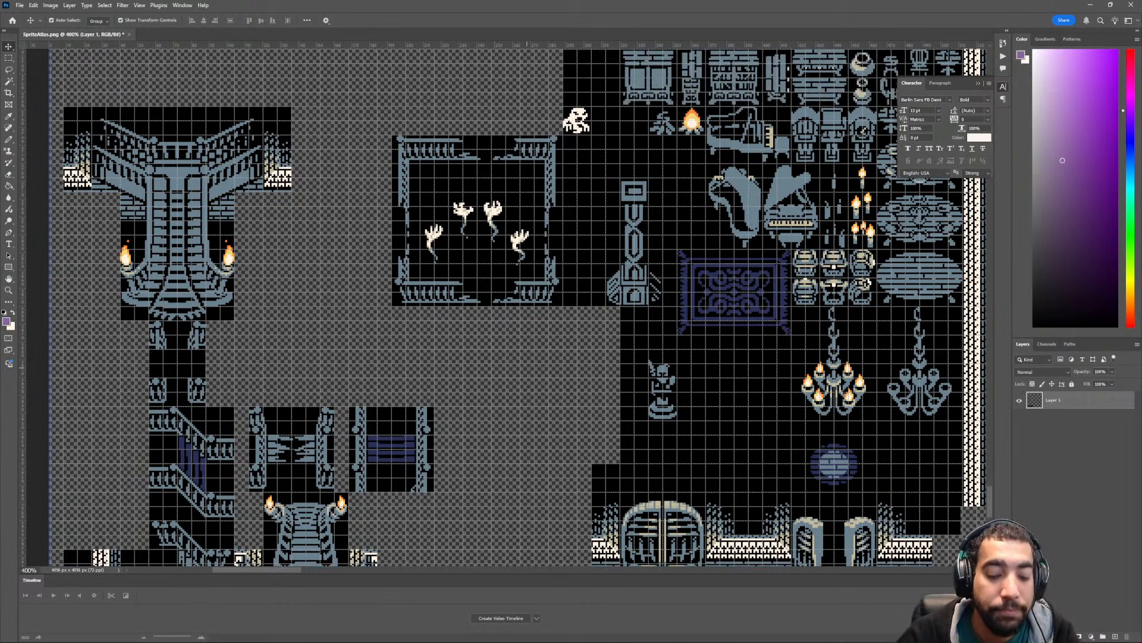
key(m)
drag(392, 171, 562, 341)
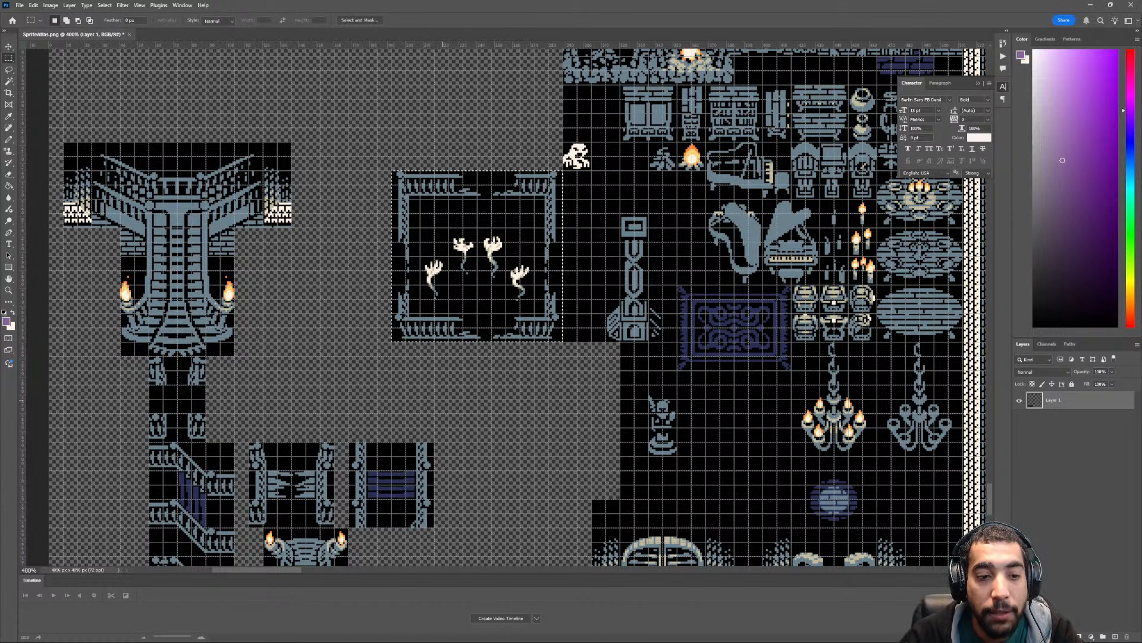
scroll(476, 268, down, 3)
key(v)
drag(467, 182, 331, 285)
ctrl+scroll(461, 300, down, 1)
scroll(462, 300, up, 3)
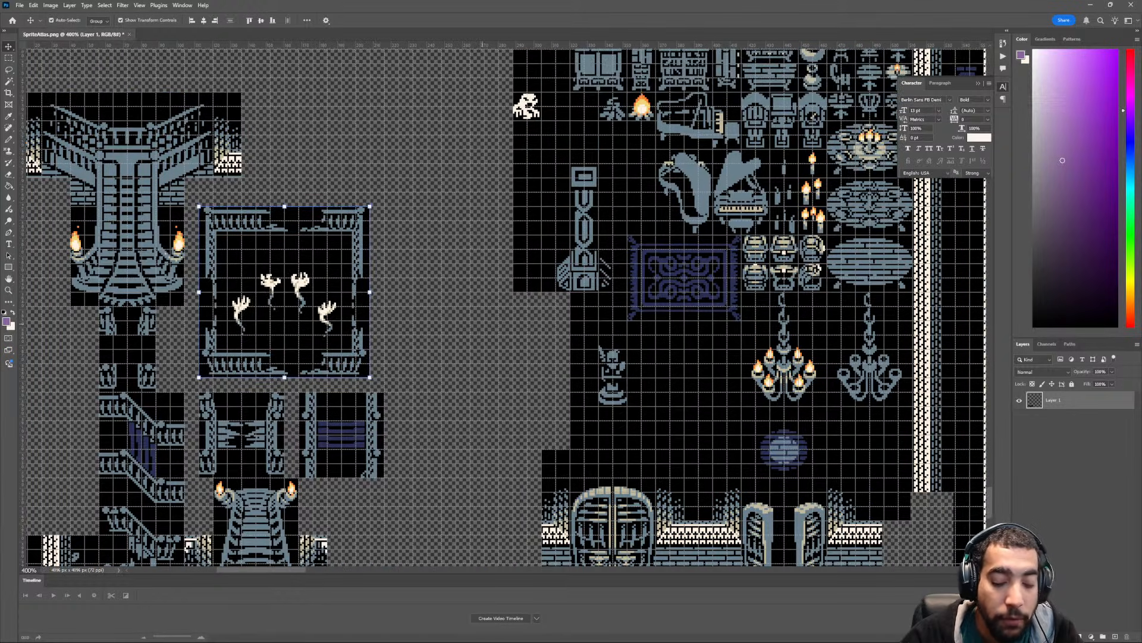
ctrl+scroll(467, 327, up, 2)
ctrl+scroll(473, 357, down, 3)
scroll(506, 307, up, 3)
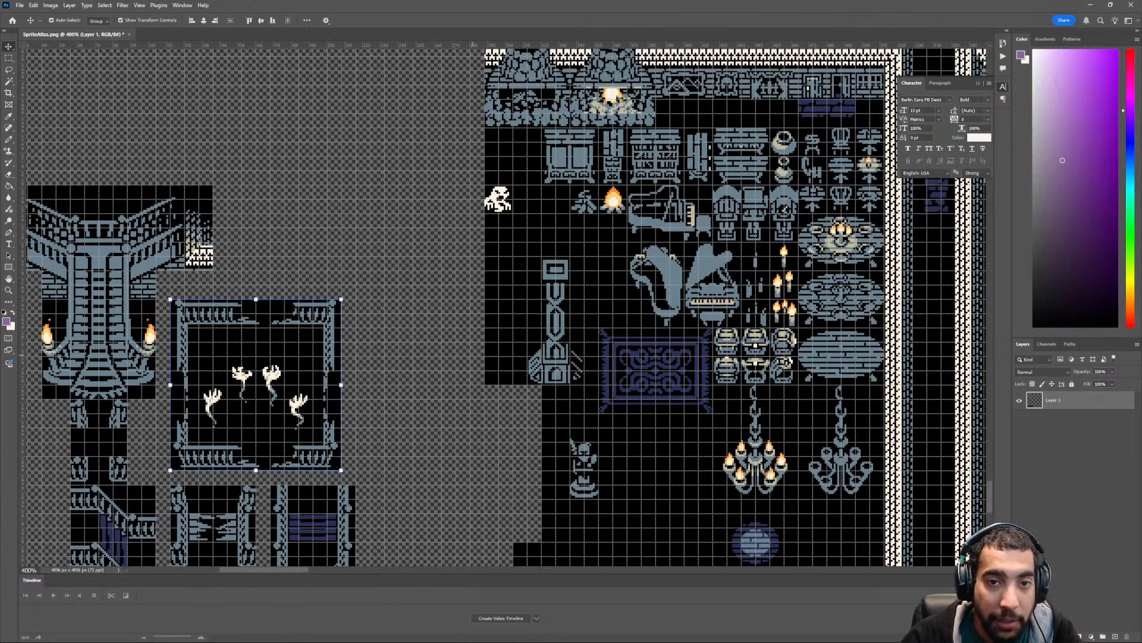
scroll(506, 306, down, 1)
- Move the tall stone column tile to the right of the square railing tile, aligned with its lower edge, and clear the selection
key(m)
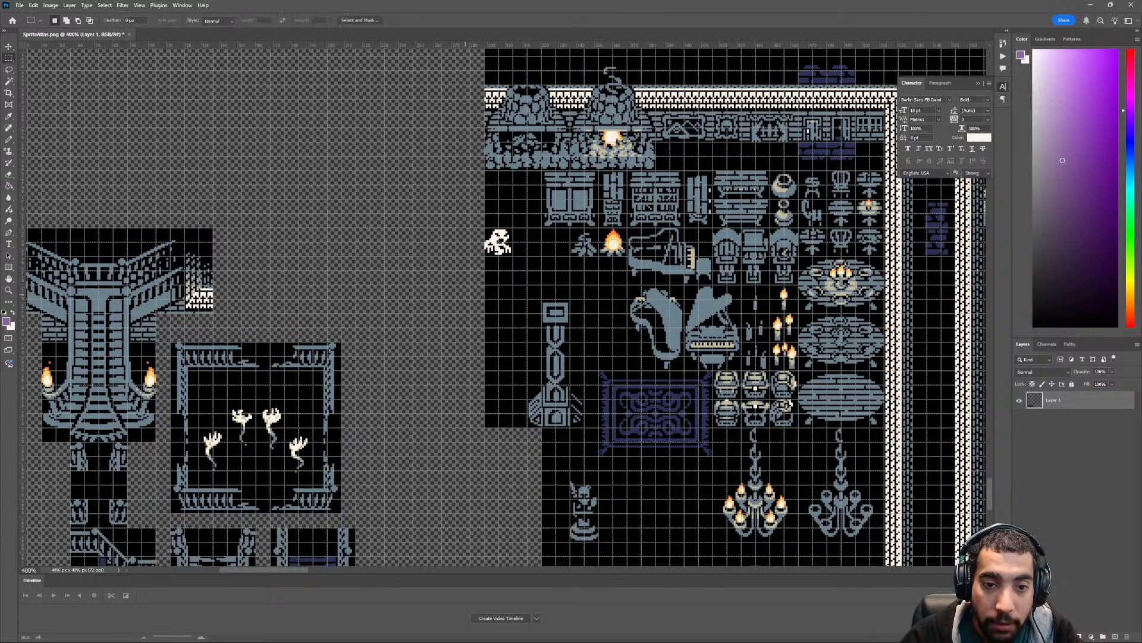
scroll(506, 306, down, 3)
ctrl+scroll(506, 306, down, 2)
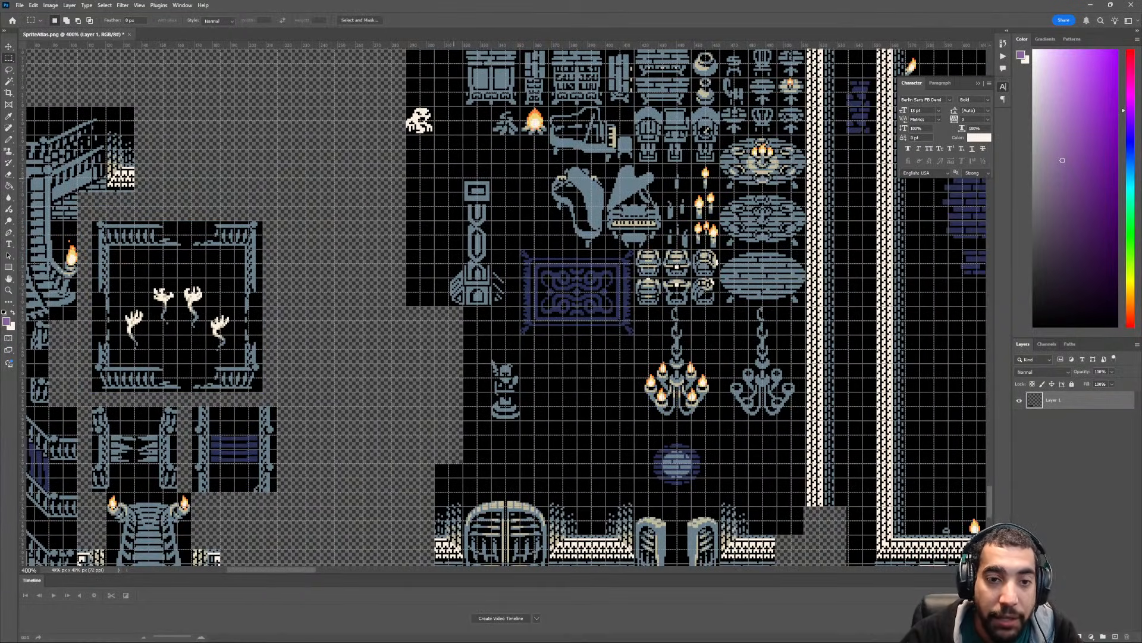
drag(448, 177, 506, 306)
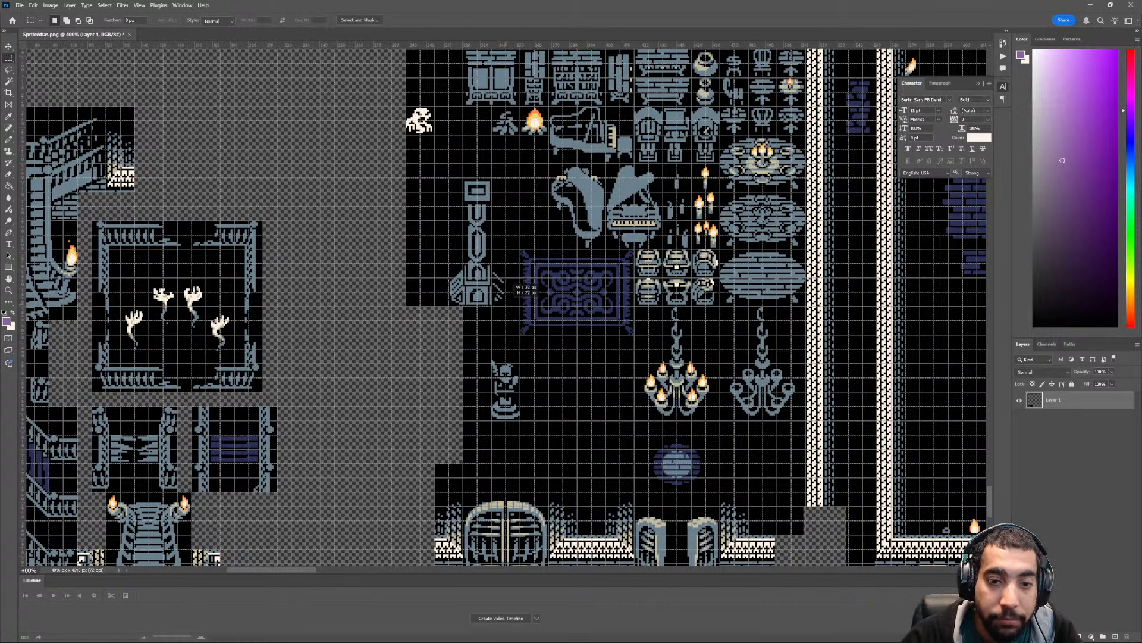
key(v)
drag(503, 254, 334, 344)
key(ctrl+d)
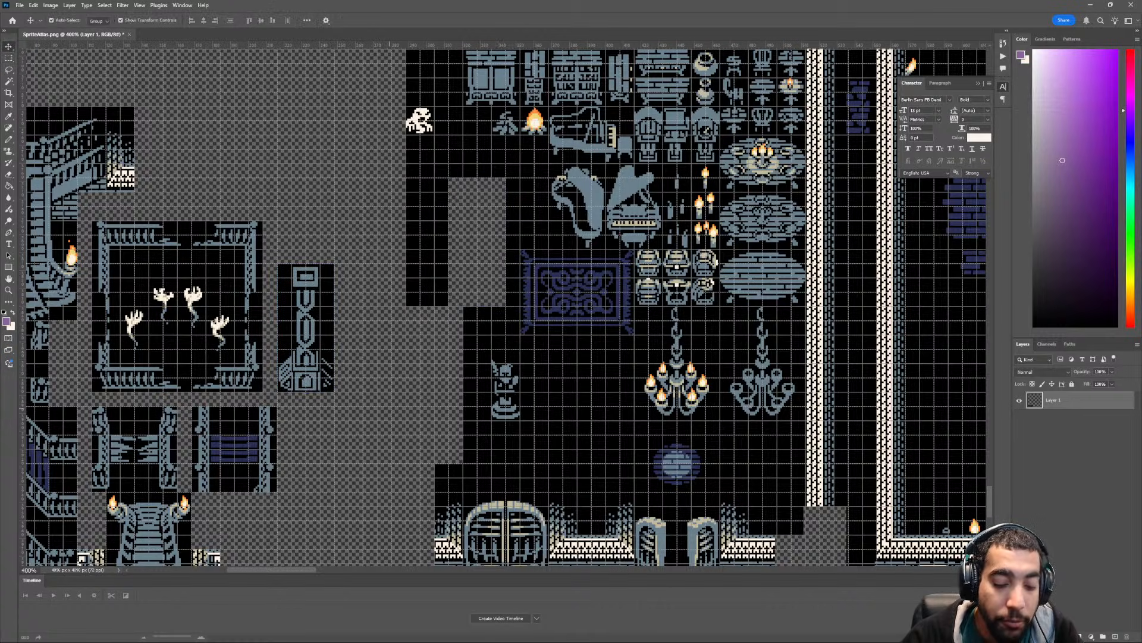
- Delete the leftover black strip to the left of the gap where the stone column tile stood
key(m)
scroll(502, 307, up, 3)
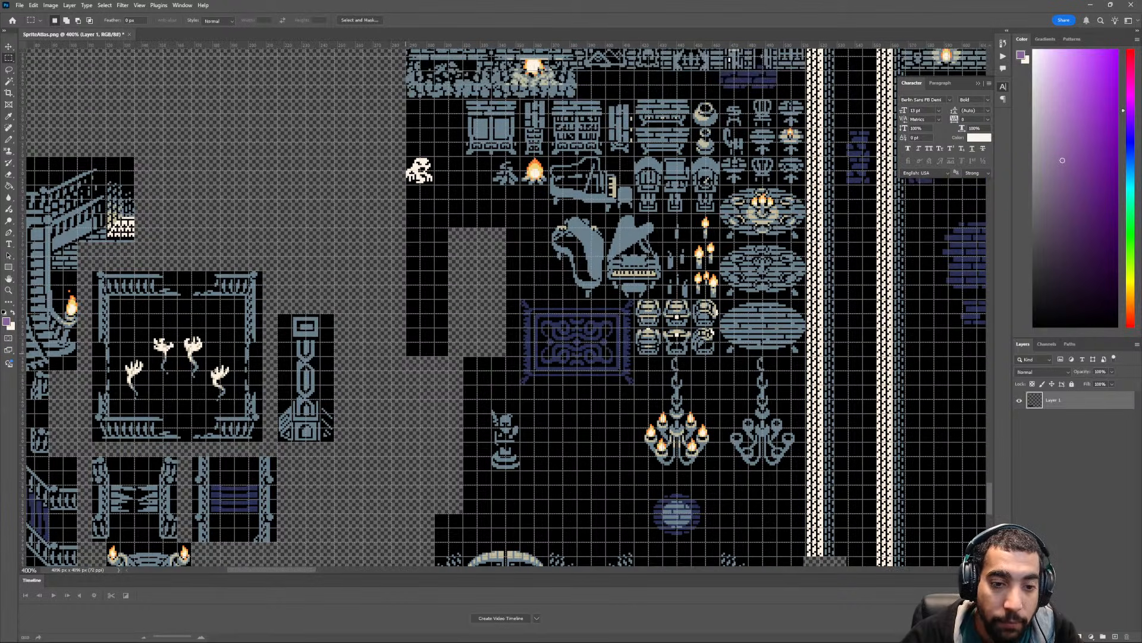
drag(406, 356, 452, 227)
key(Delete)
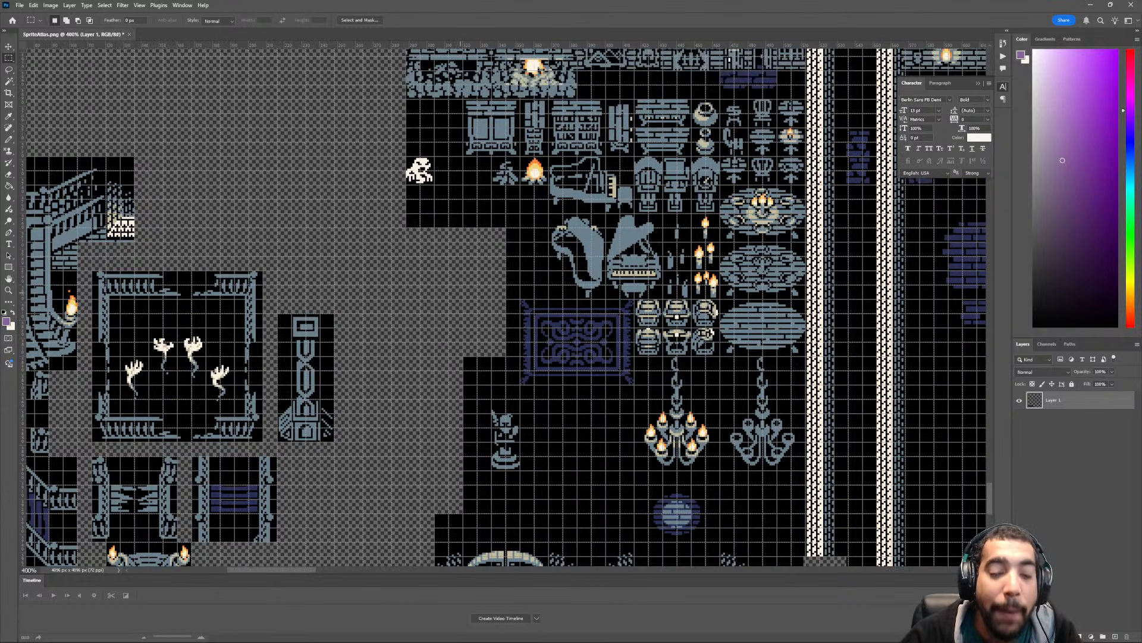
- Move the small statue tile to the right of the purple-plank railing tile, below the stone column, and clear the selection
scroll(506, 307, down, 5)
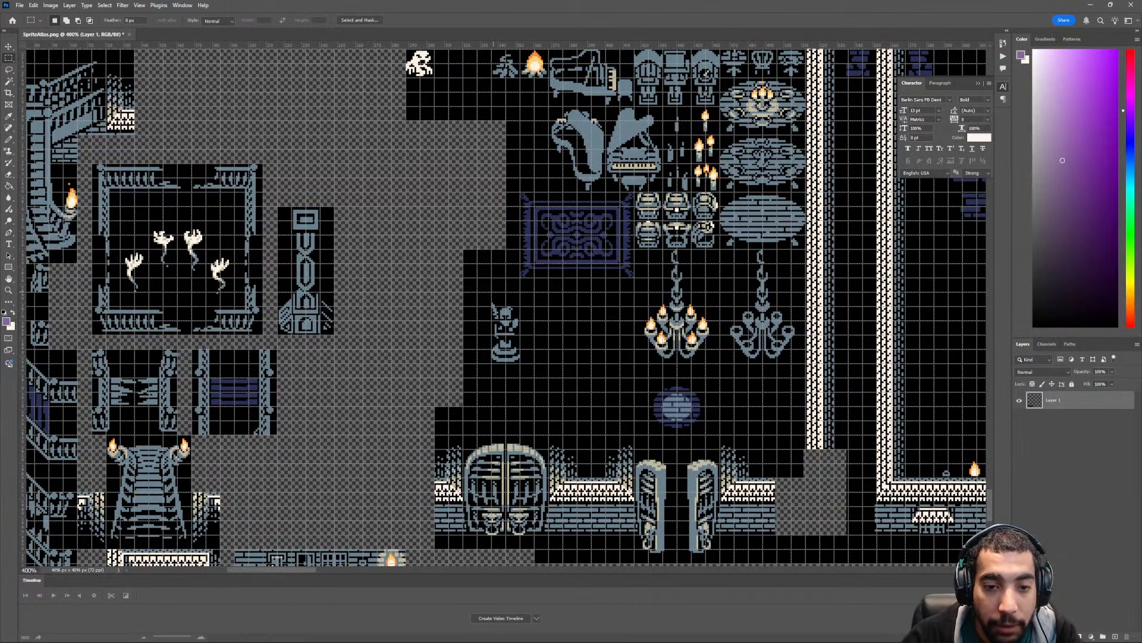
drag(491, 362, 524, 281)
key(v)
drag(515, 321, 315, 390)
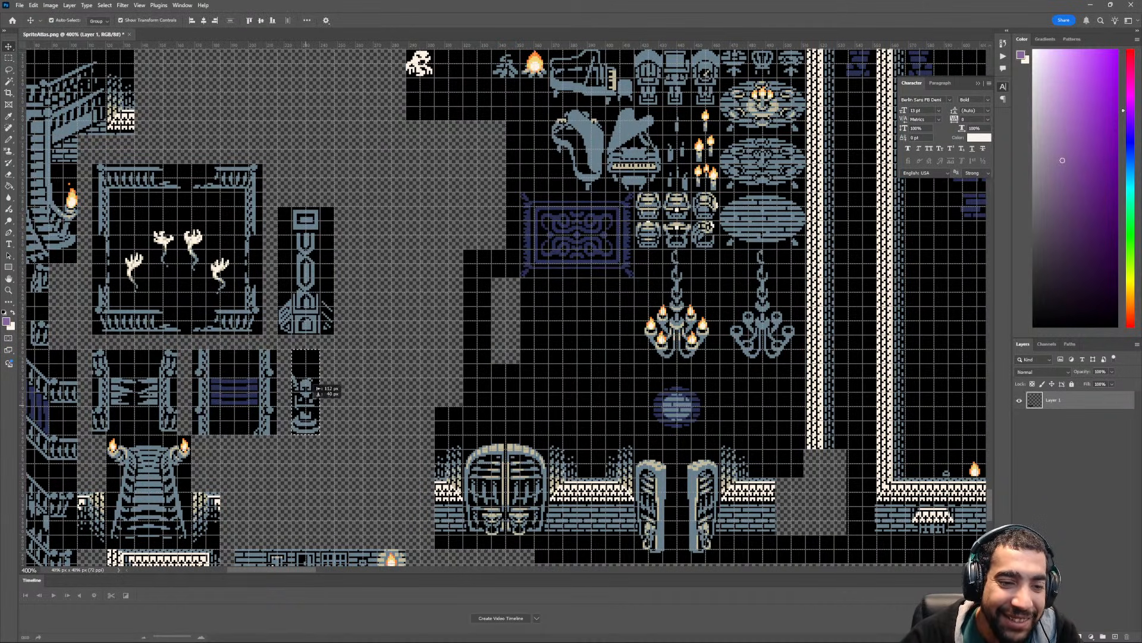
key(ctrl+d)
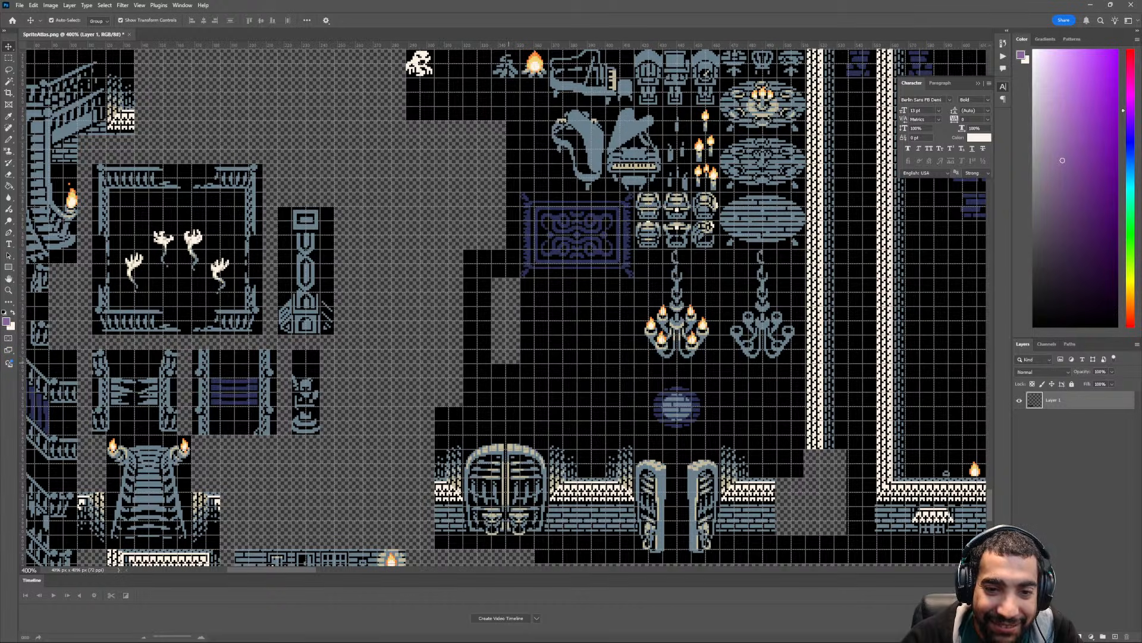
- Move the purple patterned rug tile directly above the stone column tile and clear the selection
key(m)
mouse_move(520, 192)
mouse_down()
mouse_move(604, 274)
mouse_move(634, 278)
mouse_move(465, 269)
mouse_move(388, 164)
mouse_up()
key(v)
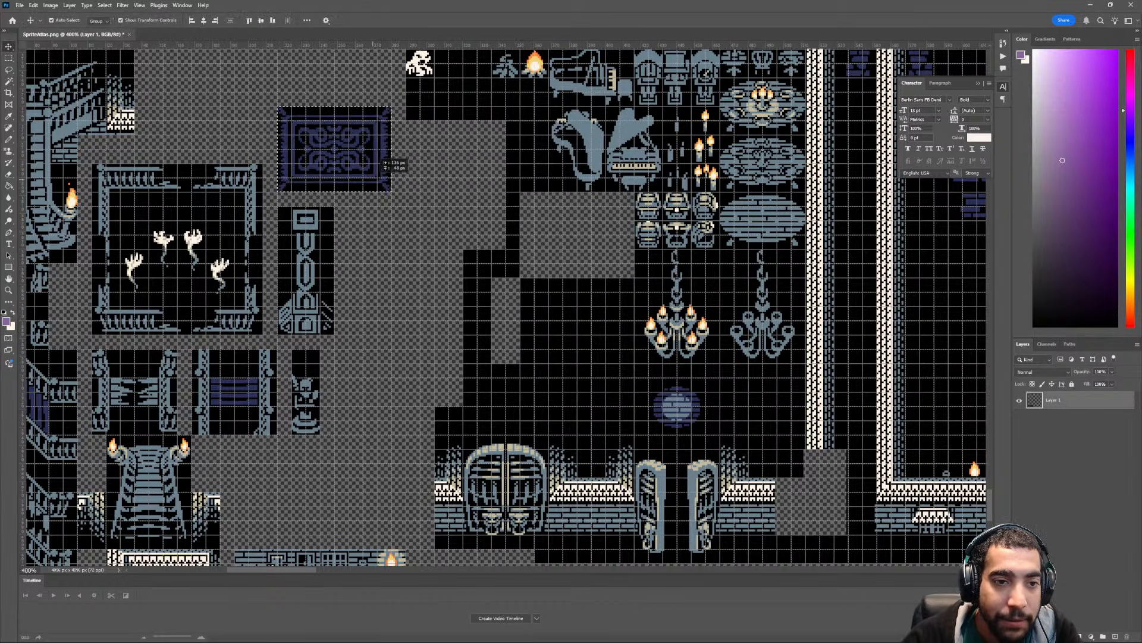
scroll(503, 308, up, 5)
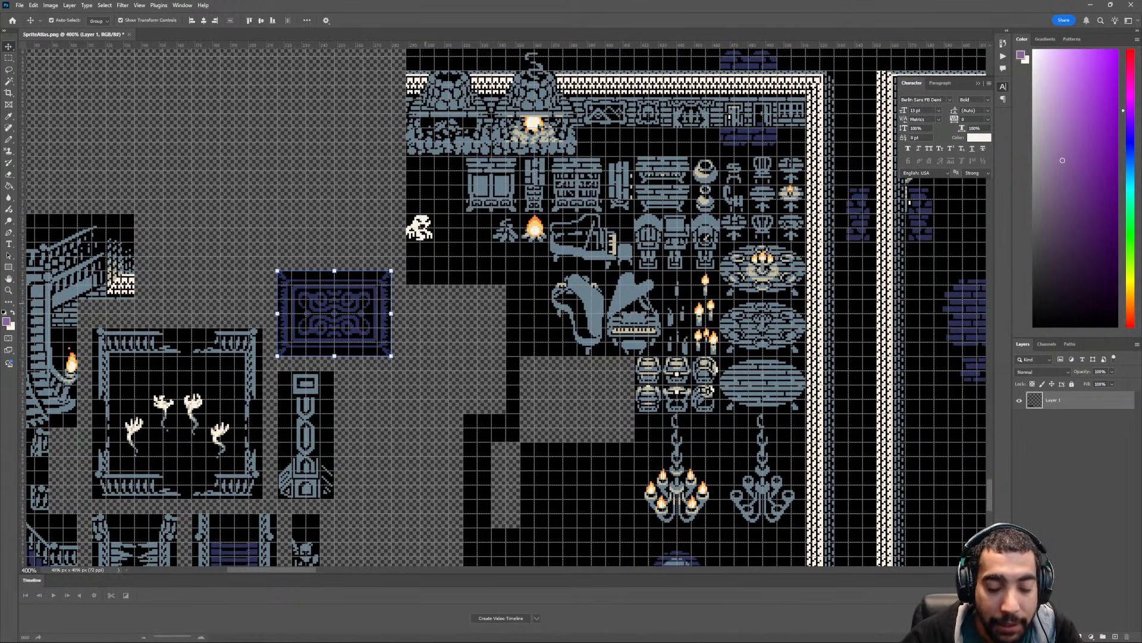
key(ctrl+d)
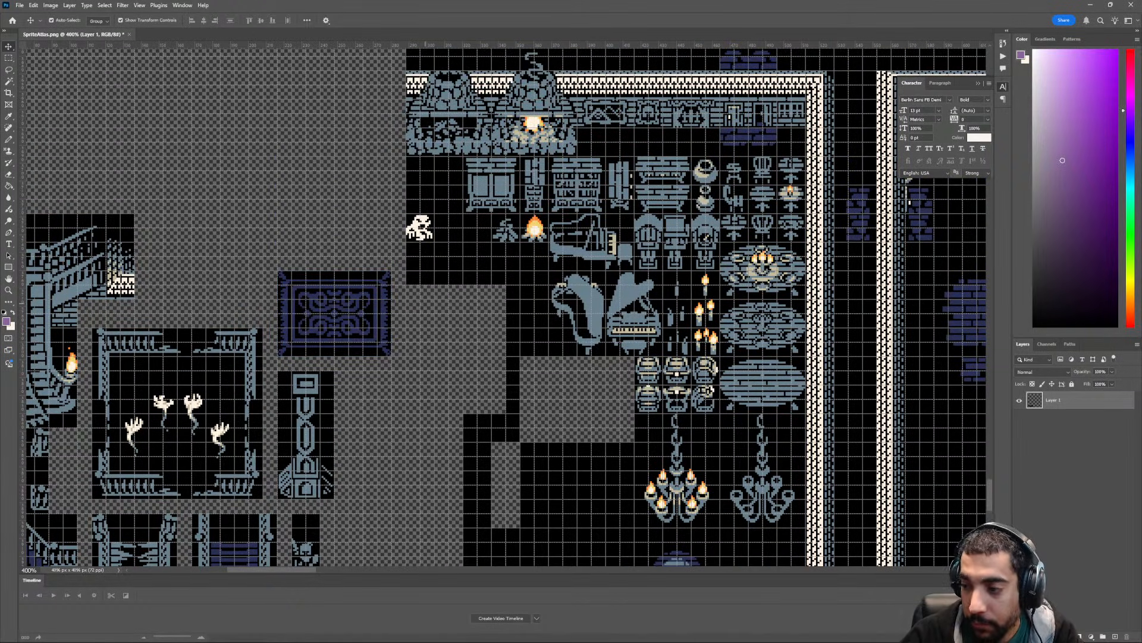
- Move the two stone fireplace tiles, unlit and lit, above the square railing tile beside the large staircase and clear the selection
scroll(503, 307, up, 1)
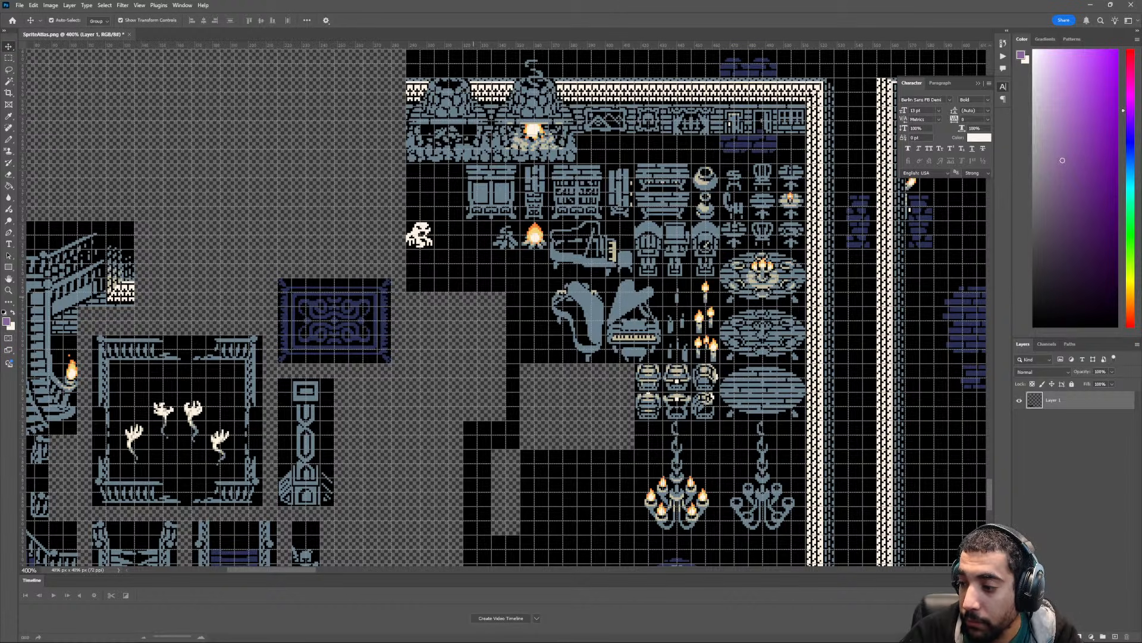
scroll(503, 307, up, 3)
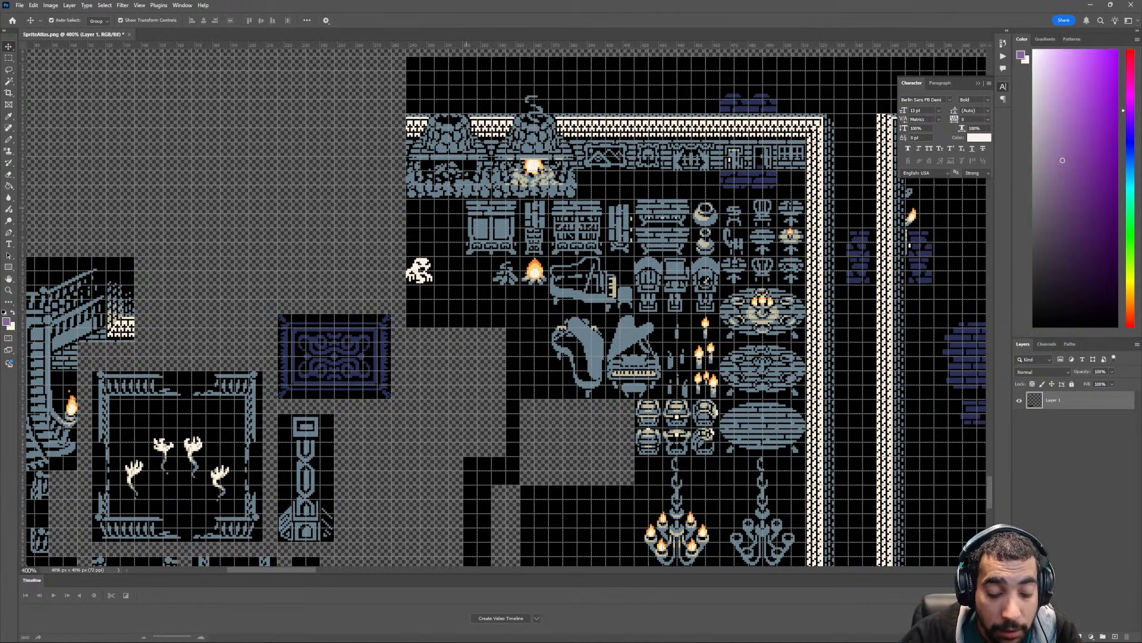
key(m)
drag(408, 121, 576, 232)
key(v)
mouse_move(563, 226)
mouse_down()
mouse_move(347, 298)
mouse_move(316, 322)
mouse_move(277, 314)
mouse_up()
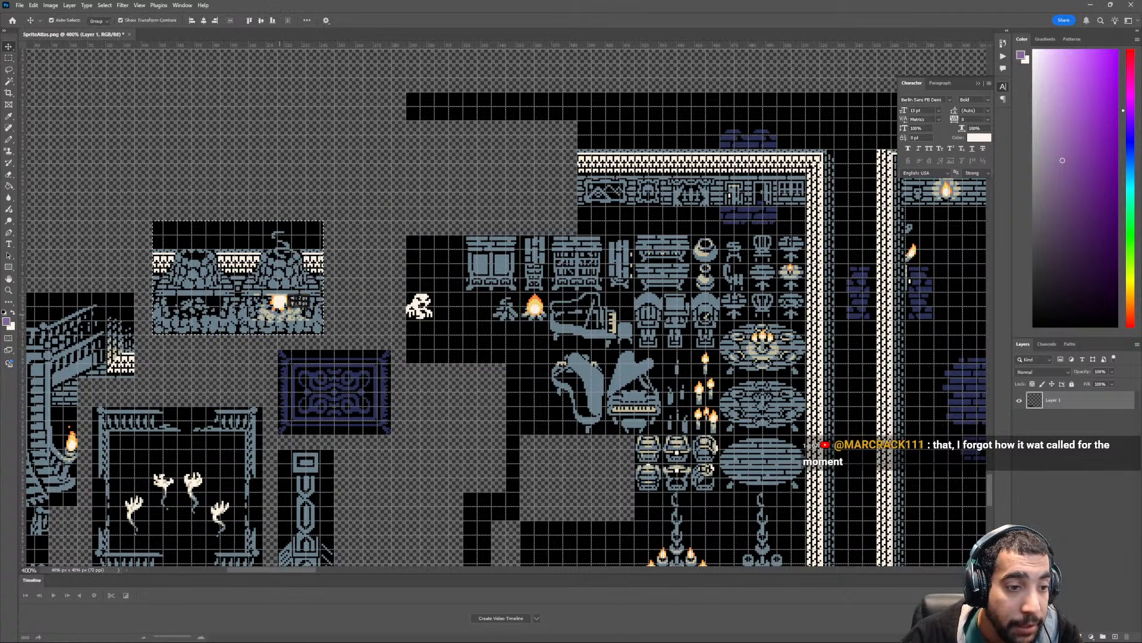
key(ctrl+d)
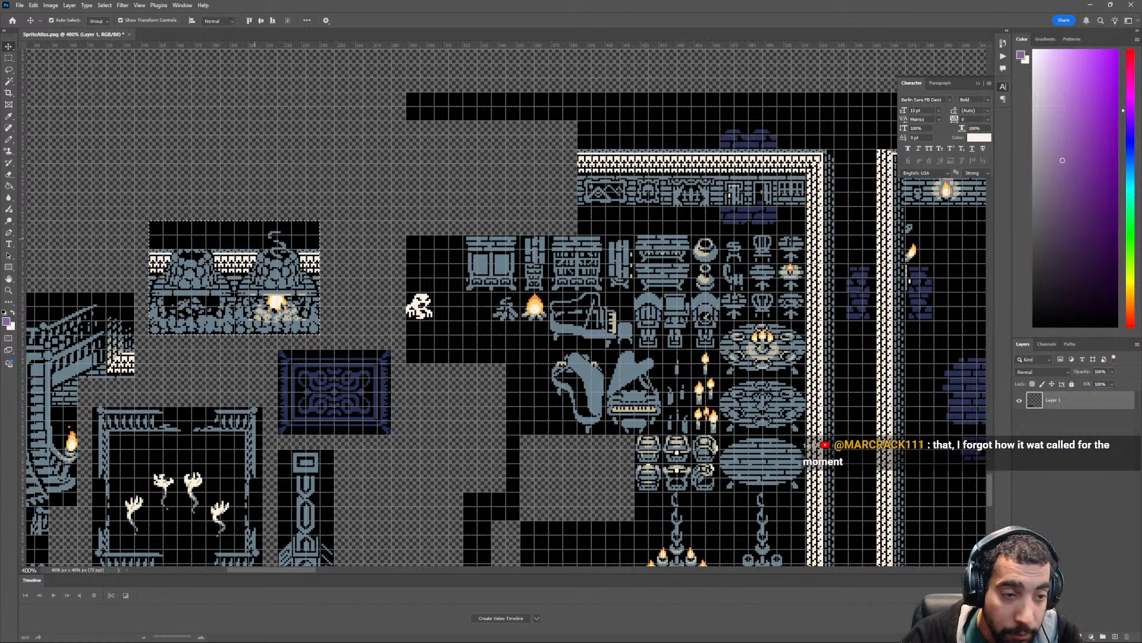
- Examine the free space around the regrouped tiles and the double-door wall section of the partly cleared room
key(m)
scroll(494, 276, right, 3)
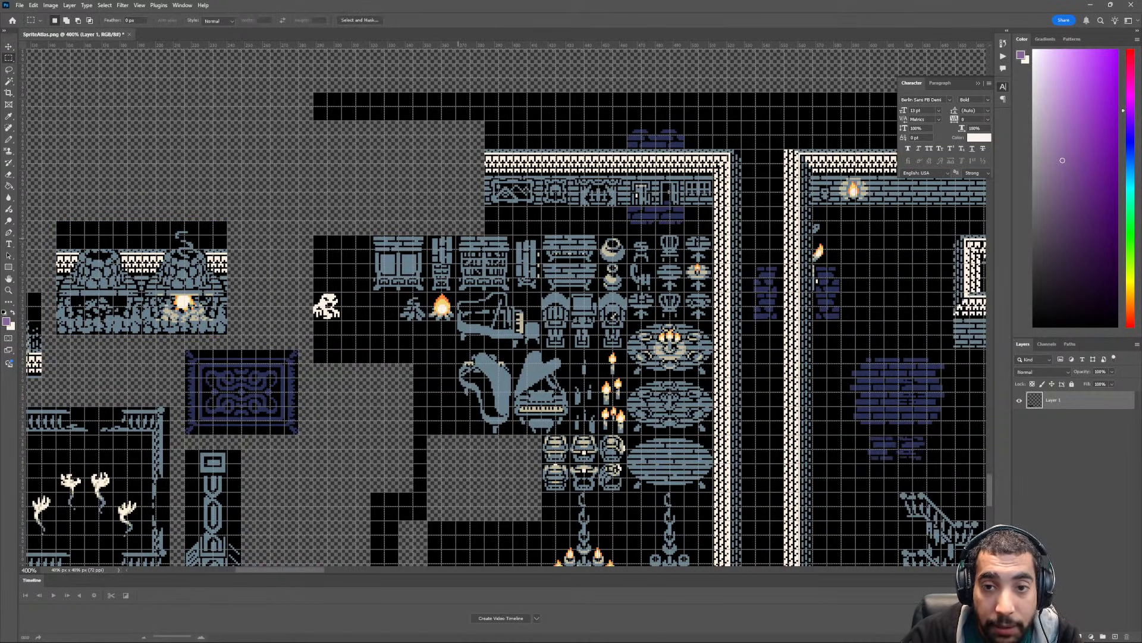
key(ctrl+minus)
key(ctrl+minus)
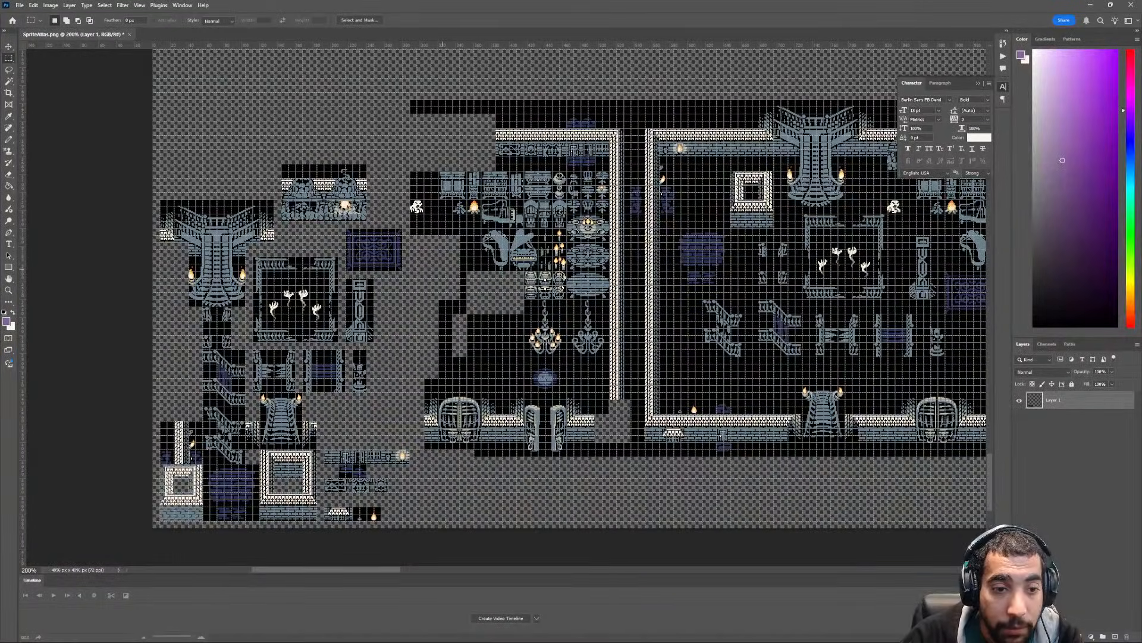
scroll(506, 298, down, 5)
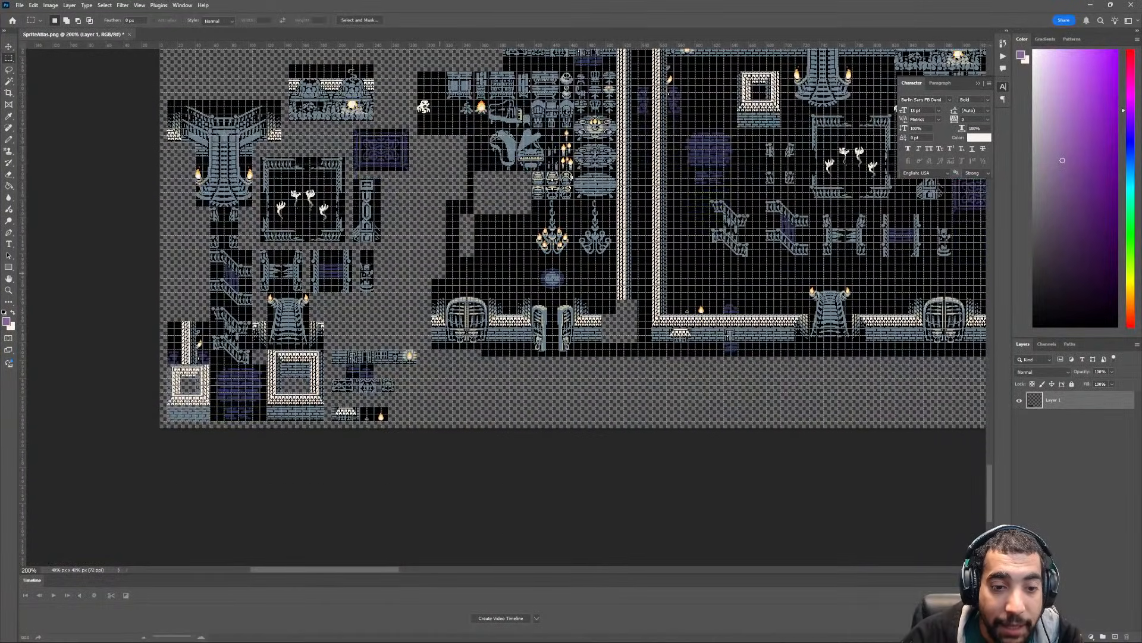
key(ctrl+plus)
key(ctrl+plus)
drag(289, 329, 438, 287)
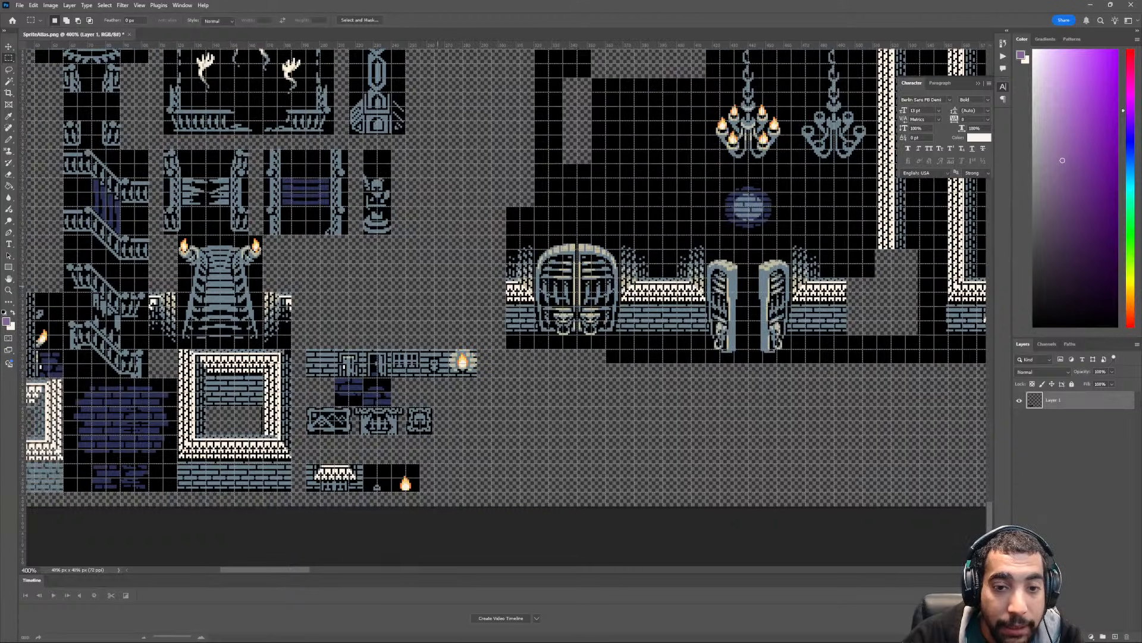
scroll(437, 287, right, 2)
key(ctrl+plus)
scroll(400, 418, left, 5)
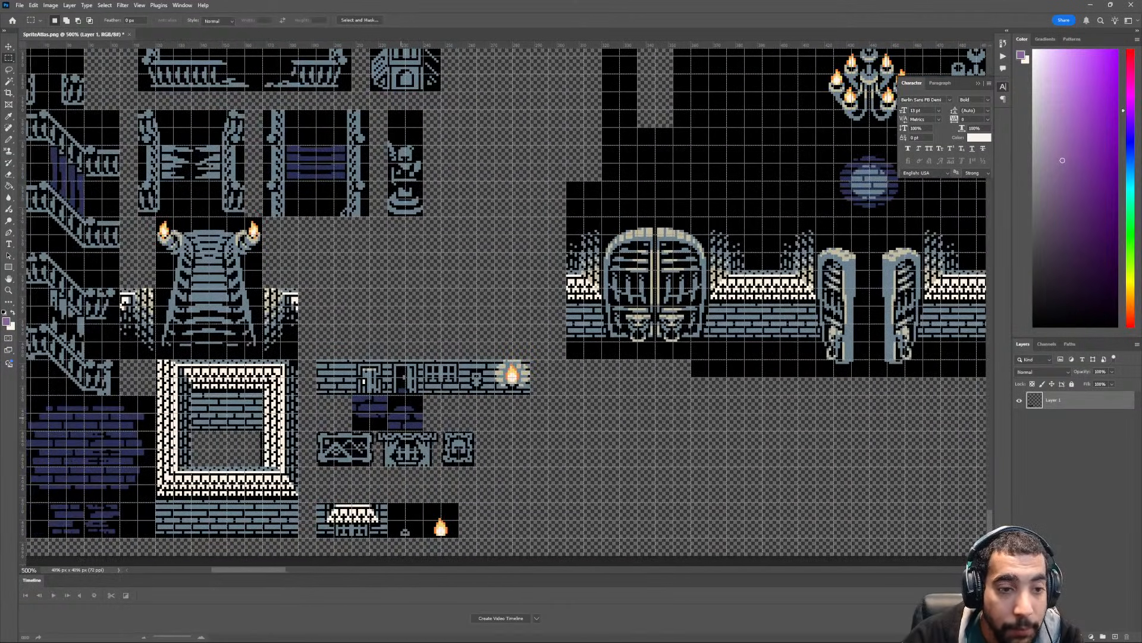
scroll(502, 308, up, 2)
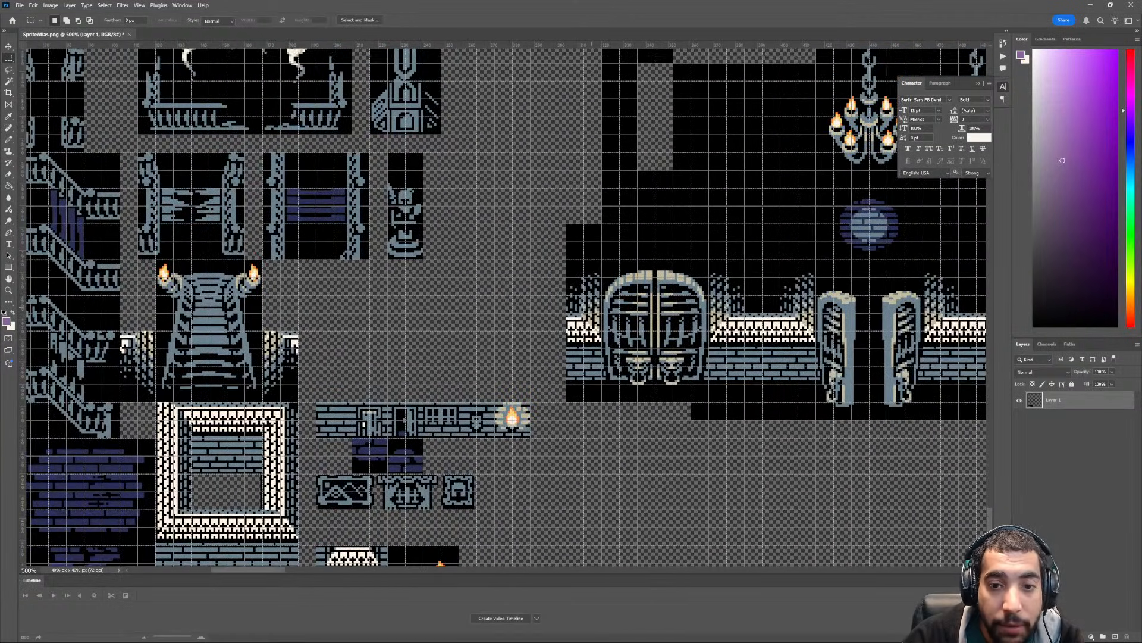
scroll(503, 308, up, 2)
key(ctrl+minus)
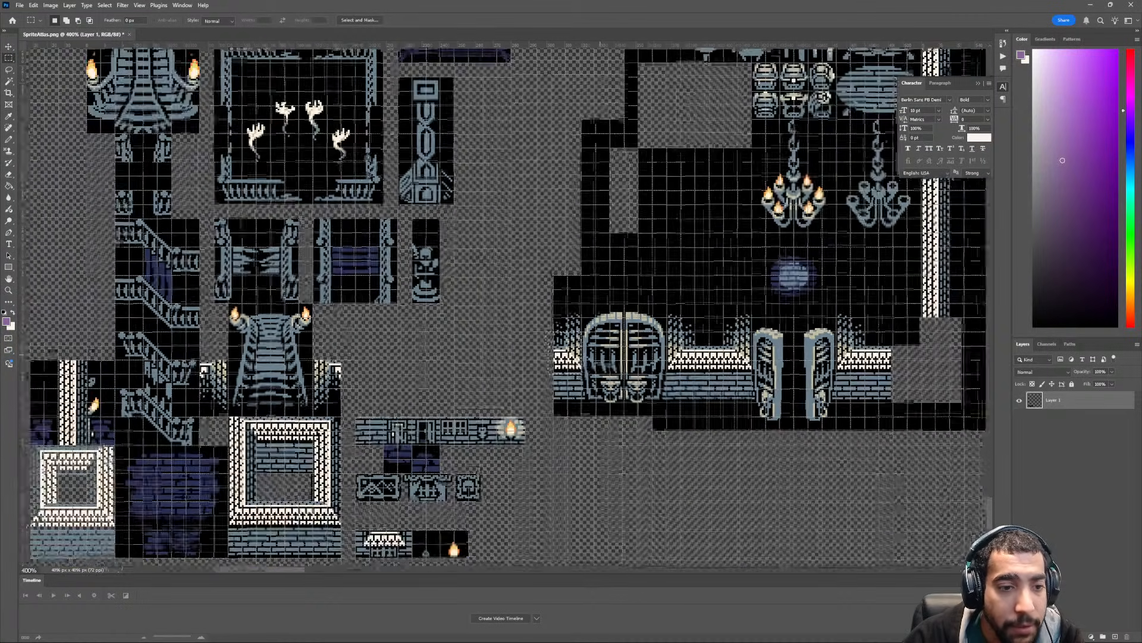
key(ctrl+minus)
scroll(503, 308, up, 4)
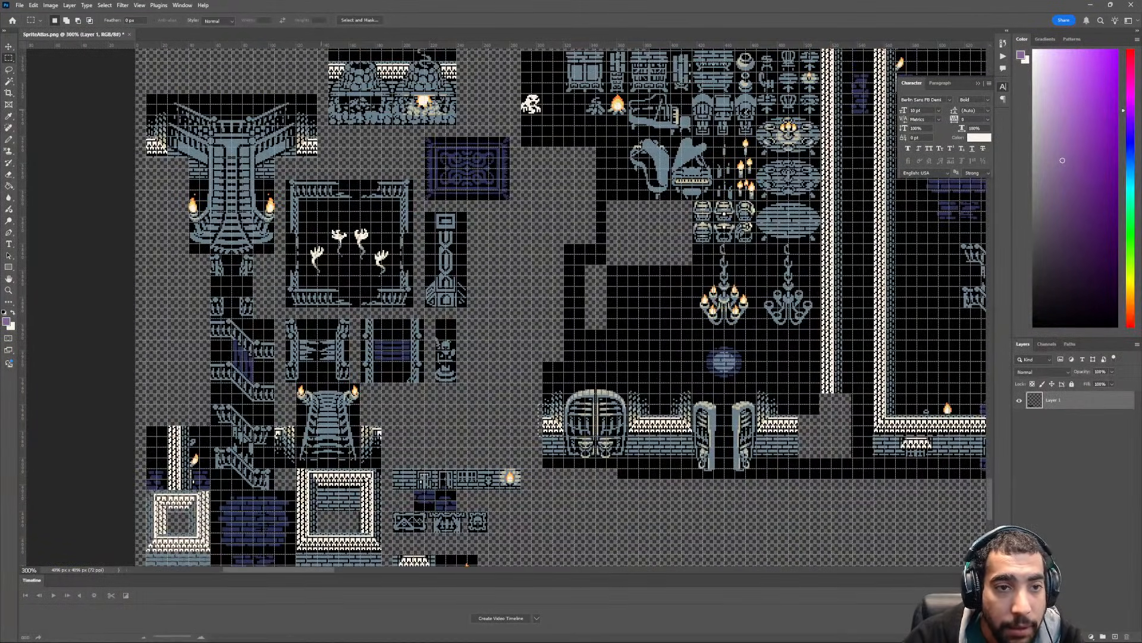
drag(296, 117, 317, 157)
scroll(554, 337, right, 5)
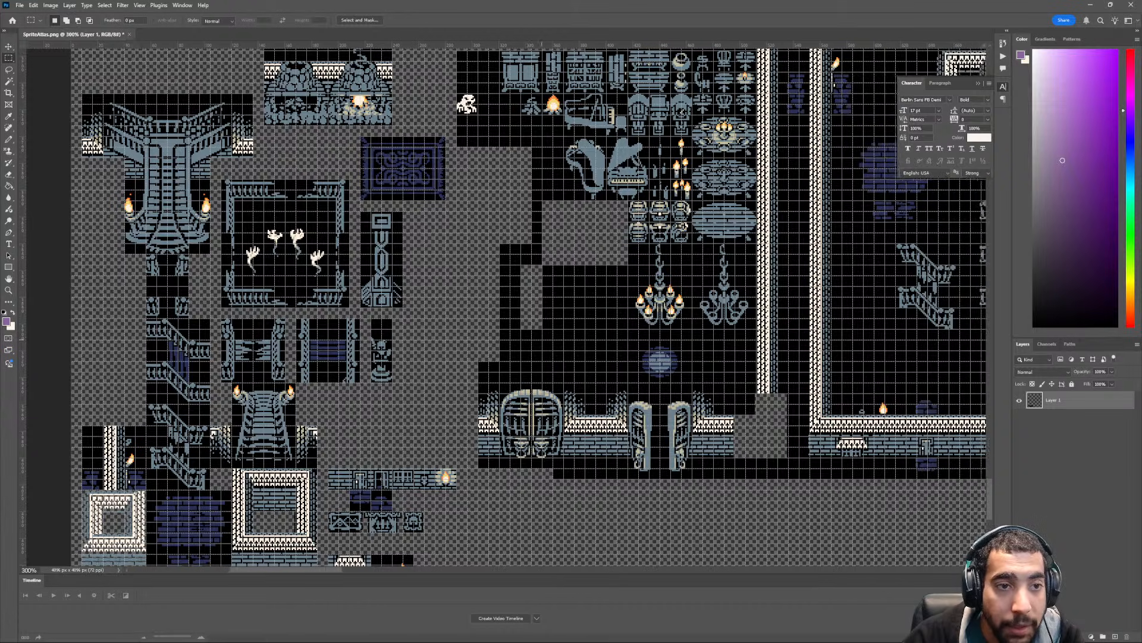
scroll(554, 338, down, 5)
key(ctrl+plus)
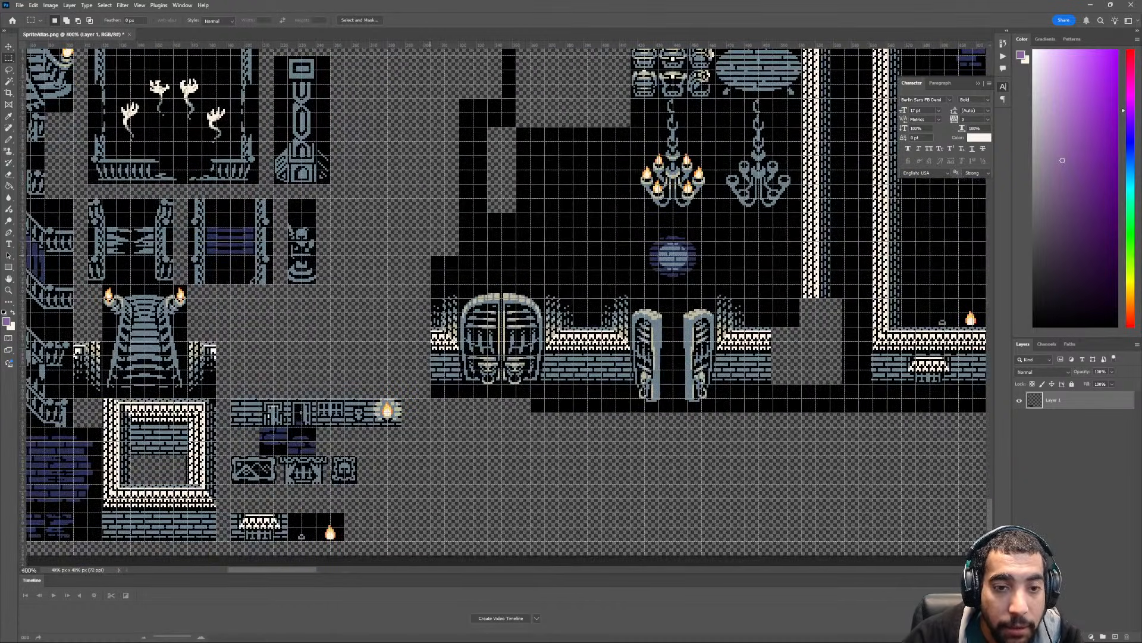
- Examine the two complete room copies to the right of the partly cleared room and compare them with the regrouped tiles
key(ctrl+minus)
key(ctrl+minus)
key(ctrl+minus)
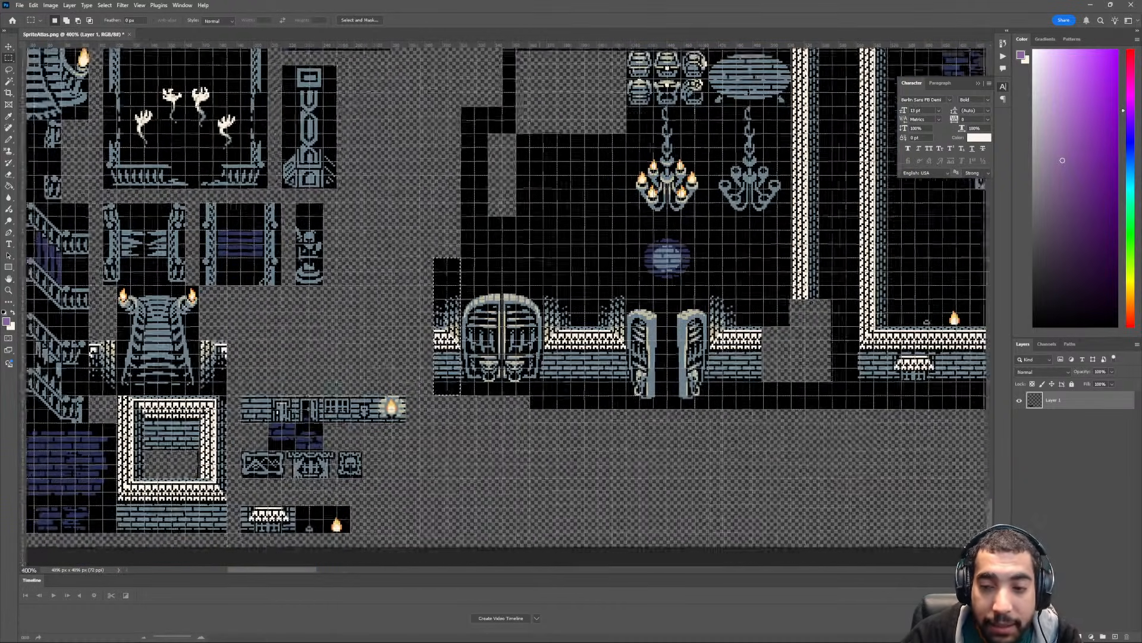
scroll(683, 360, right, 6)
key(ctrl+plus)
key(ctrl+plus)
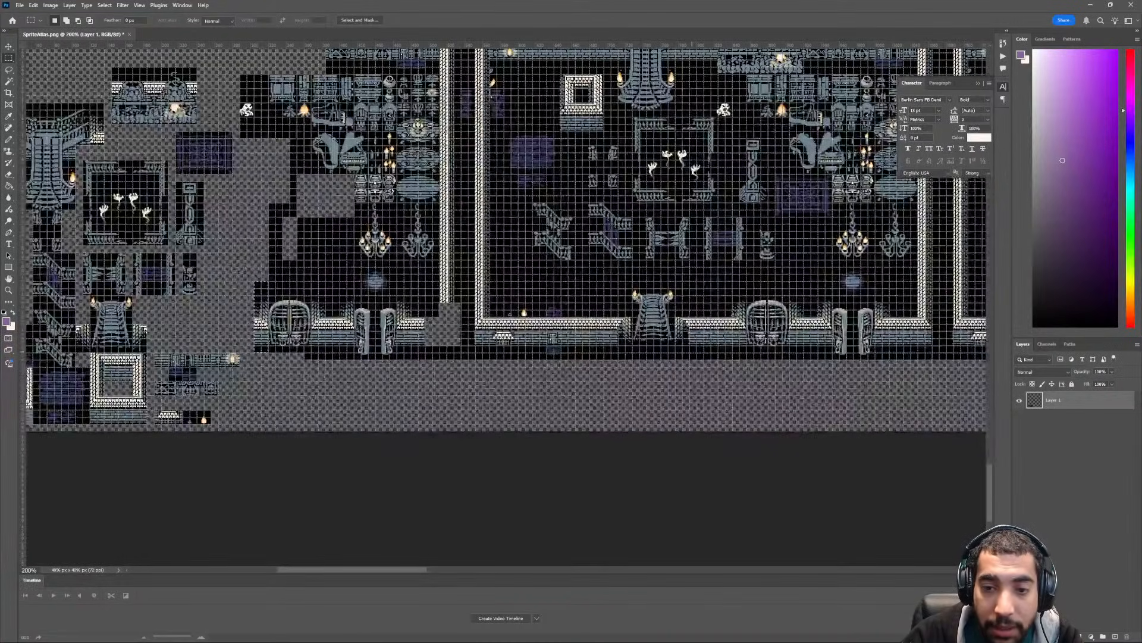
scroll(506, 238, right, 8)
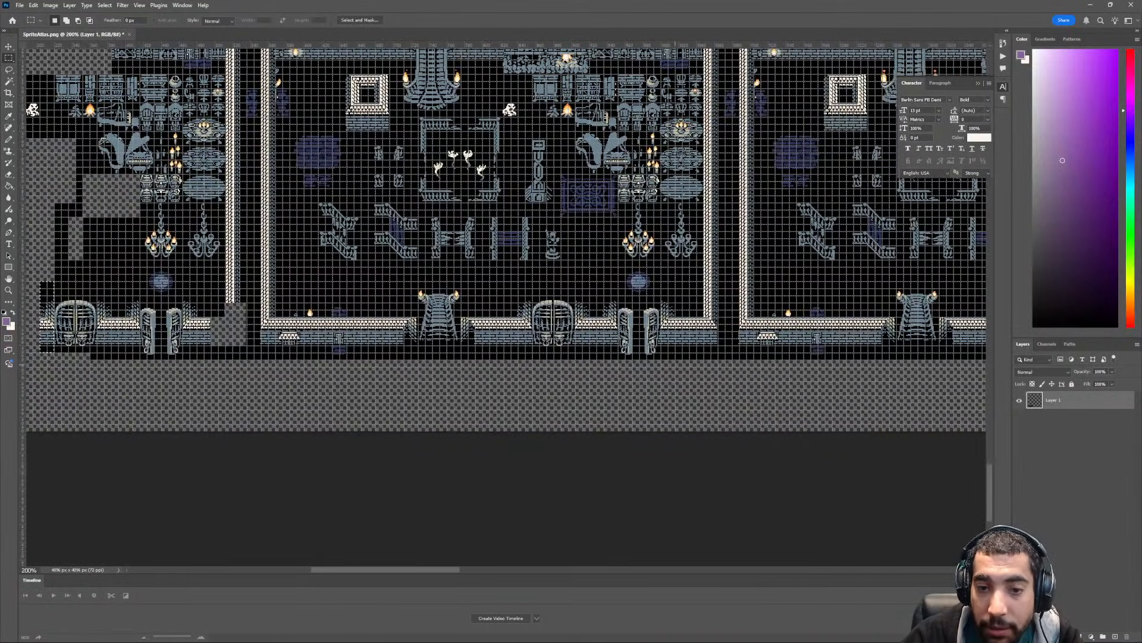
key(ctrl+minus)
scroll(522, 244, left, 3)
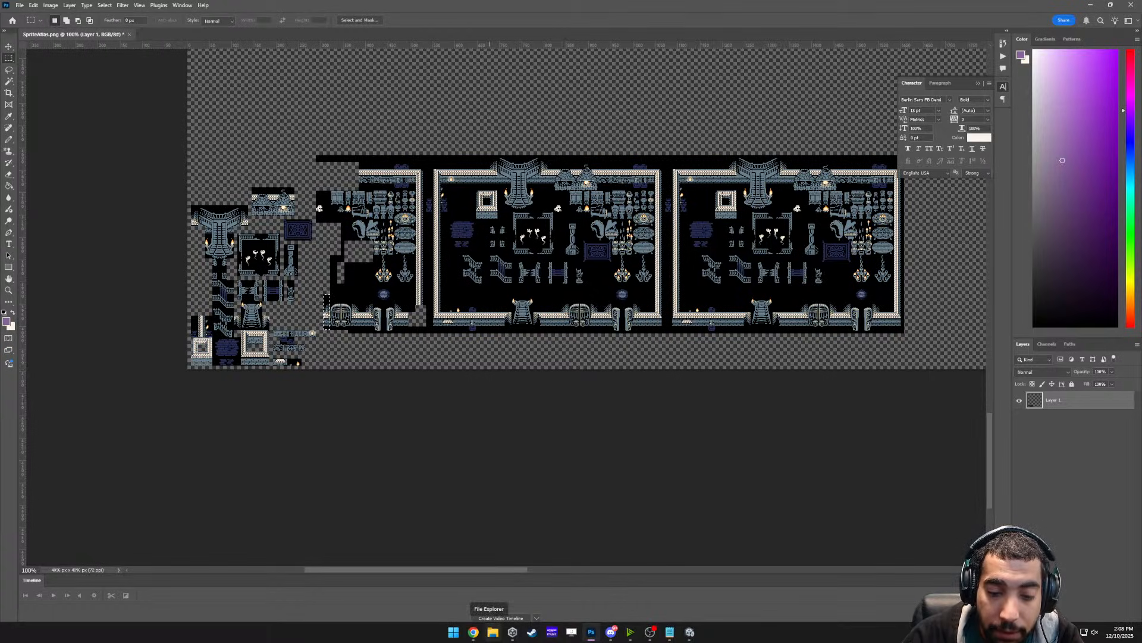
- Look through the files in the Desktop folder in File Explorer and close the folder window
click(493, 632)
click(362, 297)
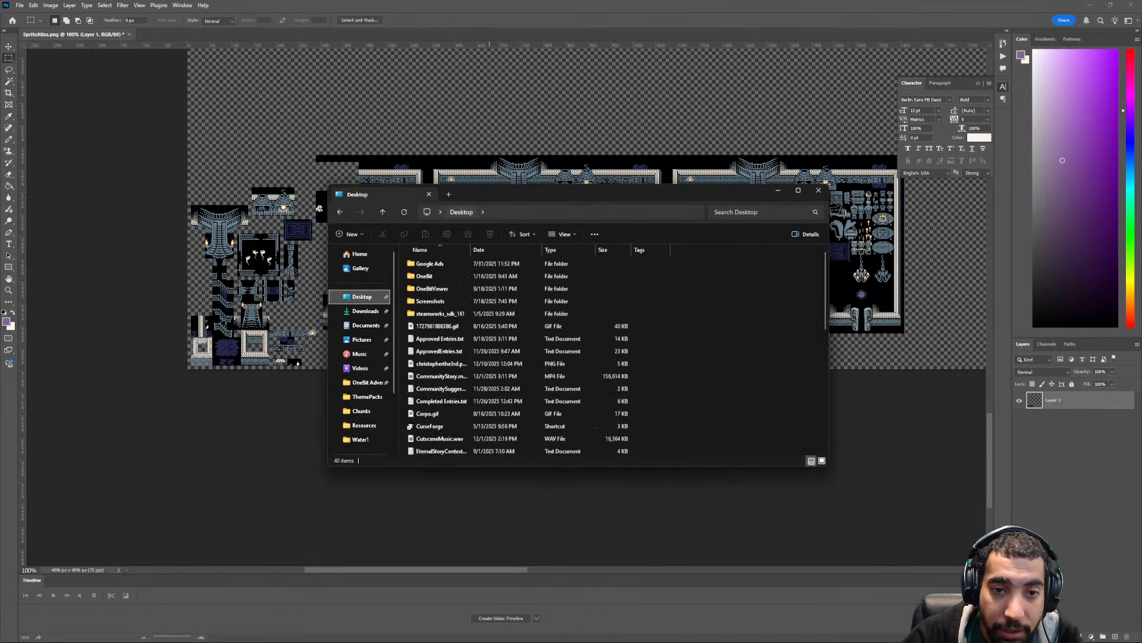
drag(512, 194, 611, 223)
scroll(619, 455, down, 8)
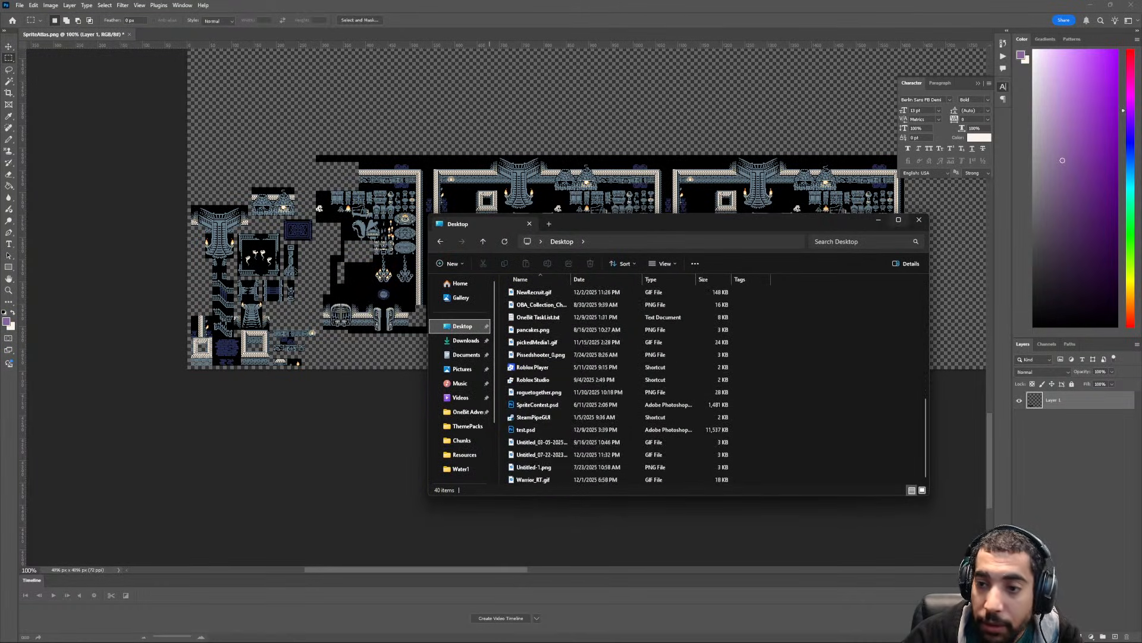
click(920, 219)
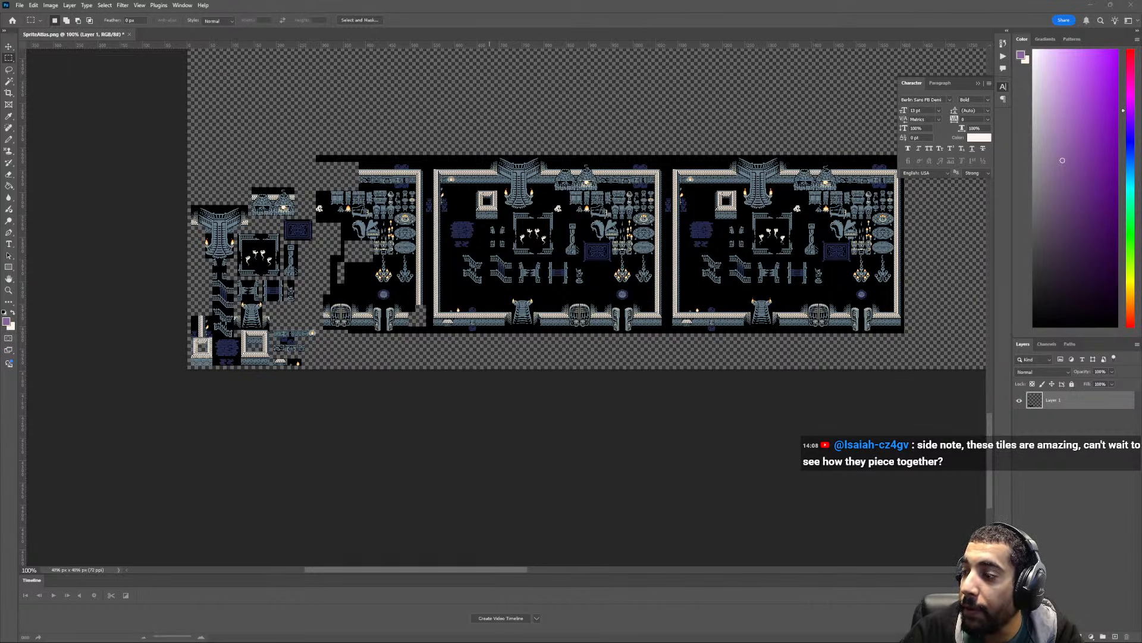
- Save the room tileset GIF to the Desktop as Untitled_03-09-2025_07-24-06.gif and open the saved file in the image viewer
key(ctrl+shift+s)
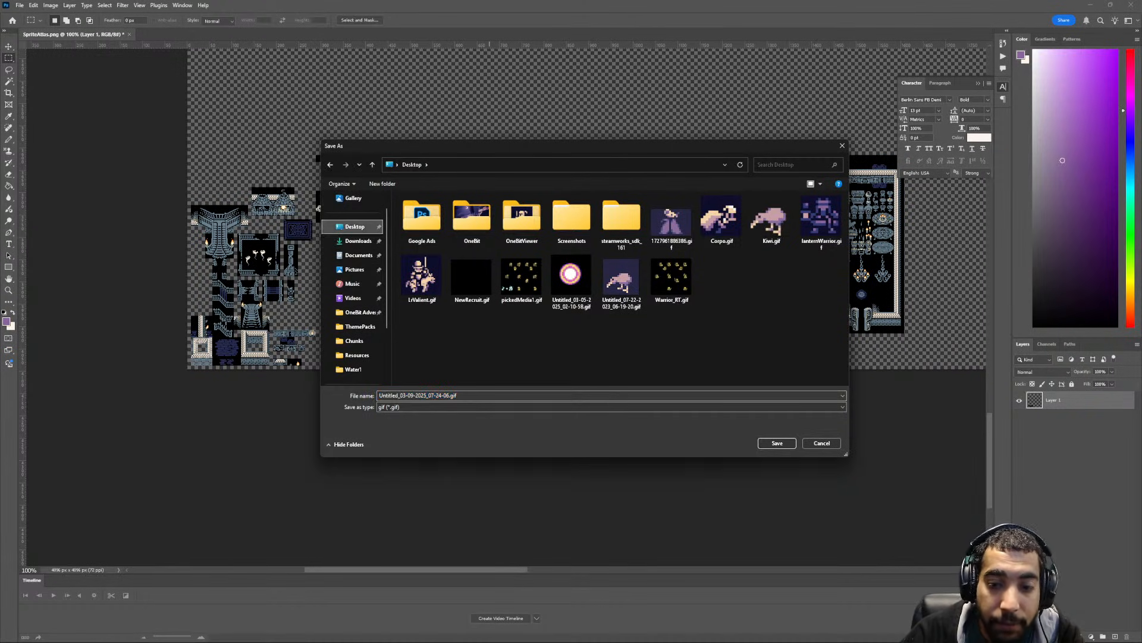
click(777, 443)
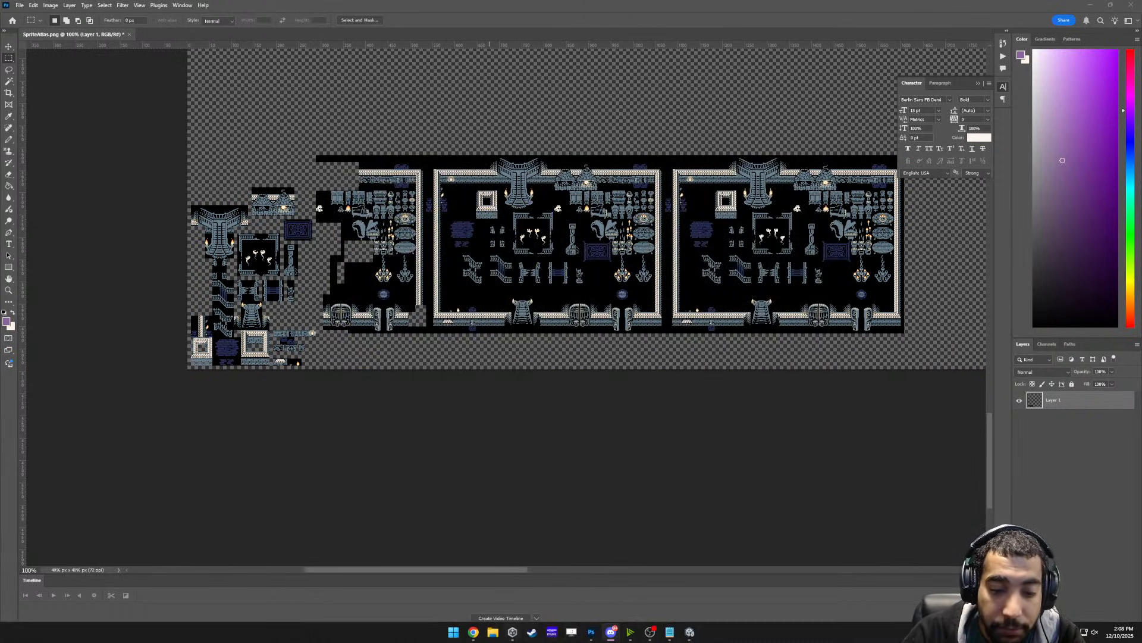
click(493, 632)
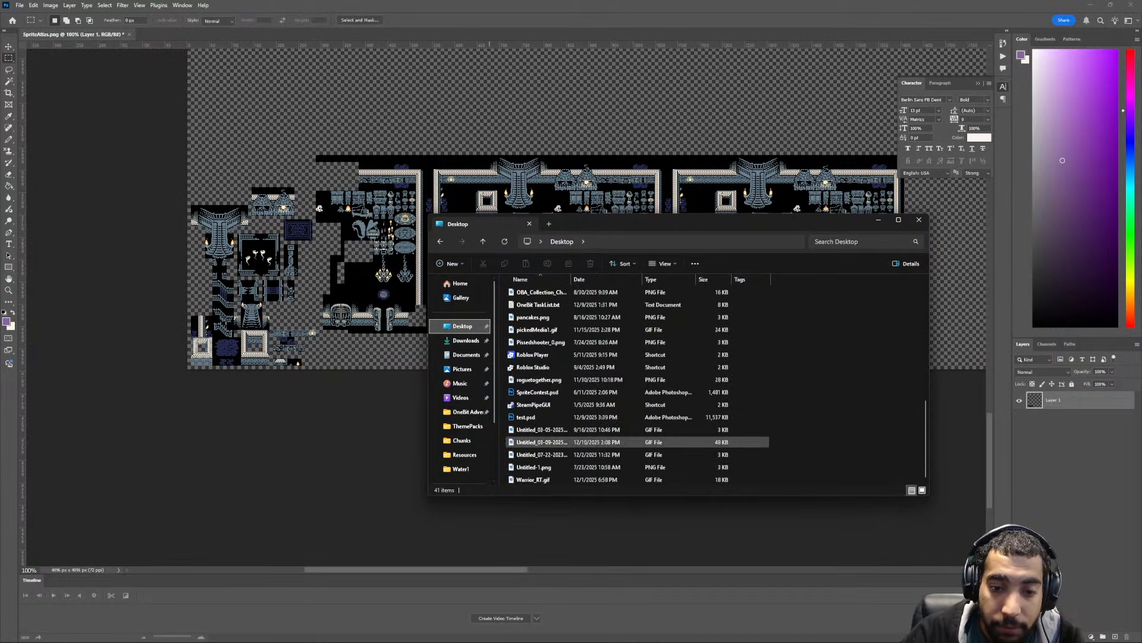
double_click(542, 429)
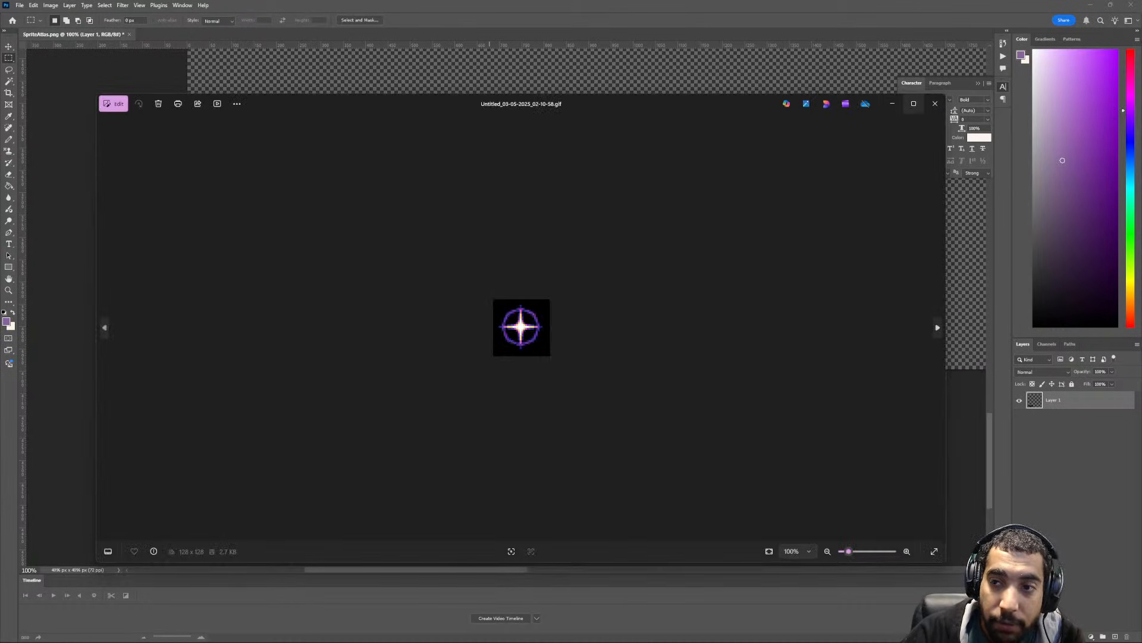
click(935, 104)
double_click(548, 441)
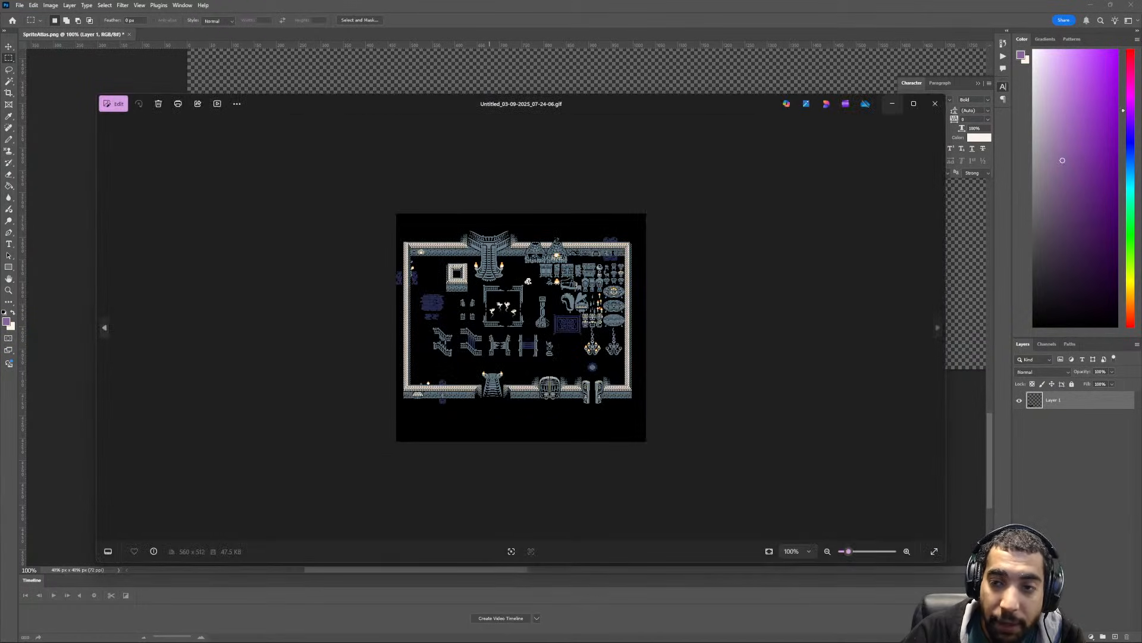
- Examine the animated room tiles in the GIF at a larger size and close the viewer and folder window
scroll(521, 327, up, 5)
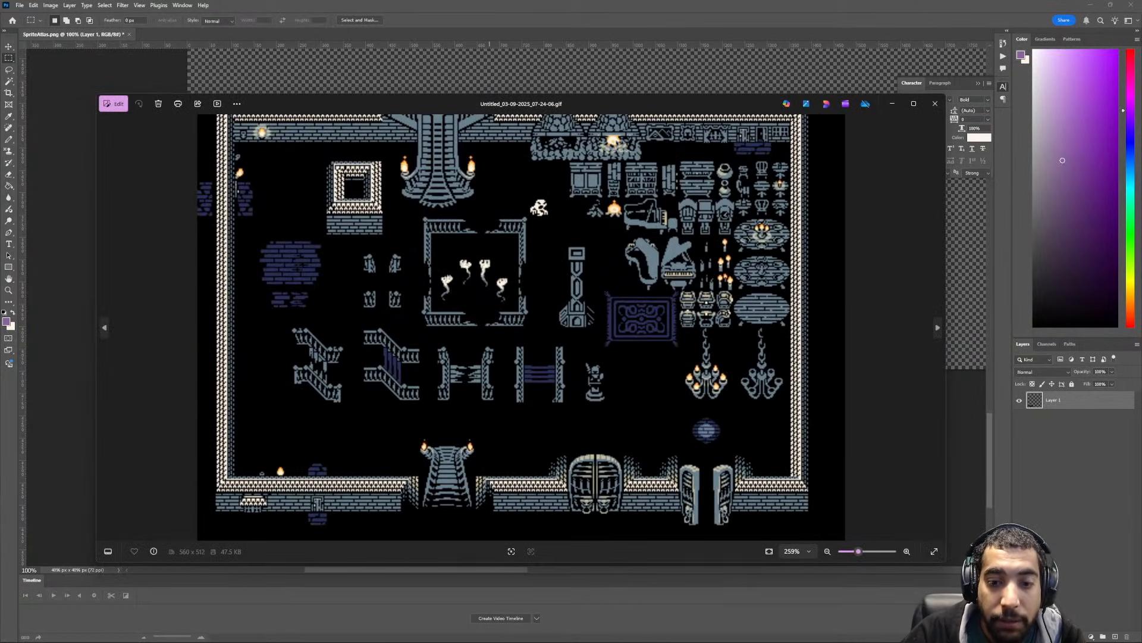
scroll(521, 327, down, 1)
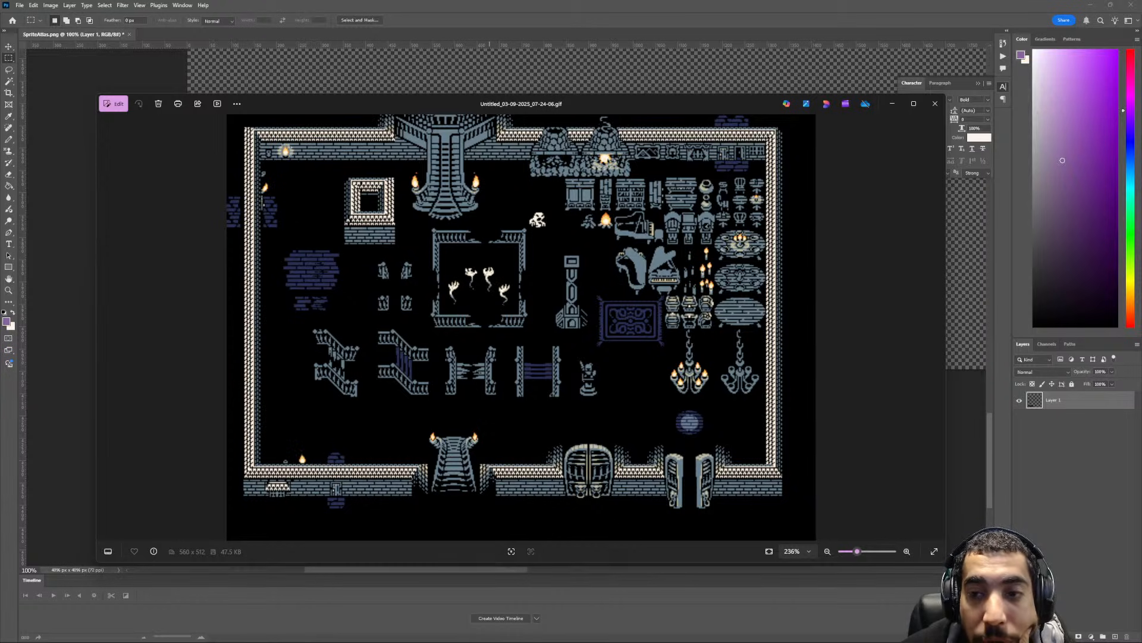
click(935, 104)
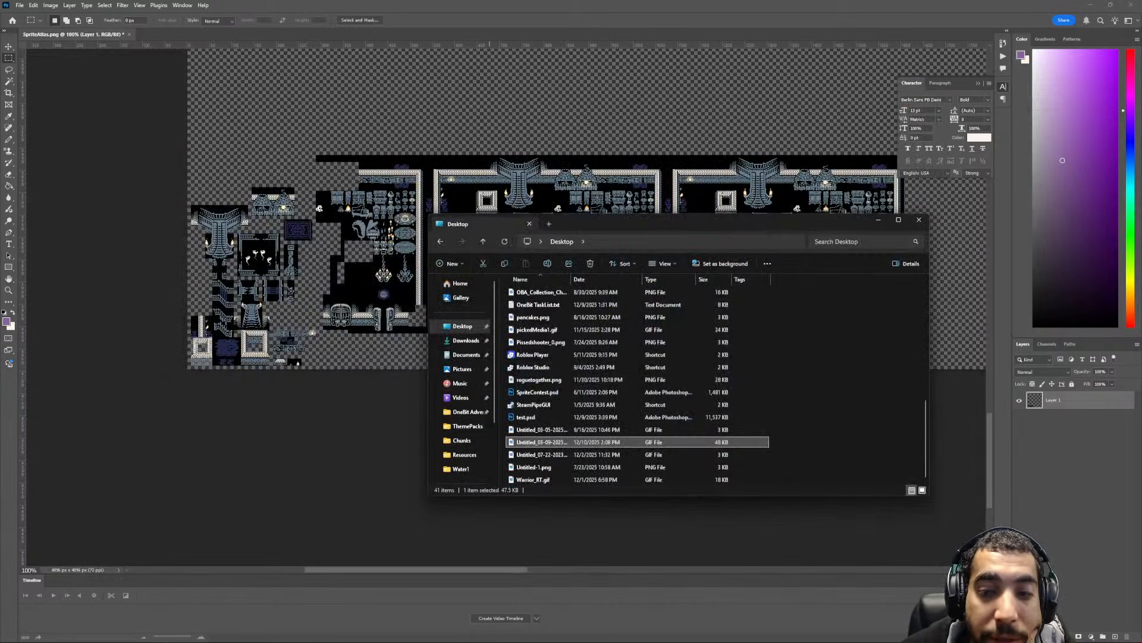
click(920, 219)
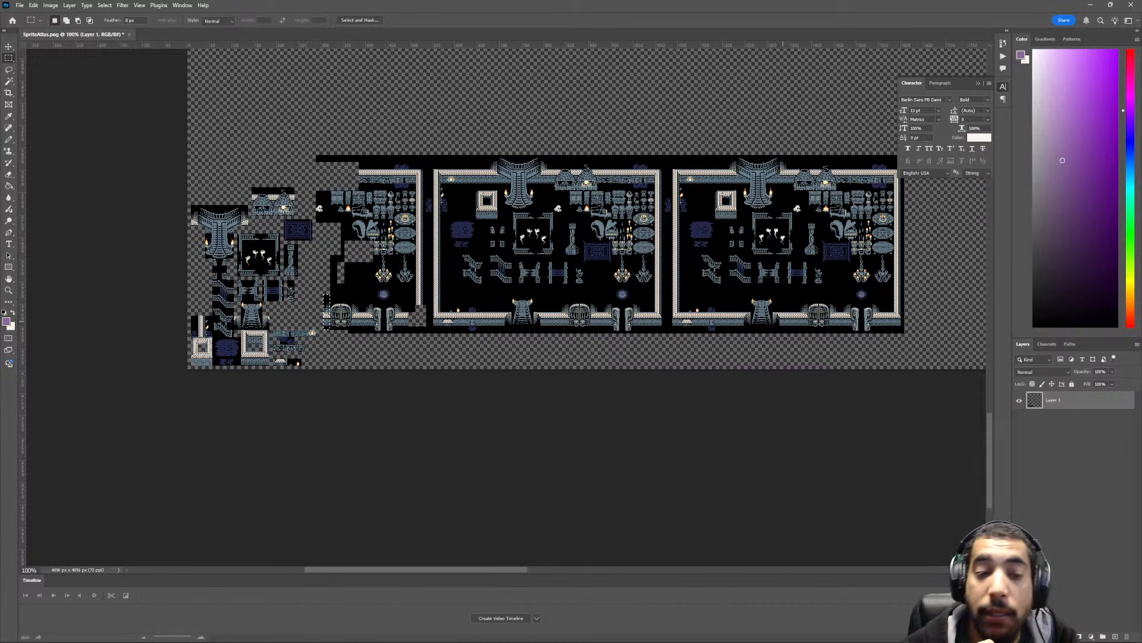
- Show the grid and delete the wall pieces on both sides of the closed double door in the partly cleared room
ctrl+scroll(783, 321, up, 7)
scroll(520, 257, down, 3)
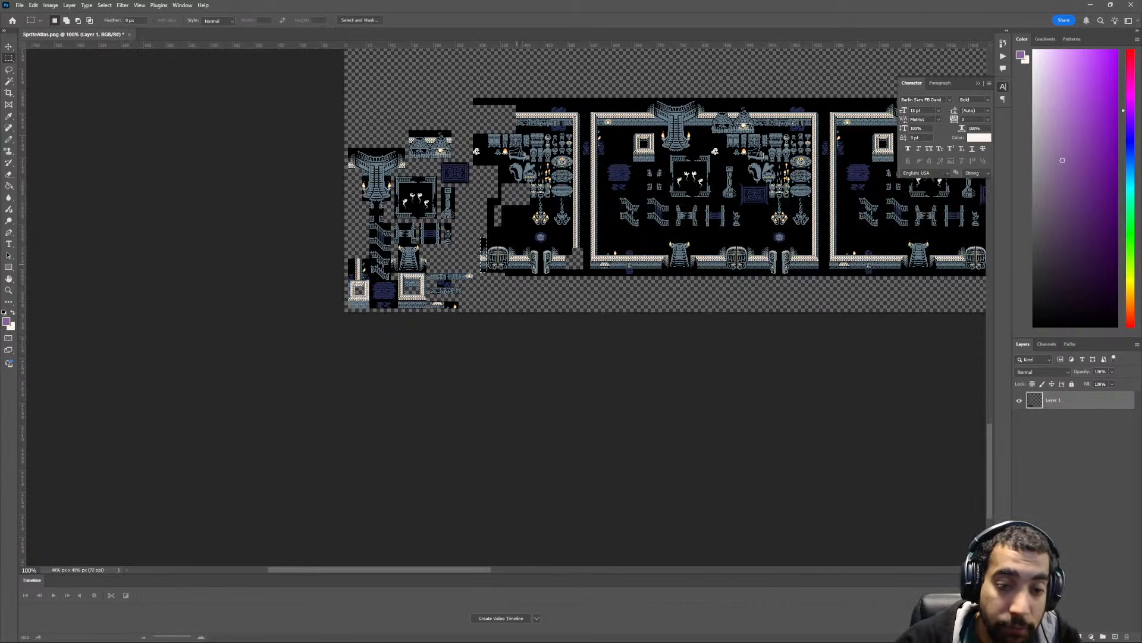
alt+scroll(520, 256, up, 2)
alt+scroll(490, 215, up, 2)
scroll(491, 215, up, 2)
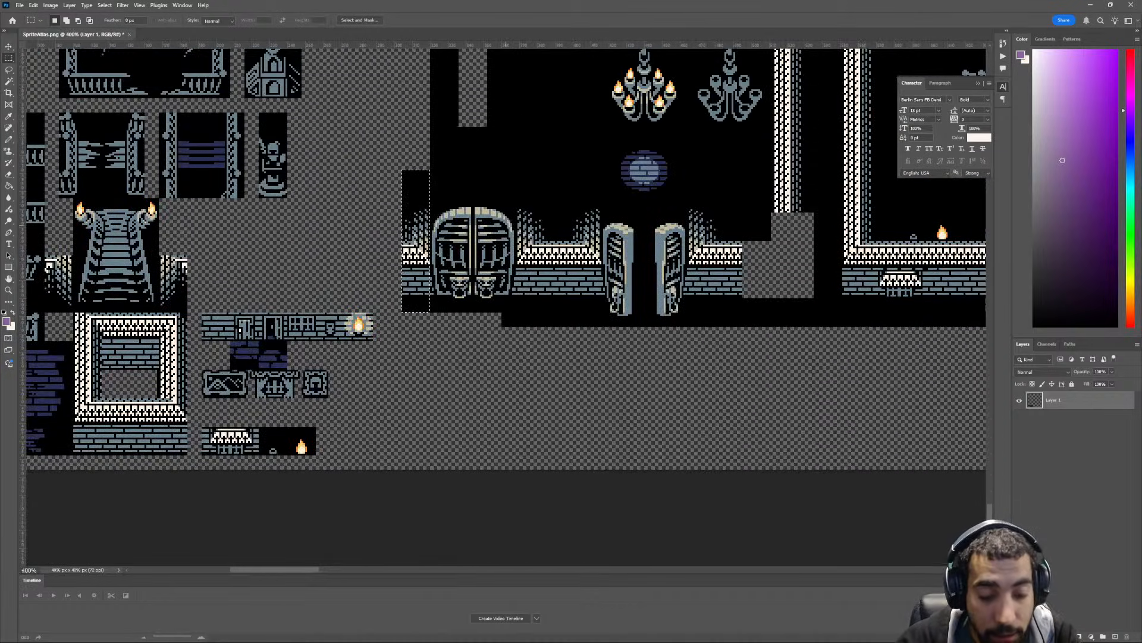
key(ctrl+apostrophe)
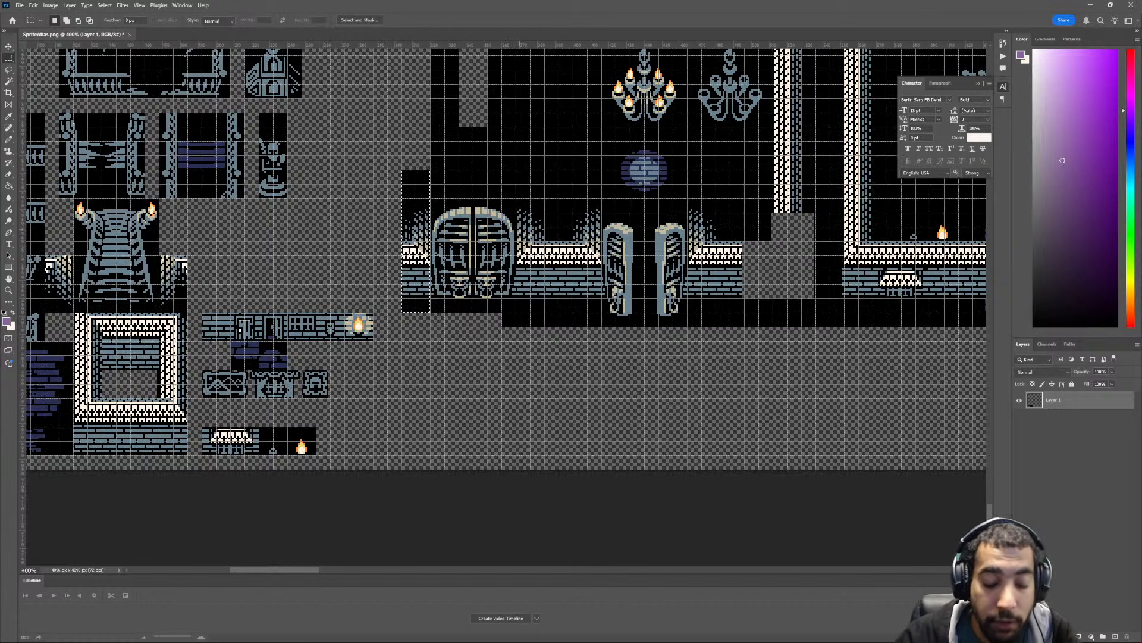
key(Delete)
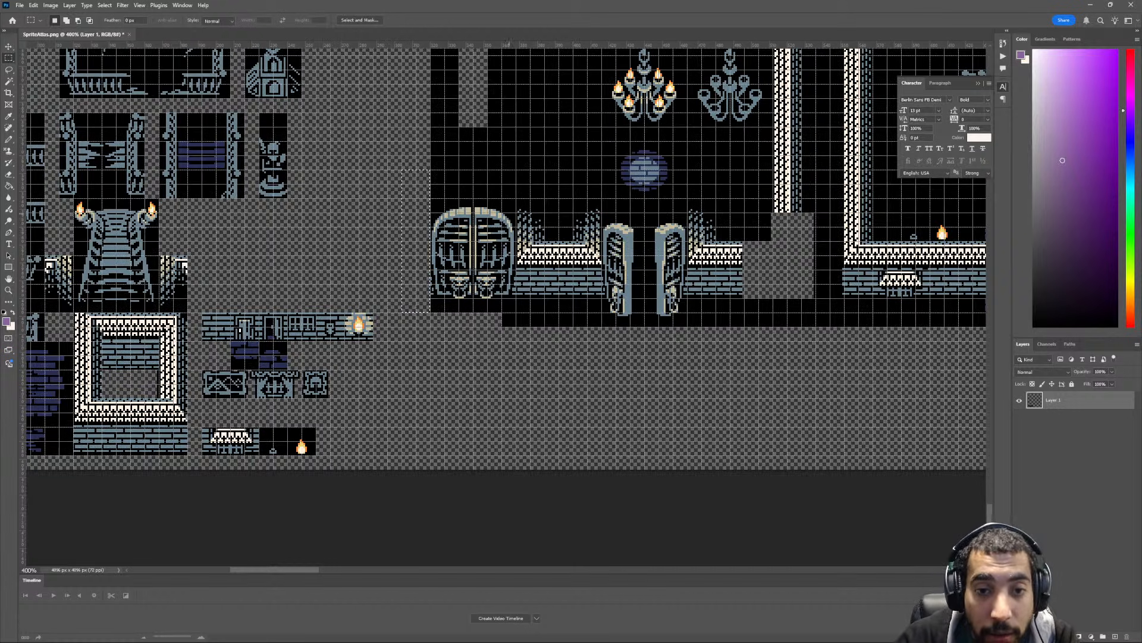
drag(516, 198, 543, 297)
key(Delete)
- Move the closed double door tile to the right of the small torch-lit staircase, just above the wall decoration strip
mouse_move(422, 298)
mouse_down()
mouse_move(559, 345)
mouse_move(439, 234)
mouse_move(276, 276)
mouse_move(242, 263)
mouse_move(328, 256)
mouse_up()
key(Delete)
scroll(488, 322, up, 2)
key(v)
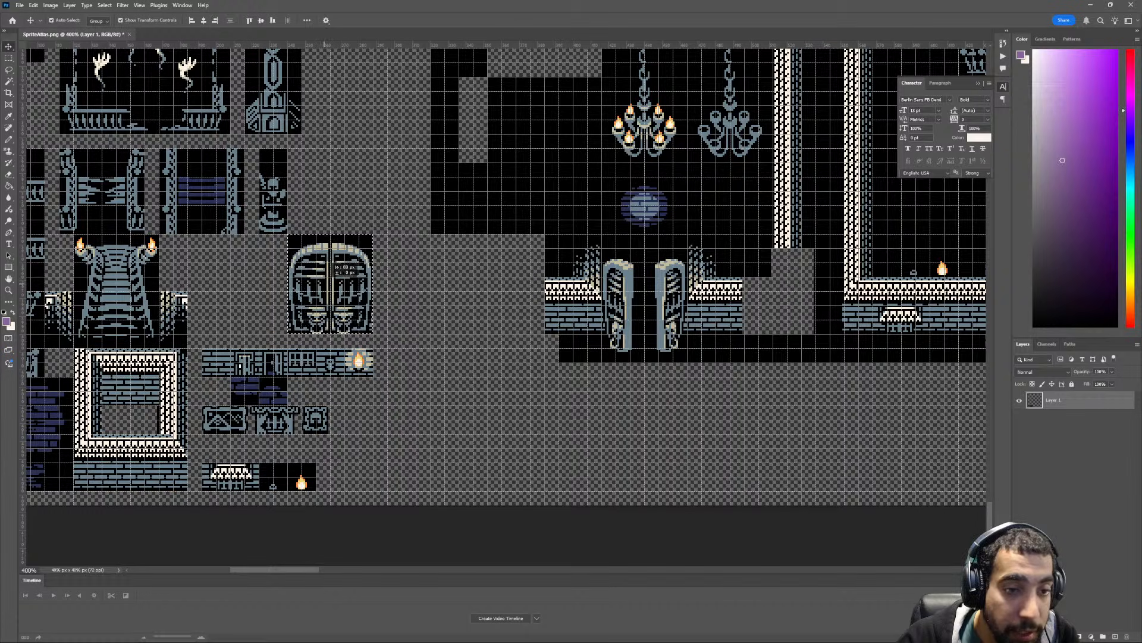
scroll(329, 256, up, 2)
scroll(407, 319, up, 1)
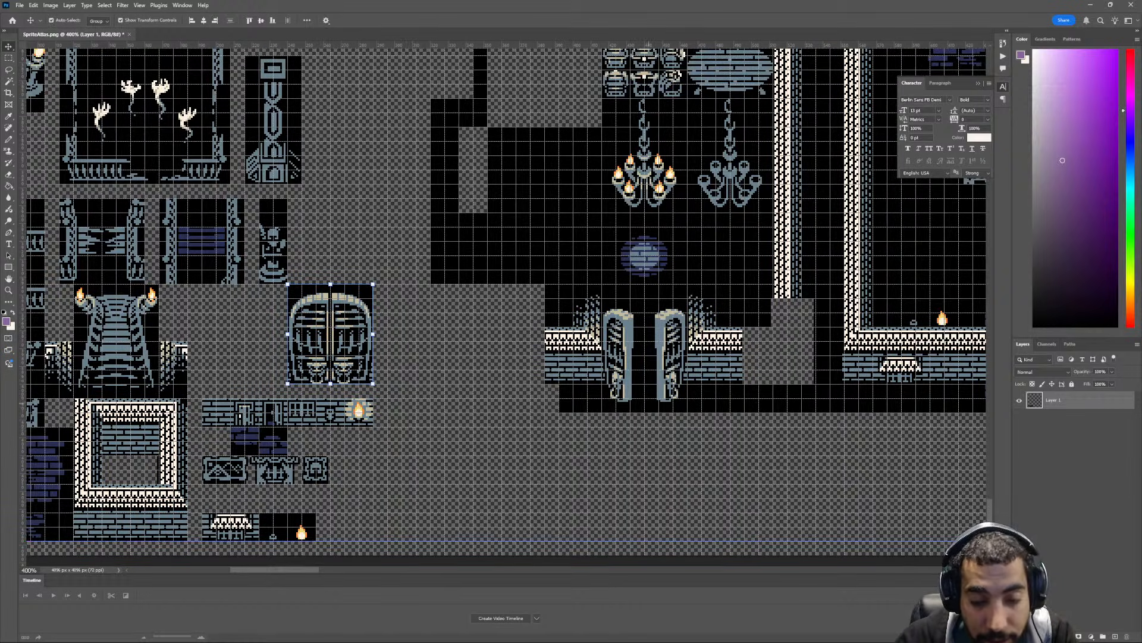
- Delete the wall pieces on both sides of the open double door and the black strip directly above it
key(m)
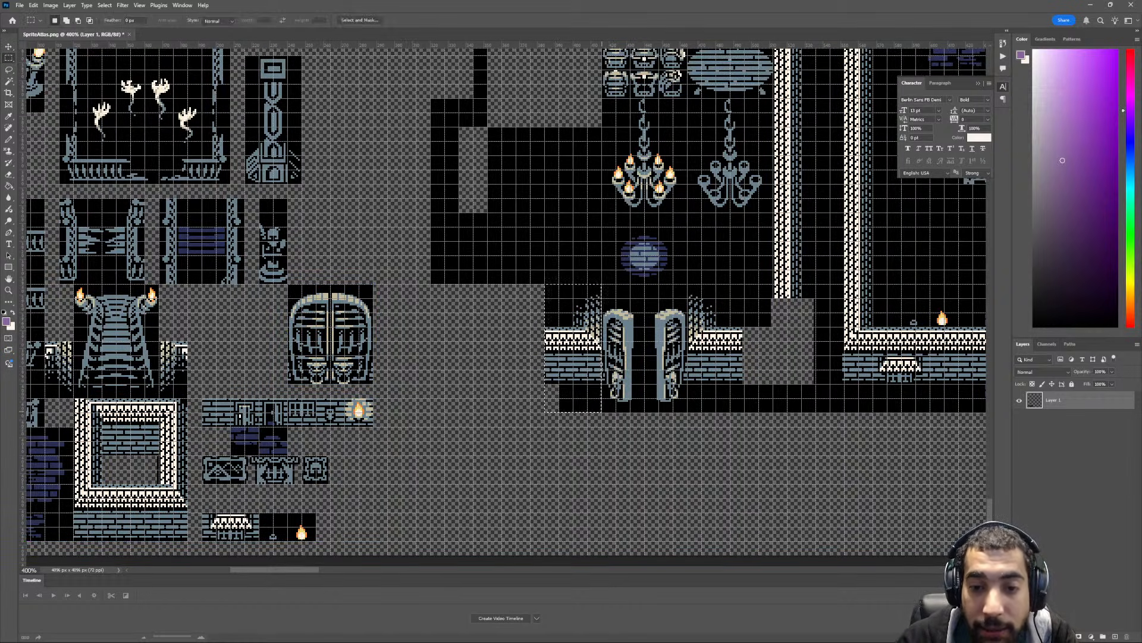
key(Delete)
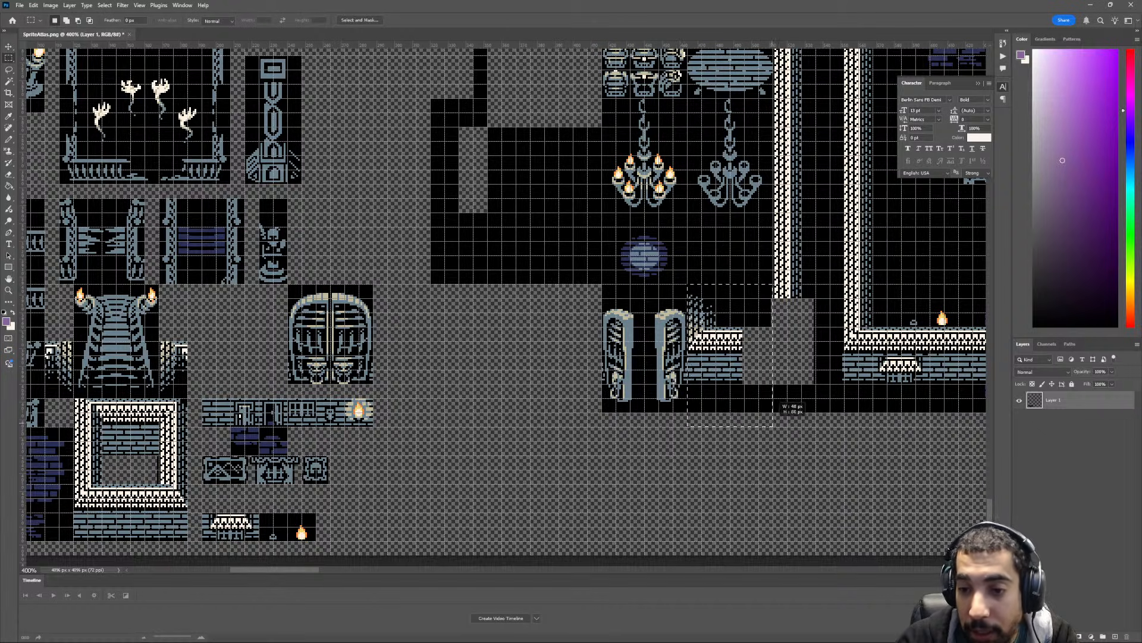
drag(687, 285, 772, 426)
key(Delete)
scroll(773, 426, up, 1)
key(ctrl+d)
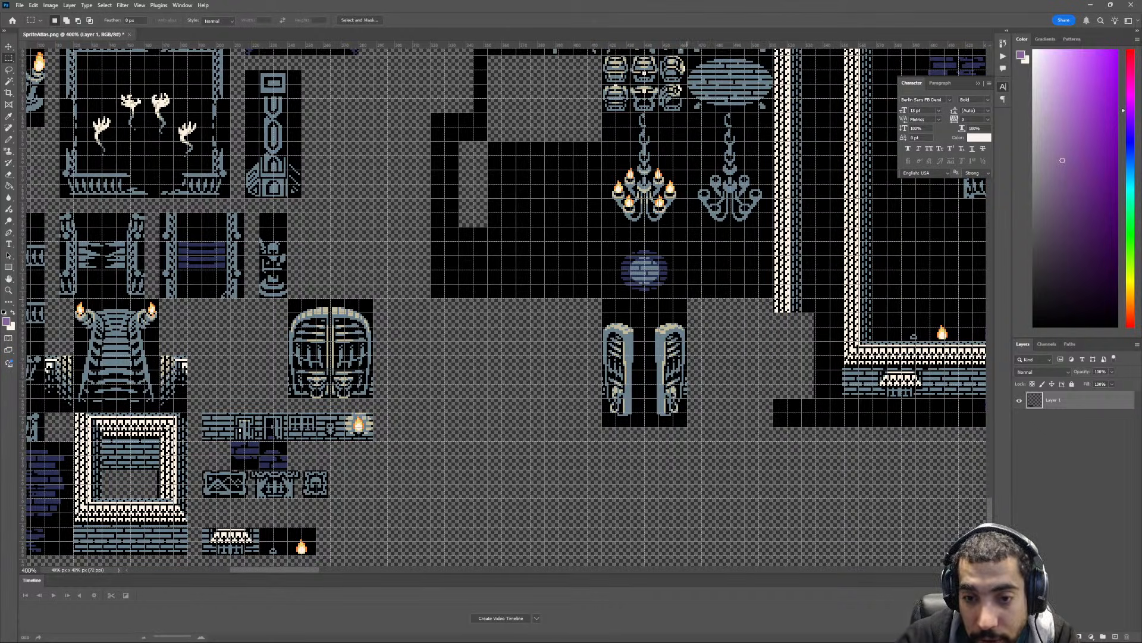
drag(687, 298, 559, 313)
key(Delete)
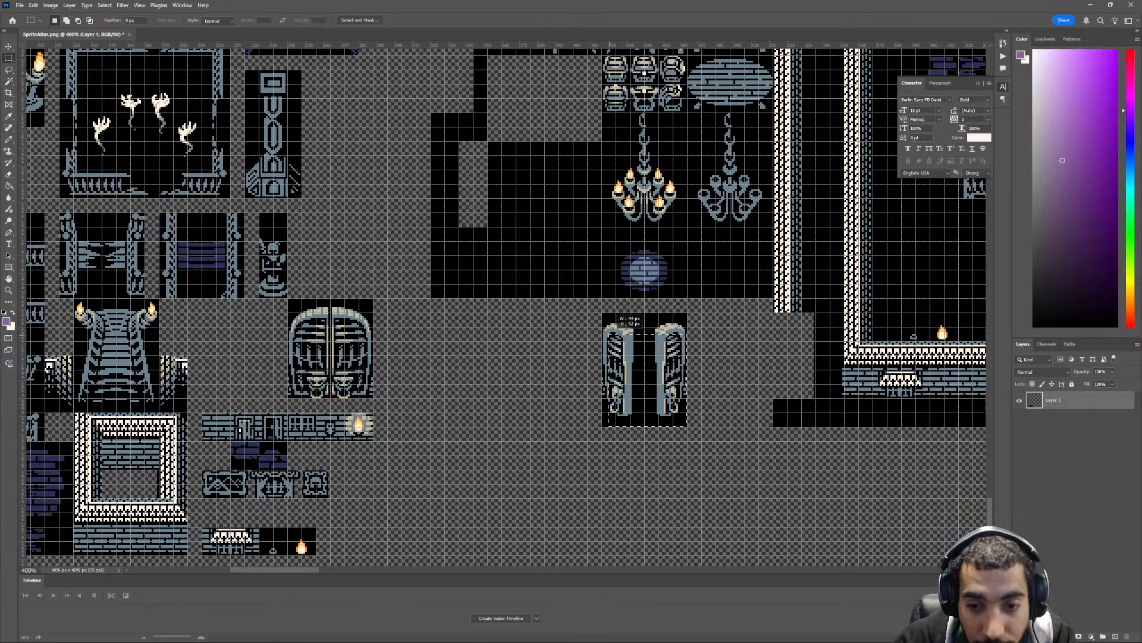
- Move the open double door tile to the right of the closed double door tile and clear the selection
drag(602, 312, 688, 426)
key(v)
mouse_move(658, 325)
mouse_down()
mouse_move(444, 321)
mouse_move(436, 347)
mouse_up()
scroll(444, 354, up, 1)
key(ctrl+d)
scroll(512, 415, up, 1)
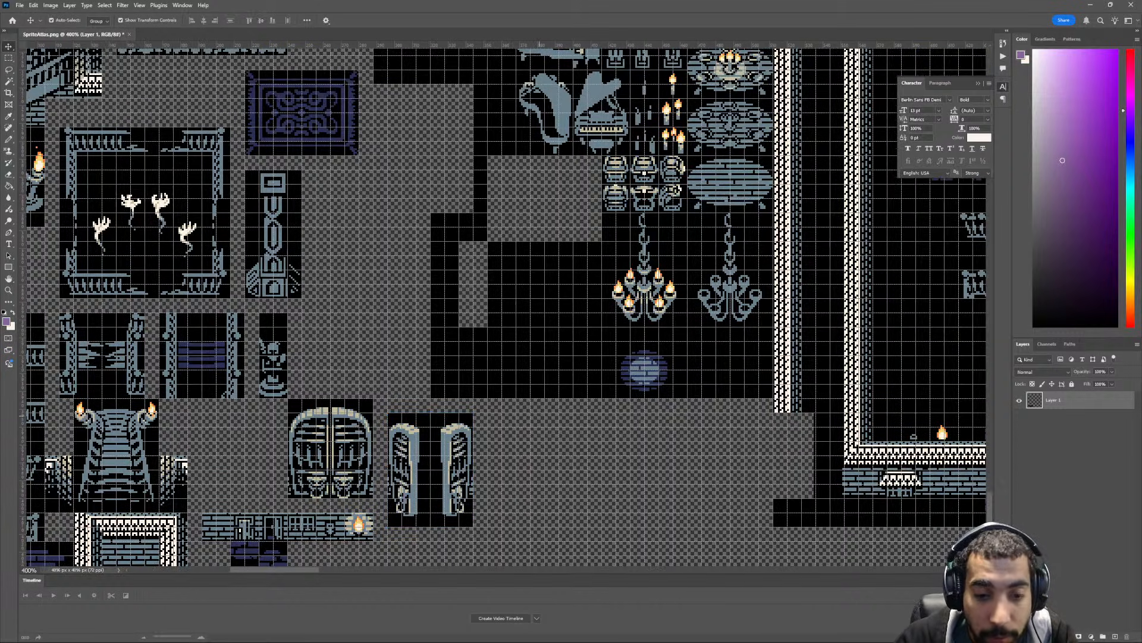
- Delete the leftover empty black area to the left of the chandeliers
key(m)
mouse_move(431, 213)
mouse_down()
mouse_move(545, 366)
mouse_move(602, 398)
mouse_up()
key(Delete)
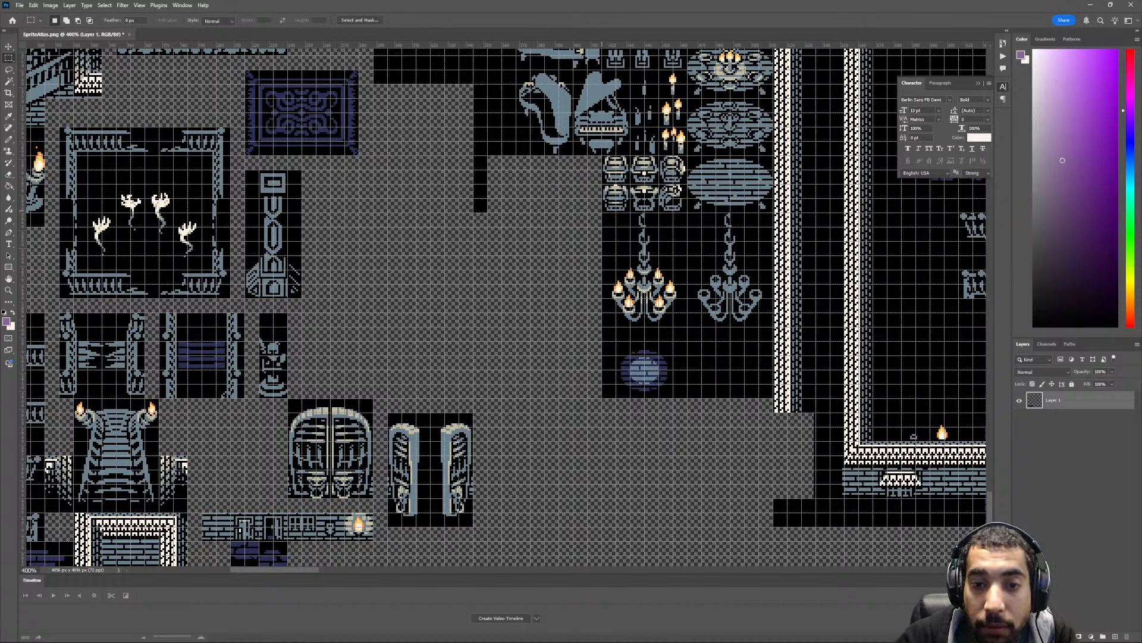
- Move the lit chandelier together with the glowing brick patch below it to the right of the open double door tile
drag(602, 212, 688, 398)
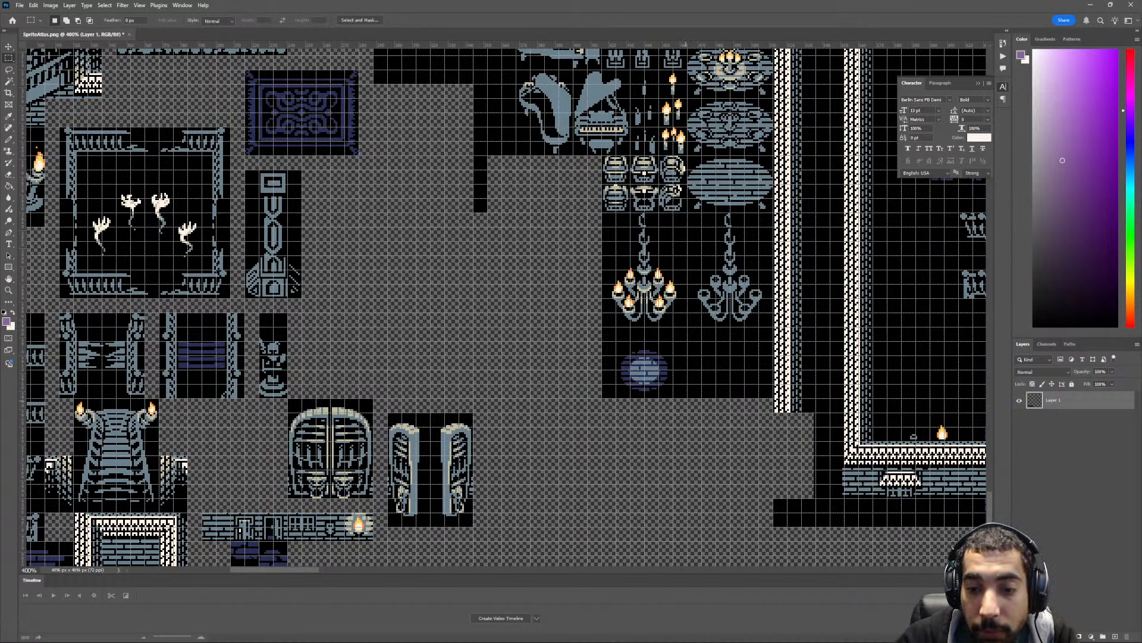
key(c)
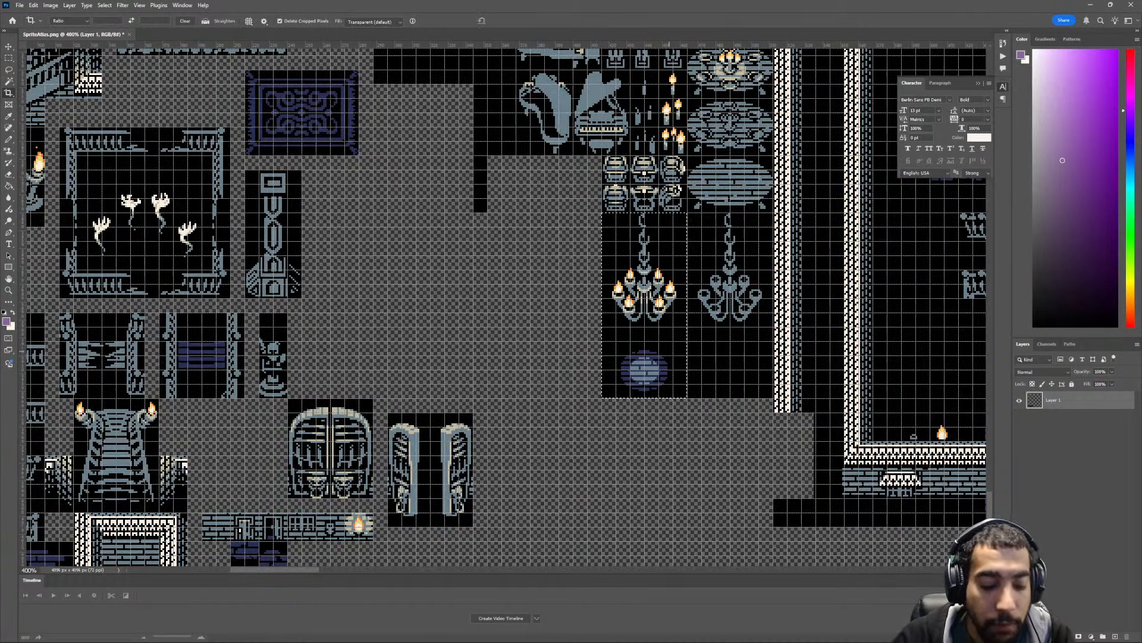
key(v)
drag(685, 337, 573, 440)
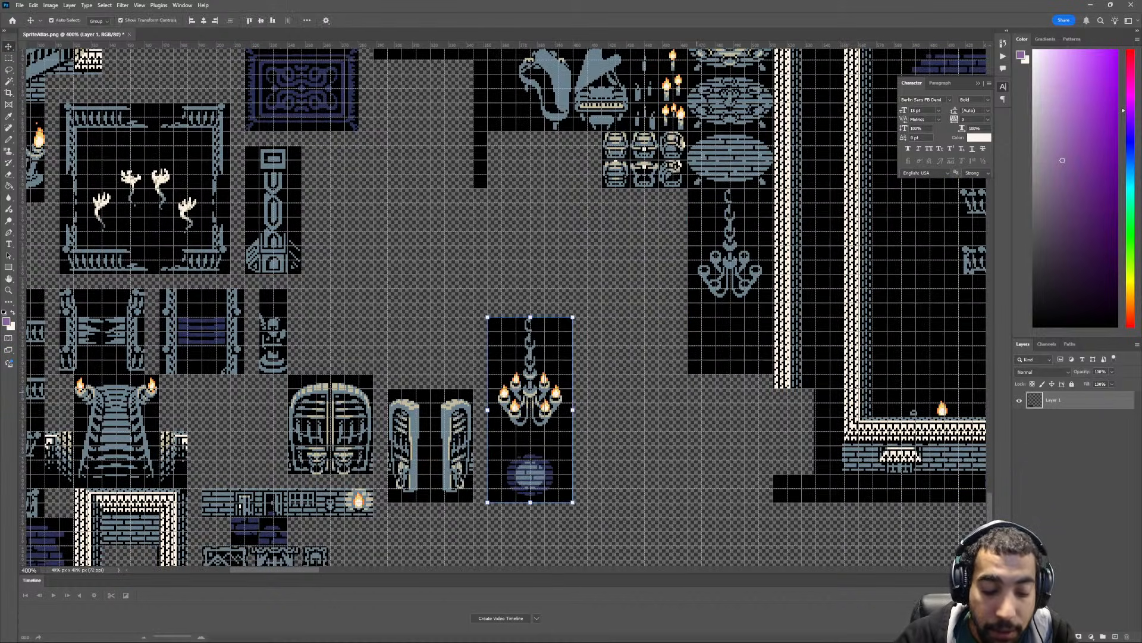
- Move the unlit chandelier tile to the right of the lit one and delete the leftover black block beside the room's wall
key(m)
drag(688, 189, 640, 420)
key(v)
scroll(637, 420, up, 2)
scroll(607, 423, right, 3)
drag(562, 428, 585, 408)
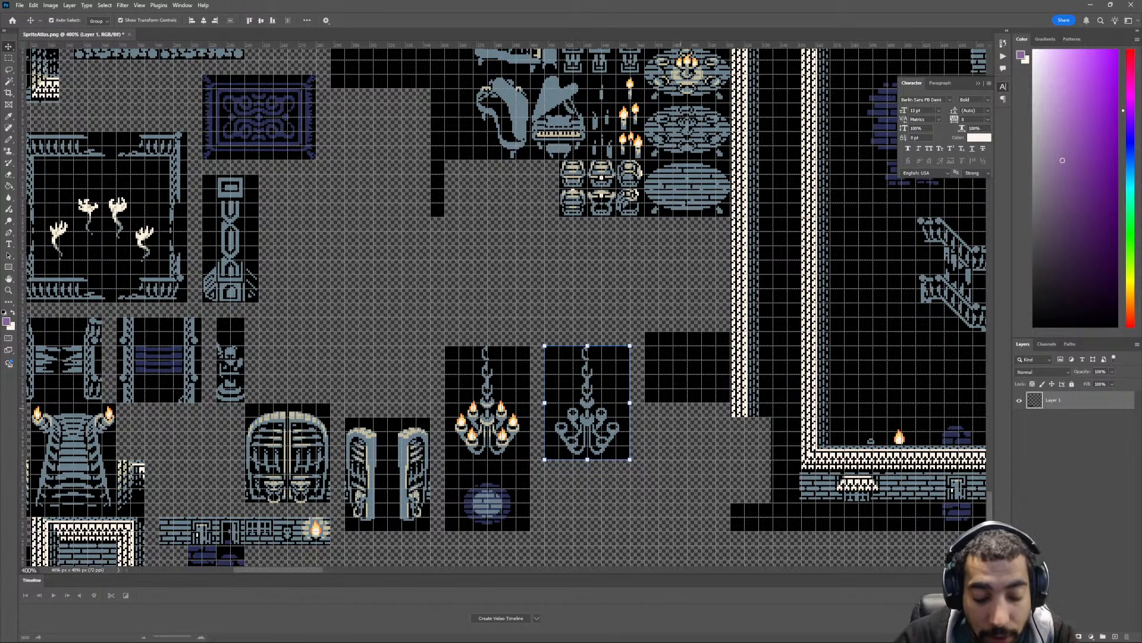
key(m)
key(ctrl+d)
drag(645, 331, 731, 402)
scroll(731, 402, right, 4)
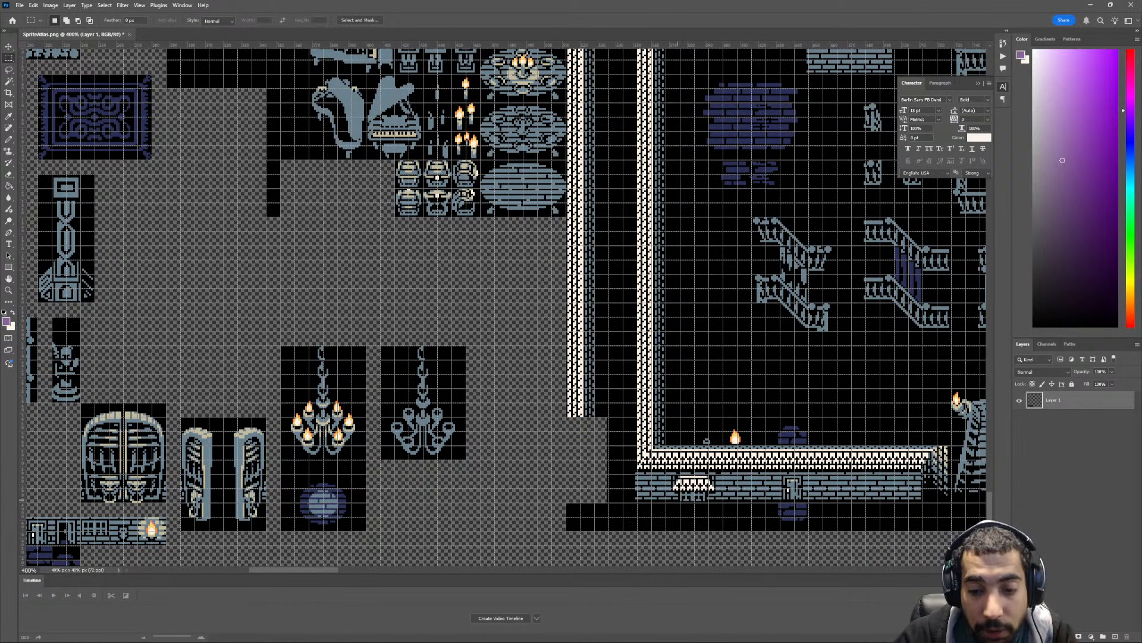
- Delete the black block containing the small white skeleton figure to the left of the cabinet and campfire tiles
key(ctrl+minus)
key(ctrl+minus)
scroll(583, 425, up, 3)
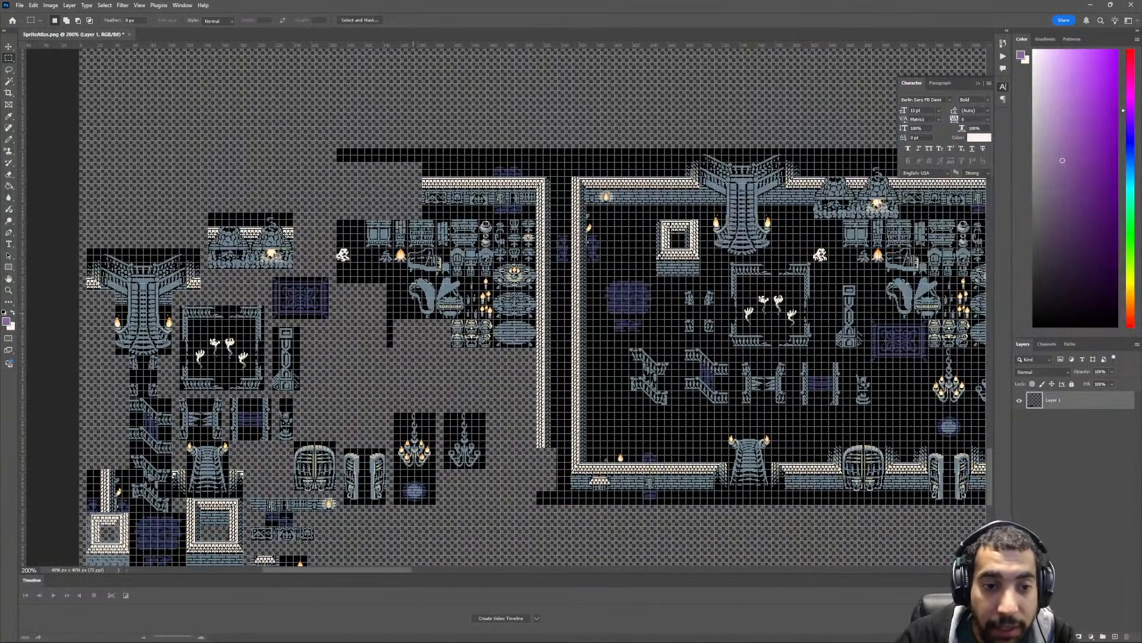
scroll(508, 305, left, 3)
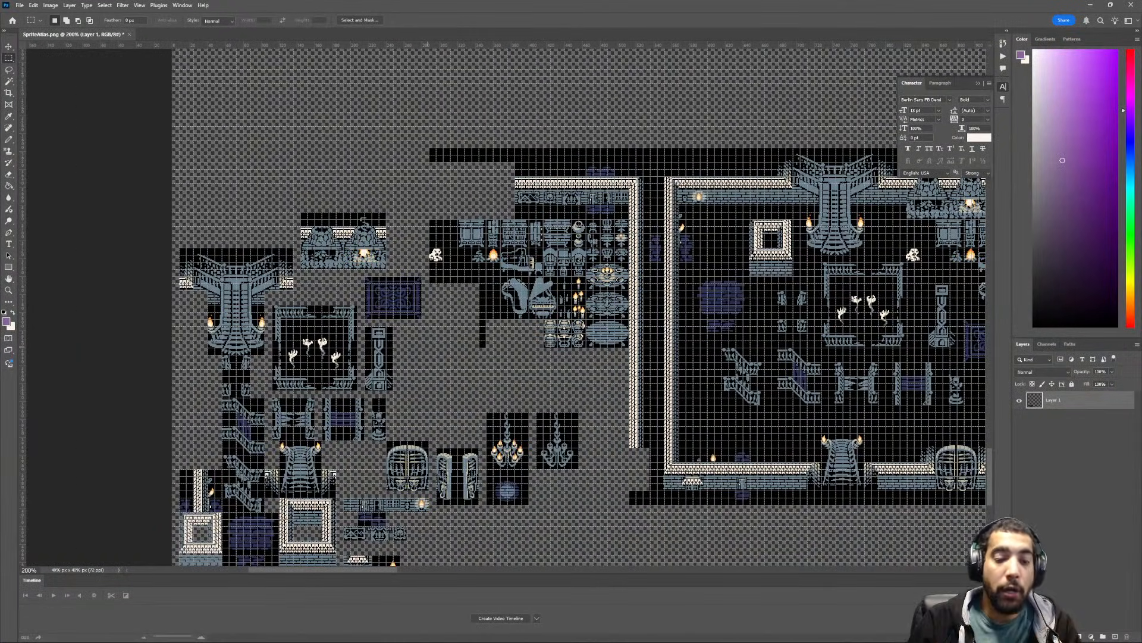
key(ctrl+apostrophe)
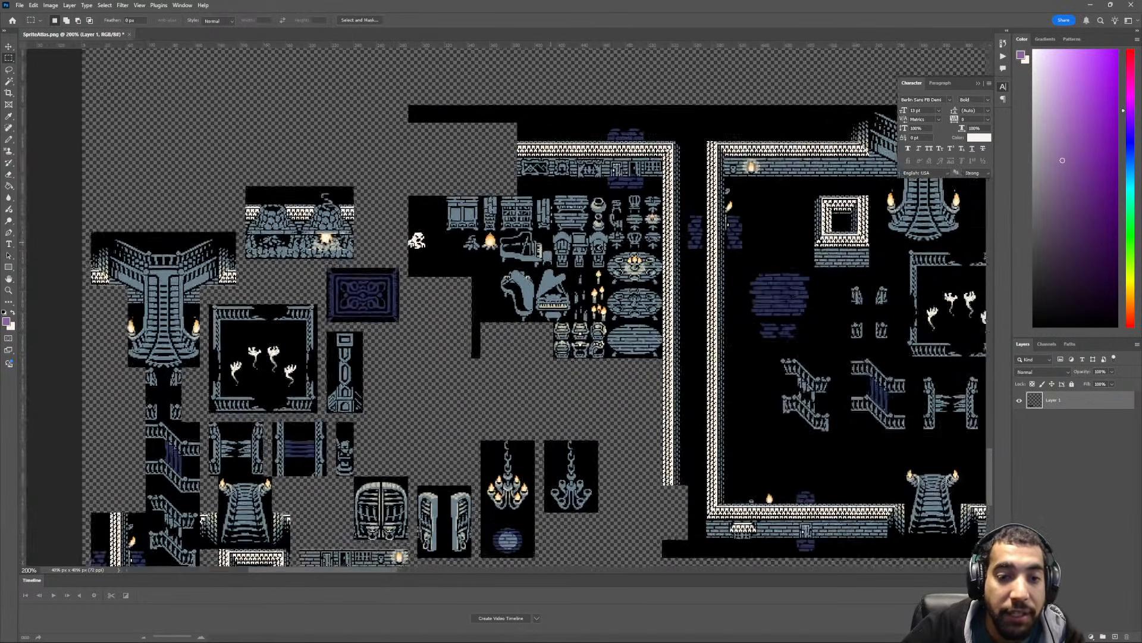
key(ctrl+plus)
key(ctrl+apostrophe)
scroll(556, 228, left, 2)
scroll(508, 253, up, 3)
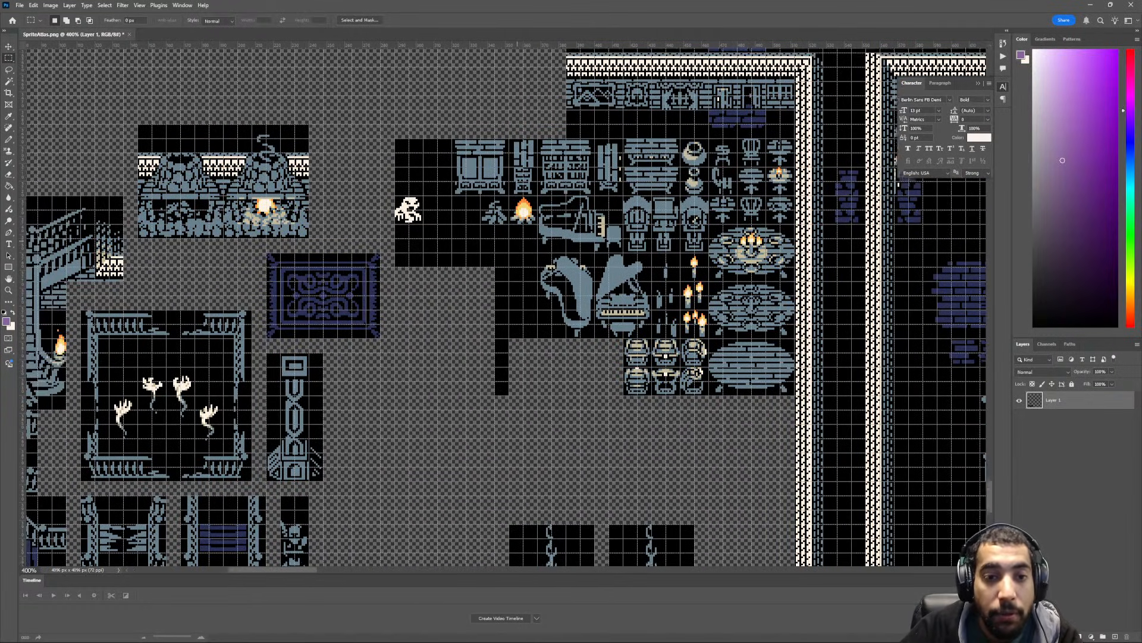
scroll(505, 307, left, 2)
key(ctrl+plus)
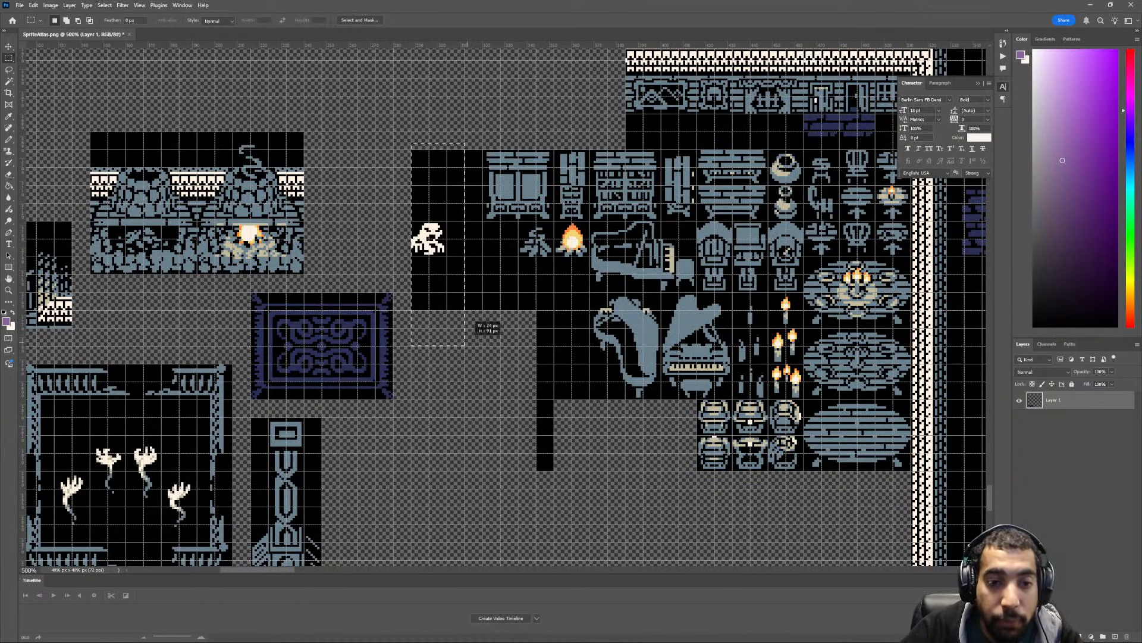
key(Delete)
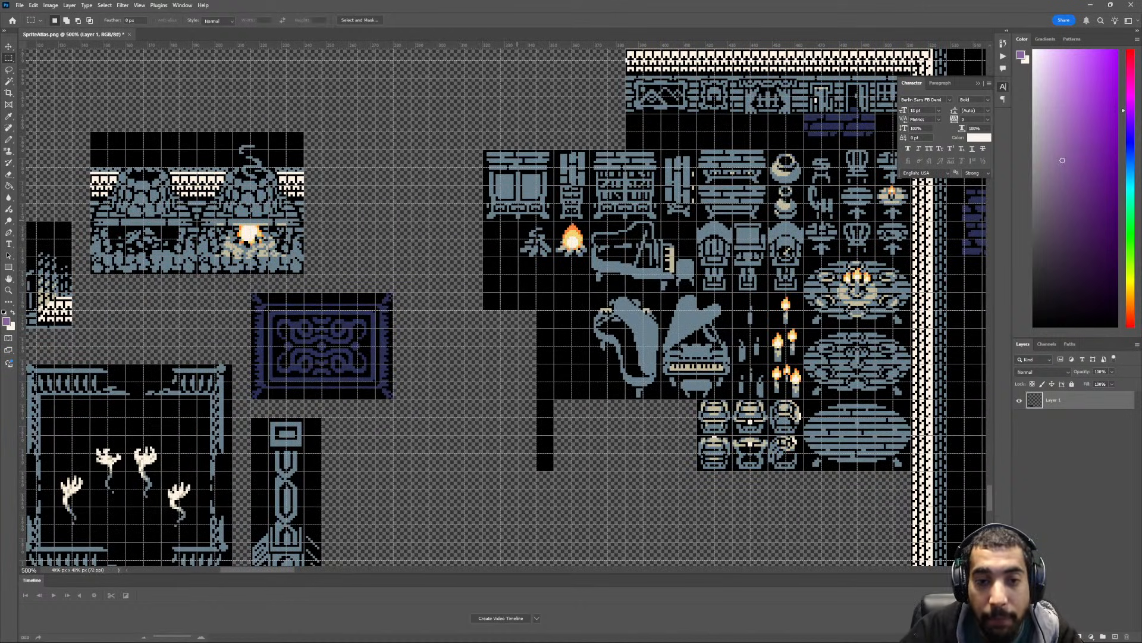
- Move the two campfire tiles above the purple rug and the row of cabinets and bookcases to the right of the fireplaces
mouse_move(517, 219)
mouse_down()
mouse_move(522, 255)
mouse_move(590, 263)
mouse_move(445, 273)
mouse_move(426, 252)
mouse_up()
key(v)
scroll(427, 253, up, 2)
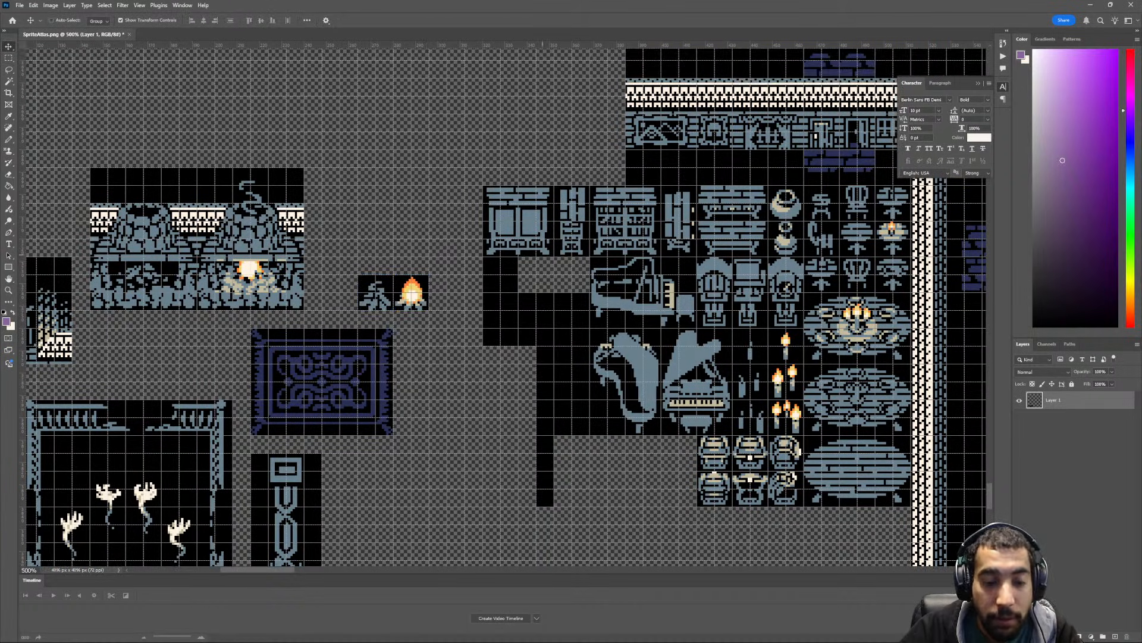
key(m)
drag(483, 185, 696, 256)
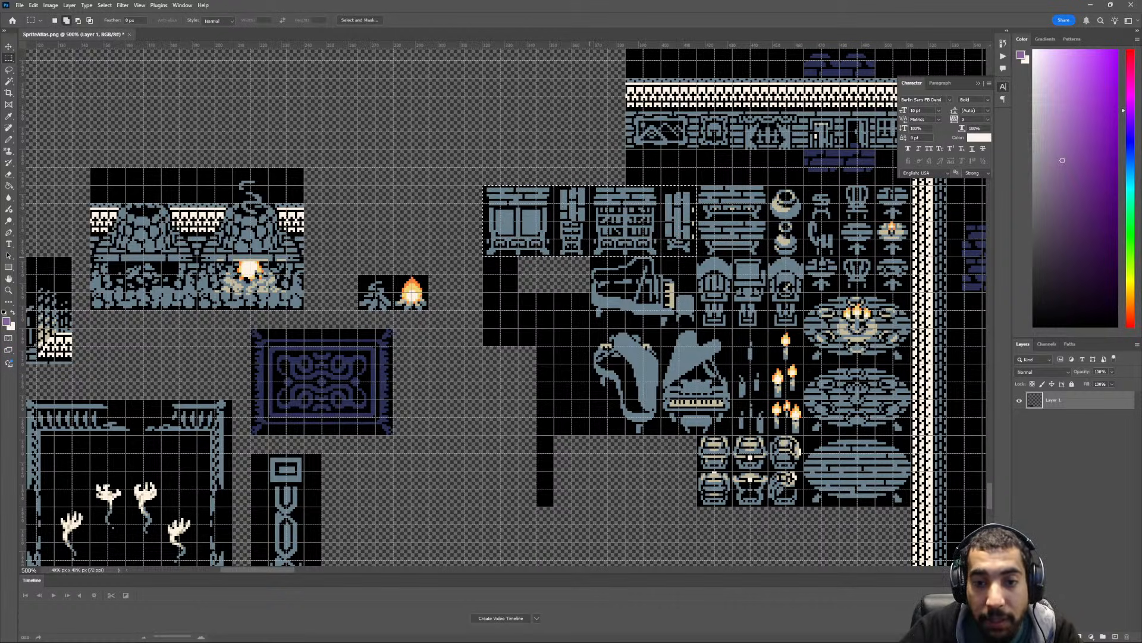
key(v)
drag(589, 220, 428, 202)
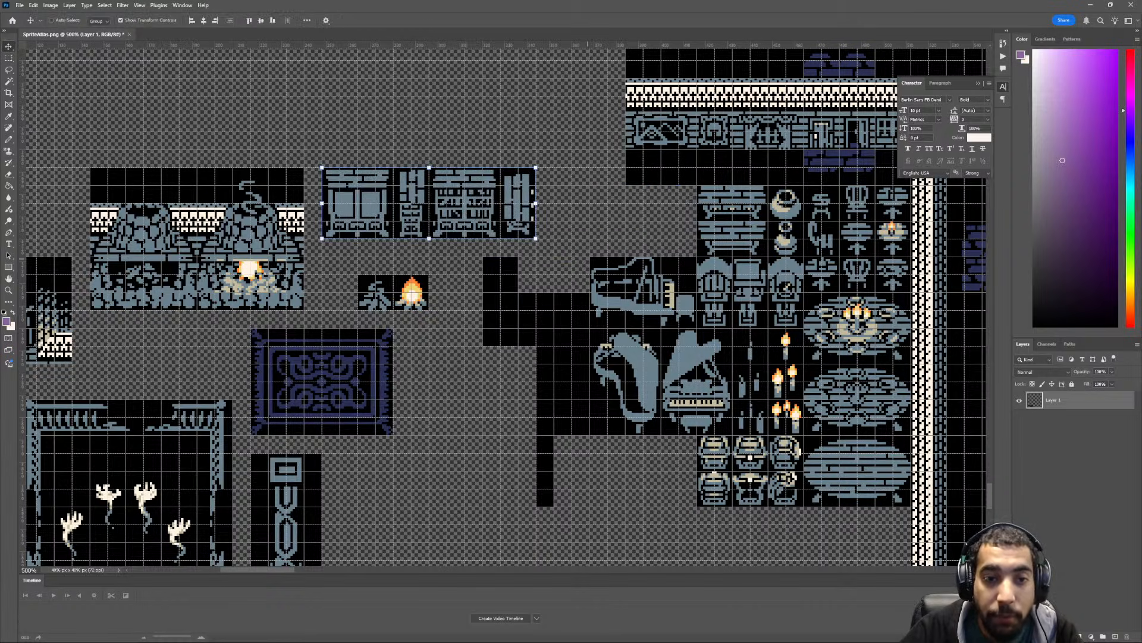
- Move the side-view grand piano tile up to the right of the cabinet and bookcase row
key(m)
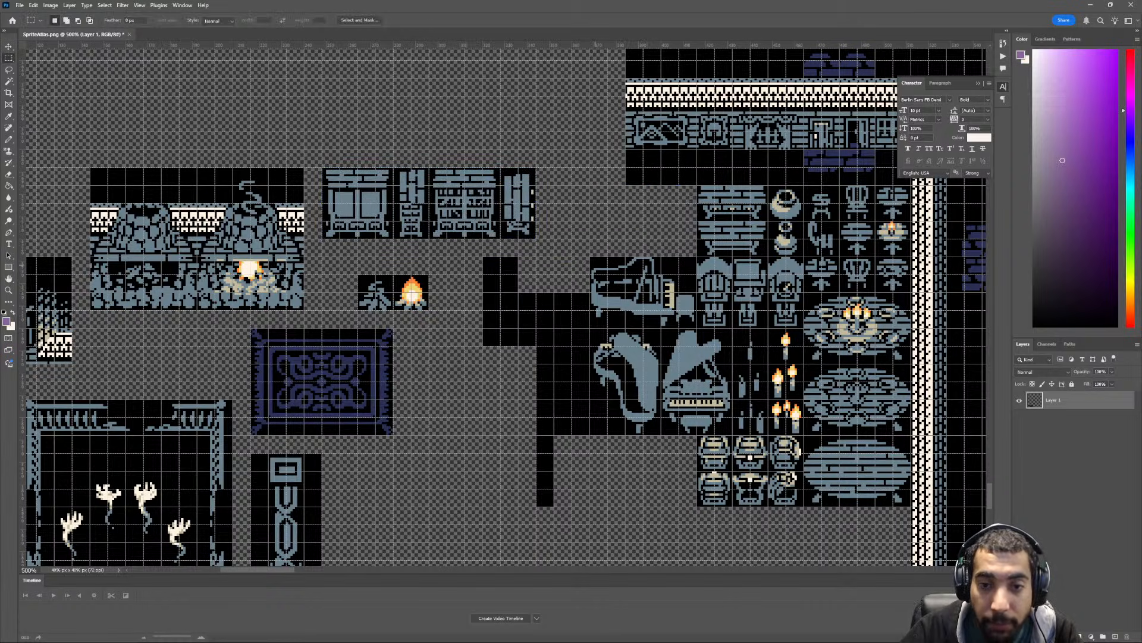
mouse_move(588, 253)
mouse_down()
mouse_move(694, 323)
mouse_move(647, 237)
mouse_move(657, 249)
mouse_up()
key(v)
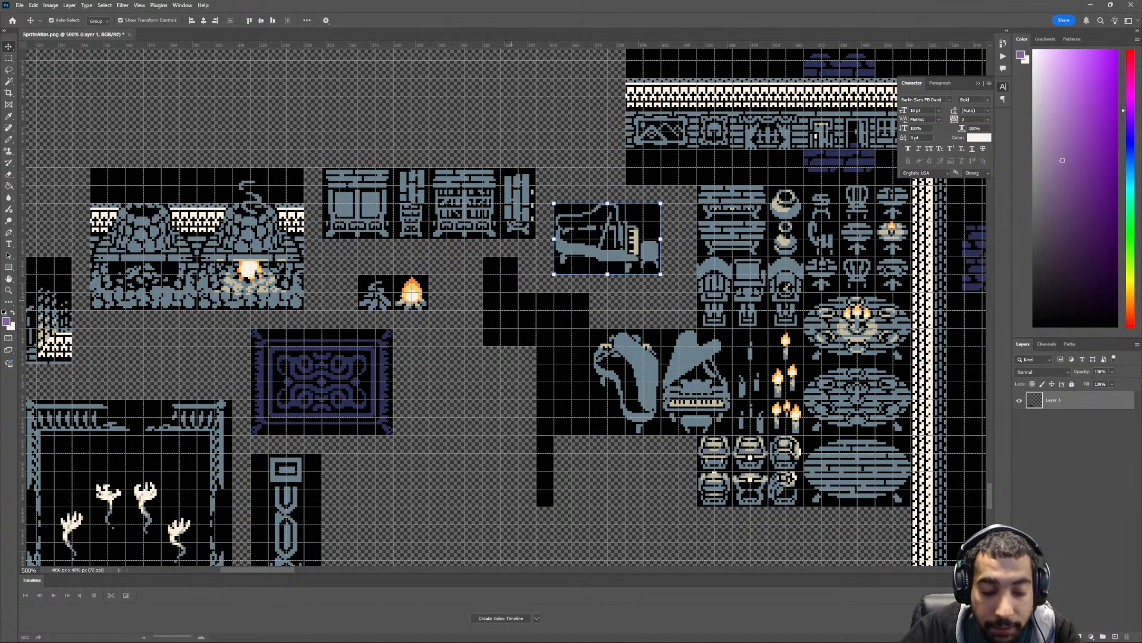
- Delete the leftover empty black blocks to the left of the two front-view grand pianos
key(m)
drag(483, 257, 517, 346)
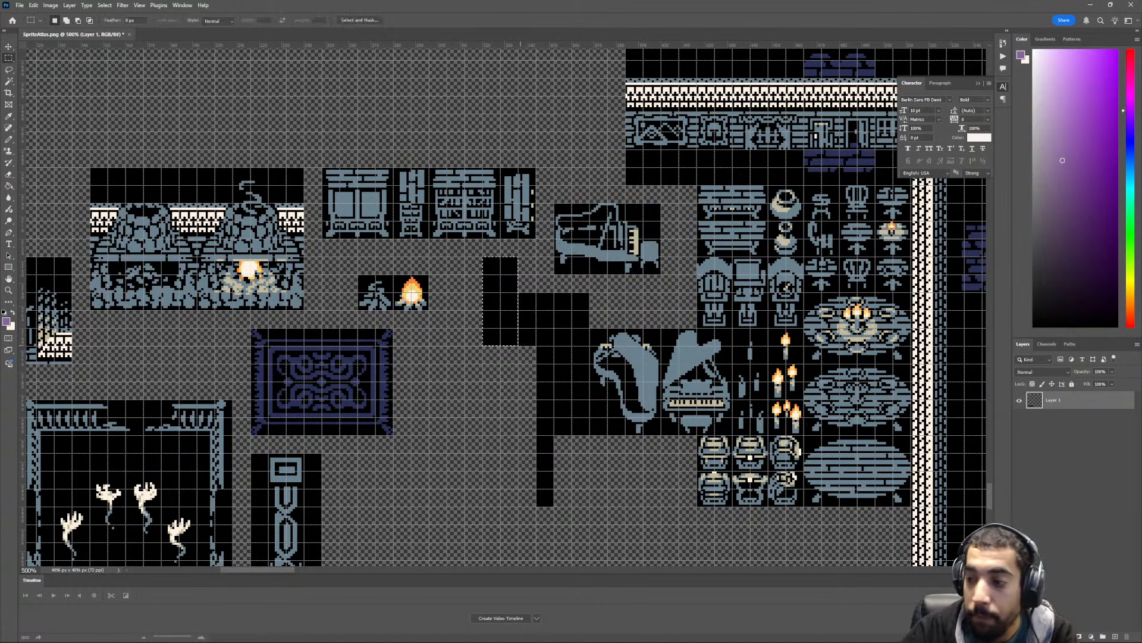
key(Delete)
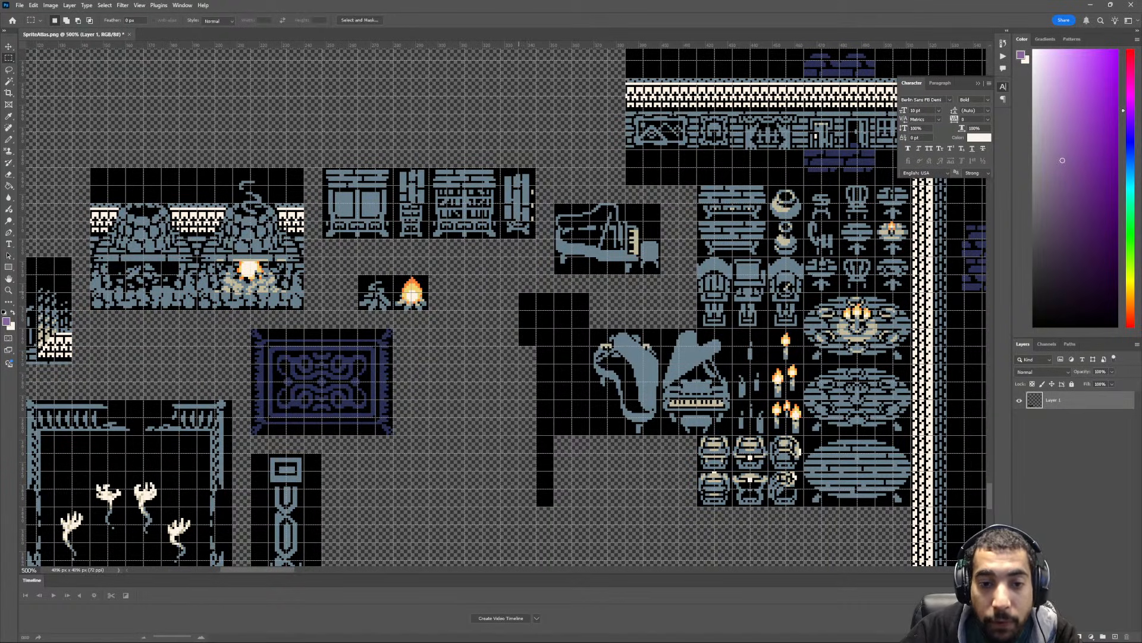
drag(519, 291, 589, 506)
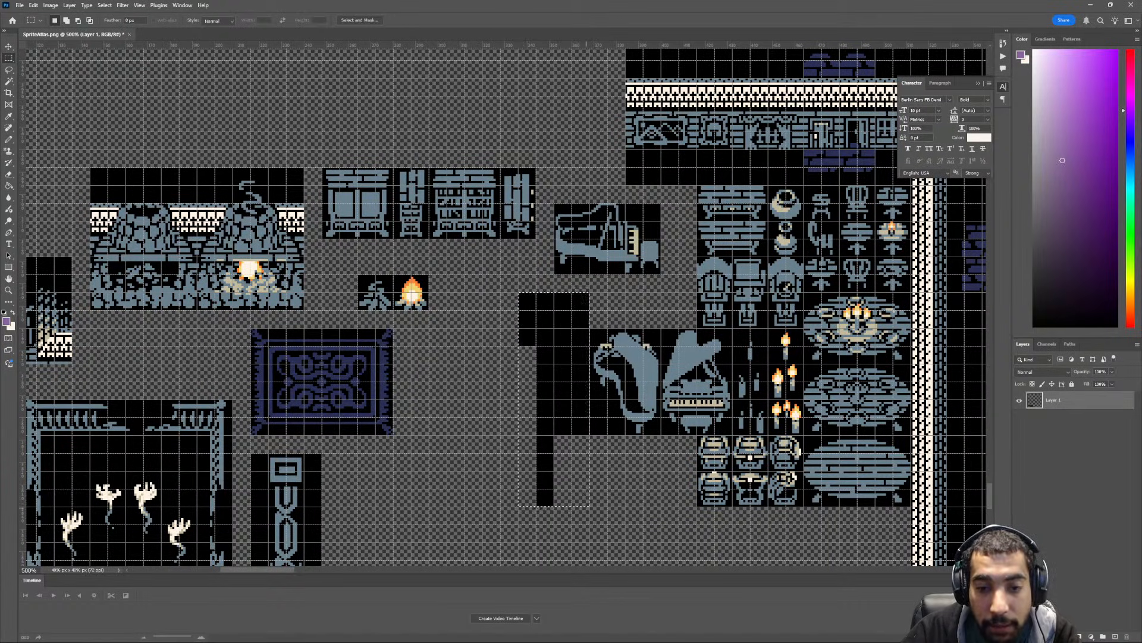
key(Delete)
scroll(506, 307, down, 2)
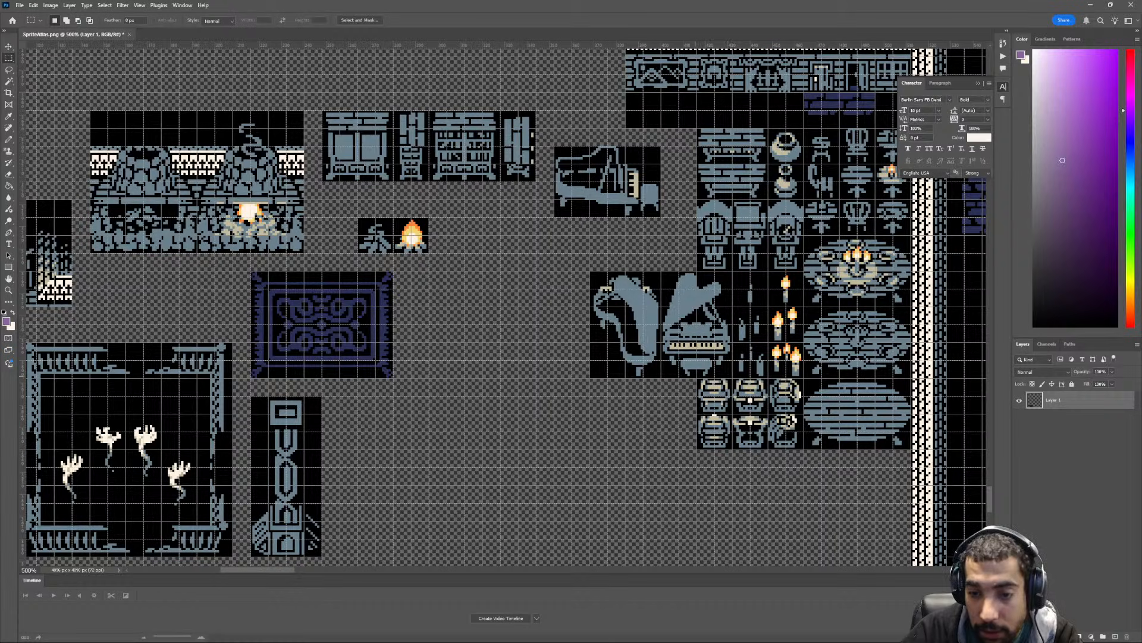
- Move the six barrel-like pot tiles to the right of the campfires and the two remaining grand pianos below them
mouse_move(697, 378)
mouse_down()
mouse_move(727, 412)
mouse_move(804, 448)
mouse_move(547, 302)
mouse_move(541, 271)
mouse_up()
key(v)
middle_drag(718, 390, 676, 376)
key(m)
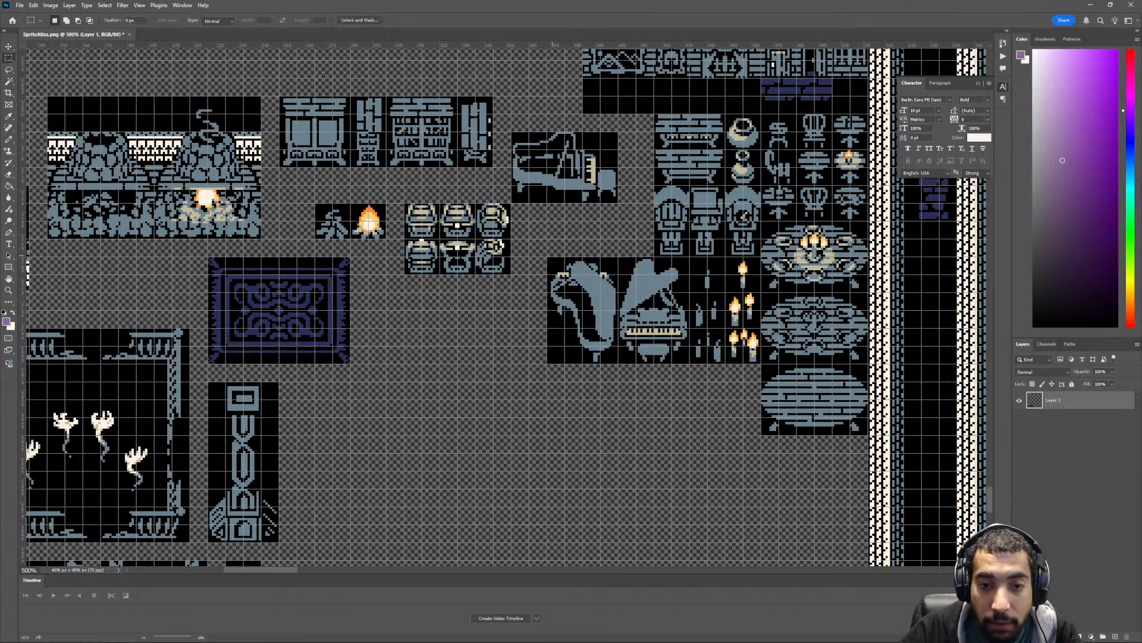
mouse_move(548, 257)
mouse_down()
mouse_move(690, 363)
mouse_move(537, 361)
mouse_move(535, 385)
mouse_up()
key(v)
ctrl+scroll(544, 396, down, 9)
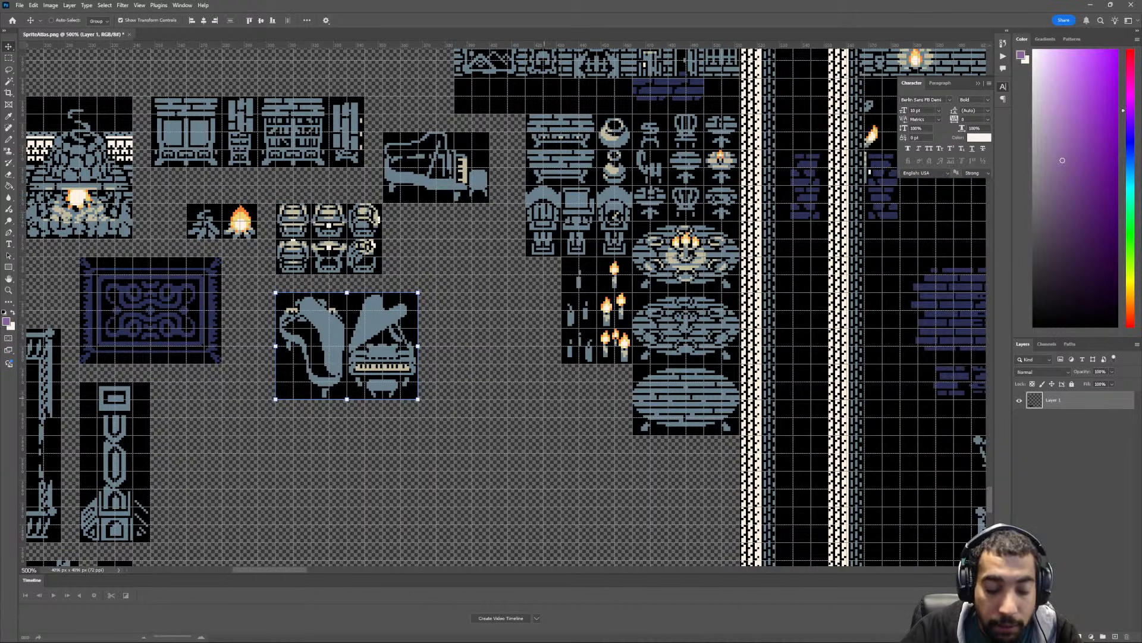
- Move the lit and unlit candle tiles to the right of the two grand pianos
key(m)
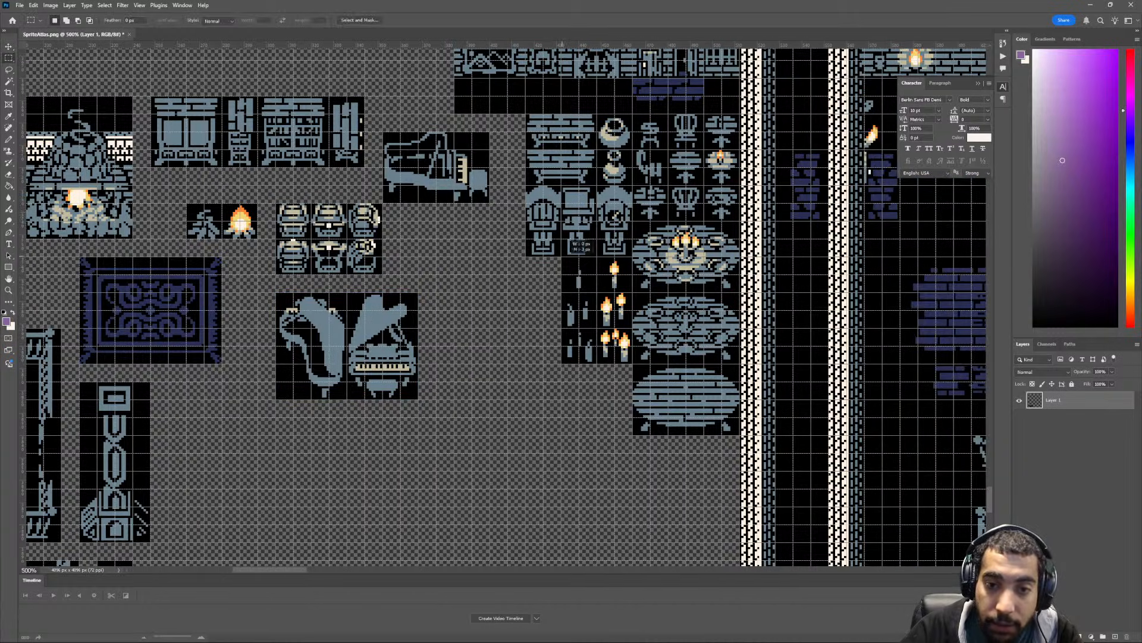
mouse_move(561, 245)
mouse_down()
mouse_move(632, 333)
mouse_move(634, 363)
mouse_move(506, 370)
mouse_up()
key(v)
scroll(506, 370, up, 3)
ctrl+scroll(506, 370, down, 4)
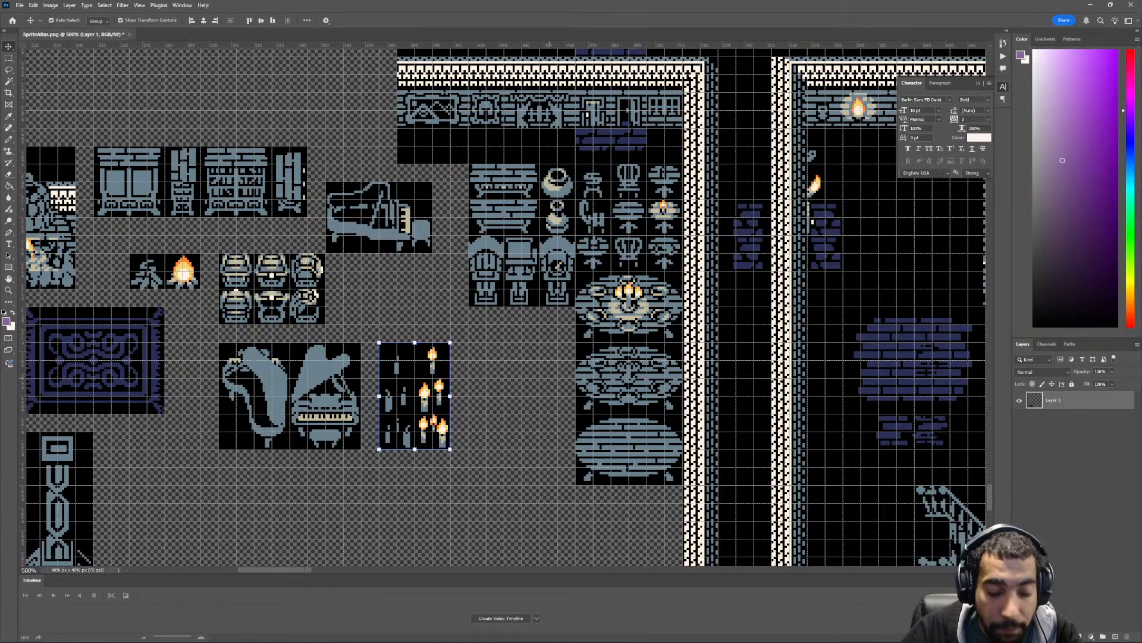
- Move the block of dressers, vases and high-backed seats to the right of the side-view piano, separating it from the small chairs
key(m)
drag(468, 163, 576, 307)
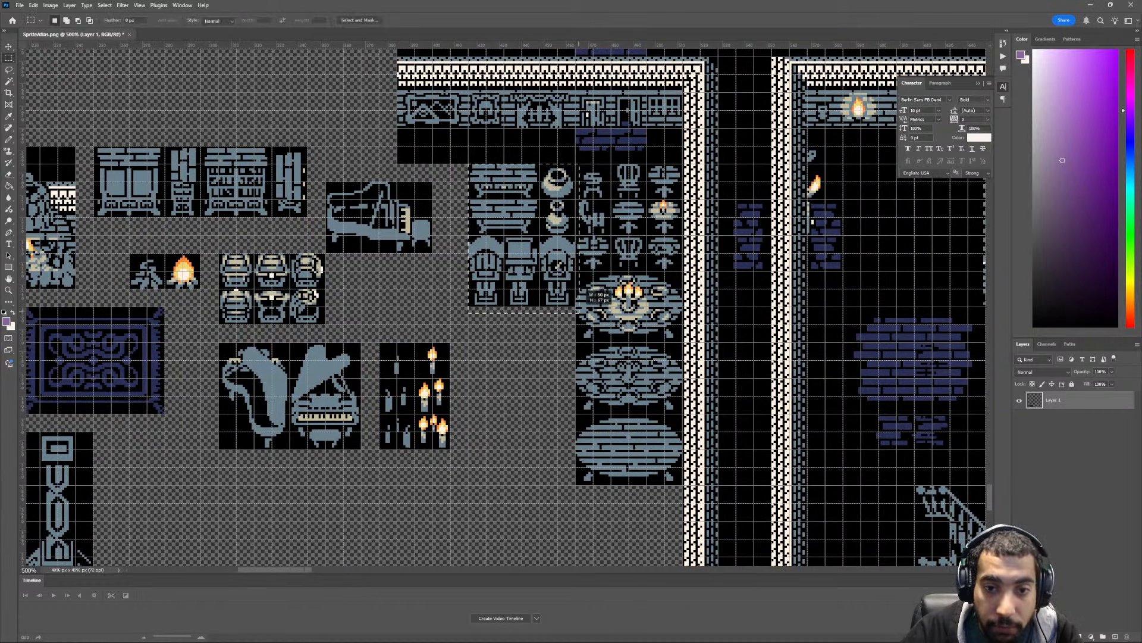
key(v)
drag(559, 263, 540, 282)
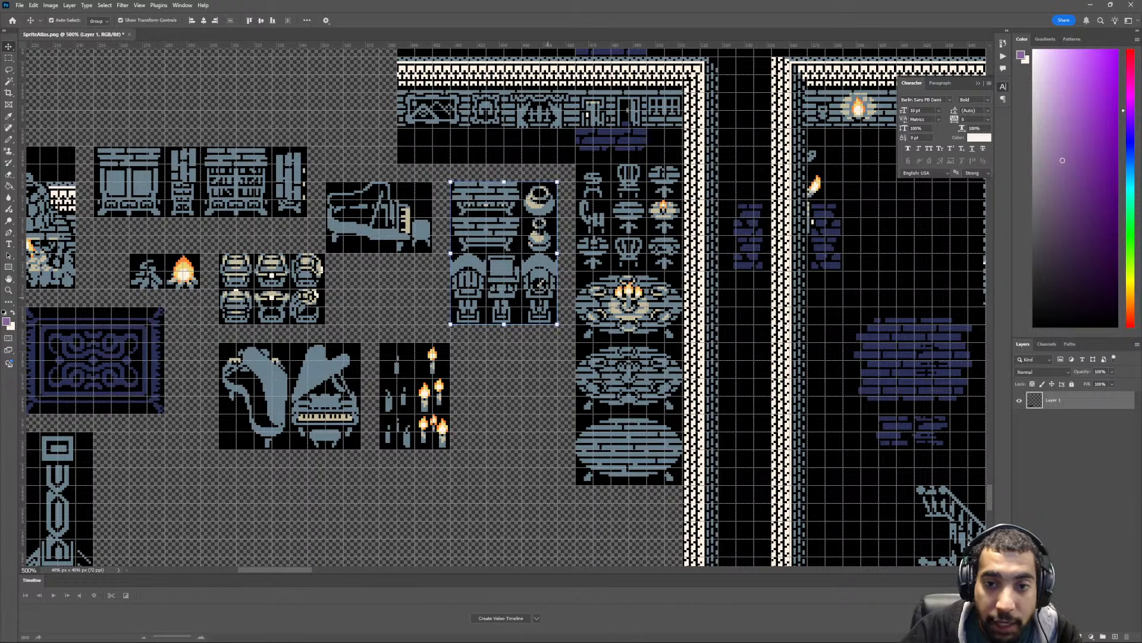
ctrl+scroll(549, 281, right, 3)
- Move the three large oval tables to the right of the candle tiles and deselect them
key(m)
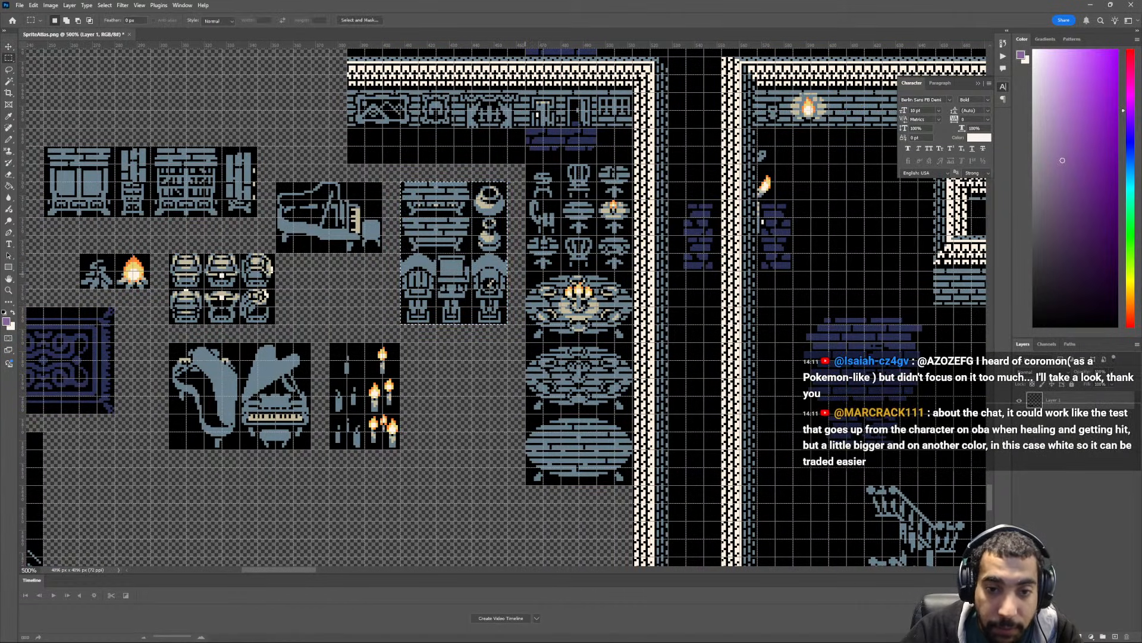
drag(526, 271, 633, 484)
key(v)
drag(606, 402, 501, 454)
key(ctrl+d)
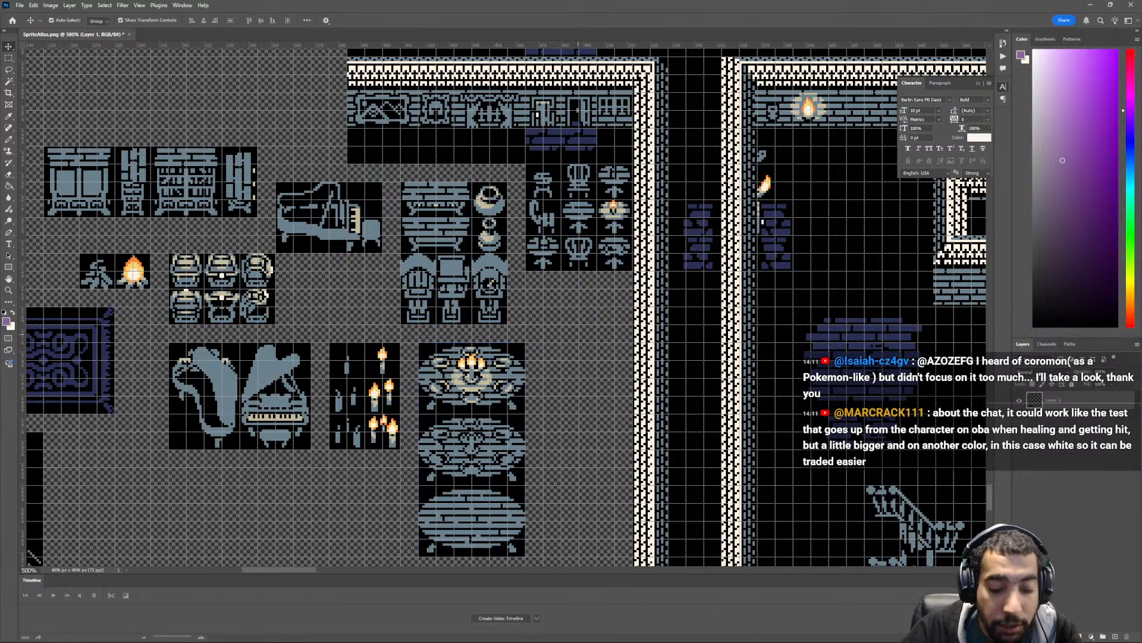
- Move the block of small chairs and round tables below the candles, to the left of the large oval tables
key(m)
mouse_move(526, 272)
mouse_down()
mouse_move(586, 174)
mouse_move(632, 156)
mouse_move(383, 511)
mouse_move(383, 493)
mouse_up()
key(v)
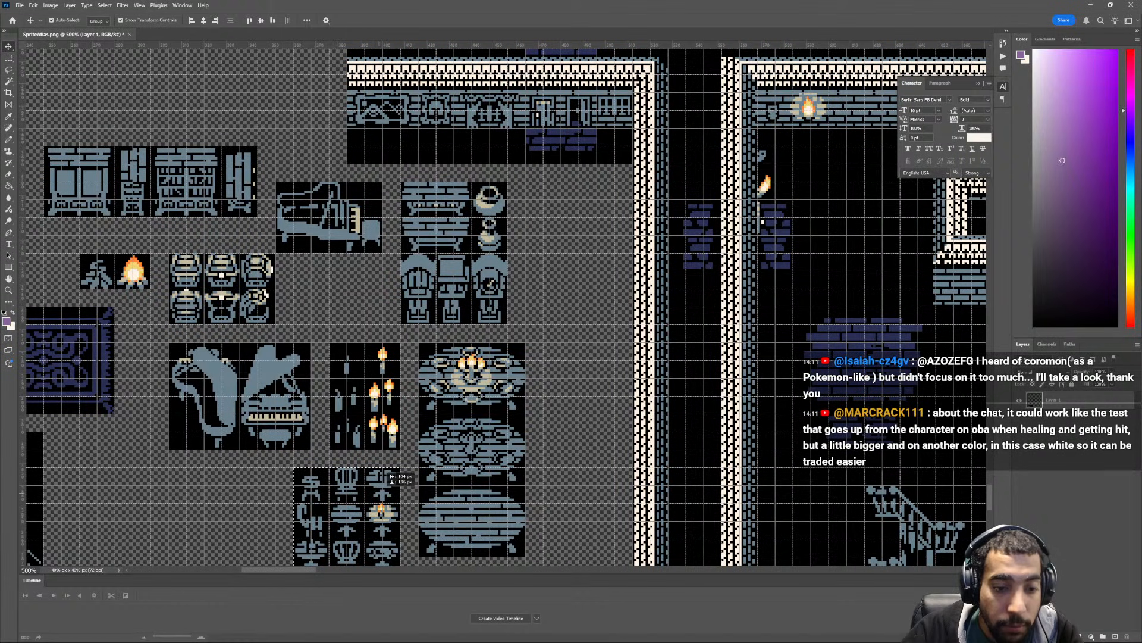
scroll(372, 479, down, 4)
scroll(364, 471, up, 1)
scroll(364, 470, up, 3)
- Delete the vertical wall strip between the furniture and the large room, and the black strip above the horizontal wall piece
key(ctrl+minus)
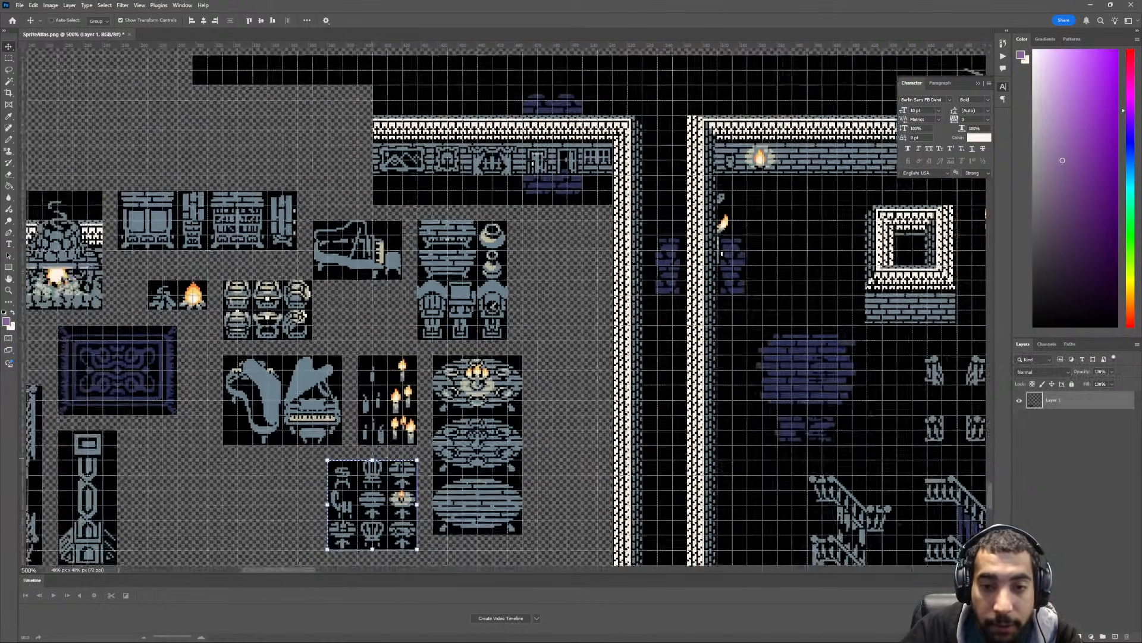
key(ctrl+minus)
ctrl+scroll(374, 465, down, 3)
scroll(375, 464, down, 3)
scroll(505, 307, down, 3)
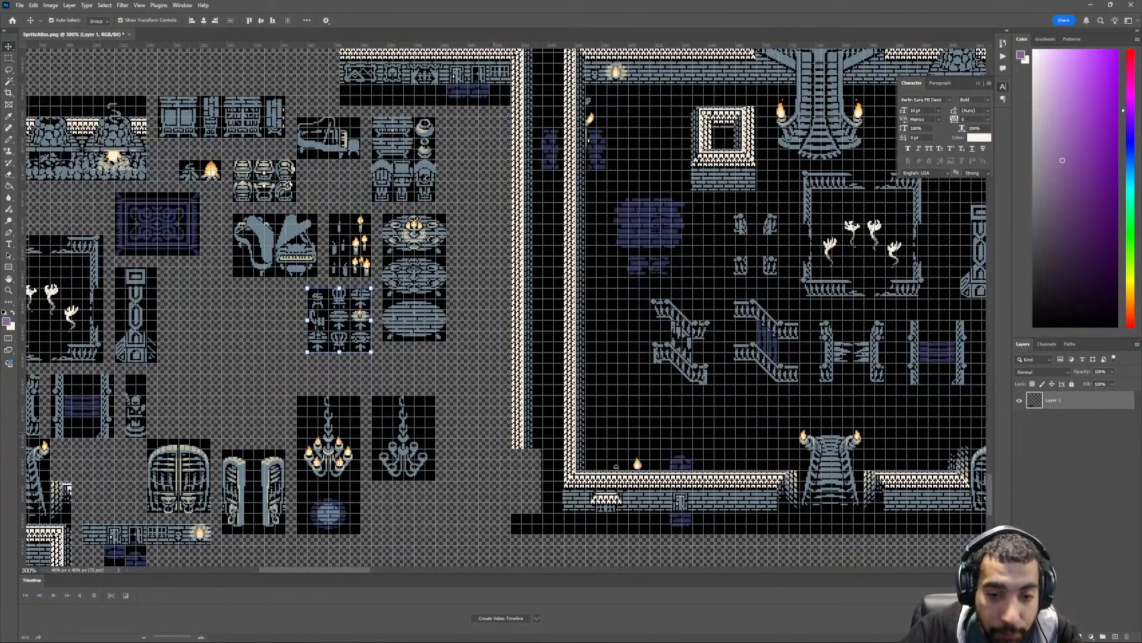
key(m)
drag(511, 533, 542, 156)
key(Delete)
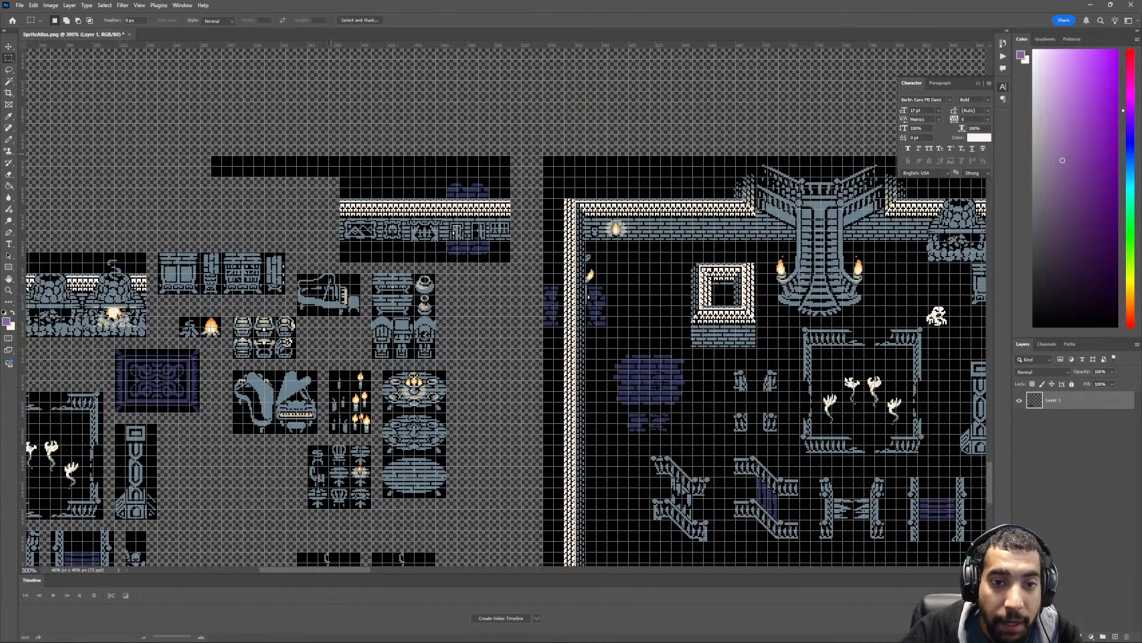
drag(189, 116, 522, 176)
key(Delete)
- Review the regrouped furniture, stairs, door and wall tiles against the large room layout
drag(417, 513, 510, 392)
scroll(510, 392, left, 2)
scroll(508, 391, down, 6)
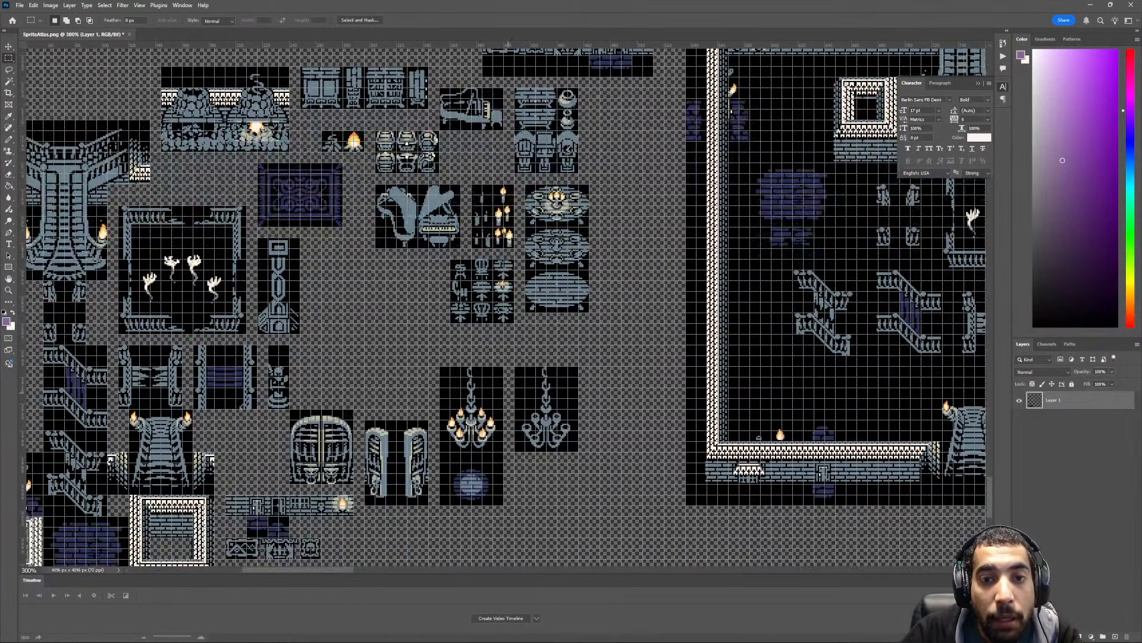
key(ctrl+minus)
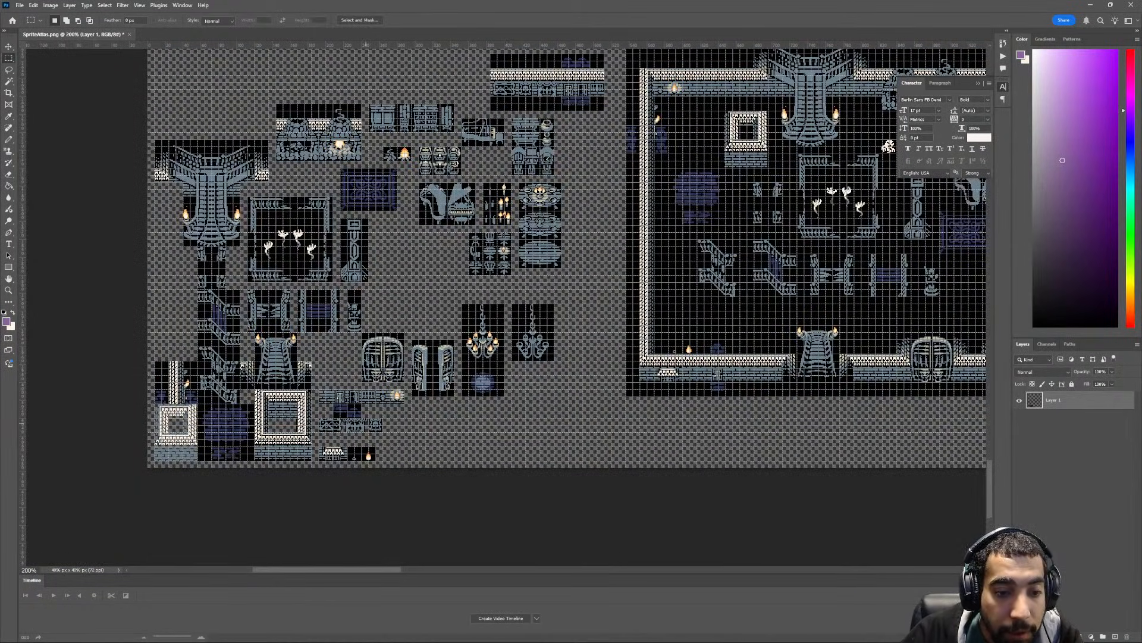
scroll(503, 273, up, 1)
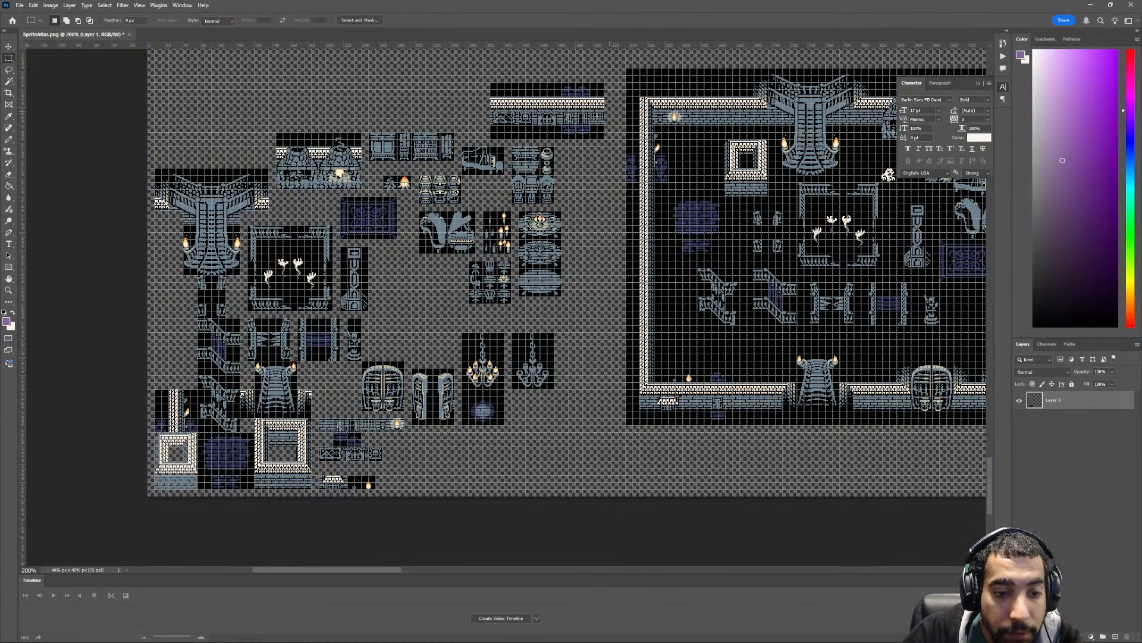
drag(354, 452, 375, 468)
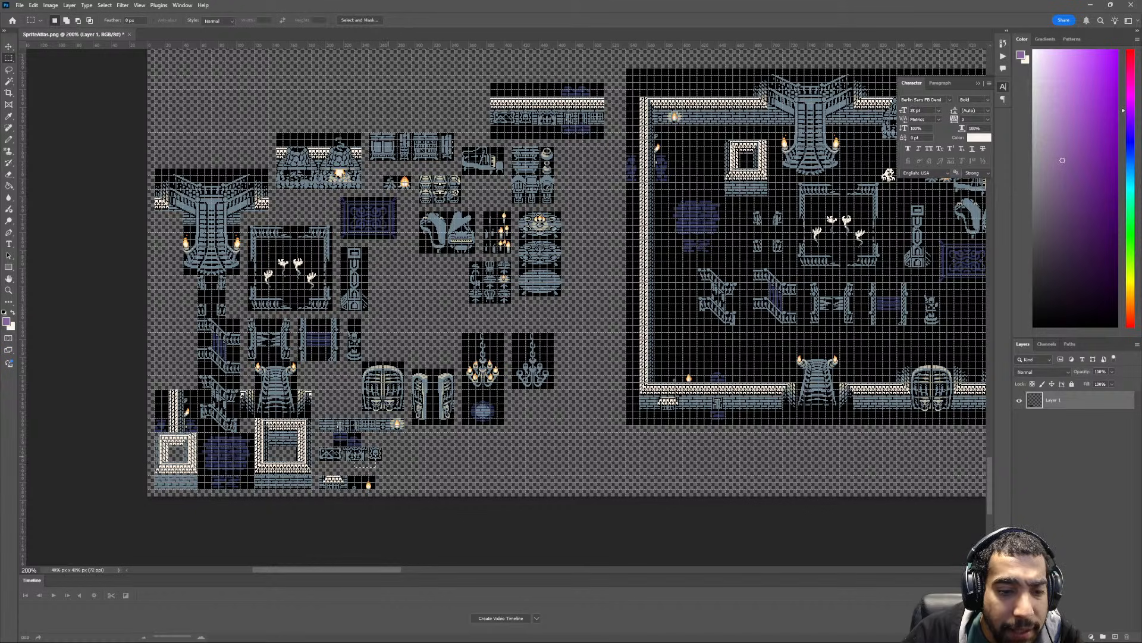
scroll(450, 453, up, 2)
scroll(397, 456, down, 3)
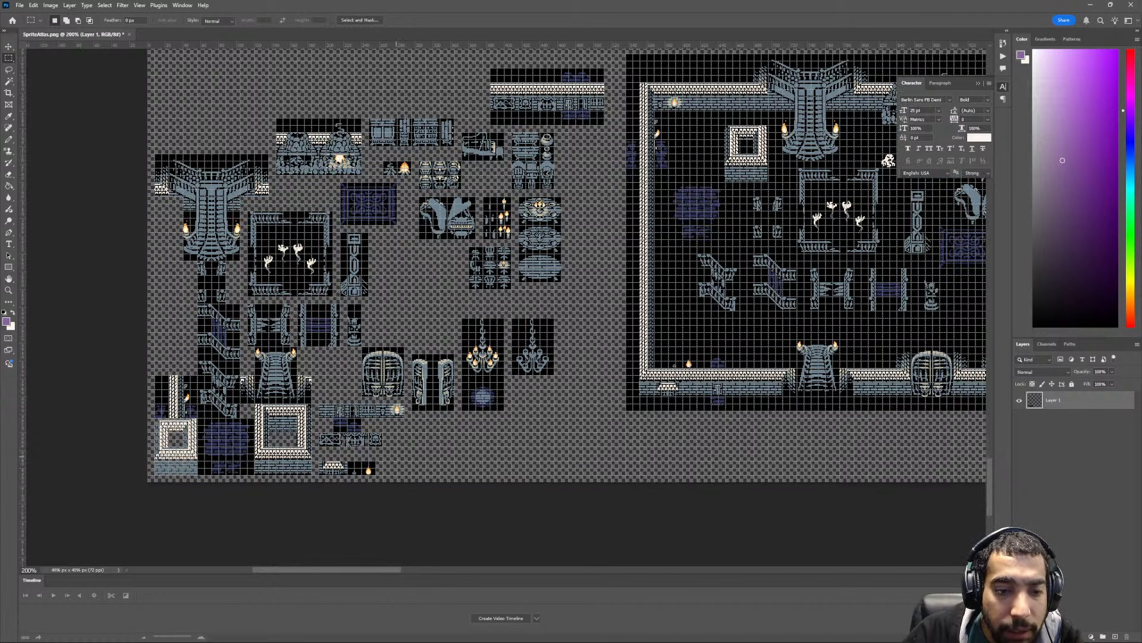
scroll(503, 298, up, 5)
scroll(503, 298, right, 3)
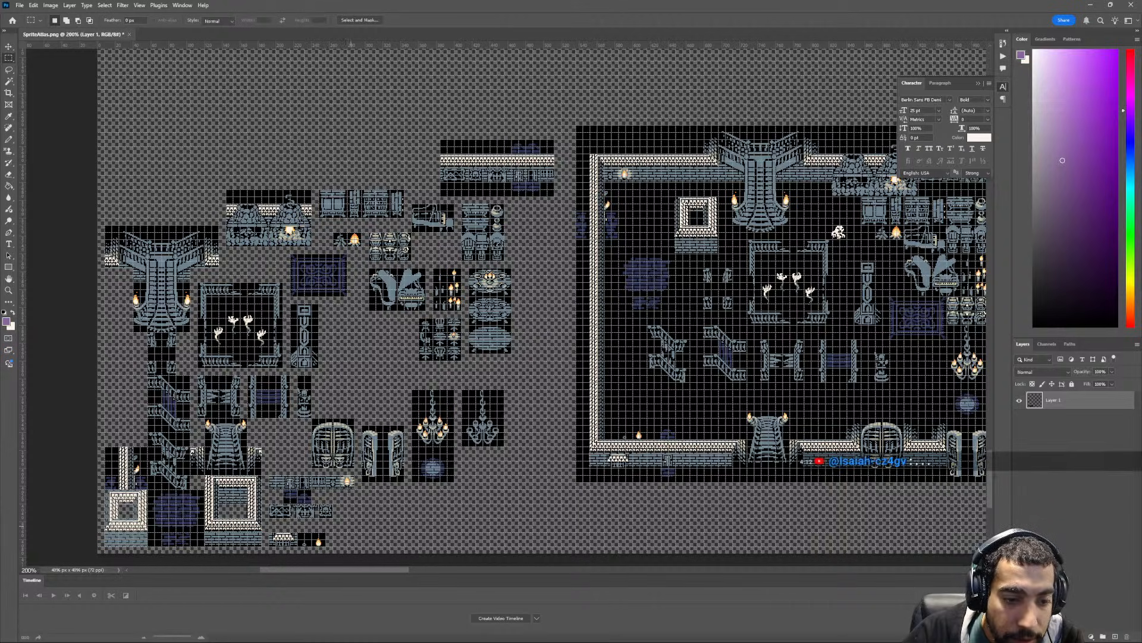
scroll(303, 510, left, 1)
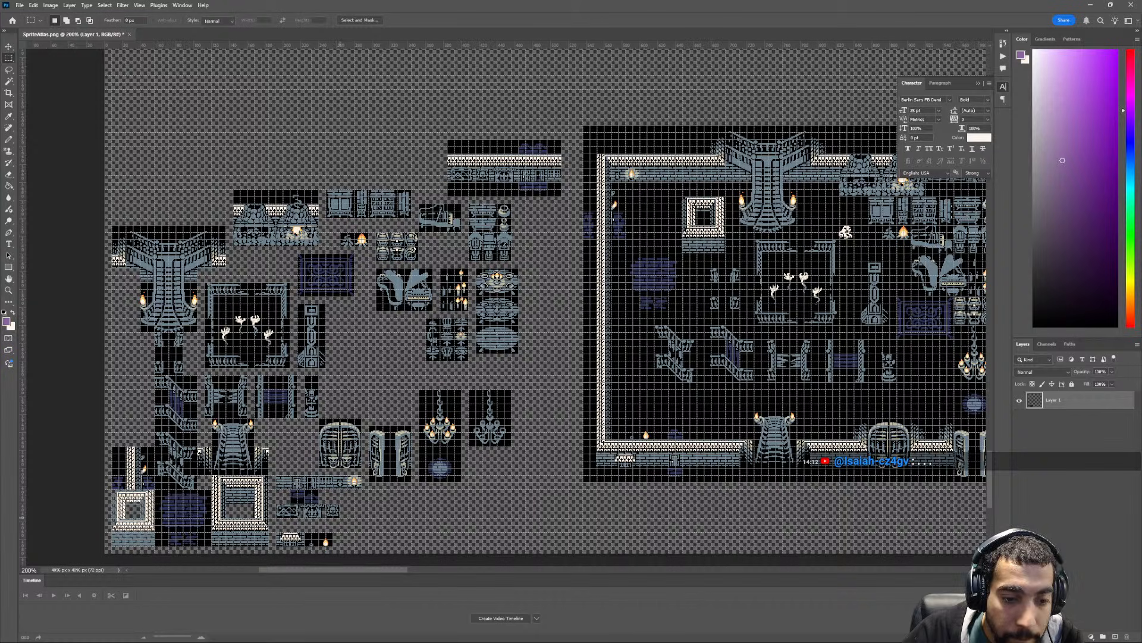
scroll(303, 505, up, 6)
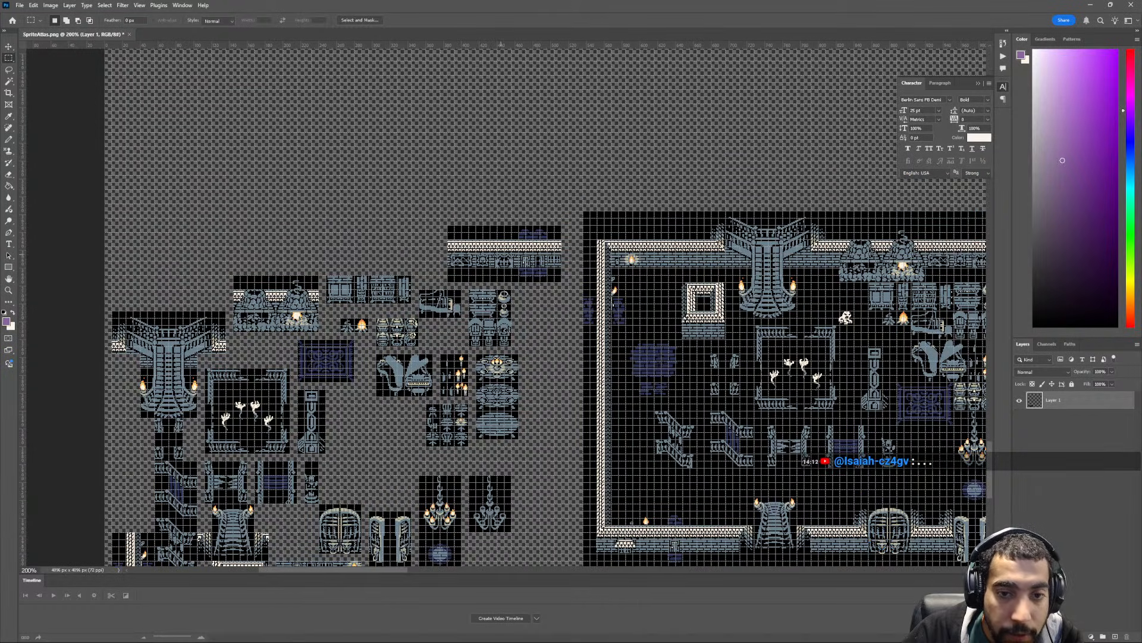
scroll(501, 255, down, 3)
alt+scroll(506, 309, up, 3)
scroll(491, 324, up, 6)
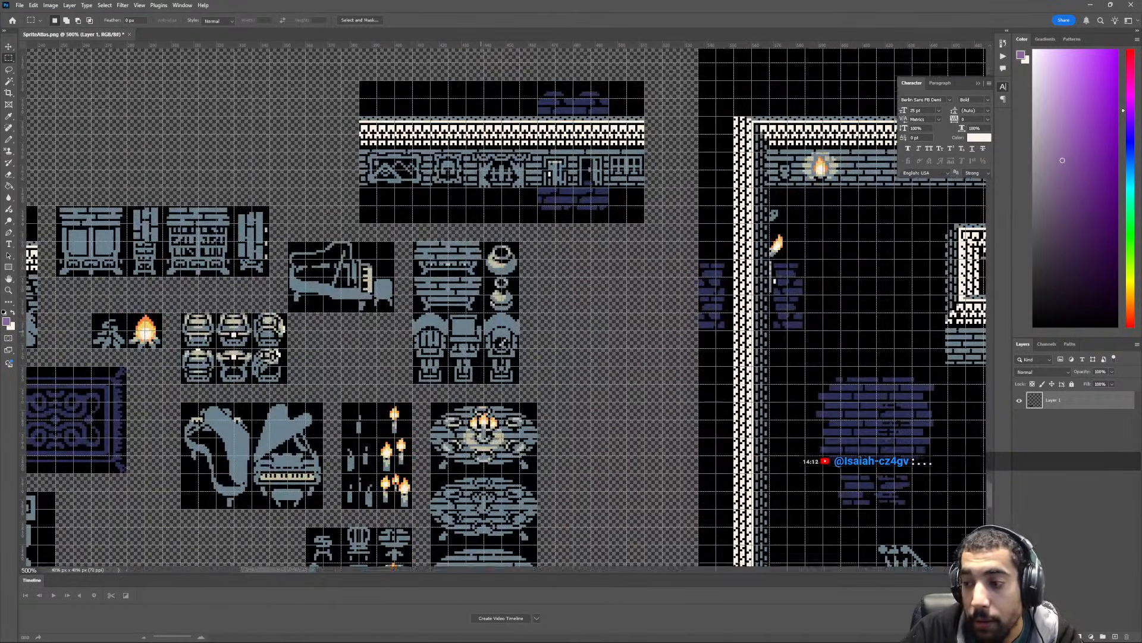
- Delete the black strip with purple bricks below the separated horizontal wall piece with paintings and doors
scroll(491, 324, up, 7)
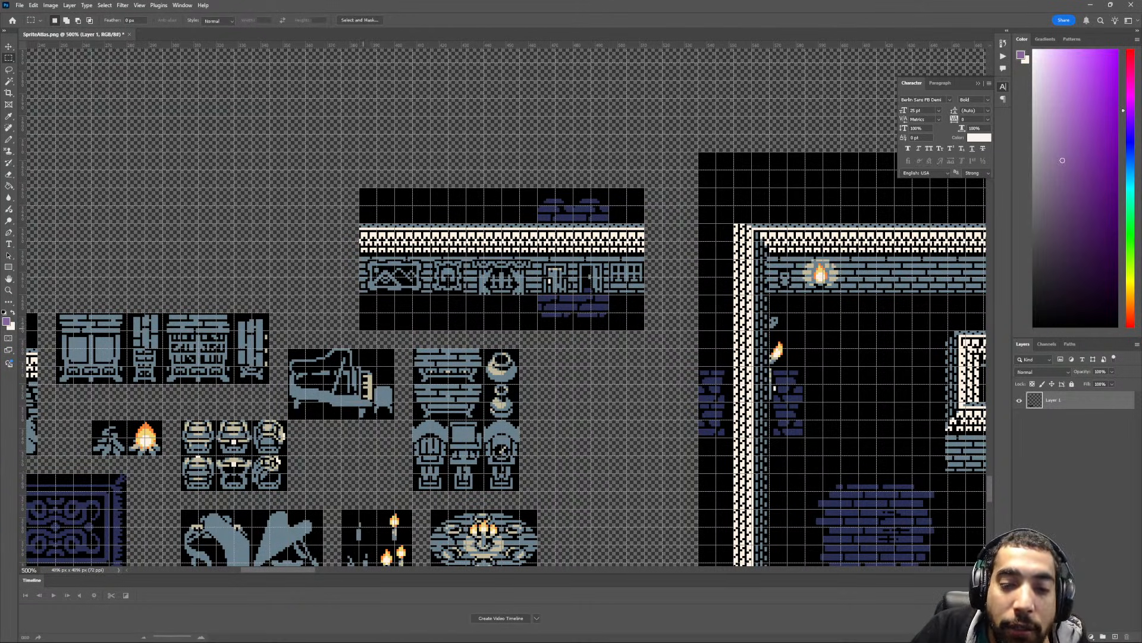
key(ctrl+minus)
key(ctrl+minus)
ctrl+scroll(427, 358, left, 2)
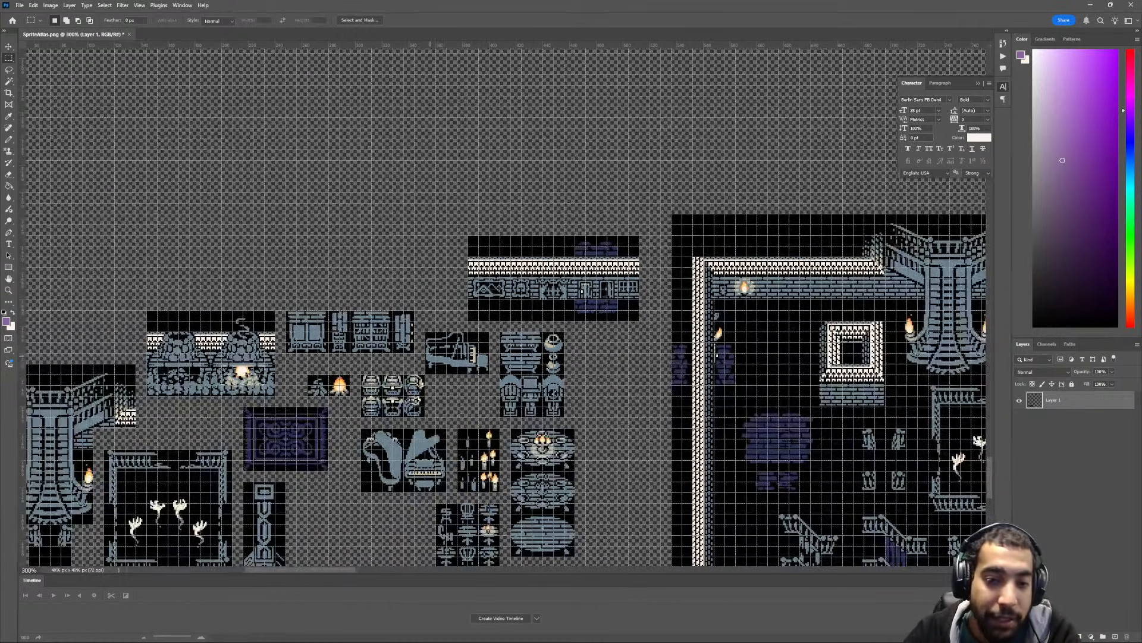
scroll(427, 358, down, 2)
scroll(427, 357, down, 6)
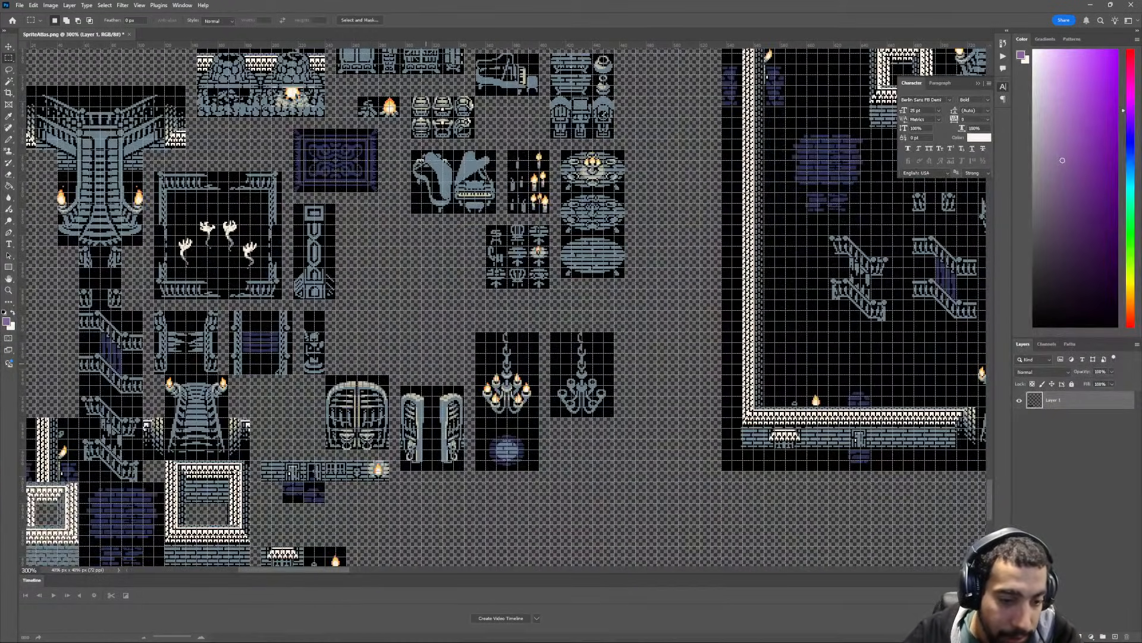
scroll(506, 306, up, 6)
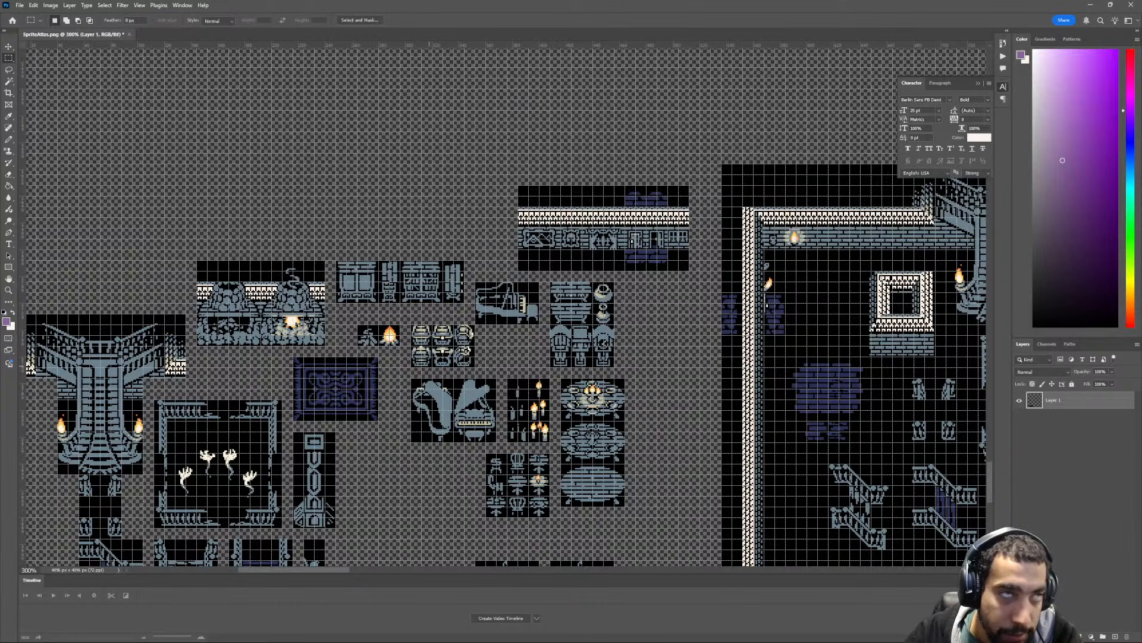
drag(518, 249, 700, 272)
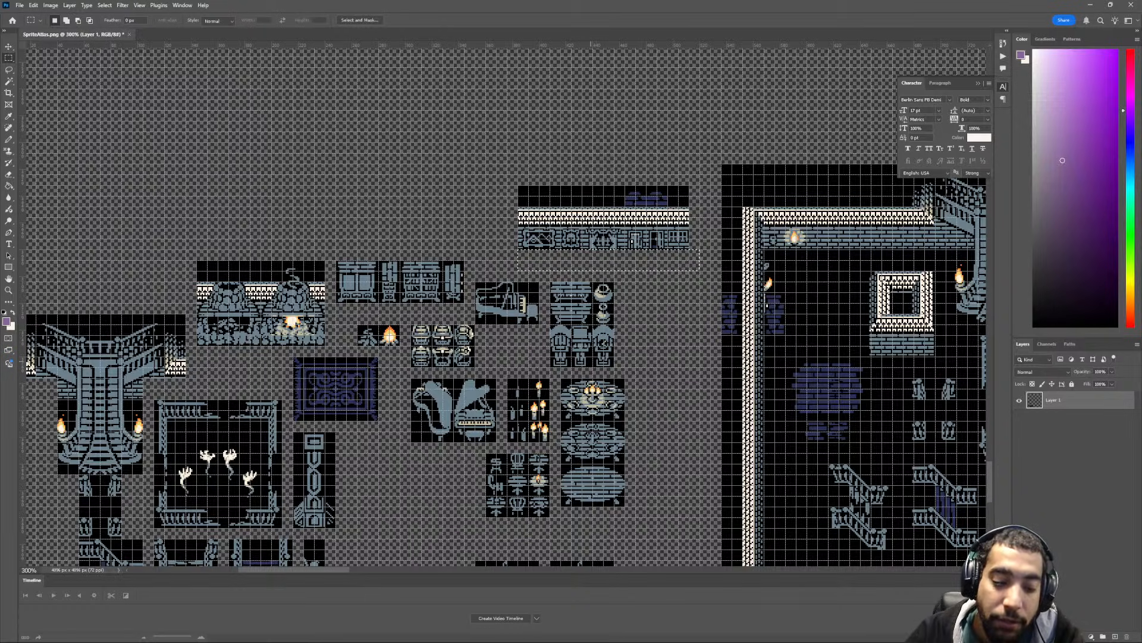
- Delete the black strip with purple bricks and the white trim above the separated wall piece with paintings and doors
key(ctrl+d)
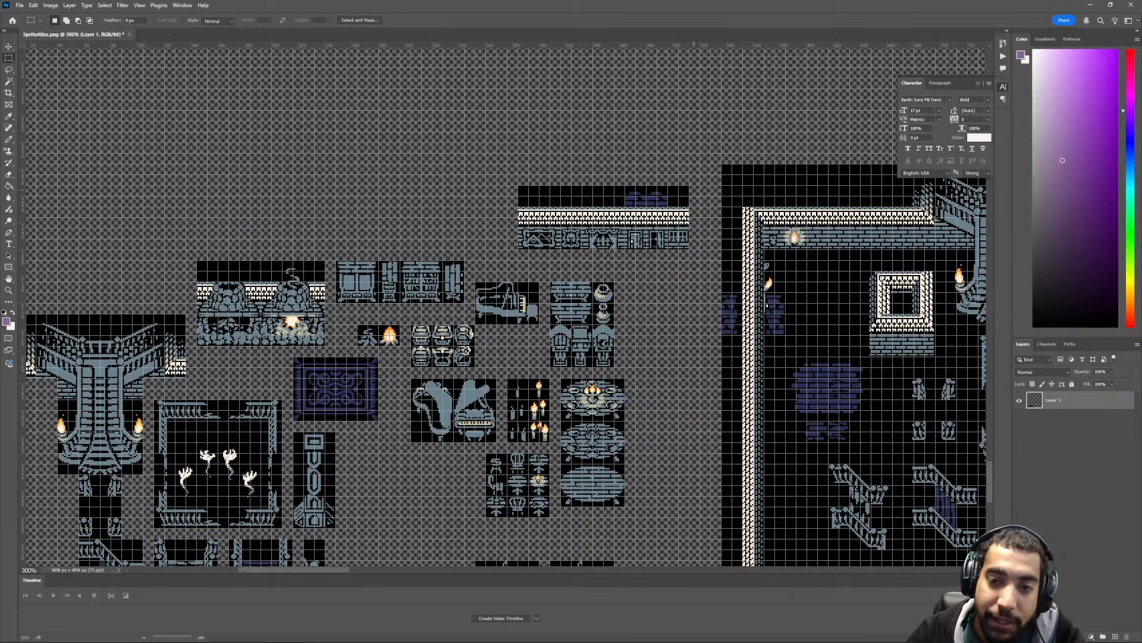
scroll(506, 307, down, 6)
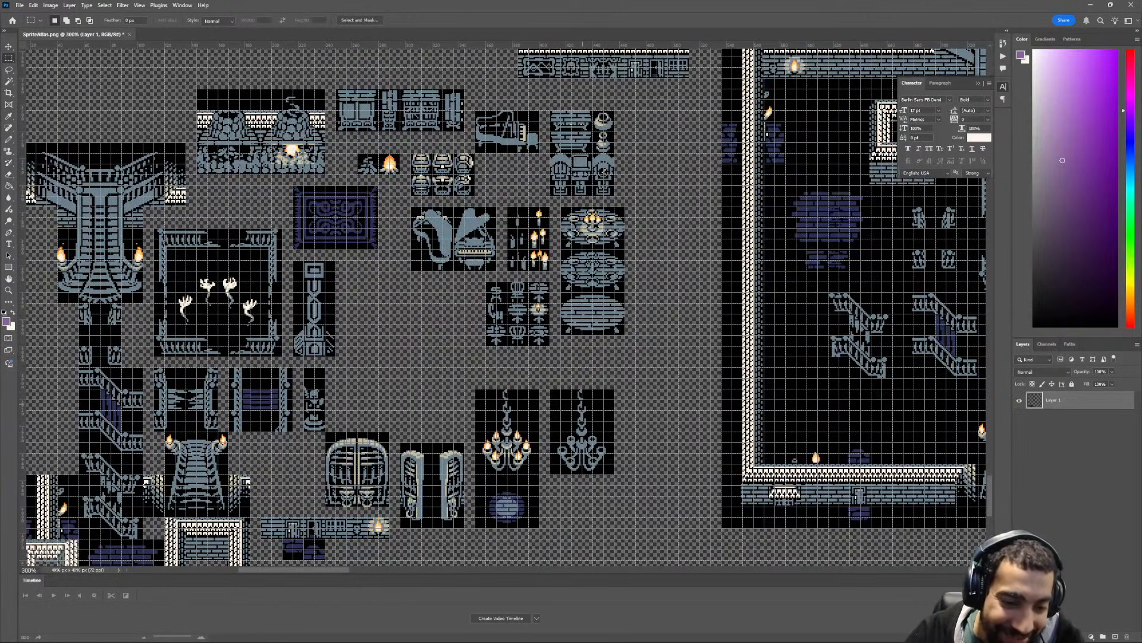
scroll(583, 404, up, 2)
drag(700, 128, 511, 101)
key(Delete)
drag(699, 149, 507, 111)
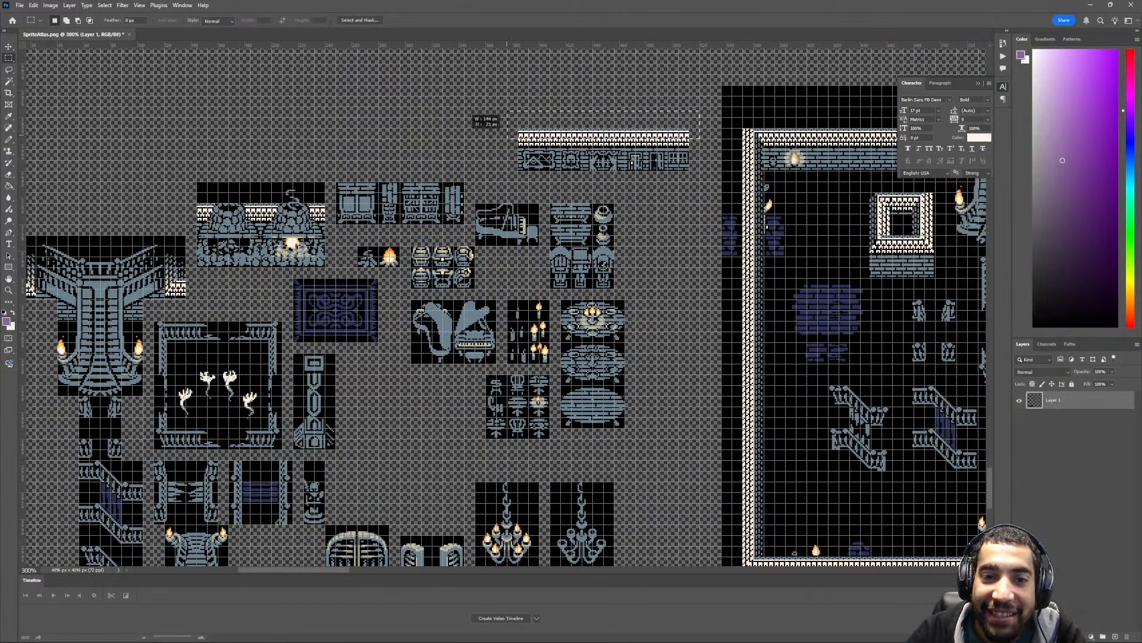
key(Delete)
scroll(599, 179, down, 2)
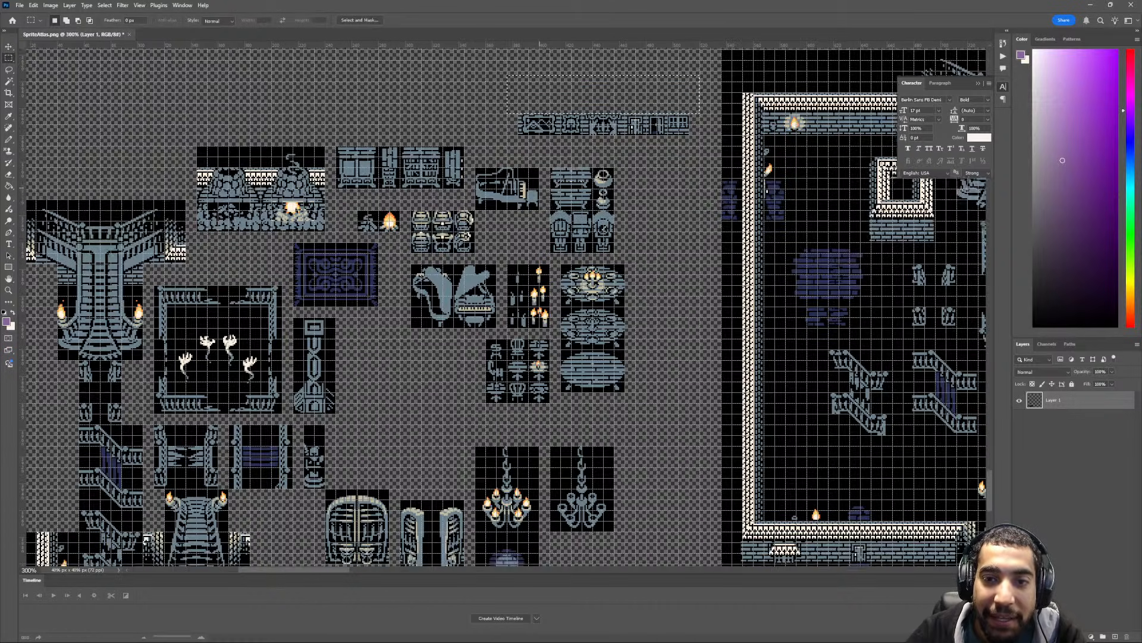
key(ctrl+d)
- Move the trimmed wall strip with paintings and doors to just below the open double doors and the lit chandelier
key(v)
scroll(596, 70, down, 1)
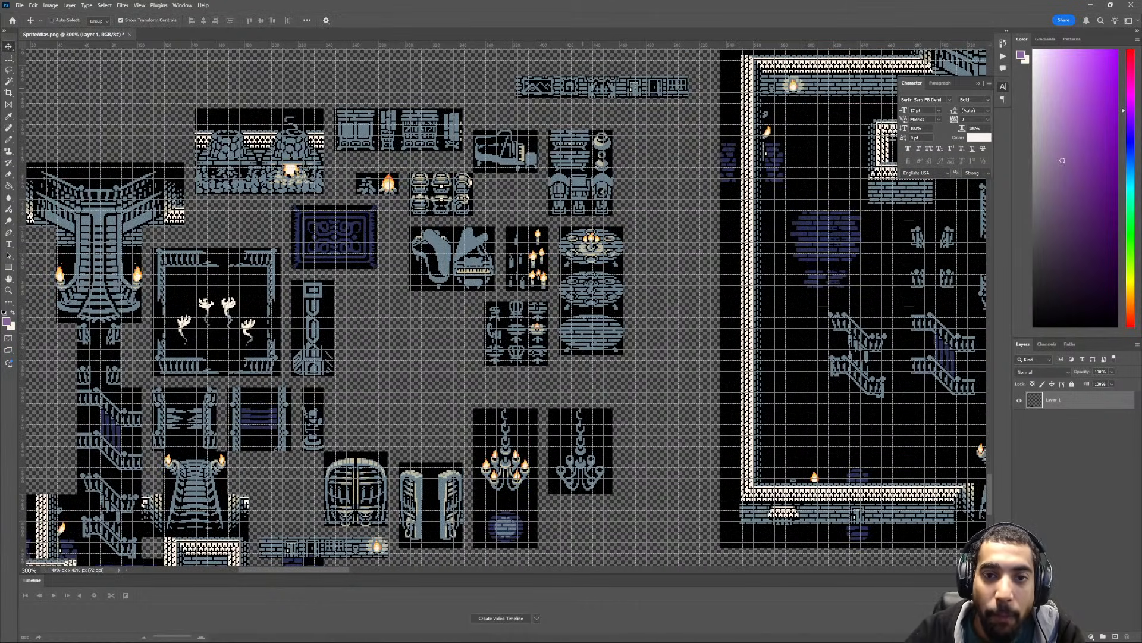
key(m)
drag(698, 50, 543, 539)
key(v)
scroll(543, 523, down, 2)
scroll(505, 307, down, 3)
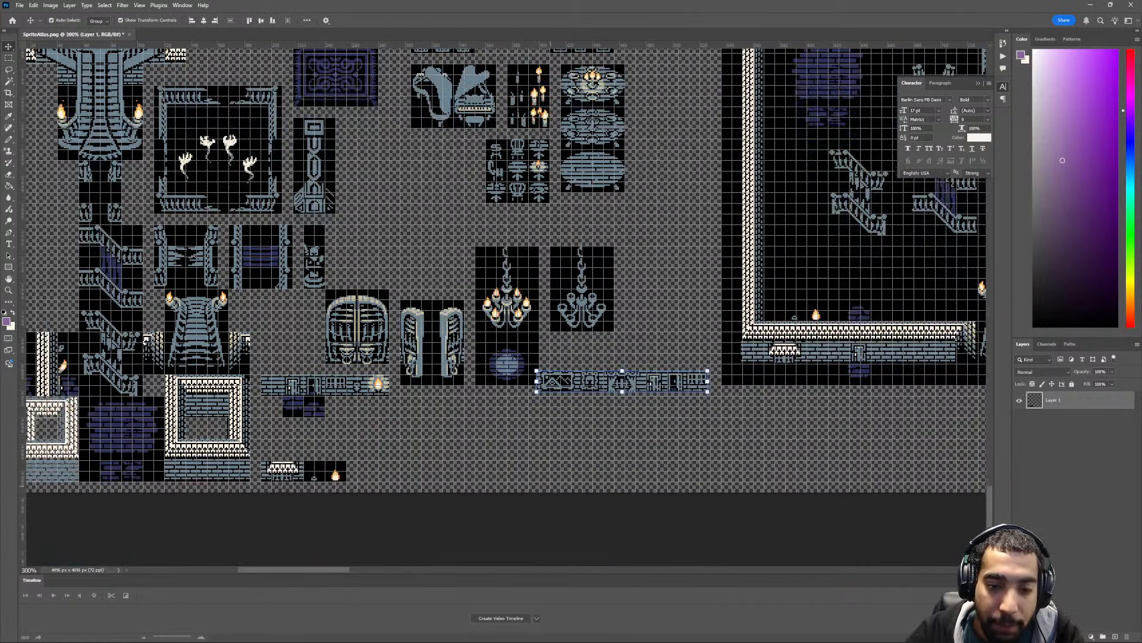
drag(579, 374, 433, 411)
scroll(434, 410, down, 2)
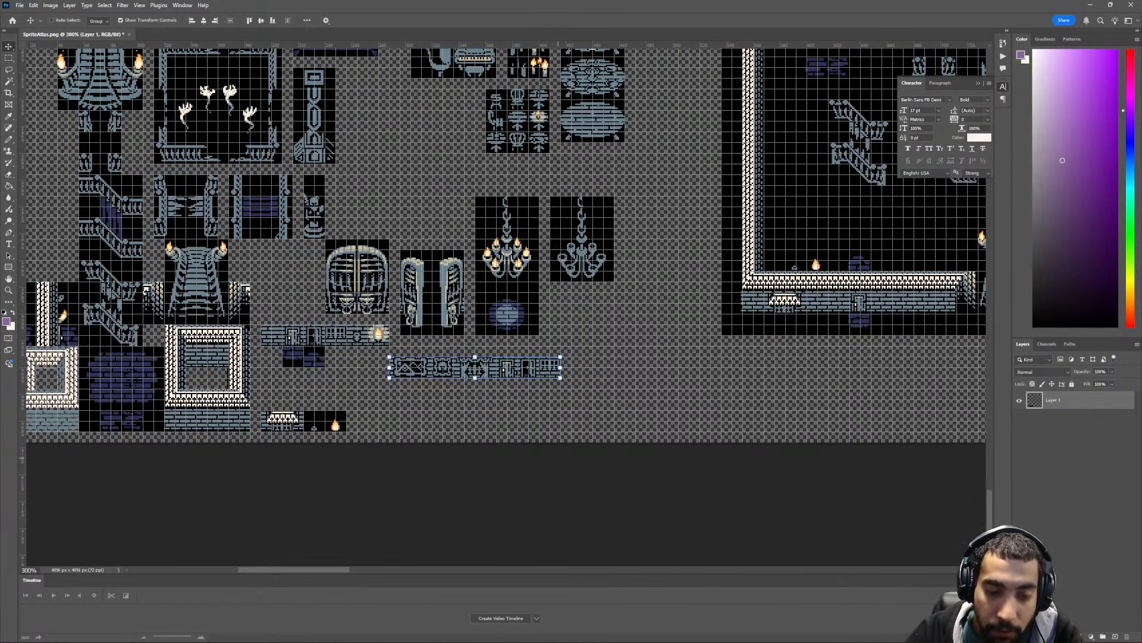
- Delete the end section of the moved wall strip containing the two doors and the window, keeping the paintings
alt+scroll(440, 383, up, 2)
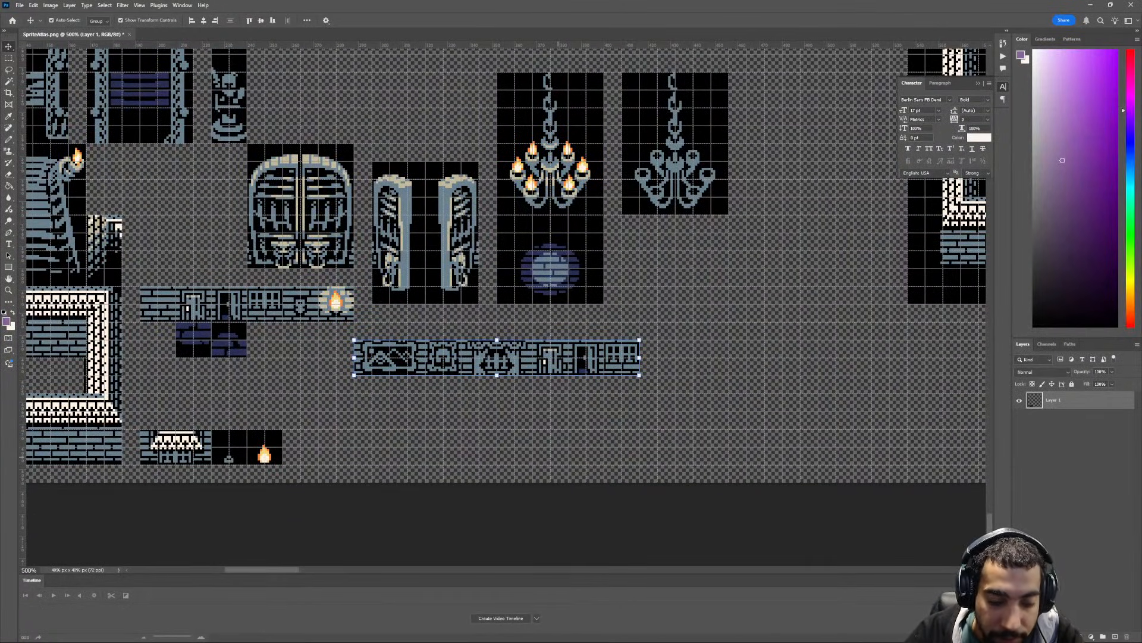
key(m)
drag(673, 323, 532, 393)
key(Delete)
- Move the remaining wall strip with paintings between the purple bricks and the small flame tiles, aligned with the brick wall's left edge
scroll(525, 412, left, 1)
key(v)
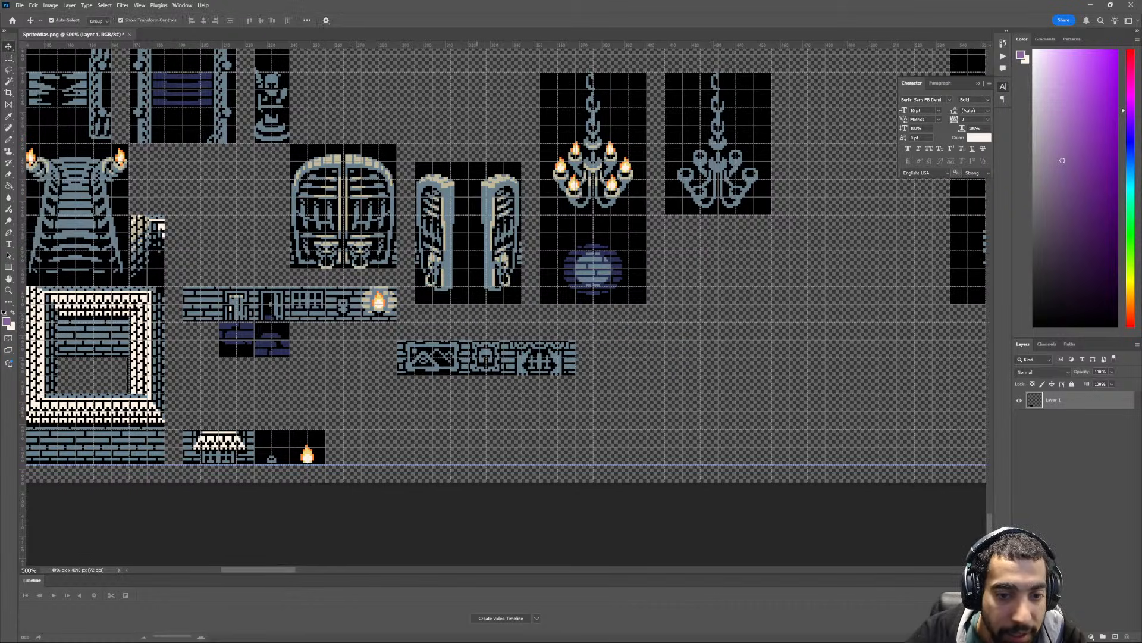
drag(451, 348, 237, 383)
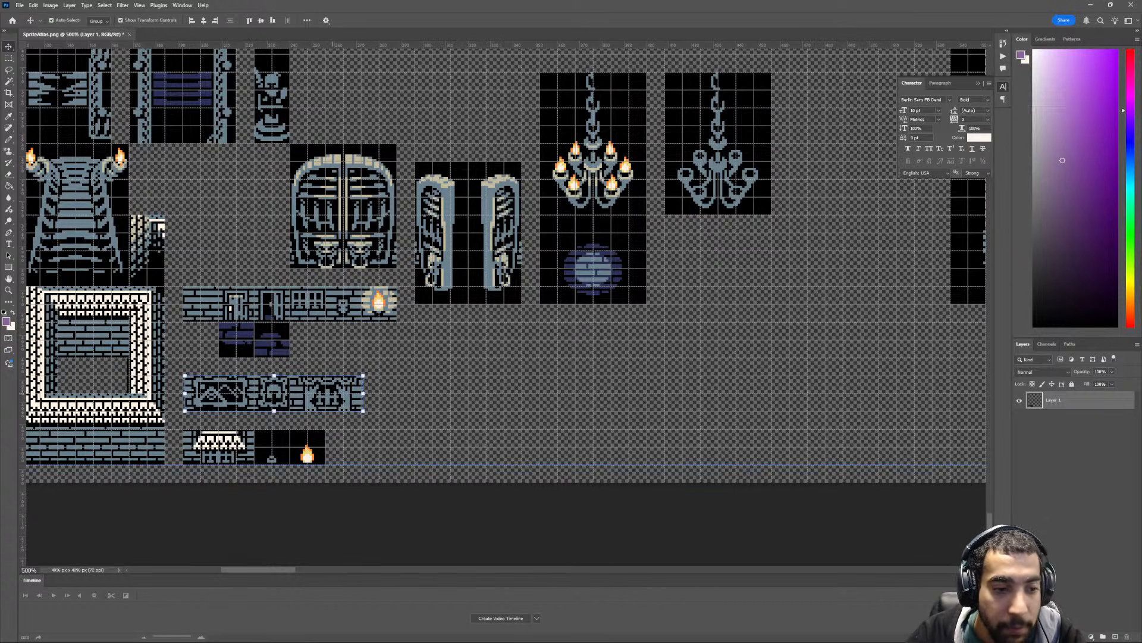
key(Left)
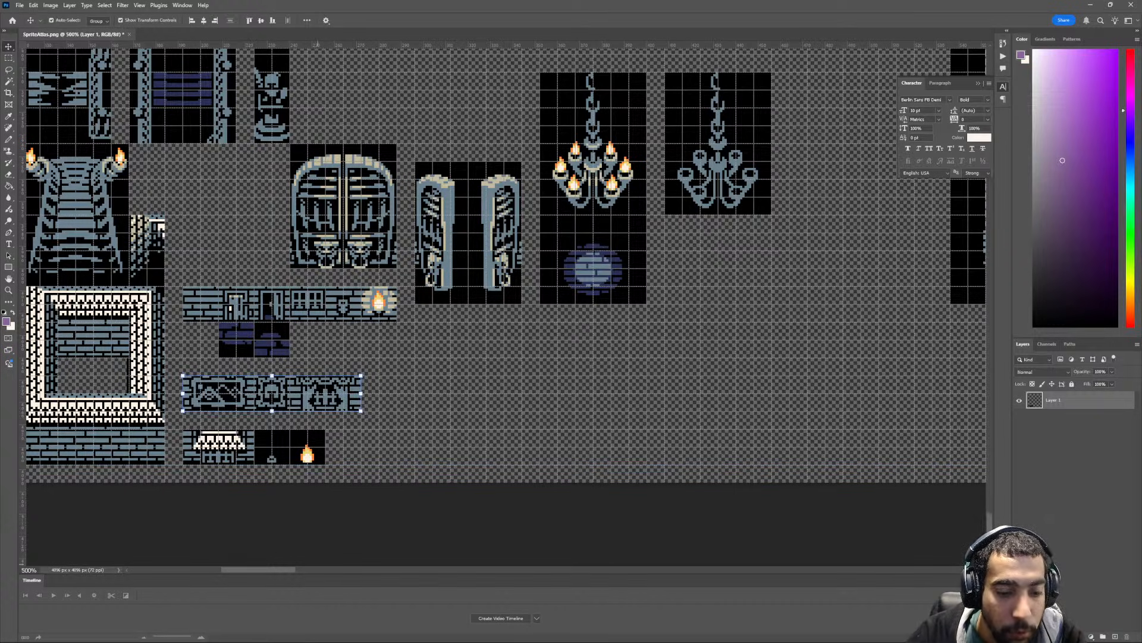
- Review the regrouped dungeon tiles beside the large room layout and hide the grid
scroll(506, 262, left, 10)
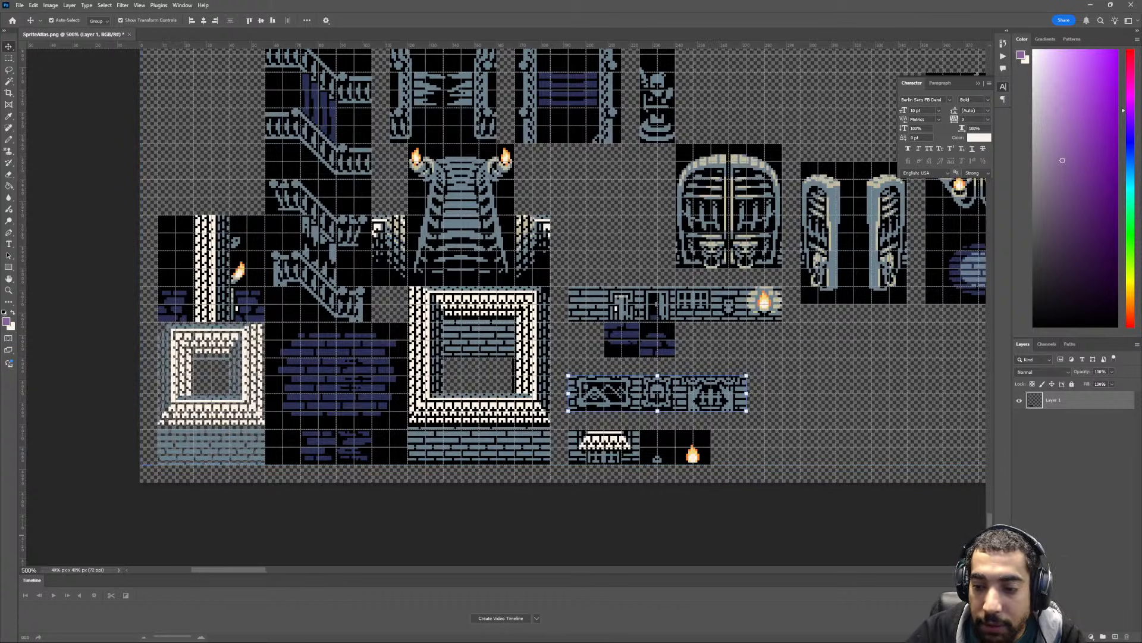
scroll(562, 306, up, 10)
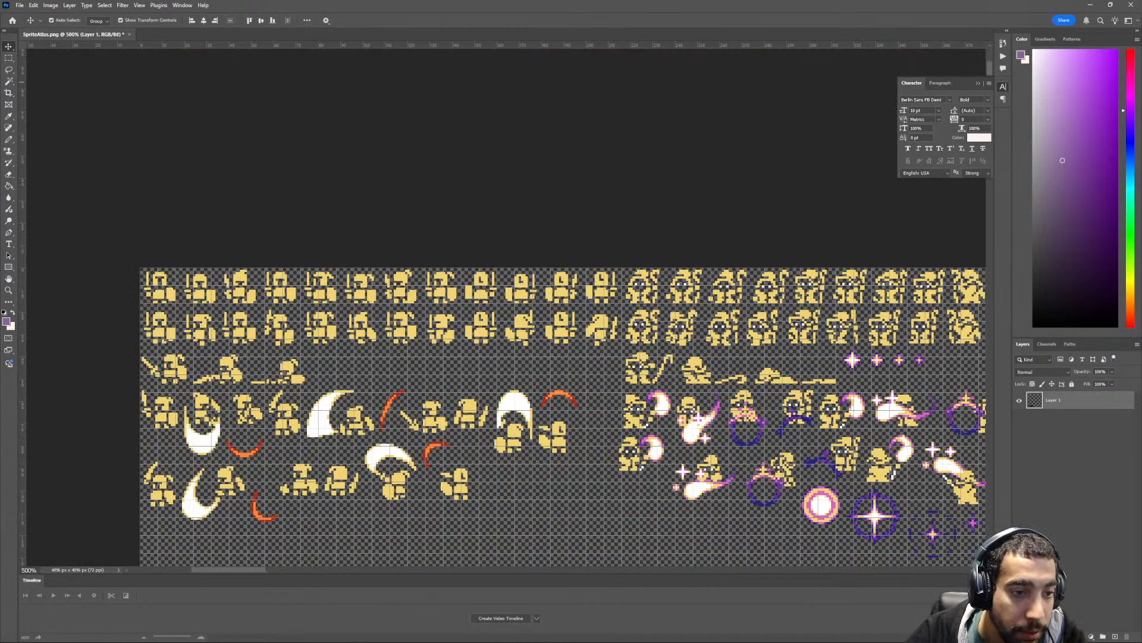
scroll(506, 308, down, 10)
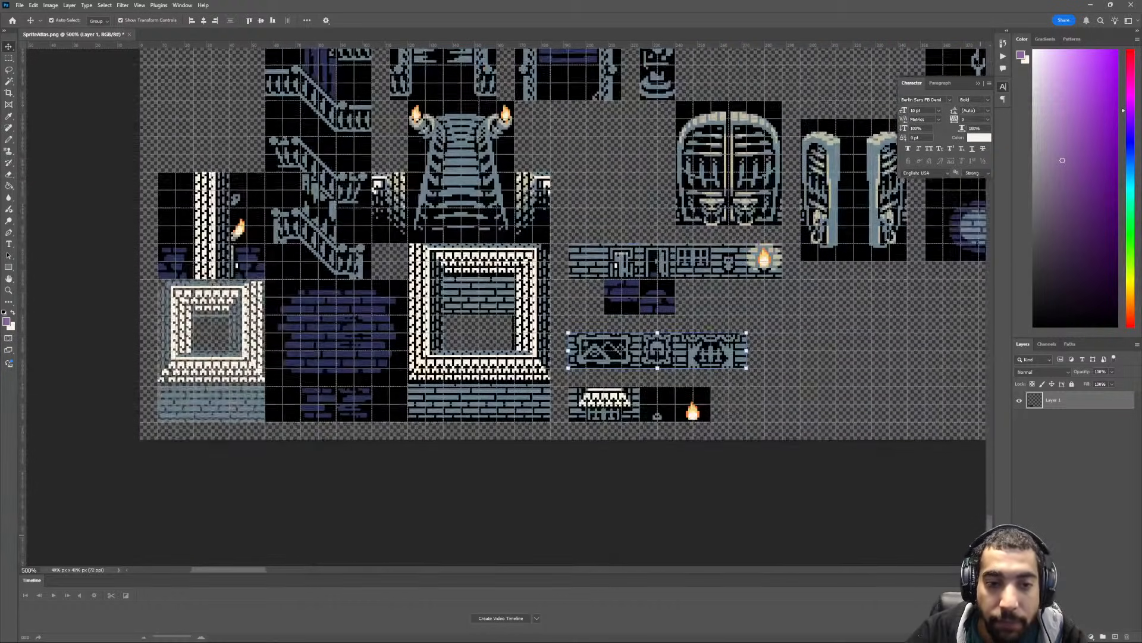
key(ctrl+minus)
ctrl+scroll(655, 506, down, 4)
key(ctrl+minus)
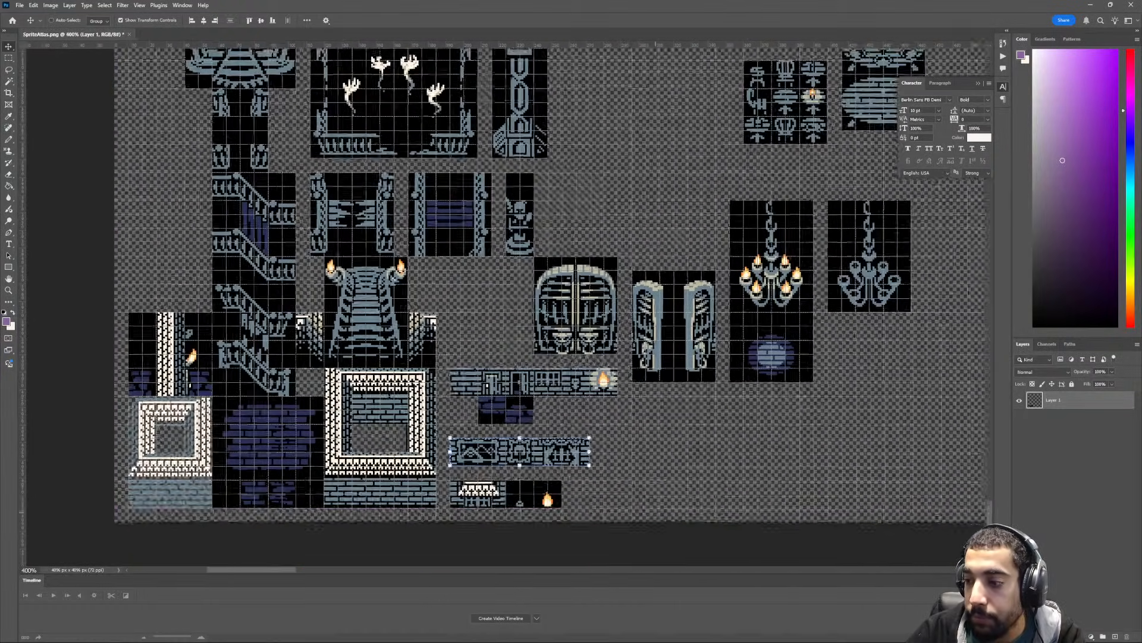
ctrl+scroll(655, 507, down, 2)
ctrl+scroll(655, 507, down, 2)
key(ctrl+minus)
scroll(627, 513, up, 3)
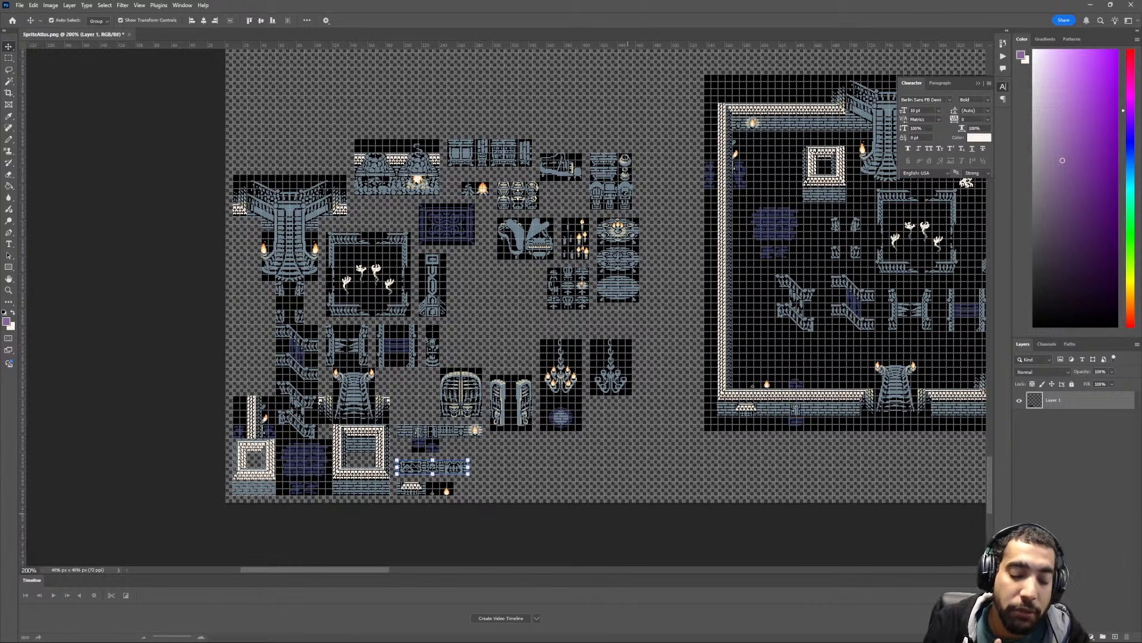
key(ctrl+apostrophe)
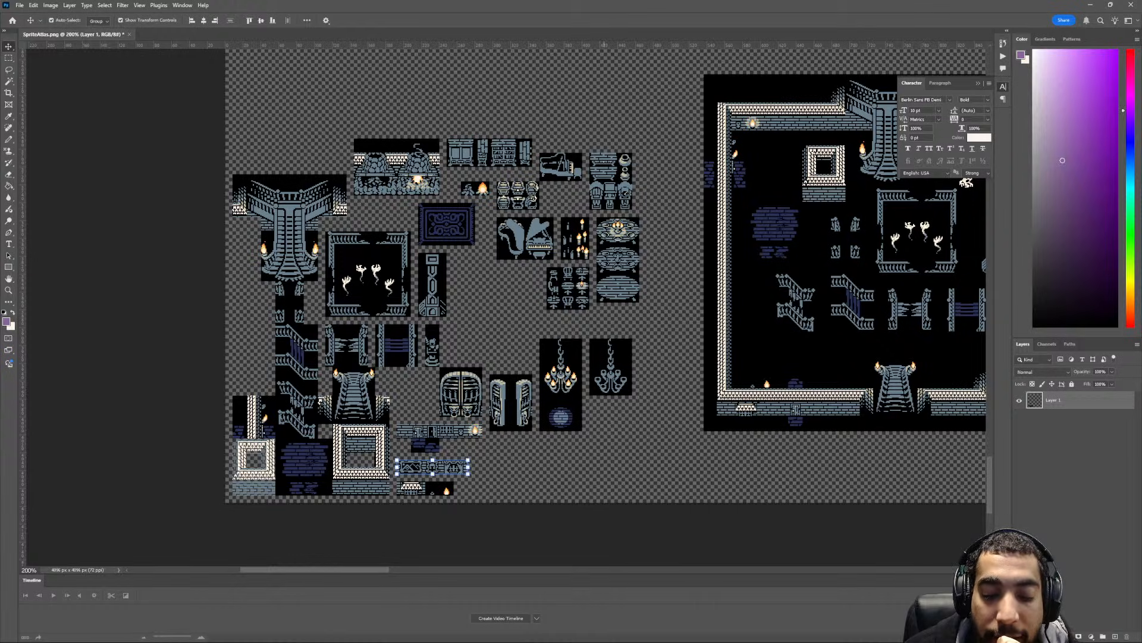
- Switch to Unity and look through the Player and UI folders inside Scripts
key(super)
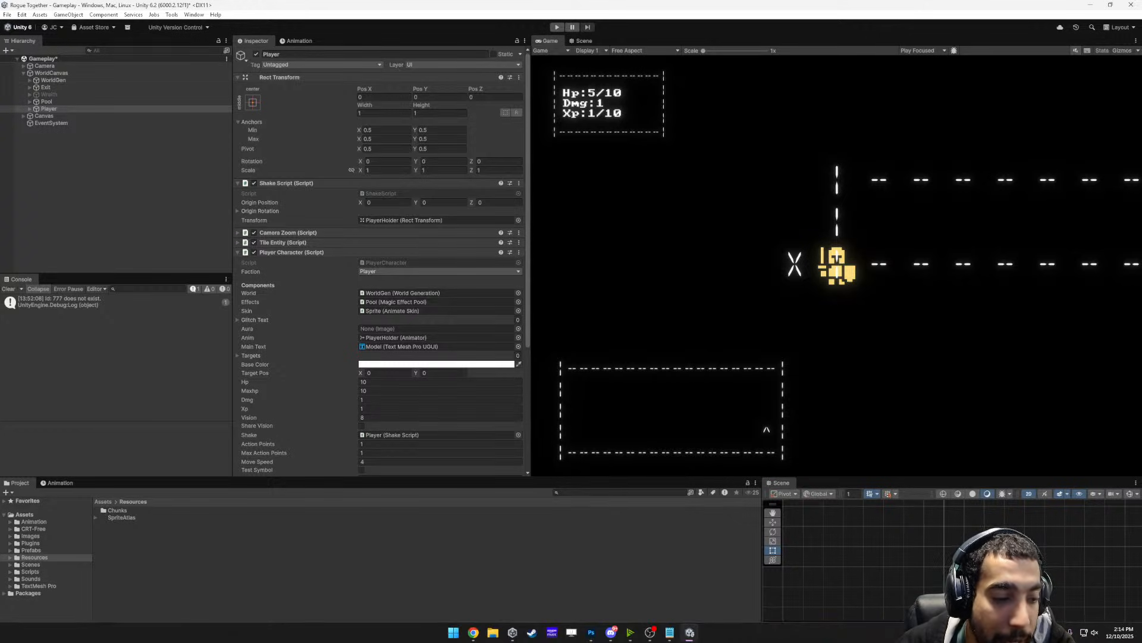
click(31, 572)
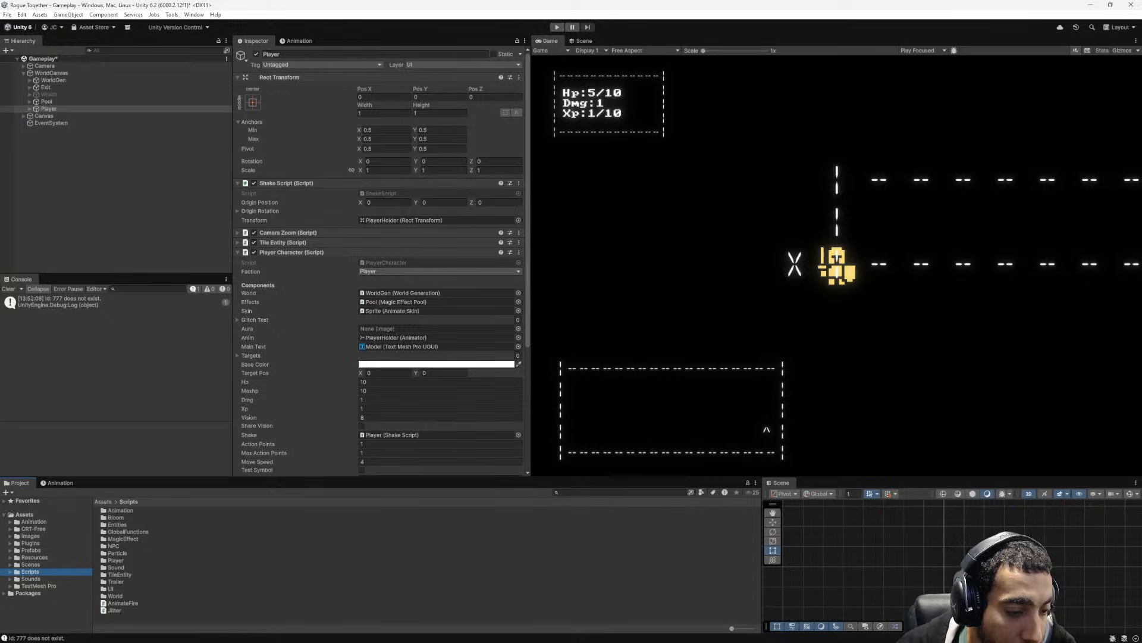
double_click(116, 561)
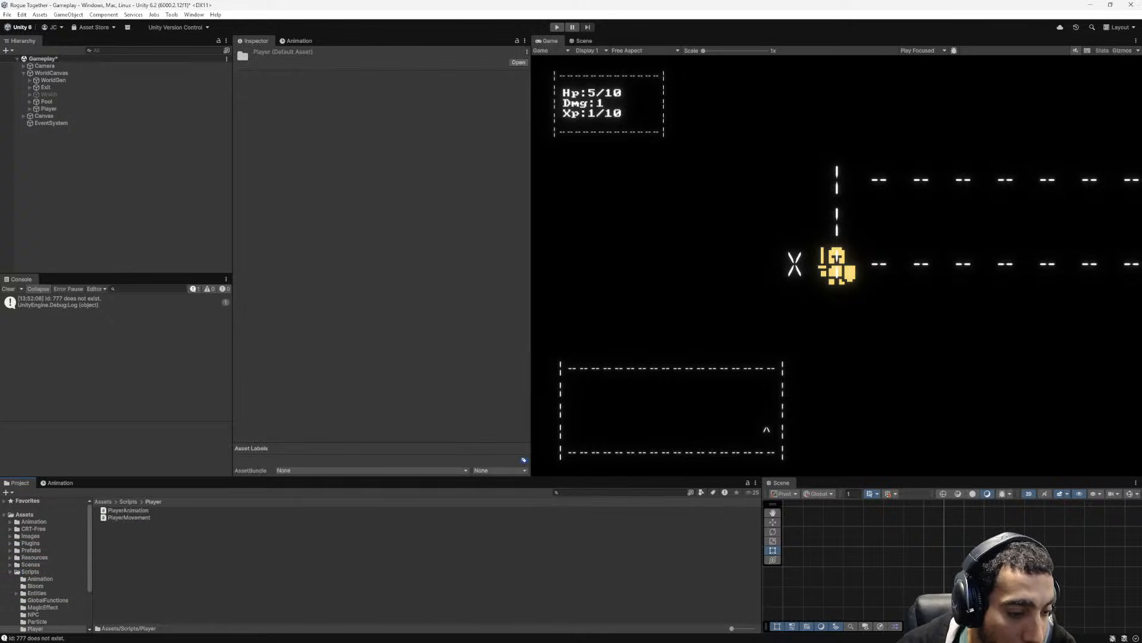
scroll(44, 566, down, 3)
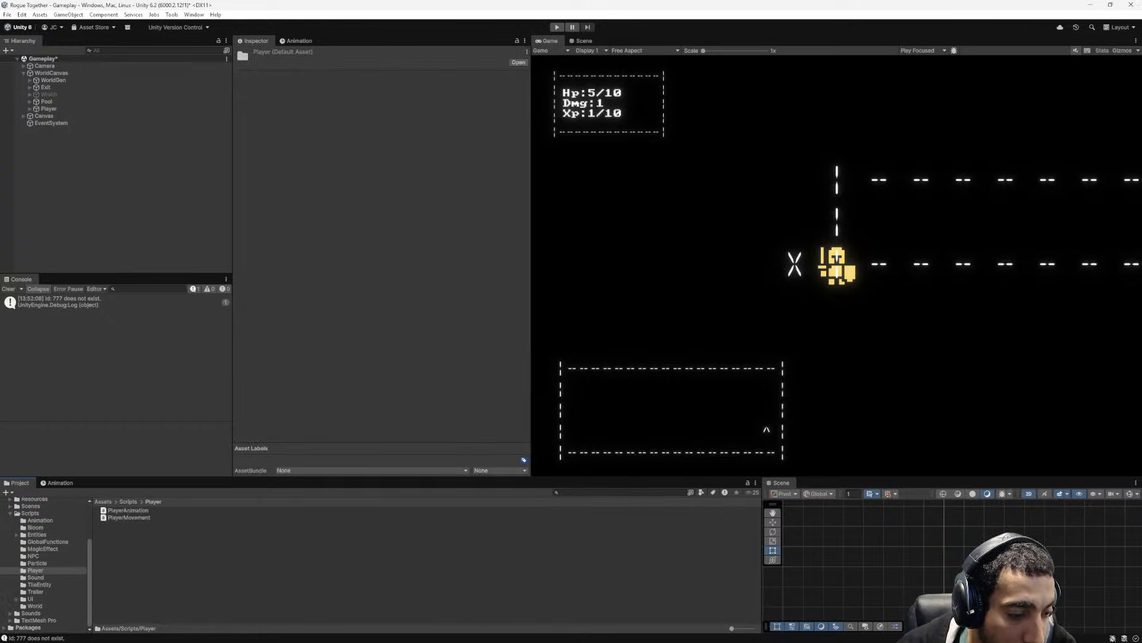
click(31, 598)
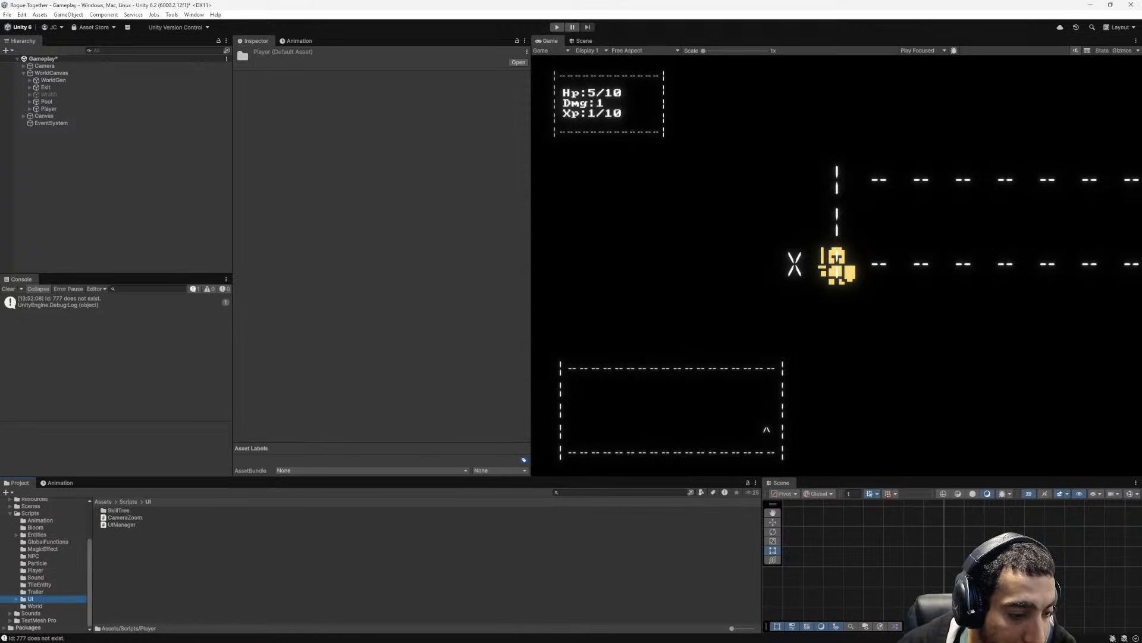
click(16, 598)
click(16, 599)
scroll(45, 565, up, 3)
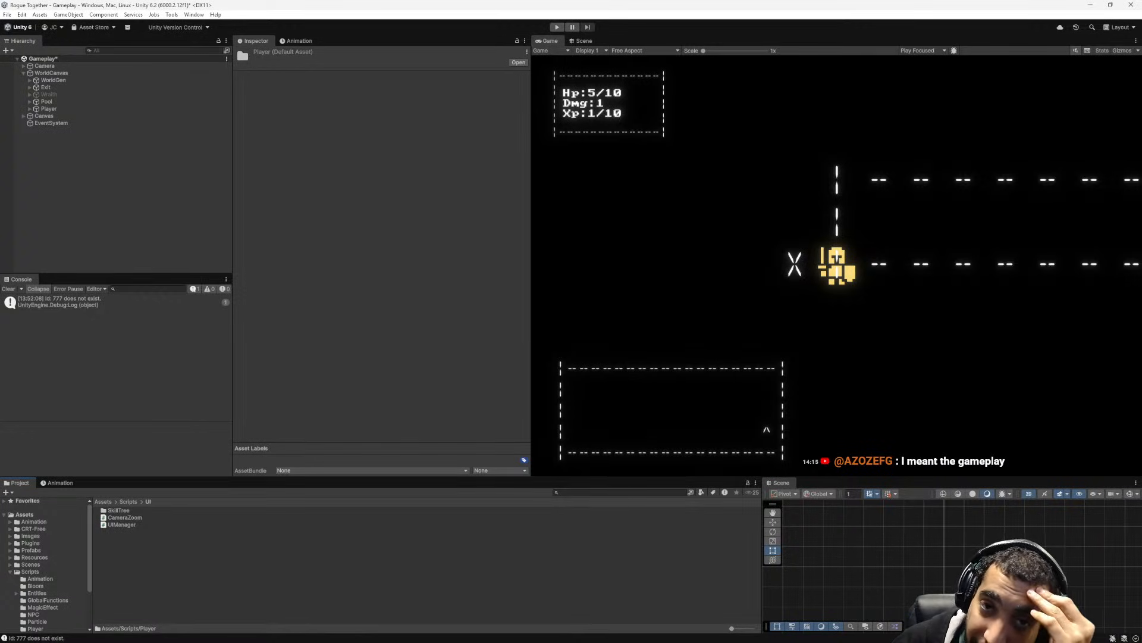
- Run the game and playtest the mage by moving around and attacking the magenta G enemy
key(ctrl+p)
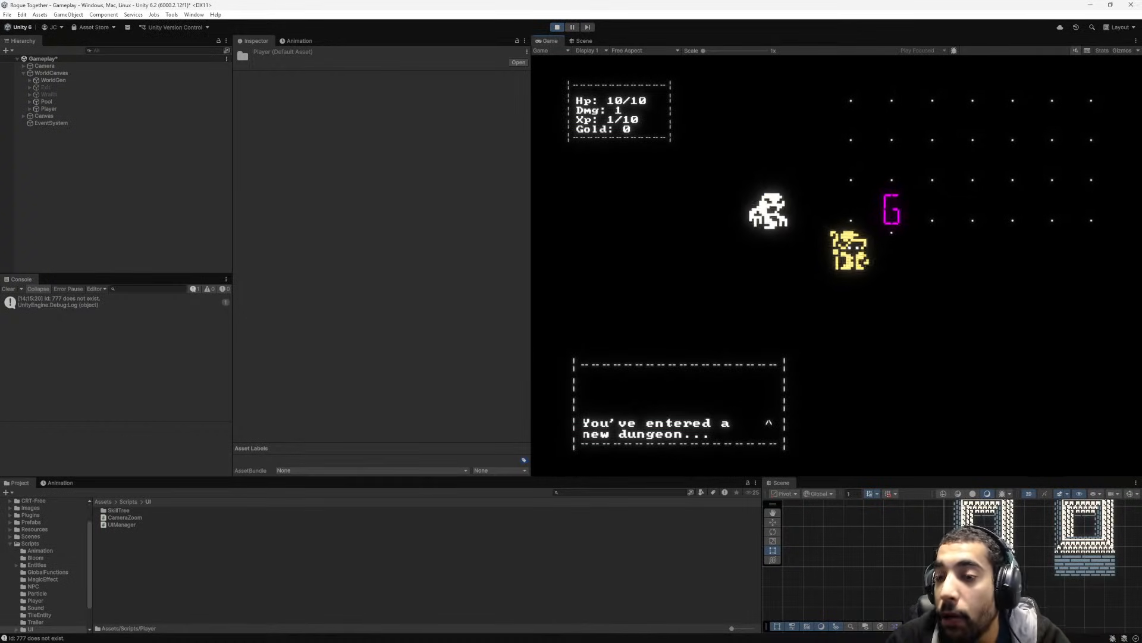
key(w)
key(d)
key(d)
key(w)
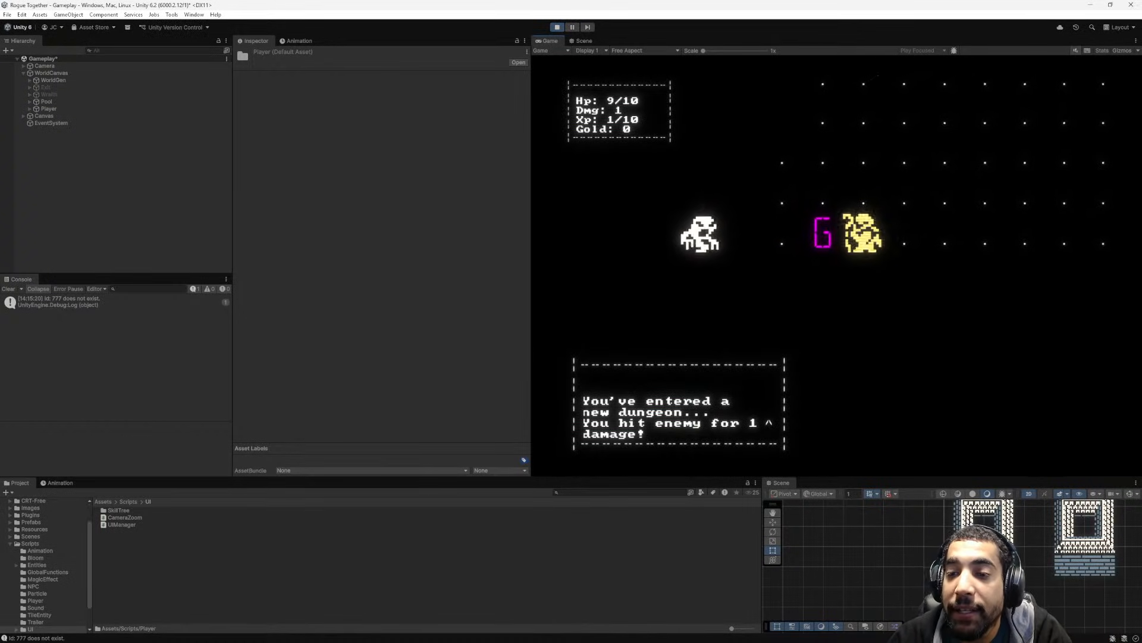
key(a)
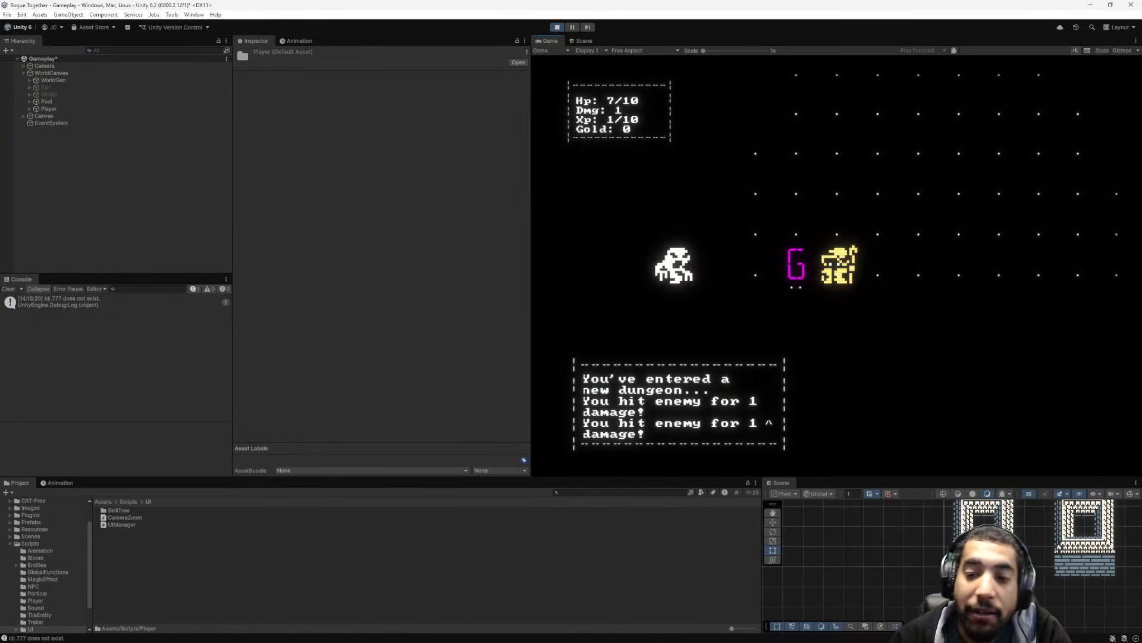
- Set the Player's Hp to 0 in the running game and end the playtest
click(45, 66)
click(23, 66)
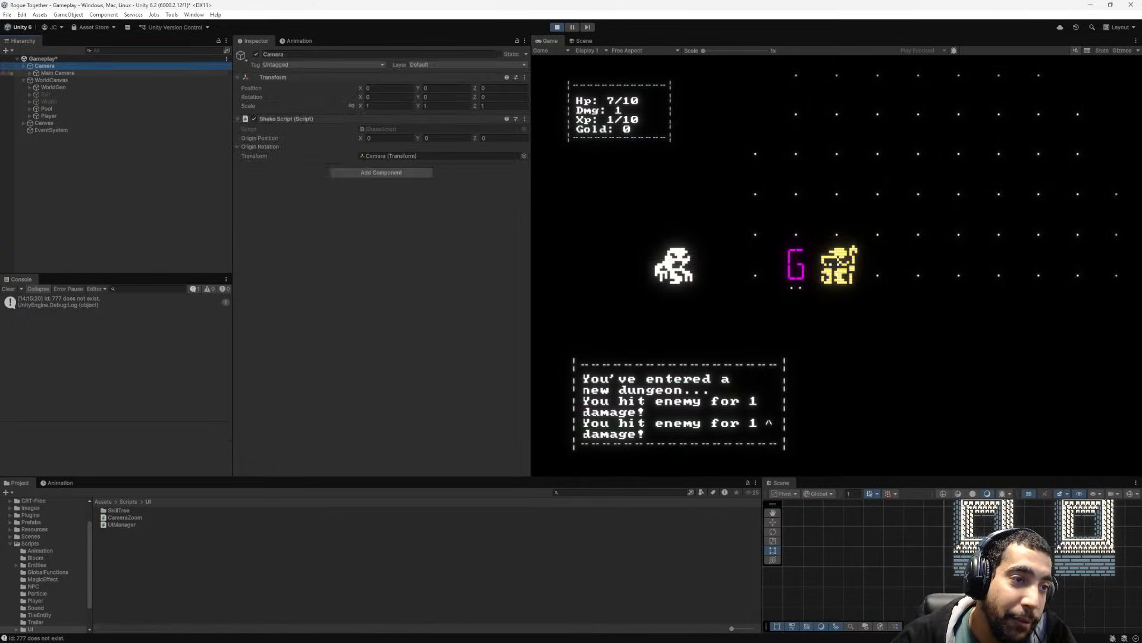
click(48, 116)
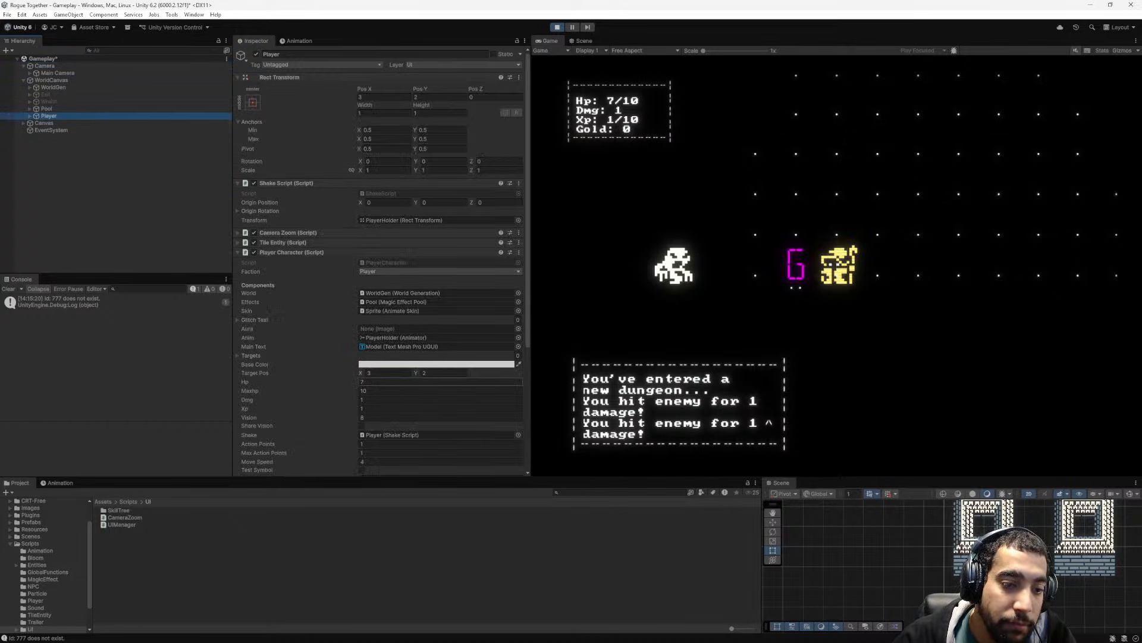
click(417, 382)
text(0)
key(Return)
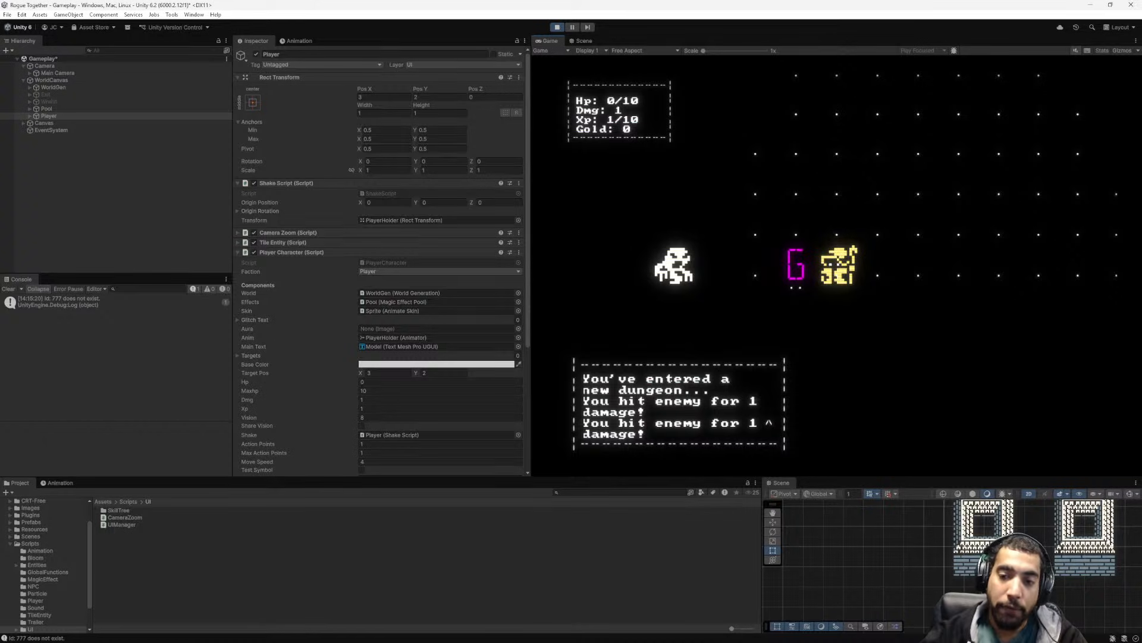
key(ctrl+p)
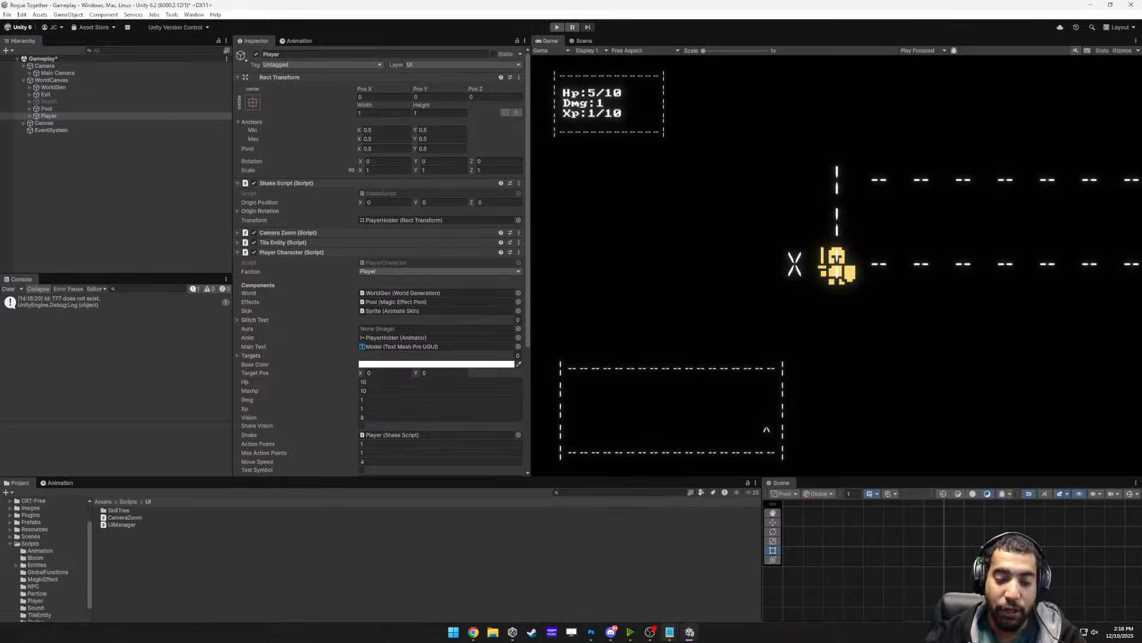
- Switch back to Photoshop and deselect the wall strip with paintings
mouse_move(690, 632)
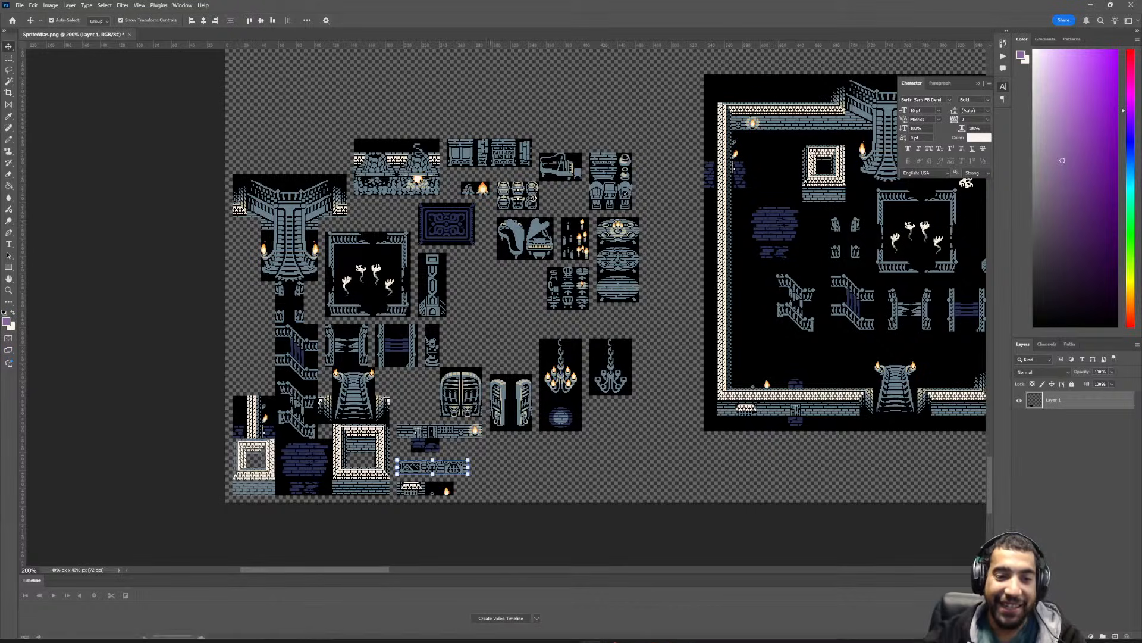
scroll(477, 341, left, 3)
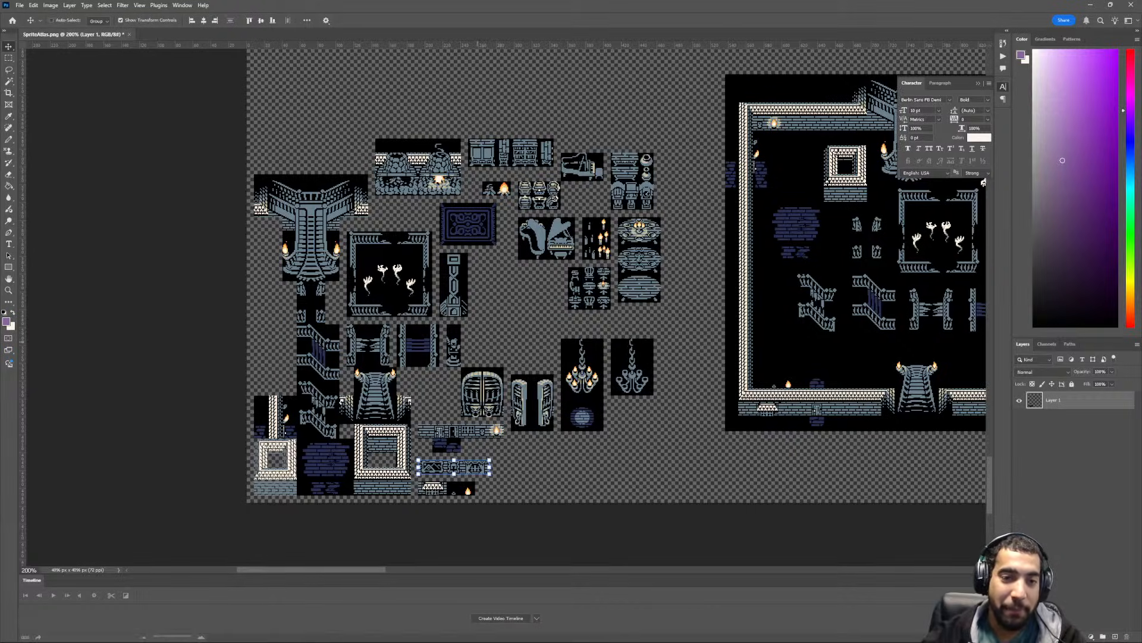
scroll(477, 341, down, 3)
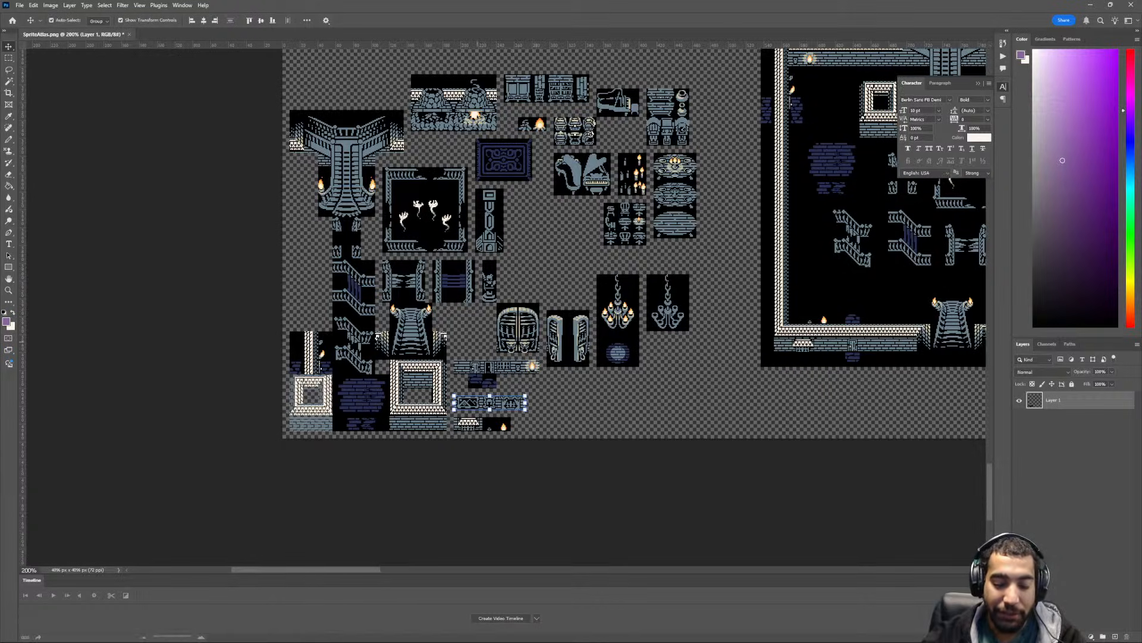
key(m)
key(ctrl+d)
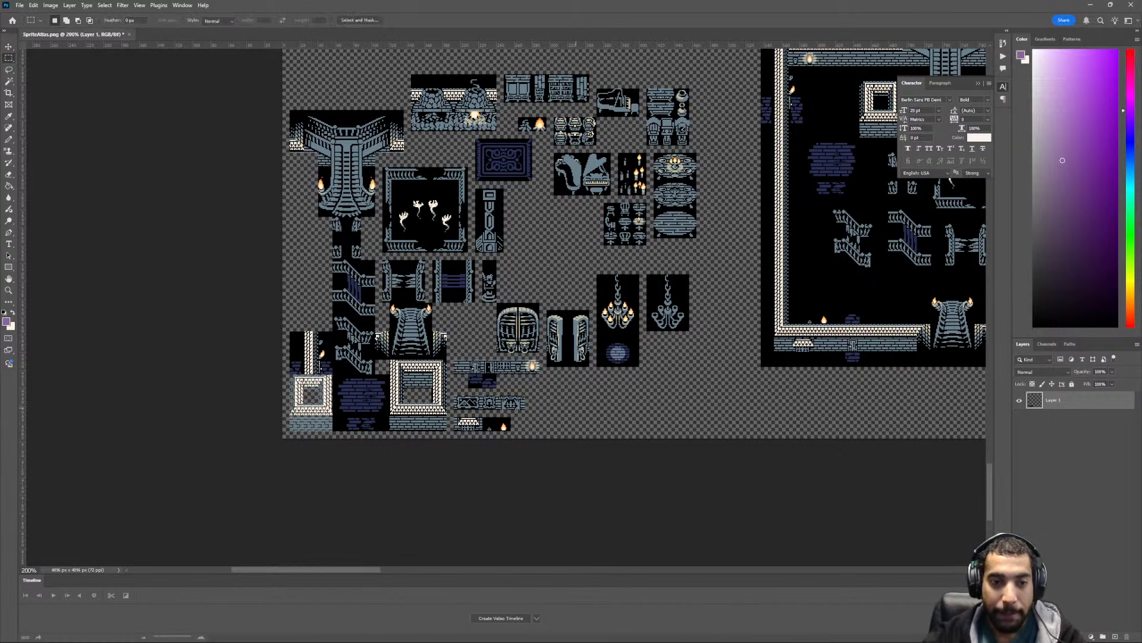
scroll(576, 408, right, 2)
scroll(576, 407, left, 2)
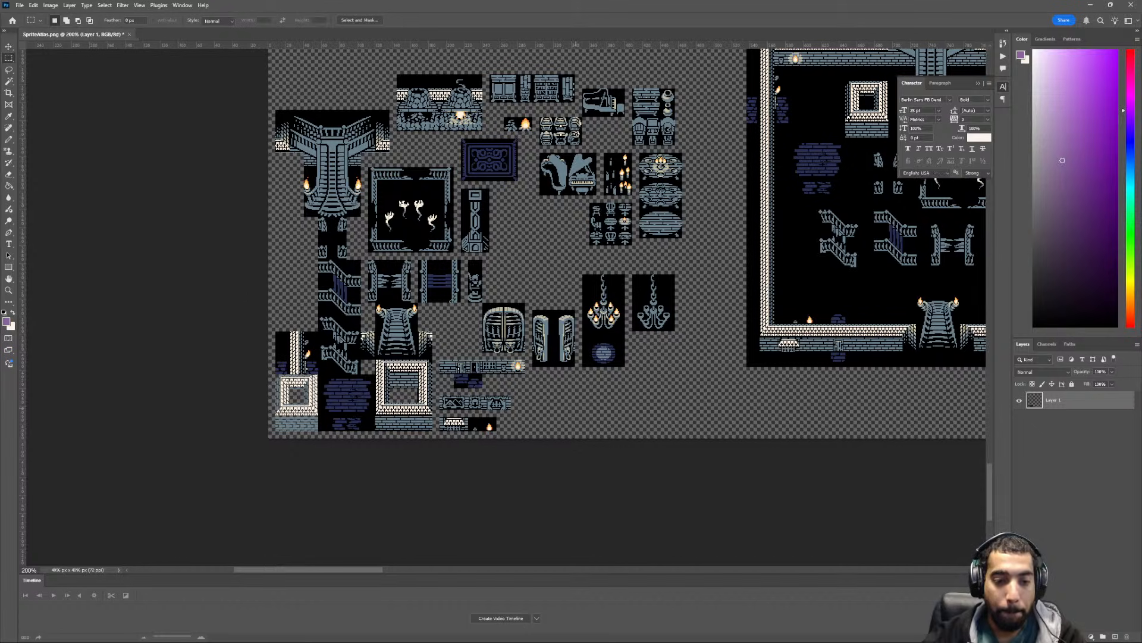
- Select the lowest tile strip beside the brick wall frame, including the white ledge and the flame on black
scroll(576, 405, down, 3)
alt+scroll(534, 303, up, 4)
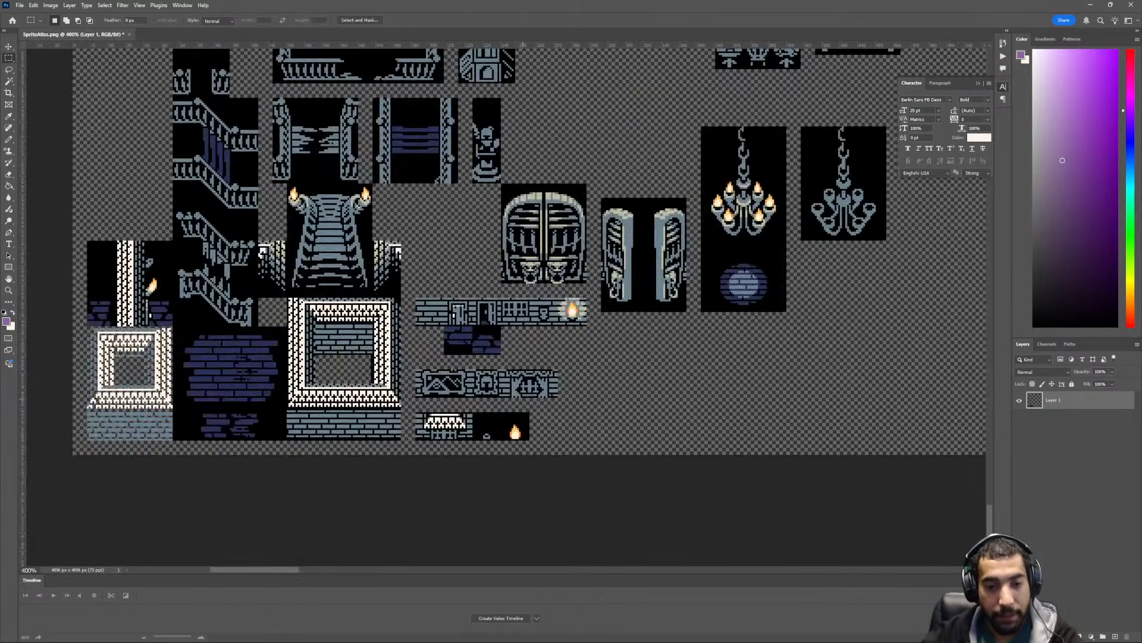
scroll(516, 406, down, 3)
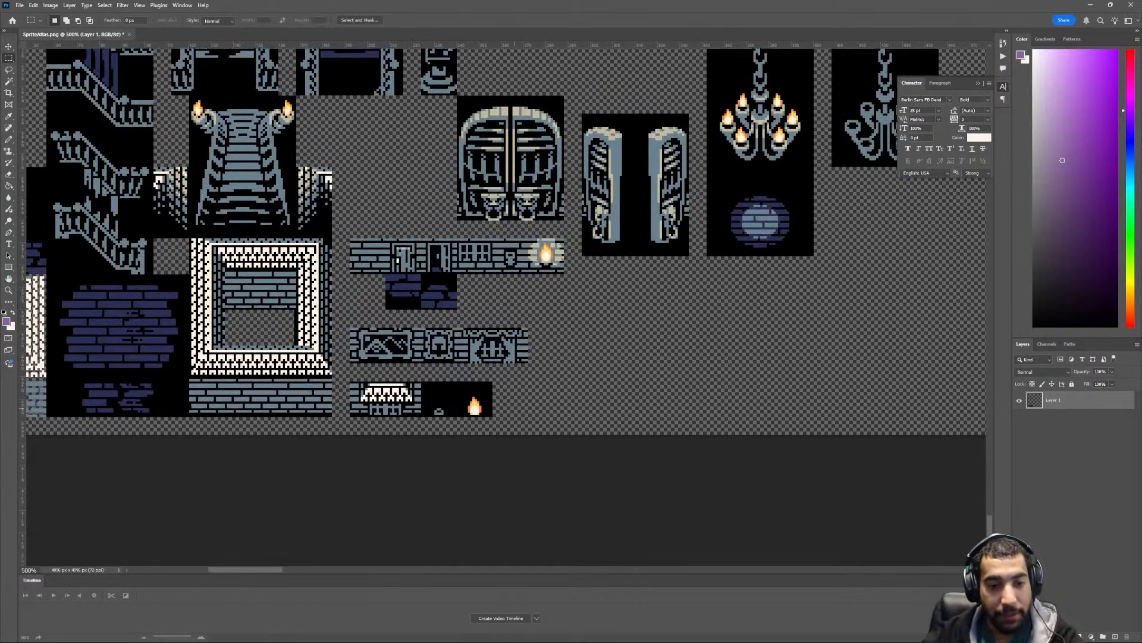
alt+scroll(513, 410, up, 2)
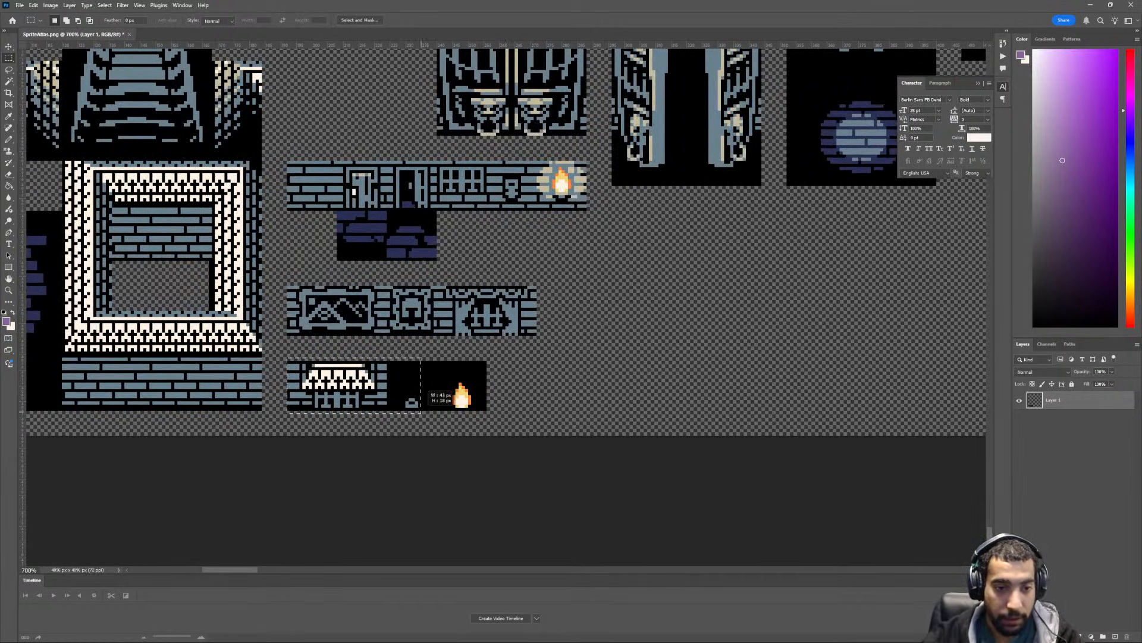
drag(287, 358, 487, 410)
scroll(515, 302, up, 1)
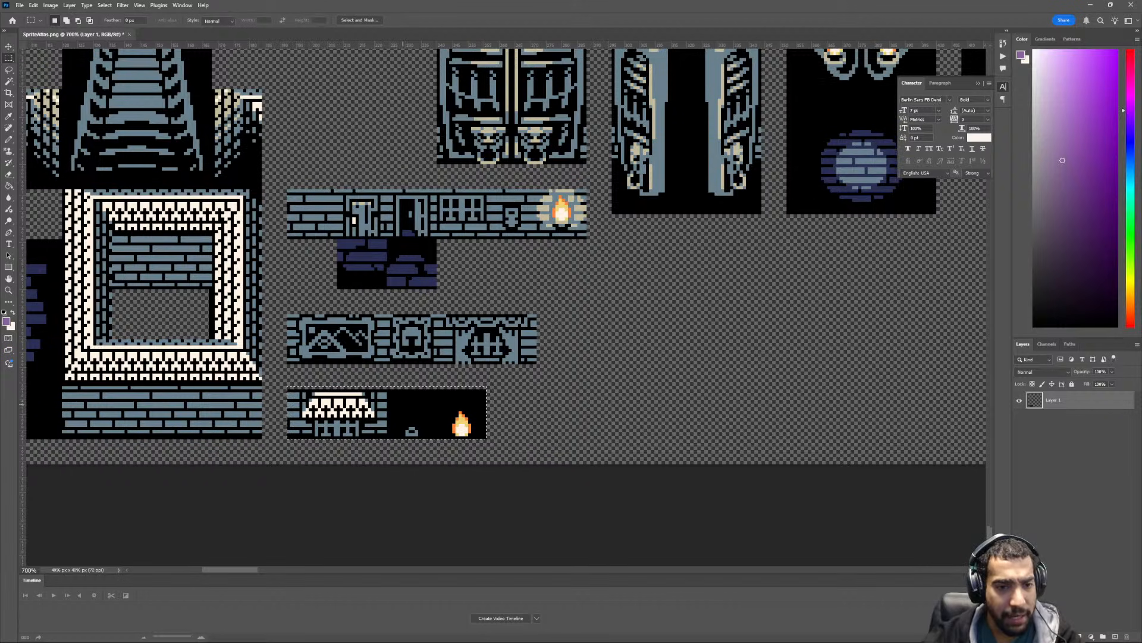
- Inspect the selected flame strip's alignment with the neighbouring tiles against the grid at several magnifications
alt+scroll(516, 301, down, 2)
key(ctrl+minus)
key(ctrl+minus)
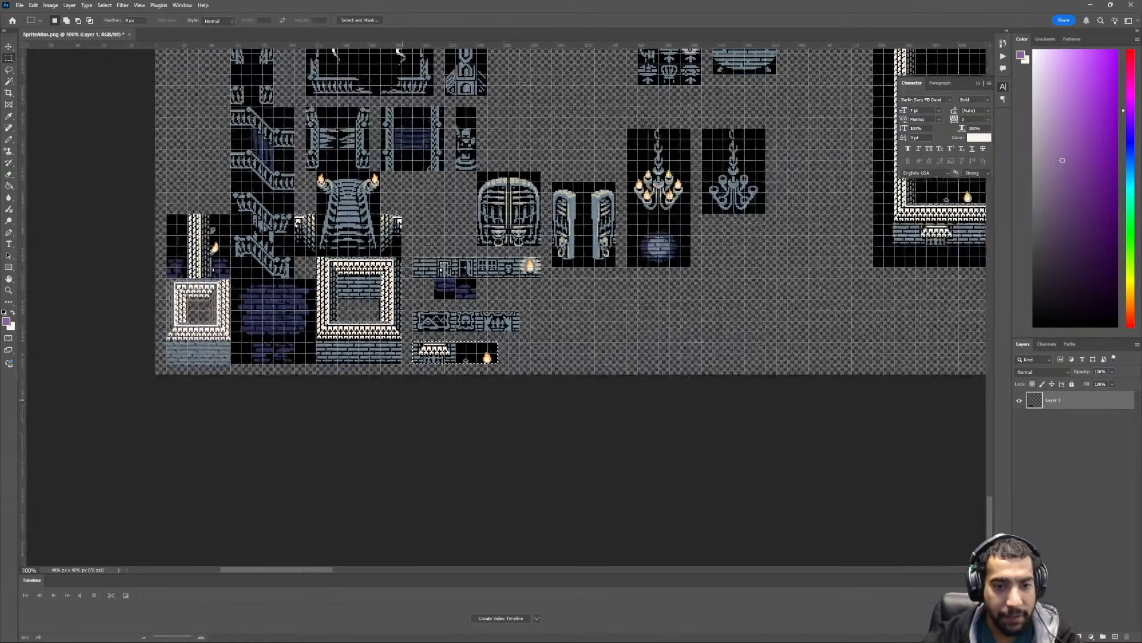
key(ctrl+apostrophe)
key(ctrl+plus)
key(ctrl+plus)
key(ctrl+apostrophe)
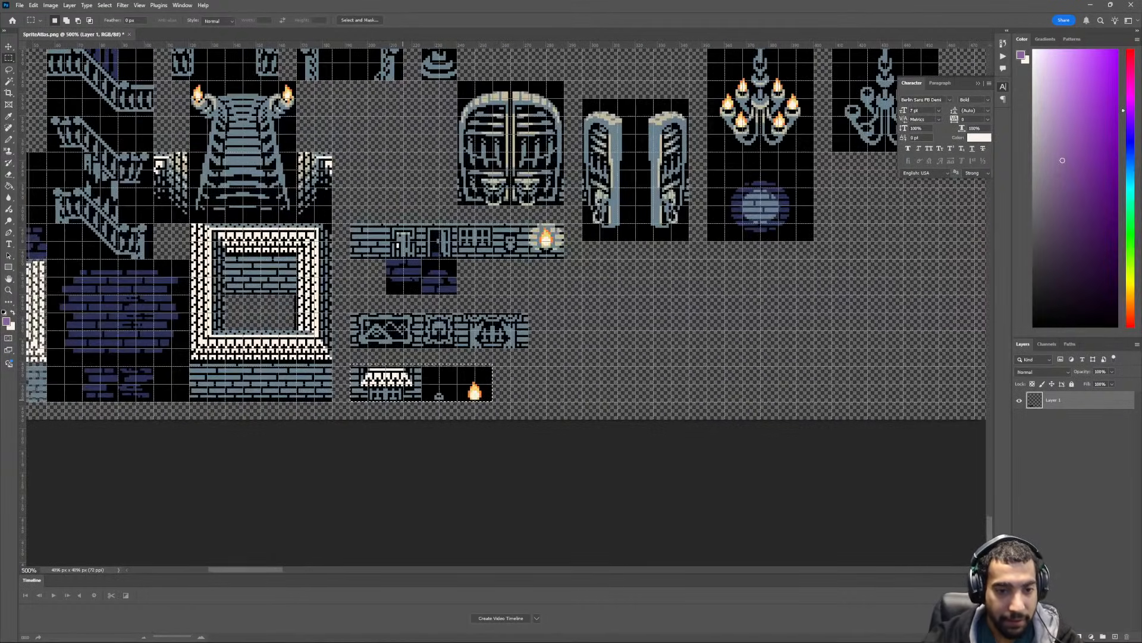
key(ctrl+minus)
key(ctrl+minus)
key(ctrl+minus)
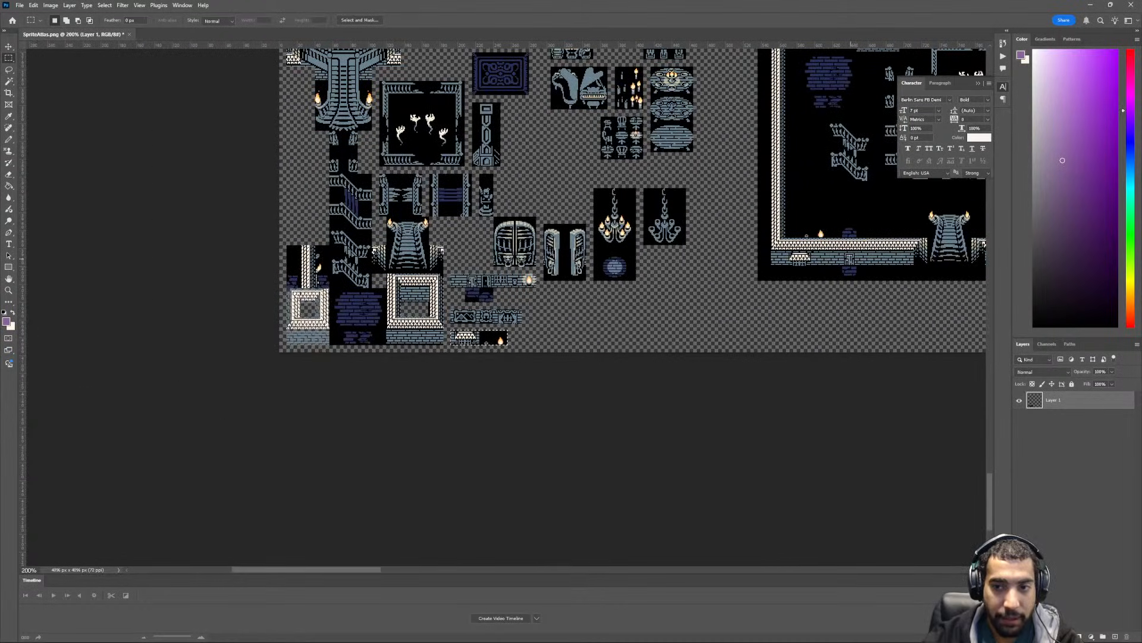
key(ctrl+plus)
key(ctrl+plus)
key(ctrl+plus)
key(ctrl+plus)
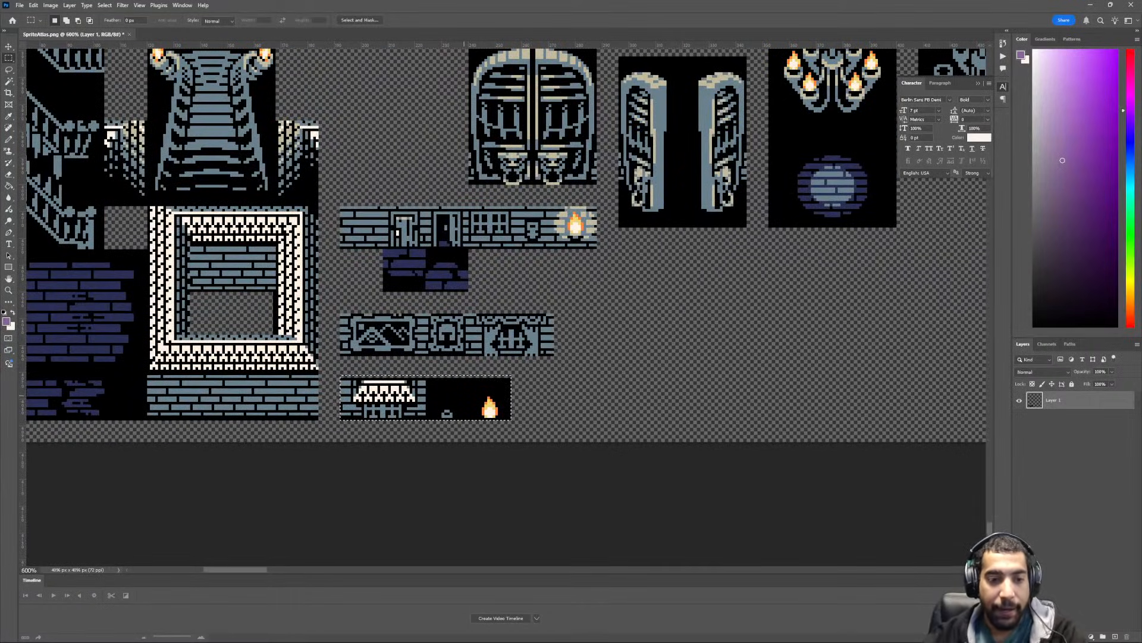
- Try to move the selected flame strip slightly left, and undo the move
key(v)
drag(463, 396, 450, 395)
key(ctrl+z)
click(632, 379)
- Export the atlas as SpriteAtlas.png to Documents/Unity/Rogue Together/Assets/Resources, replacing the existing file
scroll(632, 379, up, 2)
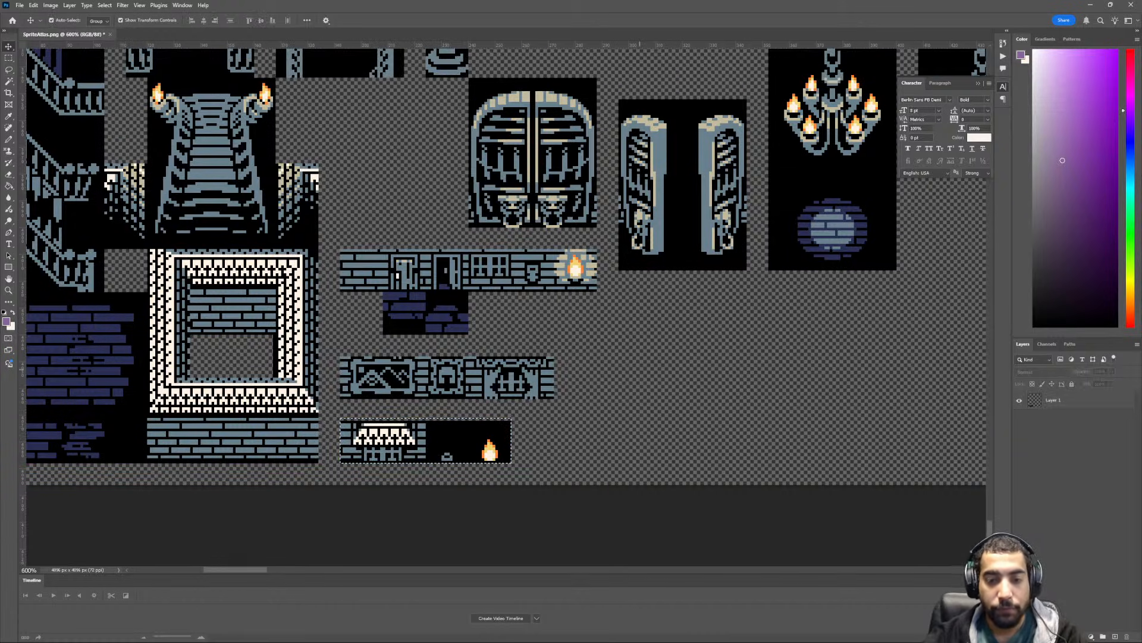
key(ctrl+minus)
key(ctrl+minus)
key(ctrl+minus)
key(ctrl+minus)
key(ctrl+minus)
scroll(630, 385, up, 2)
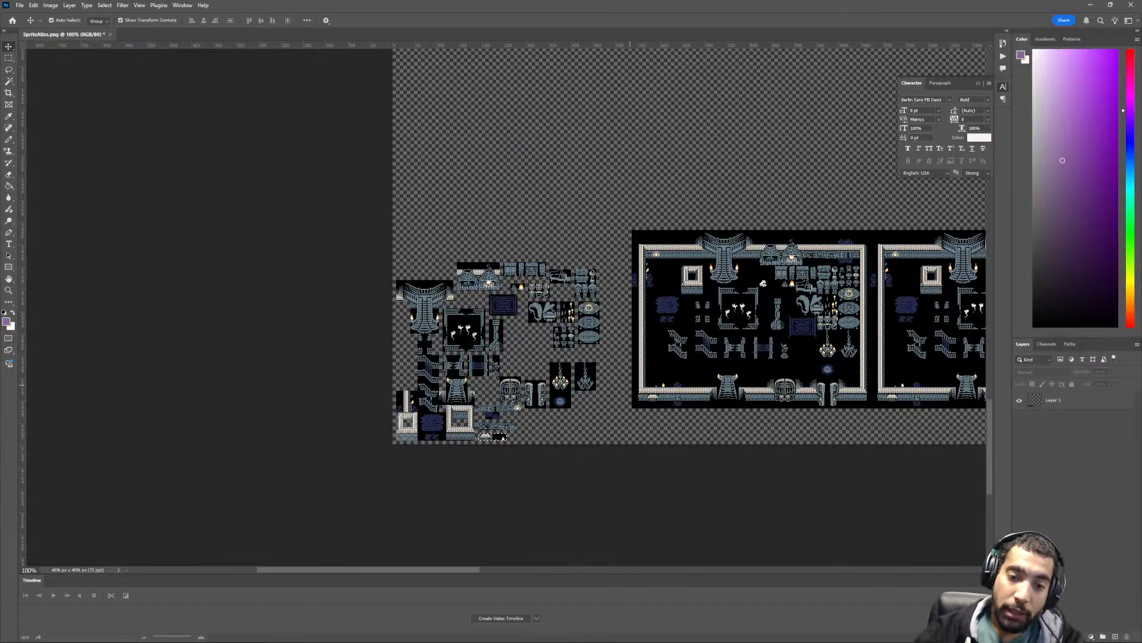
scroll(631, 381, down, 2)
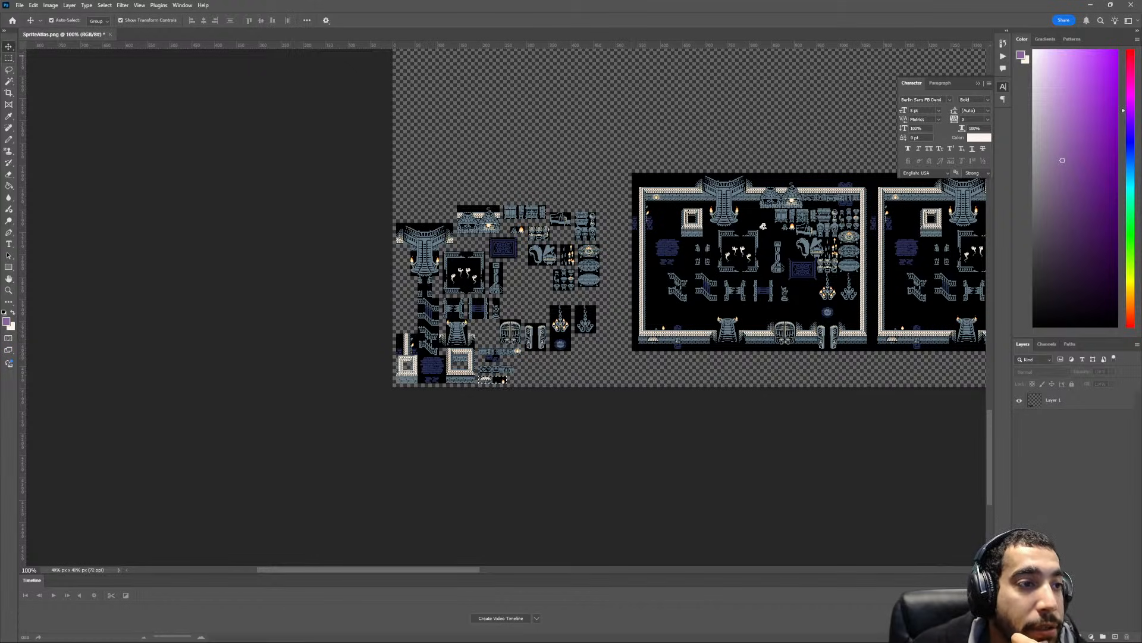
click(20, 4)
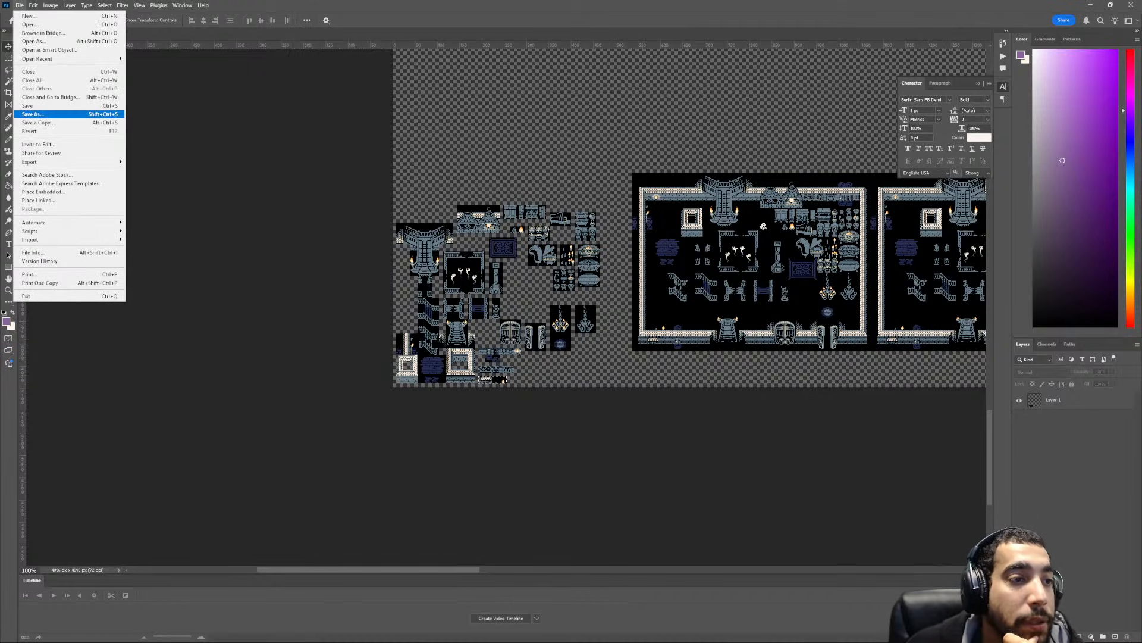
mouse_move(66, 162)
click(156, 161)
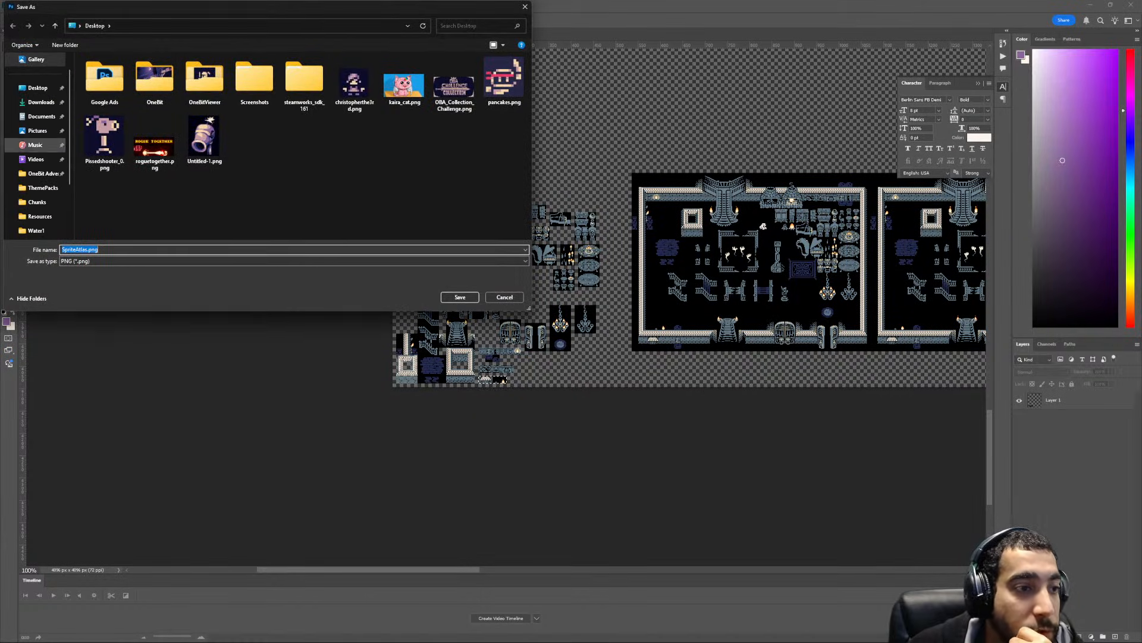
scroll(36, 197, down, 3)
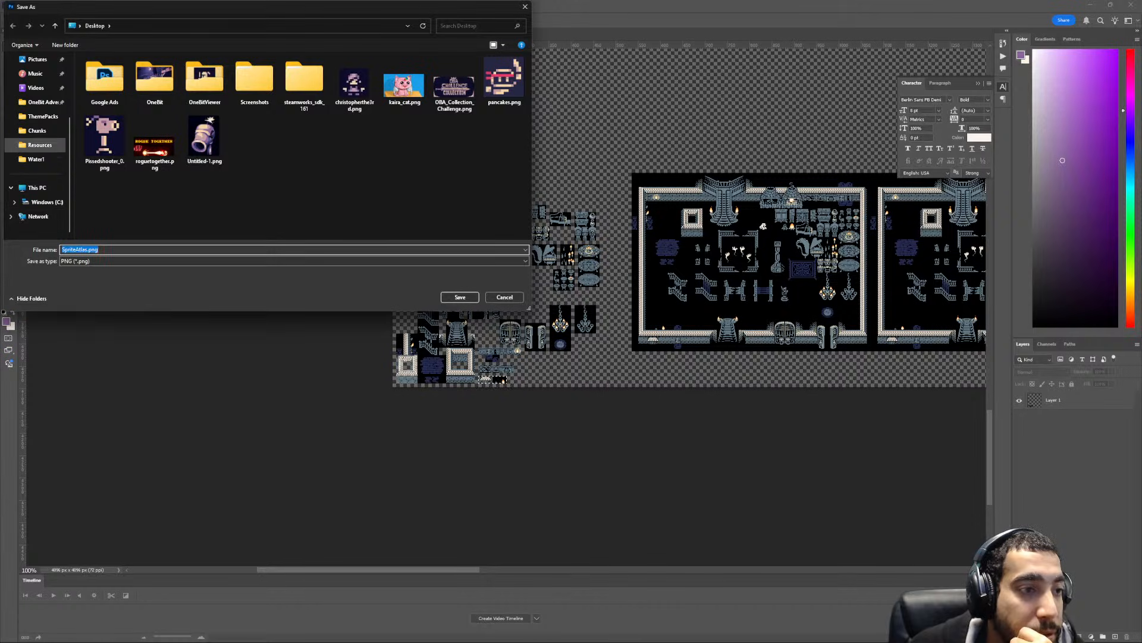
scroll(36, 149, up, 2)
click(42, 133)
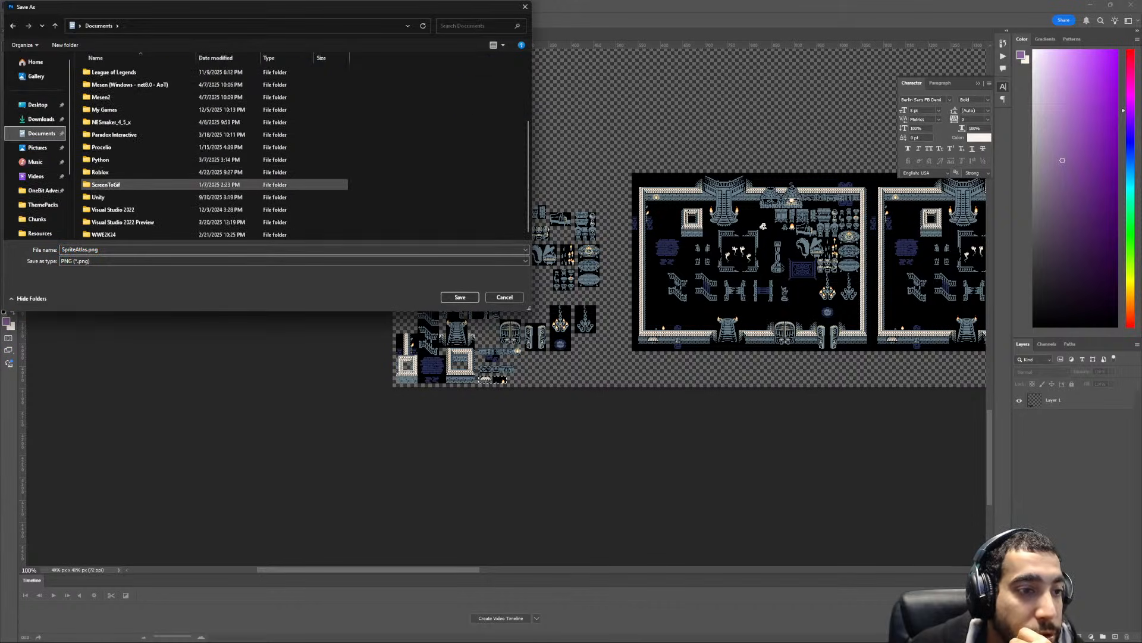
double_click(107, 197)
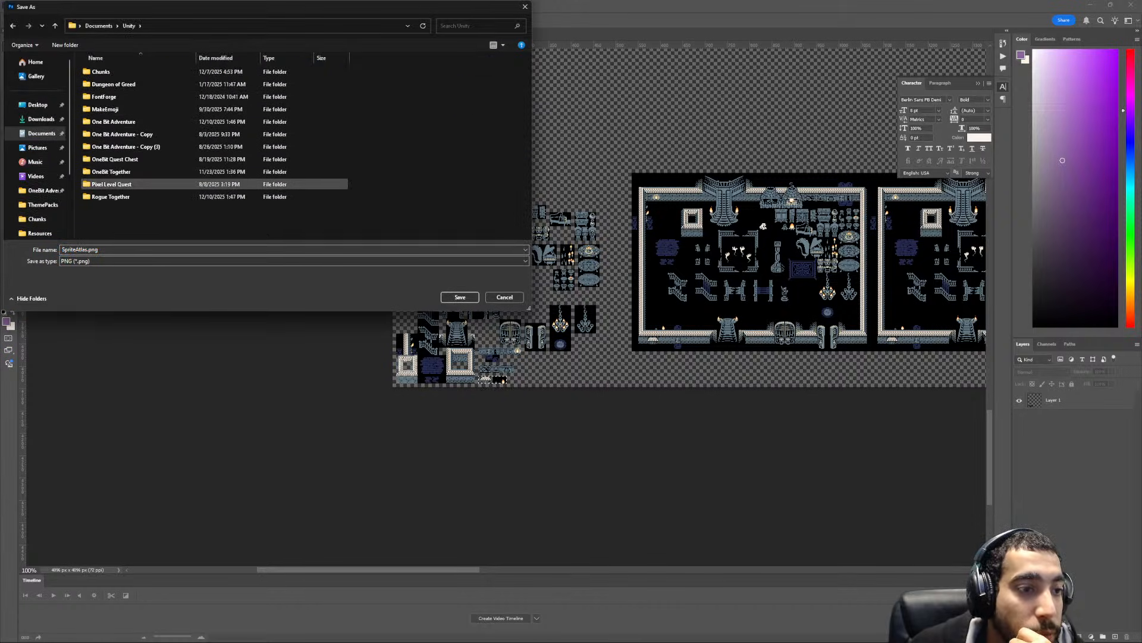
double_click(110, 196)
double_click(99, 71)
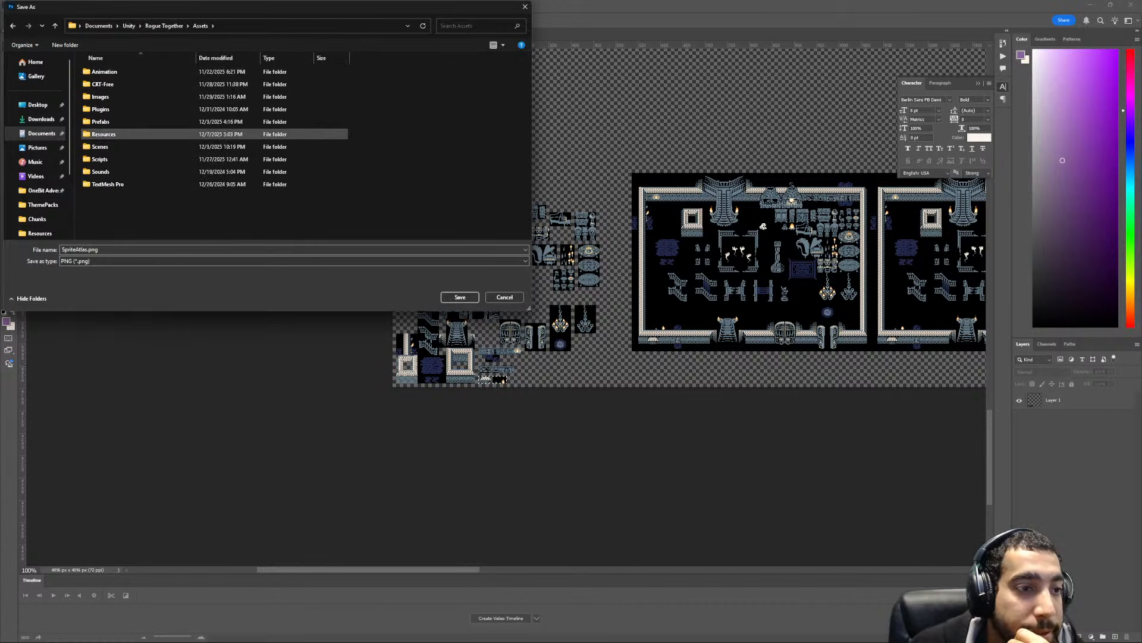
double_click(104, 133)
double_click(154, 79)
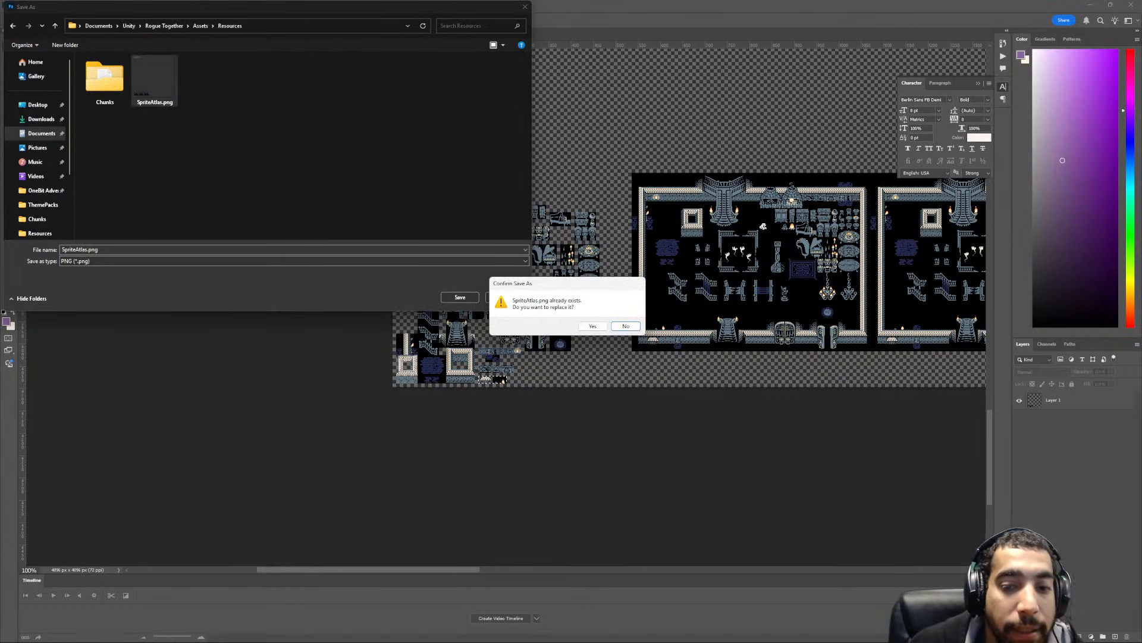
click(593, 326)
- Open RogueTogetherTilemap.png from the Documents/Unity/Chunks folder
click(20, 5)
click(24, 23)
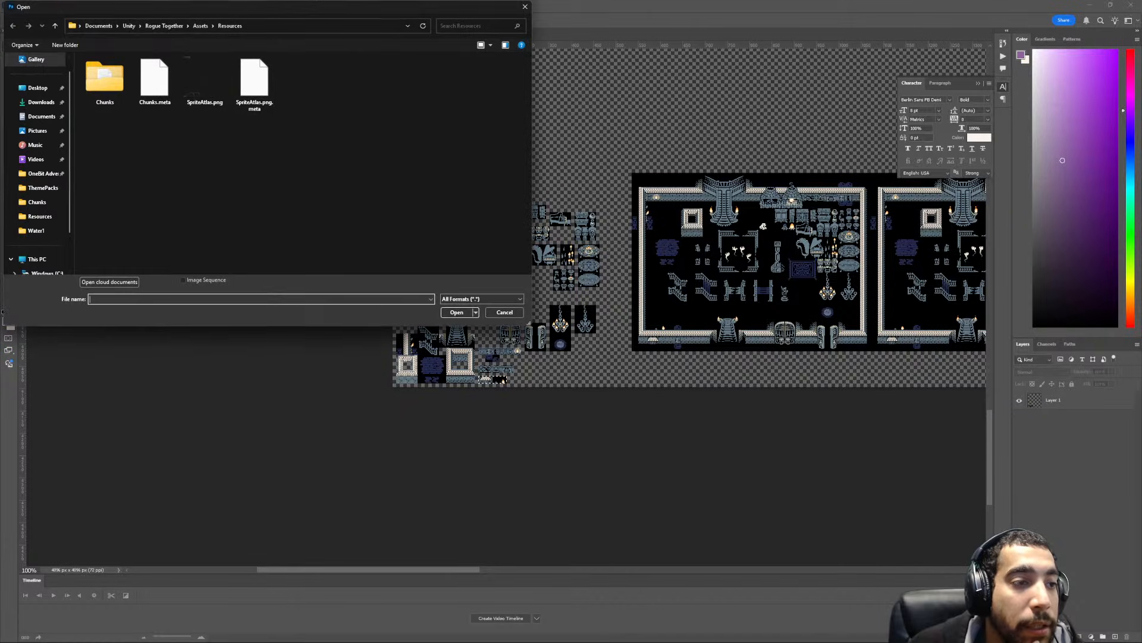
double_click(102, 76)
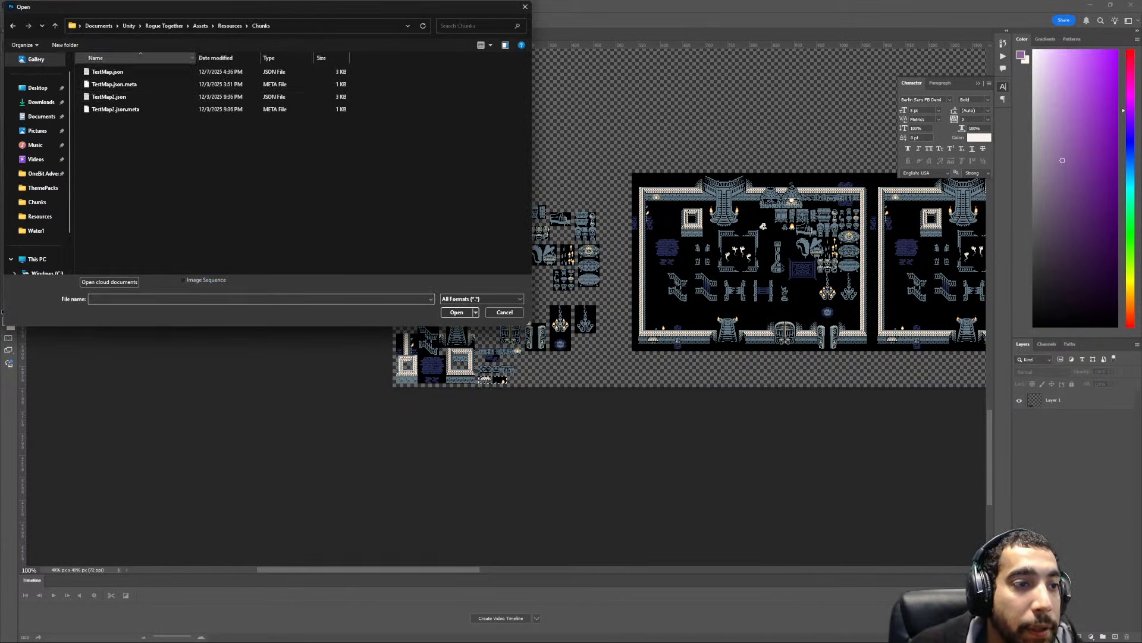
click(229, 25)
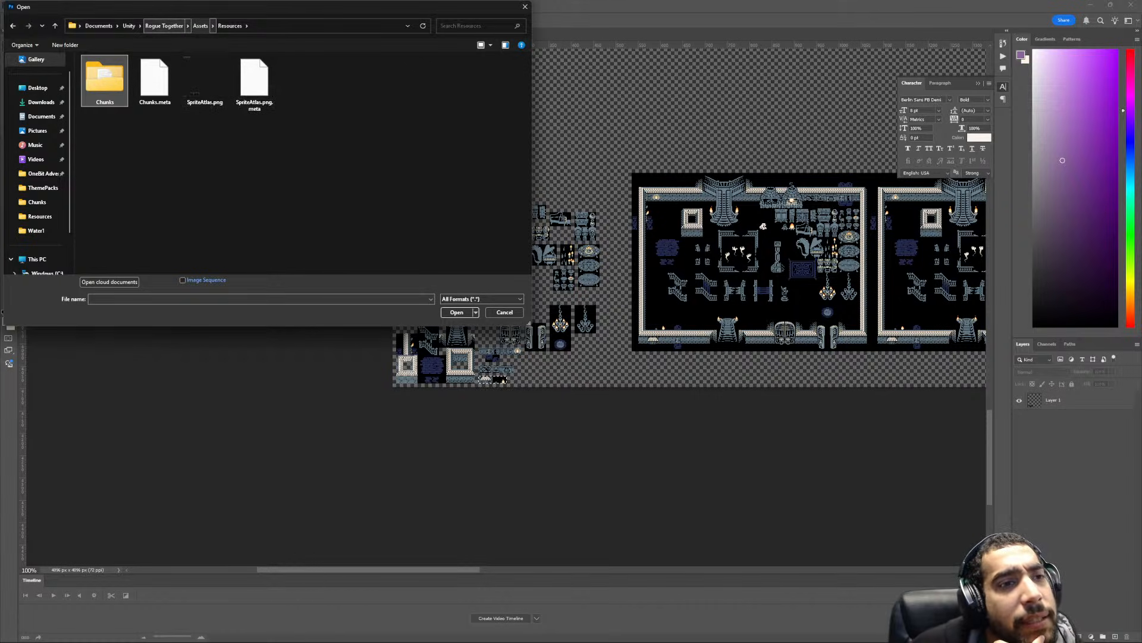
click(164, 25)
click(128, 26)
double_click(108, 72)
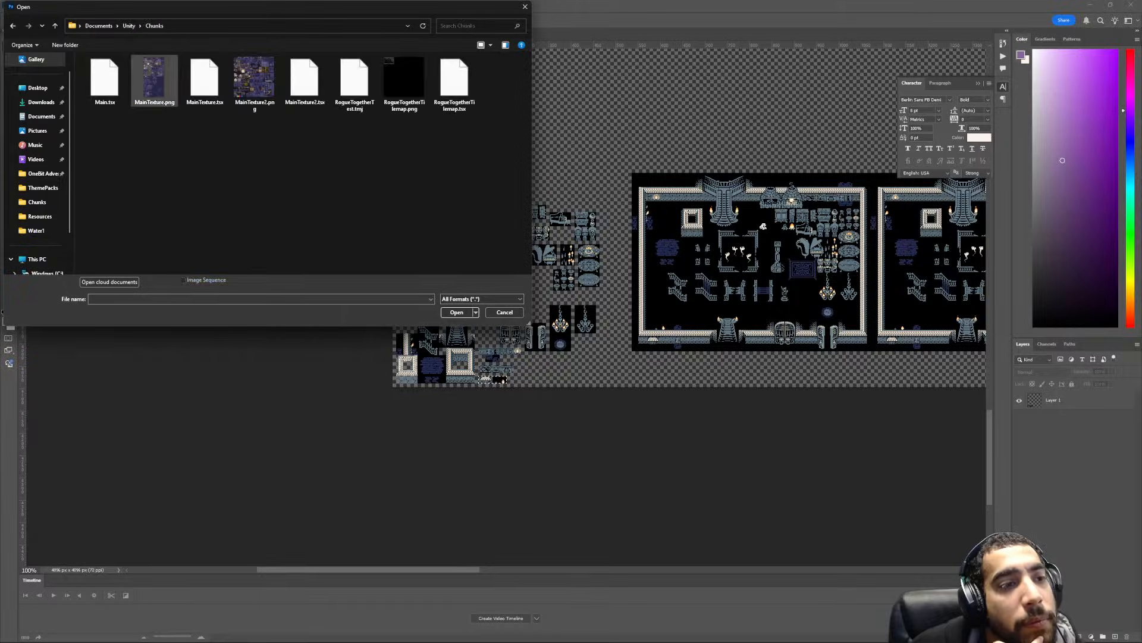
double_click(405, 80)
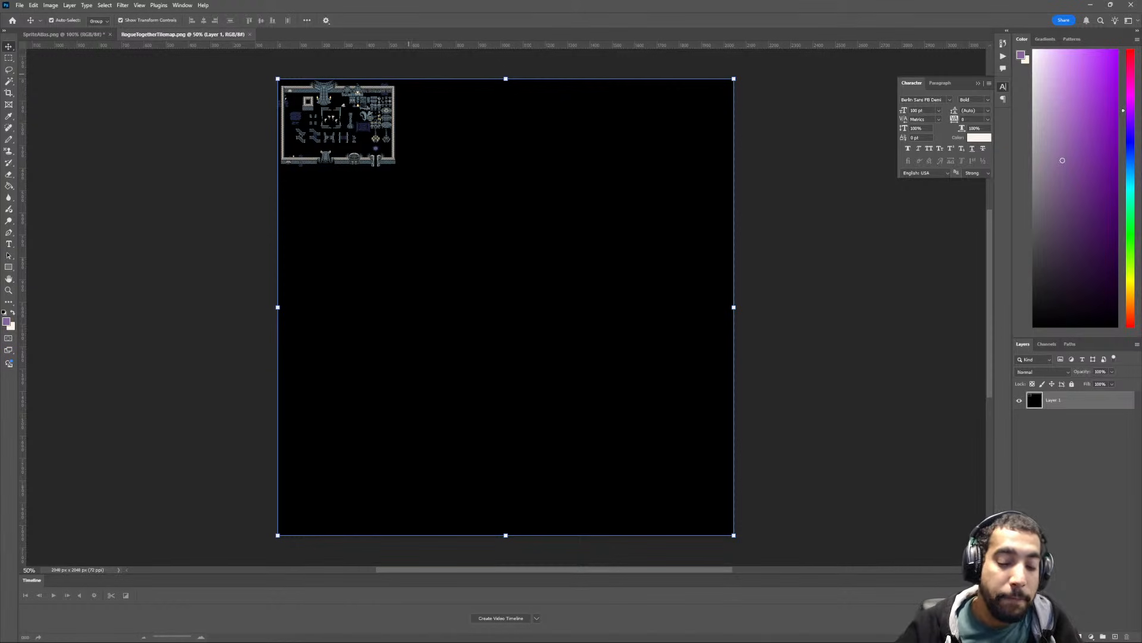
- Examine the dungeon room tiles in the upper-left area of the RogueTogetherTilemap image
scroll(351, 72, up, 5)
scroll(524, 301, left, 8)
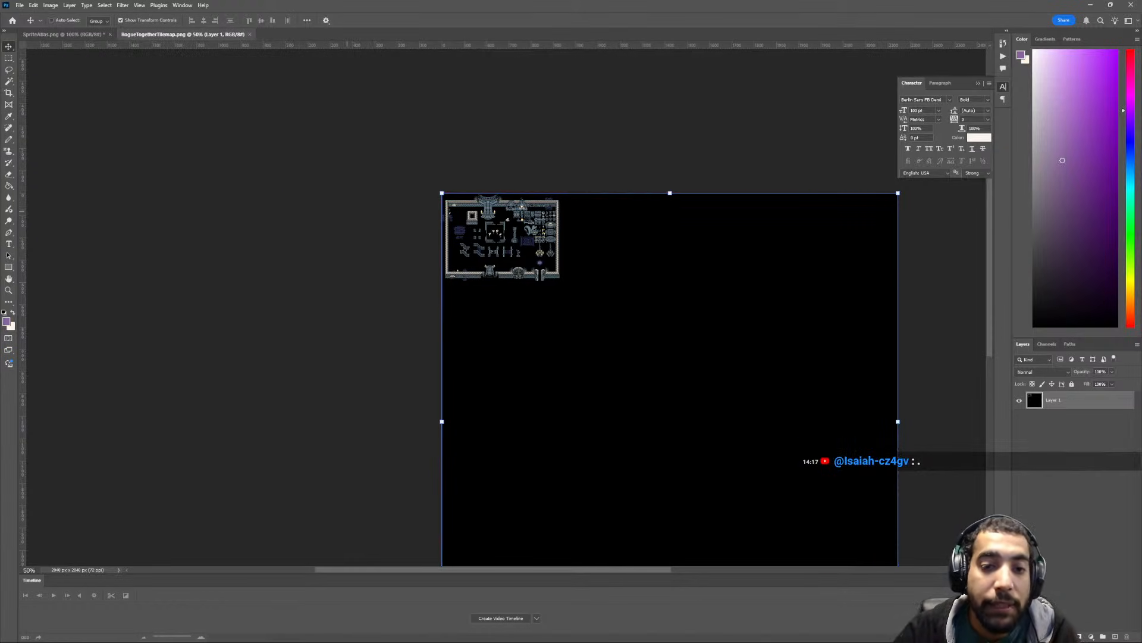
scroll(525, 301, up, 2)
scroll(523, 301, right, 1)
alt+scroll(522, 301, up, 4)
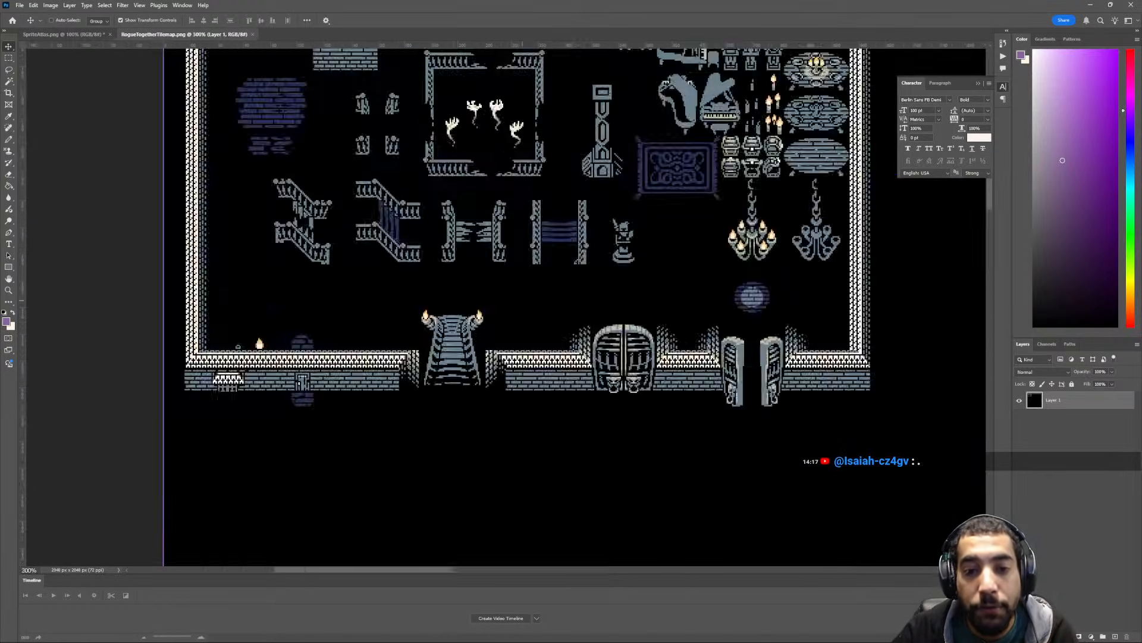
scroll(523, 301, up, 2)
alt+scroll(523, 301, down, 1)
scroll(523, 300, up, 2)
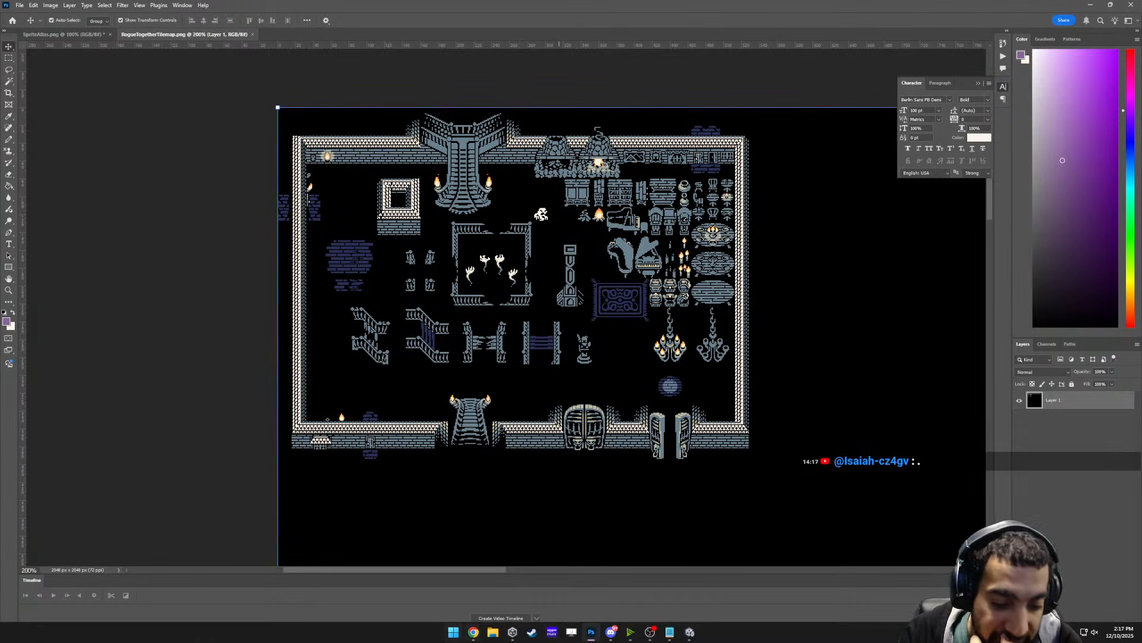
- Launch Tiled and open the RogueTogetherTest.tmj map from the Documents/Unity/Chunks folder
key(super)
text(tiled)
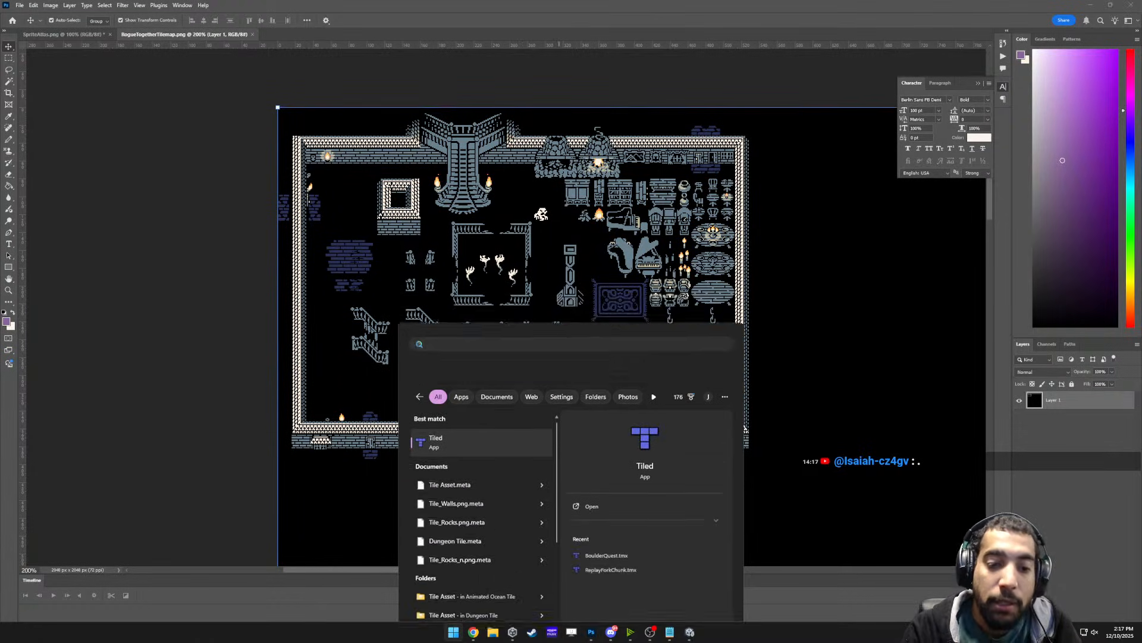
key(Return)
key(ctrl+o)
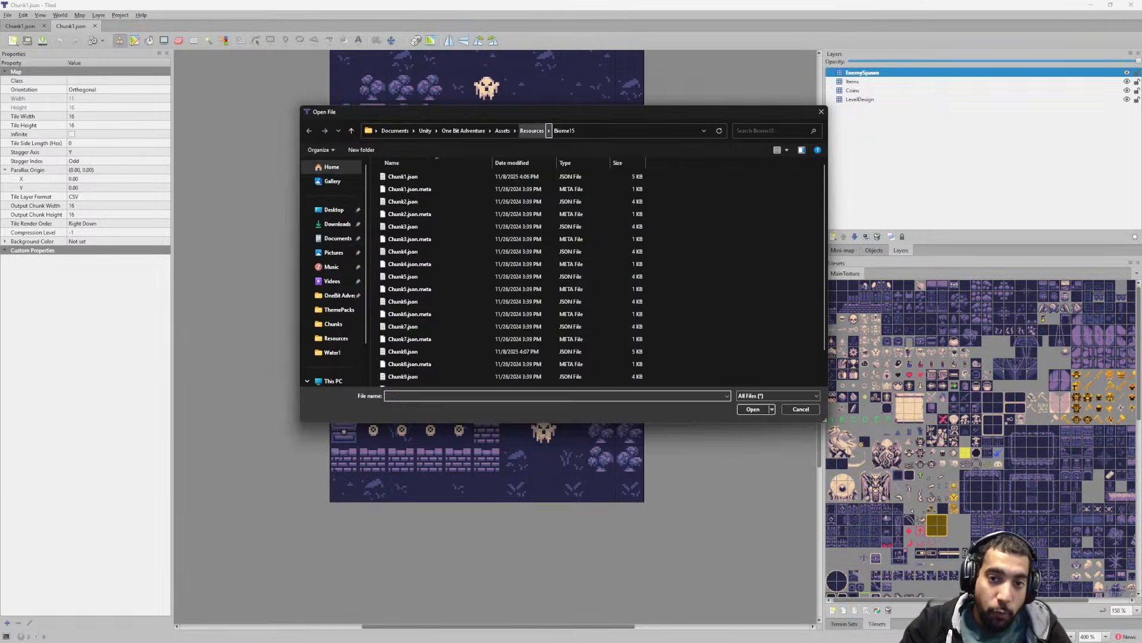
click(425, 131)
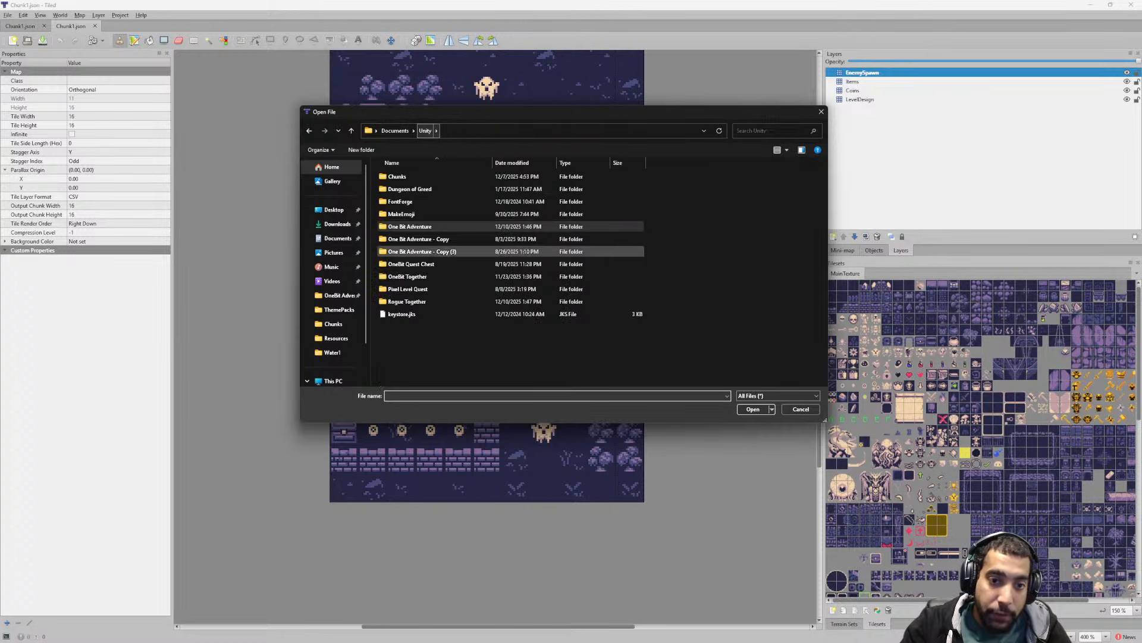
double_click(397, 176)
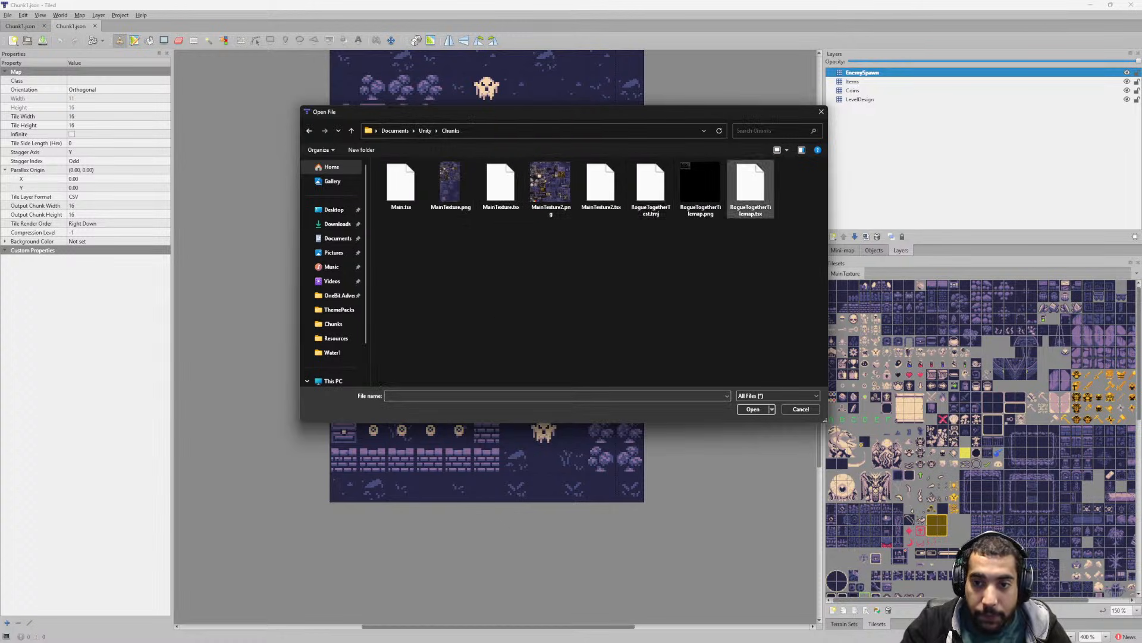
double_click(650, 187)
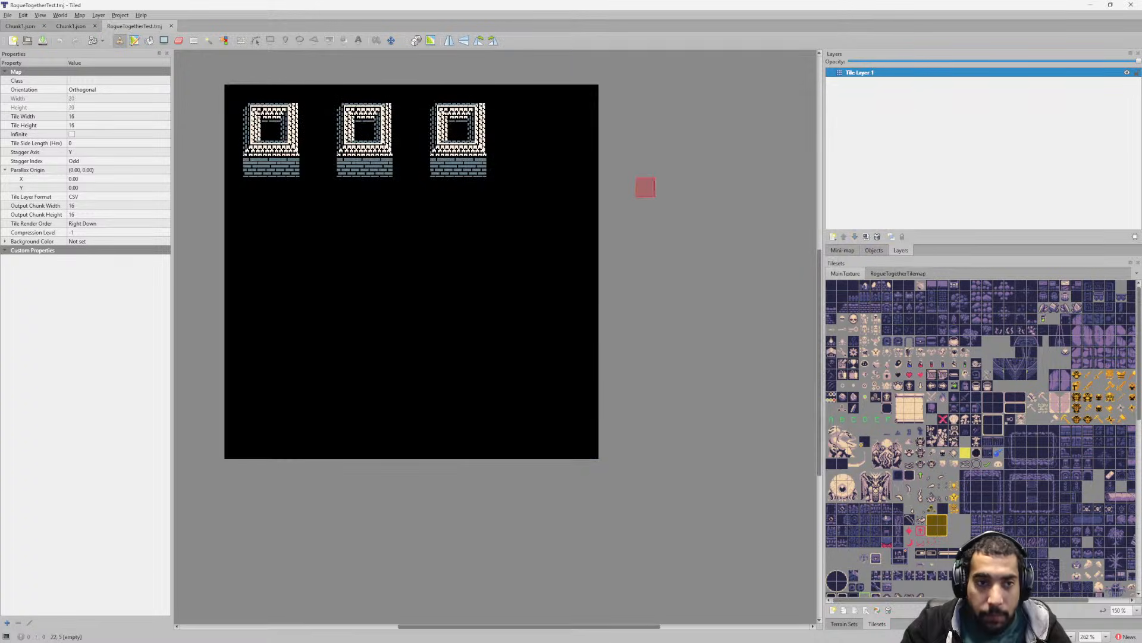
- Display the RogueTogetherTilemap tileset for the test map, and switch back to Photoshop
scroll(475, 224, up, 3)
scroll(474, 225, down, 3)
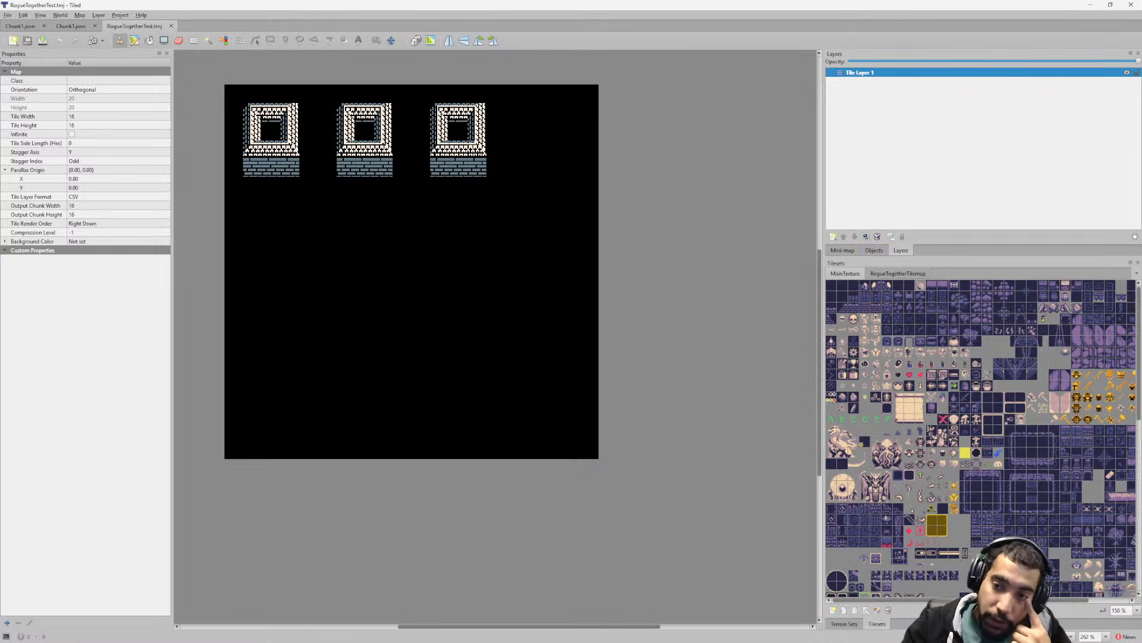
click(898, 274)
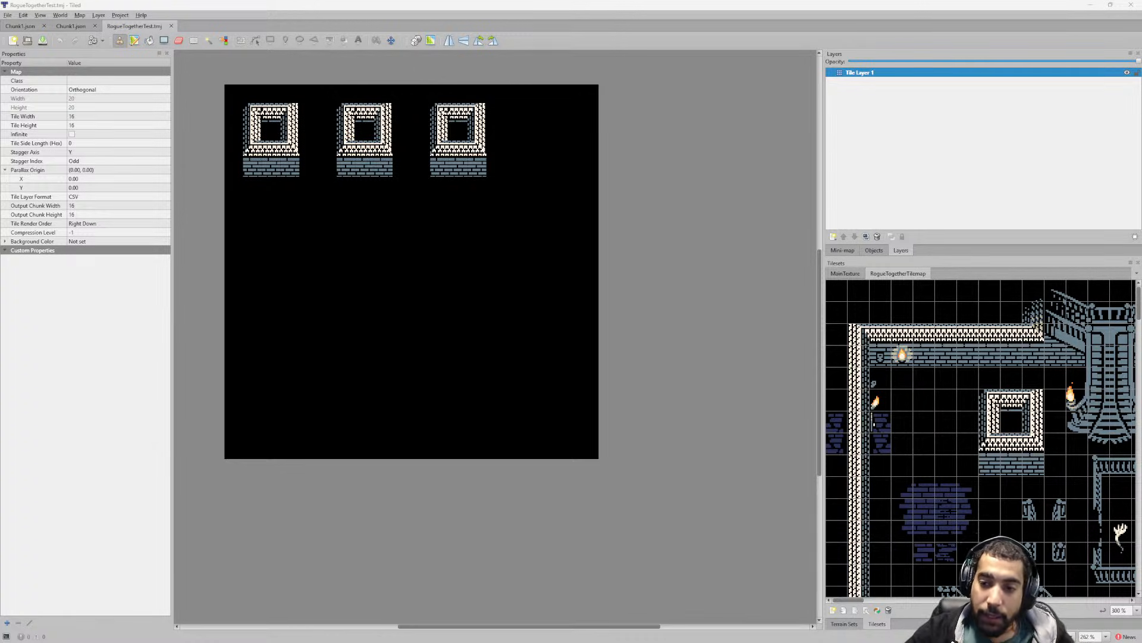
mouse_move(553, 641)
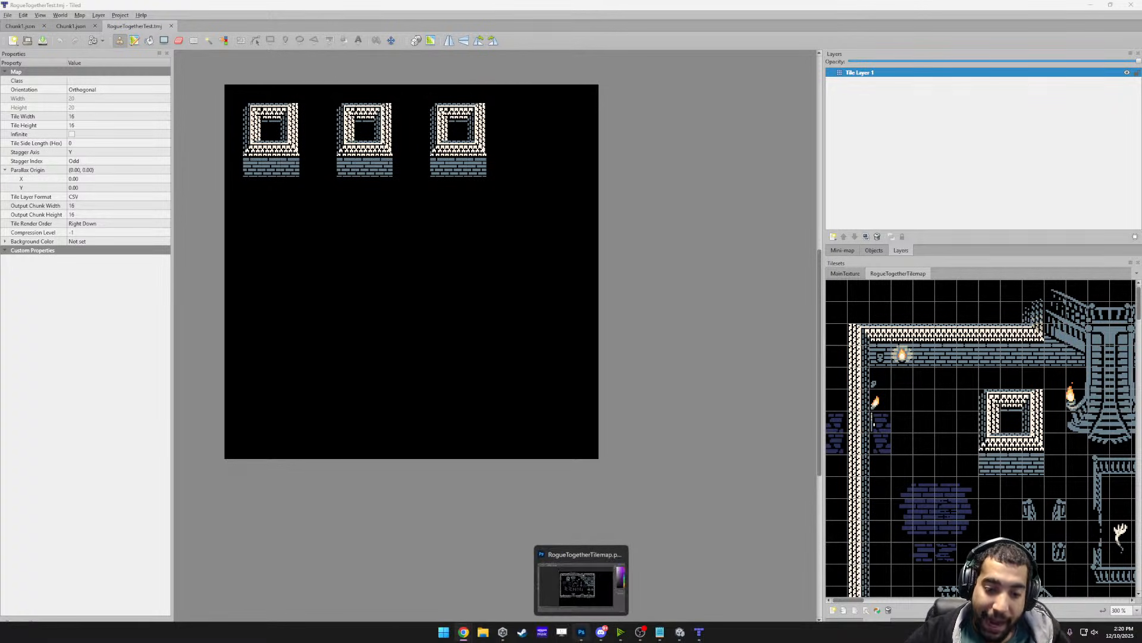
click(580, 584)
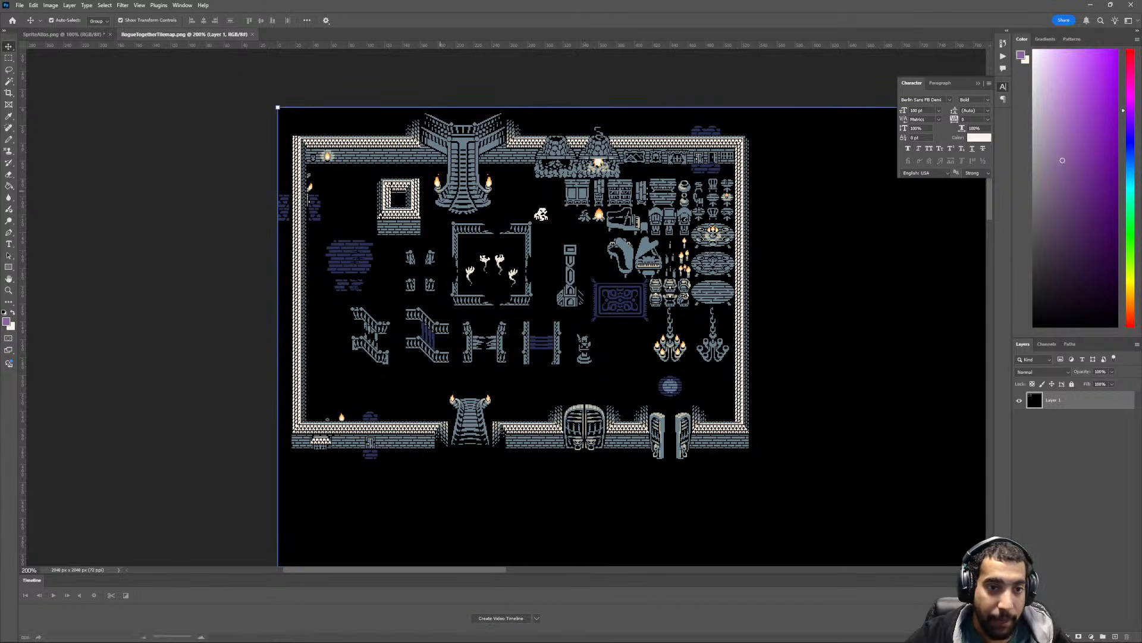
- Examine the dungeon room and its props in the RogueTogetherTilemap image, with a brief check of SpriteAtlas
scroll(512, 298, up, 3)
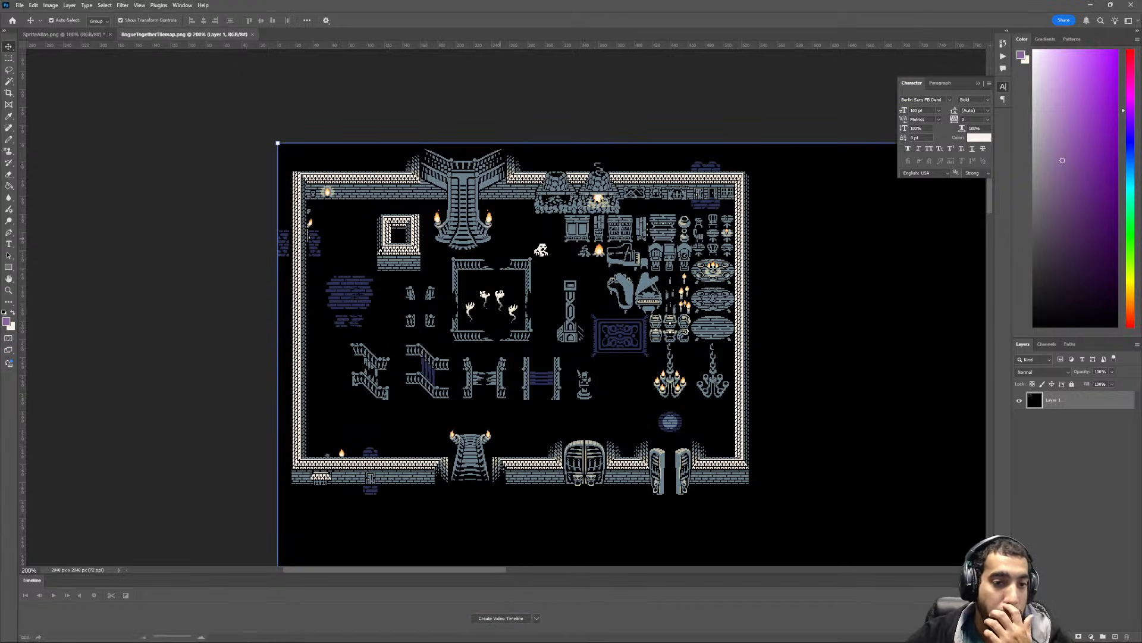
scroll(500, 240, up, 3)
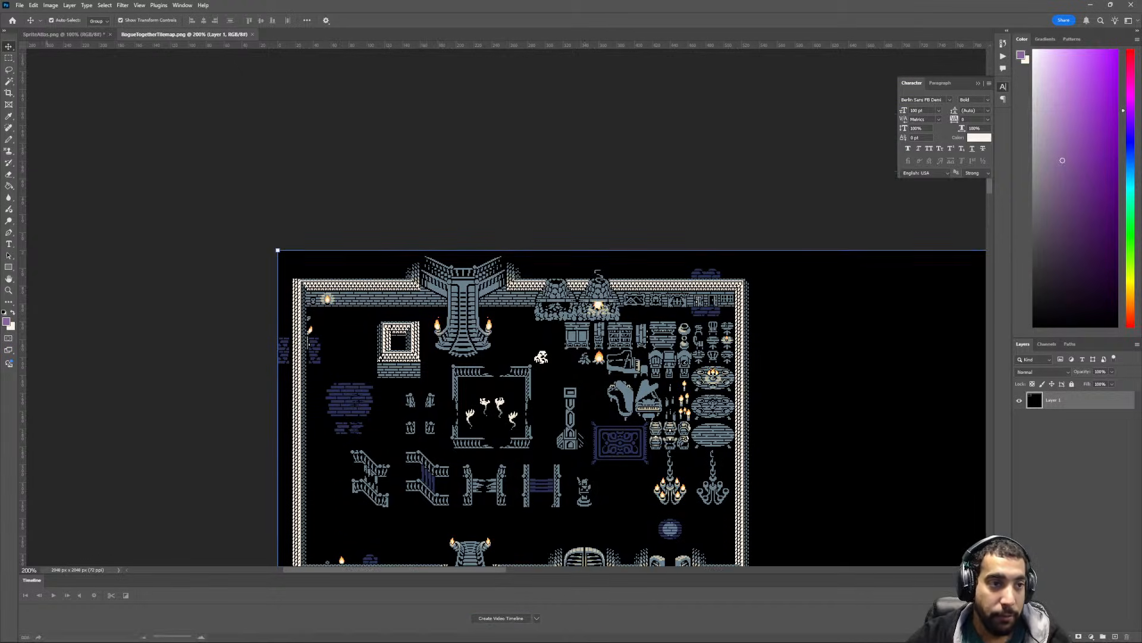
click(64, 35)
click(179, 35)
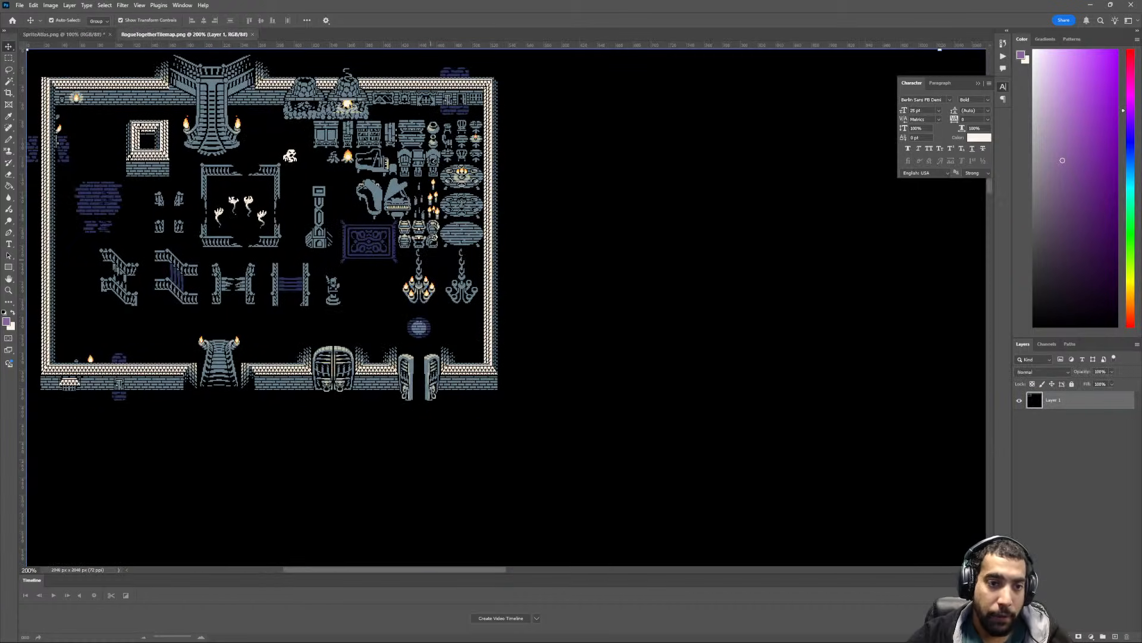
ctrl+scroll(422, 255, up, 3)
ctrl+scroll(422, 255, up, 6)
scroll(422, 256, up, 4)
ctrl+scroll(422, 255, up, 4)
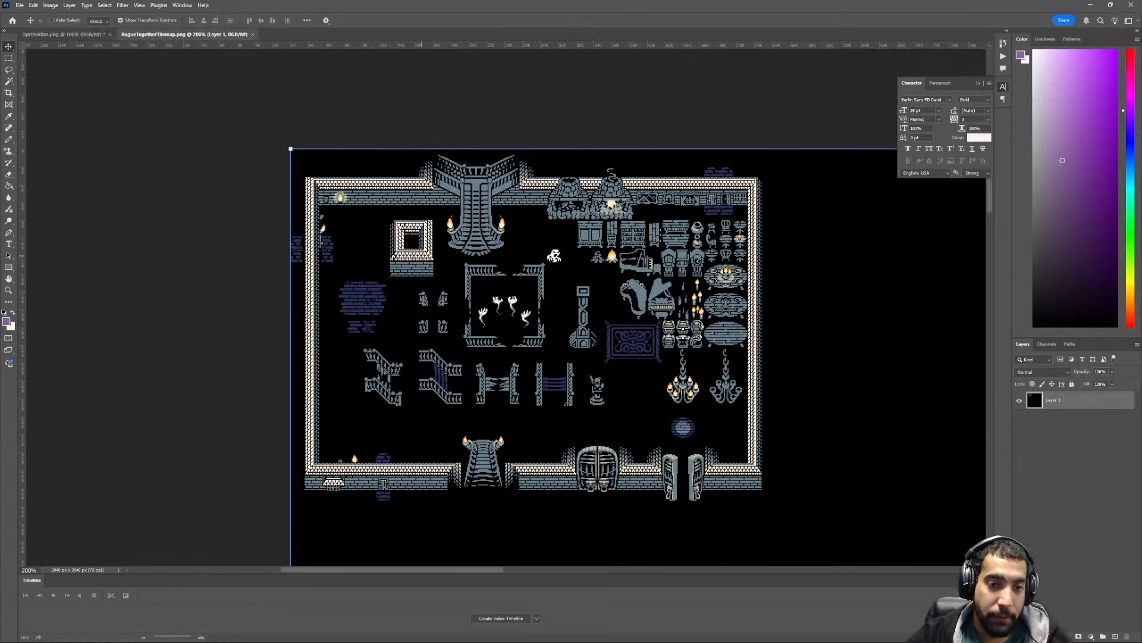
scroll(422, 255, up, 3)
ctrl+scroll(422, 254, up, 3)
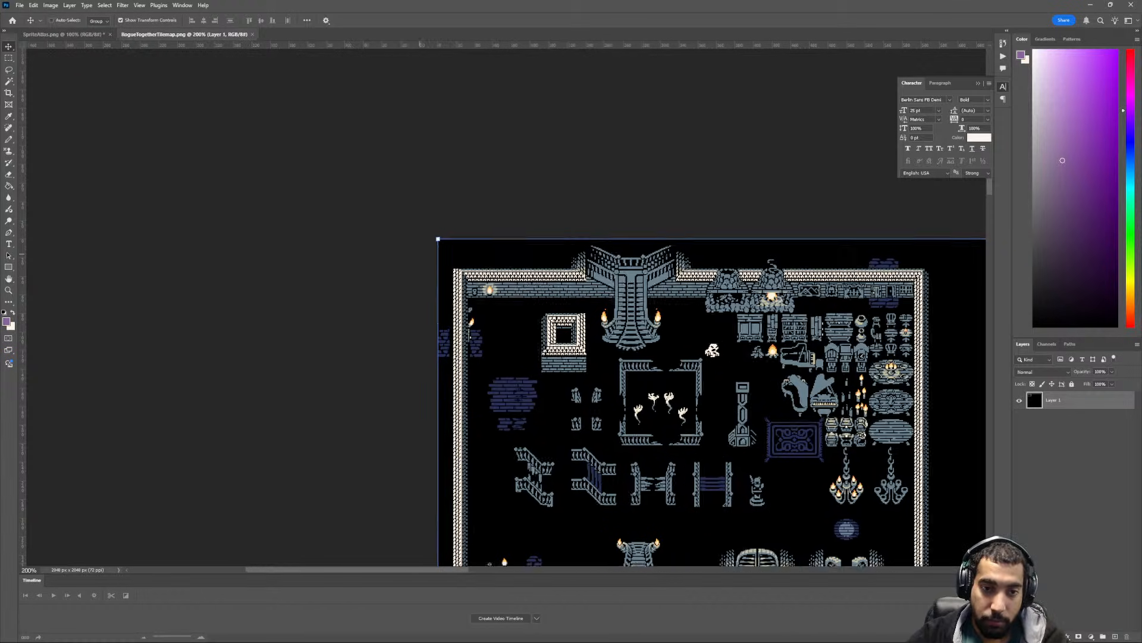
key(ctrl+plus)
key(ctrl+plus)
ctrl+scroll(422, 255, down, 2)
key(ctrl+minus)
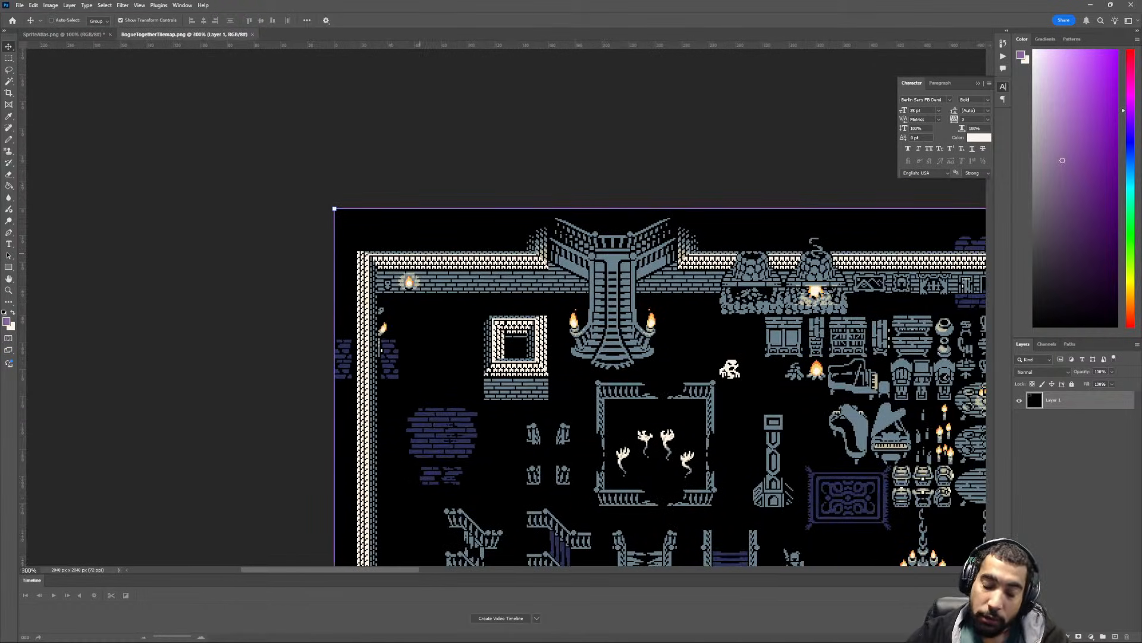
scroll(511, 310, down, 5)
scroll(661, 315, up, 3)
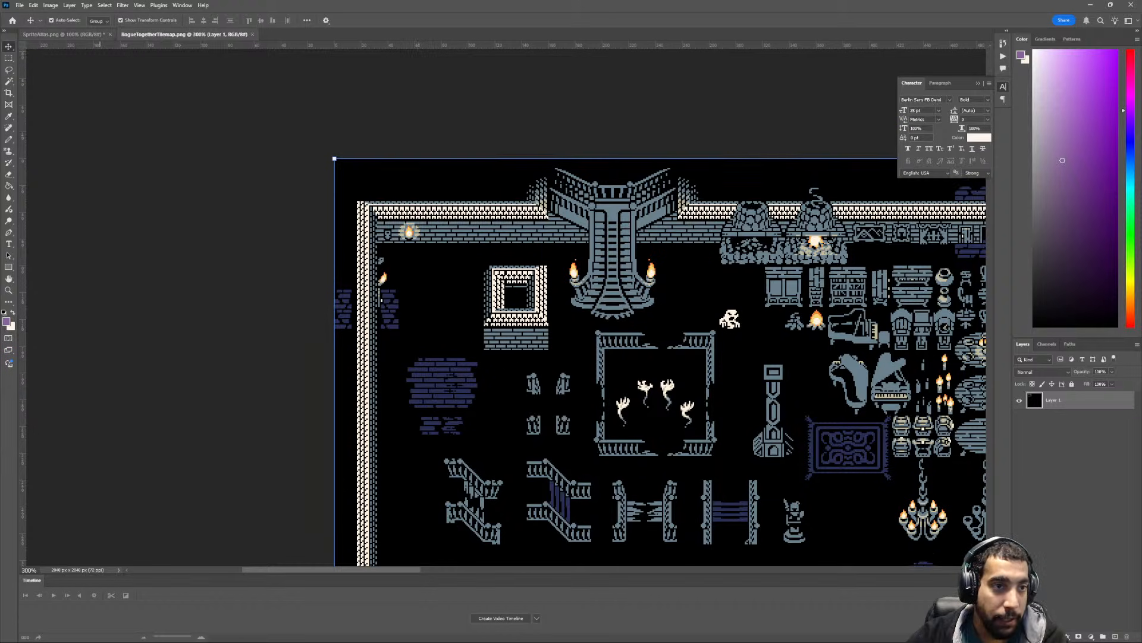
- Copy the regrouped tile block from the lower-left of SpriteAtlas into the RogueTogetherTilemap document as a separate layer
click(64, 35)
ctrl+scroll(360, 414, up, 4)
key(ctrl+minus)
ctrl+scroll(360, 414, up, 3)
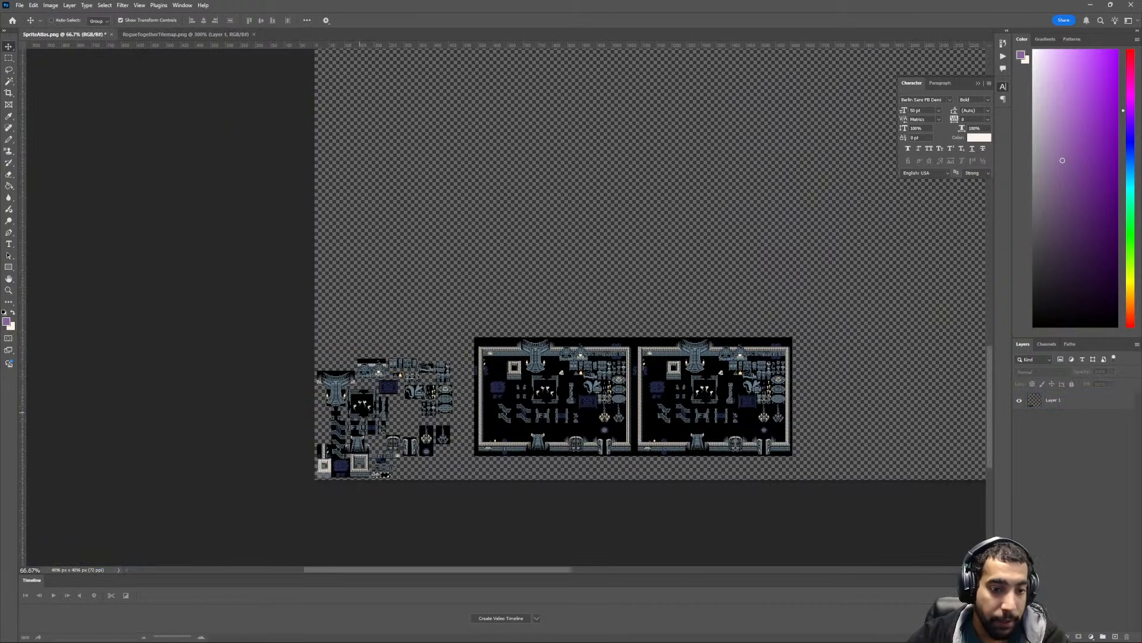
scroll(357, 410, down, 3)
ctrl+scroll(348, 402, up, 1)
key(ctrl+plus)
key(ctrl+plus)
ctrl+scroll(349, 402, up, 2)
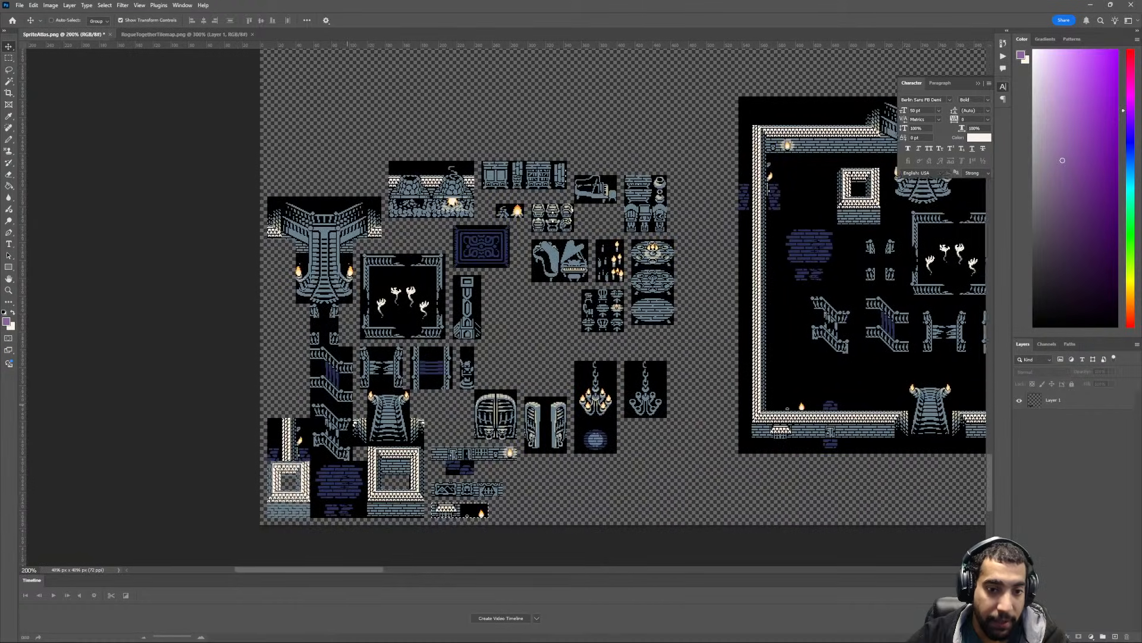
scroll(349, 403, down, 1)
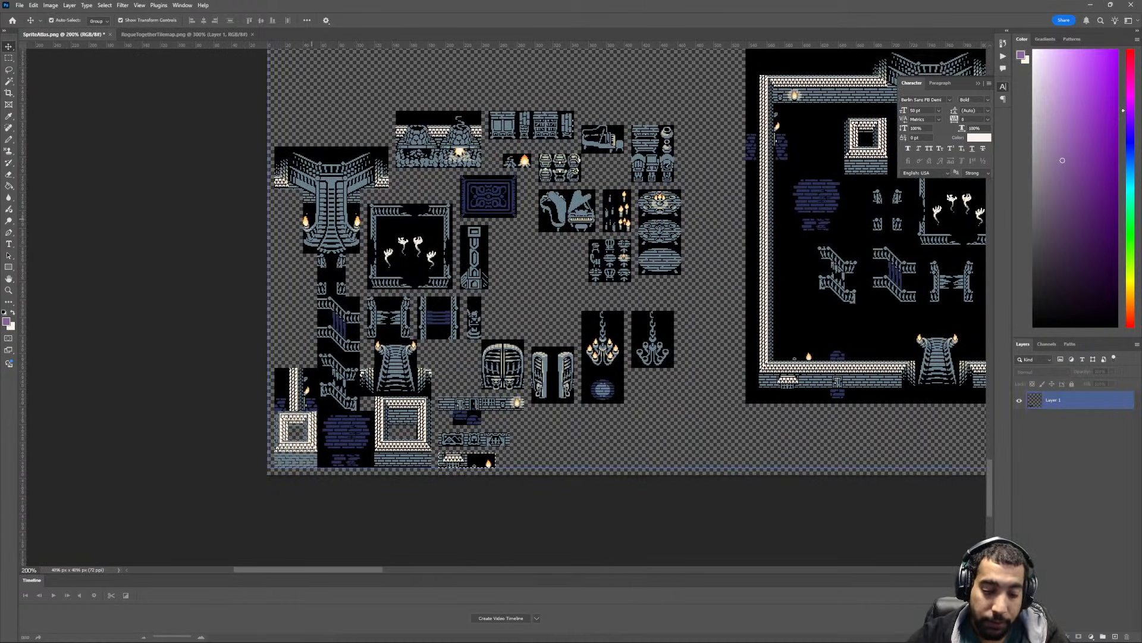
key(m)
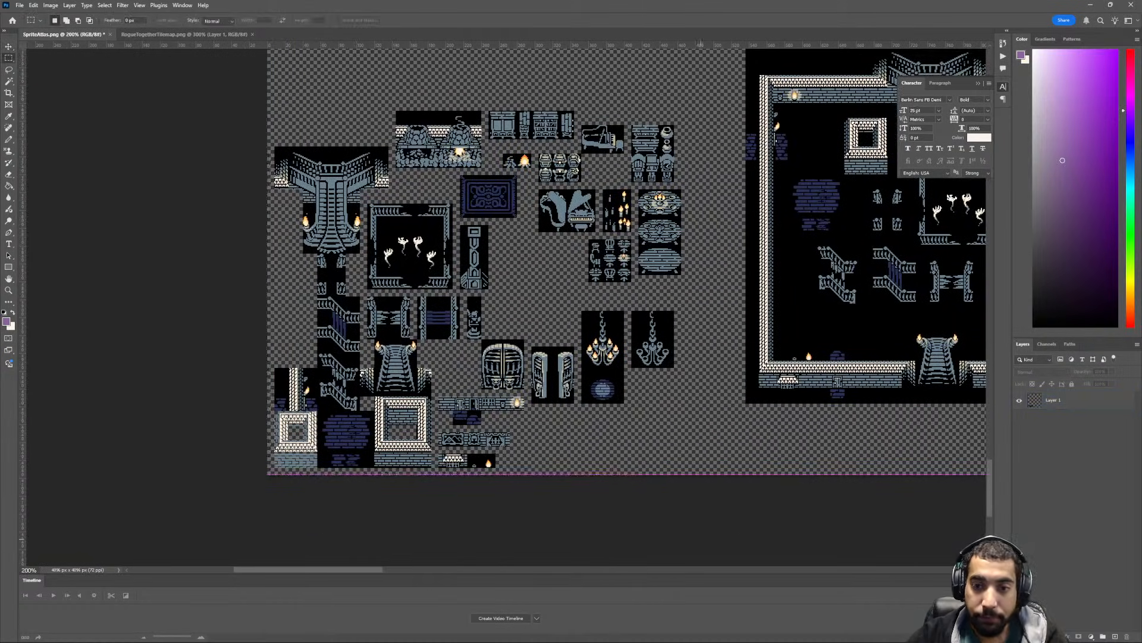
drag(701, 539, 703, 538)
click(1083, 399)
key(v)
drag(396, 223, 282, 86)
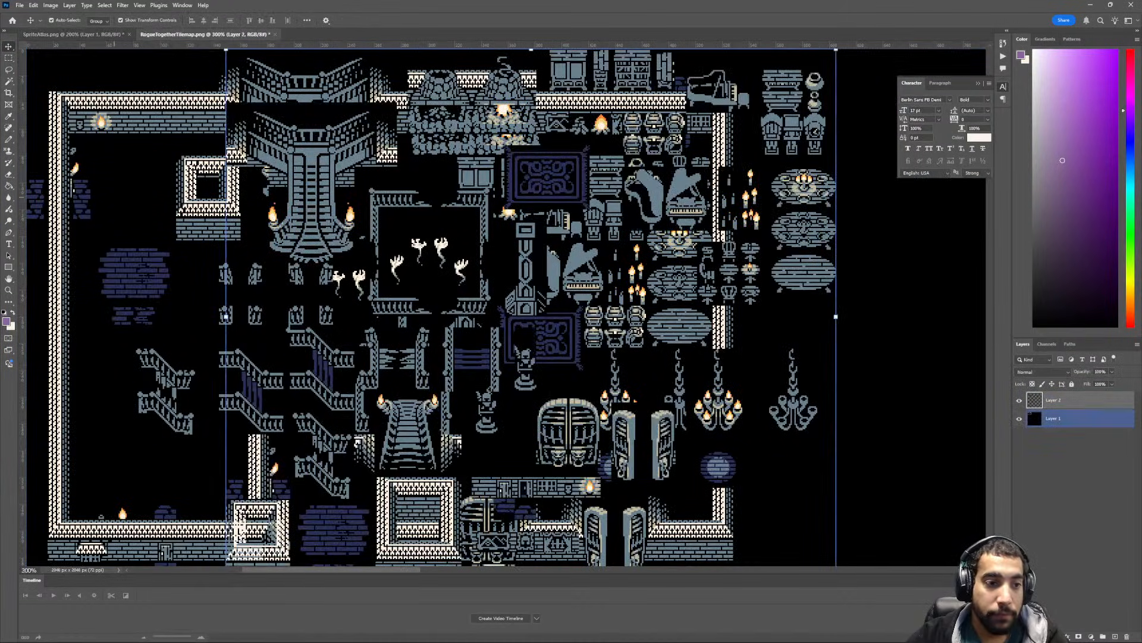
- Add a layer between the copied tiles and the original tilemap, and fill it with black
click(114, 197)
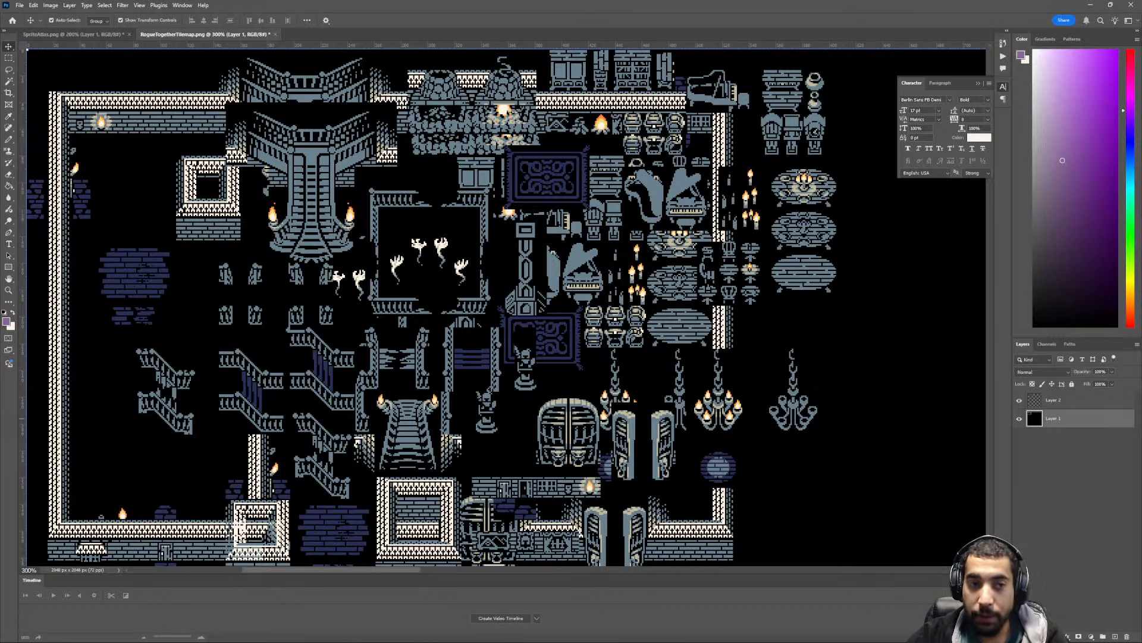
click(1115, 636)
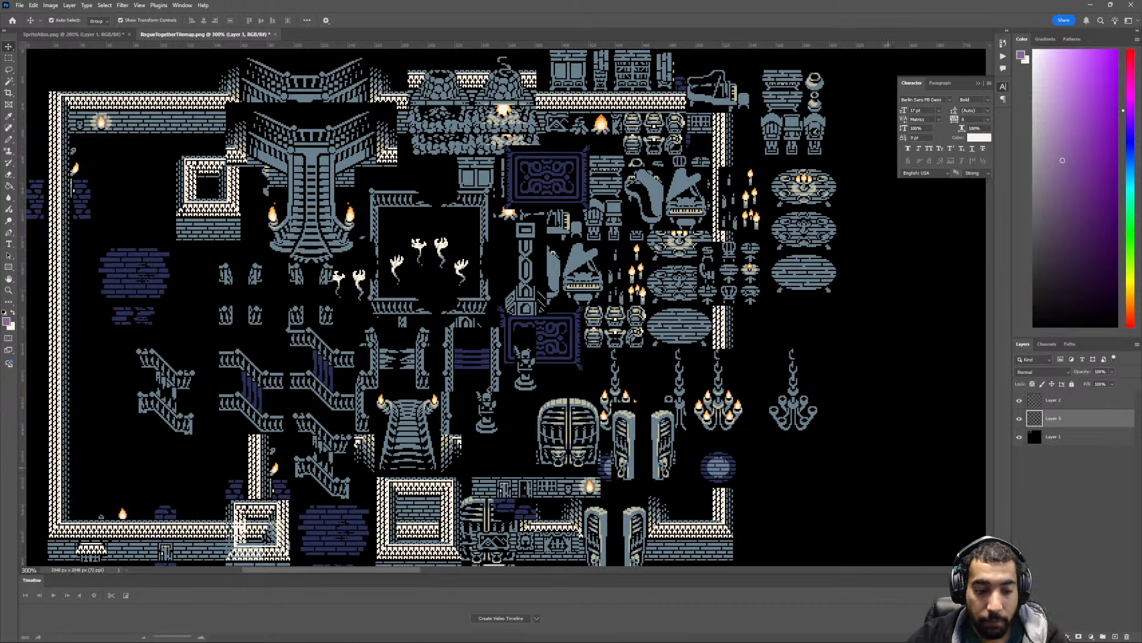
key(d)
key(g)
click(863, 423)
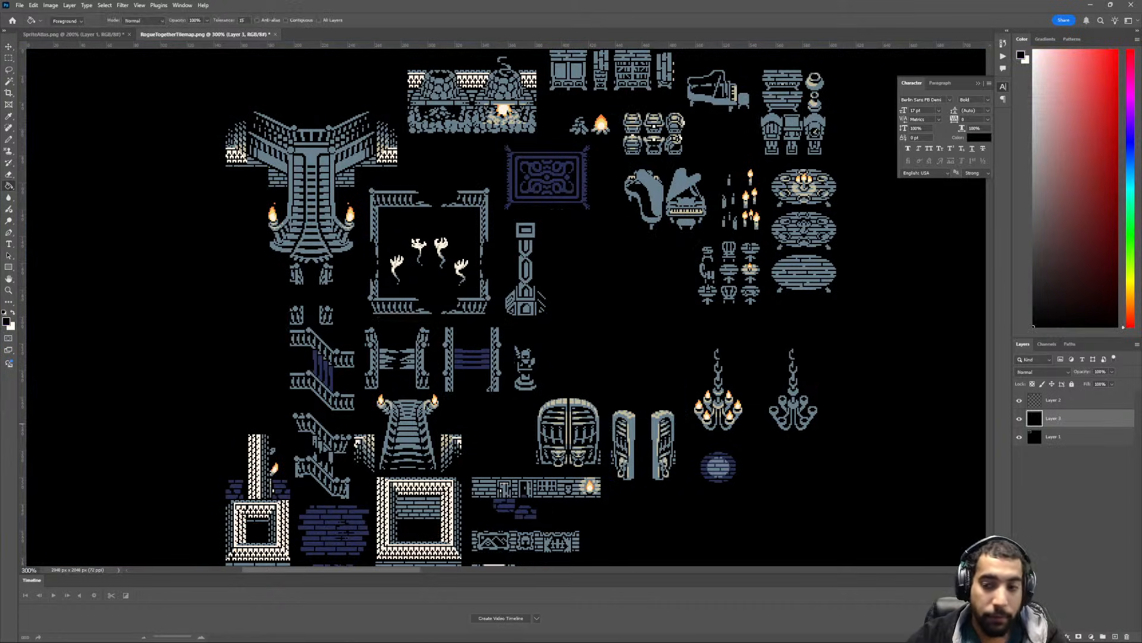
- Align the copied tiles with the upper-left corner of the canvas and show the grid
click(1065, 400)
key(v)
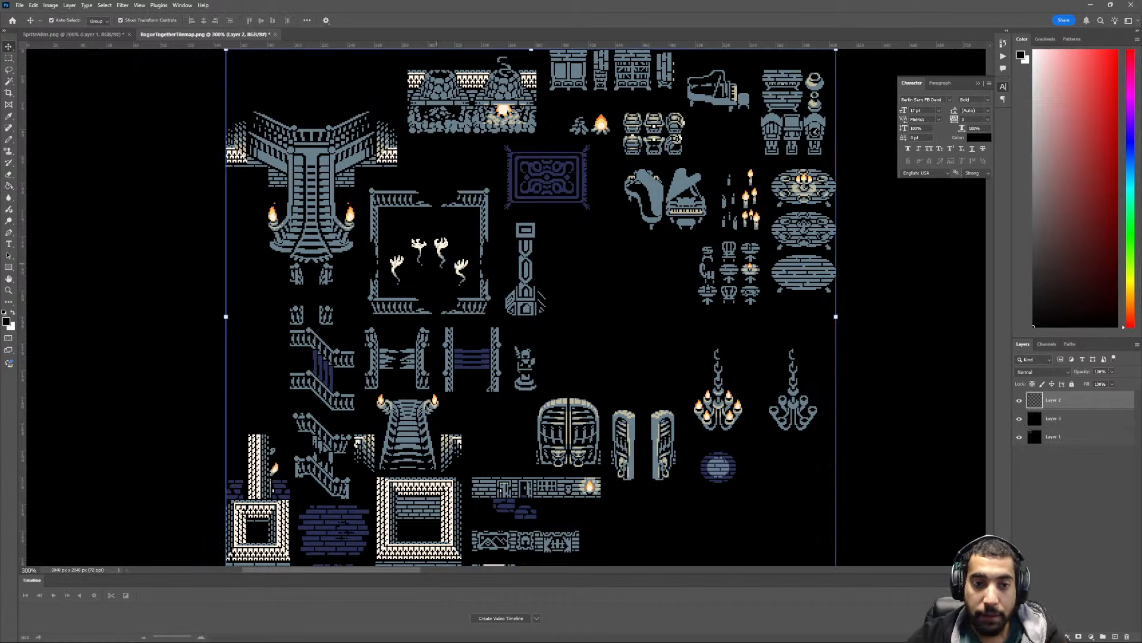
scroll(421, 219, left, 2)
scroll(421, 219, up, 1)
scroll(422, 219, up, 1)
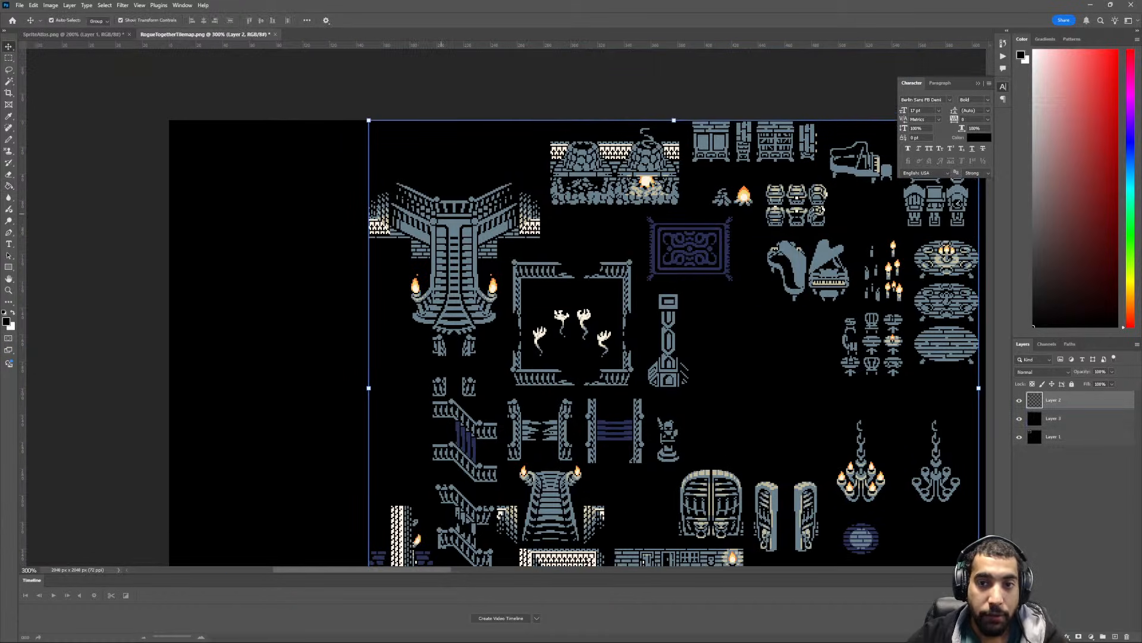
drag(653, 164, 380, 178)
key(ctrl+apostrophe)
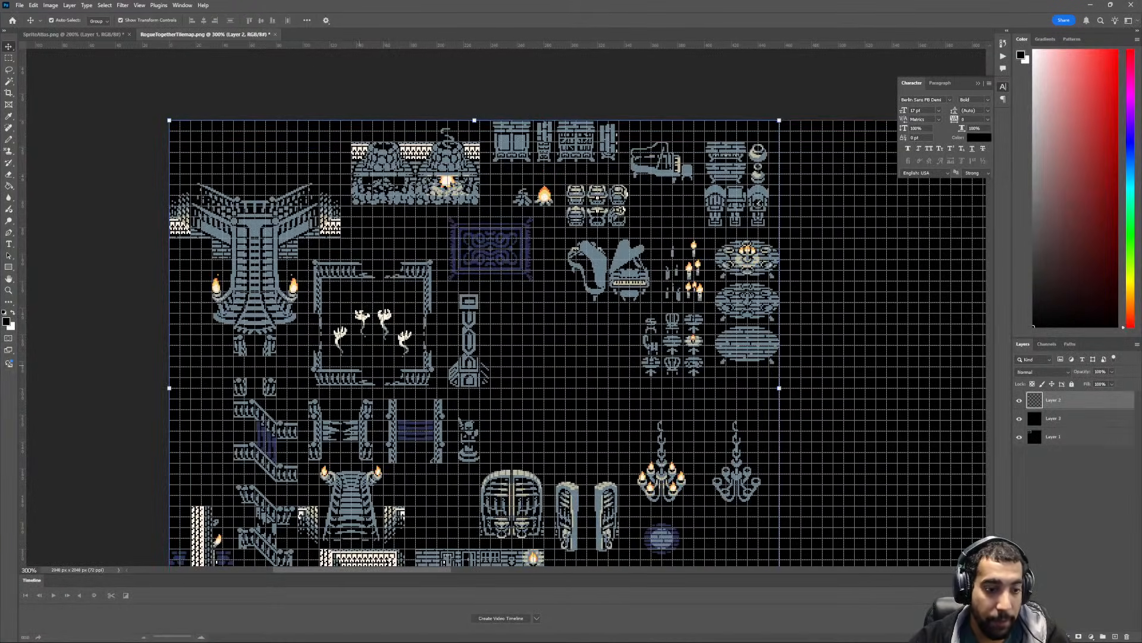
- Try shifting the copied tiles right along the canvas, and compare the layout with SpriteAtlas
scroll(318, 405, down, 6)
key(ctrl+minus)
drag(399, 416, 539, 425)
click(71, 34)
scroll(503, 342, down, 2)
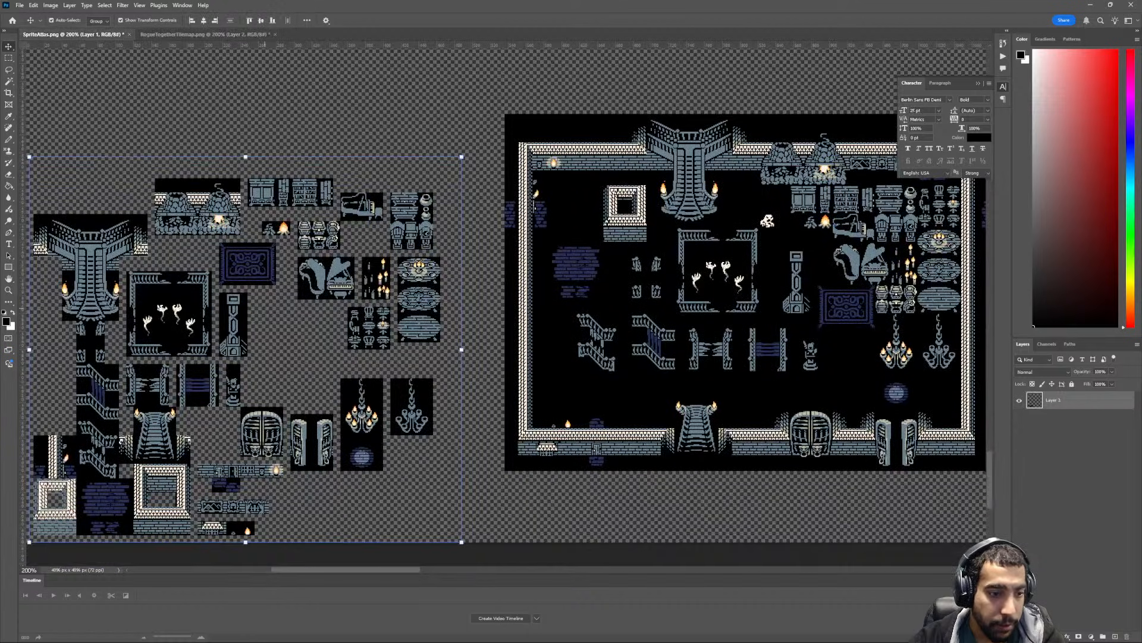
click(207, 34)
scroll(282, 329, up, 4)
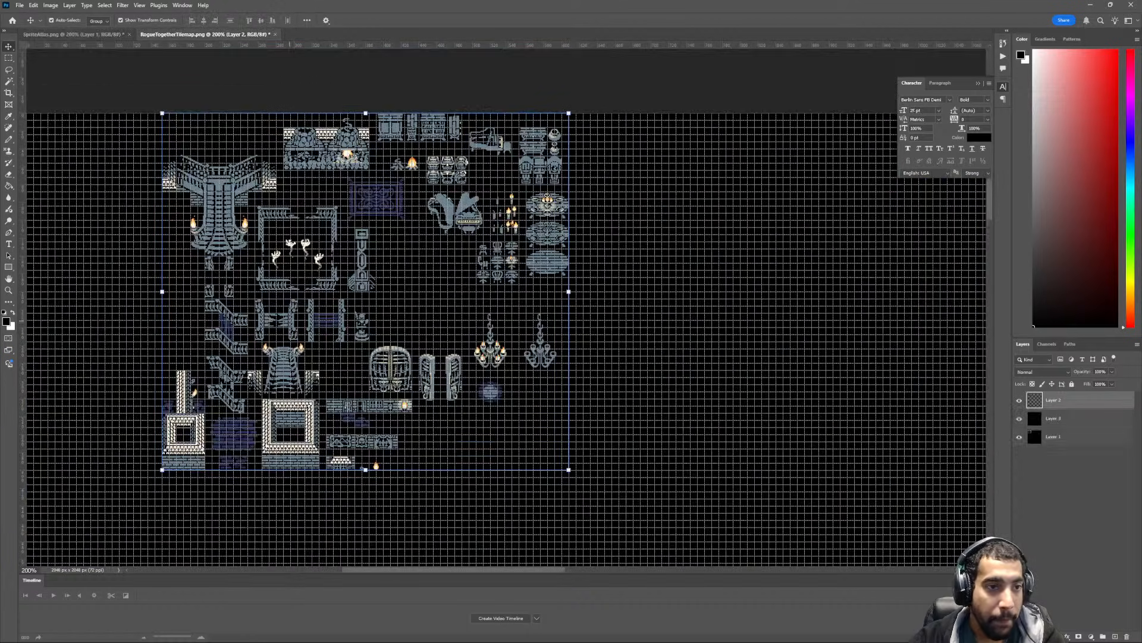
- Return the copied tiles to the upper-left corner of the canvas
ctrl+scroll(283, 329, up, 1)
ctrl+scroll(282, 329, up, 3)
drag(312, 233, 176, 233)
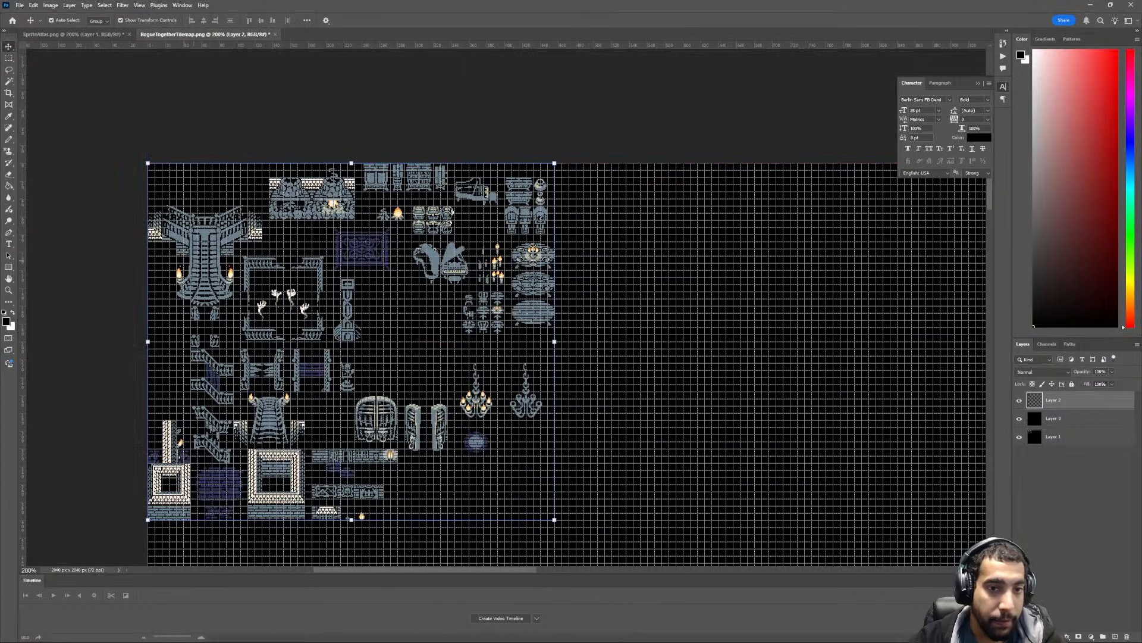
- Examine the copied tiles with the grid off and on to check how they line up with it
scroll(208, 297, up, 1)
ctrl+scroll(207, 297, up, 3)
ctrl+scroll(208, 297, up, 2)
key(ctrl+equal)
key(ctrl+apostrophe)
ctrl+scroll(313, 318, up, 5)
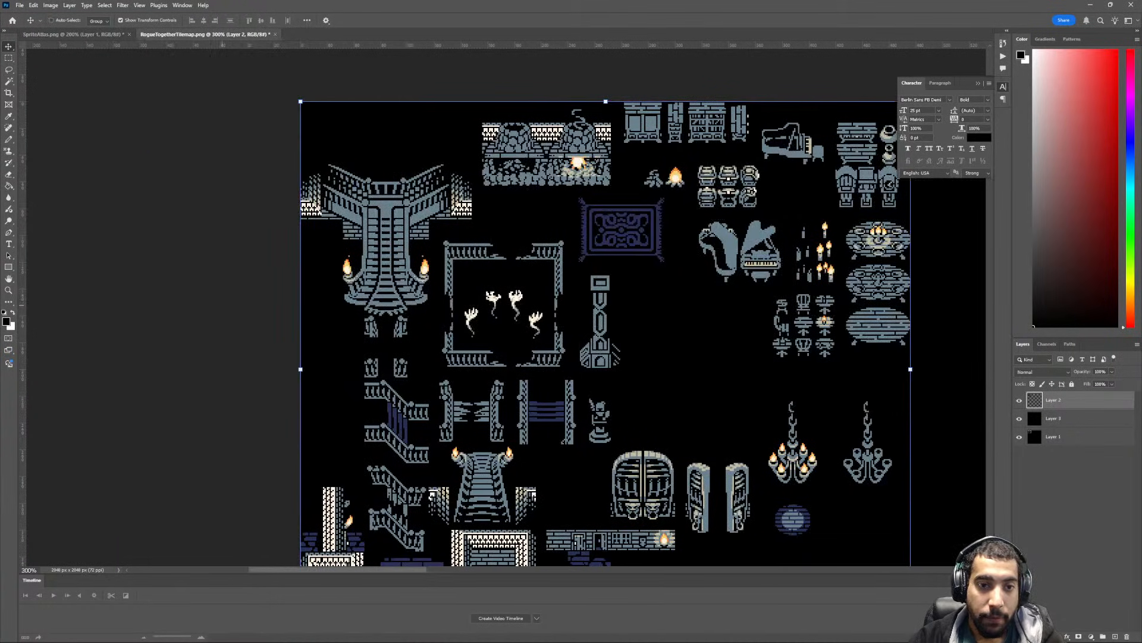
scroll(313, 317, up, 3)
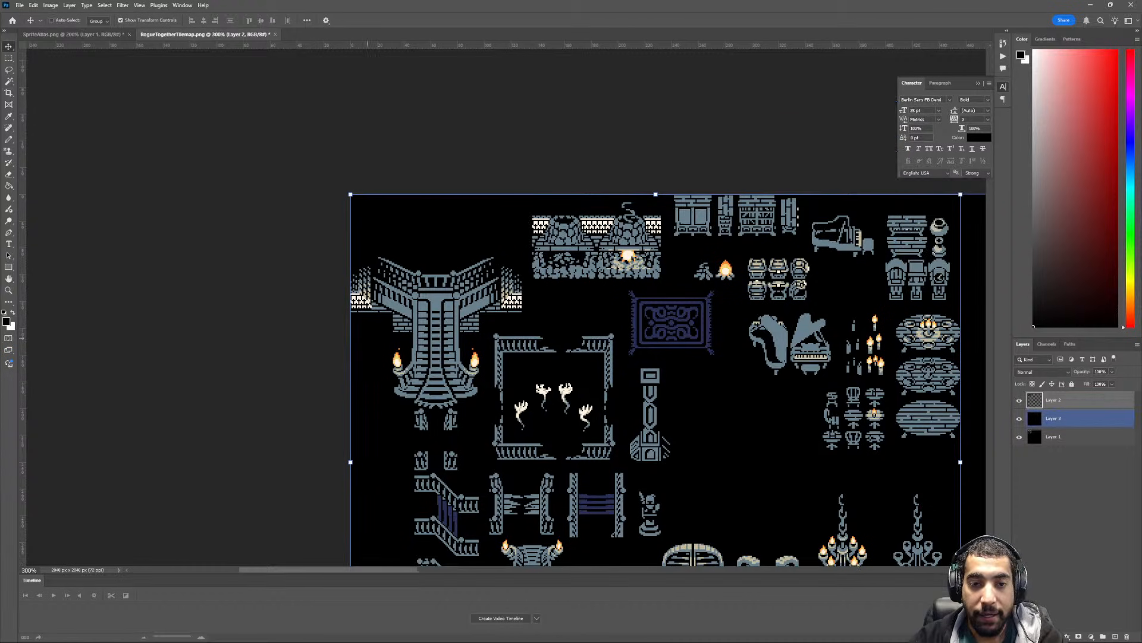
key(ctrl+apostrophe)
scroll(404, 317, up, 2)
key(ctrl+equal)
key(ctrl+equal)
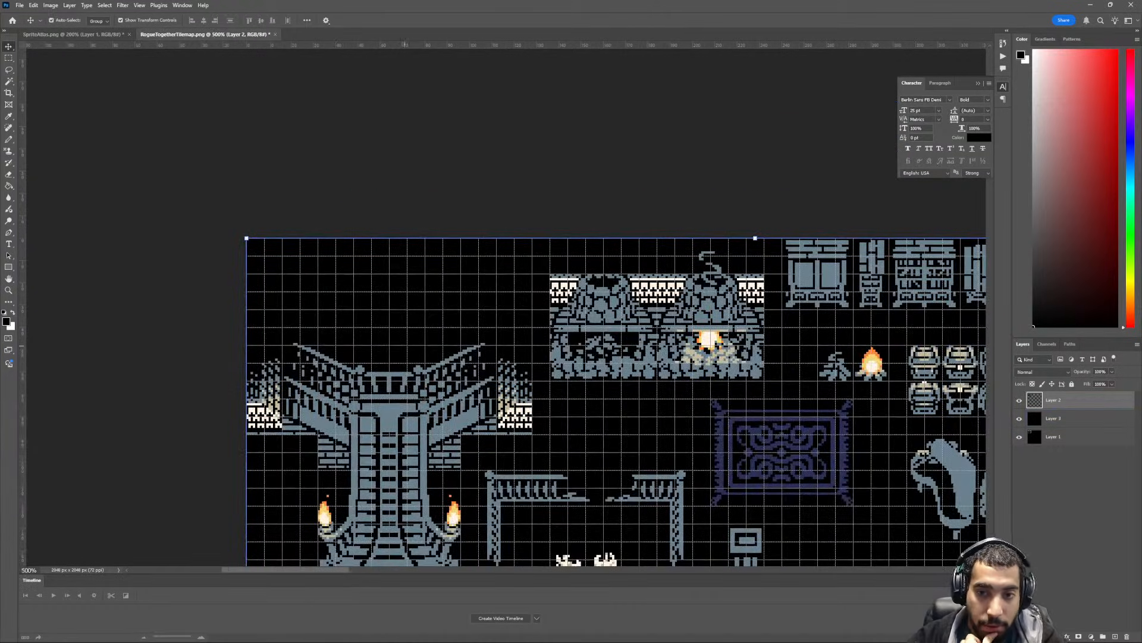
scroll(414, 317, down, 2)
scroll(504, 315, down, 4)
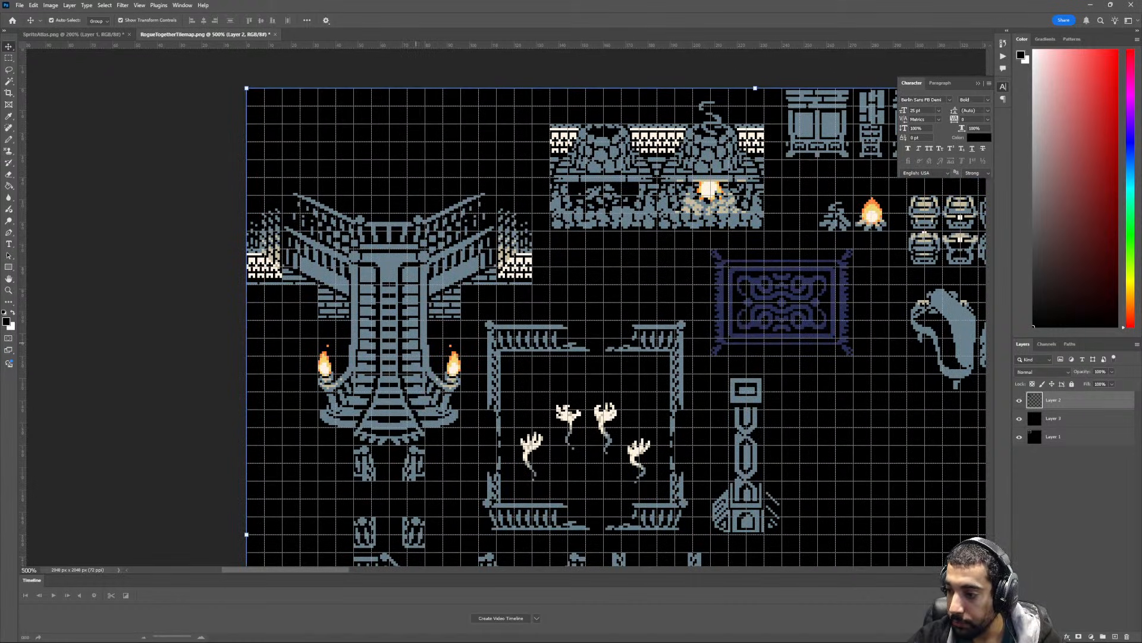
scroll(504, 316, down, 4)
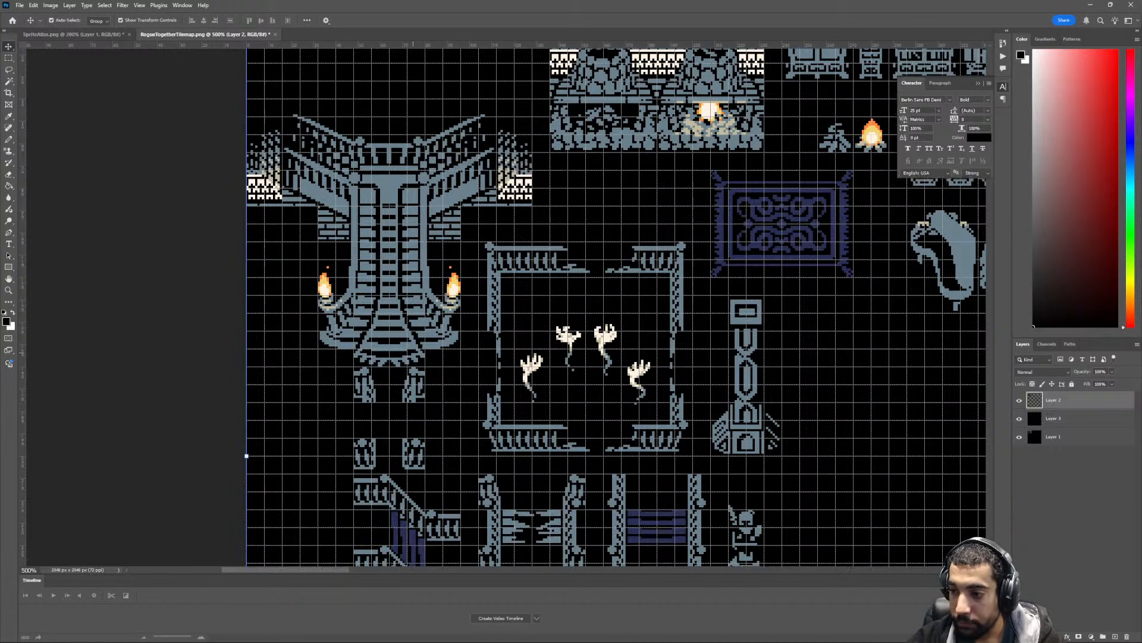
key(ctrl+minus)
key(ctrl+minus)
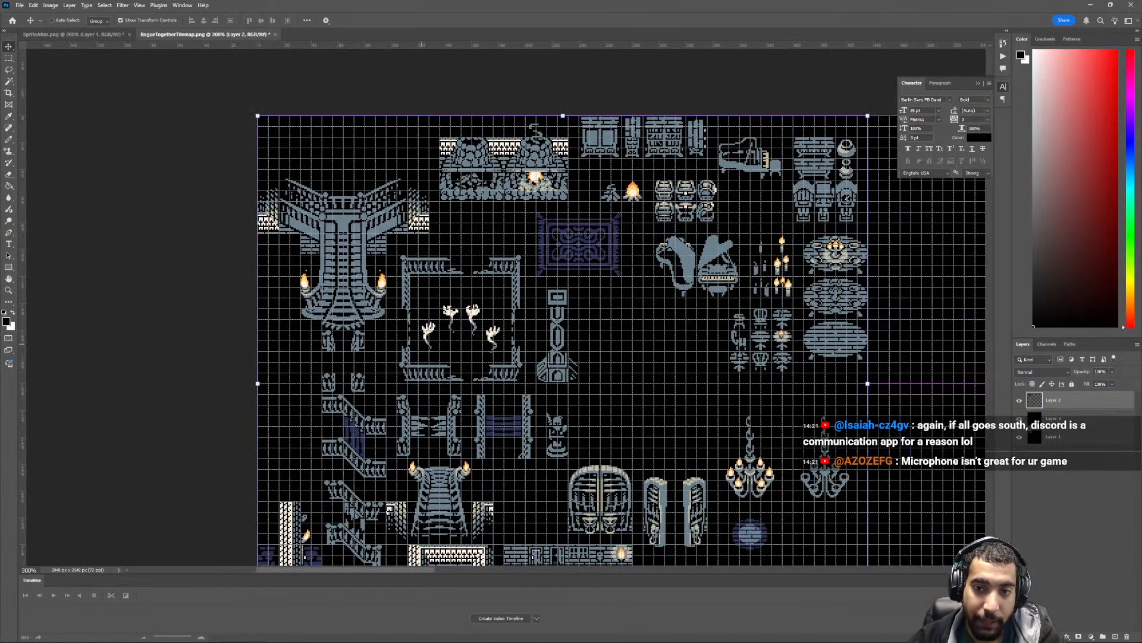
scroll(421, 342, right, 2)
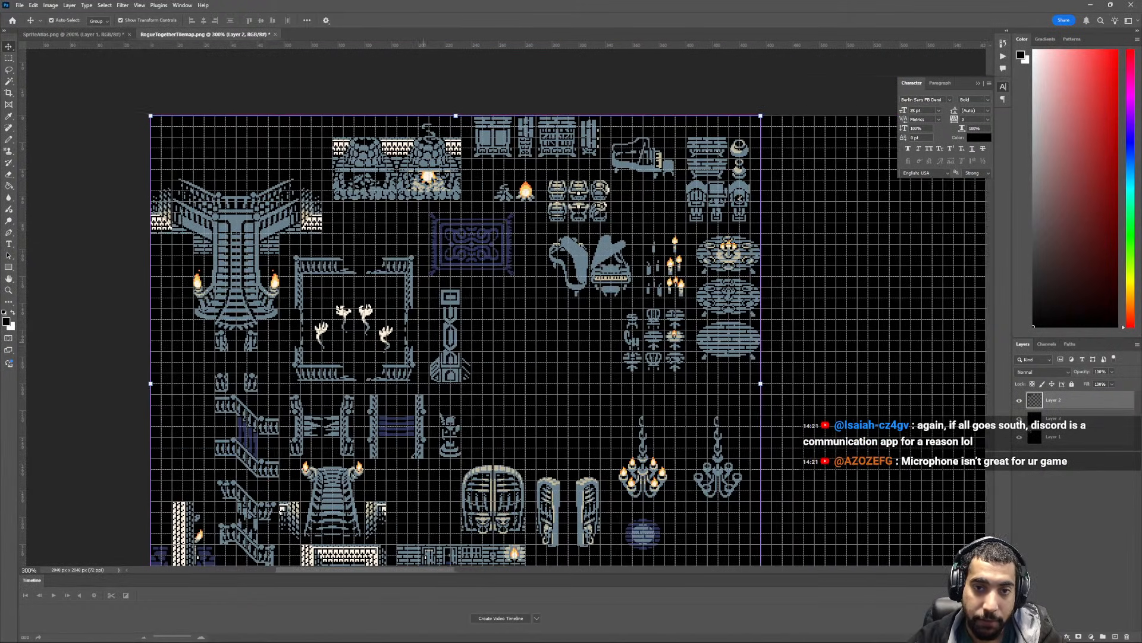
- Try placing the side-view piano directly beside the cabinets in the top furniture row
click(9, 59)
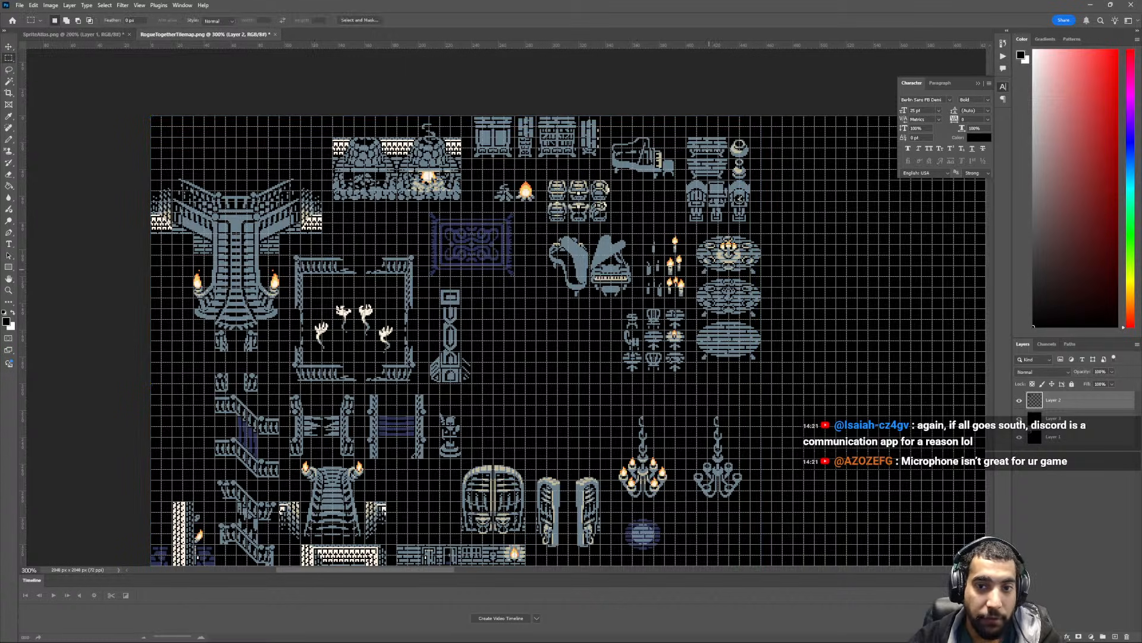
scroll(708, 270, right, 4)
scroll(709, 269, up, 4)
scroll(655, 261, right, 2)
key(ctrl+plus)
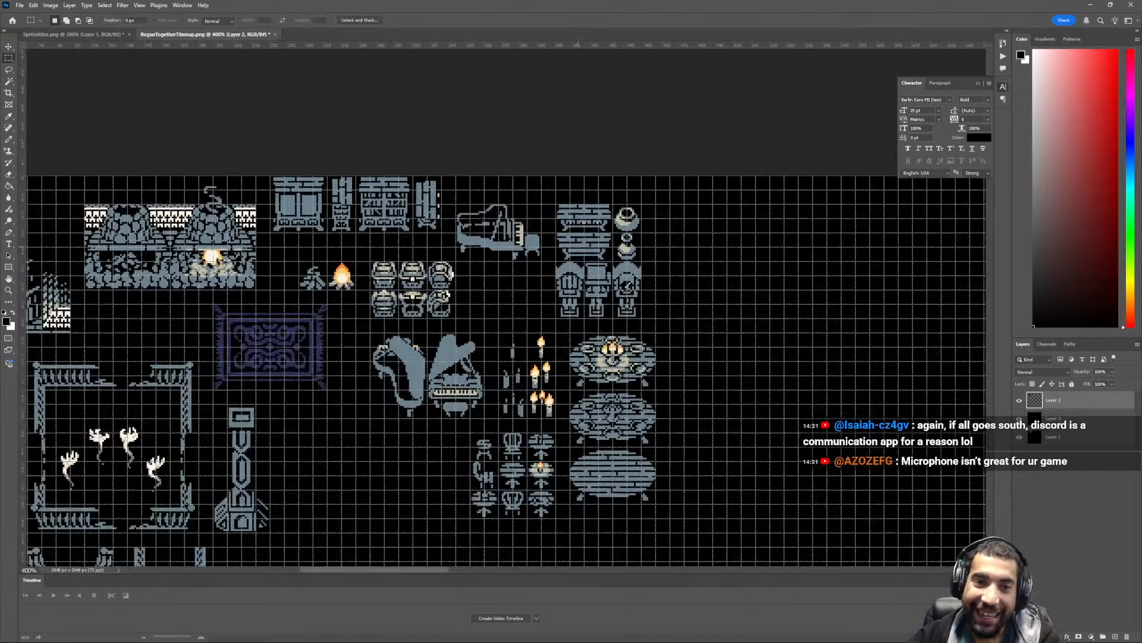
key(ctrl+plus)
mouse_move(442, 178)
mouse_down()
mouse_move(609, 279)
mouse_move(521, 229)
mouse_move(508, 201)
mouse_up()
key(v)
key(ctrl+d)
scroll(521, 185, right, 2)
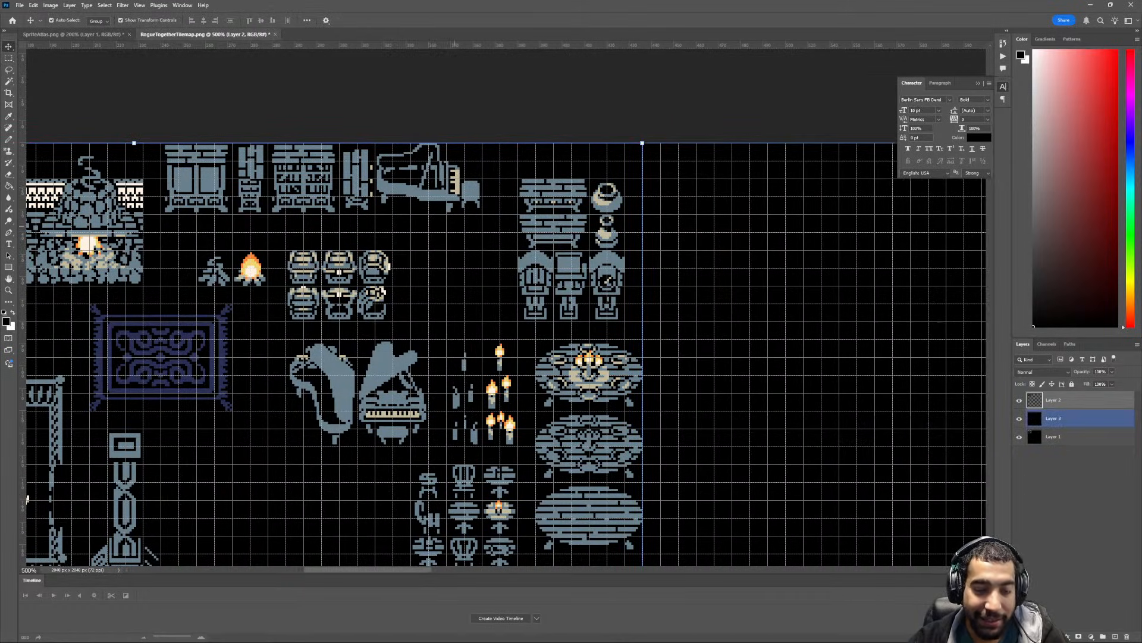
- Move the side-view piano along the top edge to the empty space right of the pots
key(m)
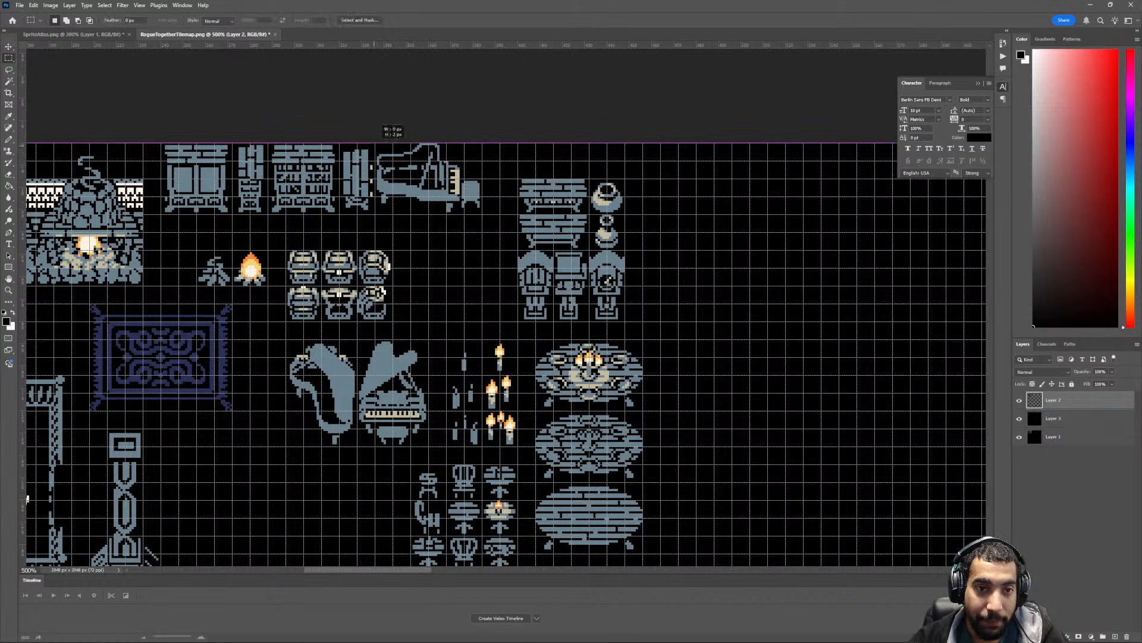
drag(479, 216, 479, 215)
key(v)
drag(455, 210, 704, 210)
key(ctrl+d)
- Move the two stacked wooden furniture tiles beside the cabinets and bookcases in the top row
key(m)
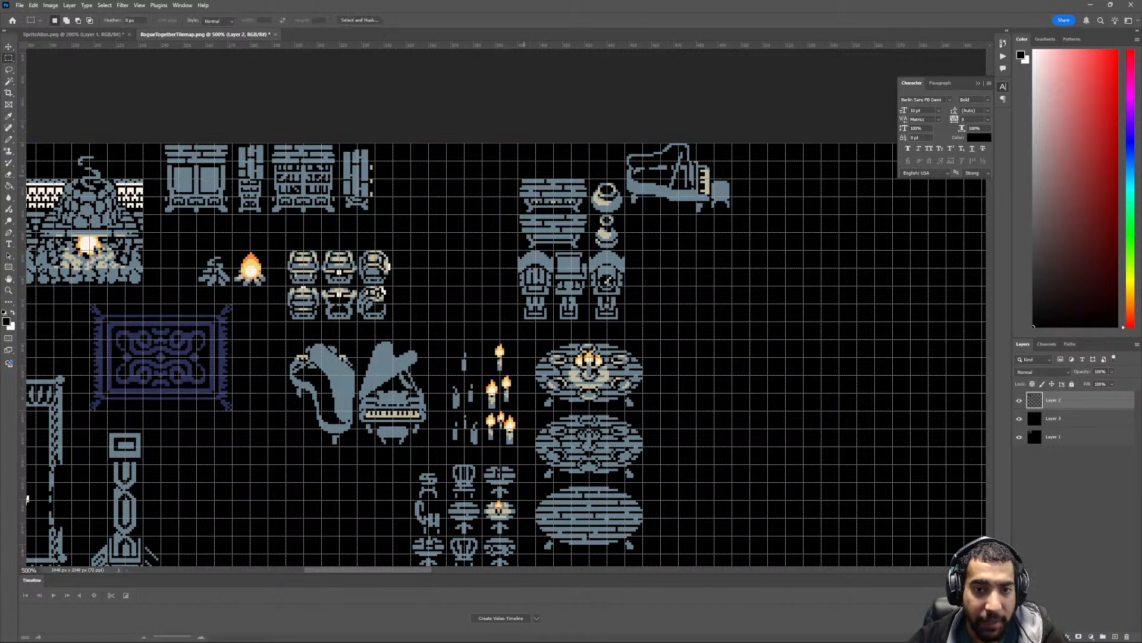
drag(518, 179, 431, 203)
key(v)
key(ctrl+d)
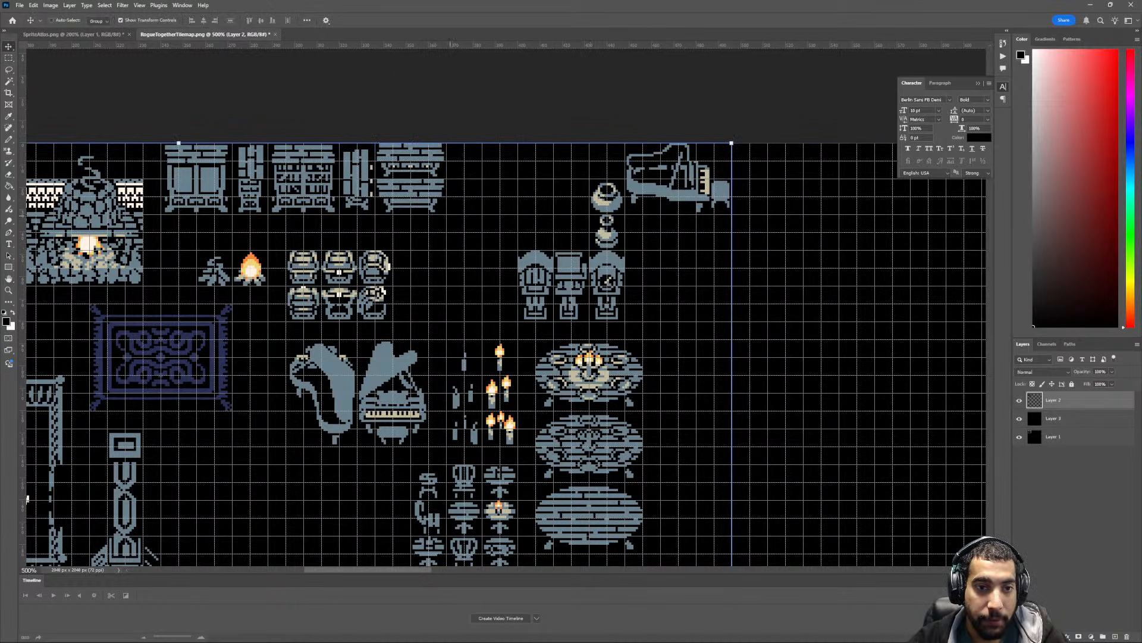
key(m)
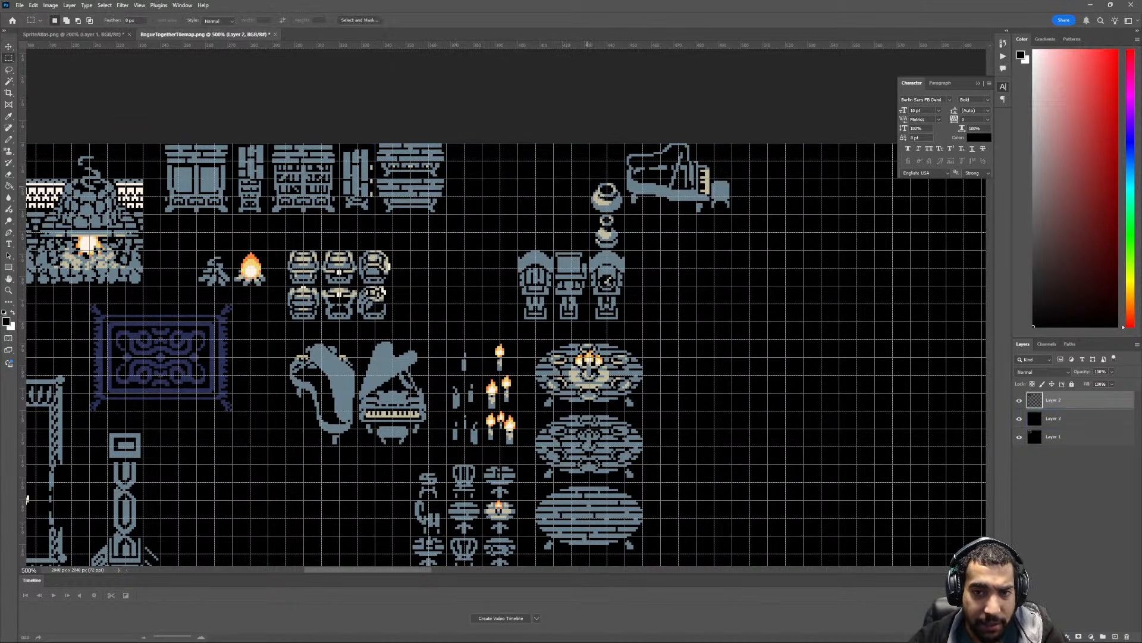
- Move the unlit and lit campfire tiles up directly beneath the first cabinet in the top row
scroll(340, 323, left, 4)
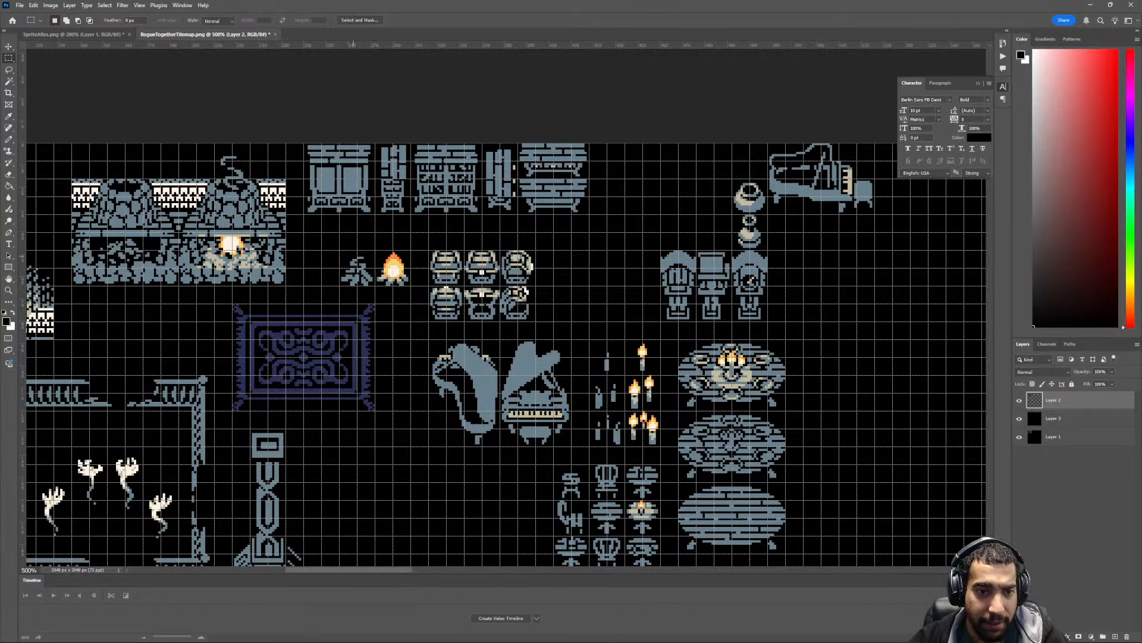
scroll(342, 258, up, 1)
mouse_move(342, 258)
mouse_down()
mouse_move(410, 294)
mouse_move(373, 232)
mouse_up()
key(v)
scroll(375, 234, left, 4)
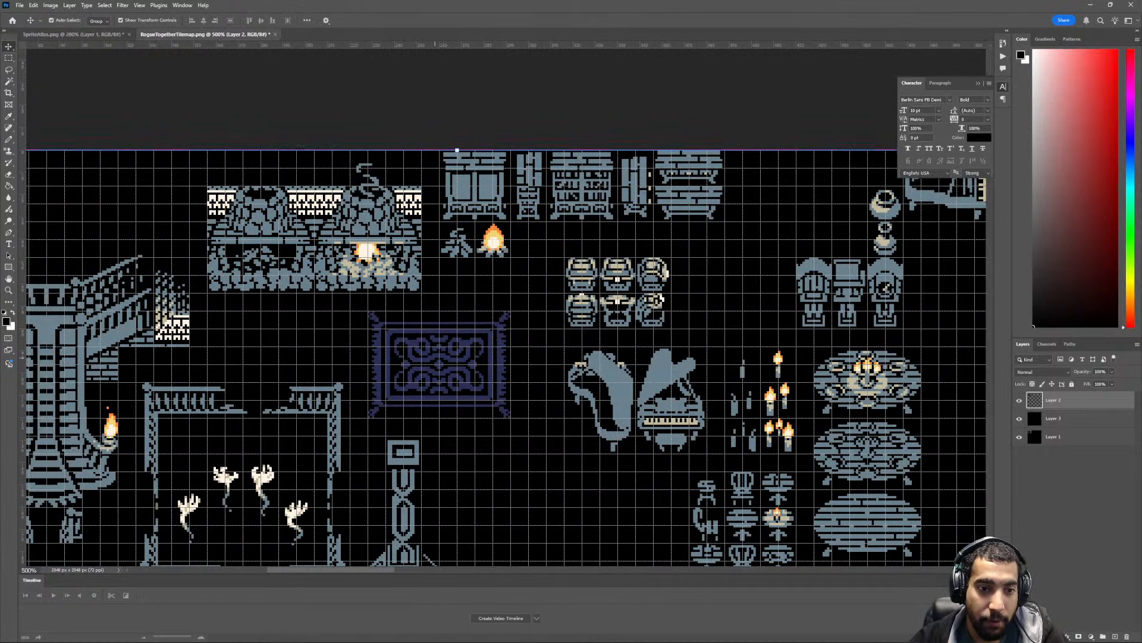
- Move the grand staircase with its side walls and torches up into the tilemap's top-left corner
scroll(375, 233, down, 2)
key(ctrl+minus)
key(ctrl+minus)
scroll(426, 356, left, 2)
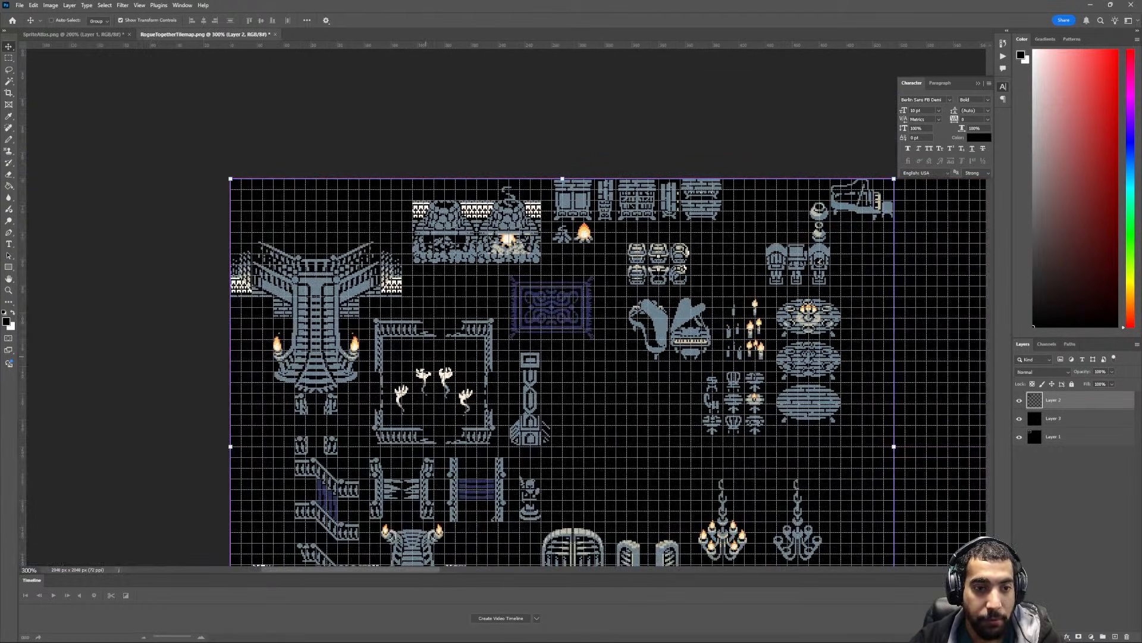
scroll(299, 337, left, 1)
key(ctrl+plus)
scroll(302, 338, left, 2)
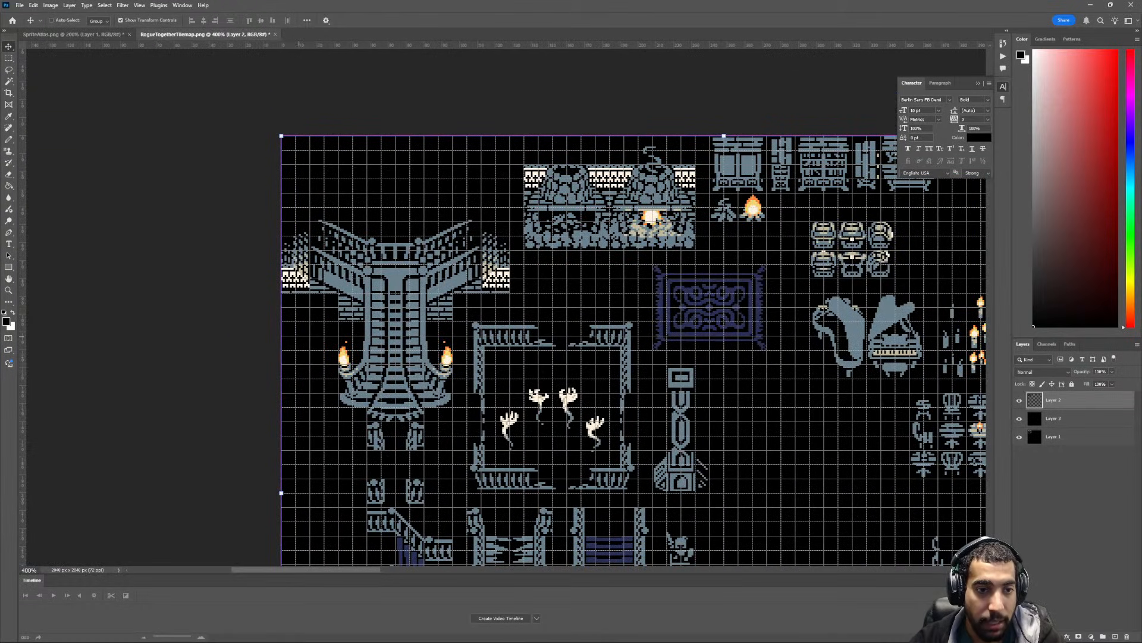
key(m)
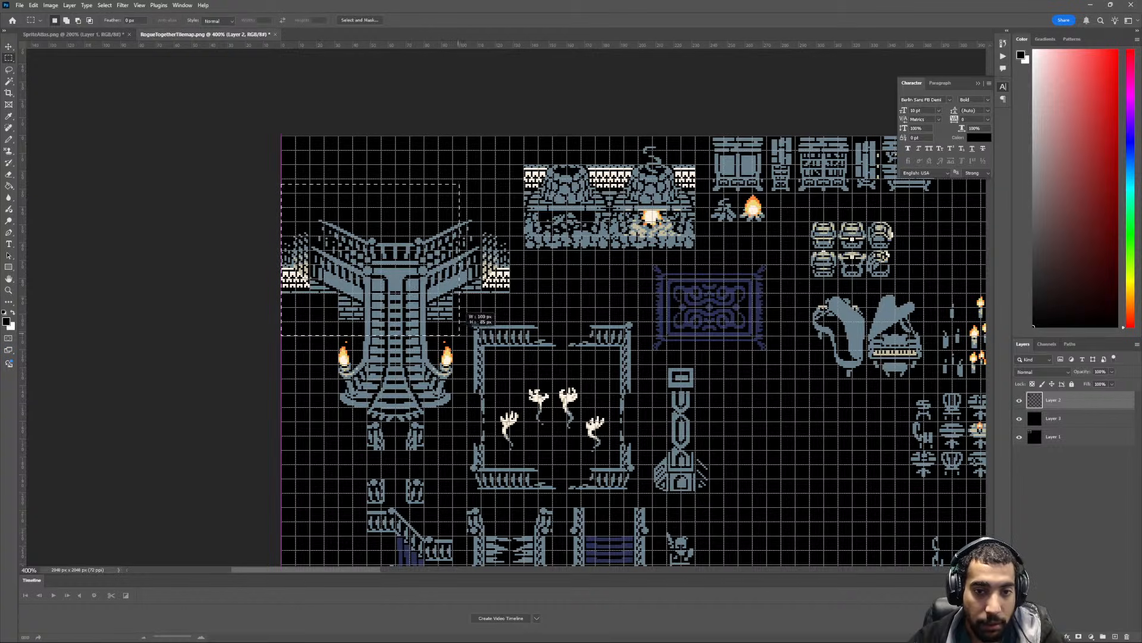
drag(282, 184, 510, 321)
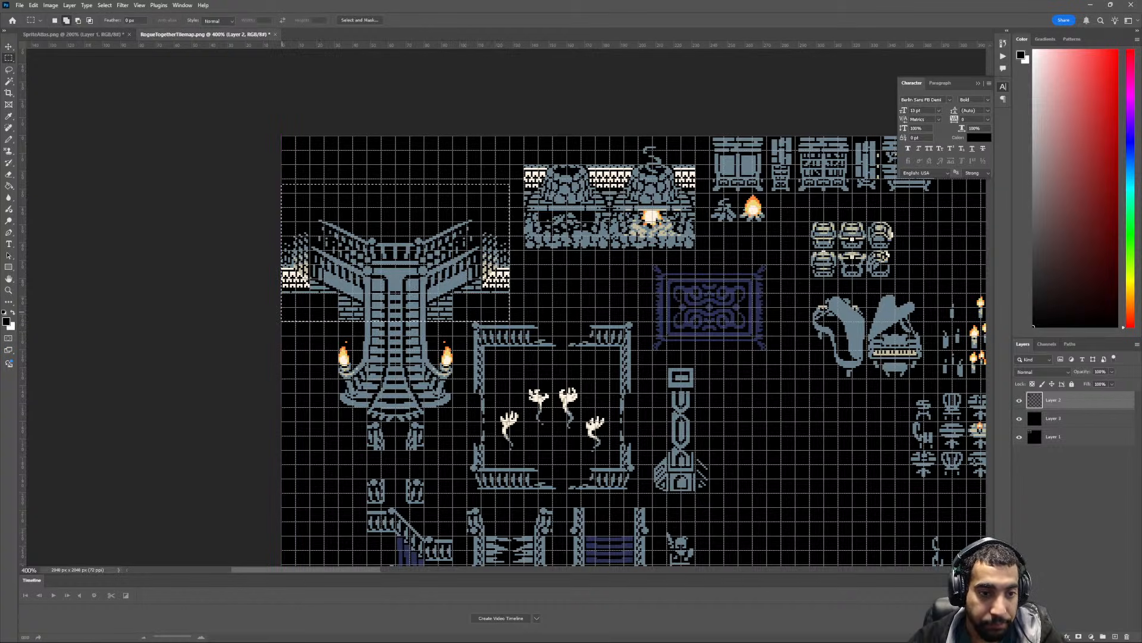
shift+drag(281, 312, 430, 321)
key(v)
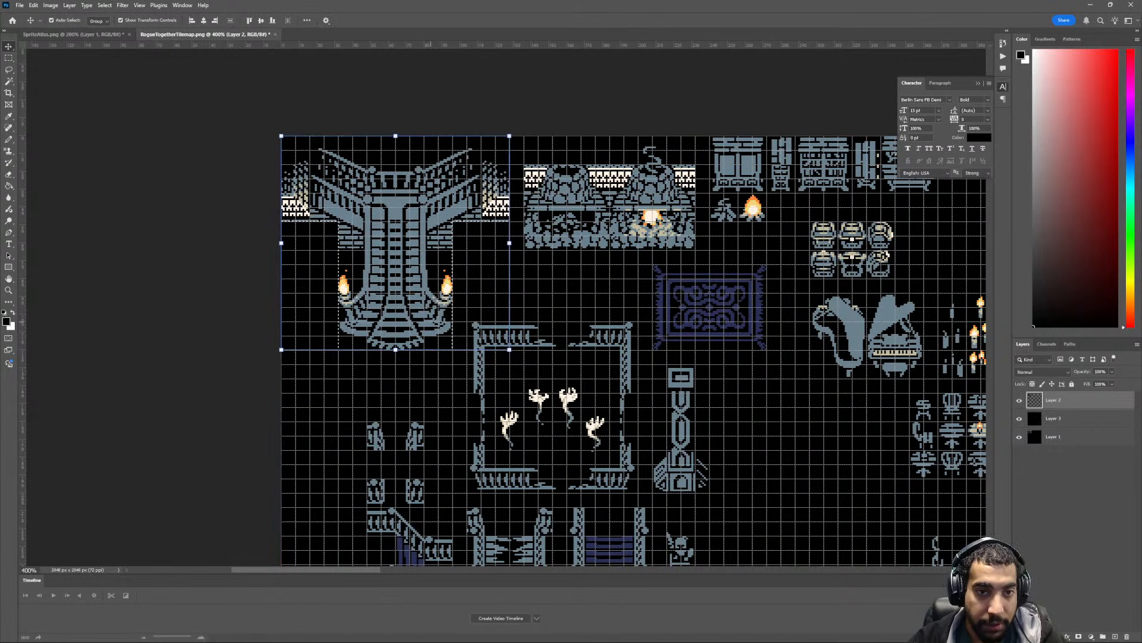
- Move the two stone fireplaces along their row so they sit directly beside the grand staircase's wall
scroll(633, 306, down, 5)
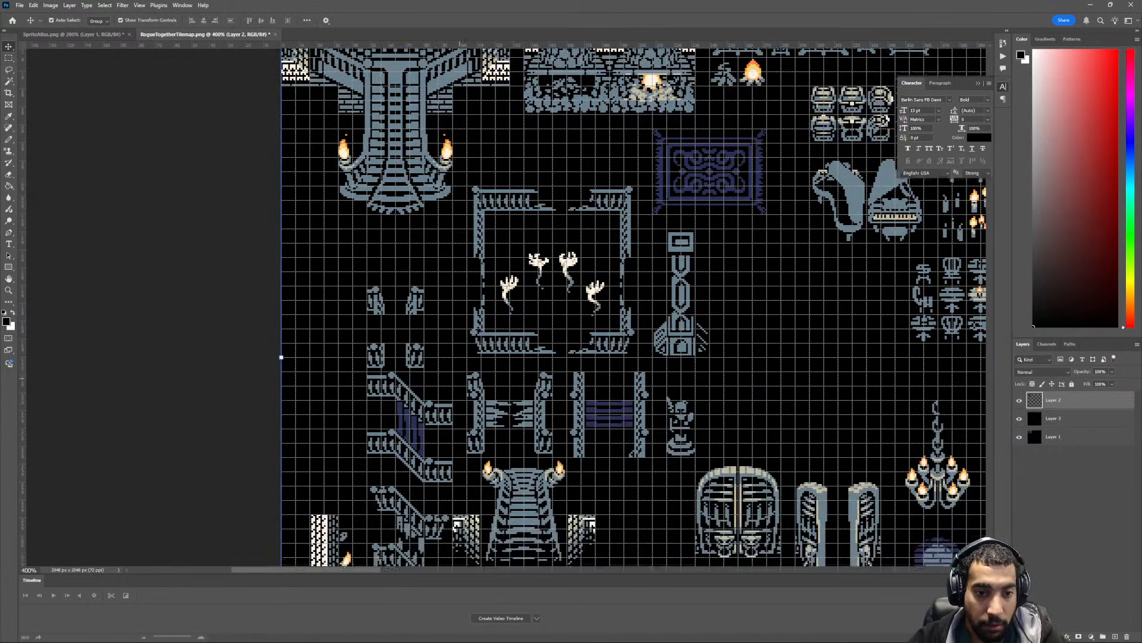
scroll(460, 378, up, 1)
scroll(453, 381, up, 1)
ctrl+scroll(453, 381, down, 1)
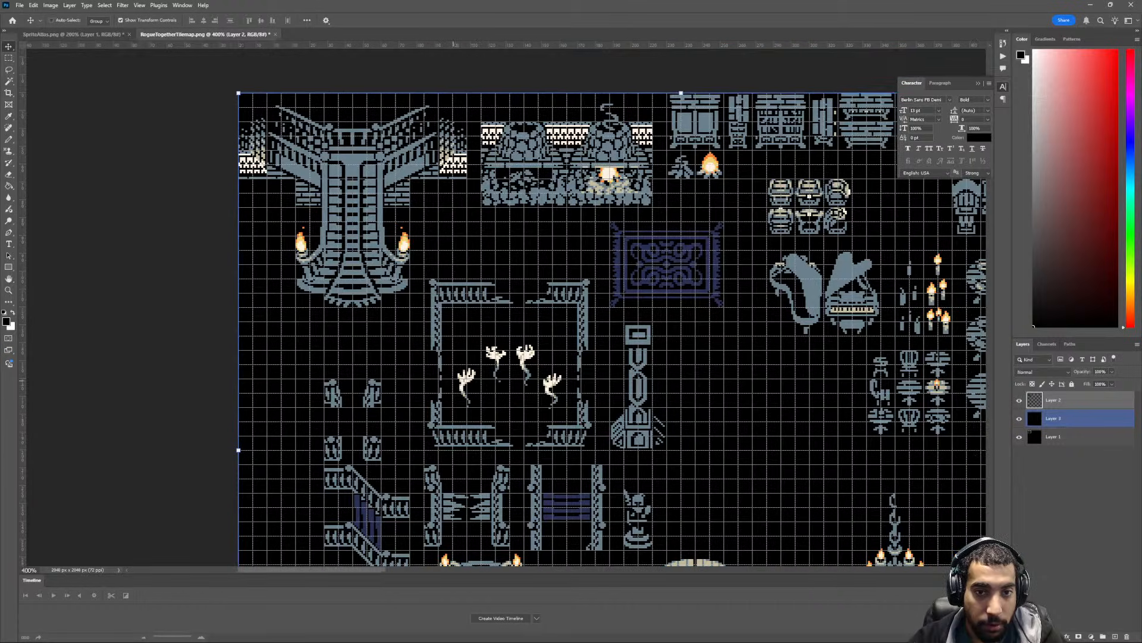
ctrl+scroll(454, 381, down, 2)
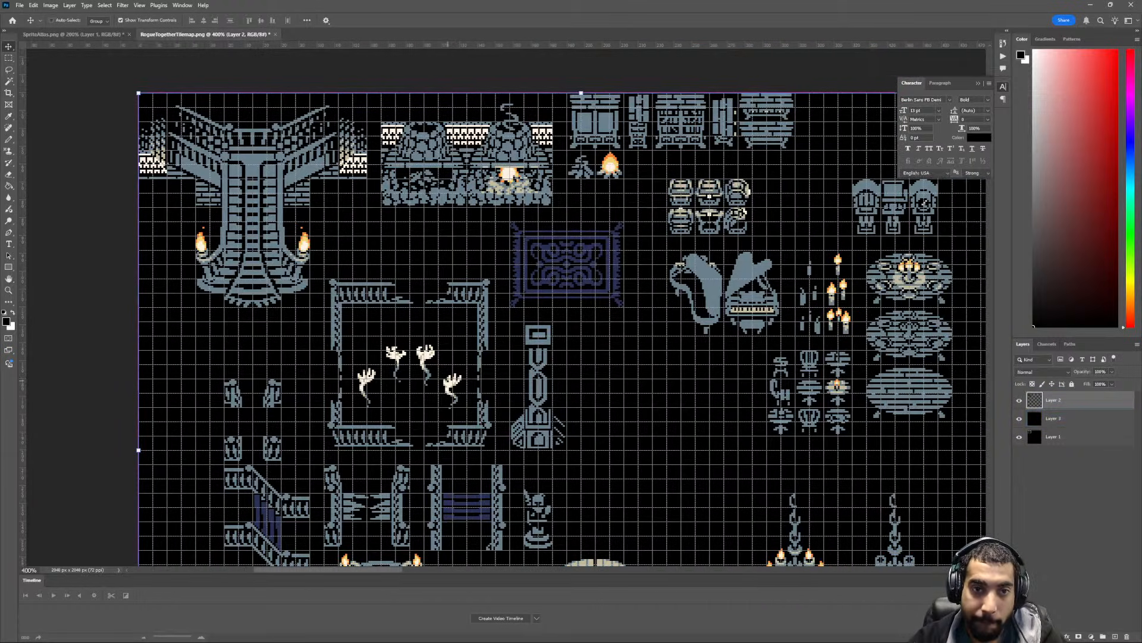
ctrl+scroll(448, 381, down, 1)
ctrl+scroll(448, 381, up, 1)
ctrl+scroll(447, 384, down, 1)
scroll(446, 386, up, 2)
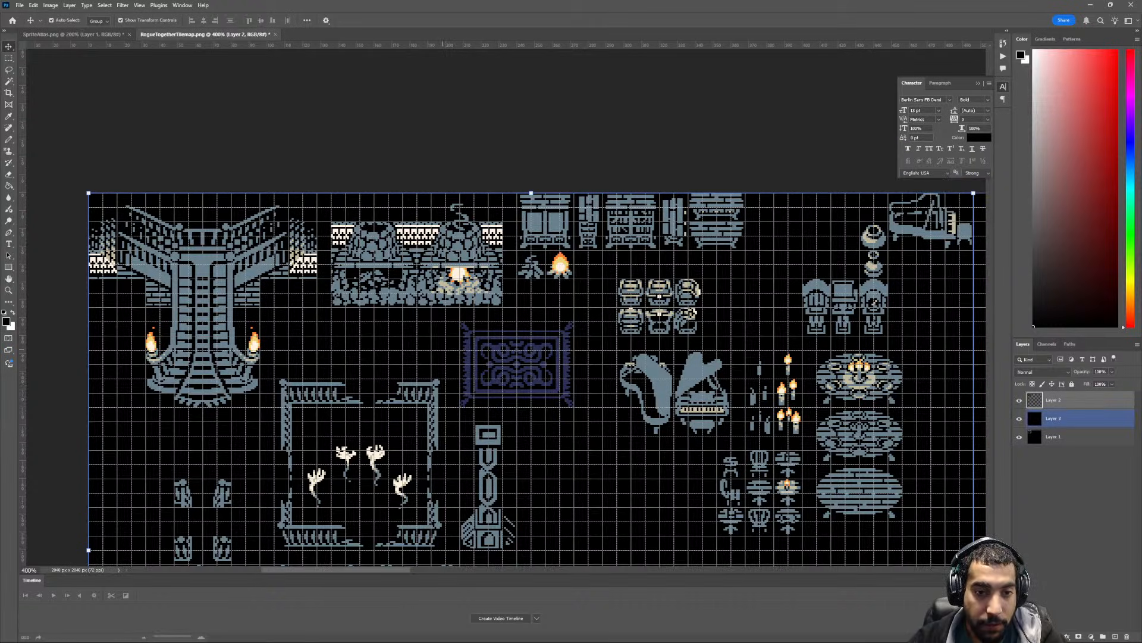
key(m)
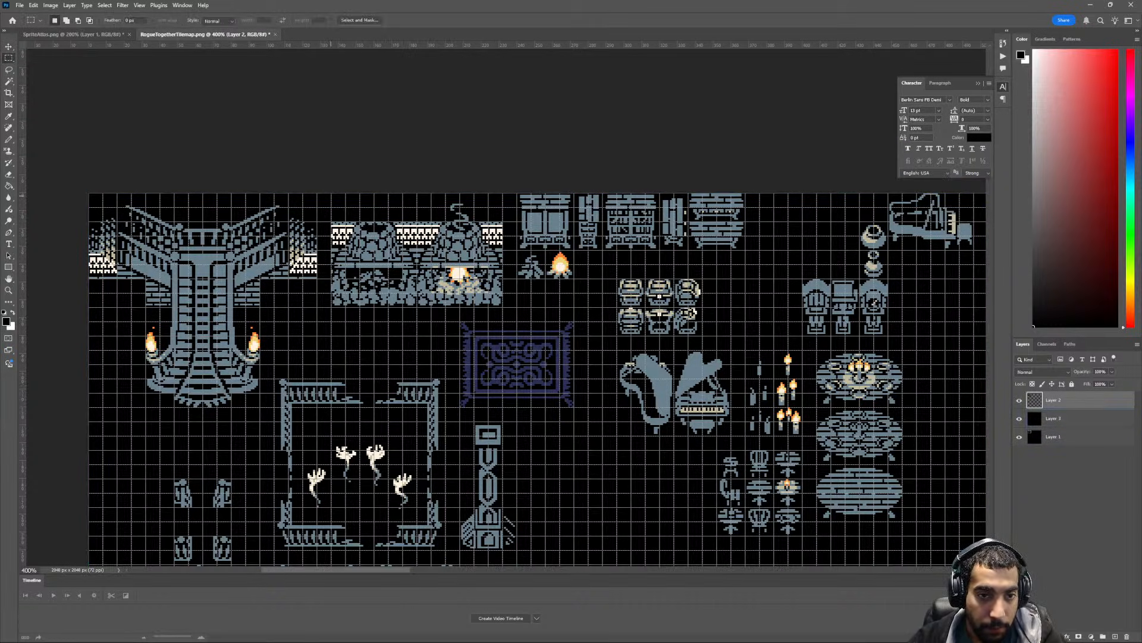
mouse_move(331, 194)
mouse_down()
mouse_move(503, 306)
mouse_move(487, 275)
mouse_move(476, 295)
mouse_up()
key(v)
key(ctrl+d)
- Move the cabinet and bookcase row together with the campfires so the group sits directly beside the fireplaces
ctrl+scroll(475, 303, down, 6)
ctrl+scroll(474, 312, up, 12)
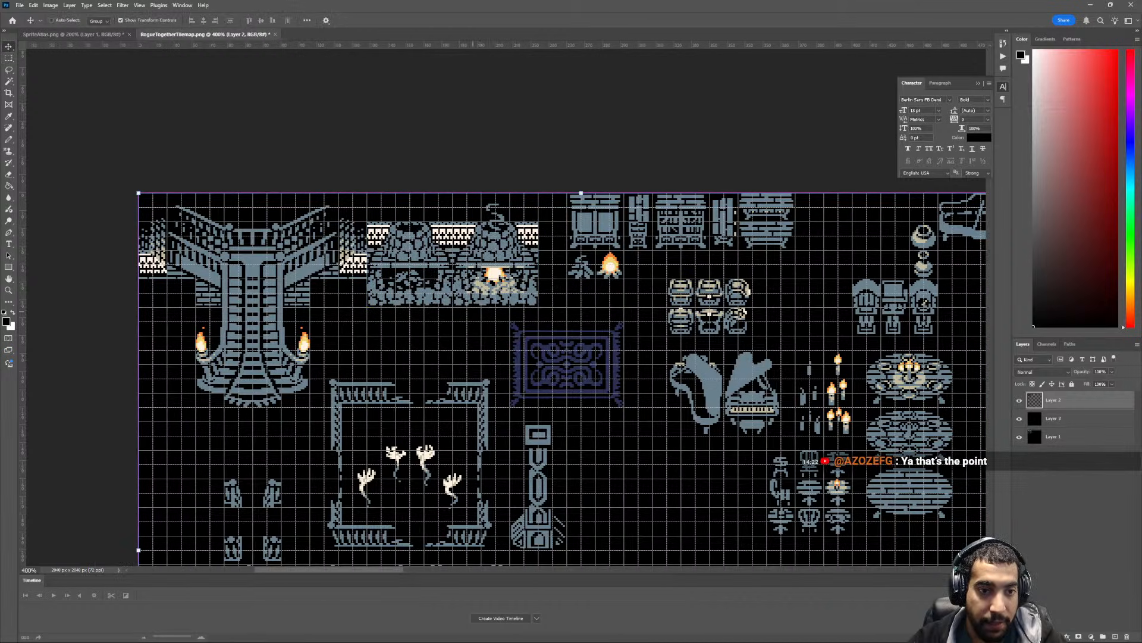
ctrl+scroll(474, 312, down, 4)
ctrl+scroll(474, 312, down, 4)
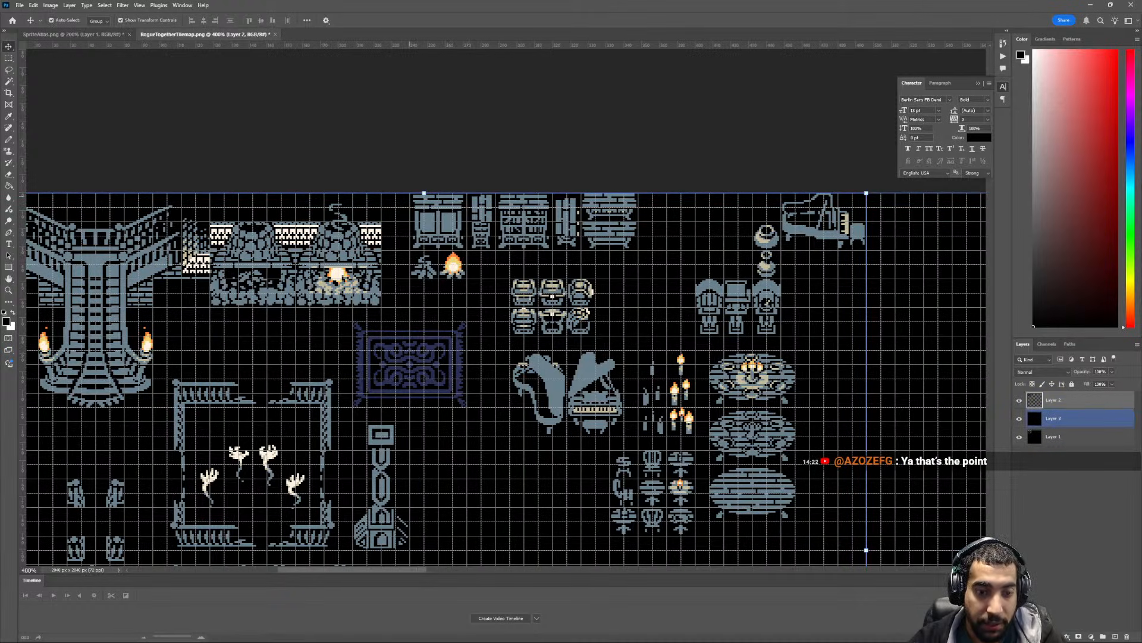
key(m)
drag(409, 195, 587, 267)
key(v)
key(ctrl+d)
- Move the block of six container tiles beneath the bookcases, directly beside the lit campfire
ctrl+scroll(536, 345, down, 3)
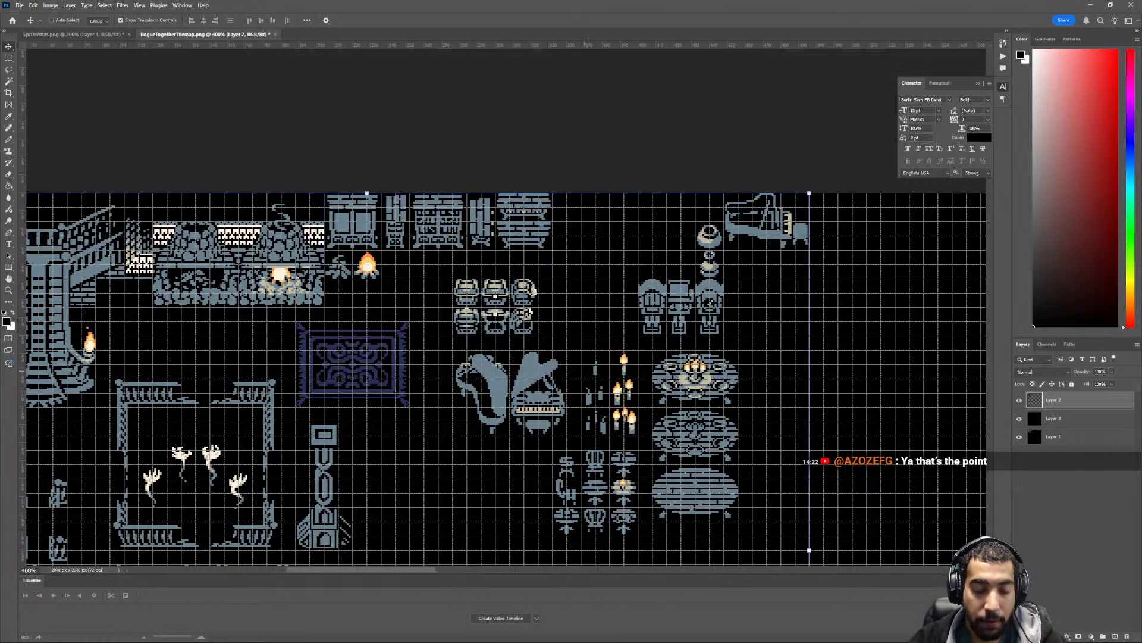
key(m)
mouse_move(454, 280)
mouse_down()
mouse_move(499, 326)
mouse_move(536, 334)
mouse_move(464, 277)
mouse_up()
key(v)
key(ctrl+d)
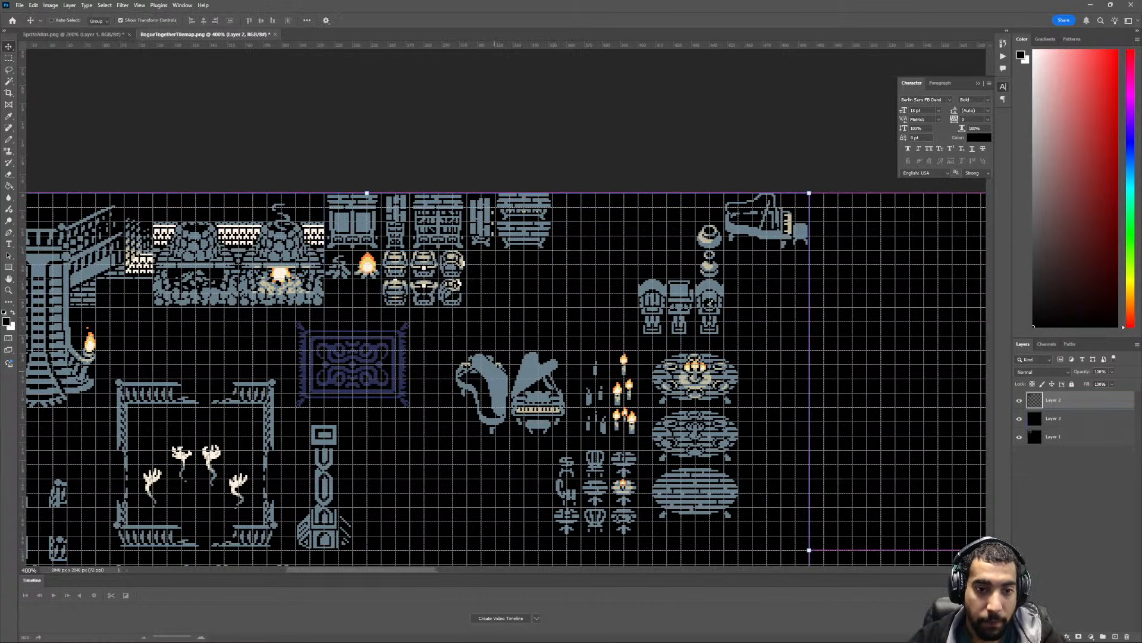
- Examine the railings, doors, chandeliers and brick pieces in the lower tilemap to see what still needs rearranging
ctrl+scroll(465, 276, left, 3)
ctrl+scroll(465, 276, left, 4)
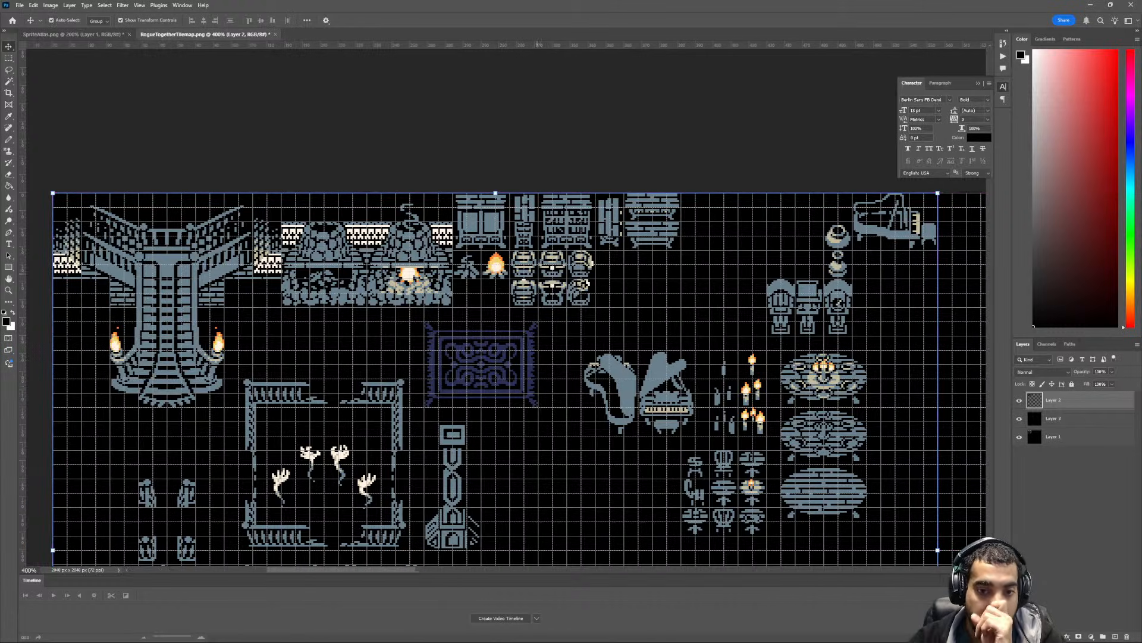
ctrl+scroll(516, 307, left, 3)
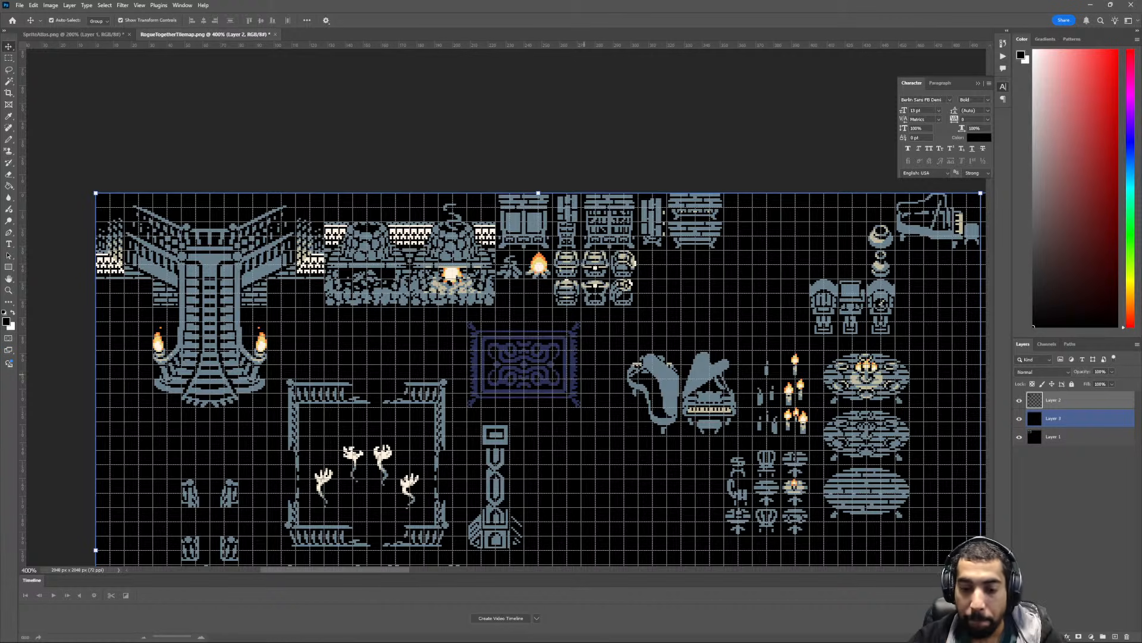
scroll(540, 353, down, 4)
scroll(568, 307, down, 7)
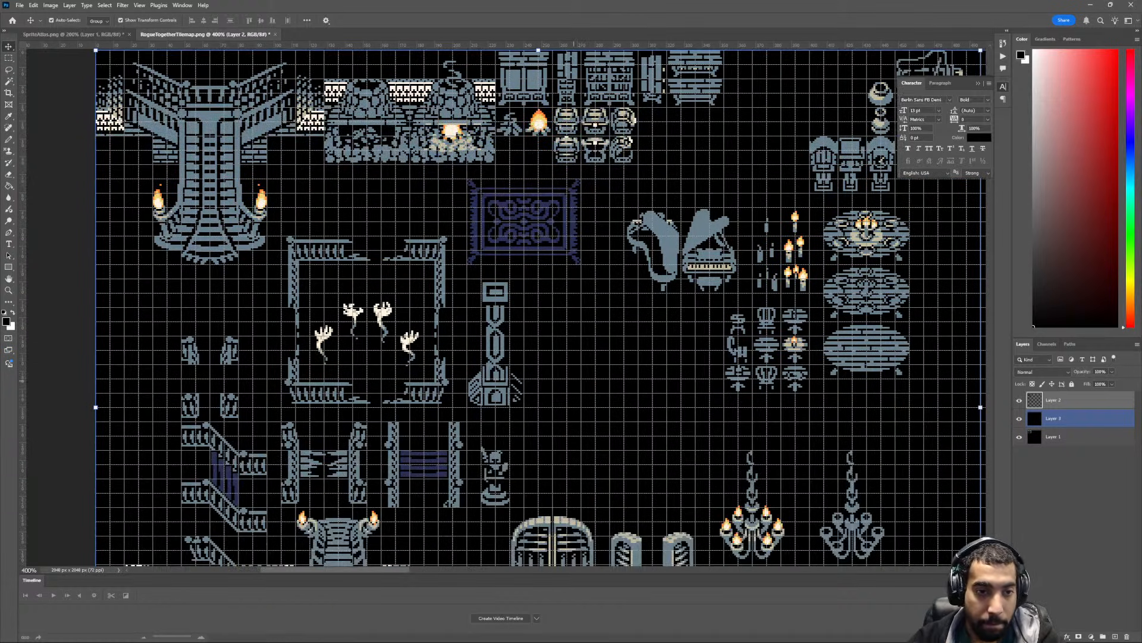
alt+scroll(507, 307, down, 5)
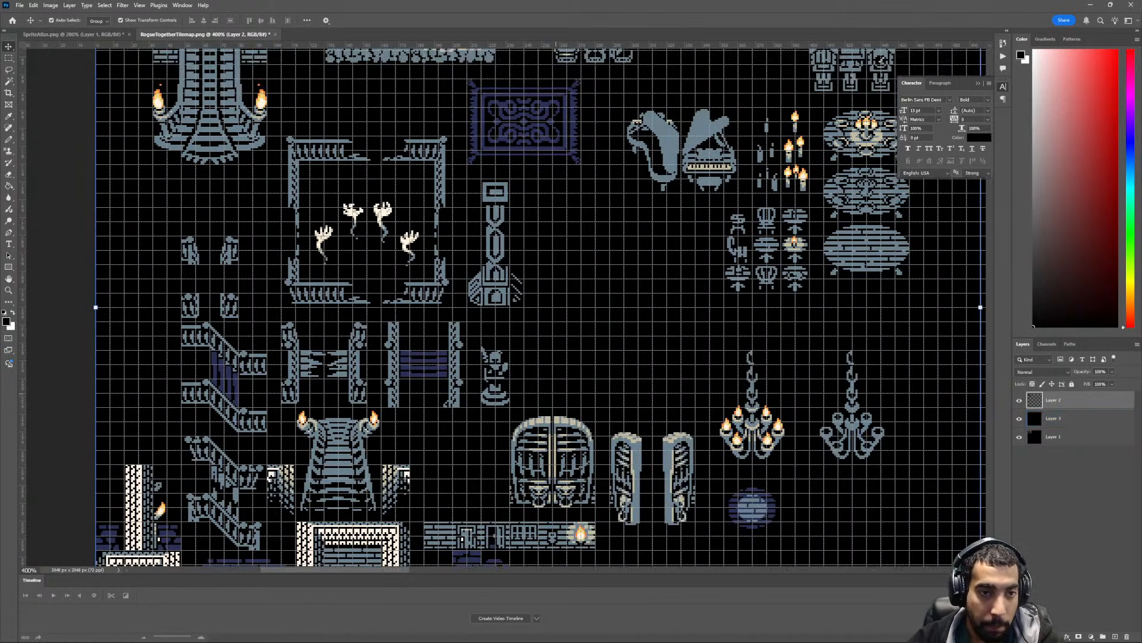
ctrl+scroll(557, 394, up, 4)
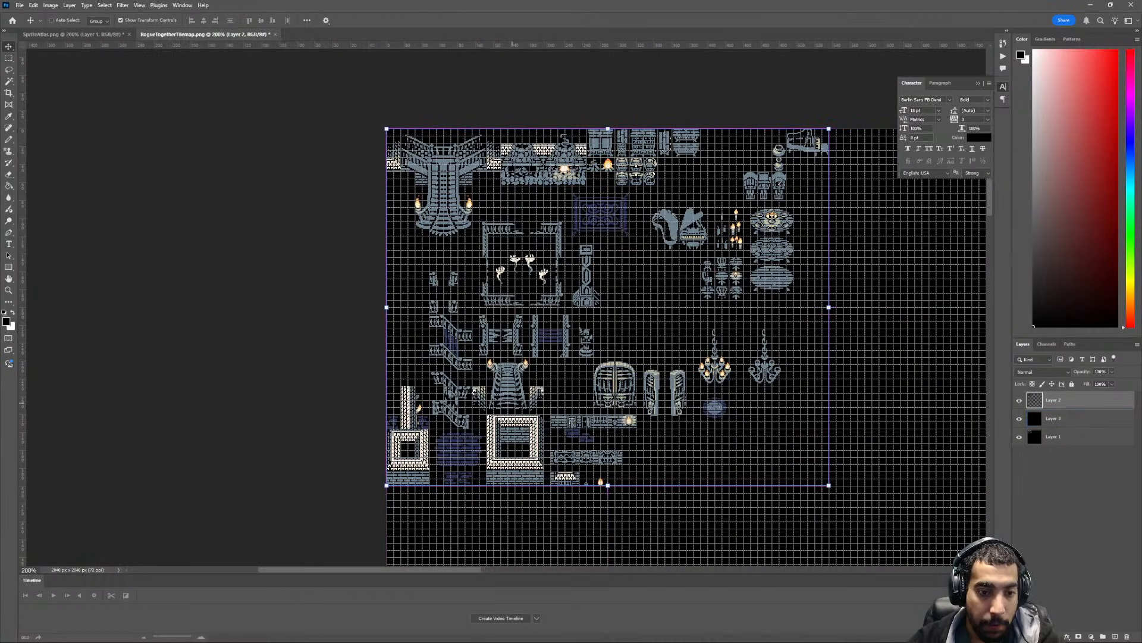
scroll(512, 409, up, 2)
ctrl+scroll(467, 424, up, 2)
scroll(467, 423, down, 2)
ctrl+scroll(446, 443, down, 5)
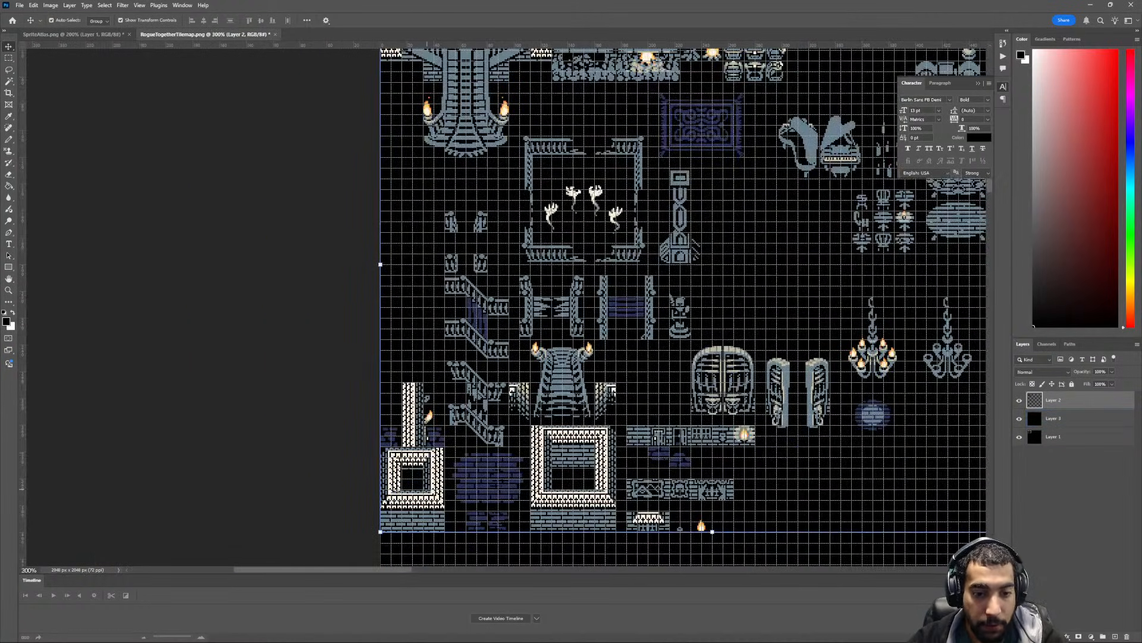
- Move the small square white-brick structure and its brick base up along the left edge, beneath the grand staircase
ctrl+scroll(437, 464, up, 2)
ctrl+scroll(428, 485, down, 1)
scroll(428, 485, down, 2)
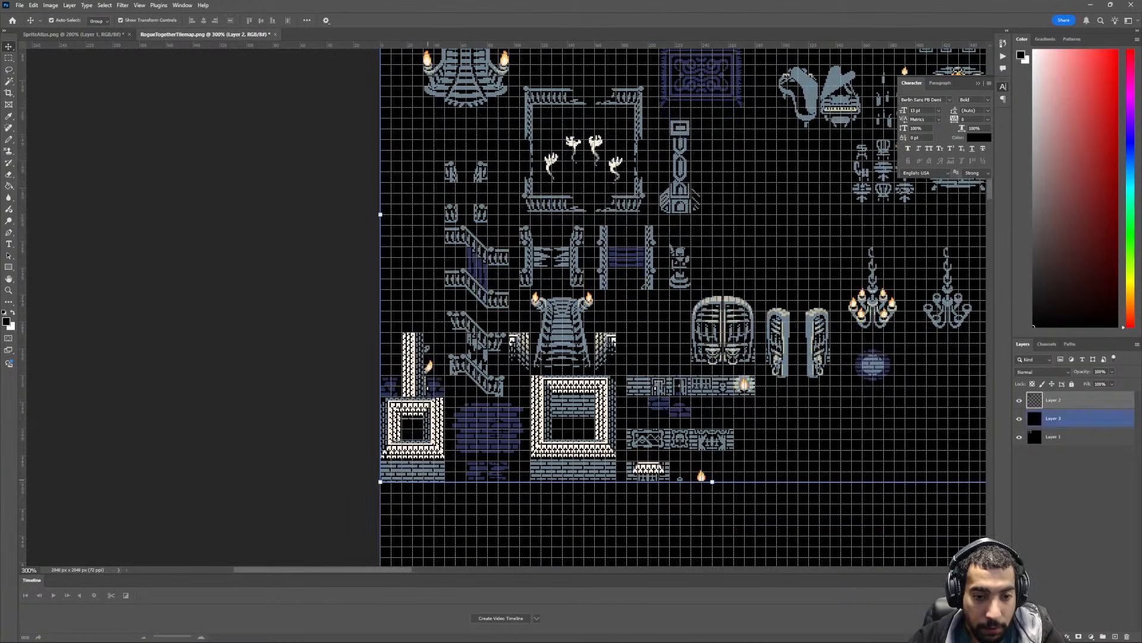
scroll(436, 467, up, 2)
key(m)
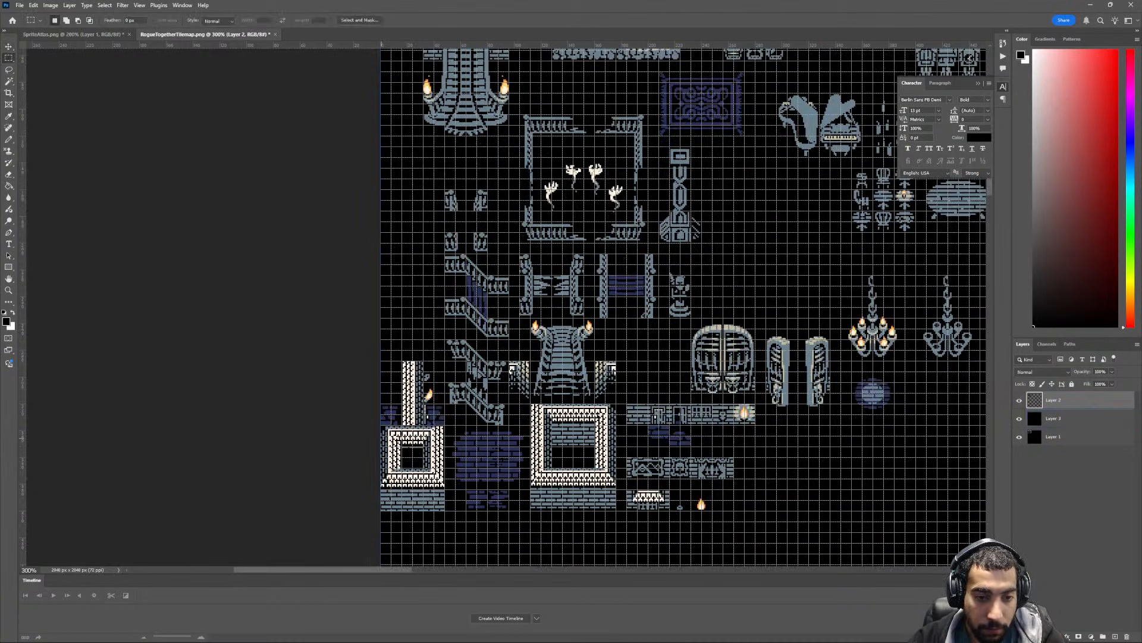
mouse_move(382, 425)
mouse_down()
mouse_move(443, 510)
mouse_move(448, 201)
mouse_up()
key(v)
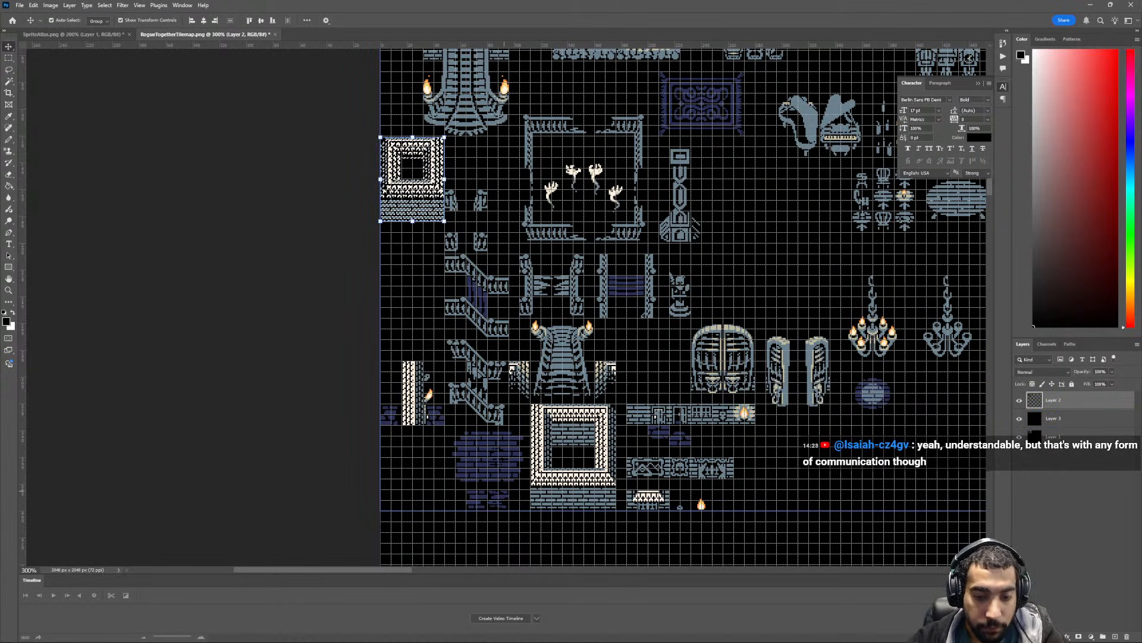
- Move the four small railing posts to the empty area just right of the tall stone pillar
key(m)
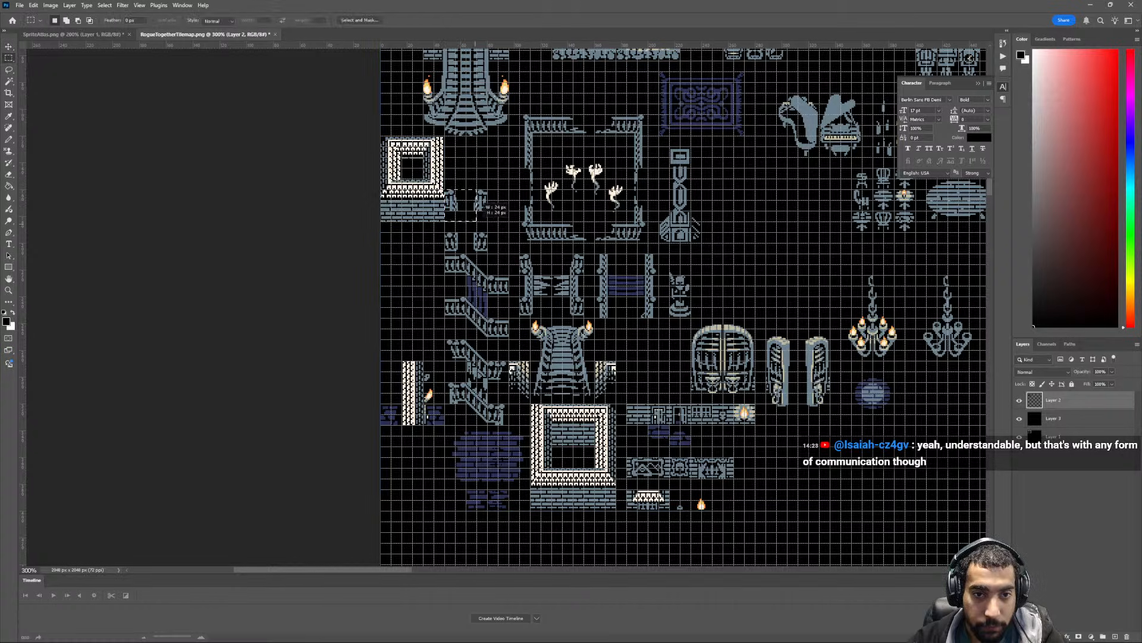
drag(445, 190, 755, 199)
key(v)
- Move the three tall clock-like furniture tiles to the top row, directly beside the stacked wooden furniture
ctrl+scroll(765, 236, up, 3)
ctrl+scroll(762, 244, down, 7)
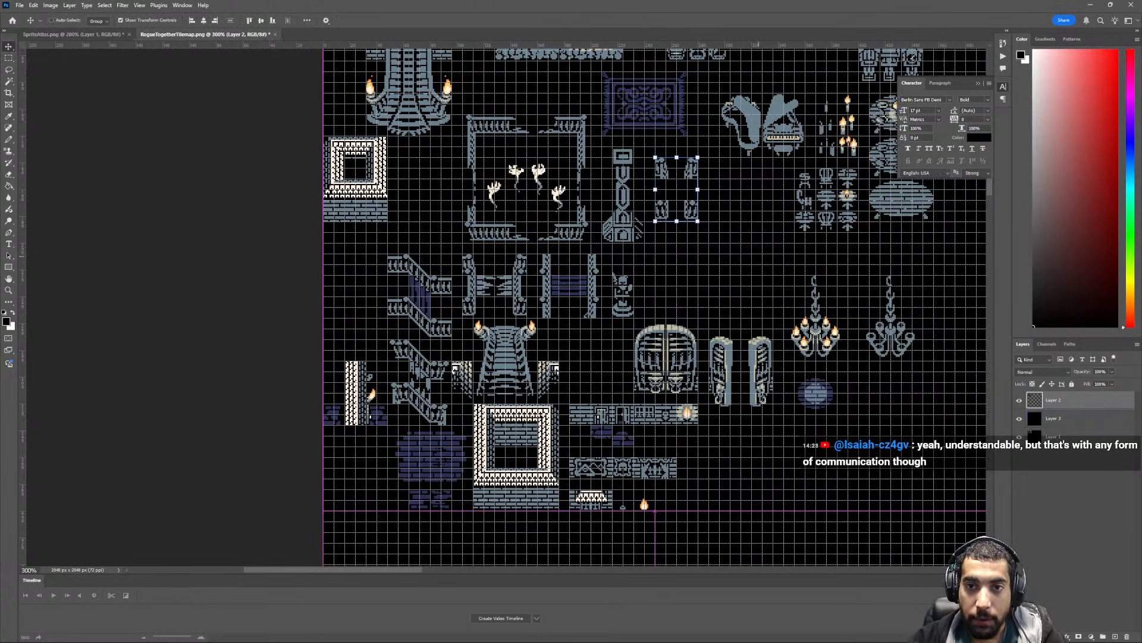
scroll(751, 287, up, 9)
ctrl+scroll(751, 286, down, 20)
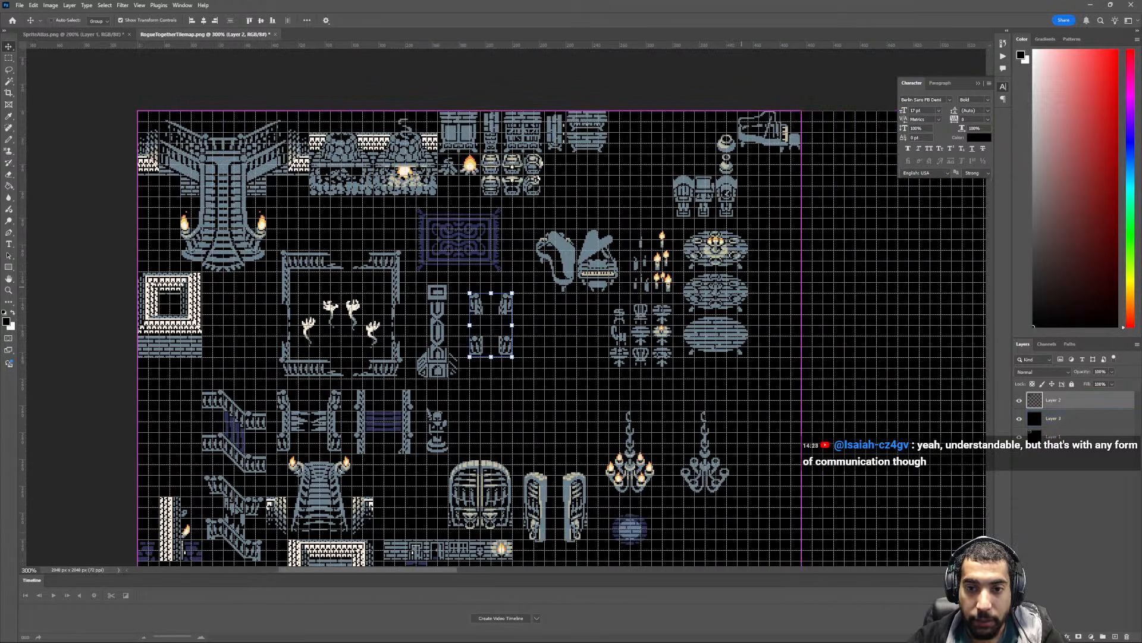
scroll(734, 286, up, 4)
scroll(734, 286, up, 2)
key(ctrl+plus)
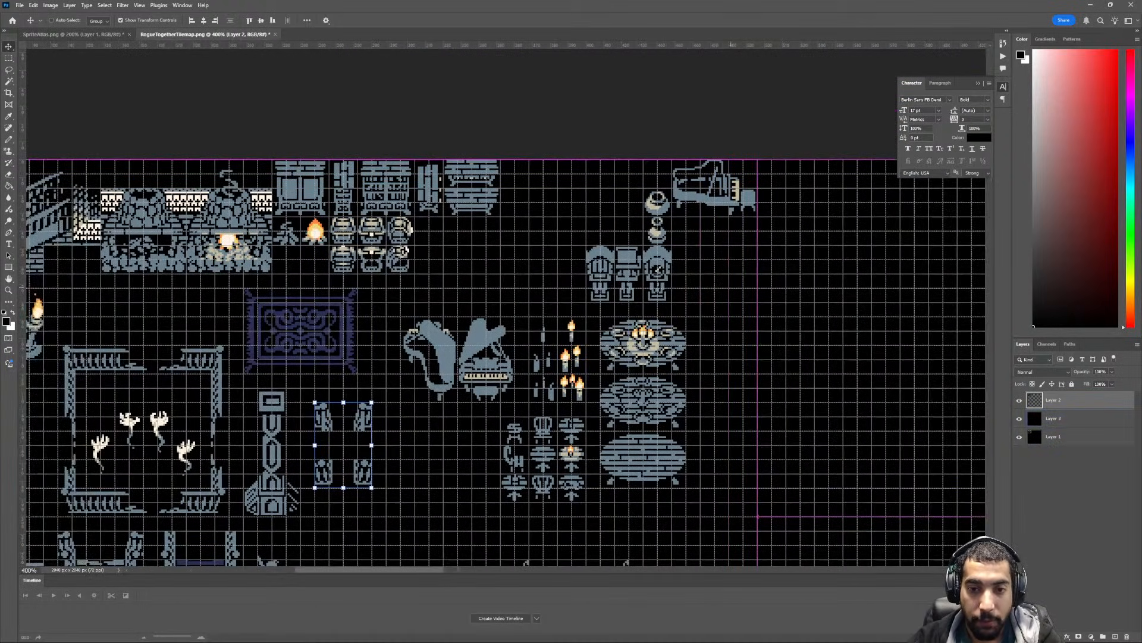
ctrl+scroll(728, 290, down, 4)
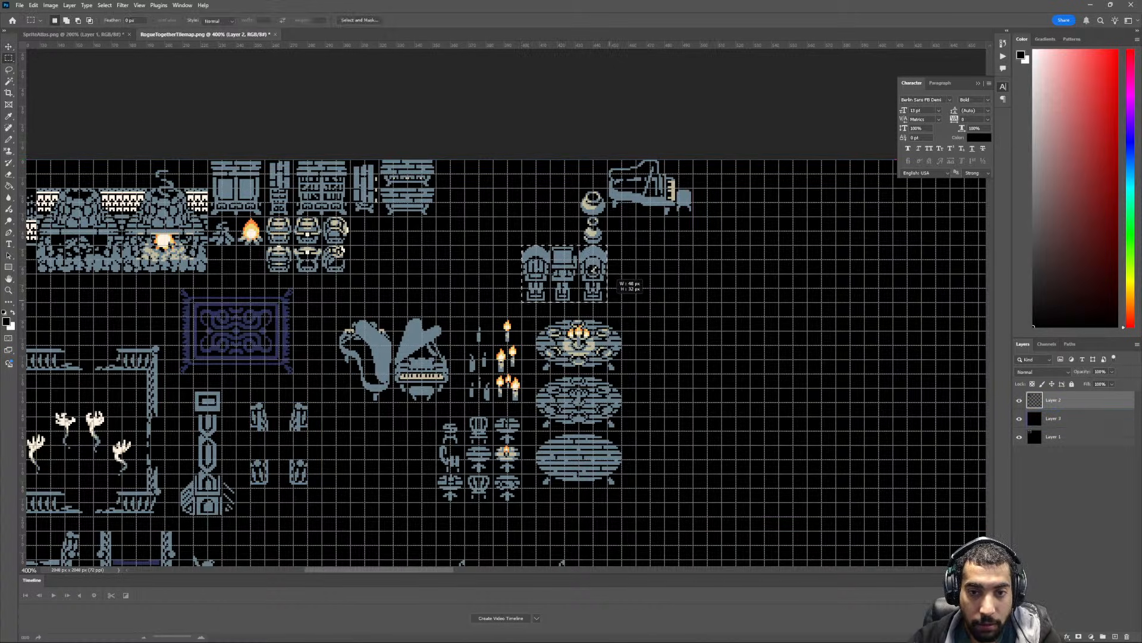
ctrl+drag(595, 270, 510, 185)
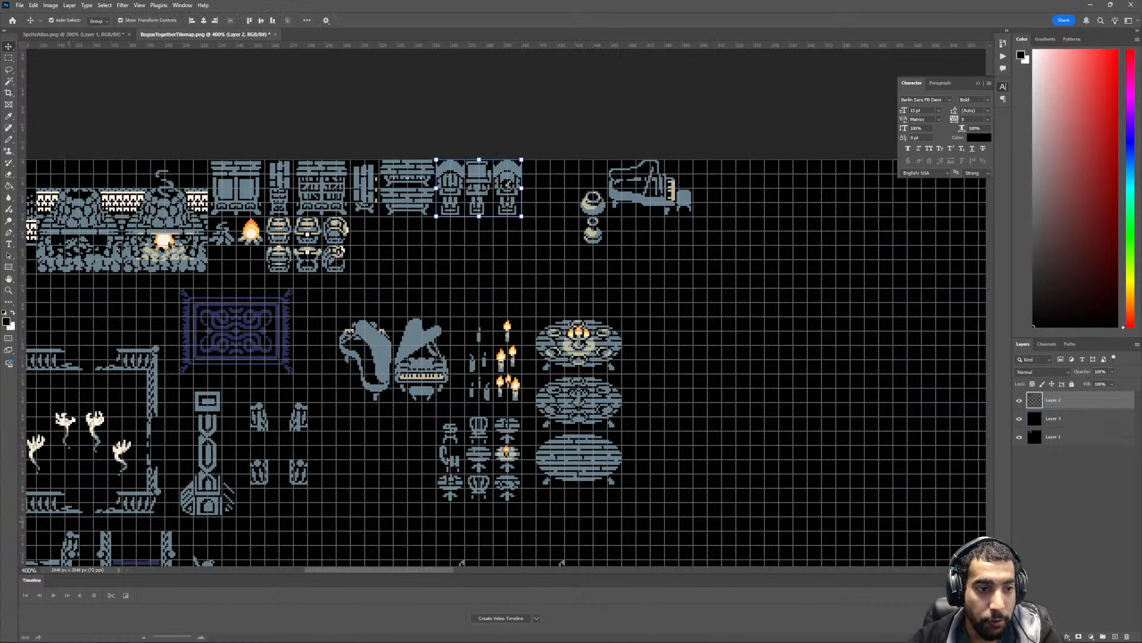
key(ctrl+d)
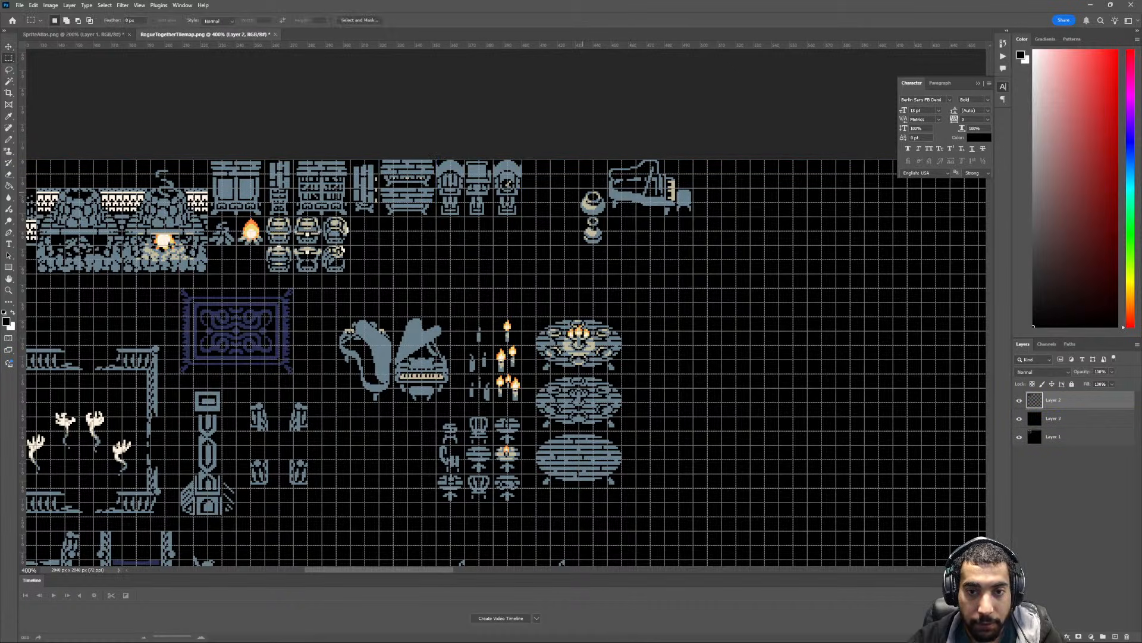
- Move the two stacked pots beside the six containers and the side-view piano beside the three clock-like tiles
mouse_move(602, 226)
mouse_down()
mouse_move(376, 249)
mouse_move(369, 264)
mouse_up()
drag(708, 175, 702, 175)
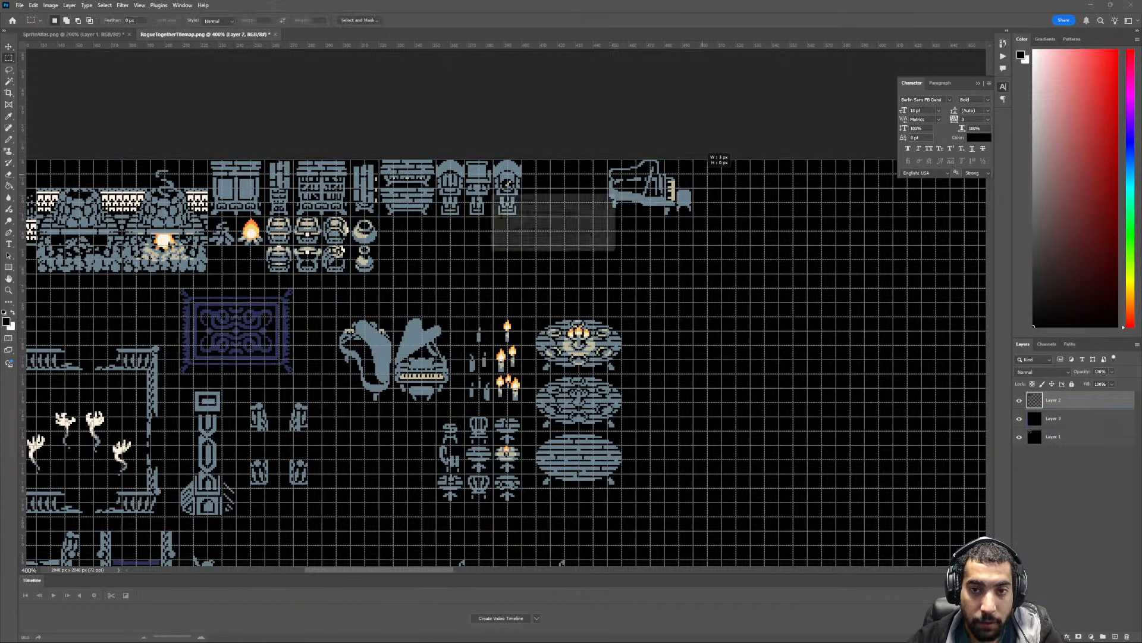
key(Return)
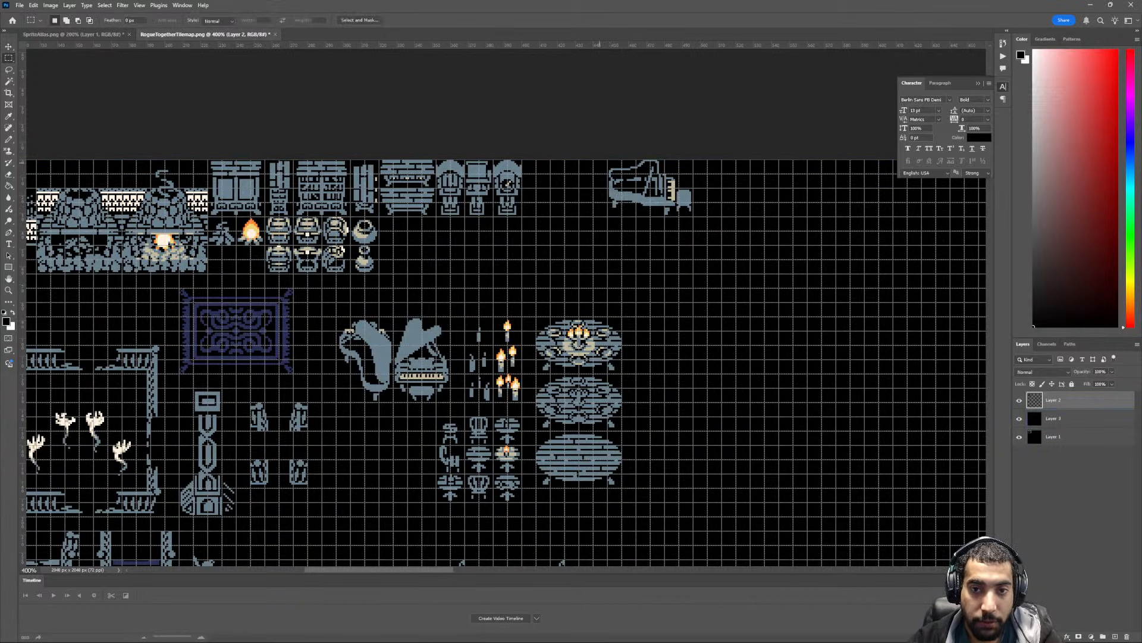
mouse_move(607, 159)
mouse_down()
mouse_move(692, 216)
mouse_move(587, 189)
mouse_move(604, 189)
mouse_up()
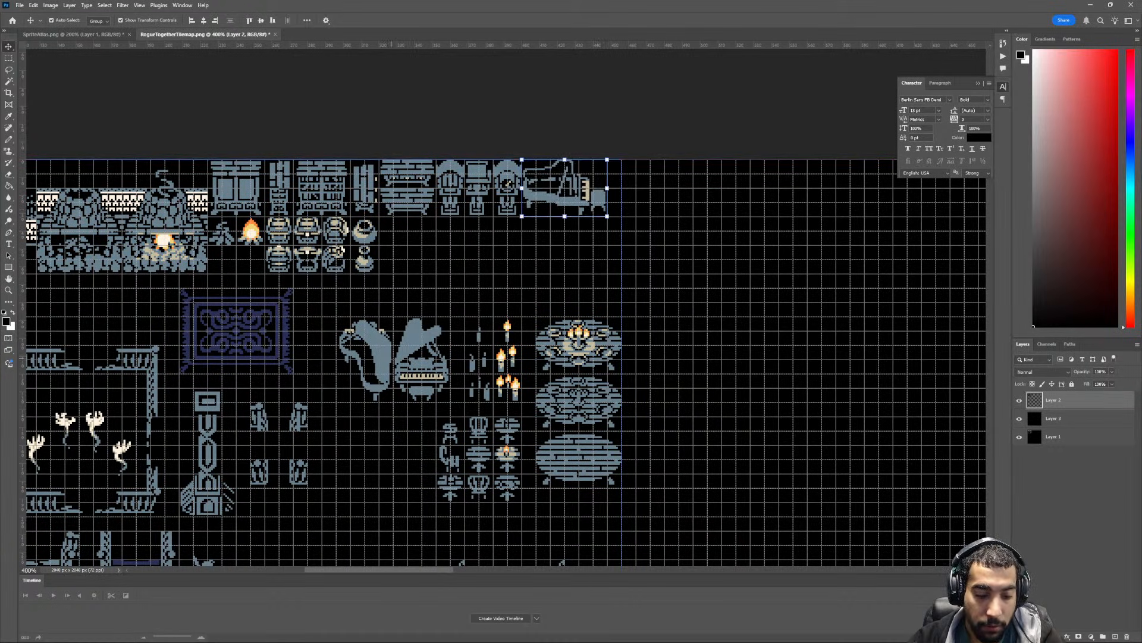
- Move the two remaining grand piano views directly beneath the side-view piano
key(m)
mouse_move(336, 316)
mouse_down()
mouse_move(444, 384)
mouse_move(452, 402)
mouse_move(622, 271)
mouse_move(614, 287)
mouse_up()
scroll(665, 391, down, 1)
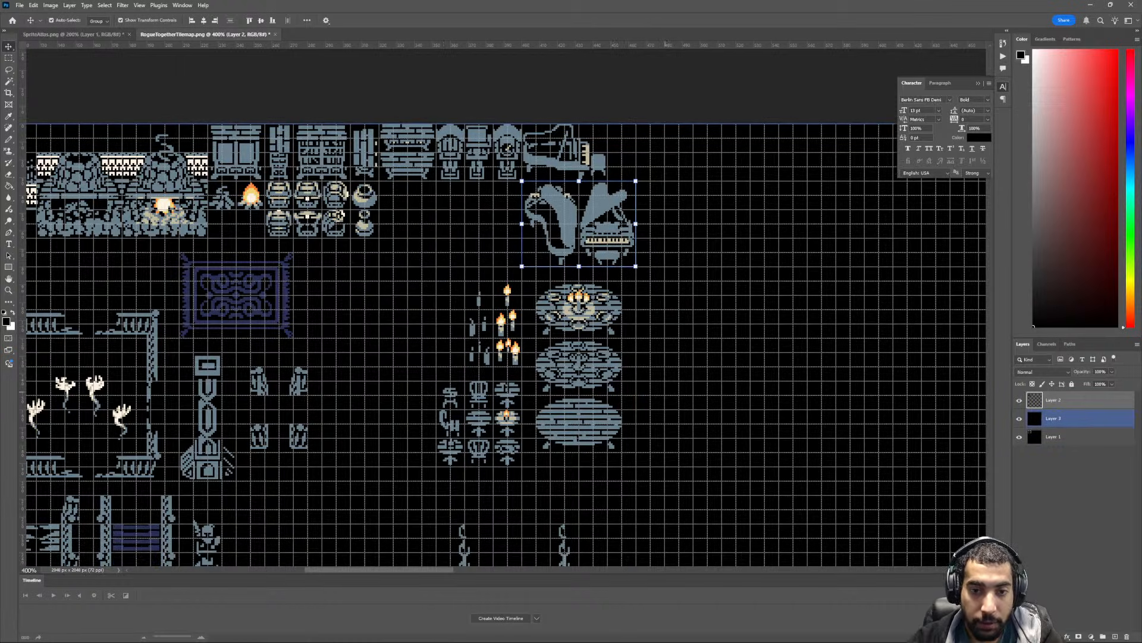
- Move the candles and the small tables and chairs together up beneath the top furniture row, just beside the two stacked pots
key(m)
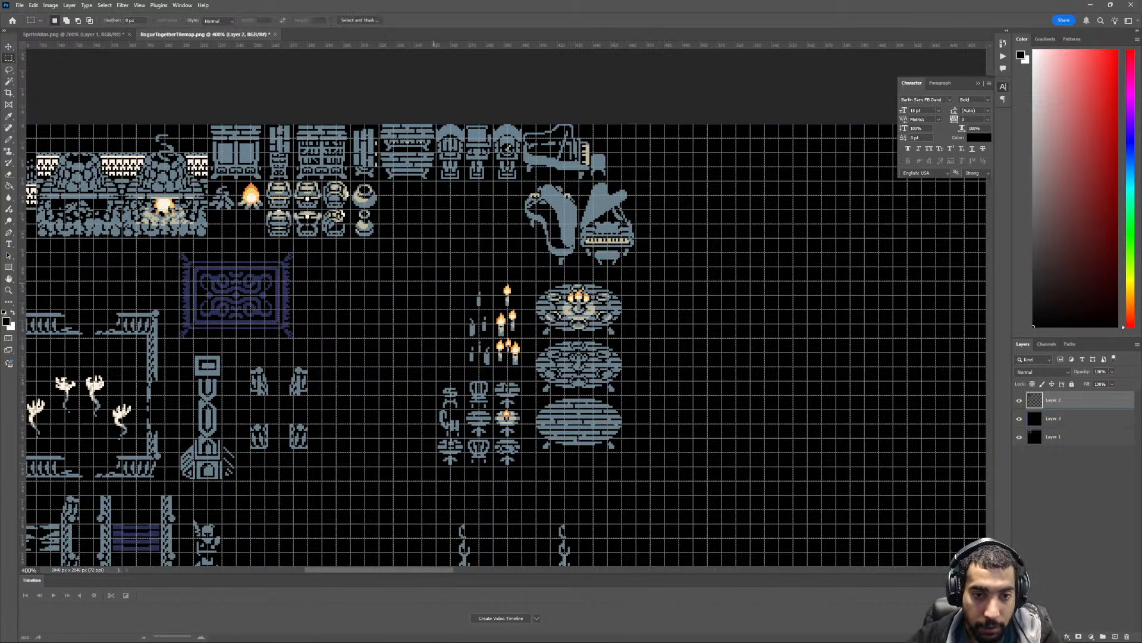
drag(501, 352, 451, 189)
key(v)
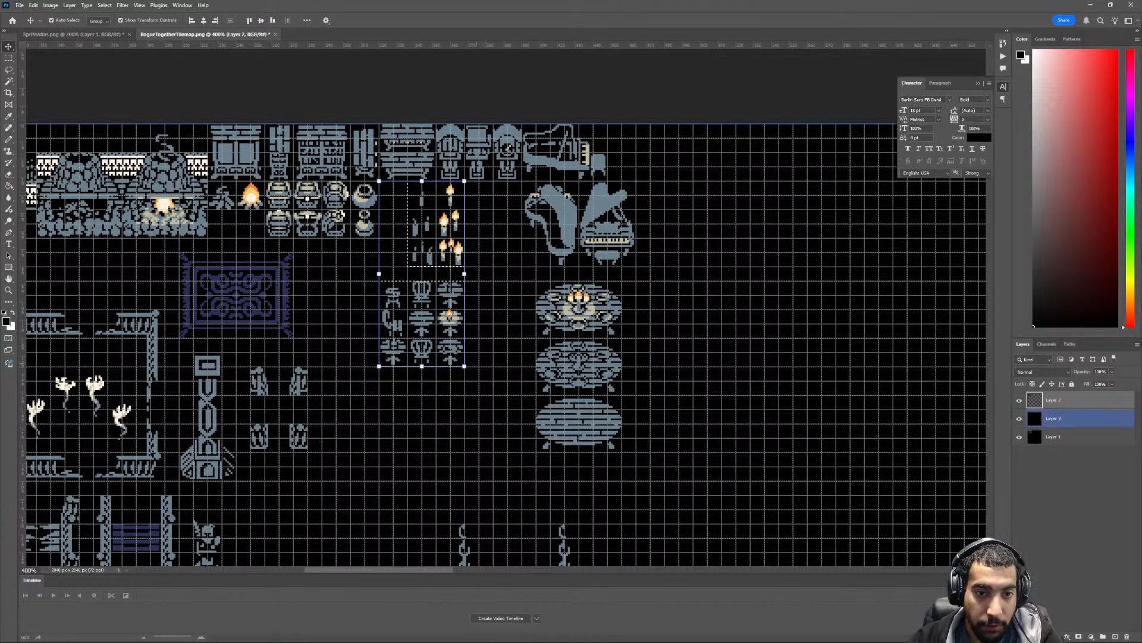
scroll(503, 344, up, 1)
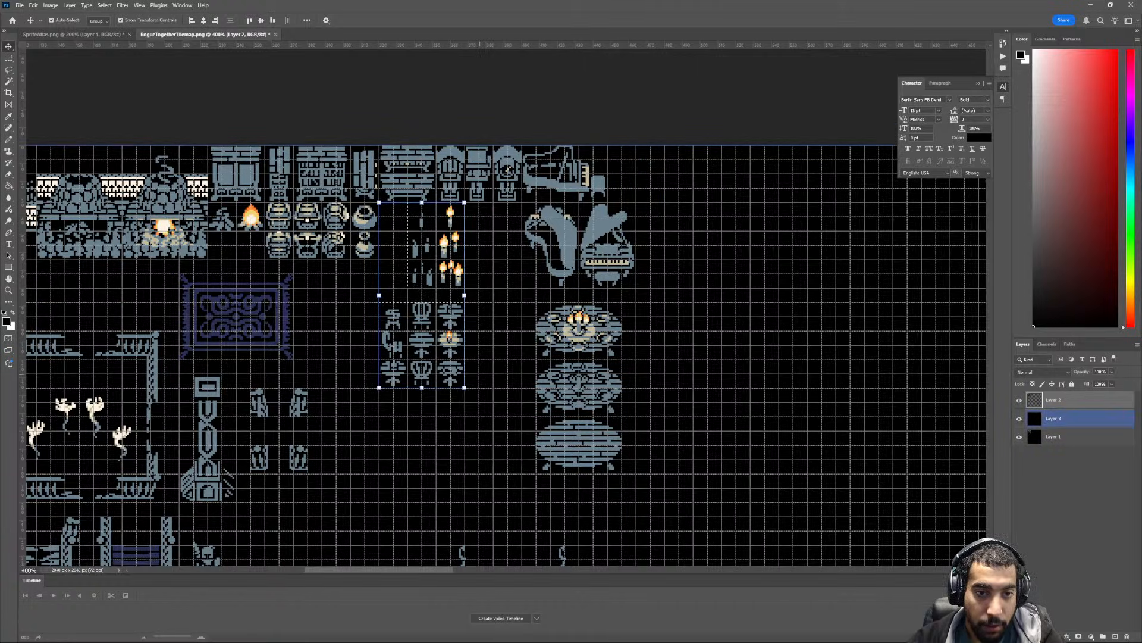
- Move the block of small tables and chairs up one grid row so it sits directly beneath the candles
key(m)
key(ctrl+d)
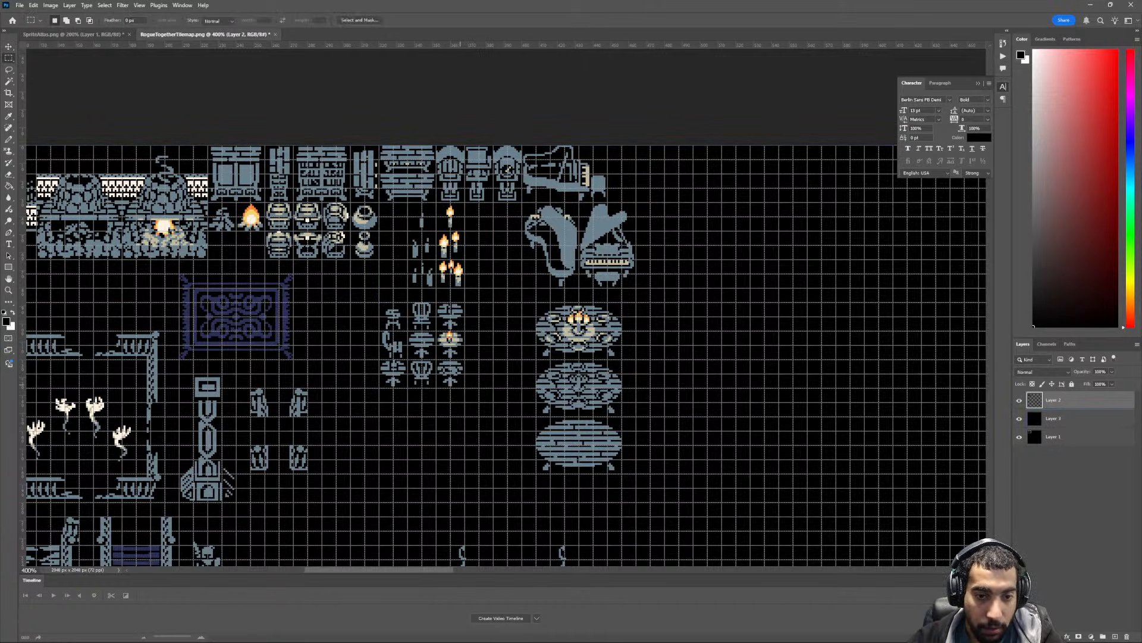
drag(429, 352, 379, 302)
key(v)
drag(396, 317, 399, 306)
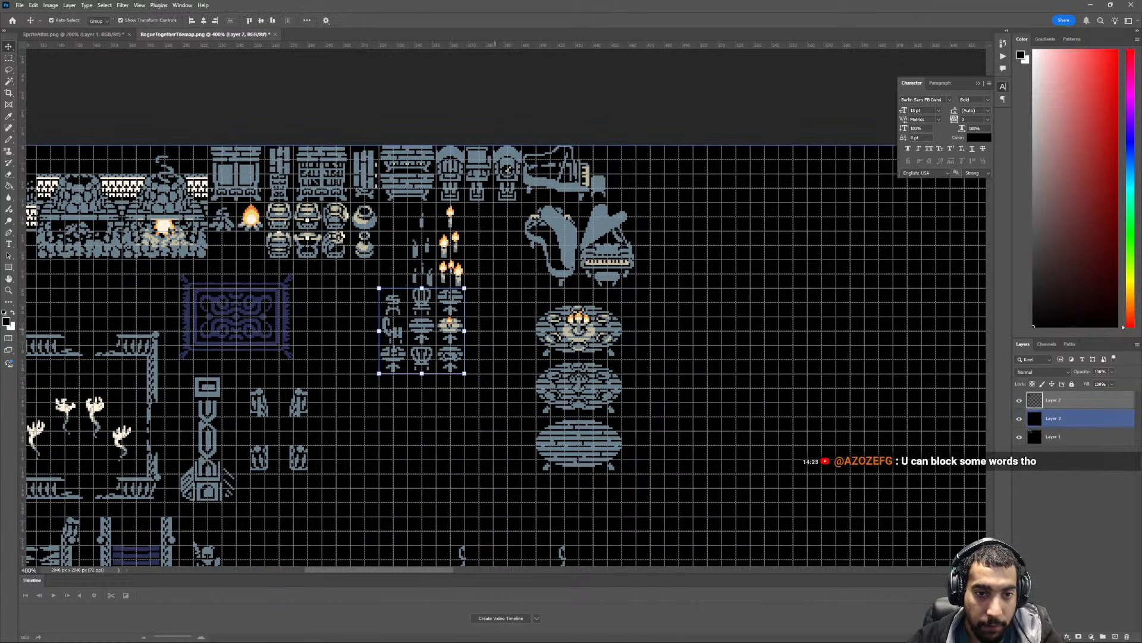
- Move the candle tiles down beside the small tables and chairs, on the side nearest the oval tables
scroll(470, 334, up, 2)
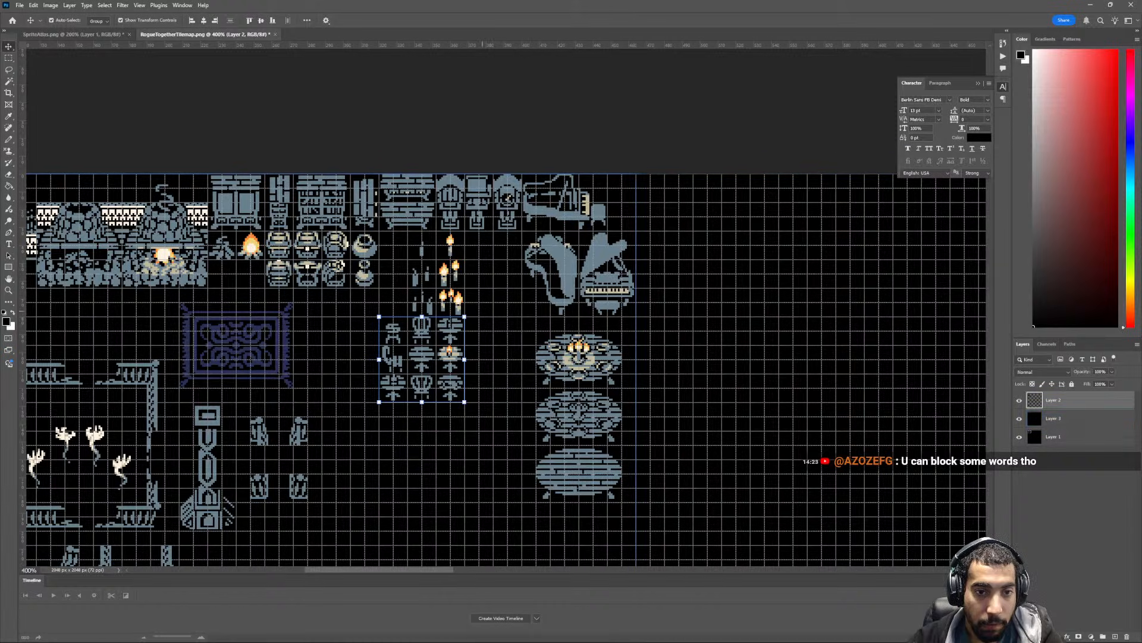
key(m)
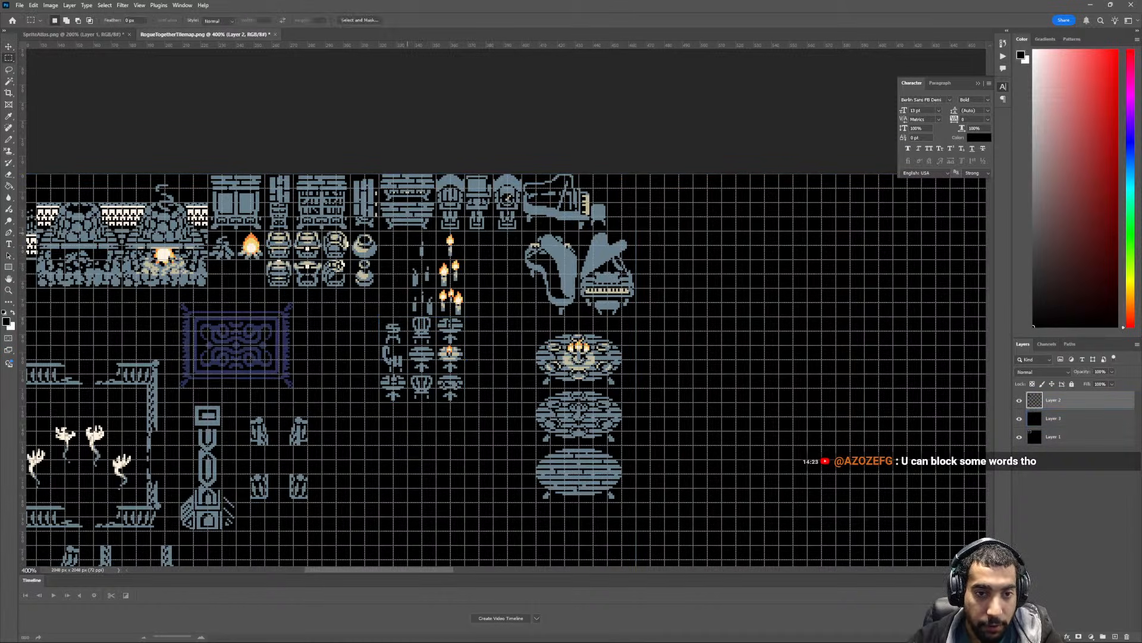
key(v)
drag(440, 275, 497, 360)
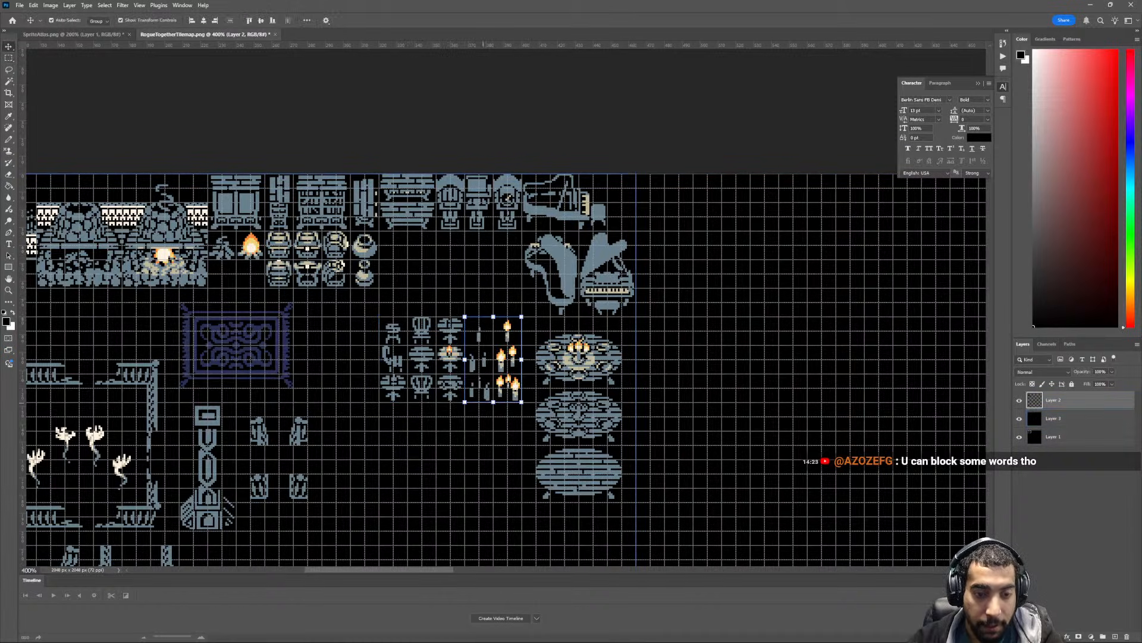
- Move the small tables, chairs and candles up together to fill the gap between the stacked pots and the grand pianos, then deselect
key(m)
drag(423, 371, 523, 316)
key(v)
drag(456, 344, 458, 258)
key(ctrl+d)
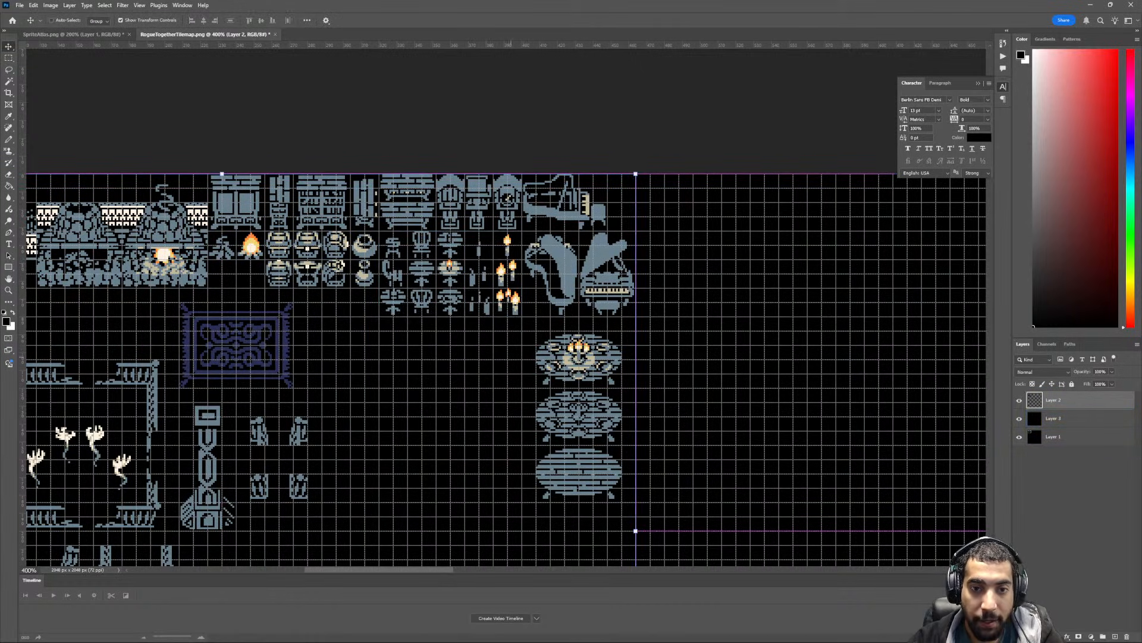
- Examine the overall tile layout for remaining gaps between the staircase, fireplaces, railings and furniture
key(ctrl+minus)
key(ctrl+minus)
scroll(523, 447, down, 4)
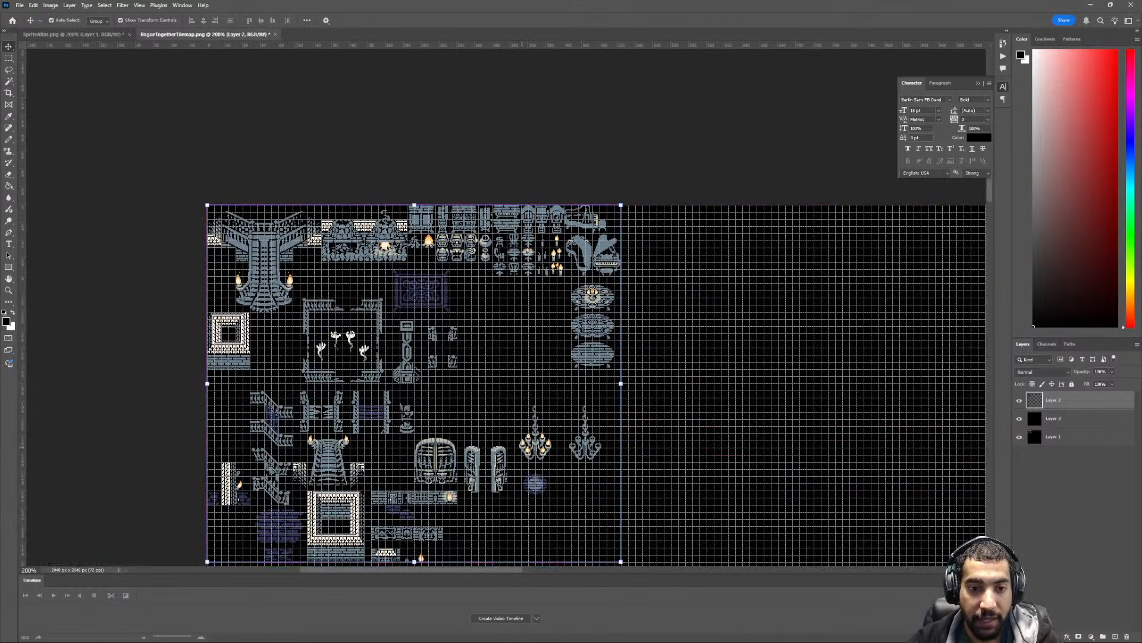
scroll(522, 445, left, 3)
scroll(521, 443, right, 1)
scroll(521, 443, right, 3)
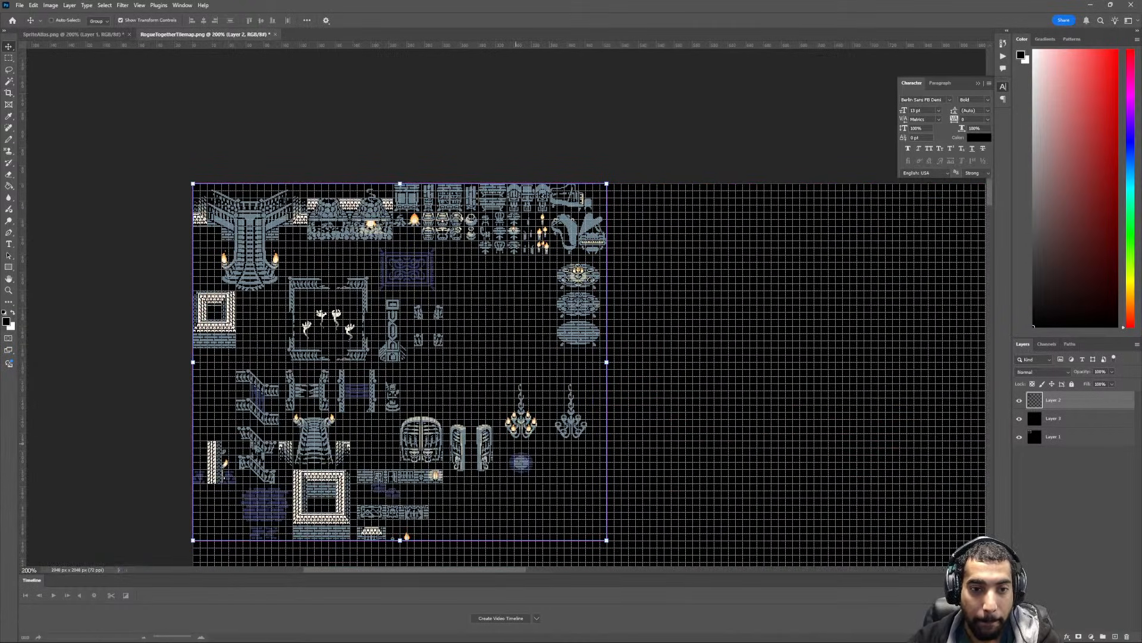
scroll(521, 443, left, 3)
key(ctrl+plus)
key(ctrl+plus)
scroll(516, 443, left, 4)
scroll(505, 313, left, 4)
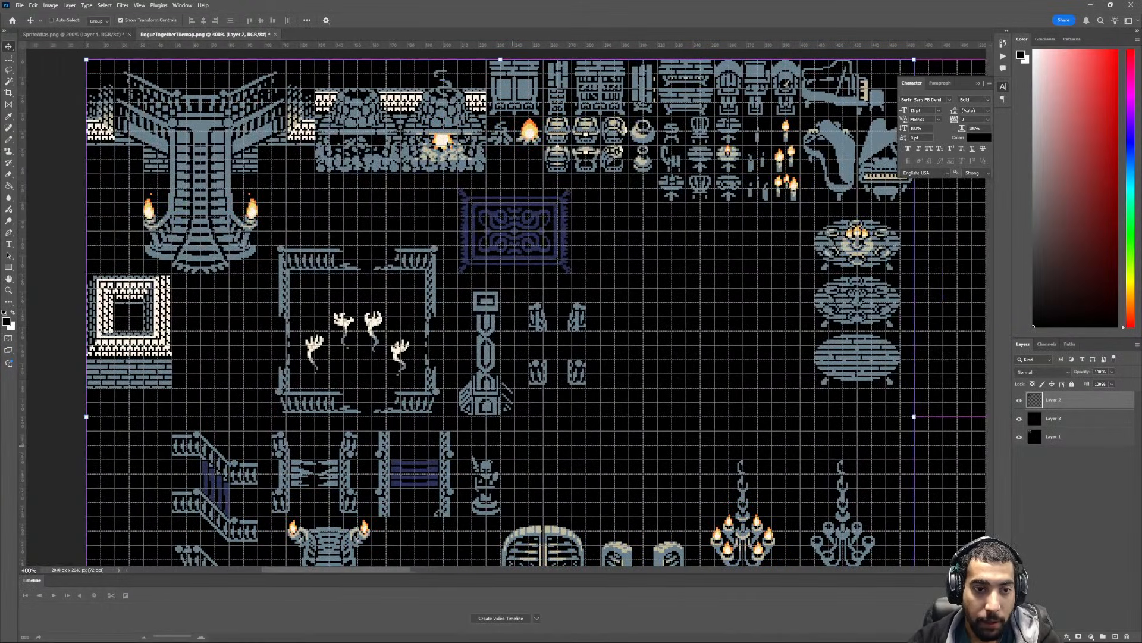
scroll(568, 312, left, 1)
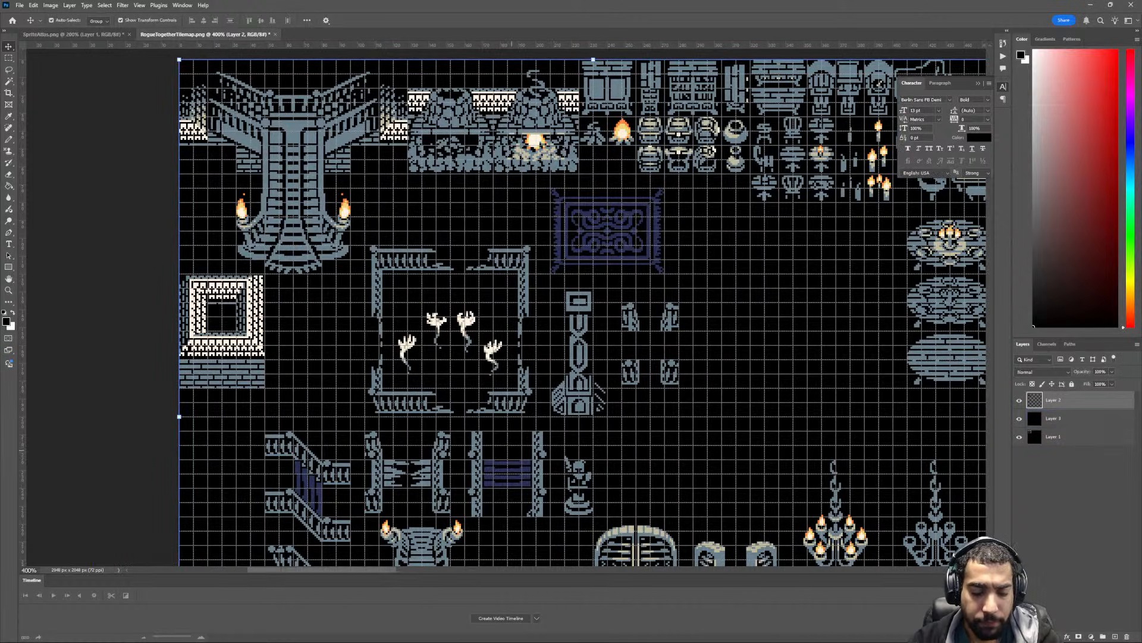
- Move the square railing frame with the four ghostly hands straight up beneath the fireplaces, beside the grand staircase, and deselect it
key(m)
mouse_move(366, 244)
mouse_down()
mouse_move(510, 415)
mouse_move(536, 418)
mouse_move(527, 336)
mouse_up()
key(v)
scroll(525, 417, down, 2)
scroll(583, 307, down, 2)
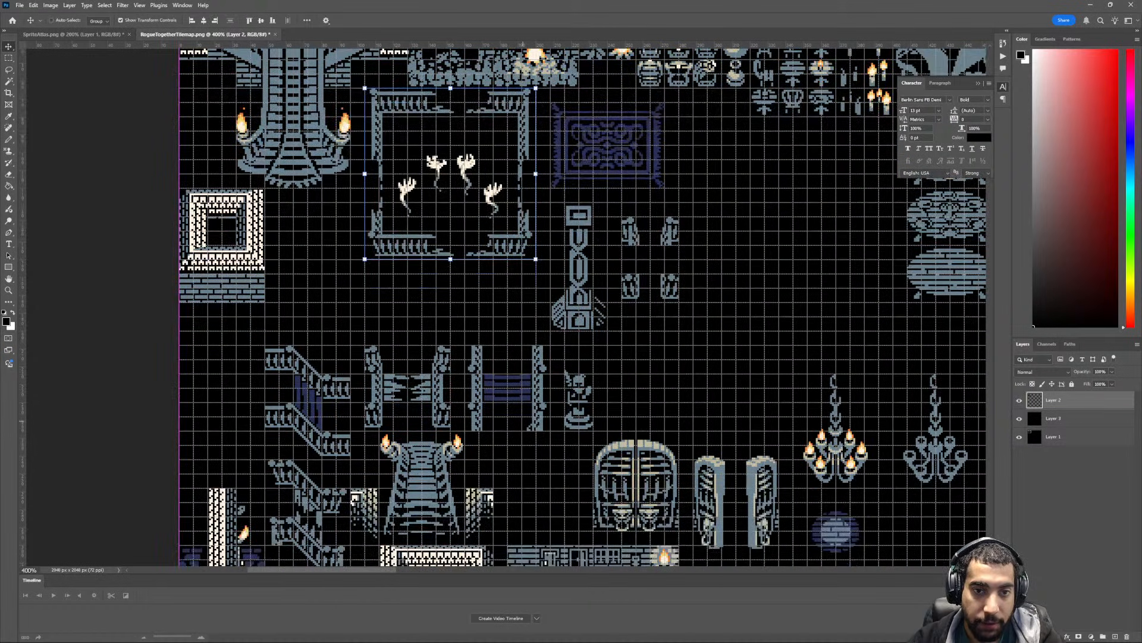
key(ctrl+d)
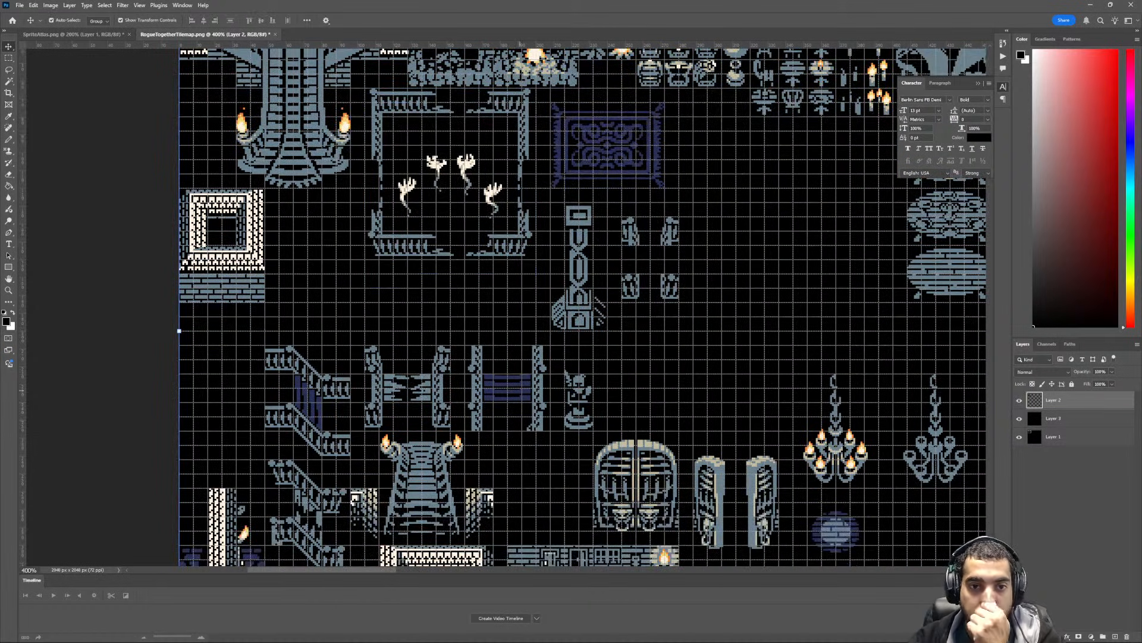
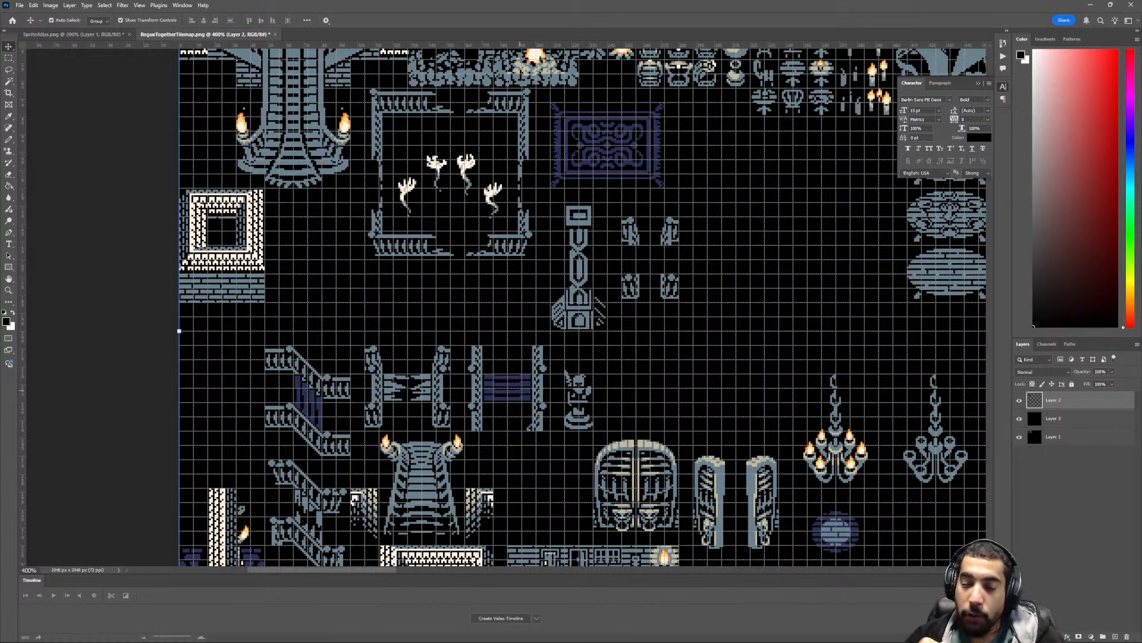
- Examine the tile layout around the square wall frames, stair railings and torch-lit stairs for free grid space
scroll(520, 390, left, 3)
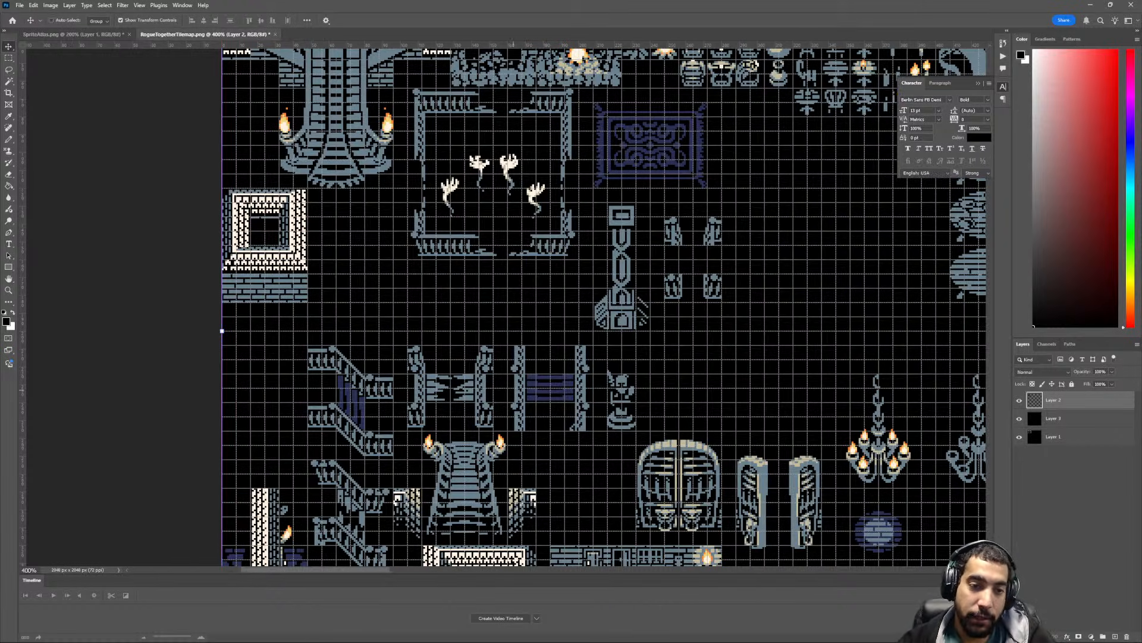
scroll(520, 390, down, 2)
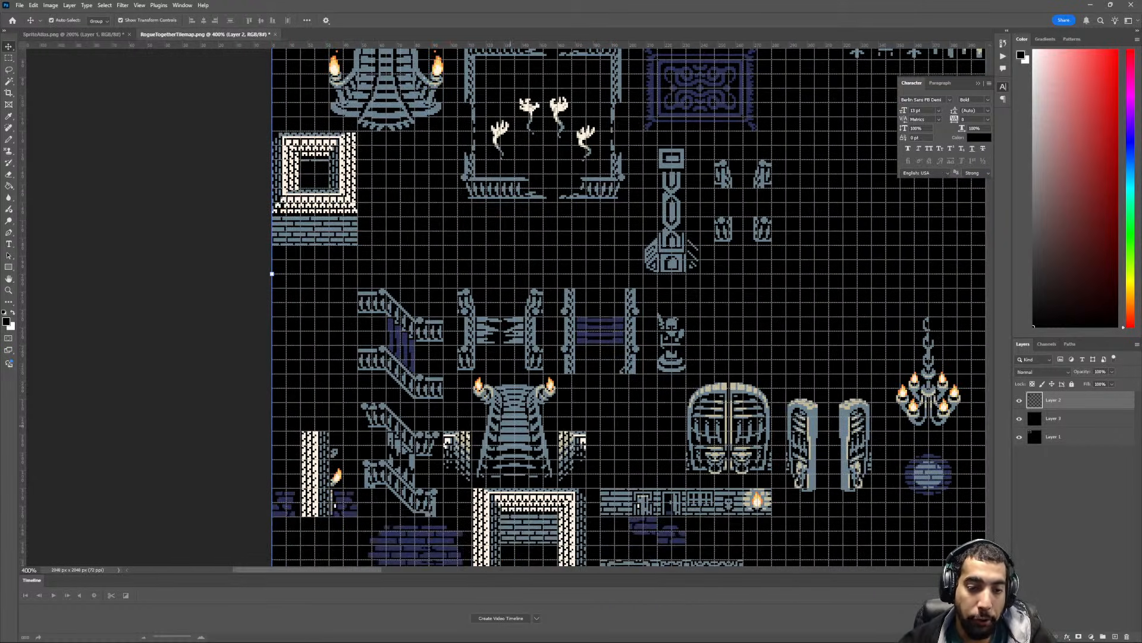
scroll(510, 426, down, 3)
scroll(501, 431, up, 2)
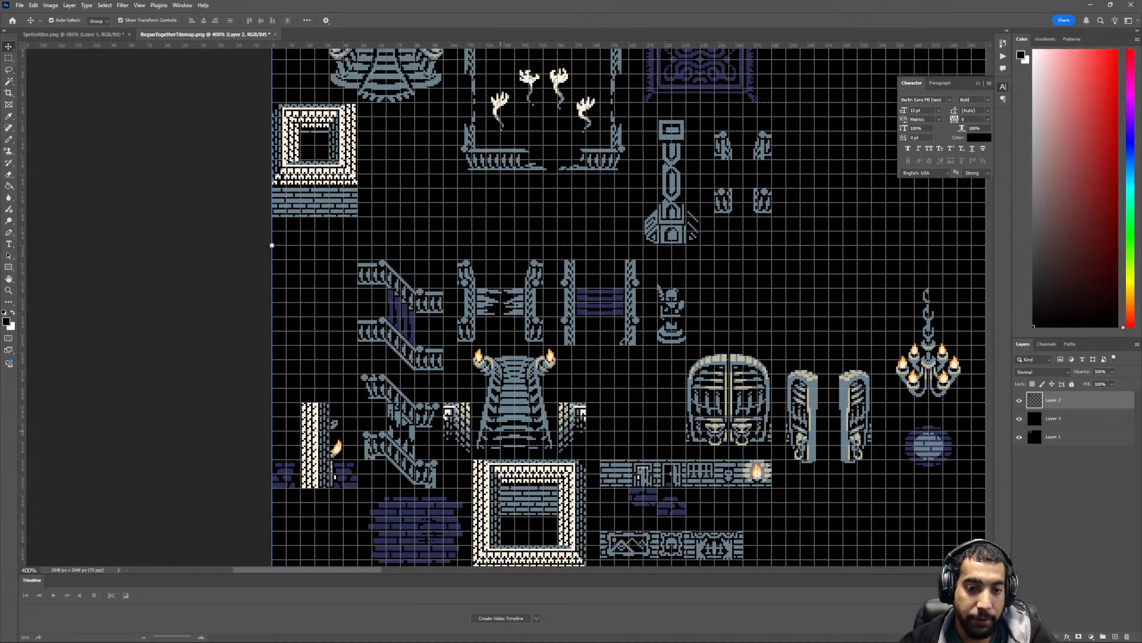
scroll(628, 308, up, 6)
scroll(628, 307, down, 2)
scroll(628, 308, up, 3)
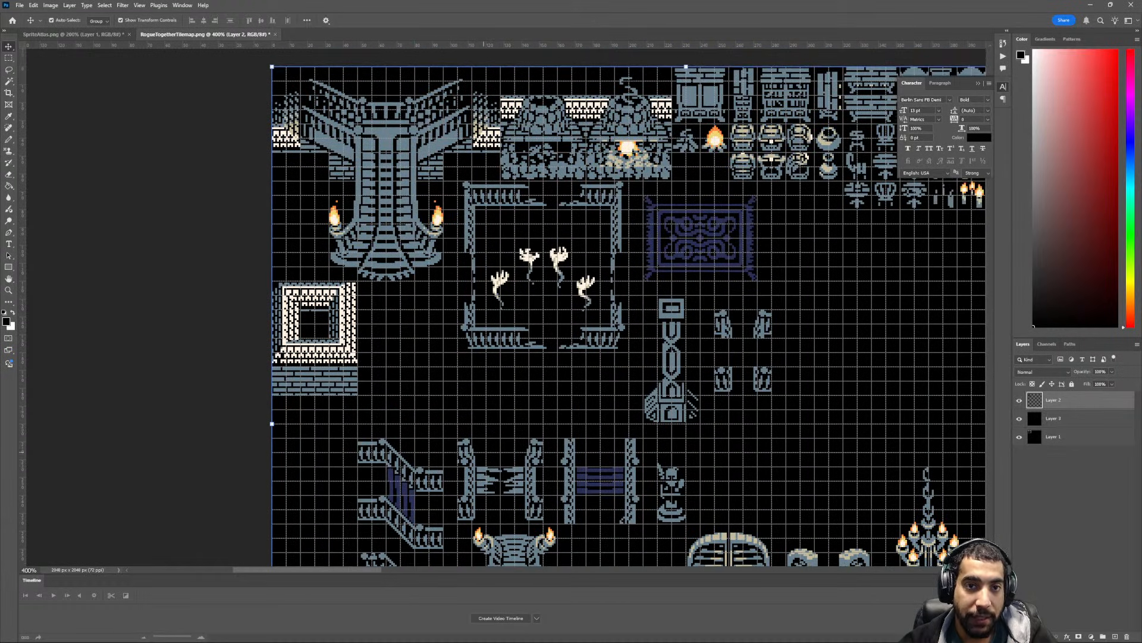
scroll(509, 307, down, 7)
- Move the white wall column with the torch and purple brick patches up beside the small square wall frame's brick base, then deselect
key(m)
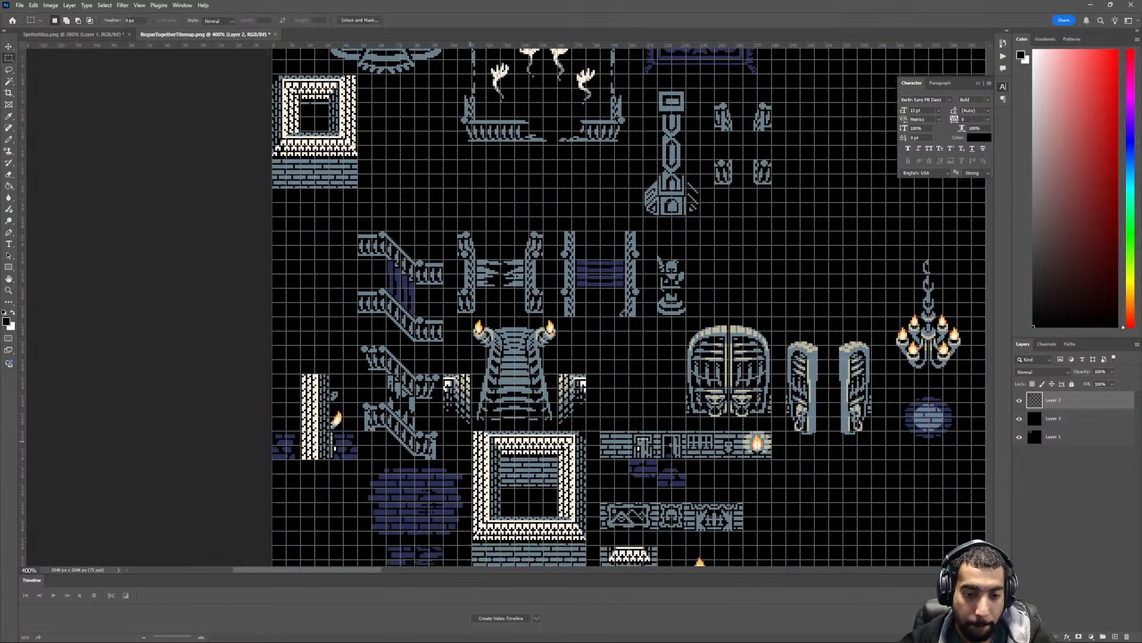
scroll(510, 307, down, 2)
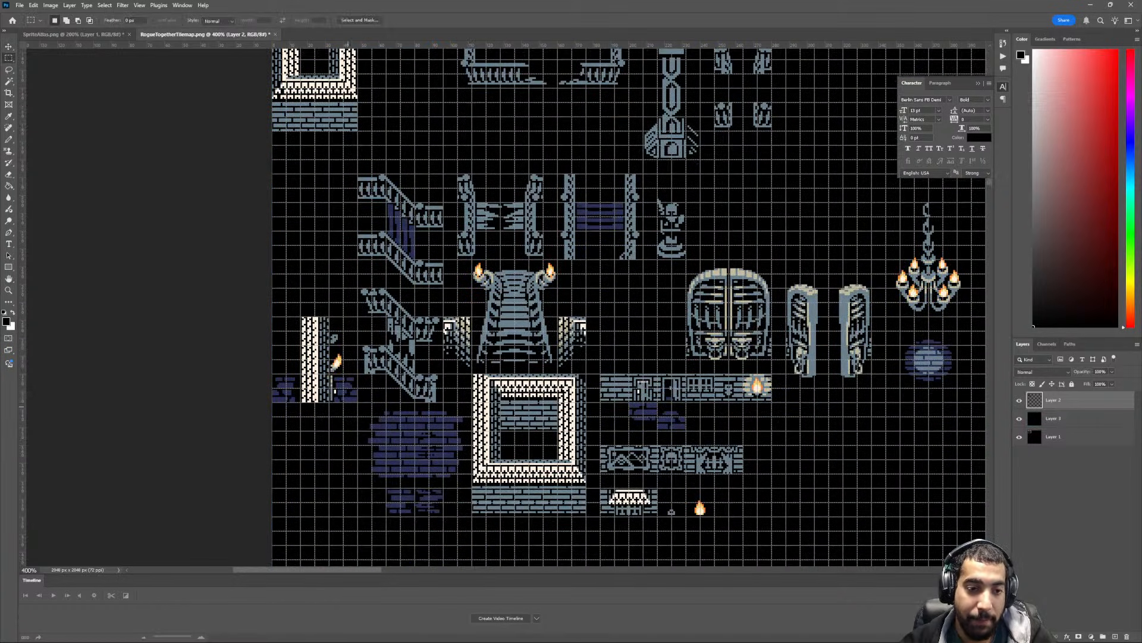
scroll(510, 307, up, 2)
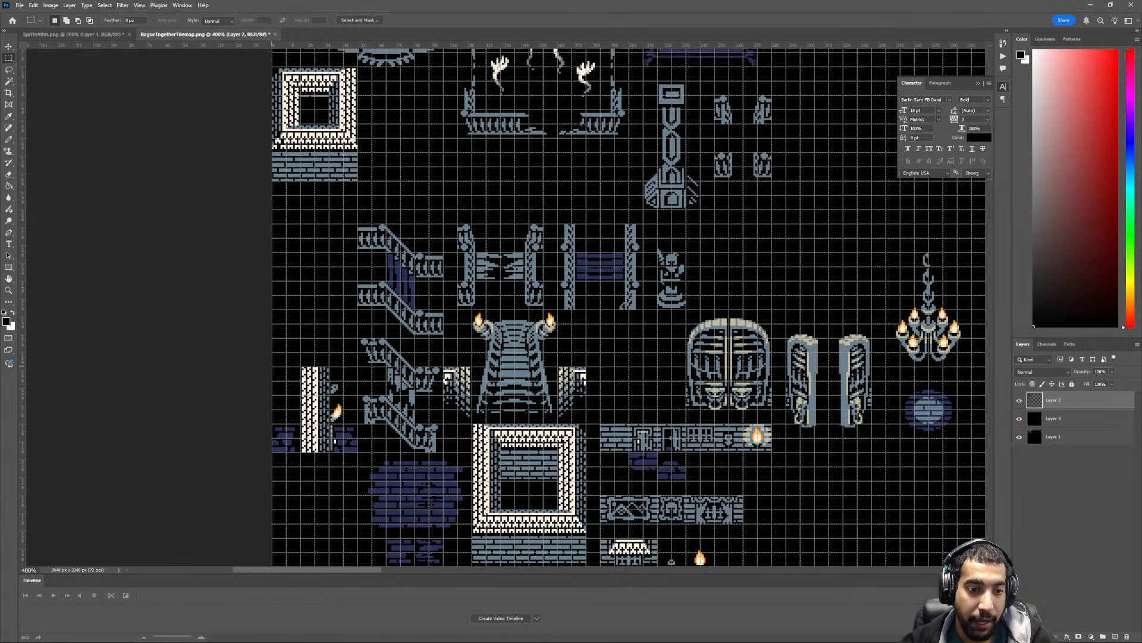
drag(272, 367, 426, 187)
scroll(341, 459, up, 2)
key(v)
key(ctrl+d)
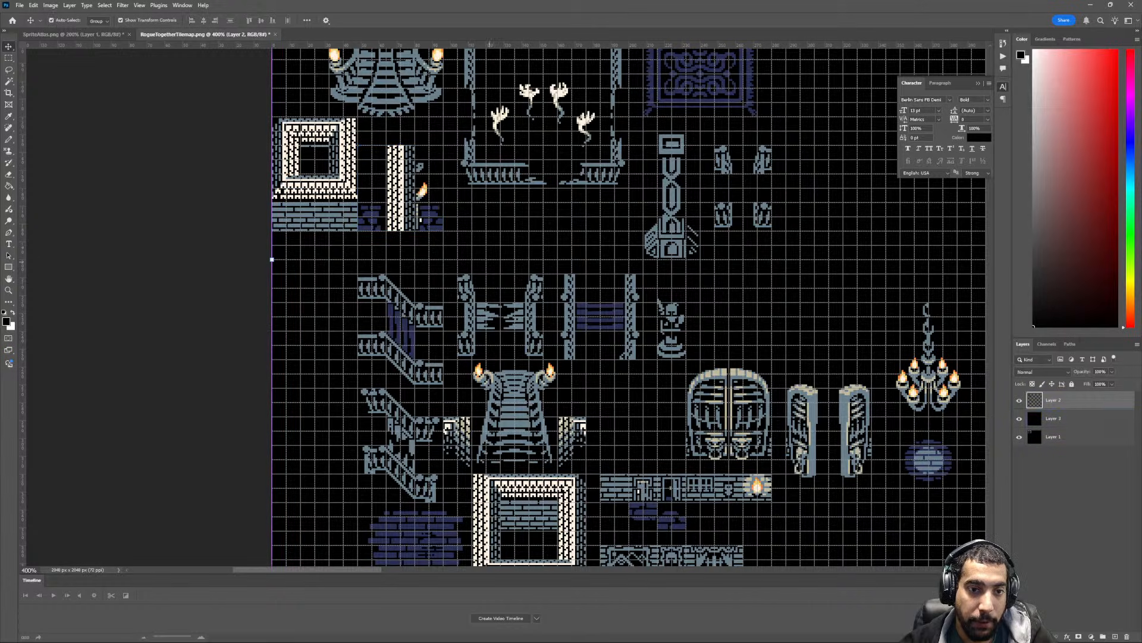
- Move the two pairs of diagonal stair railings out of the way, into the empty area beside the picture-frame and small fireplace tiles
scroll(628, 307, down, 3)
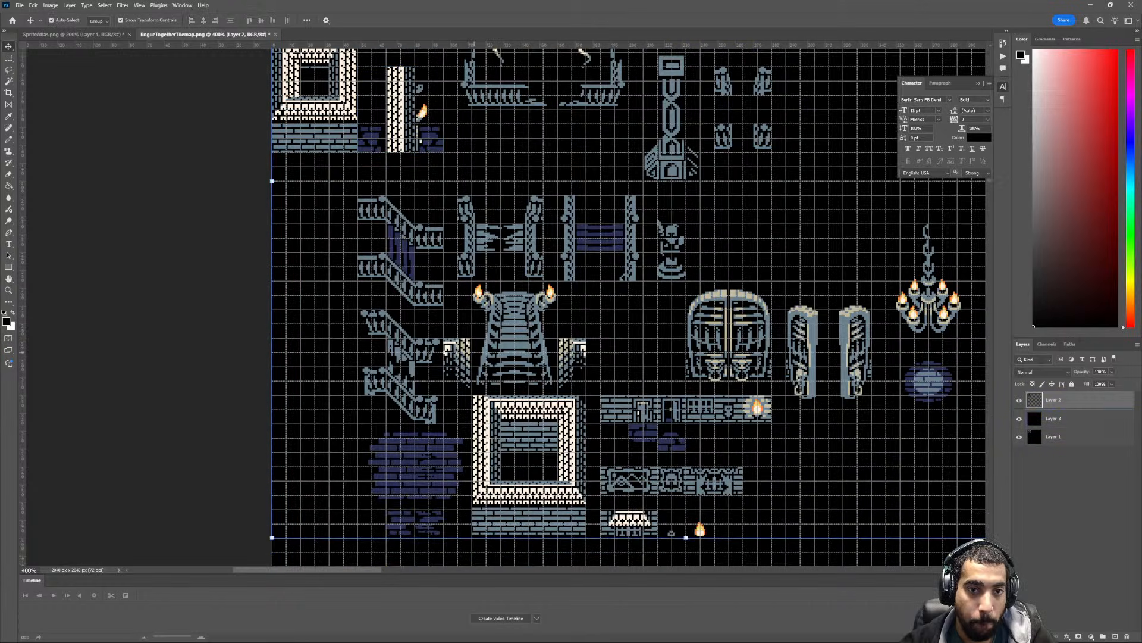
scroll(474, 360, down, 2)
scroll(441, 316, up, 2)
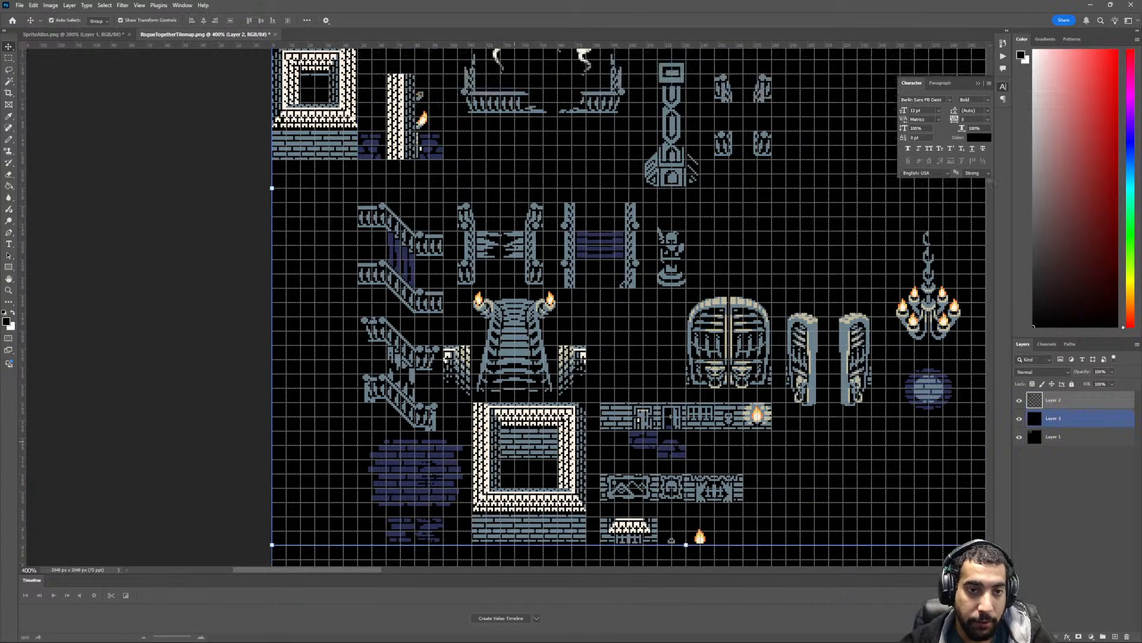
key(m)
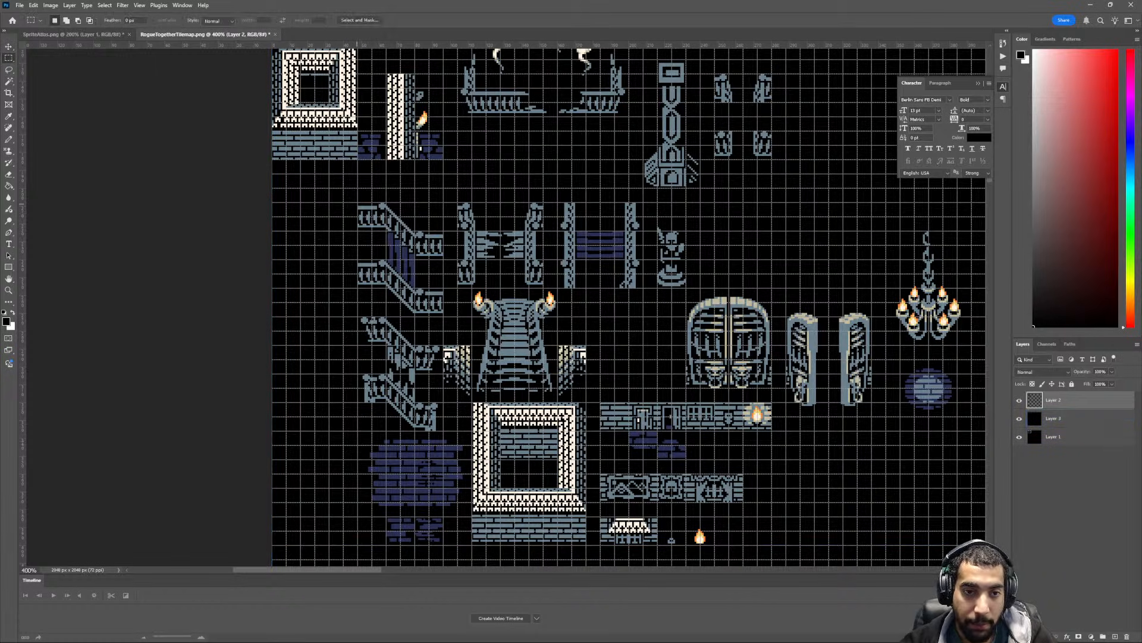
drag(358, 203, 443, 430)
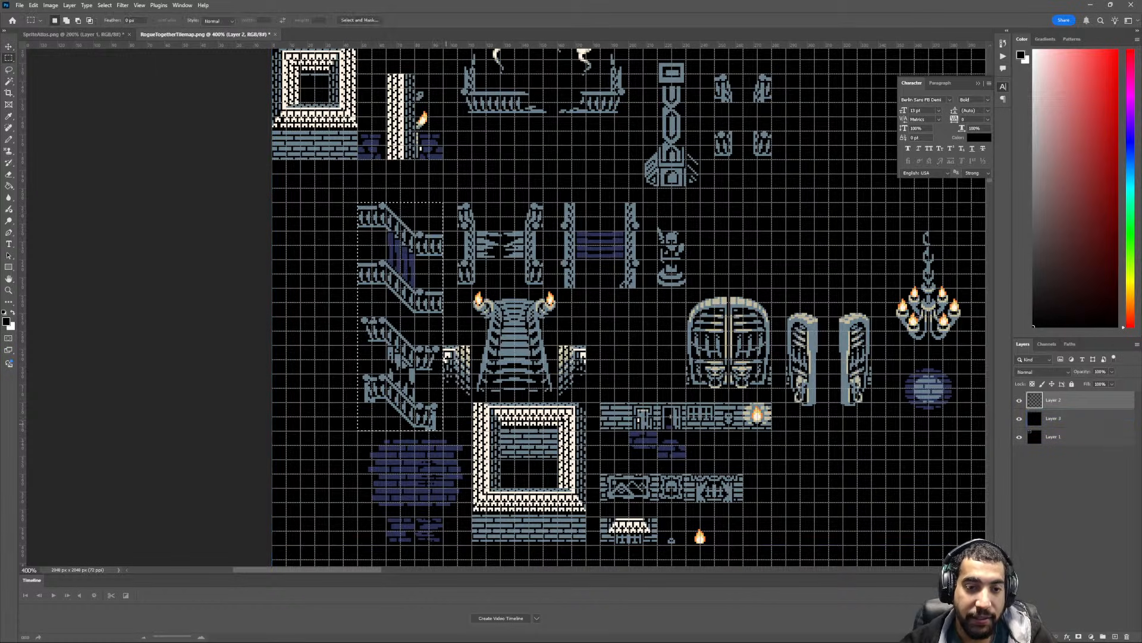
scroll(443, 430, right, 2)
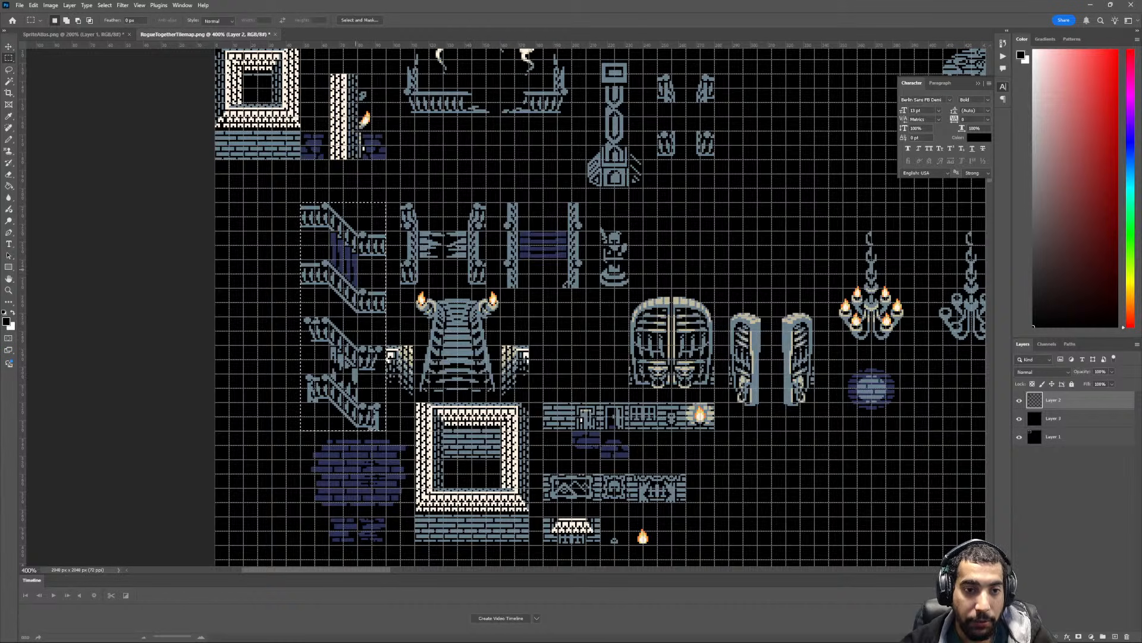
key(ctrl+minus)
scroll(369, 235, down, 1)
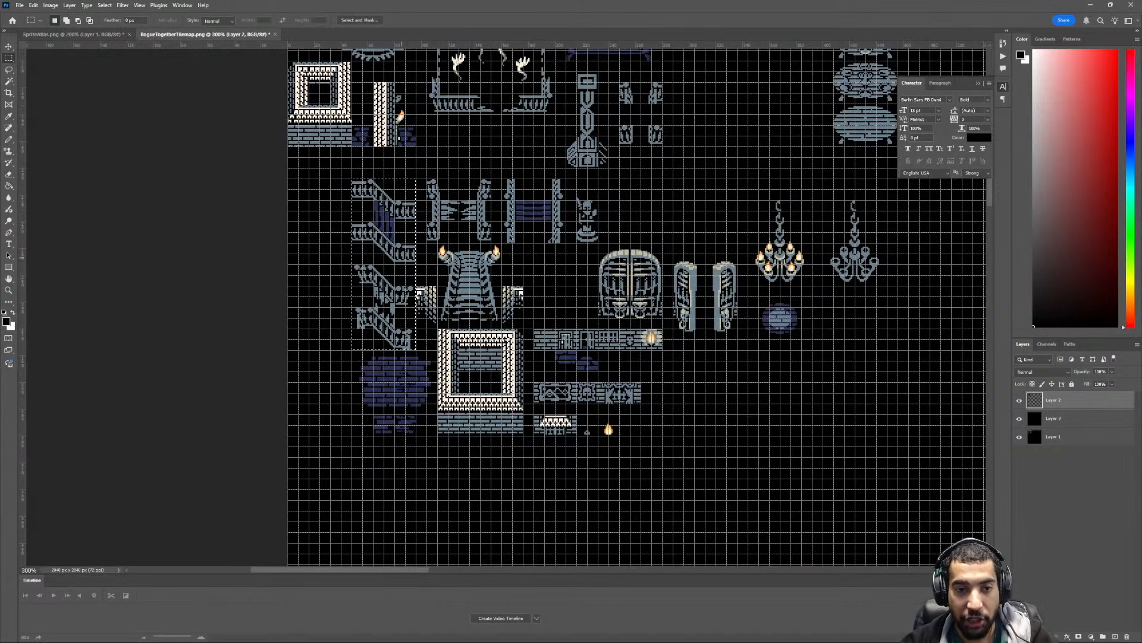
key(v)
drag(384, 261, 684, 456)
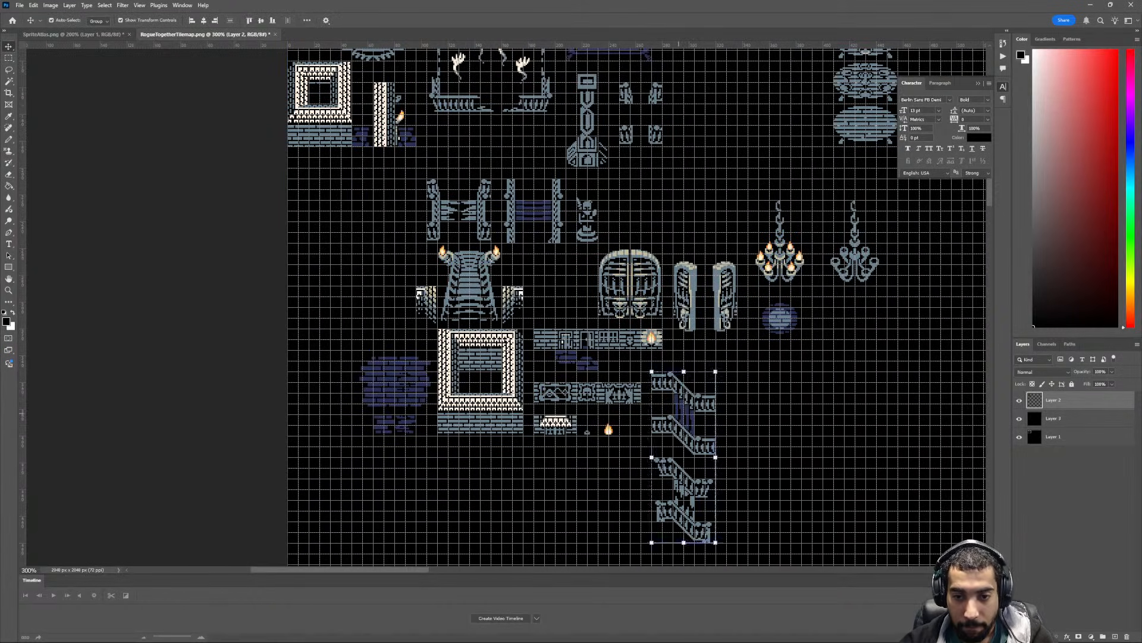
scroll(683, 456, up, 1)
- Move the large square wall frame with its brick base to the canvas's left edge beneath the small square frame, then deselect
key(m)
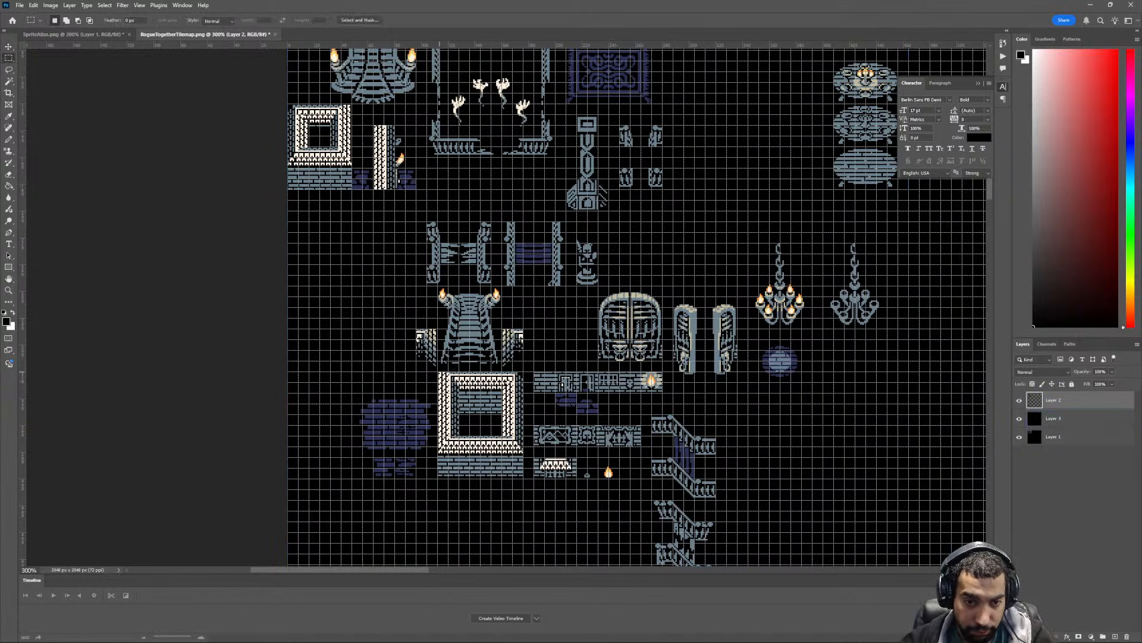
mouse_move(439, 372)
mouse_down()
mouse_move(524, 477)
mouse_move(511, 359)
mouse_move(368, 258)
mouse_up()
key(v)
drag(358, 219, 359, 241)
scroll(410, 357, up, 3)
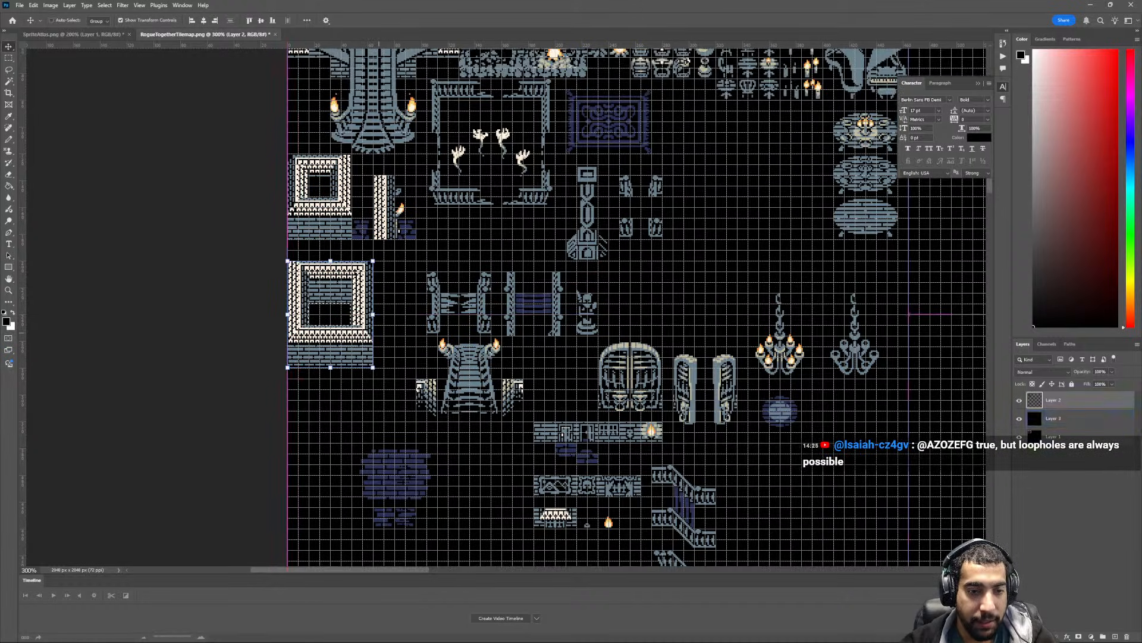
key(ctrl+d)
- Move the purple brick floor patches up beneath the large square wall frame at the canvas edge, then deselect
key(m)
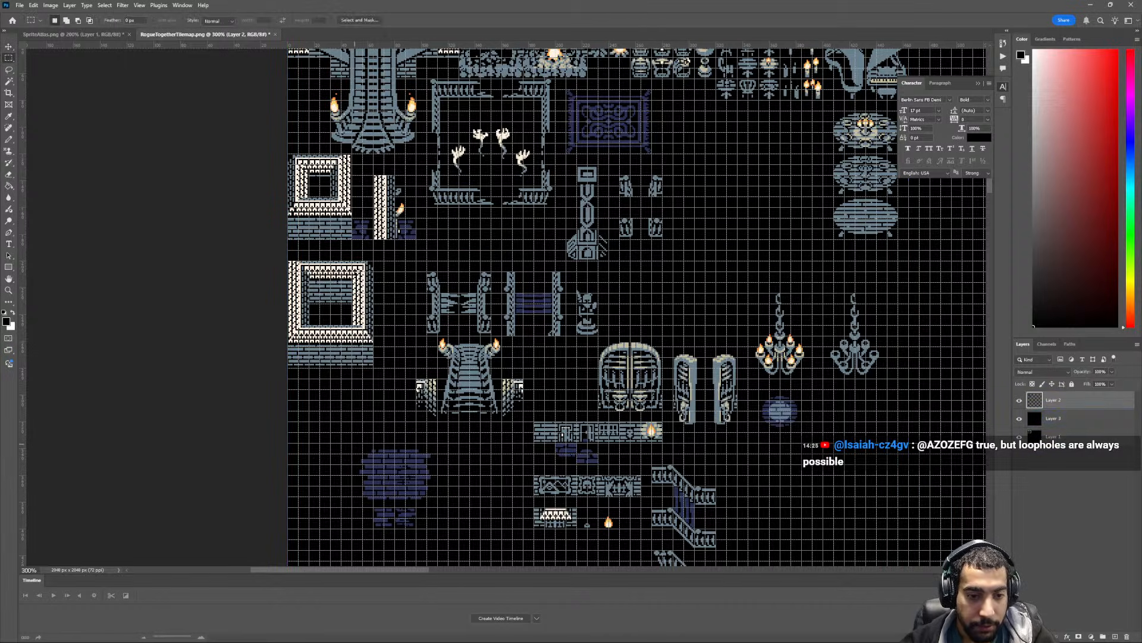
drag(437, 503, 351, 438)
key(v)
key(ctrl+d)
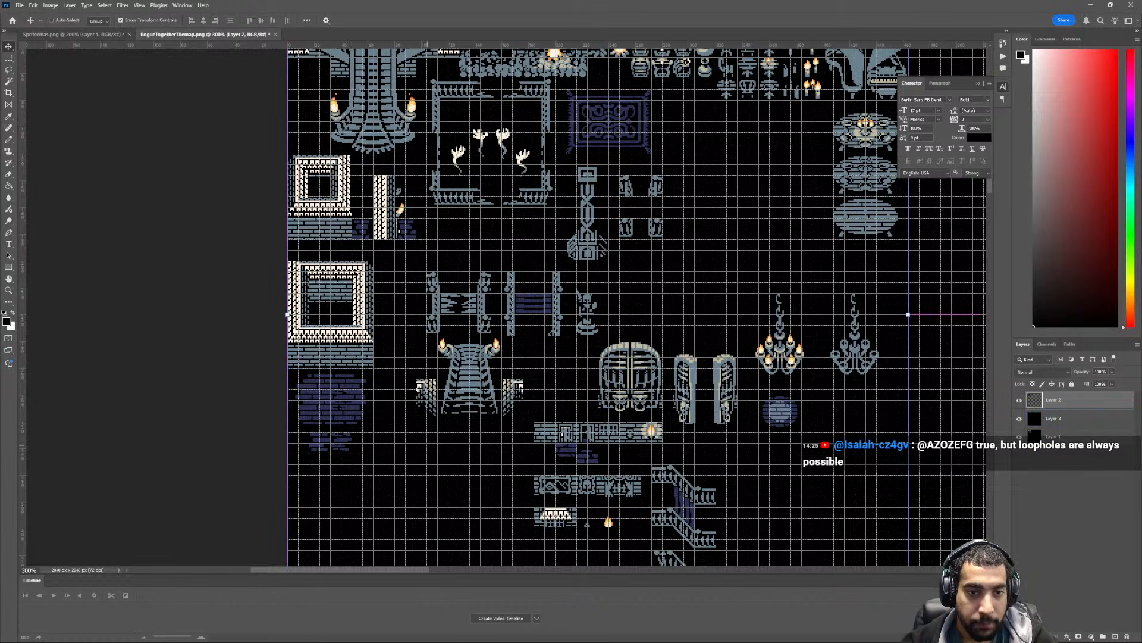
- Move the tall ornate column tile up beside the purple rug, directly beneath the stacked pots
scroll(434, 346, up, 2)
ctrl+scroll(433, 346, down, 2)
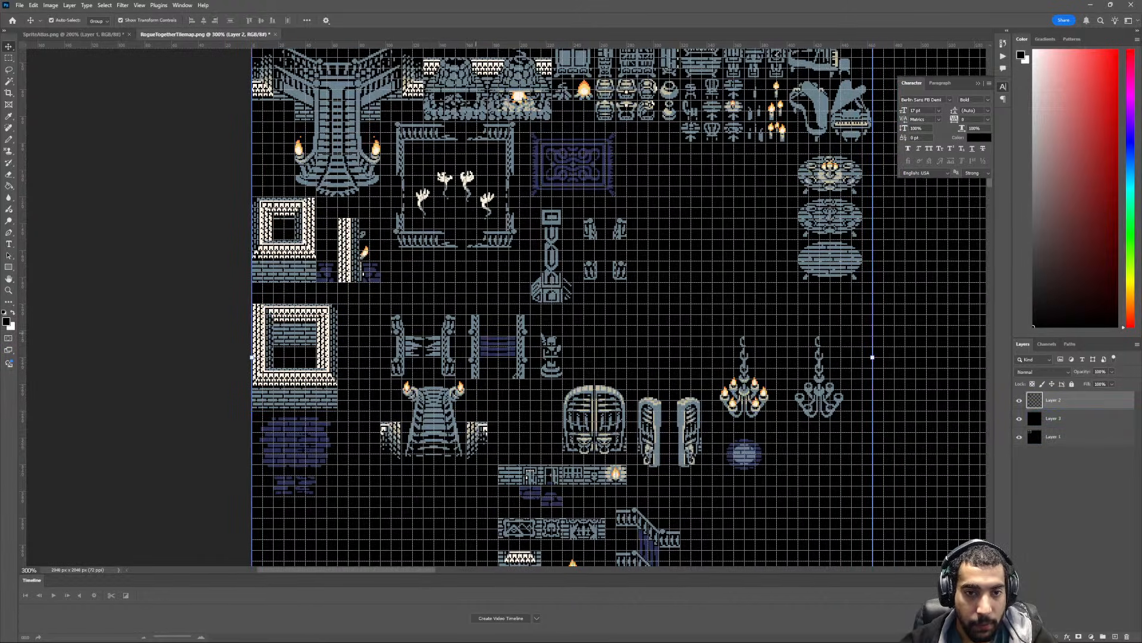
ctrl+scroll(568, 272, down, 2)
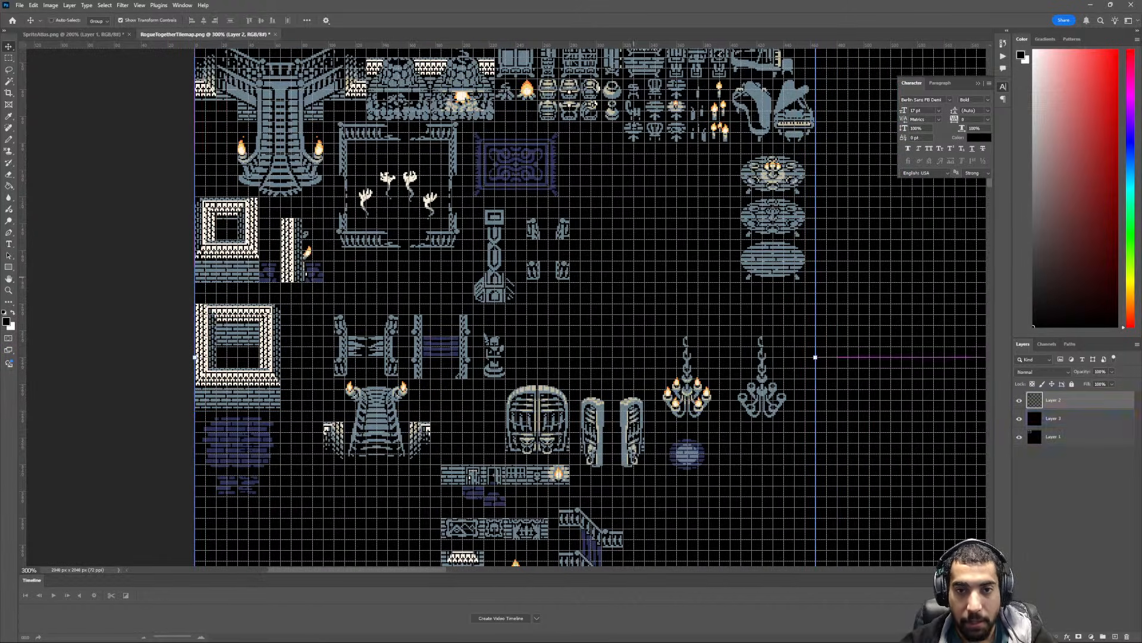
scroll(568, 272, up, 1)
key(ctrl+equal)
key(ctrl+equal)
key(m)
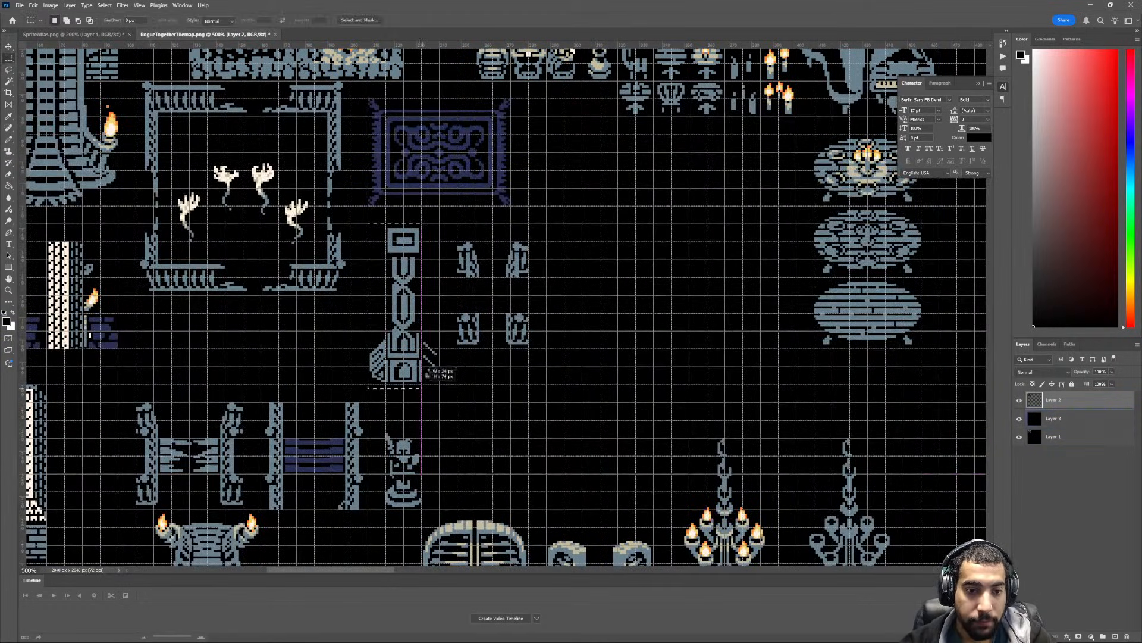
key(v)
scroll(503, 308, up, 1)
drag(427, 383, 559, 254)
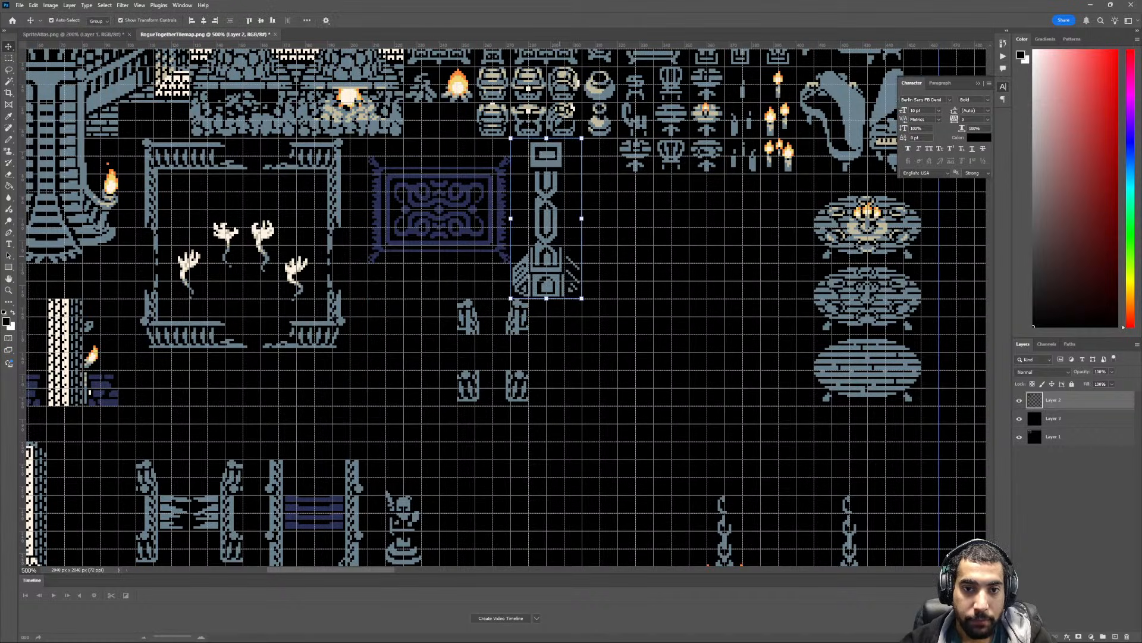
- Move the four small railing posts beneath the railing frame with the ghostly hands, above the broken plank bridge
key(m)
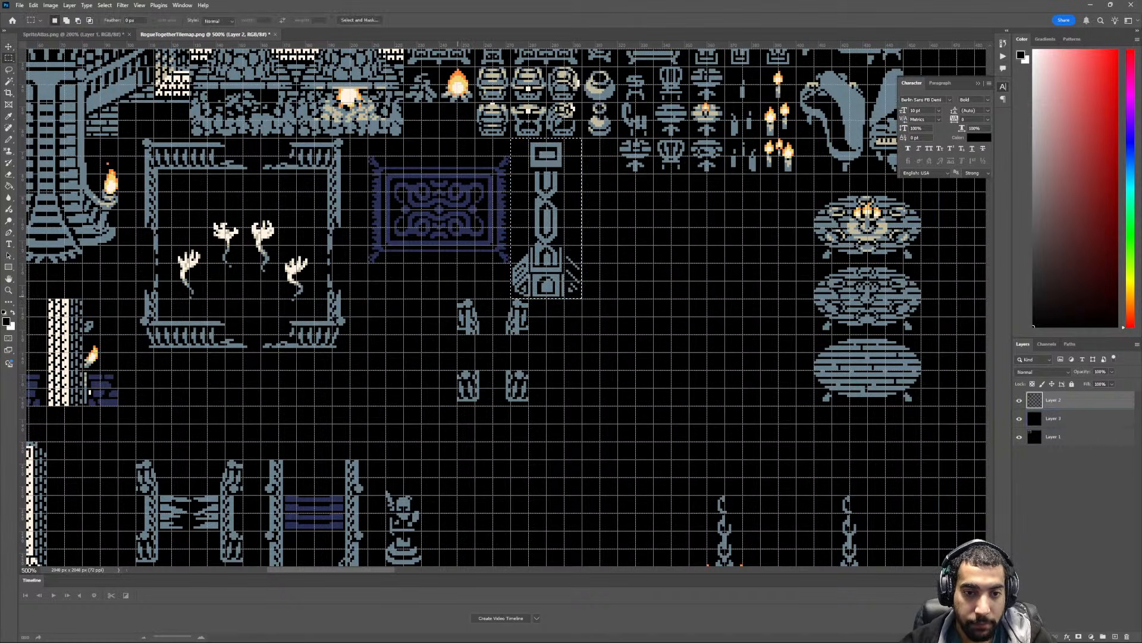
drag(457, 298, 528, 405)
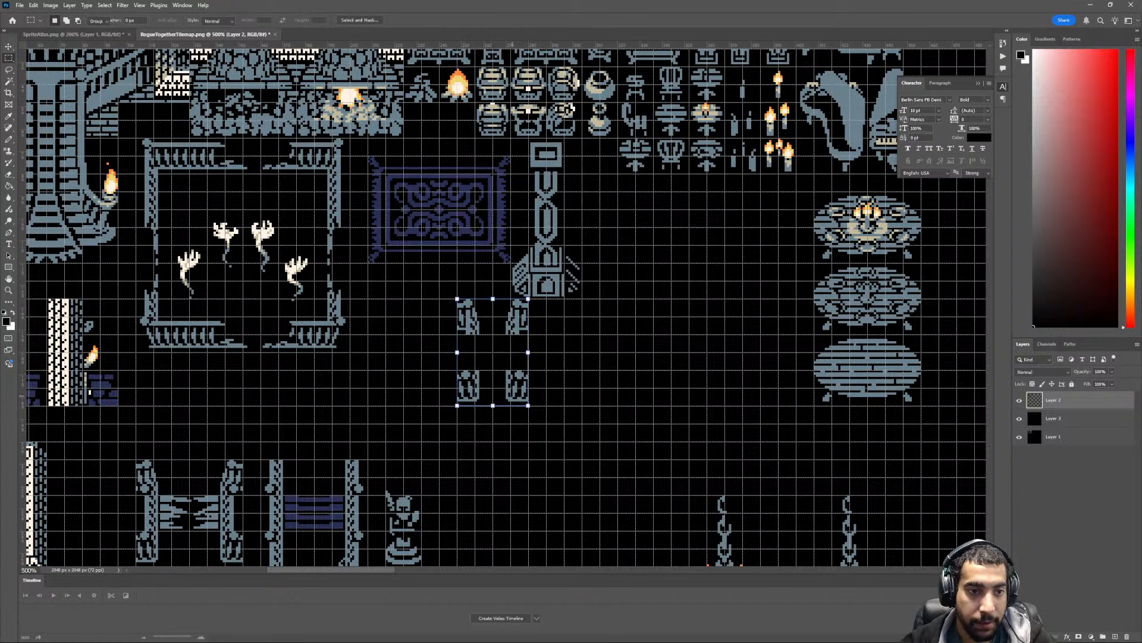
key(v)
drag(469, 369, 168, 447)
drag(207, 521, 313, 406)
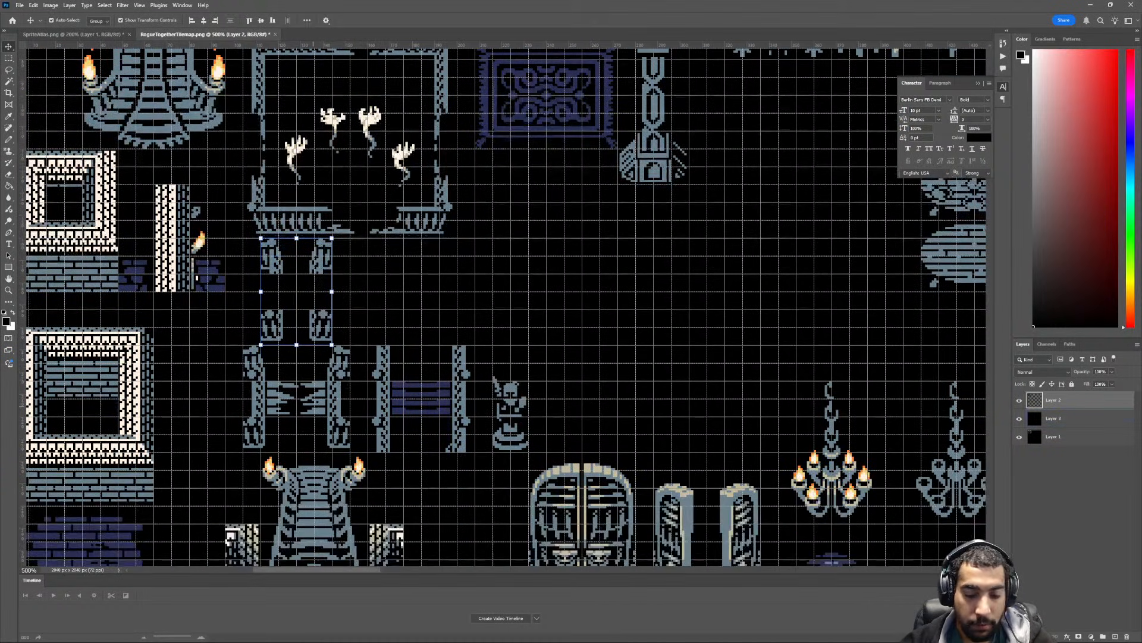
- Move the broken plank bridge and the purple plank bridge together up beneath the ghostly-hands railing frame, then deselect
key(ctrl+minus)
key(ctrl+minus)
drag(477, 502, 462, 445)
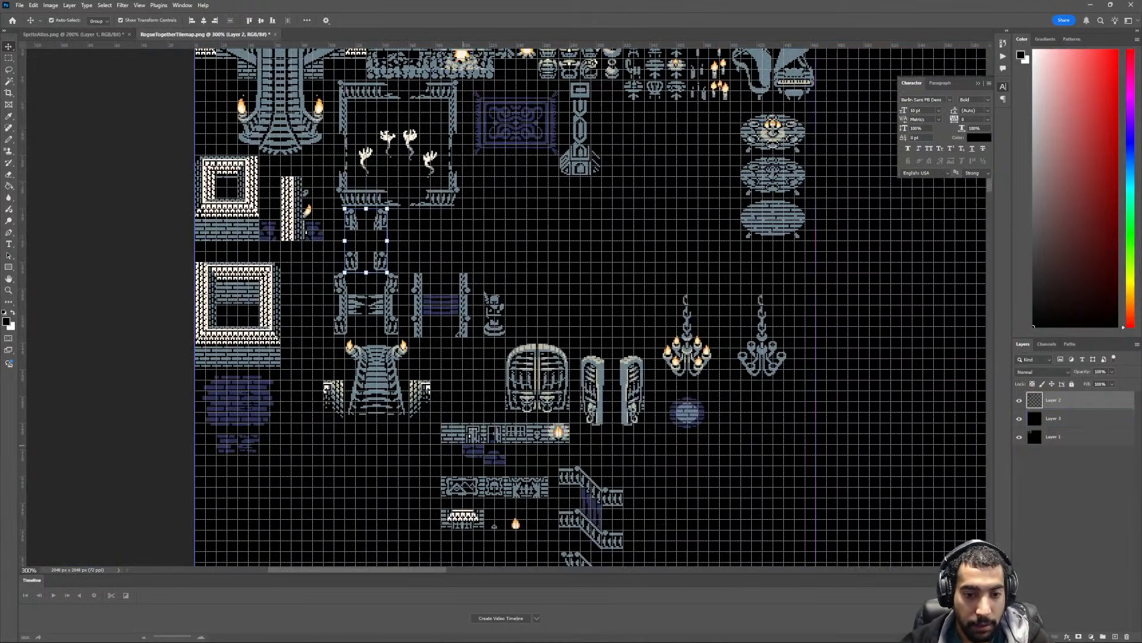
scroll(416, 306, up, 2)
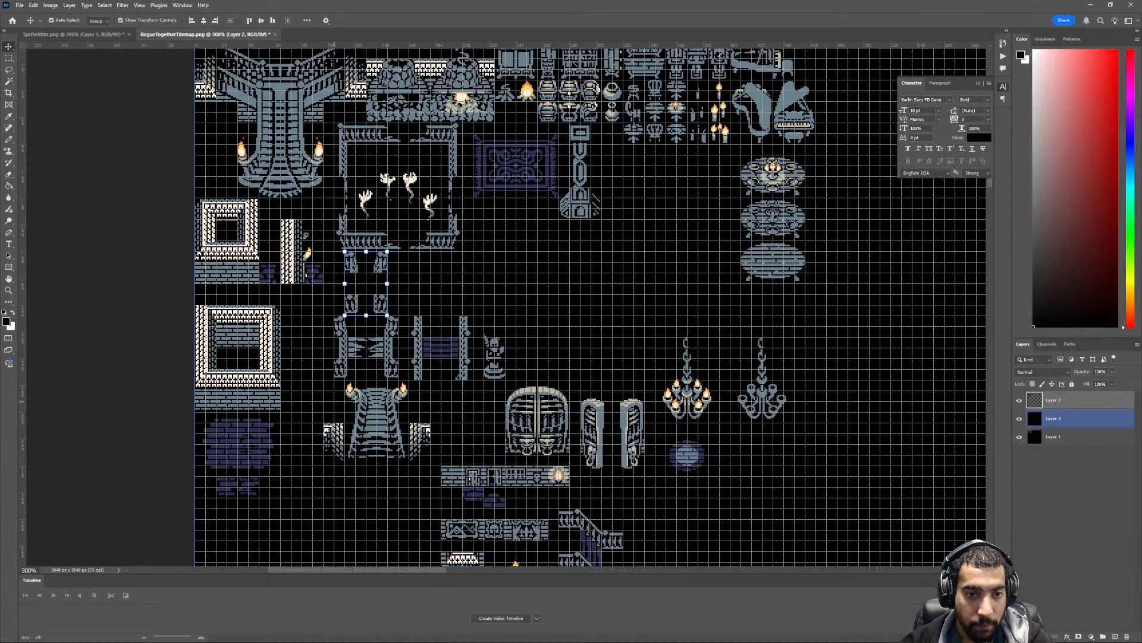
key(ctrl+plus)
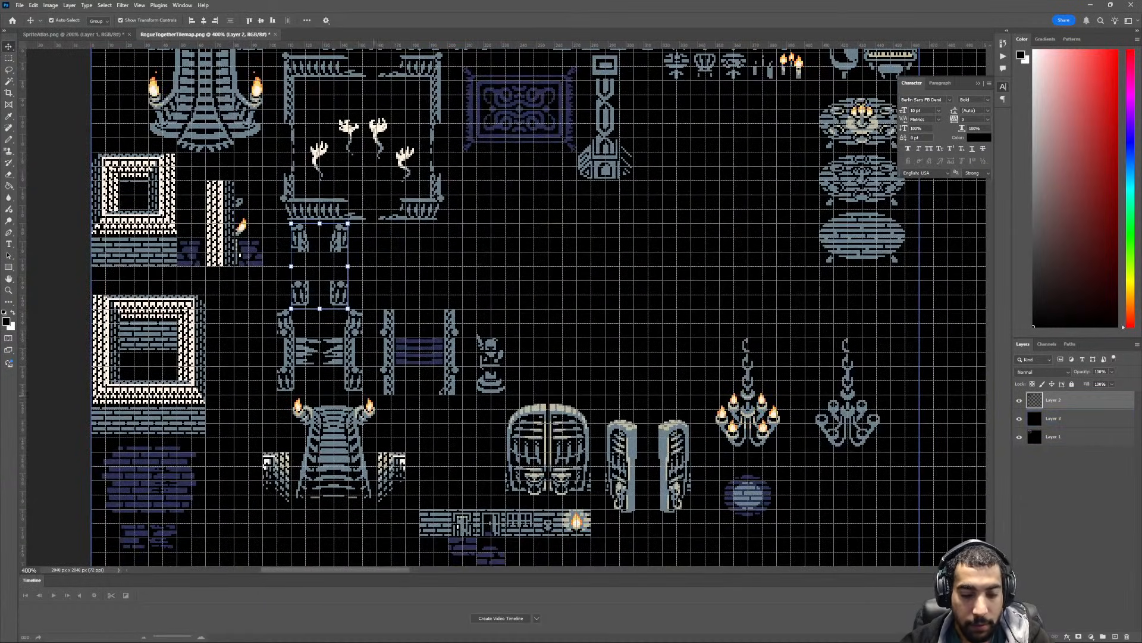
key(m)
mouse_move(277, 309)
mouse_down()
mouse_move(413, 390)
mouse_move(462, 395)
mouse_move(462, 362)
mouse_move(619, 276)
mouse_move(512, 282)
mouse_up()
key(v)
key(ctrl+d)
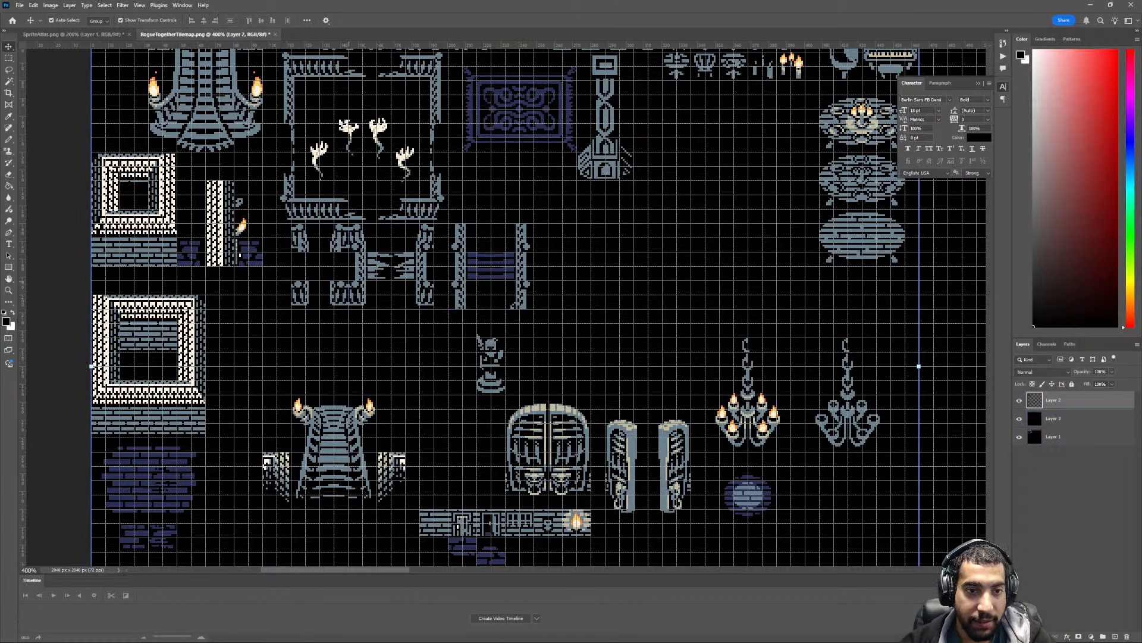
- Undo the deselection and shift both plank bridges sideways so they clear the four small railing posts
ctrl+scroll(506, 307, up, 2)
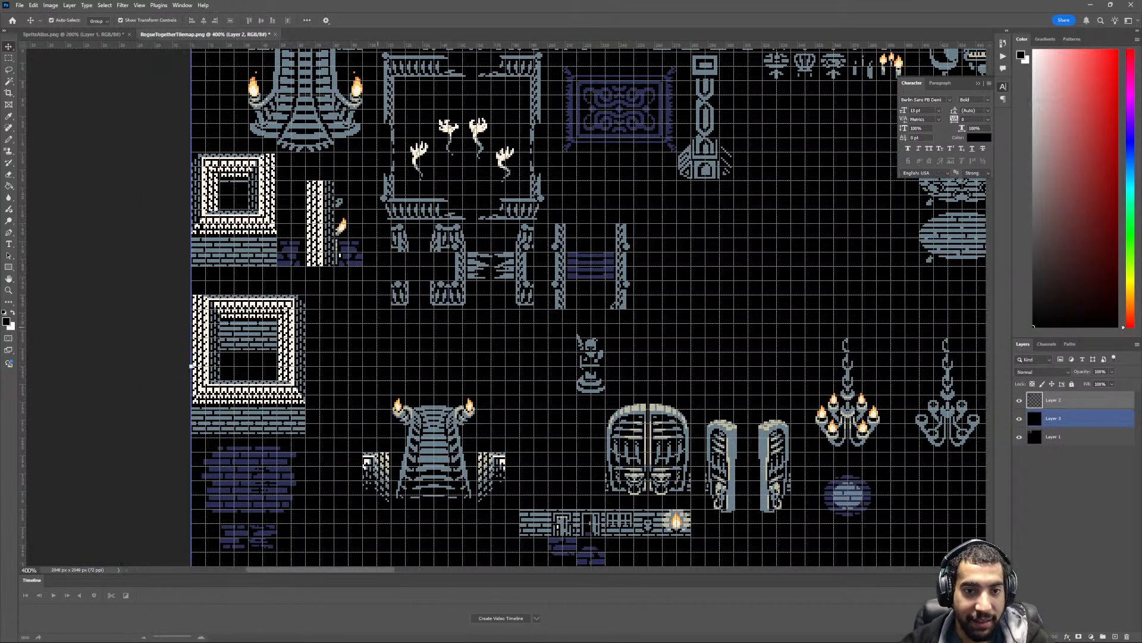
key(ctrl+plus)
key(ctrl+plus)
key(ctrl+plus)
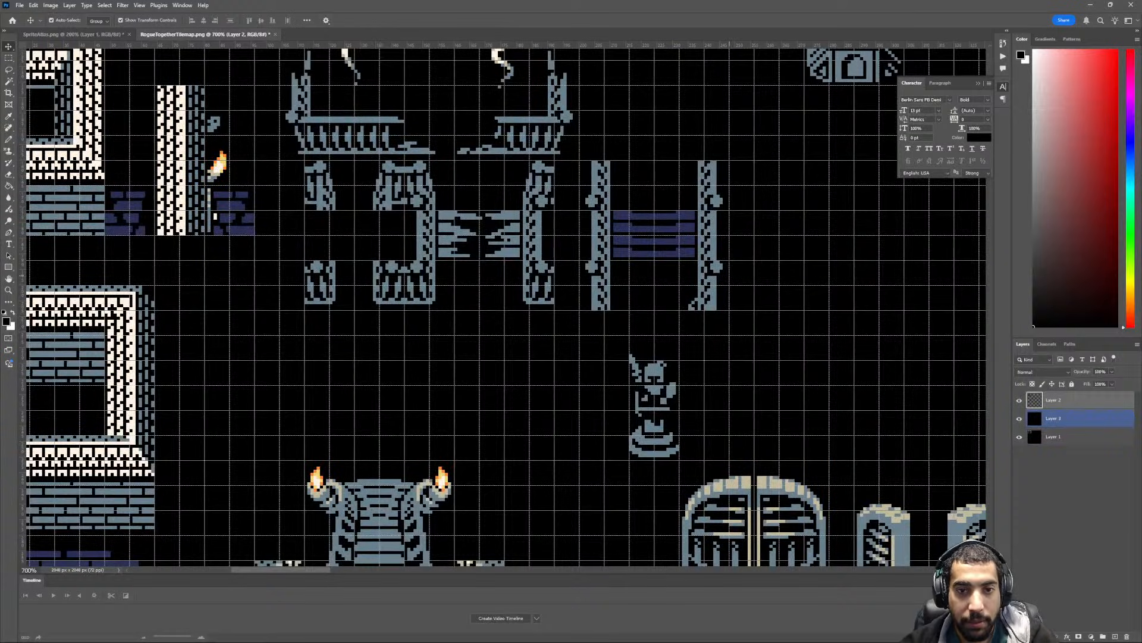
key(ctrl+z)
drag(423, 245, 494, 245)
key(ctrl+minus)
key(ctrl+minus)
key(ctrl+minus)
scroll(490, 289, down, 1)
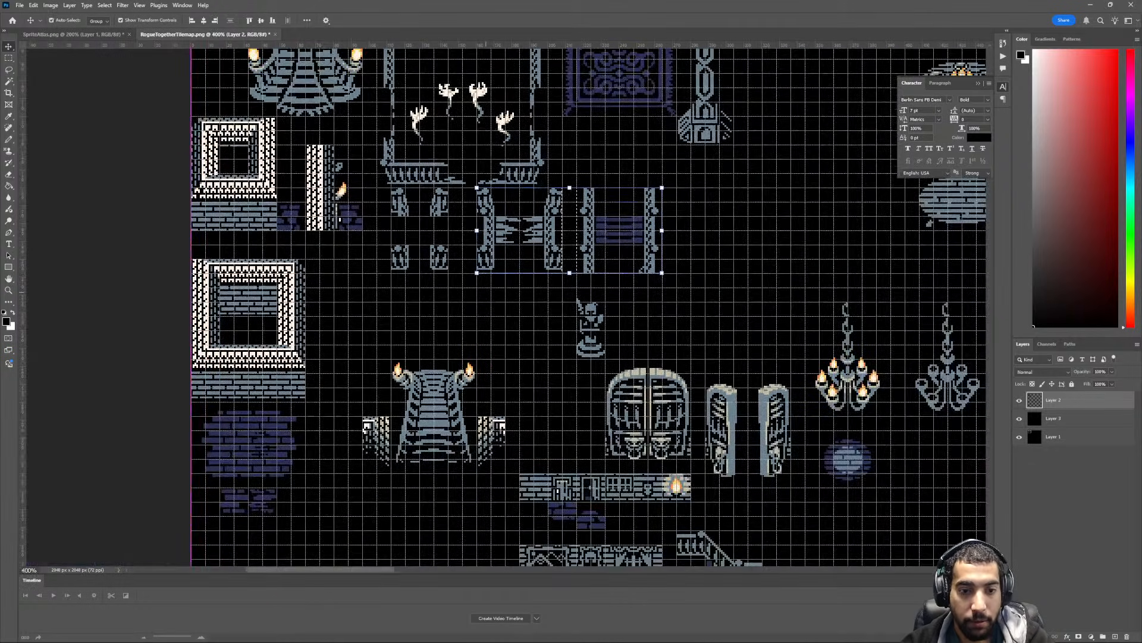
- Move the torch-lit staircase with its side walls straight up beneath the small railing posts and the broken plank bridge
ctrl+scroll(483, 298, down, 1)
key(m)
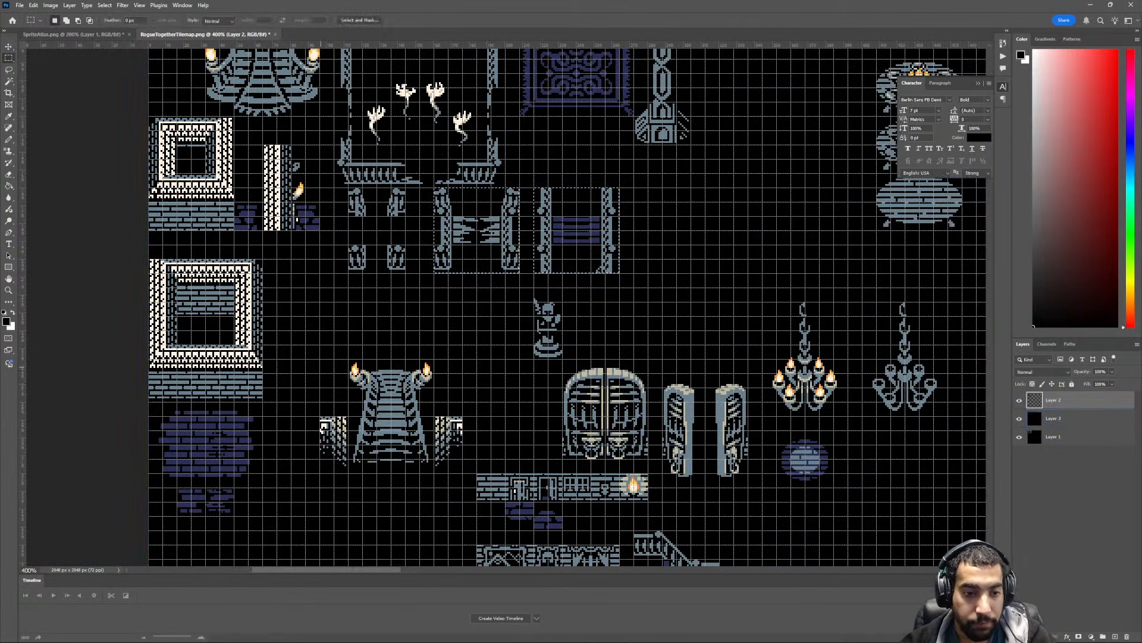
drag(426, 451, 419, 370)
key(v)
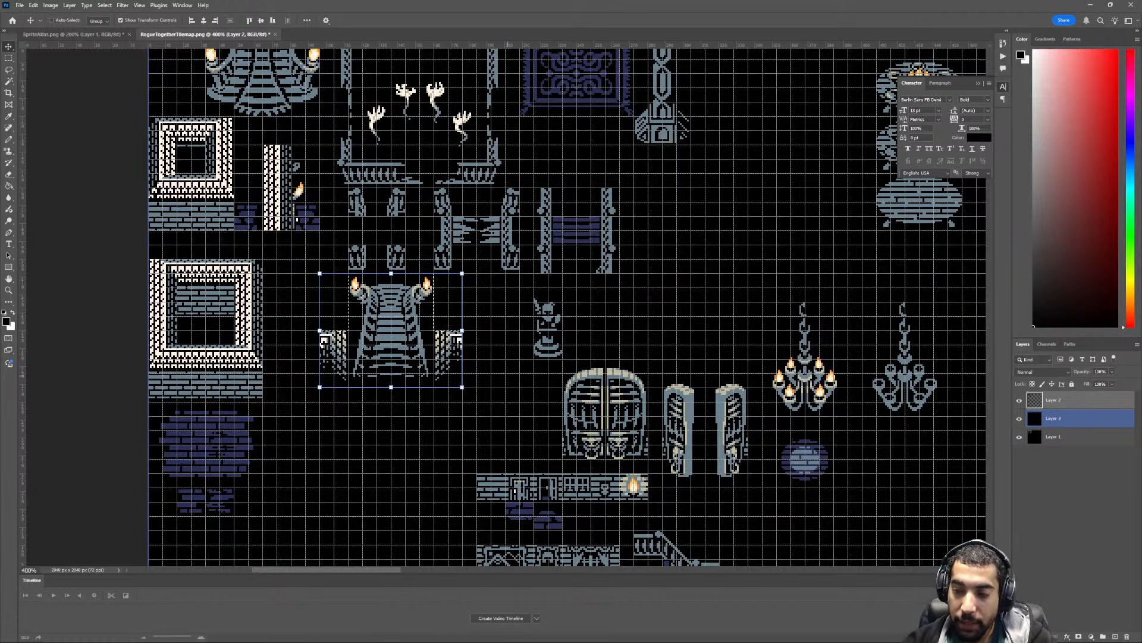
- Move the winged statue up beside the tall ornate column, beneath the small lamp and urn tiles
key(ctrl+minus)
key(ctrl+minus)
ctrl+scroll(505, 378, down, 1)
key(ctrl+plus)
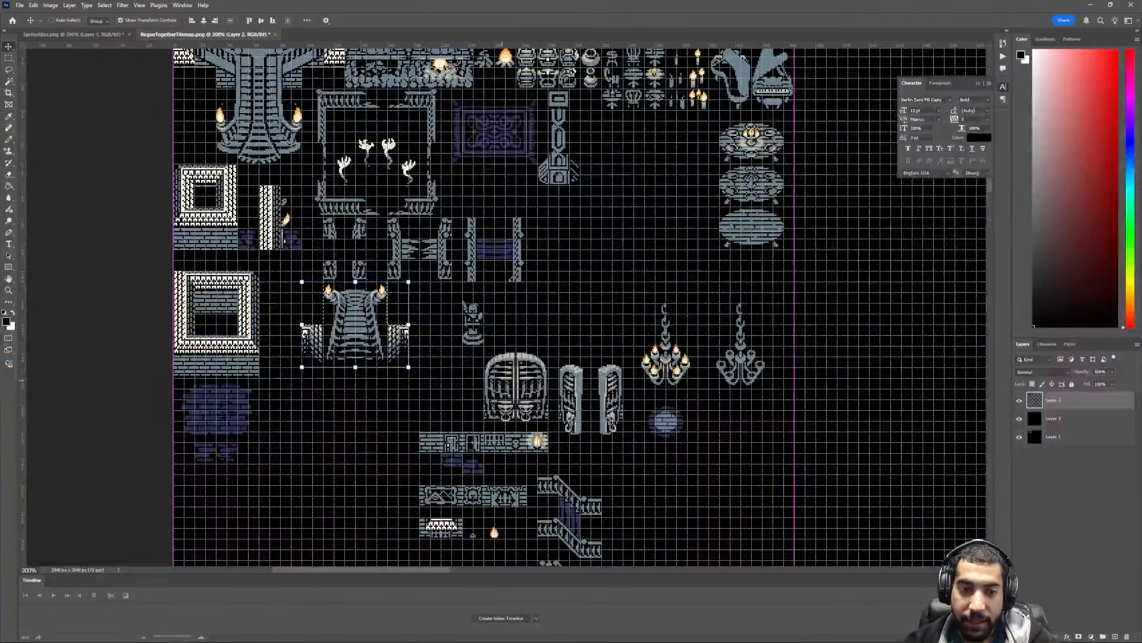
key(ctrl+d)
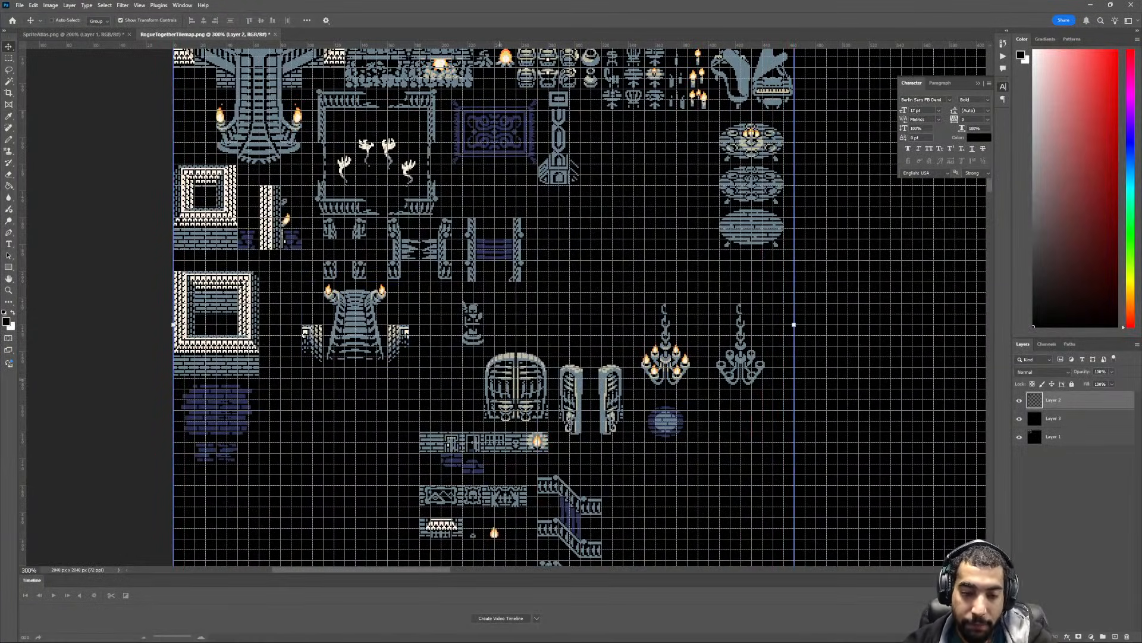
key(ctrl+plus)
key(ctrl+plus)
scroll(499, 381, up, 2)
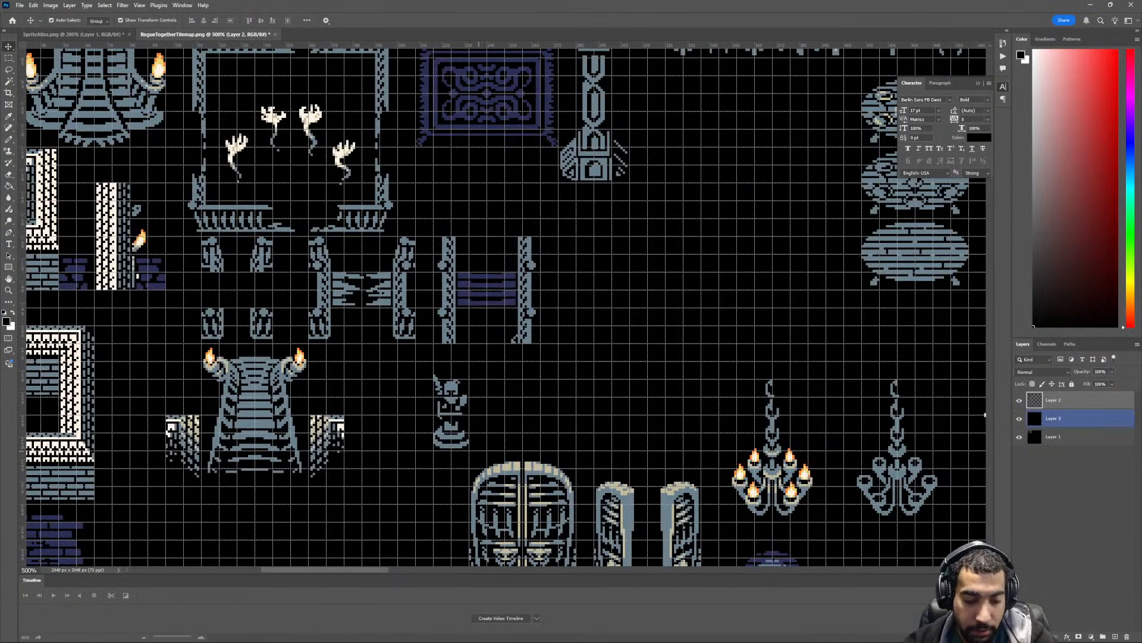
key(m)
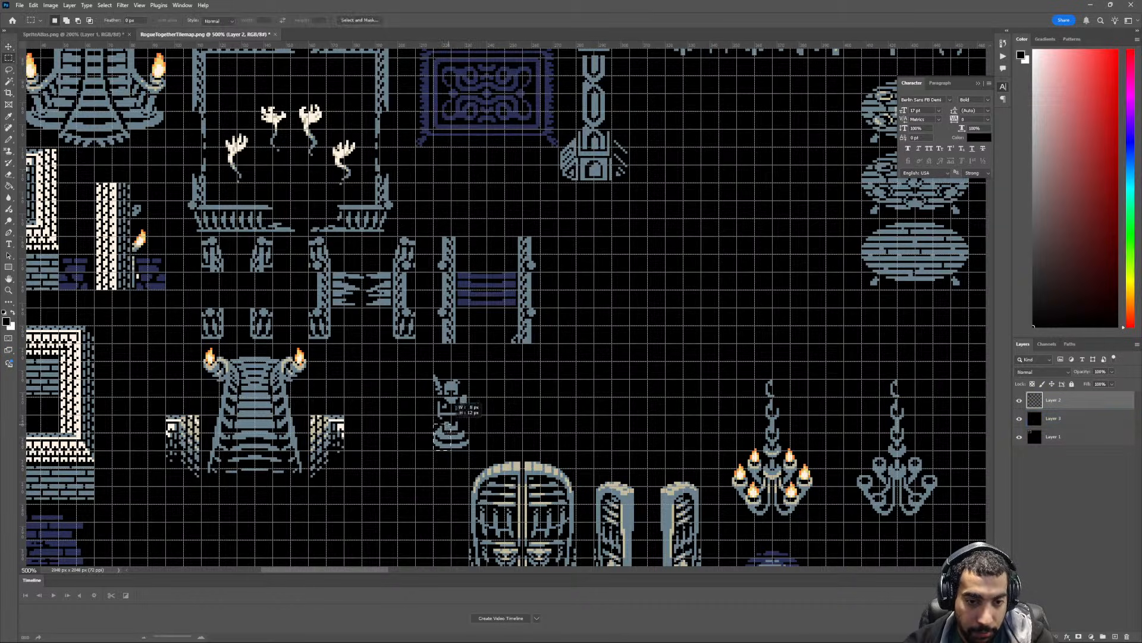
drag(452, 422, 469, 344)
scroll(469, 344, up, 1)
key(v)
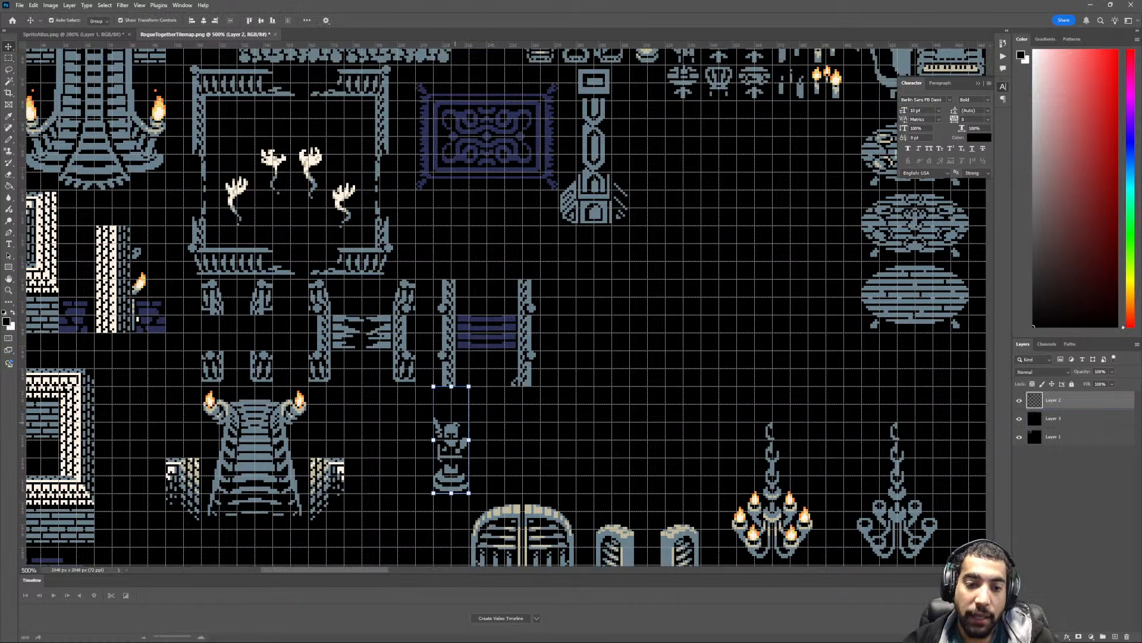
drag(458, 398, 690, 112)
- Move the lit chandelier together with its round purple brick patch up beneath the tall ornate column
key(ctrl+minus)
key(ctrl+minus)
key(ctrl+minus)
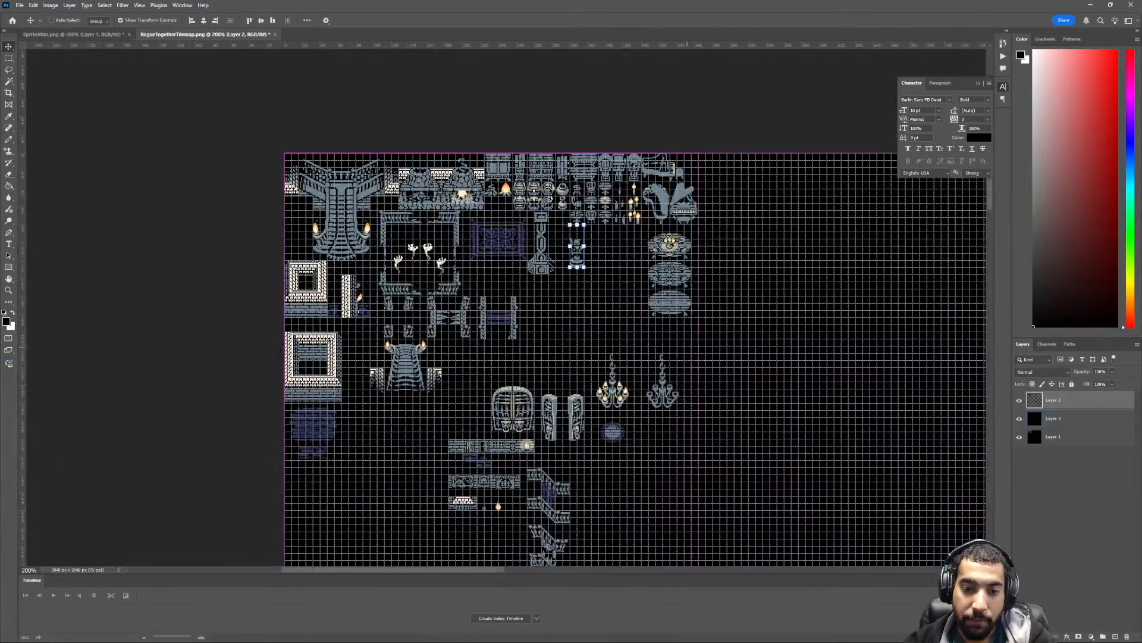
ctrl+scroll(642, 351, down, 1)
key(ctrl+plus)
ctrl+scroll(648, 357, down, 2)
scroll(588, 368, down, 2)
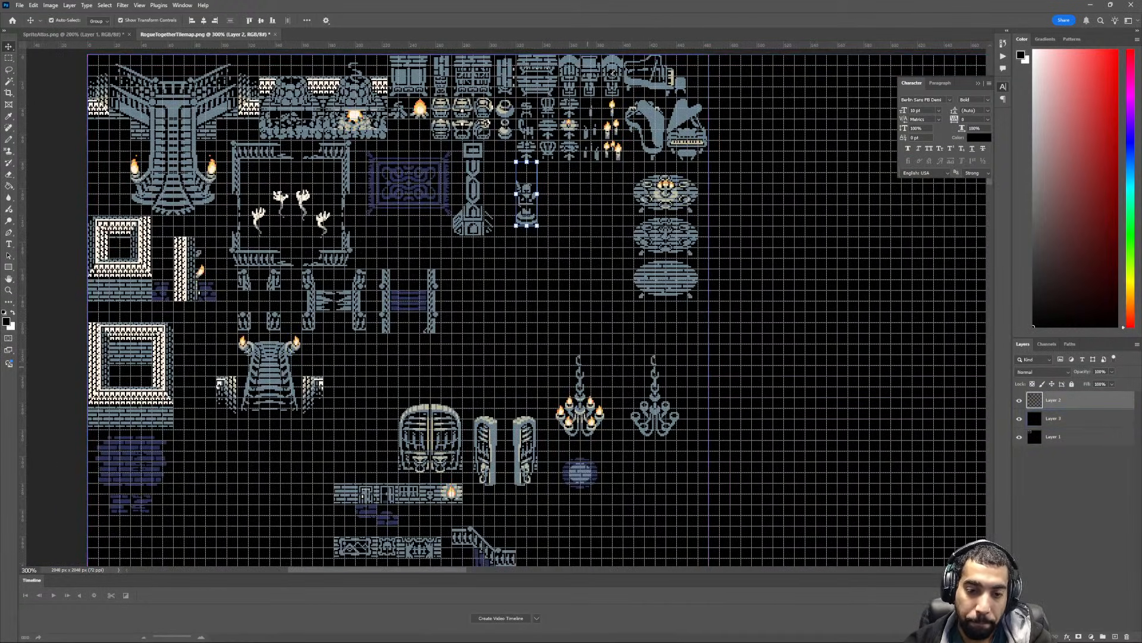
ctrl+scroll(588, 367, down, 2)
key(ctrl+plus)
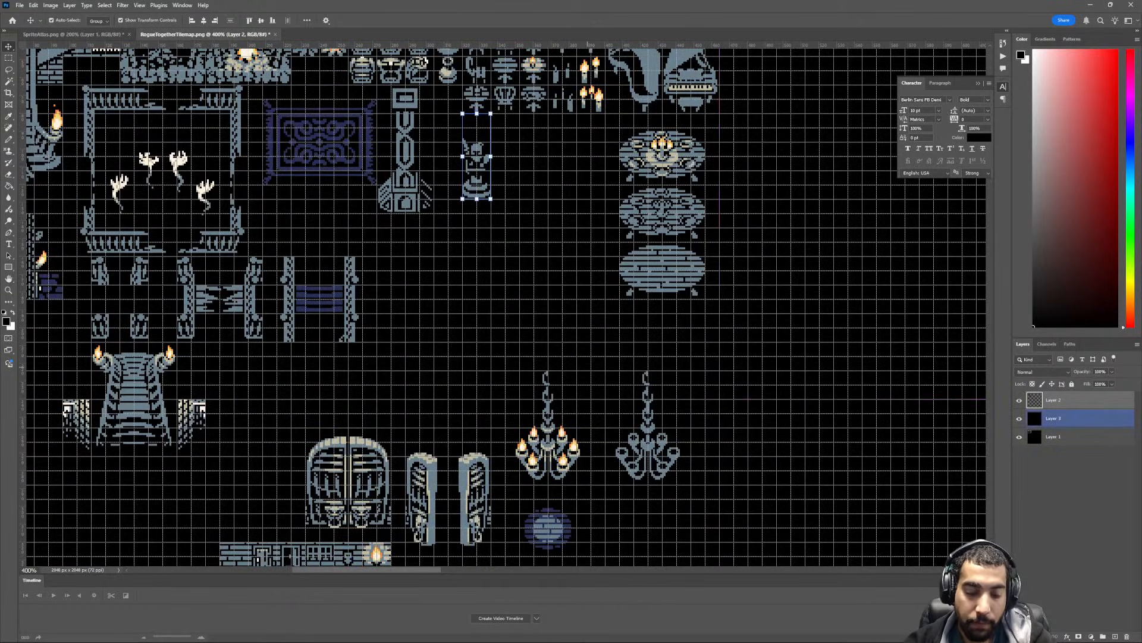
scroll(588, 364, left, 5)
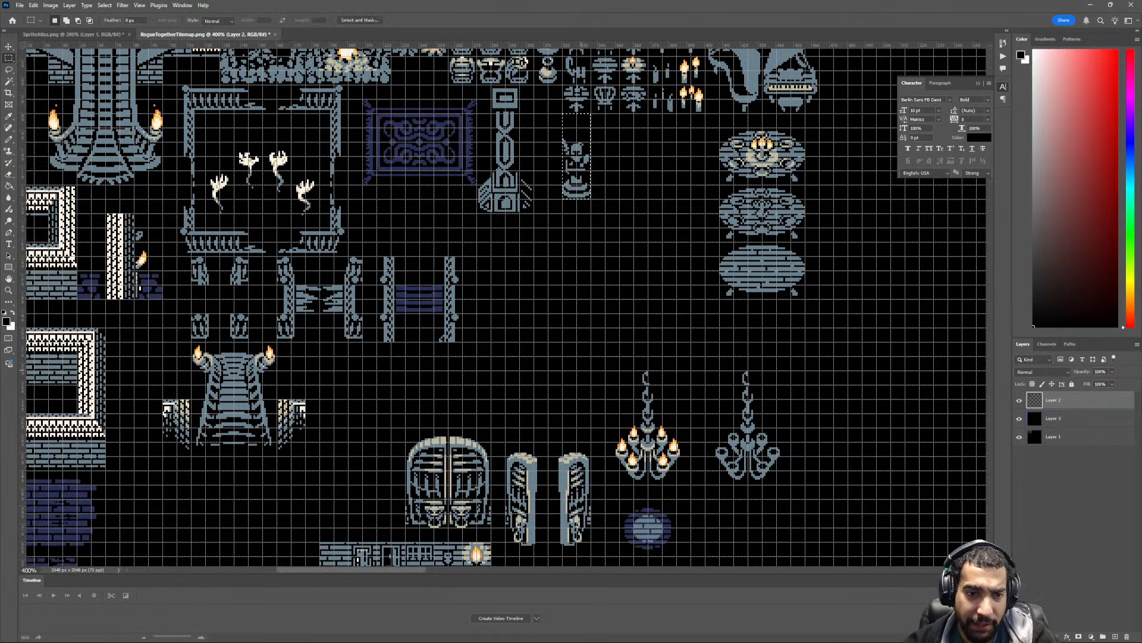
scroll(653, 334, down, 3)
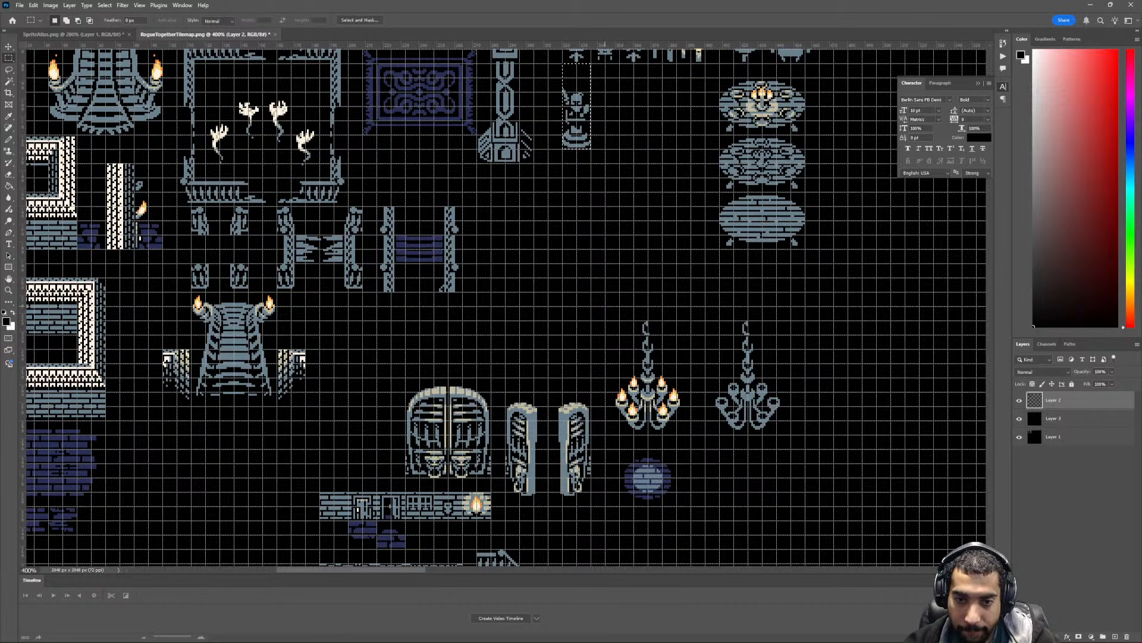
drag(605, 320, 691, 506)
ctrl+drag(672, 453, 534, 314)
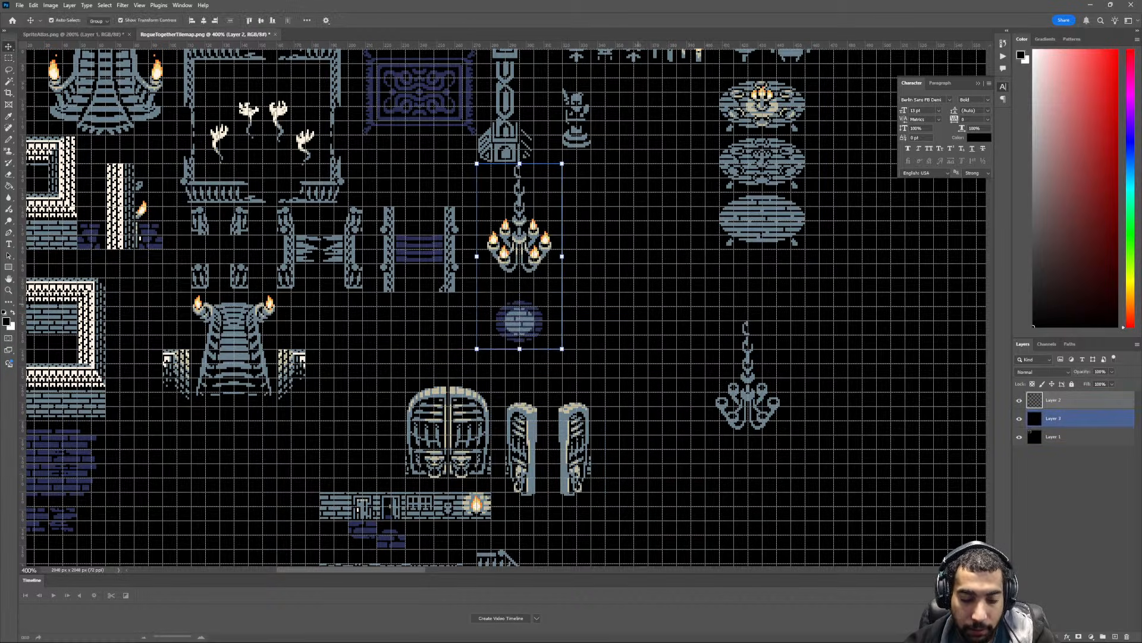
- Clear the selection and move the unlit chandelier directly beside the lit chandelier
key(ctrl+d)
key(m)
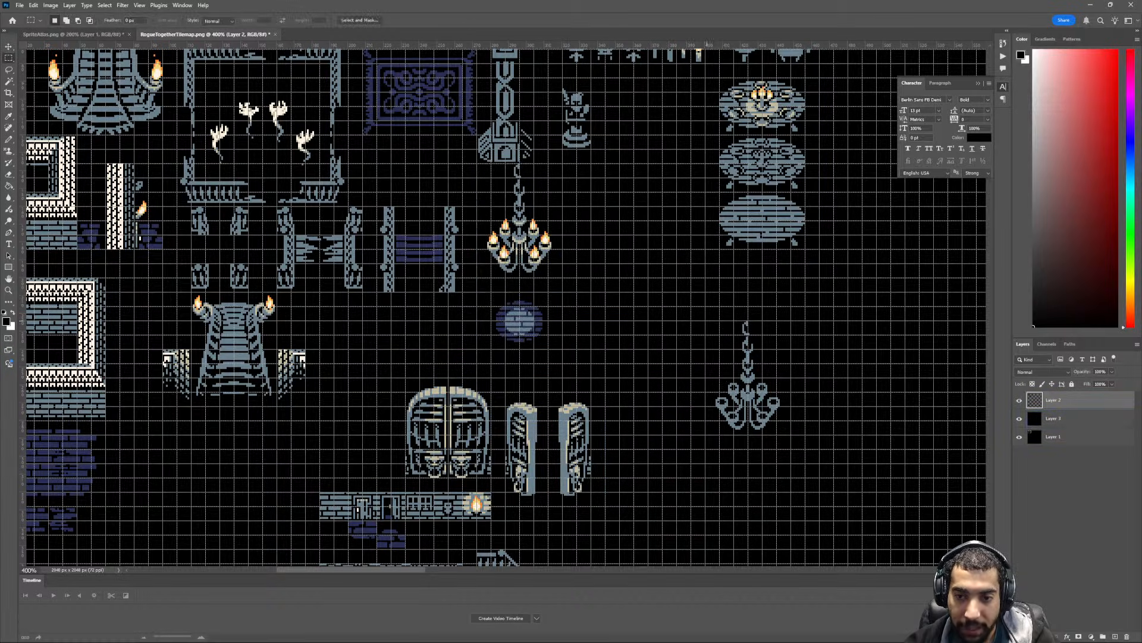
drag(706, 321, 647, 250)
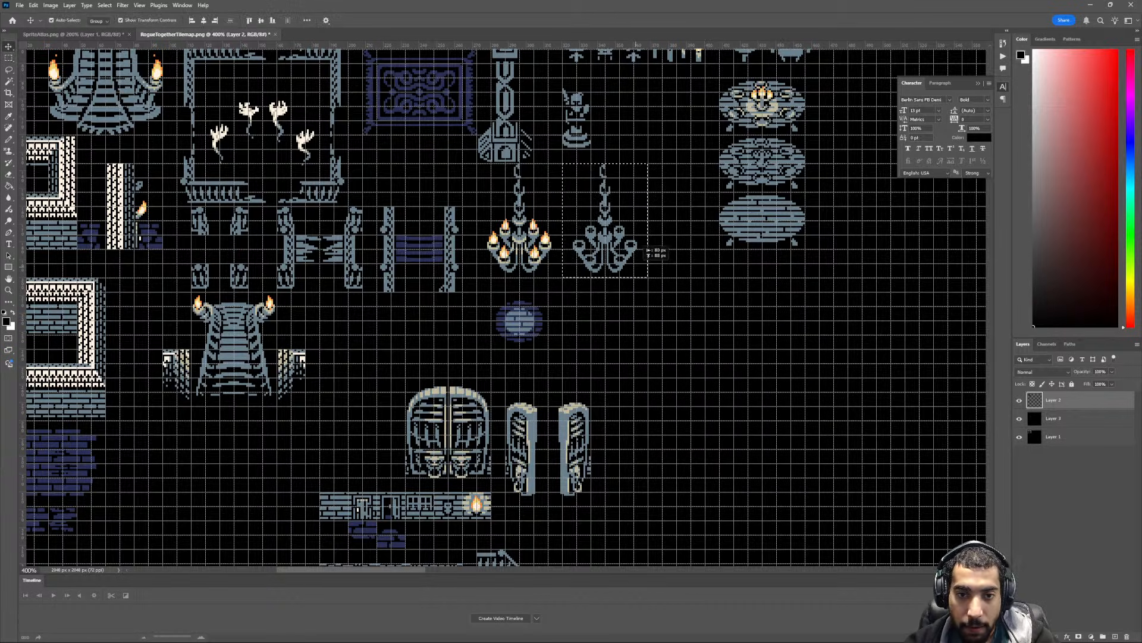
- Move the closed arched double doors up beneath the plank bridges, beside the torch-lit staircase
ctrl+scroll(636, 267, up, 7)
scroll(597, 340, down, 3)
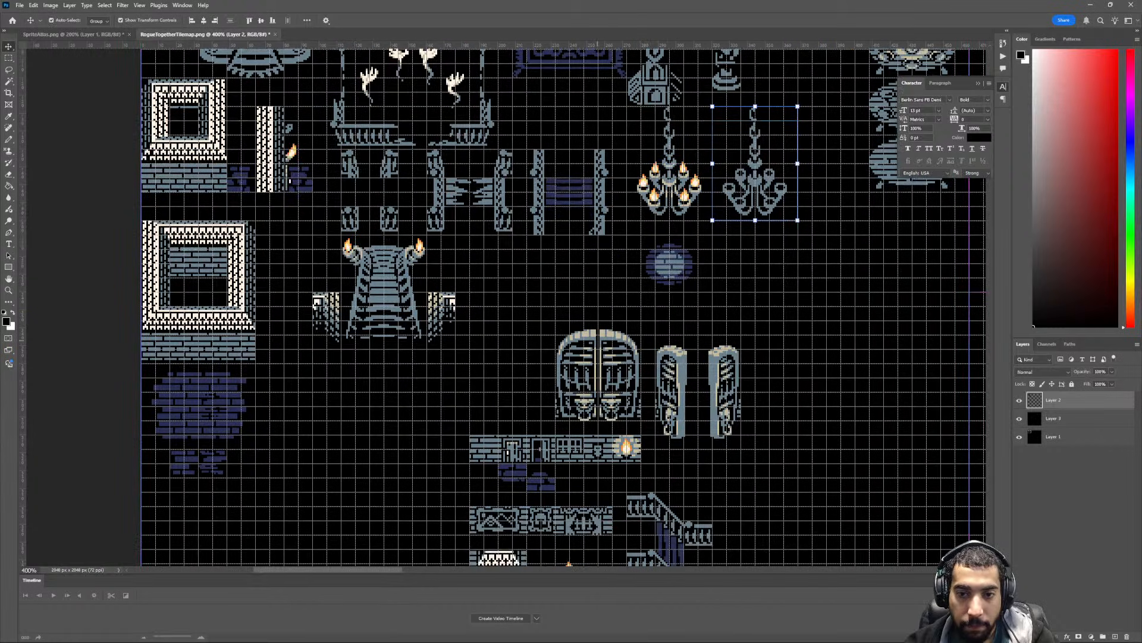
ctrl+scroll(597, 340, up, 1)
ctrl+scroll(597, 341, down, 2)
ctrl+scroll(597, 344, up, 3)
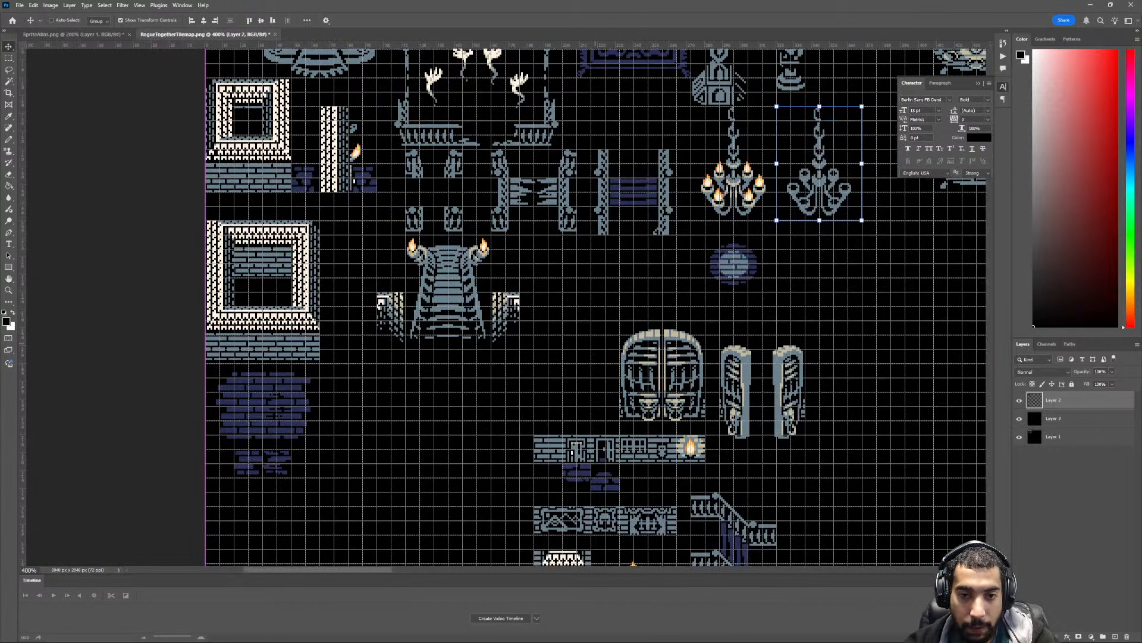
key(m)
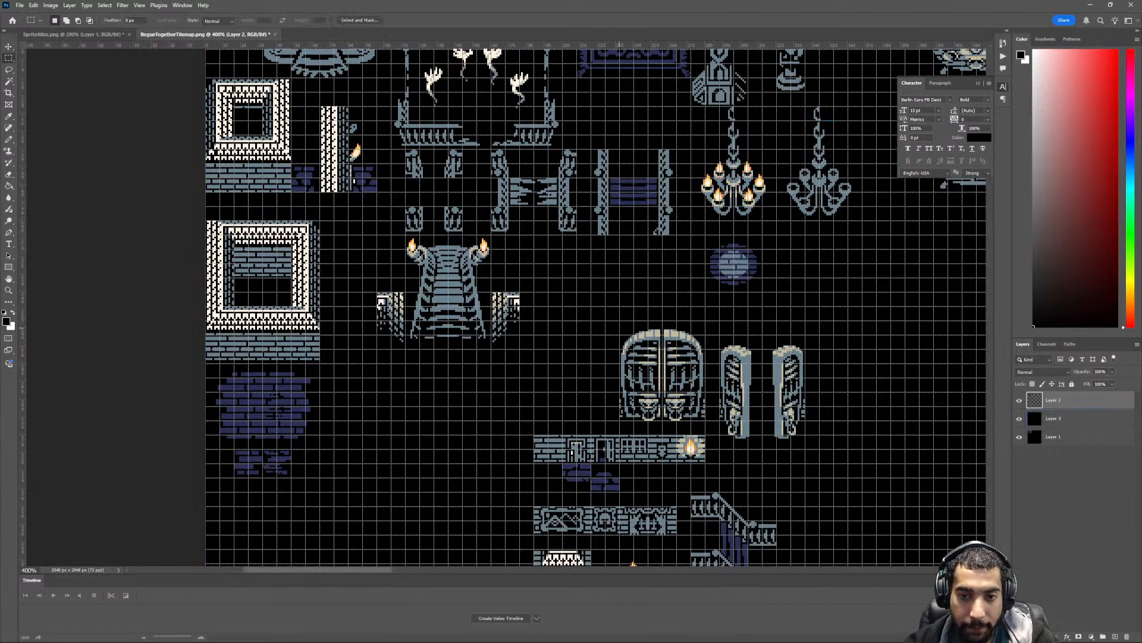
mouse_move(620, 322)
mouse_down()
mouse_move(638, 368)
mouse_move(705, 420)
mouse_up()
key(v)
mouse_move(688, 406)
mouse_down()
mouse_move(622, 307)
mouse_move(604, 304)
mouse_move(631, 307)
mouse_up()
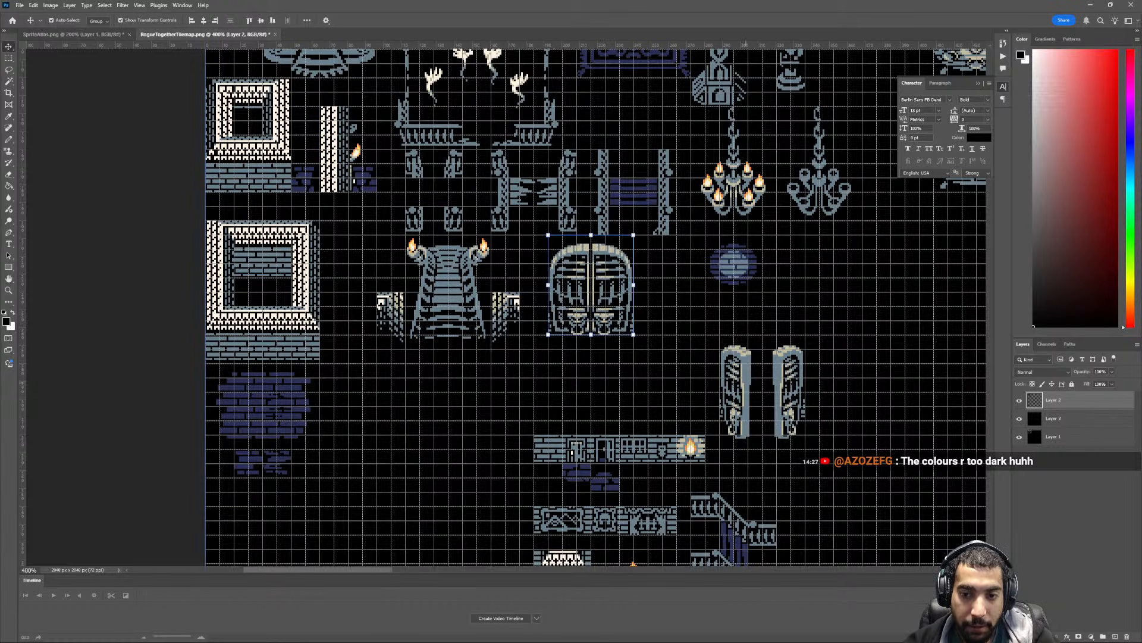
- Shift the pair of open door leaves two grid cells away from the closed double doors and one cell up
scroll(631, 307, down, 2)
key(m)
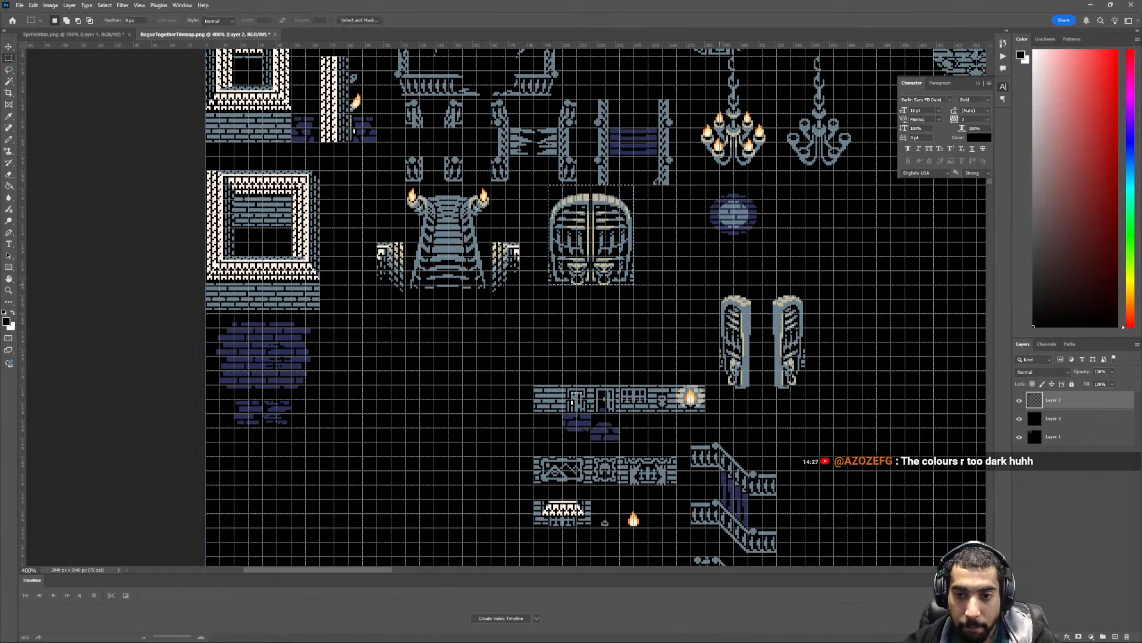
drag(719, 284, 795, 341)
key(v)
- Move the brick wall strip with the doors and torch, including its purple bricks, beneath the torch-lit staircase against the large wall frame
scroll(658, 410, down, 1)
key(m)
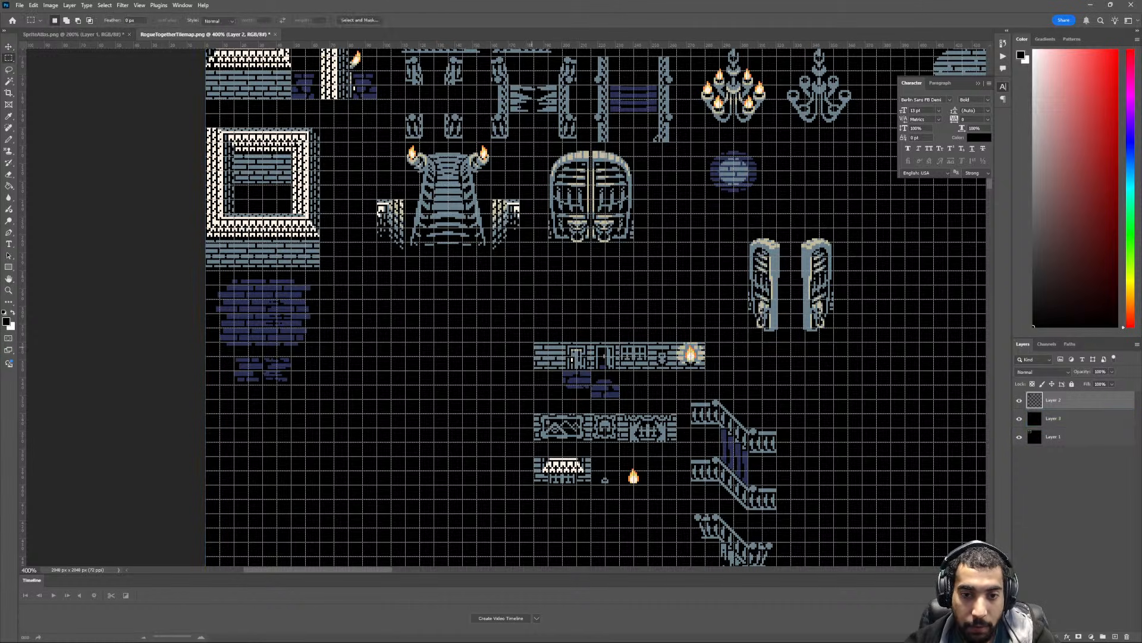
drag(572, 343, 710, 399)
scroll(710, 399, up, 1)
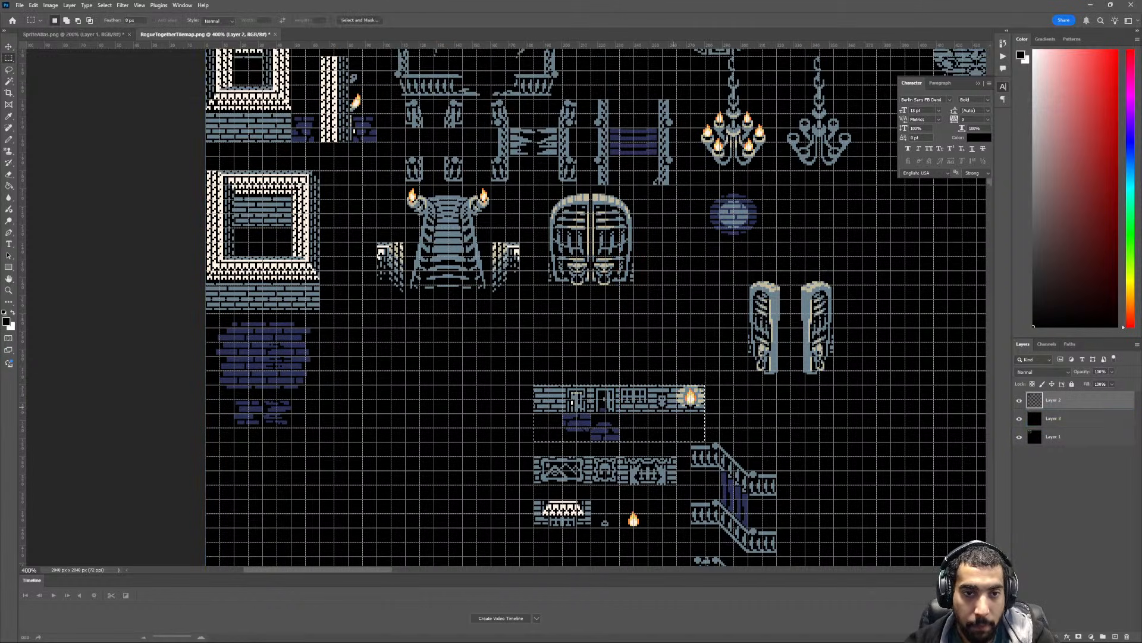
key(v)
drag(622, 382, 413, 308)
- Attach the decorated wall strip and the white-topped brick tile in sequence to the torch end of the brick wall strip
scroll(414, 309, down, 1)
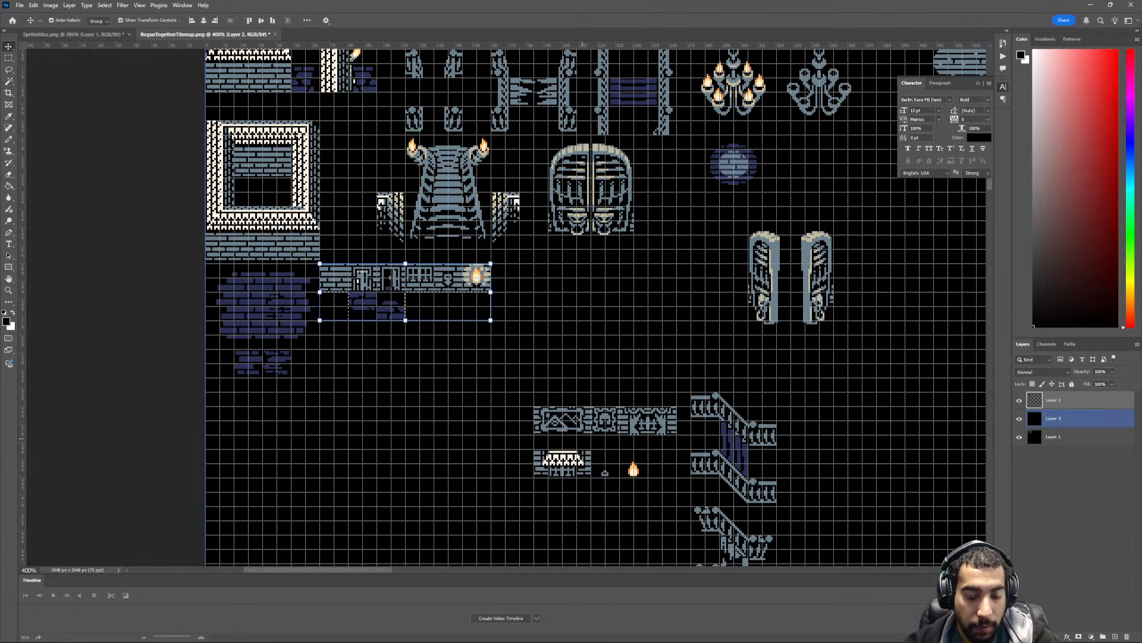
key(m)
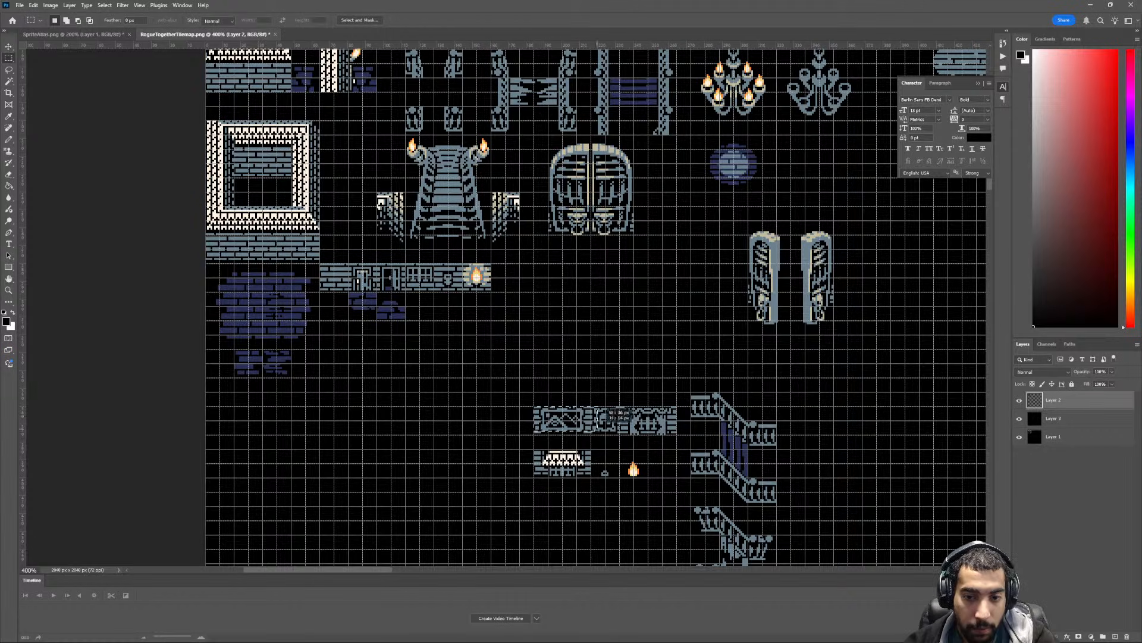
drag(607, 427, 627, 270)
key(v)
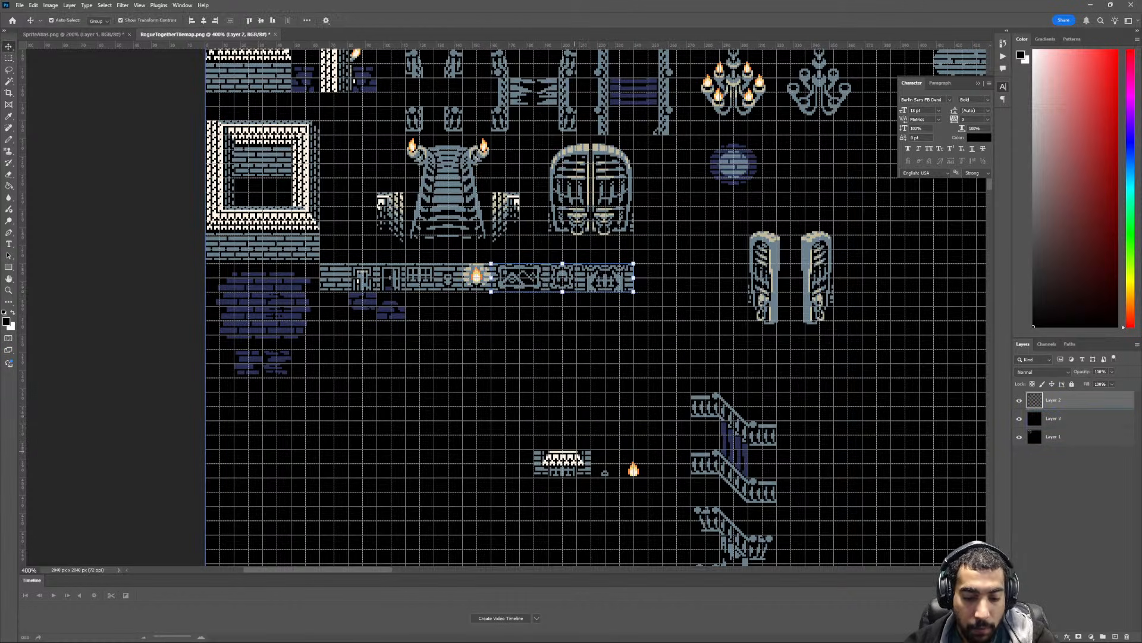
key(m)
mouse_move(534, 449)
mouse_down()
mouse_move(619, 473)
mouse_move(591, 477)
mouse_move(705, 265)
mouse_move(683, 266)
mouse_up()
key(v)
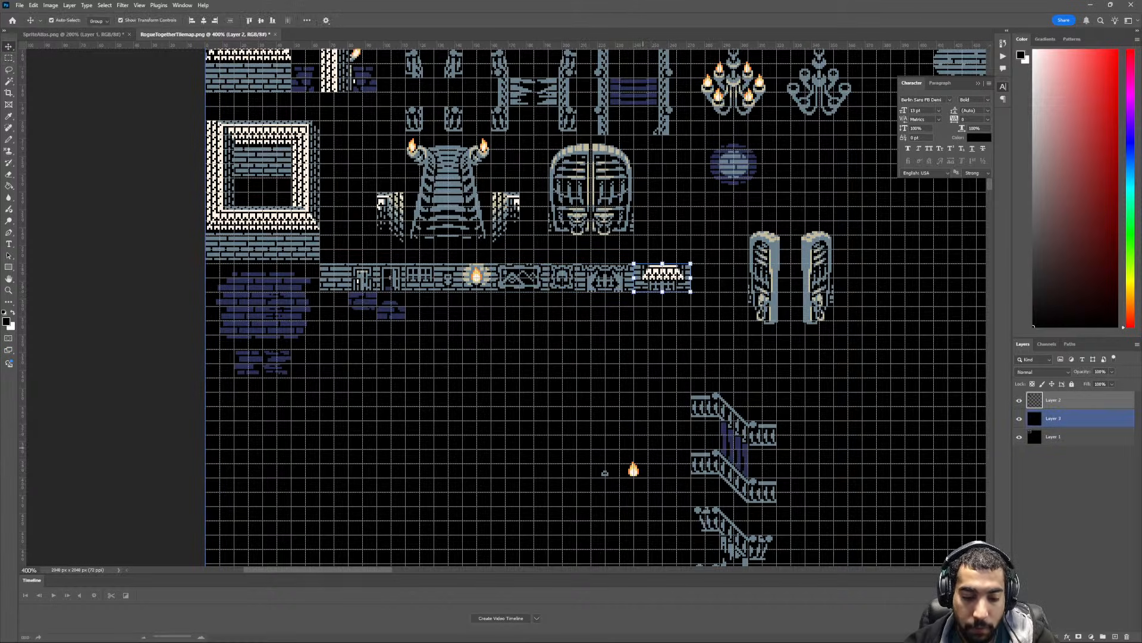
- Move the small flame and its tiny companion tile directly above the white-topped brick tile at the strip's end
key(m)
mouse_move(592, 450)
mouse_down()
mouse_move(648, 477)
mouse_move(662, 292)
mouse_up()
scroll(645, 479, up, 1)
key(v)
- Move both chandeliers together into the empty area beneath the round tables, then clear the selection
shift+scroll(662, 292, right, 2)
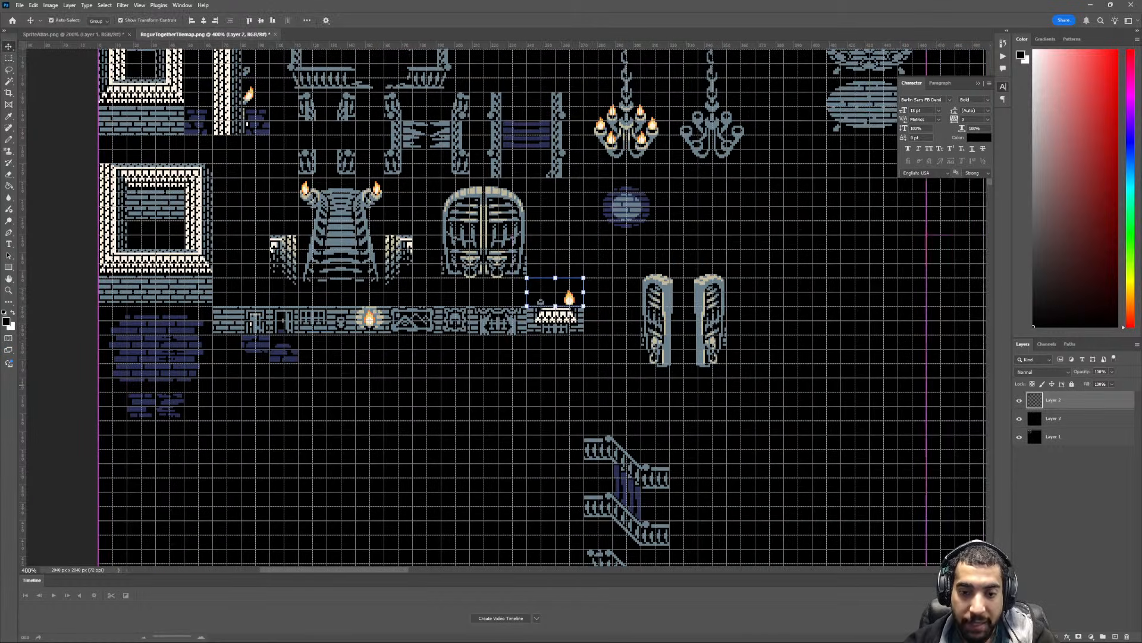
scroll(662, 292, down, 3)
key(ctrl+minus)
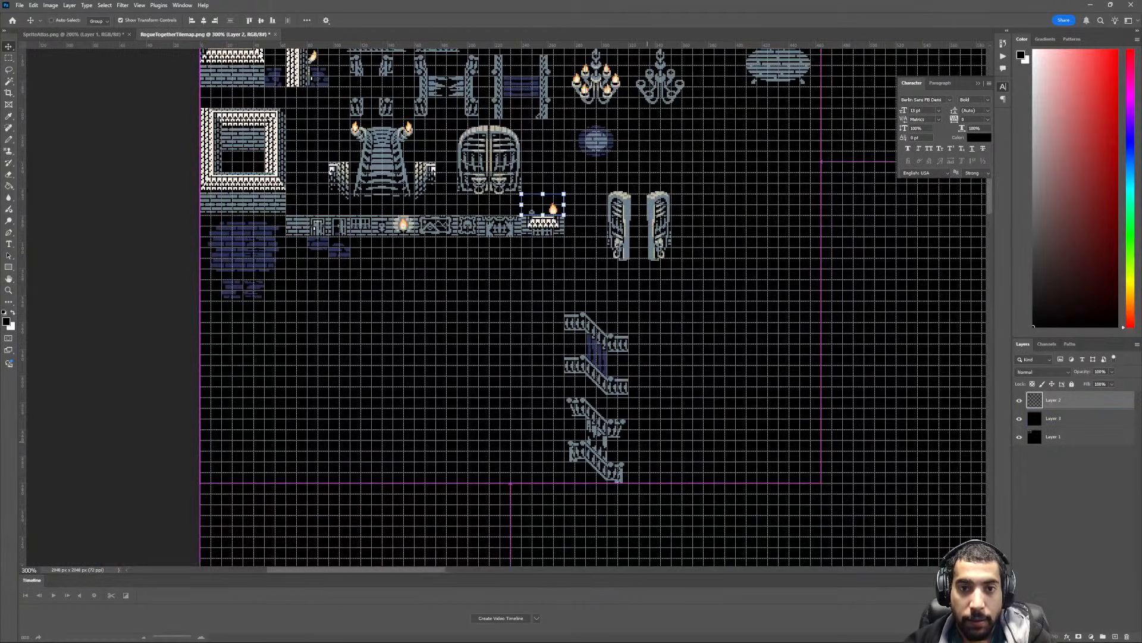
scroll(662, 292, up, 3)
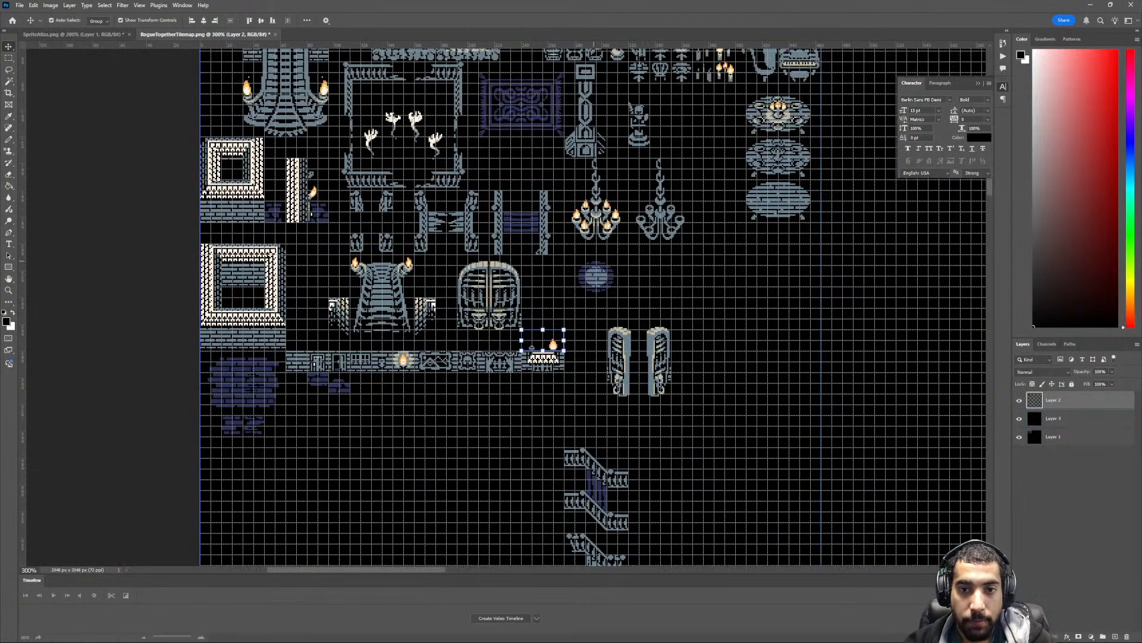
key(m)
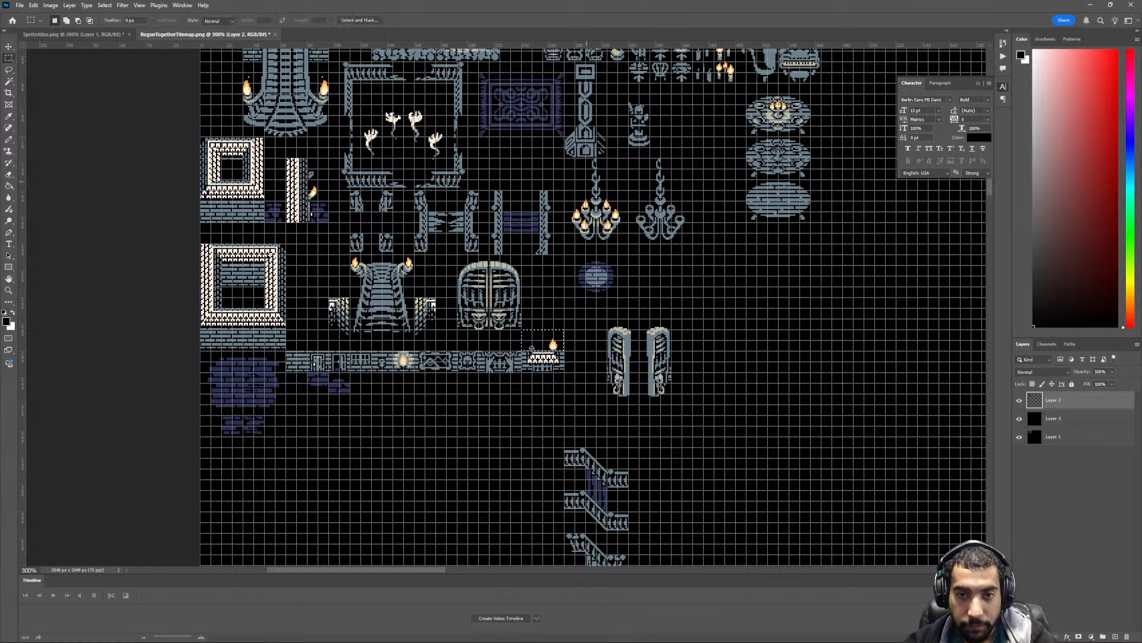
mouse_move(564, 157)
mouse_down()
mouse_move(788, 319)
mouse_move(793, 300)
mouse_up()
key(v)
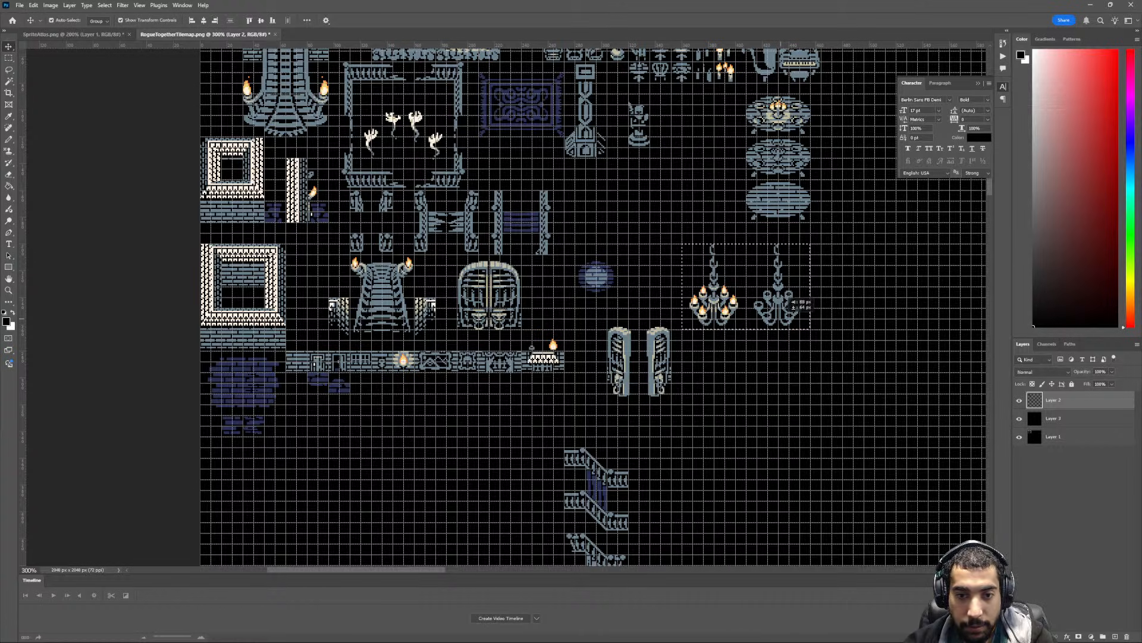
drag(794, 301, 793, 323)
key(m)
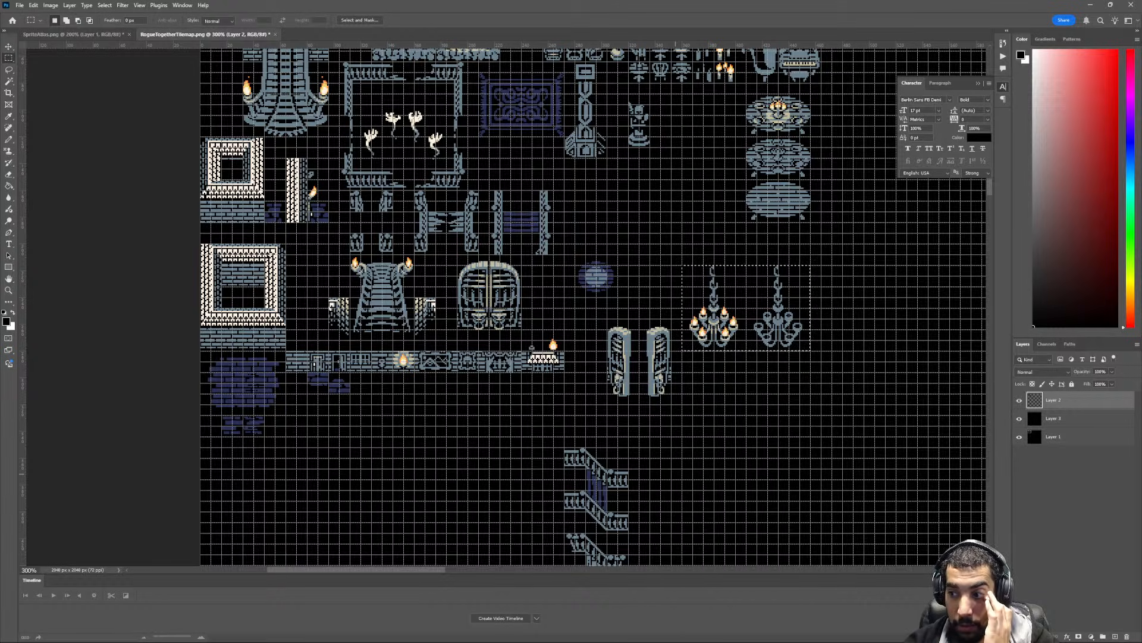
key(ctrl+d)
- Move the intact diagonal stair railings with purple planks up beneath the tall ornate column, beside the purple plank bridge
scroll(595, 307, down, 3)
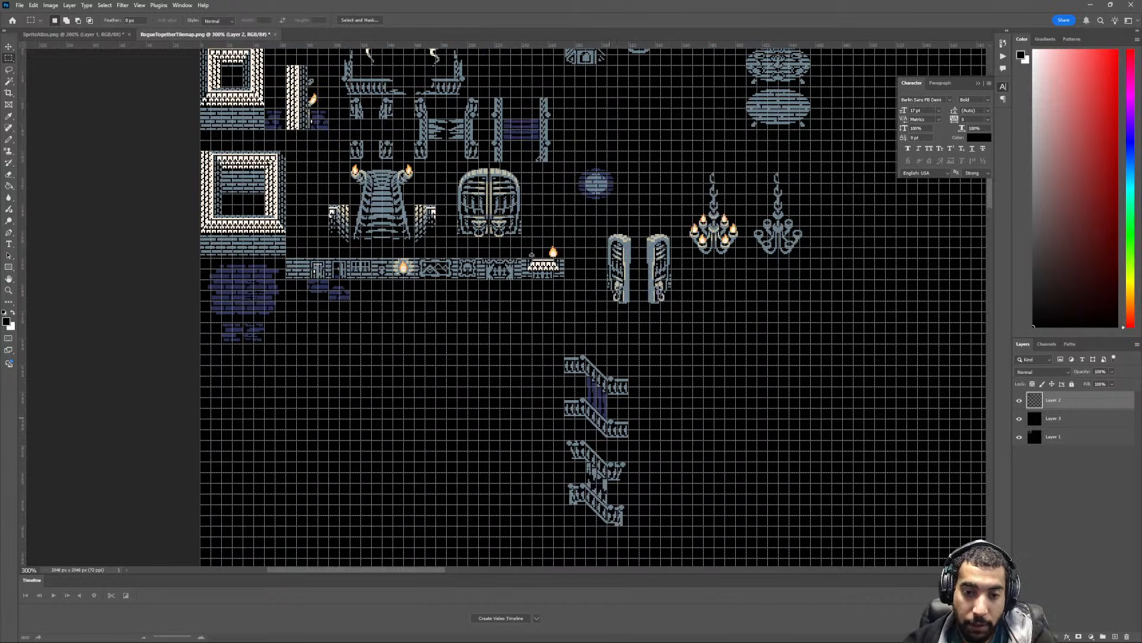
drag(564, 353, 629, 527)
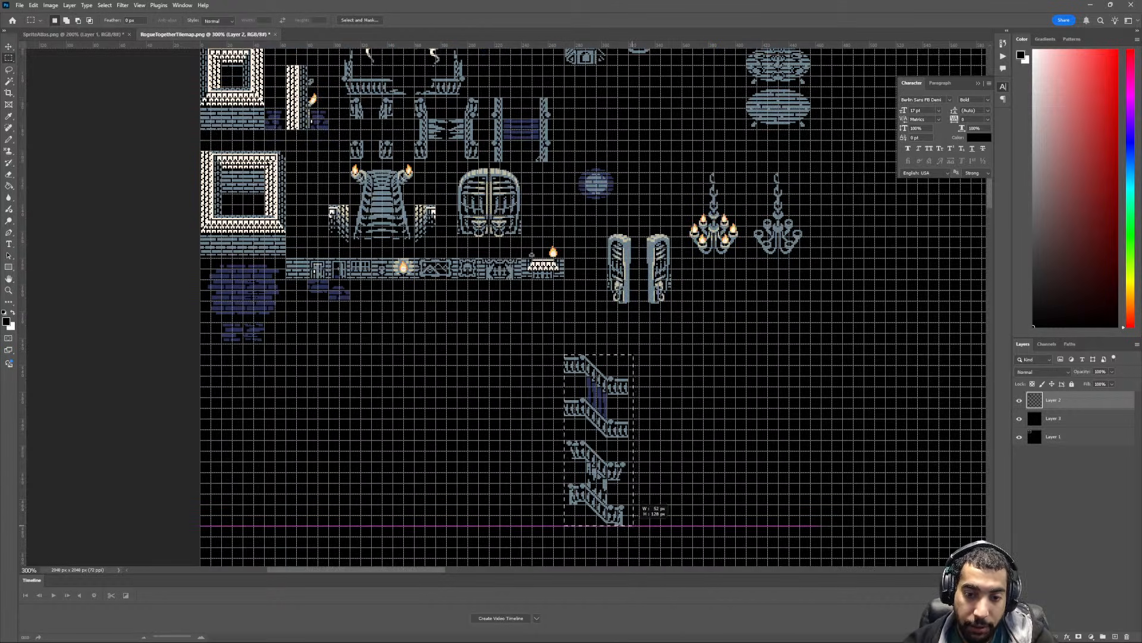
scroll(628, 527, up, 3)
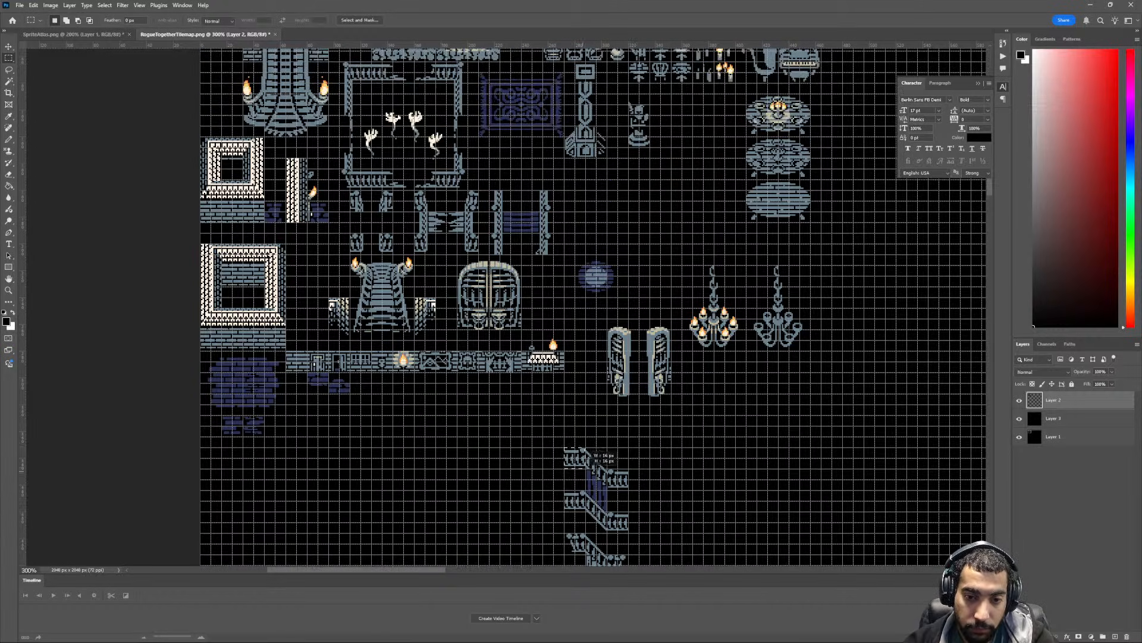
drag(585, 471, 601, 219)
scroll(621, 524, up, 2)
key(v)
scroll(602, 225, down, 5)
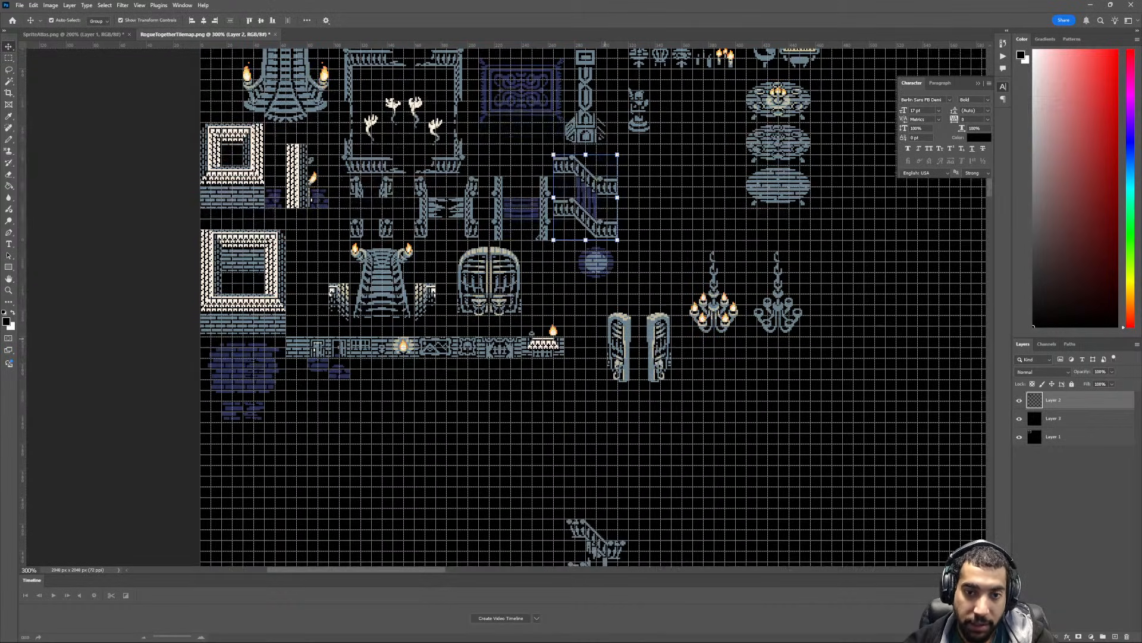
key(m)
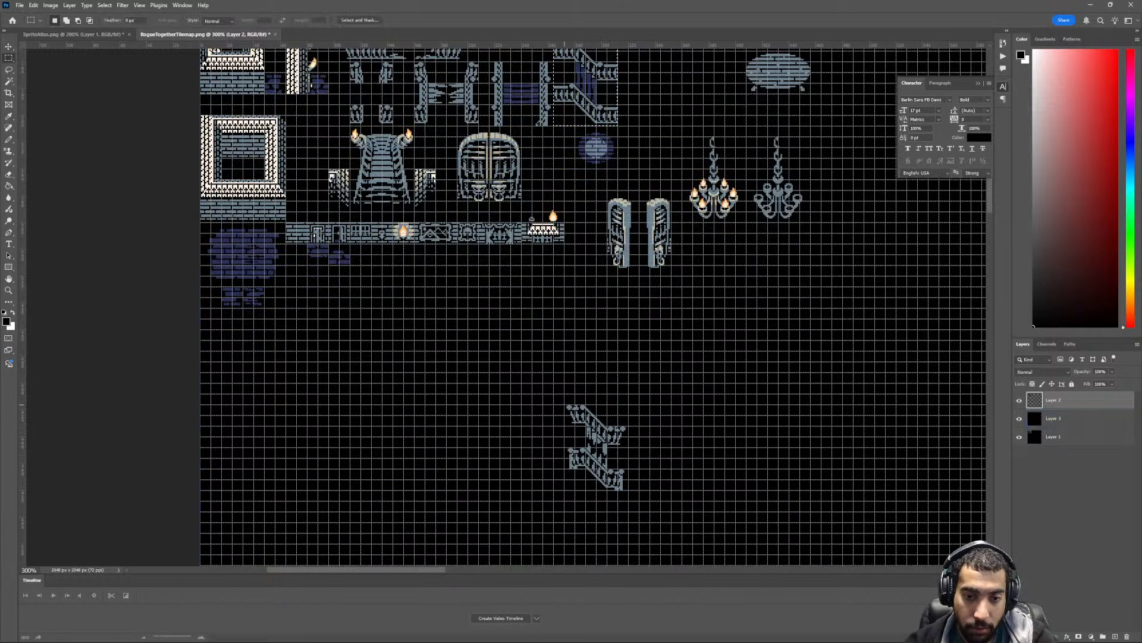
- Move the broken diagonal stair railings up beside the intact purple-planked diagonal railings
drag(565, 404, 651, 110)
scroll(619, 488, up, 2)
key(v)
scroll(647, 133, up, 5)
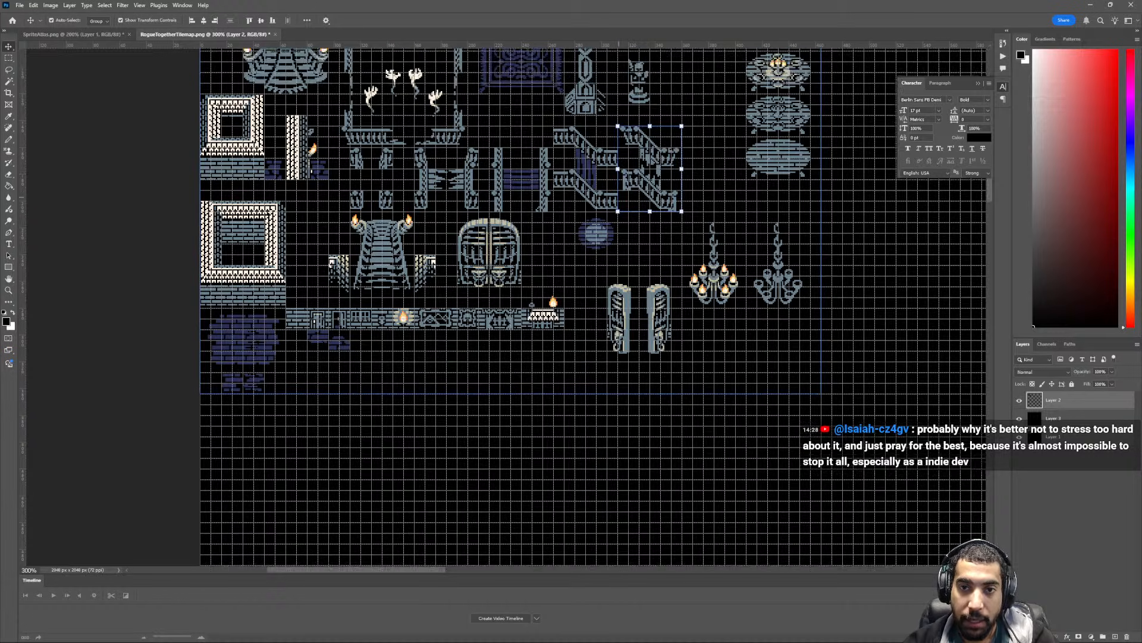
- Hide the grid over the packed tilemap
key(ctrl+minus)
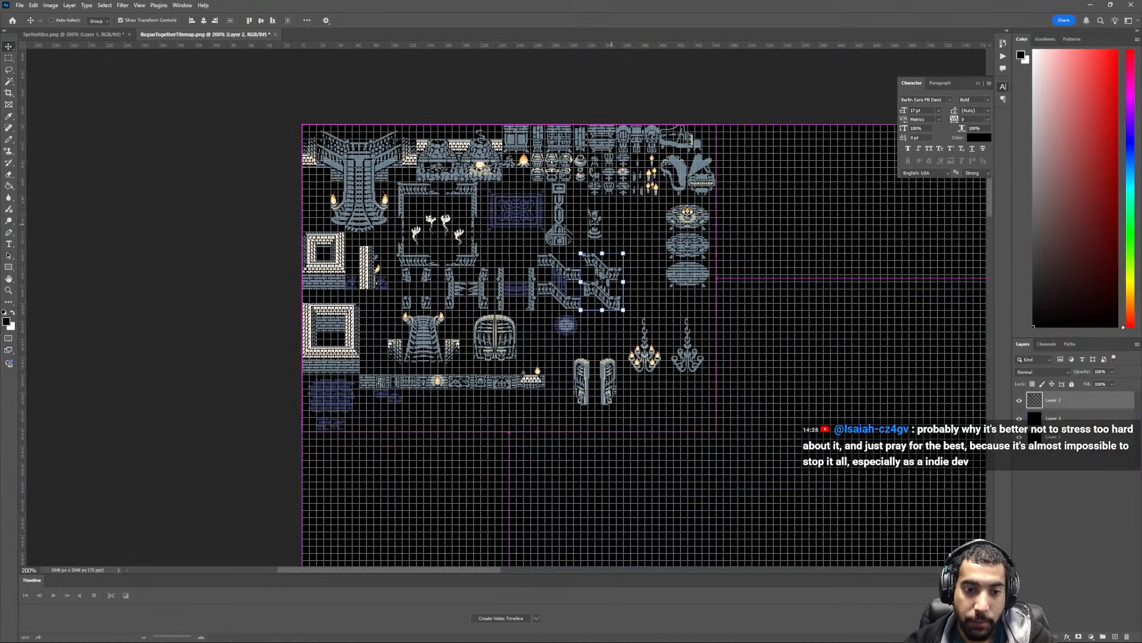
key(ctrl+plus)
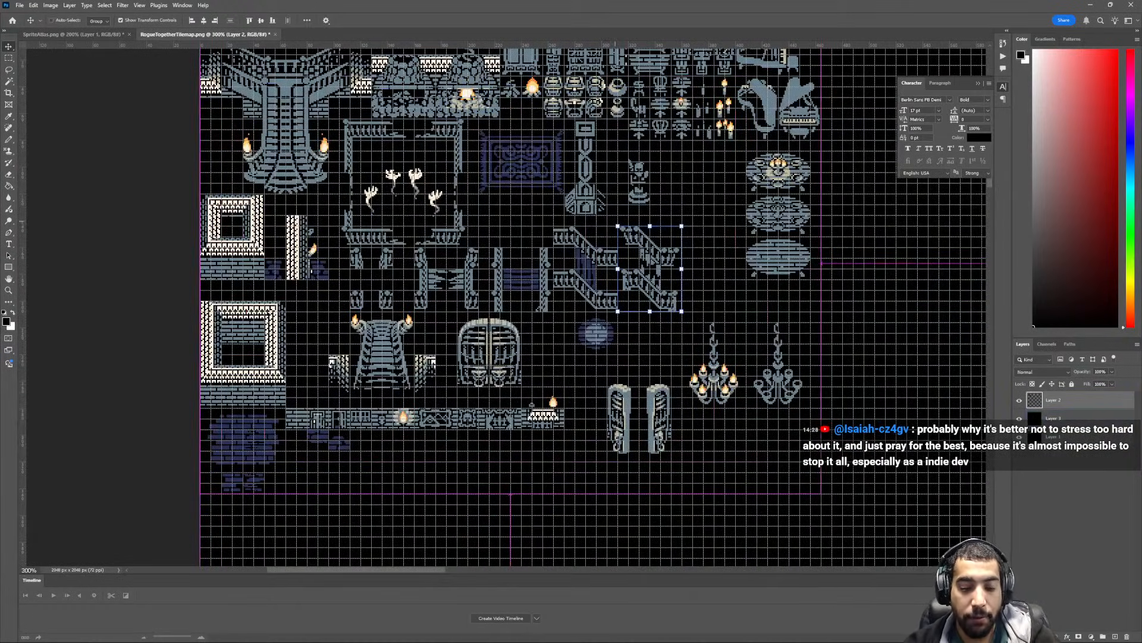
key(ctrl+h)
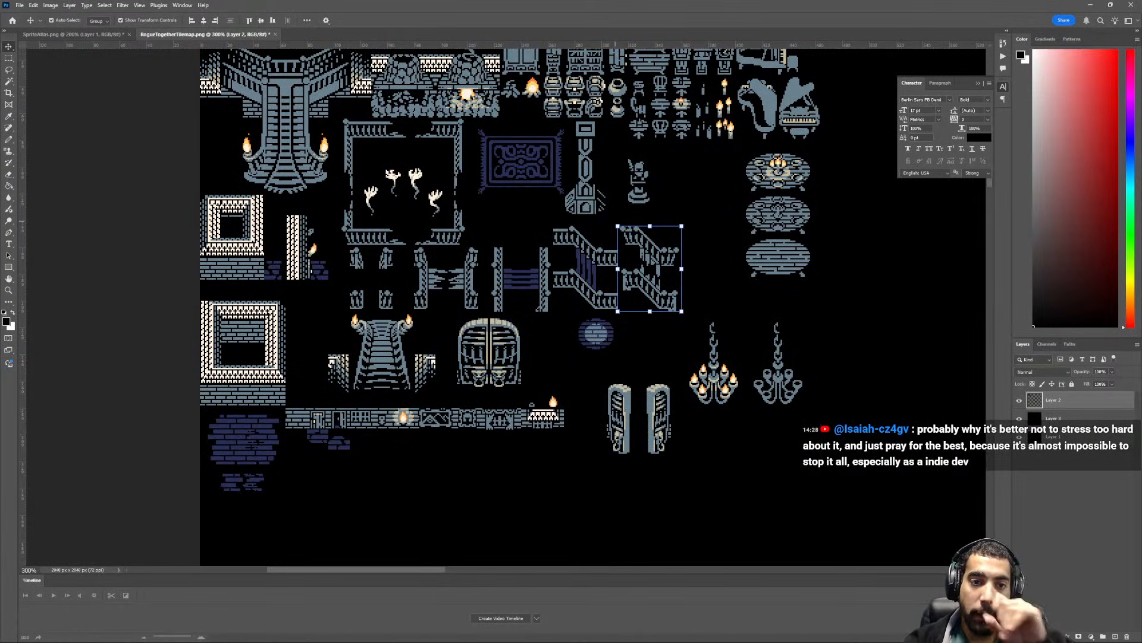
scroll(592, 307, up, 2)
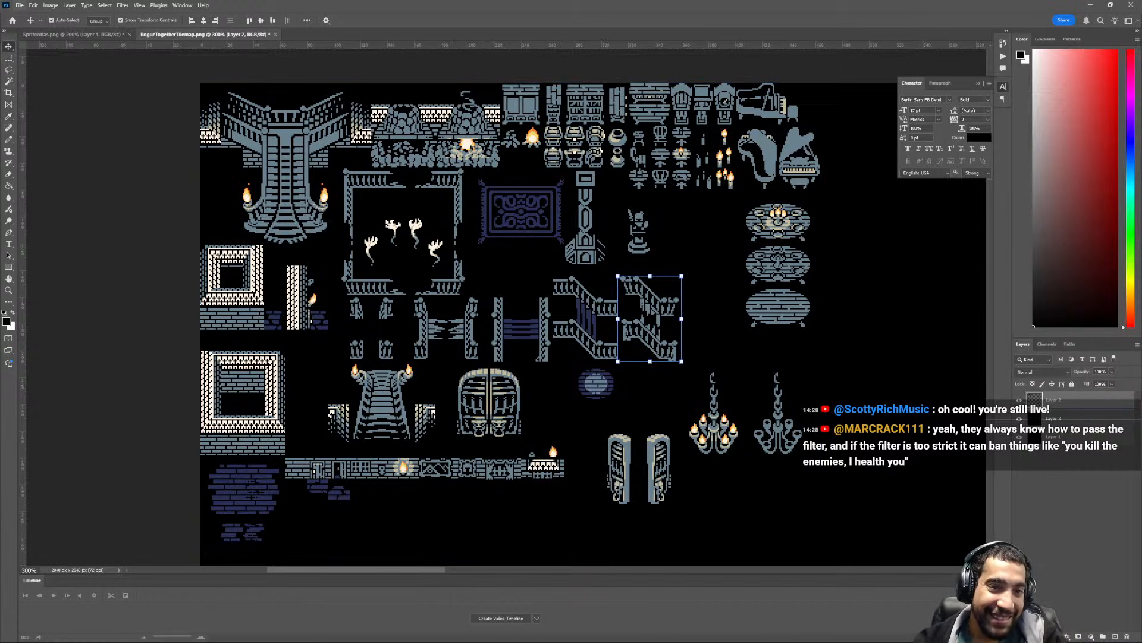
- Export the tilemap as RogueTogetherTilemap.png into the Unity Chunks folder, replacing the existing file
click(20, 5)
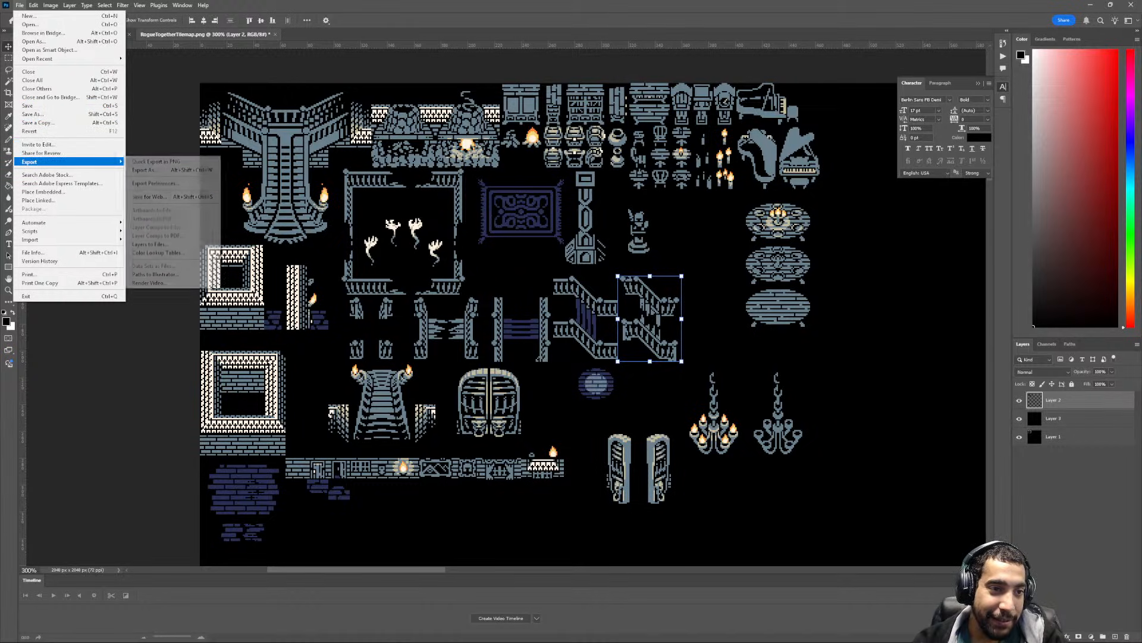
click(156, 162)
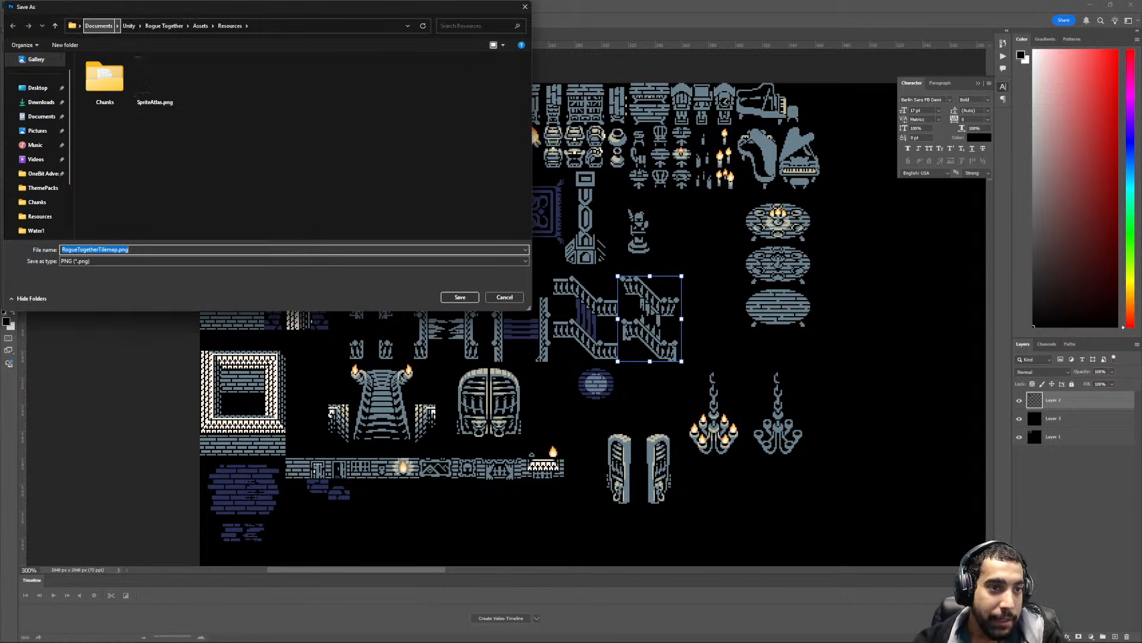
click(128, 25)
double_click(106, 71)
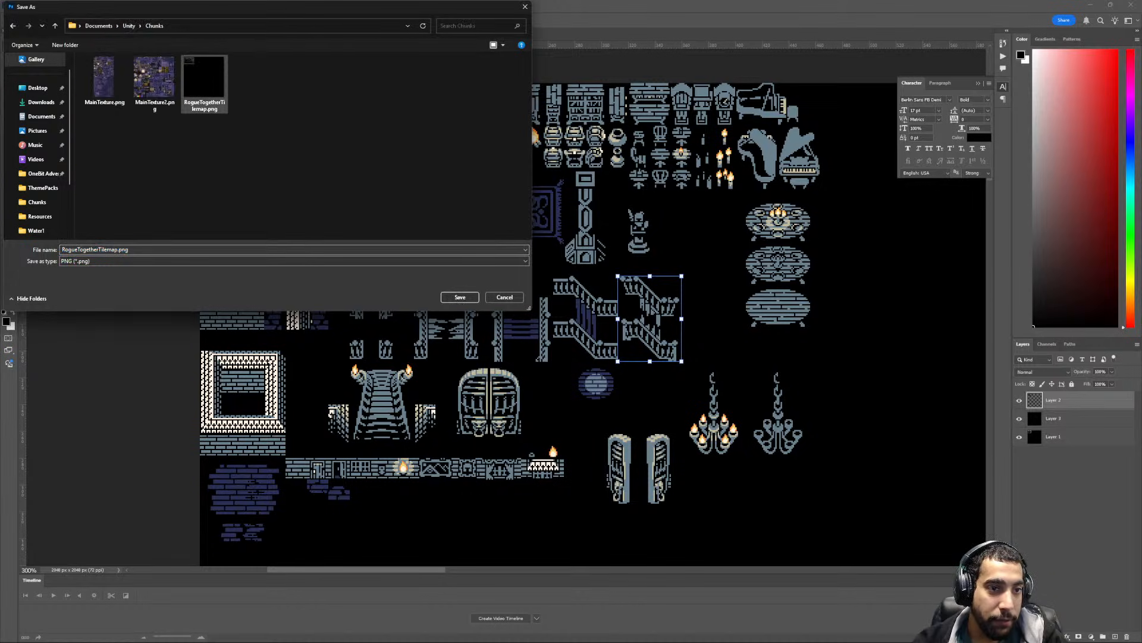
double_click(204, 80)
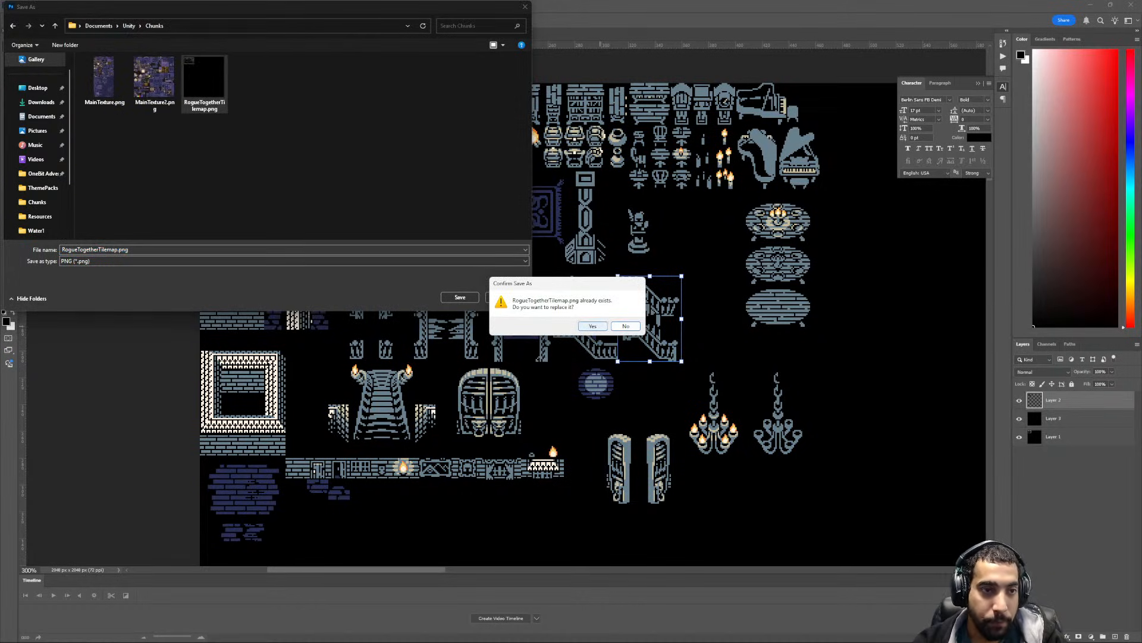
key(Return)
- Go to the SpriteAtlas.png document and cut out the old loosely arranged tile group beside the room mockup
scroll(507, 302, down, 1)
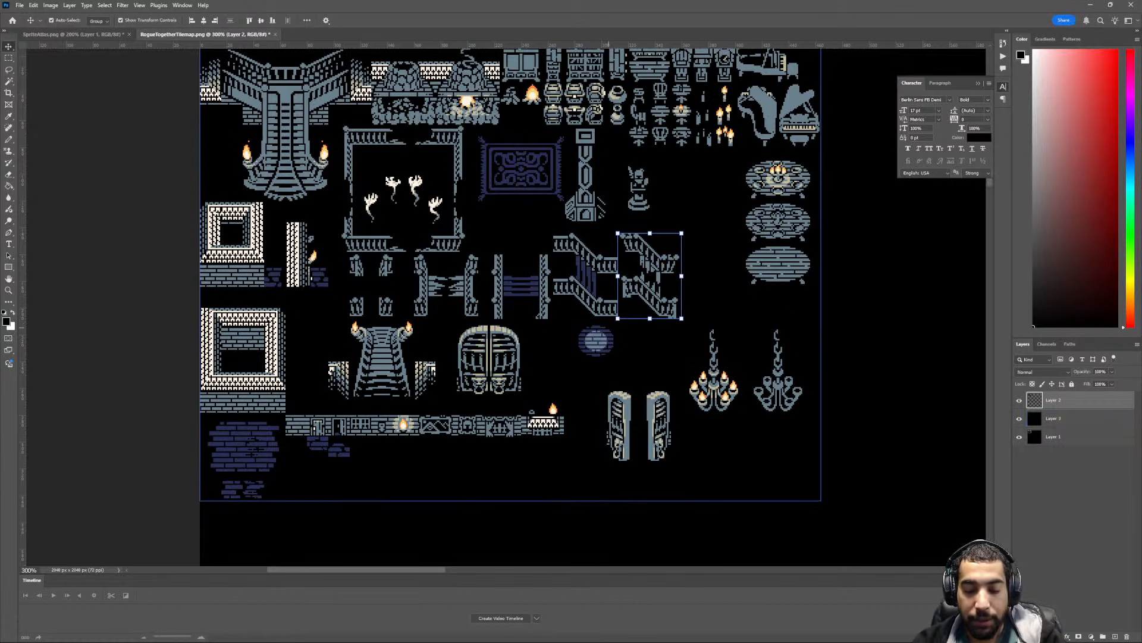
key(ctrl+minus)
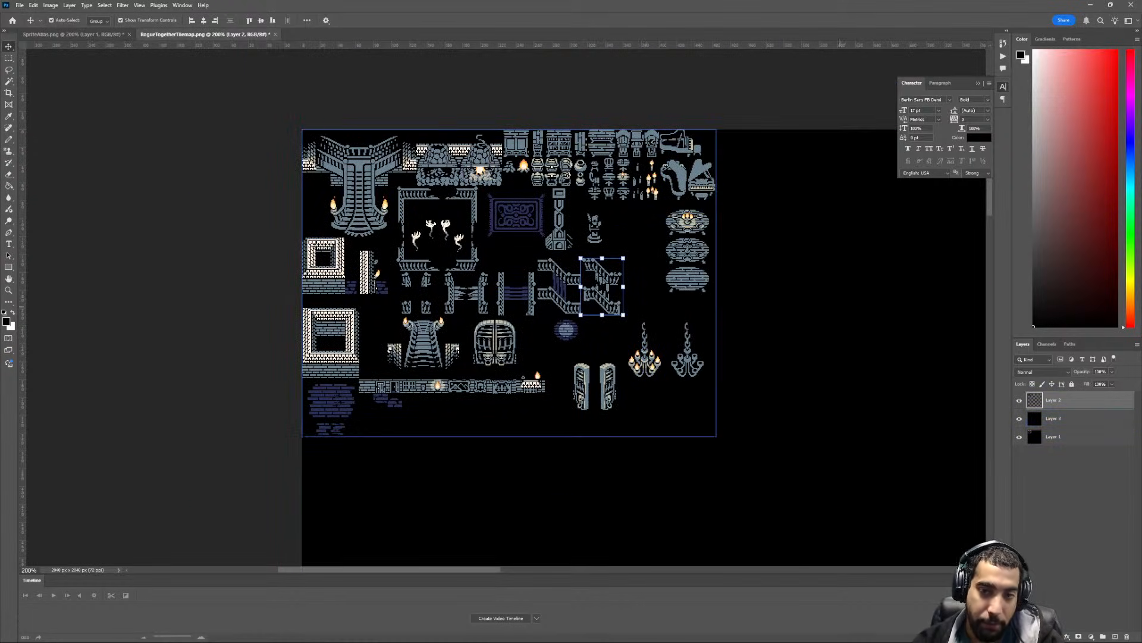
key(ctrl+Tab)
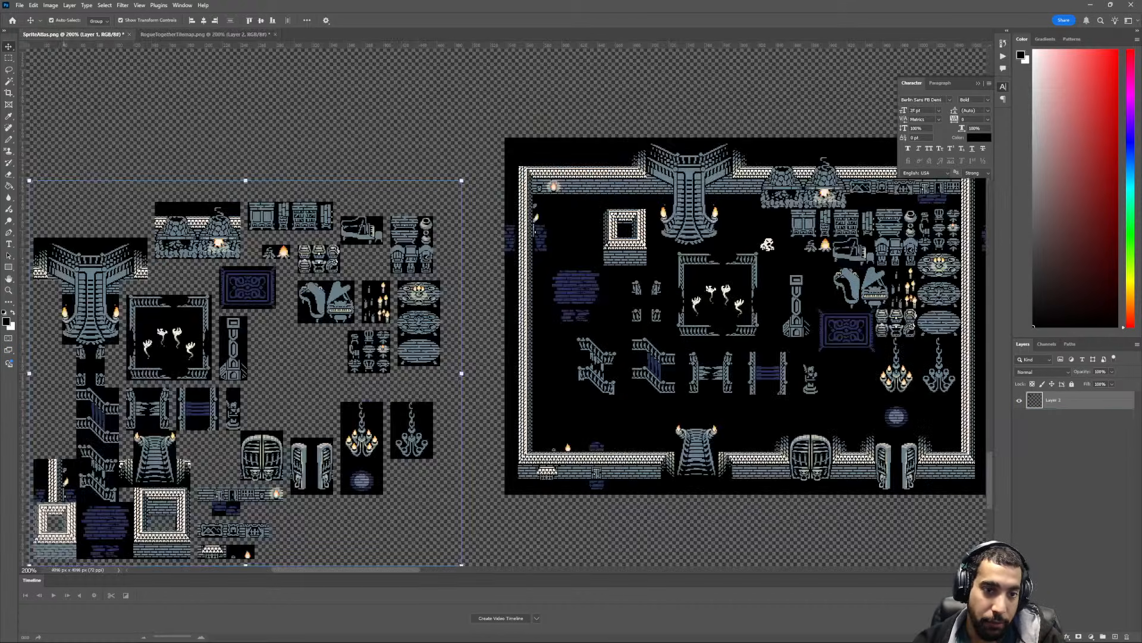
key(ctrl+minus)
drag(385, 404, 513, 347)
key(ctrl+plus)
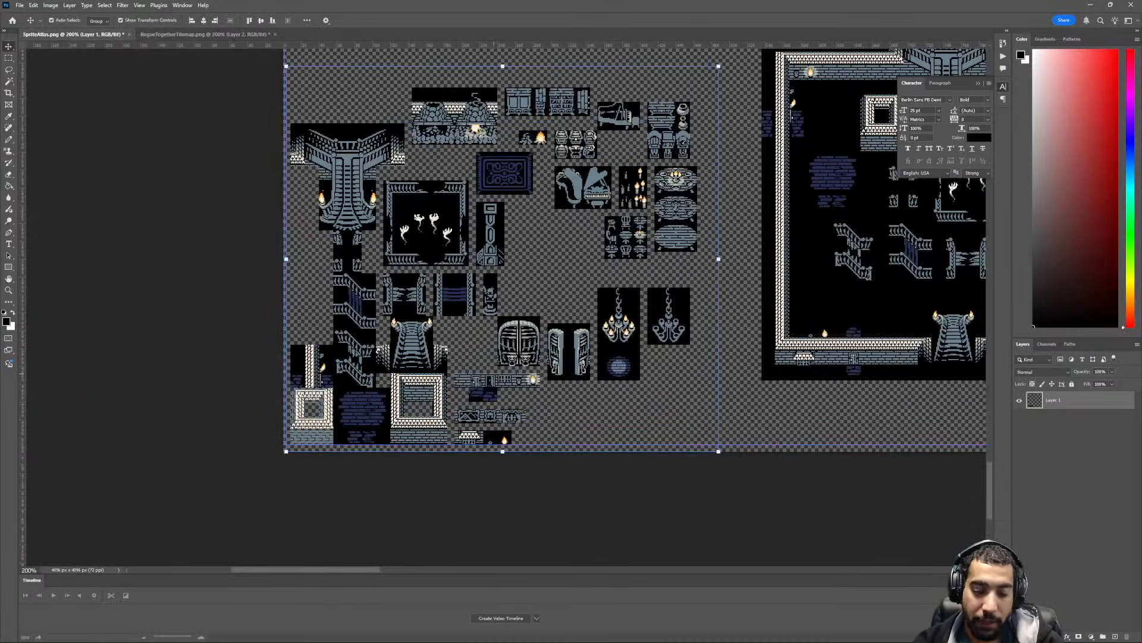
key(ctrl+x)
- Copy the packed tile layout from RogueTogetherTilemap.png and paste it into SpriteAtlas.png as a new layer
key(ctrl+Tab)
key(ctrl+v)
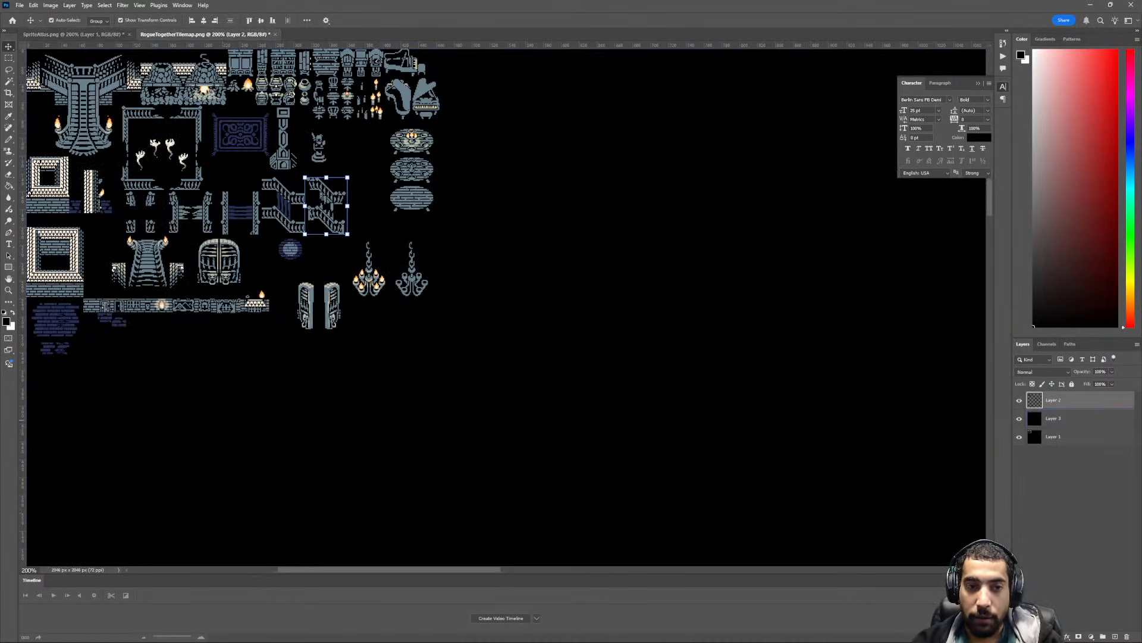
drag(256, 175, 223, 188)
key(ctrl+s)
key(Escape)
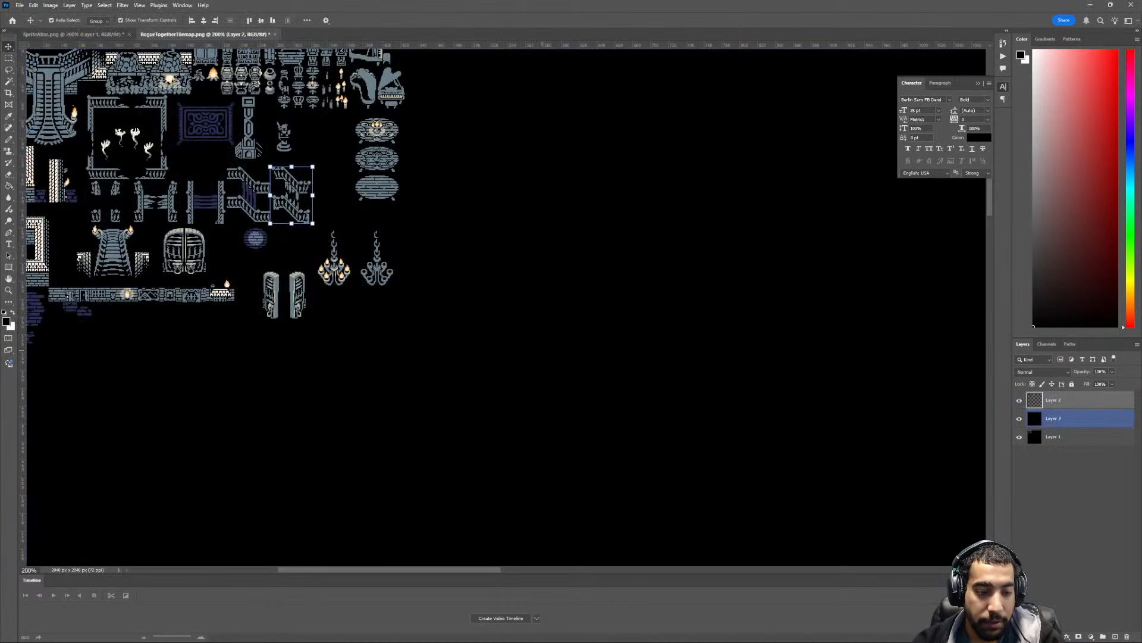
key(ctrl+d)
drag(236, 280, 83, 131)
drag(83, 34, 432, 384)
- Try to move the pasted tile layout flush into the lower-left corner of the atlas canvas
drag(286, 322, 223, 287)
scroll(226, 291, down, 3)
drag(253, 334, 246, 426)
ctrl+scroll(242, 458, up, 2)
ctrl+scroll(241, 458, up, 2)
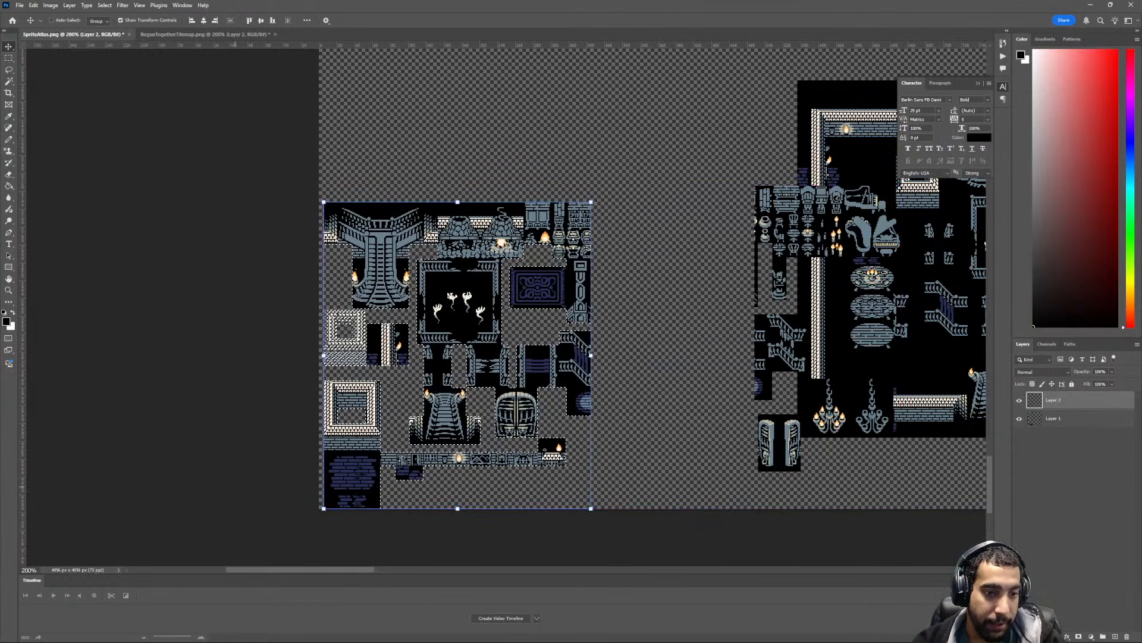
scroll(242, 458, down, 3)
alt+scroll(225, 481, up, 2)
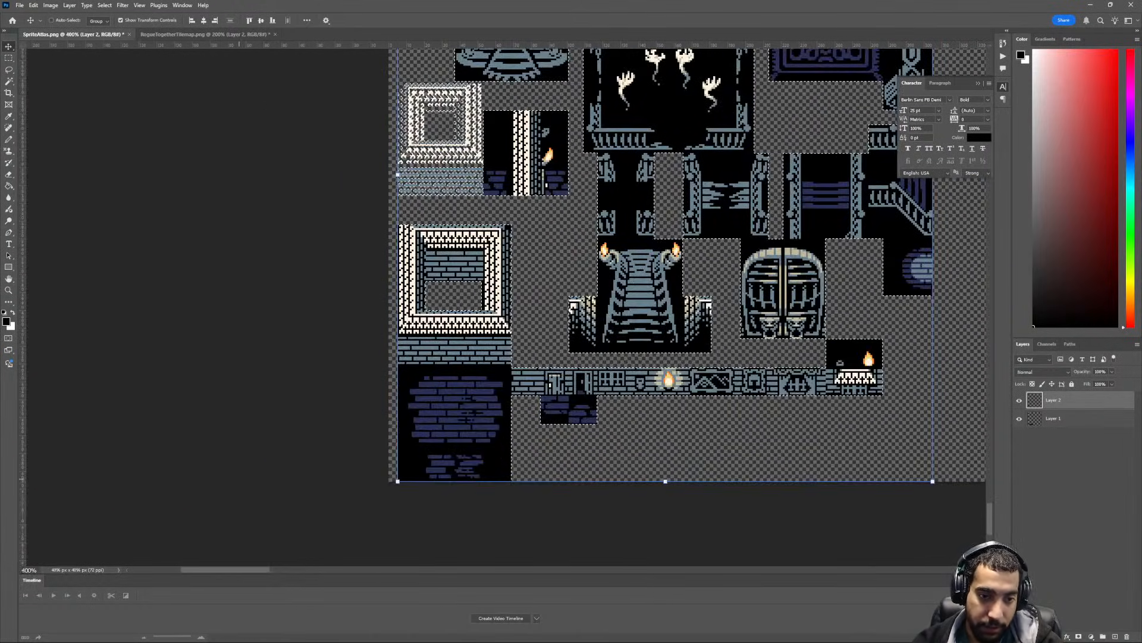
scroll(224, 481, down, 2)
alt+scroll(224, 481, up, 3)
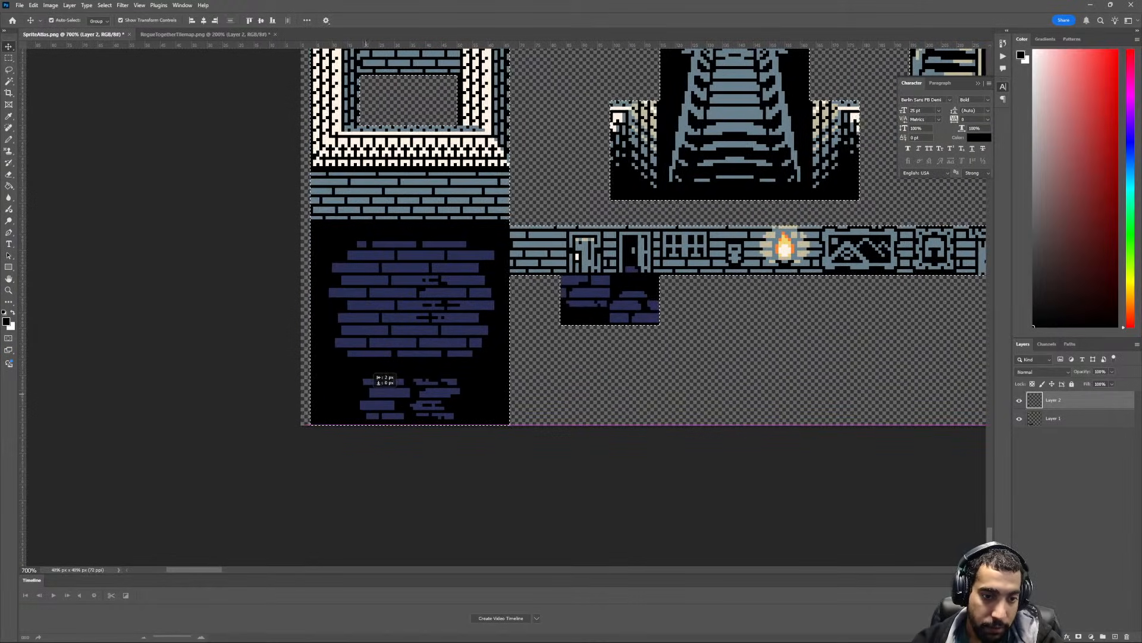
alt+scroll(224, 481, up, 1)
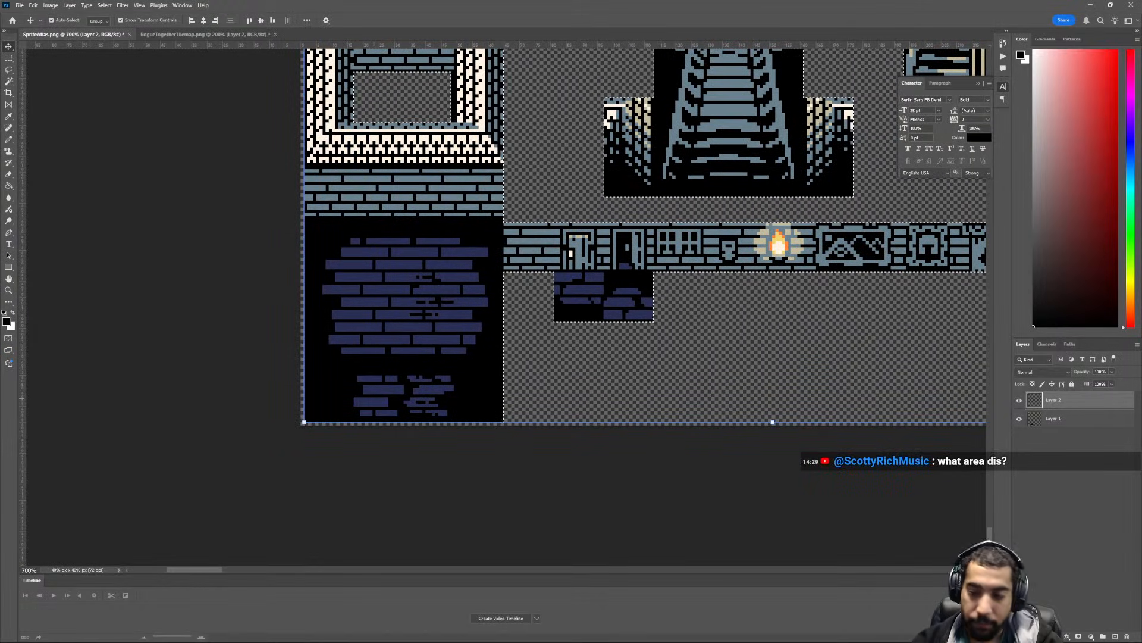
alt+scroll(436, 306, down, 5)
ctrl+scroll(372, 400, down, 2)
scroll(369, 402, up, 4)
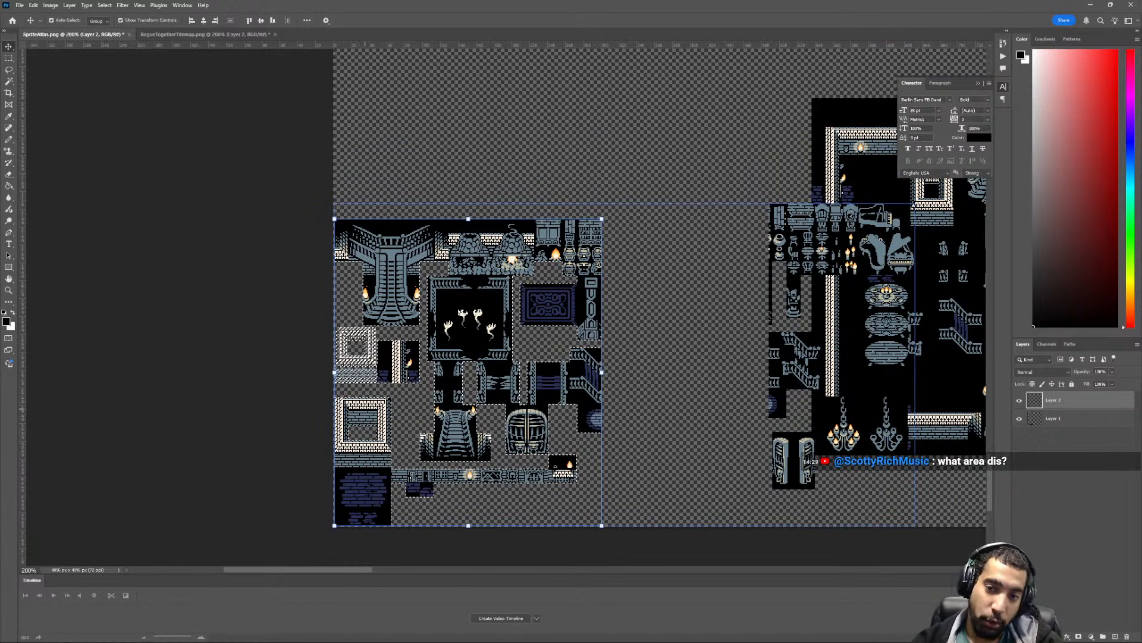
ctrl+scroll(505, 249, down, 6)
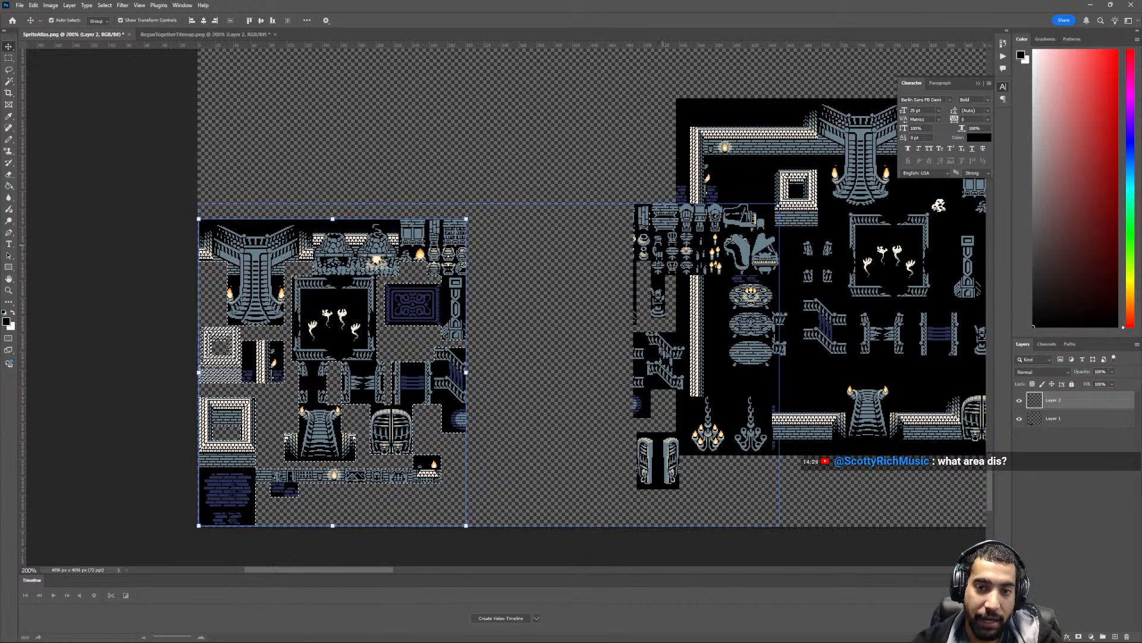
- Undo the partial moves of the pasted layout, keeping the paste itself in the atlas
ctrl+drag(662, 251, 651, 192)
key(ctrl+z)
key(ctrl+z)
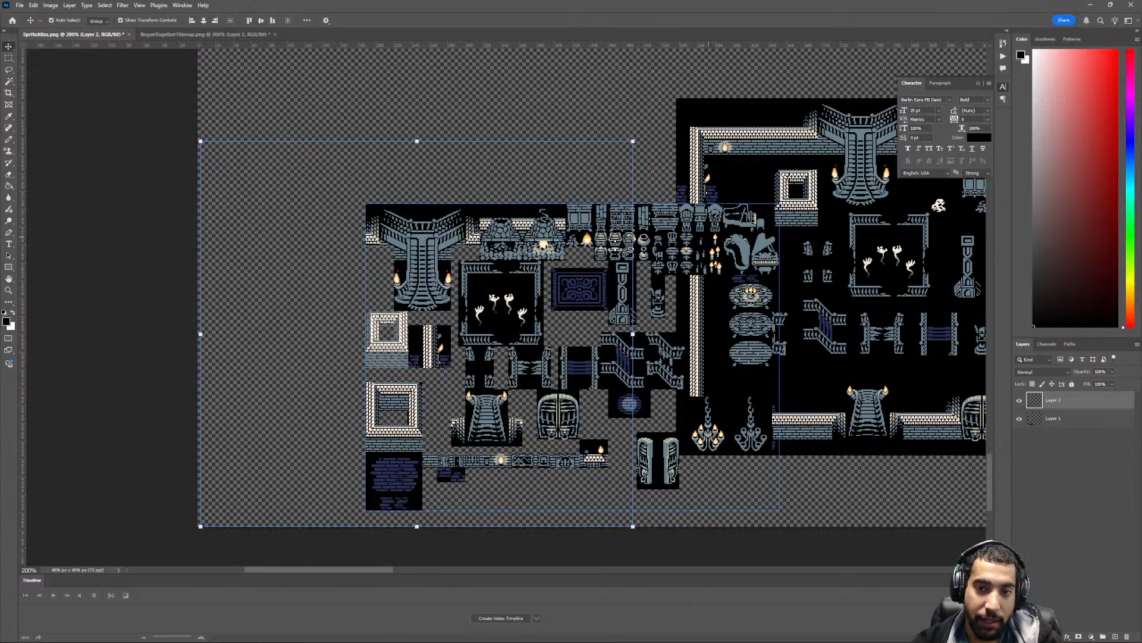
key(ctrl+z)
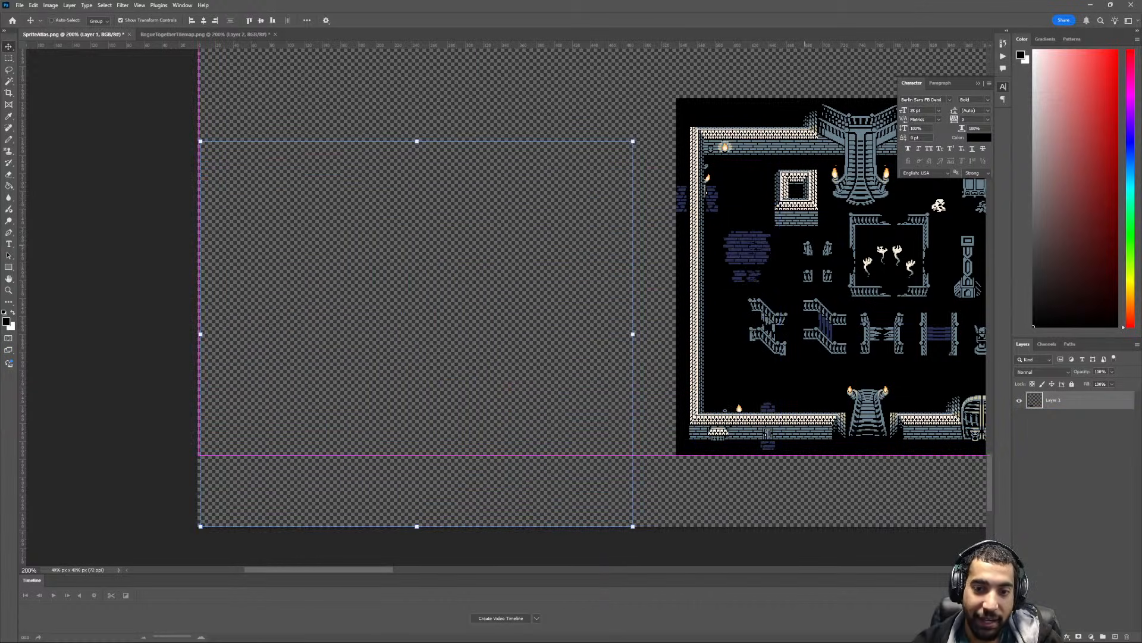
key(ctrl+shift+z)
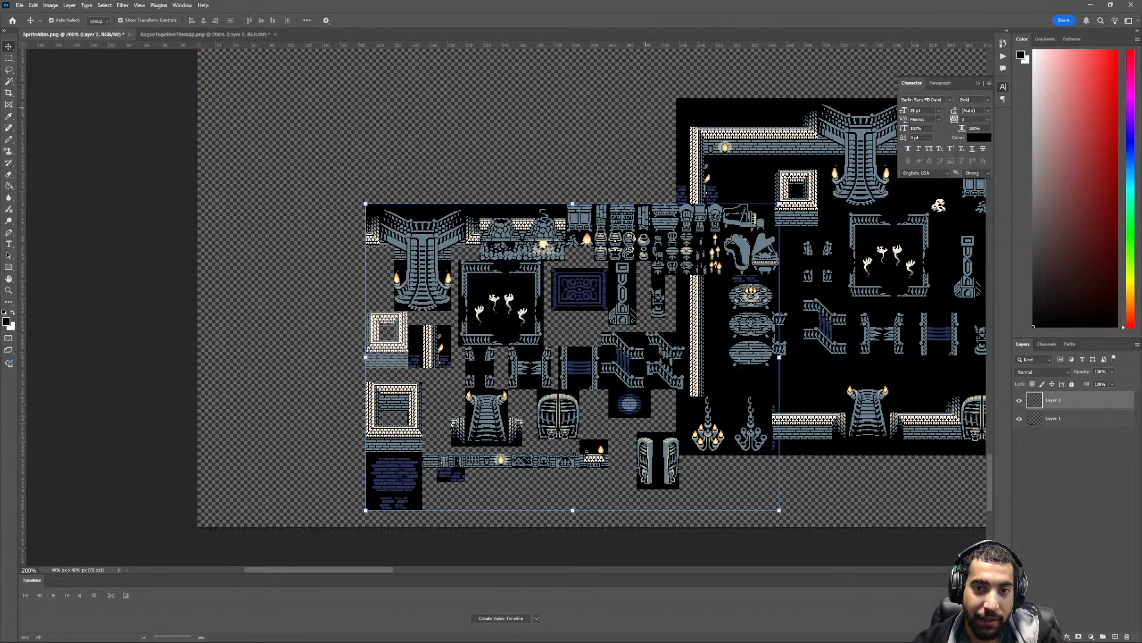
- Move the entire pasted tile layout flush into the lower-left corner of the SpriteAtlas canvas
drag(629, 207, 462, 221)
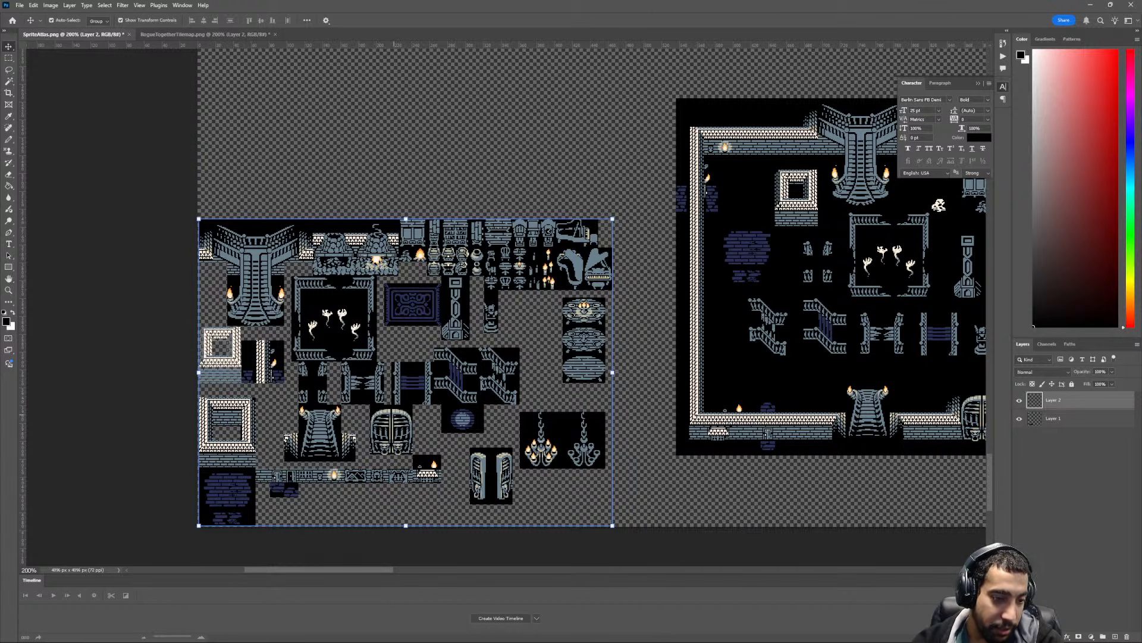
scroll(592, 346, down, 2)
key(ctrl+plus)
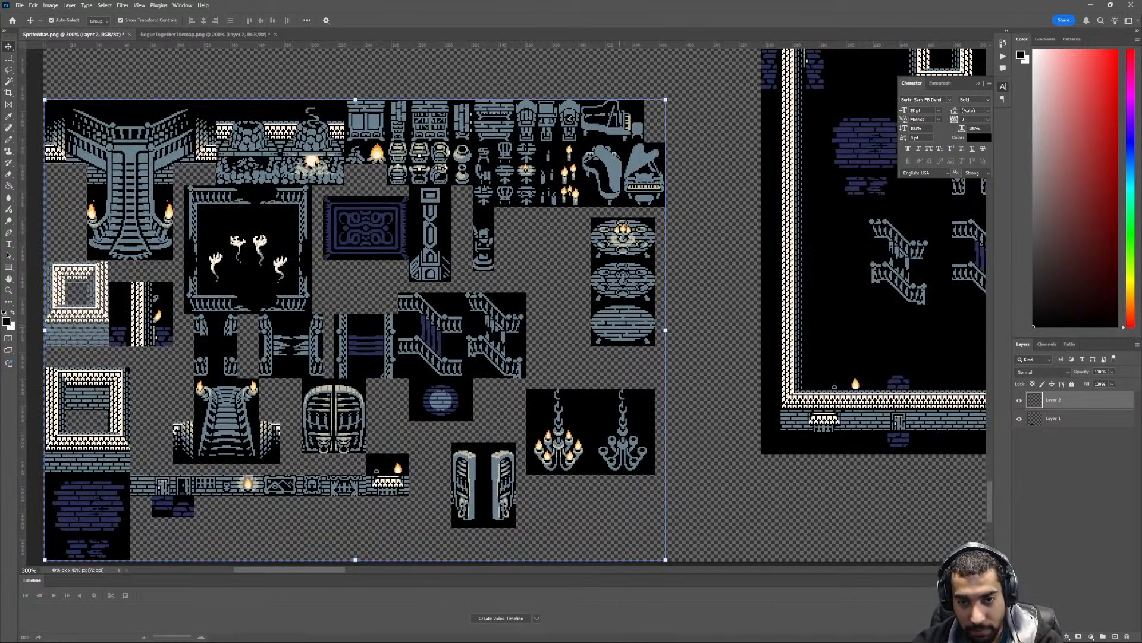
ctrl+scroll(459, 392, up, 5)
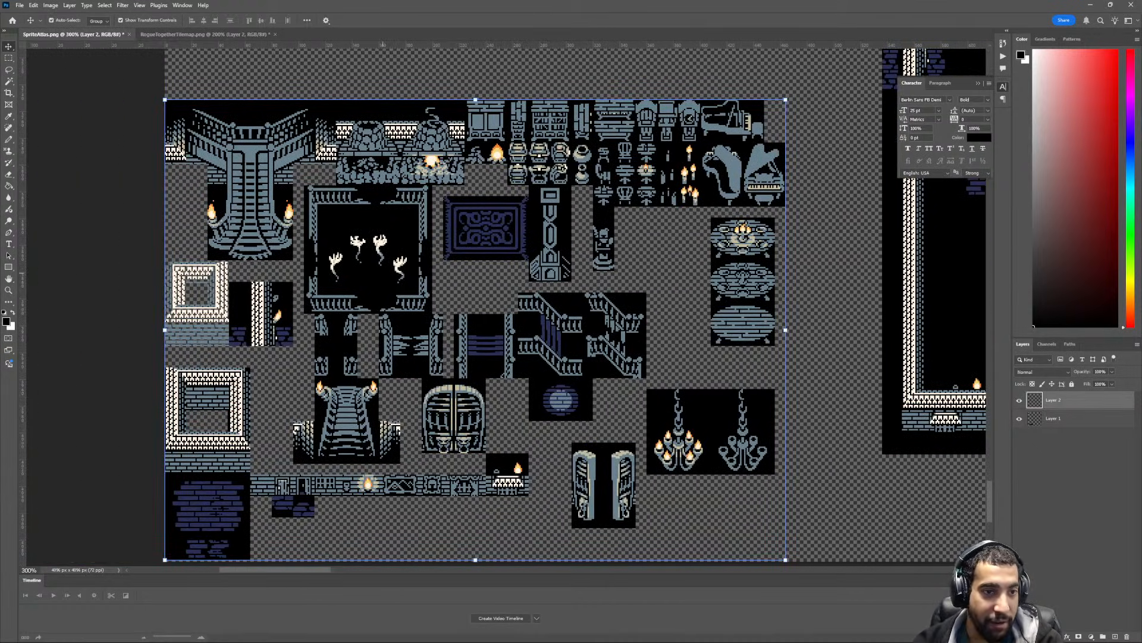
scroll(382, 272, down, 2)
ctrl+scroll(369, 291, up, 3)
key(ctrl+plus)
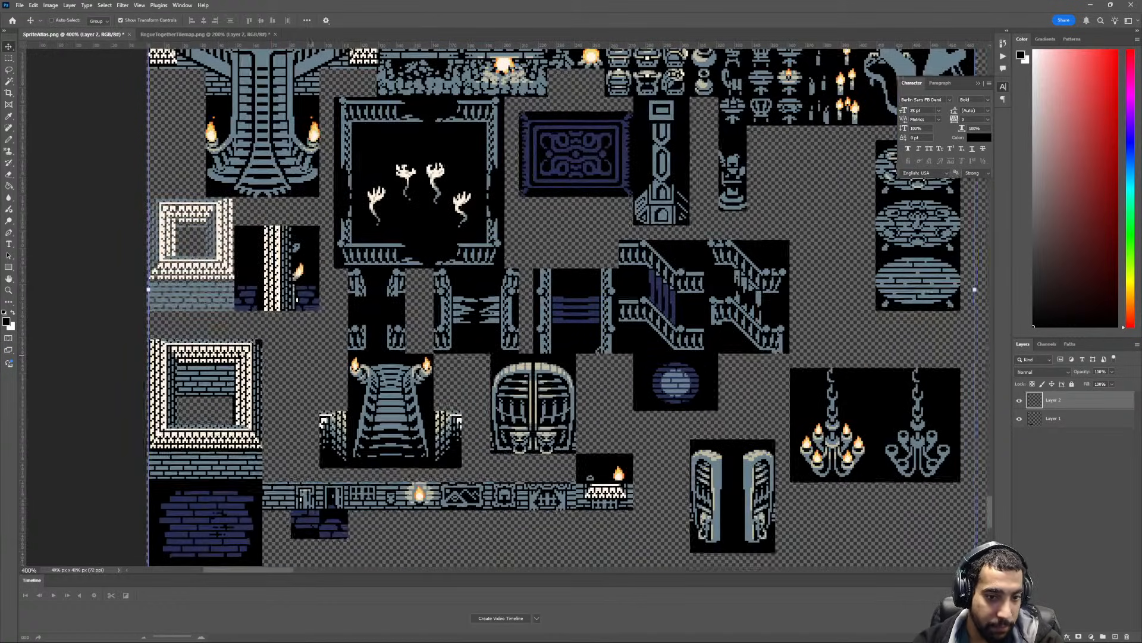
key(ctrl+minus)
key(ctrl+minus)
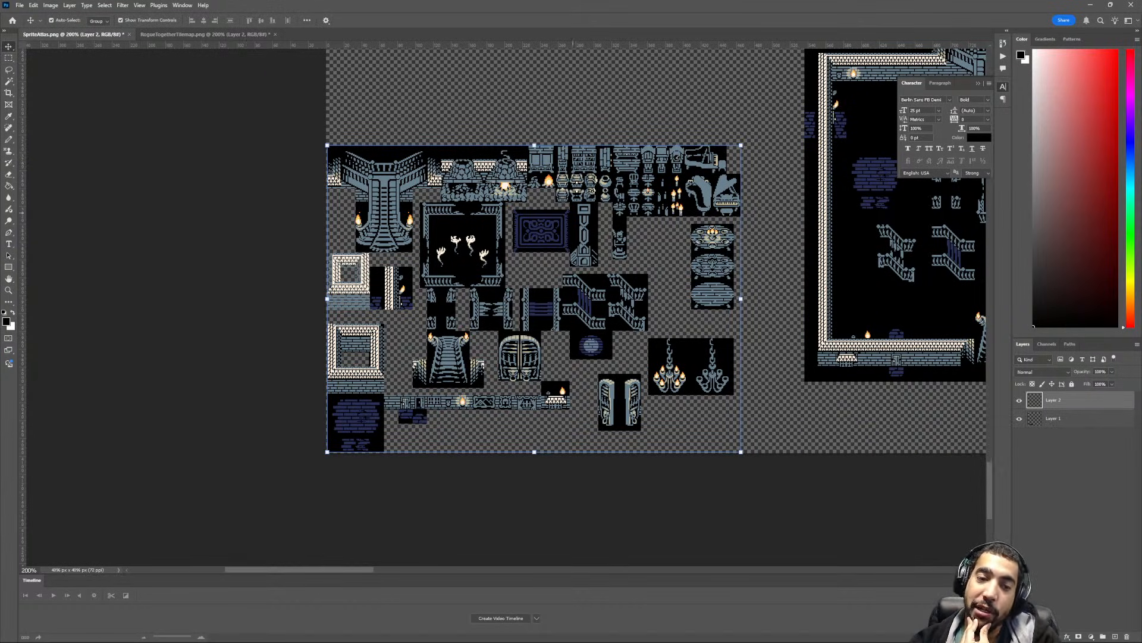
- Export the atlas as SpriteAtlas.png into Rogue Together's Assets/Resources folder, replacing the existing file
click(19, 5)
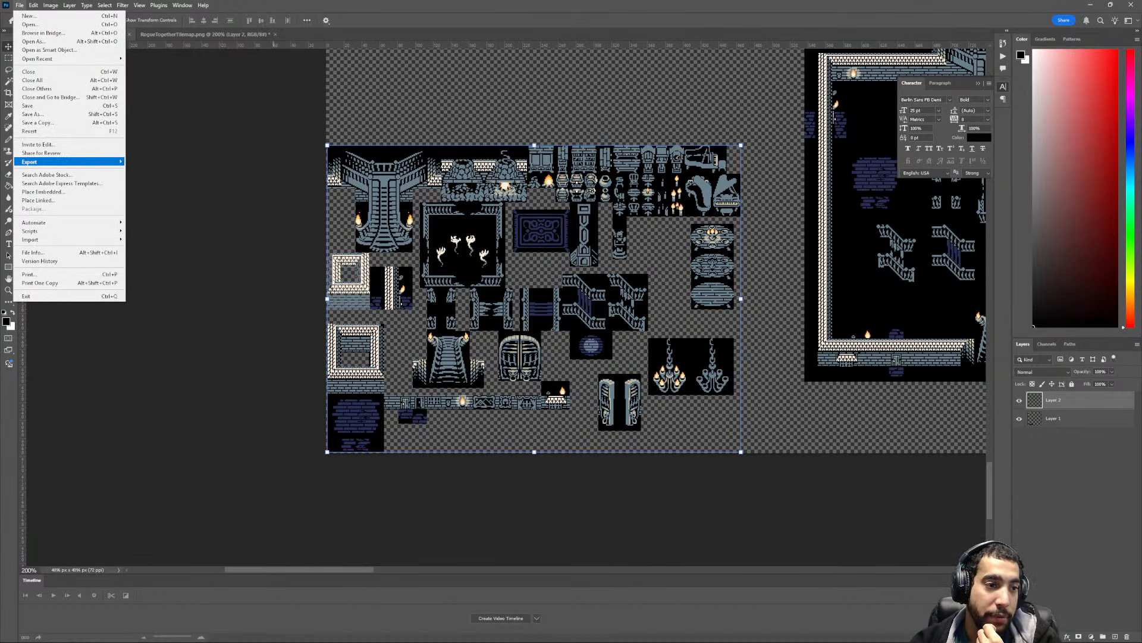
mouse_move(59, 162)
click(156, 161)
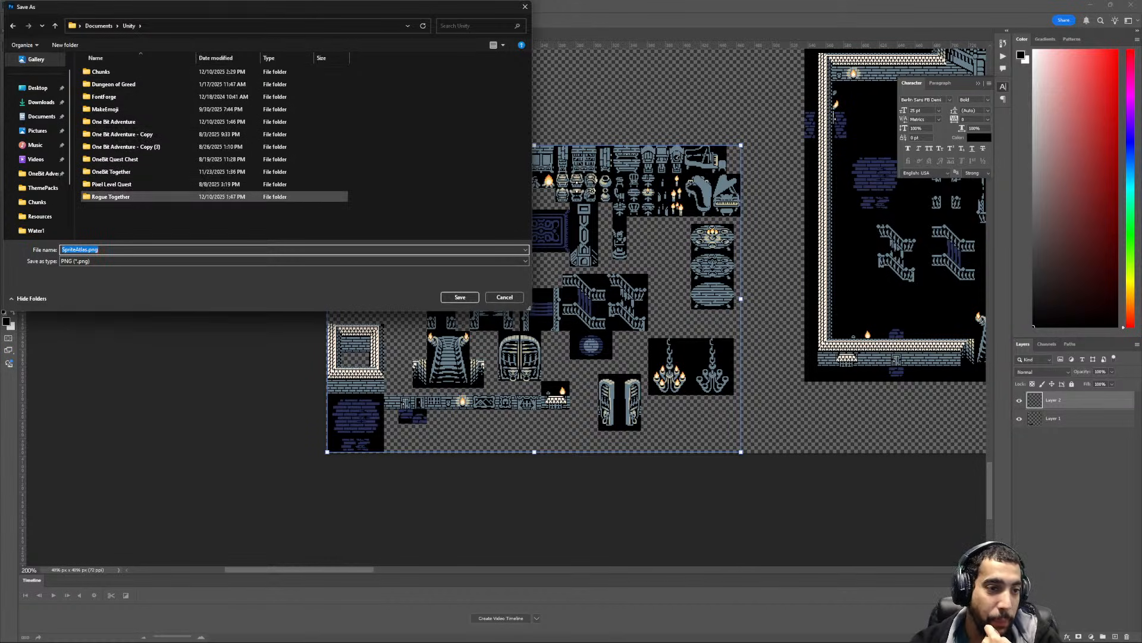
double_click(111, 197)
double_click(100, 71)
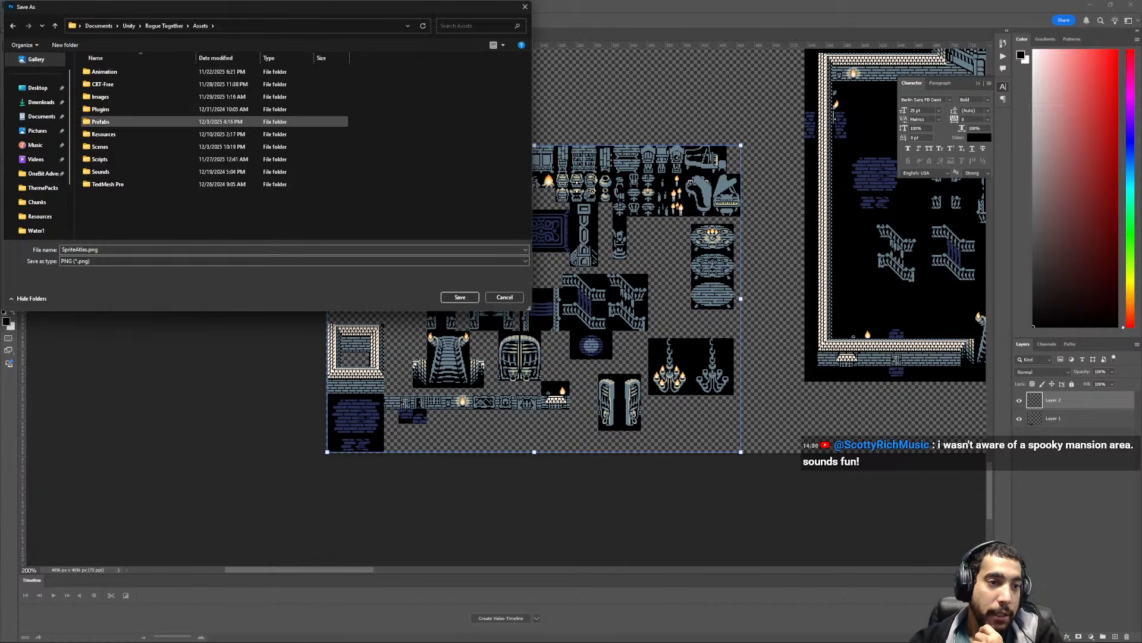
double_click(104, 134)
key(Return)
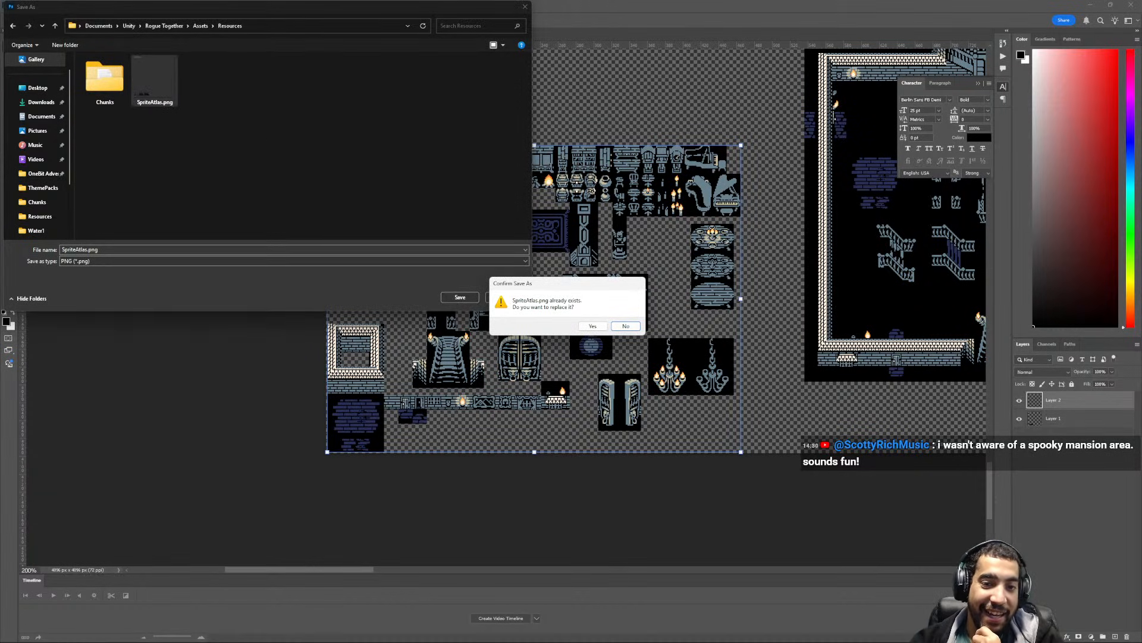
click(593, 325)
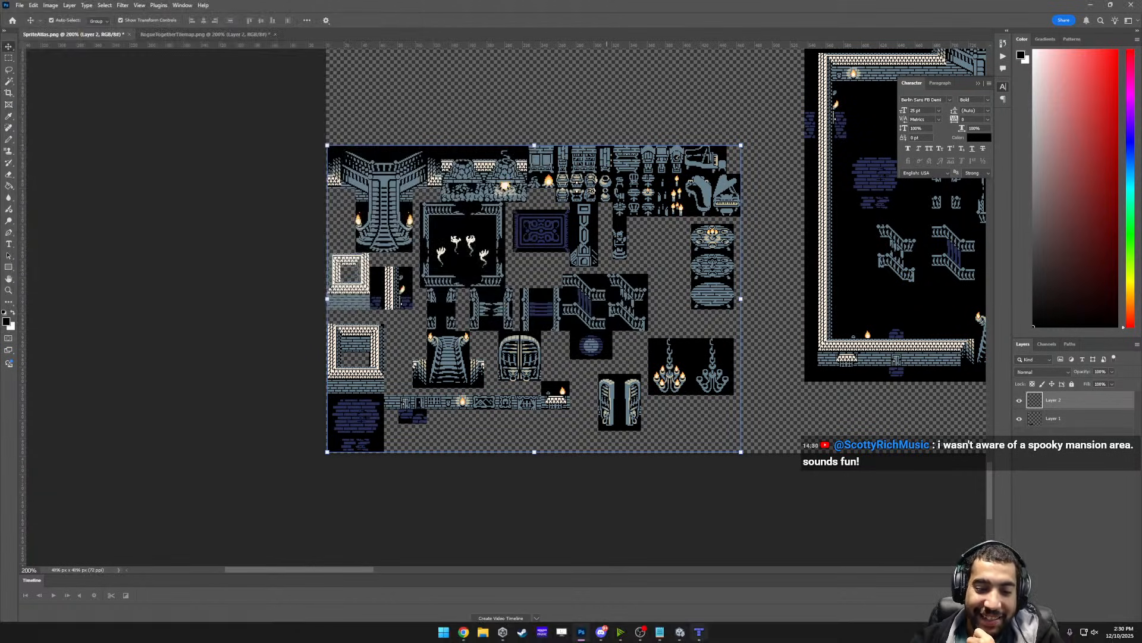
- Switch to Tiled with the RogueTogetherTest.tmj map
click(680, 632)
click(699, 632)
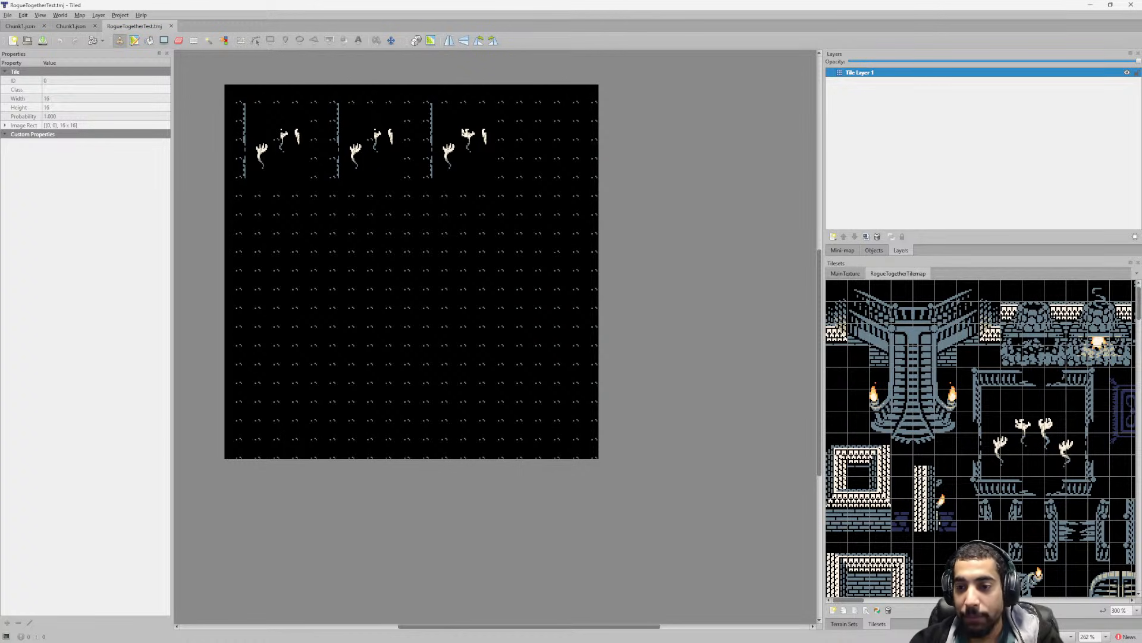
- Cover the entire map on Tile Layer 1 with a blank black tile from the RogueTogetherTilemap tileset
scroll(981, 438, down, 3)
scroll(981, 438, up, 3)
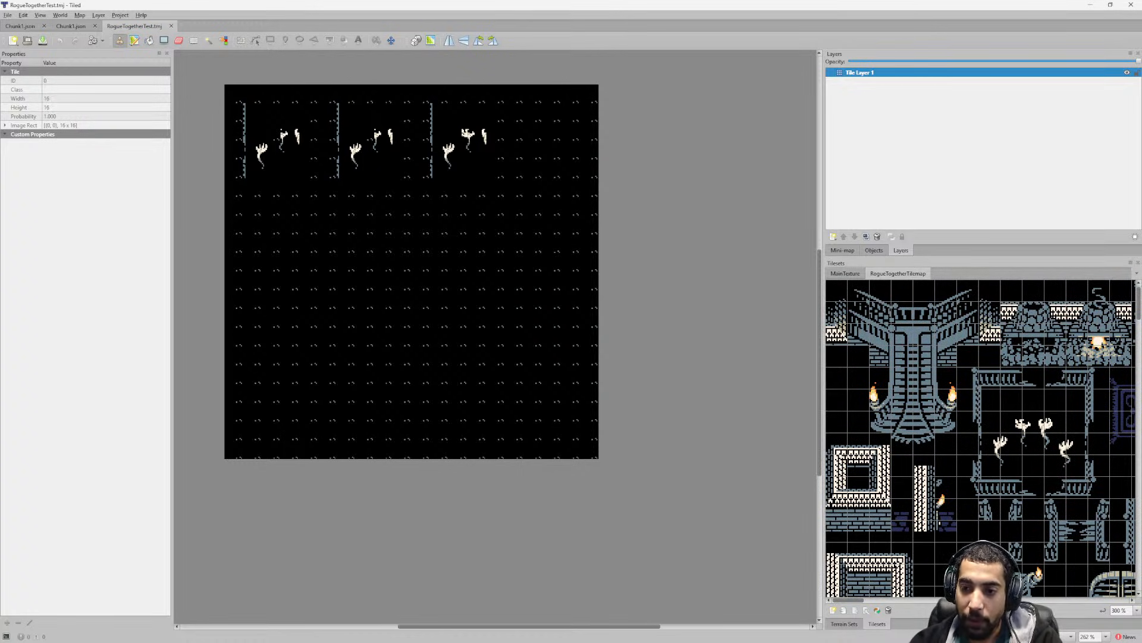
scroll(981, 438, down, 5)
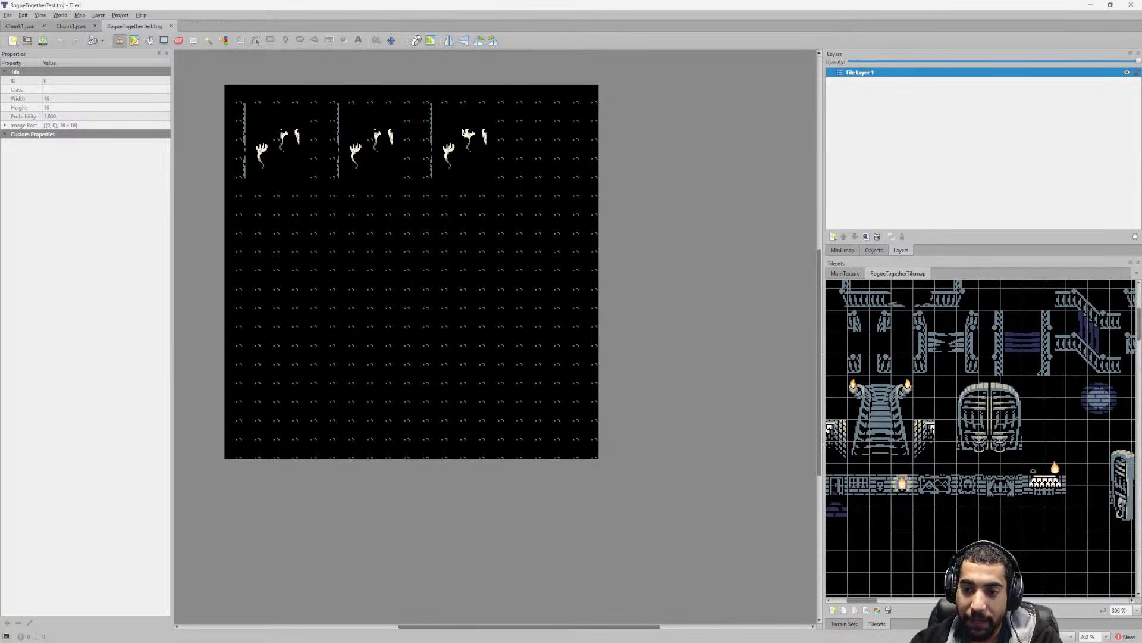
ctrl+scroll(980, 438, down, 3)
middle_drag(980, 438, 989, 439)
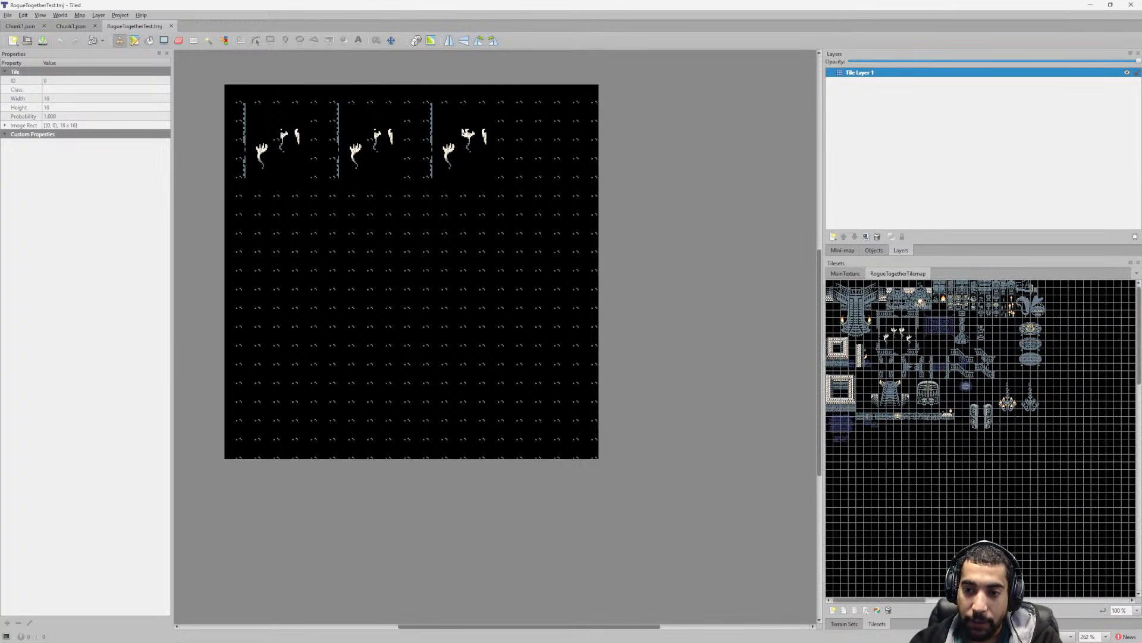
click(829, 306)
ctrl+scroll(835, 314, up, 3)
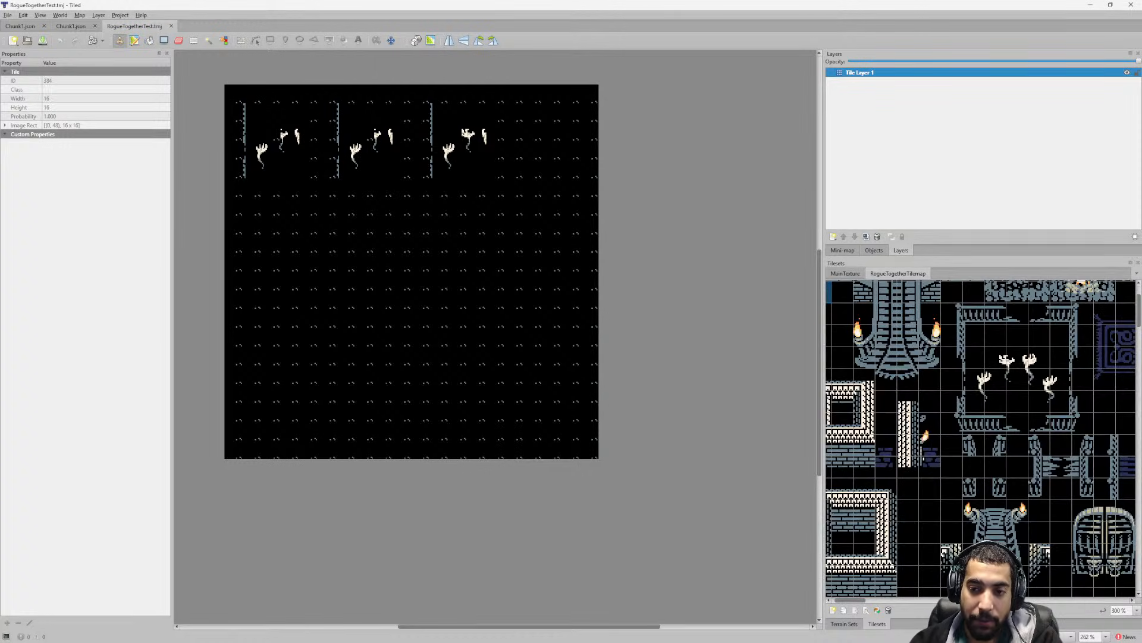
drag(851, 600, 840, 600)
scroll(980, 438, up, 1)
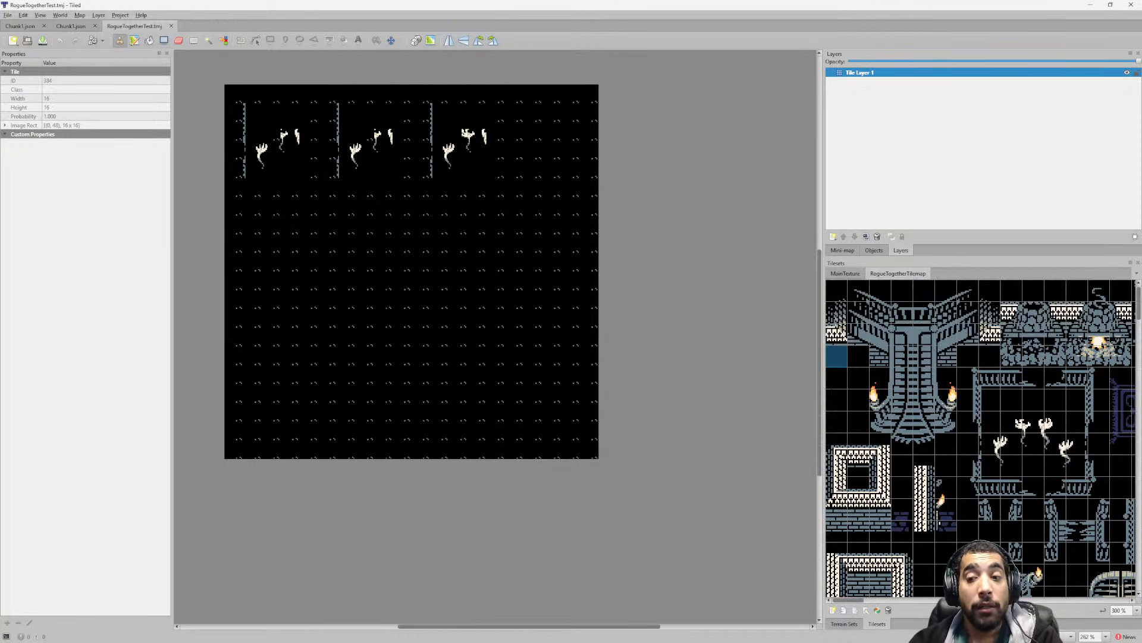
mouse_move(533, 112)
mouse_down()
mouse_move(346, 243)
mouse_move(403, 299)
mouse_move(566, 225)
mouse_move(346, 205)
mouse_move(268, 110)
mouse_move(309, 58)
mouse_move(347, 112)
mouse_move(589, 112)
mouse_move(422, 113)
mouse_move(271, 149)
mouse_move(459, 149)
mouse_move(380, 204)
mouse_move(214, 244)
mouse_move(533, 262)
mouse_move(439, 319)
mouse_move(288, 450)
mouse_move(571, 410)
mouse_move(514, 487)
mouse_move(552, 449)
mouse_move(478, 449)
mouse_move(571, 355)
mouse_move(589, 281)
mouse_move(403, 375)
mouse_move(474, 411)
mouse_move(345, 336)
mouse_move(308, 374)
mouse_move(458, 243)
mouse_move(440, 244)
mouse_up()
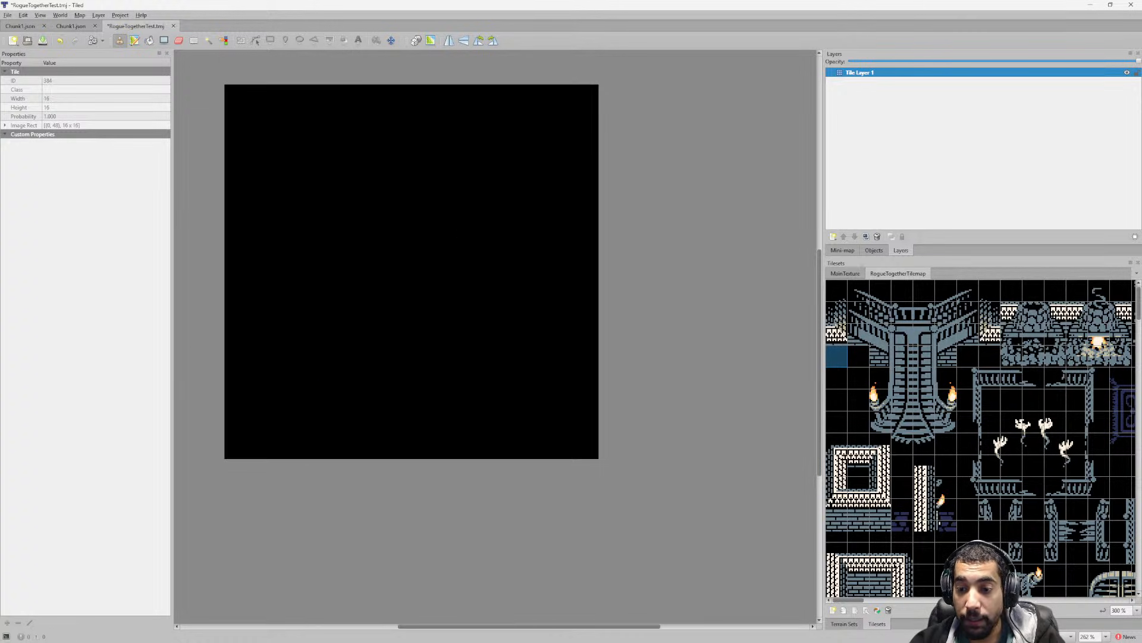
- Stamp the 3×5-tile square stone structure with brick base twice, side by side in the map's upper-left area, and switch to Unity
drag(836, 443, 880, 532)
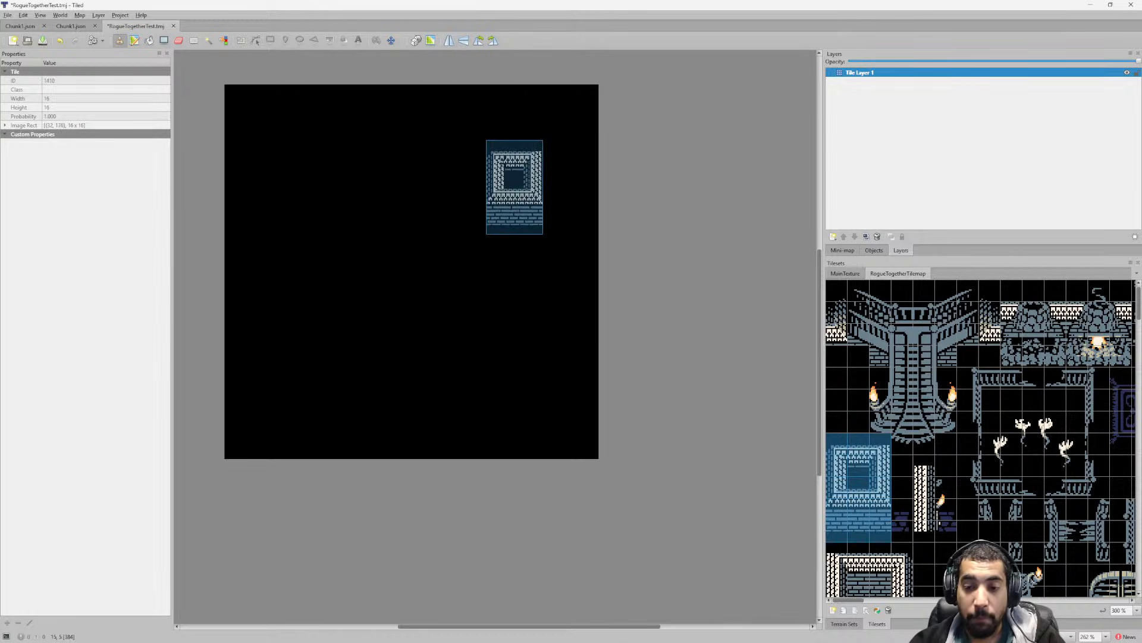
click(309, 169)
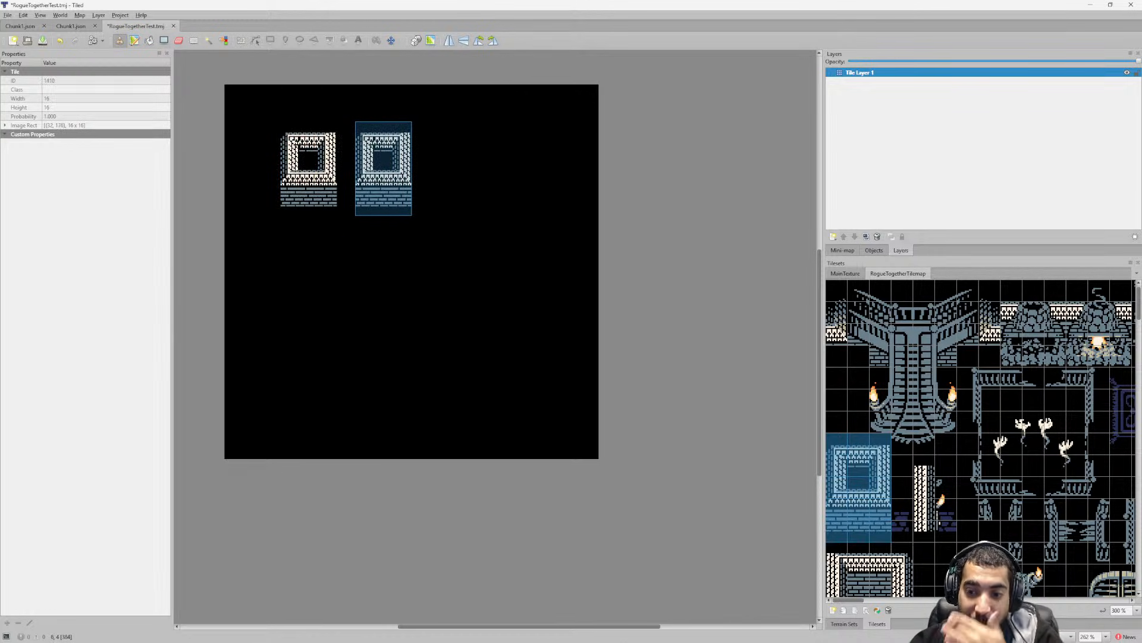
click(384, 169)
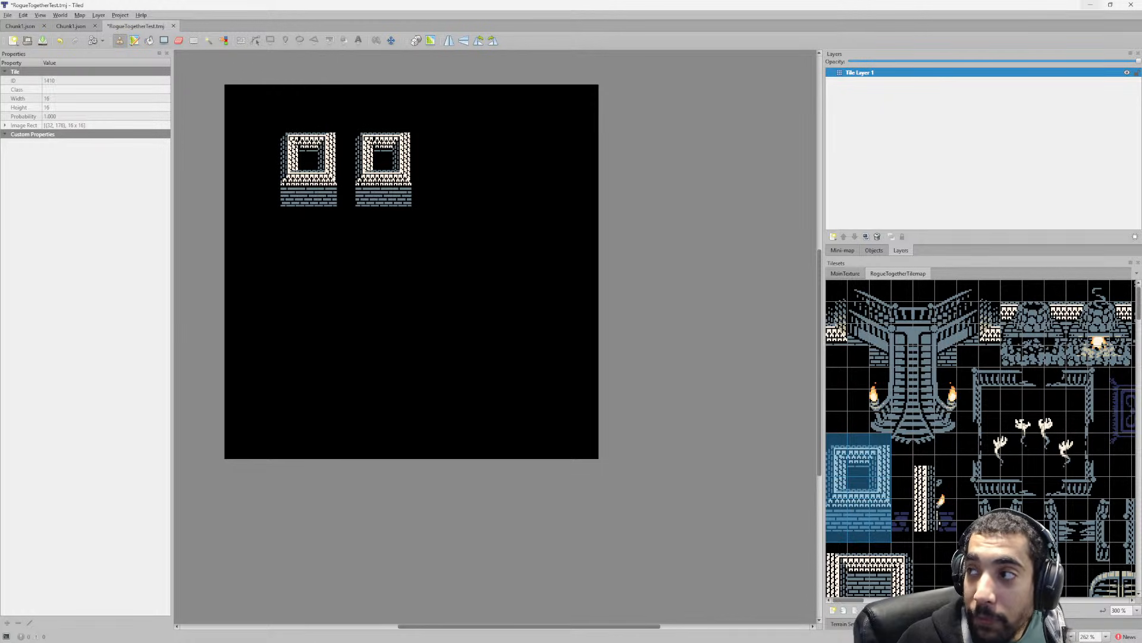
click(1090, 5)
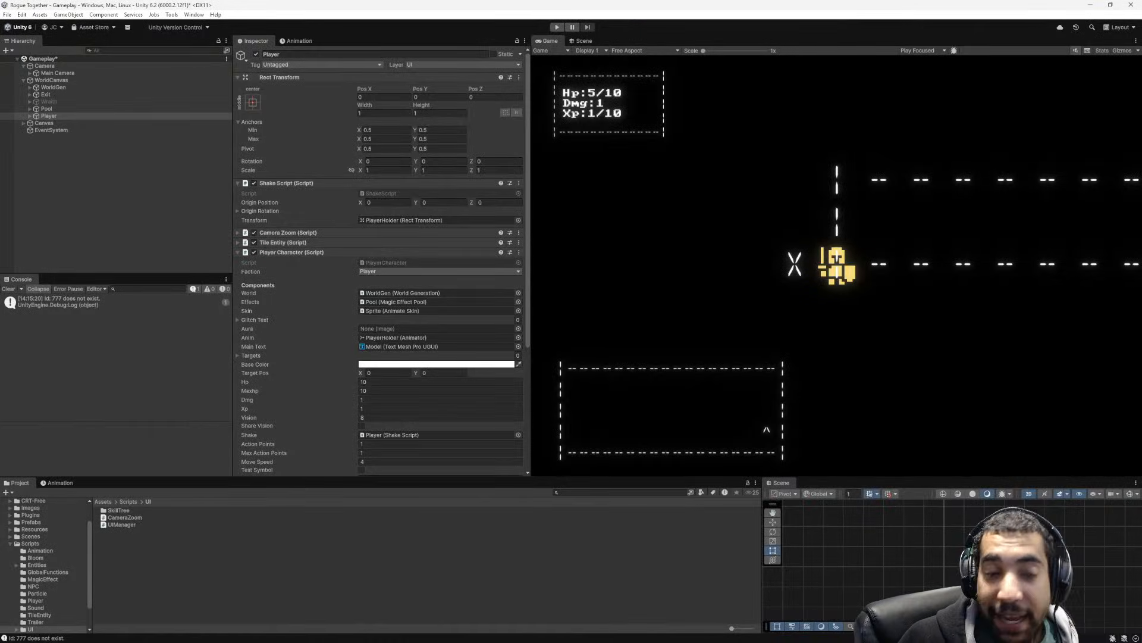